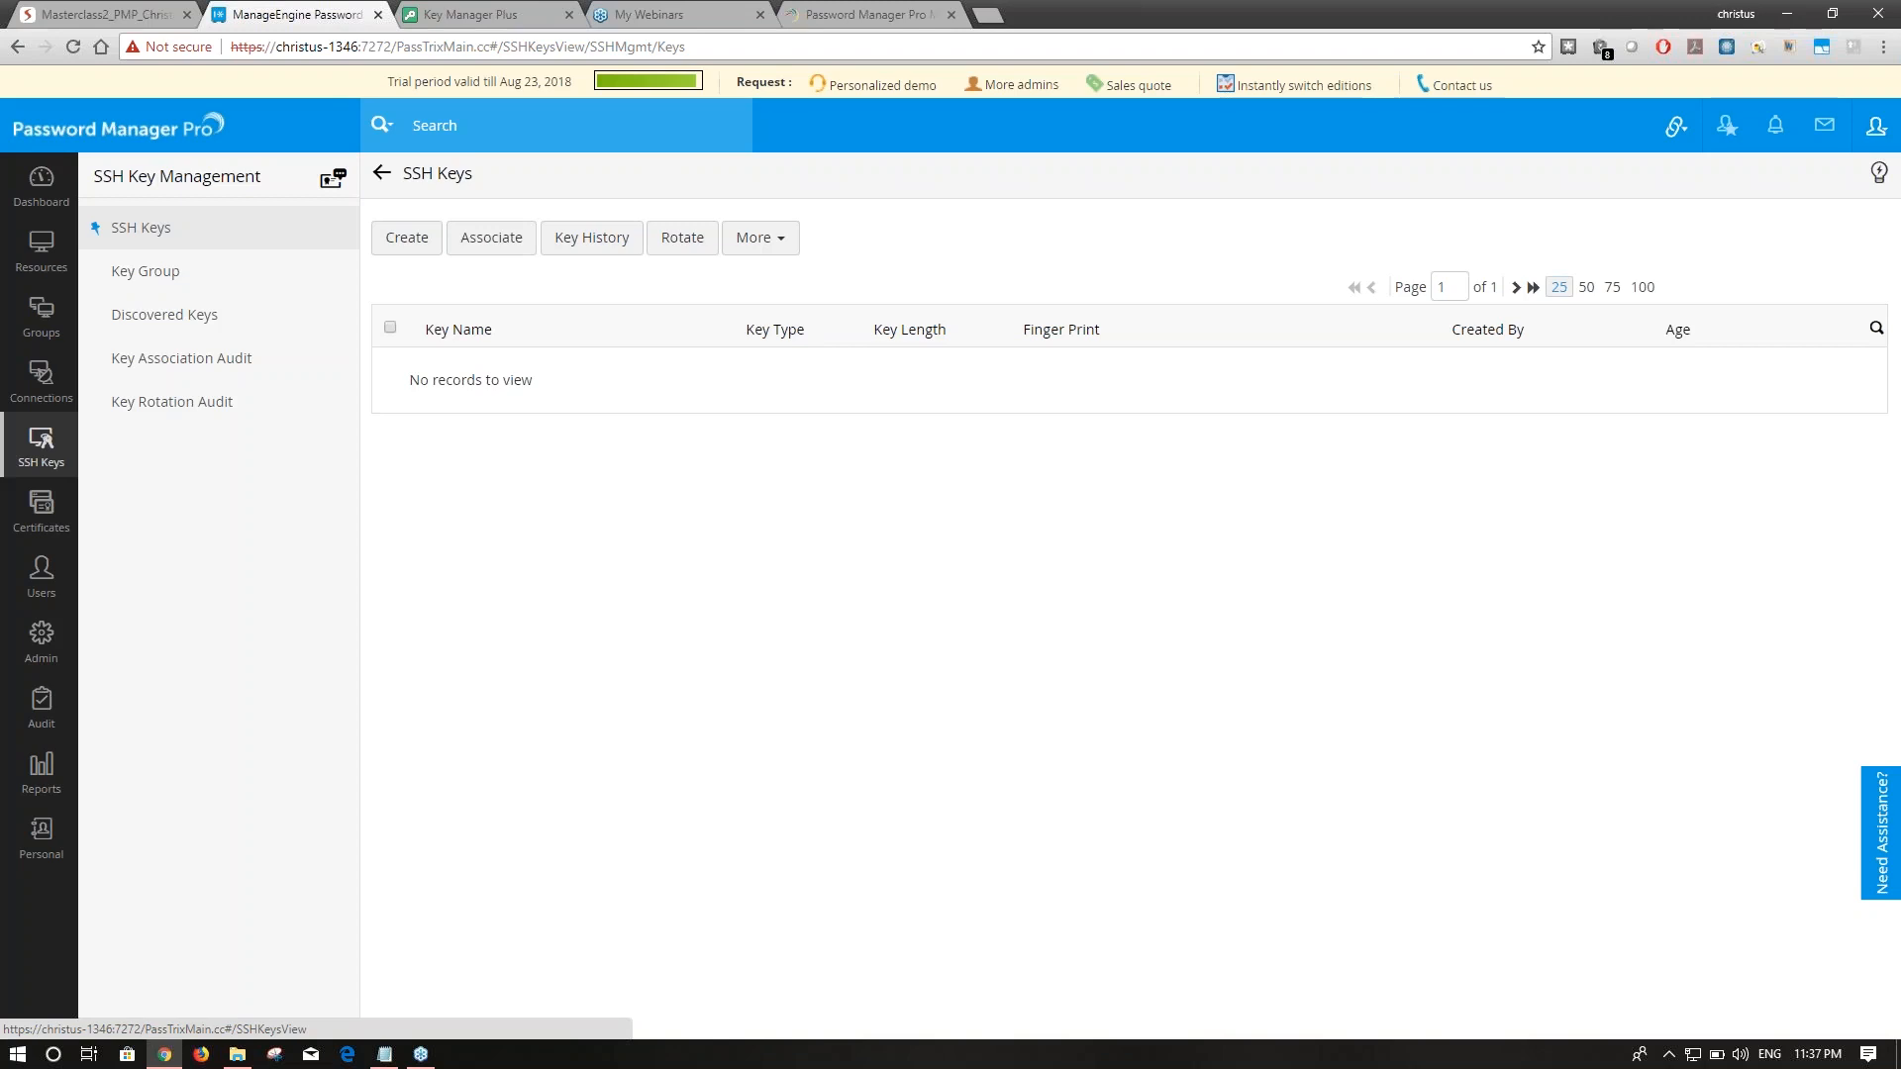
# Run a Linux discovery by hostname for PMP-CENTOS6, pasting the name from the credentials file.
pyautogui.click(41, 252)
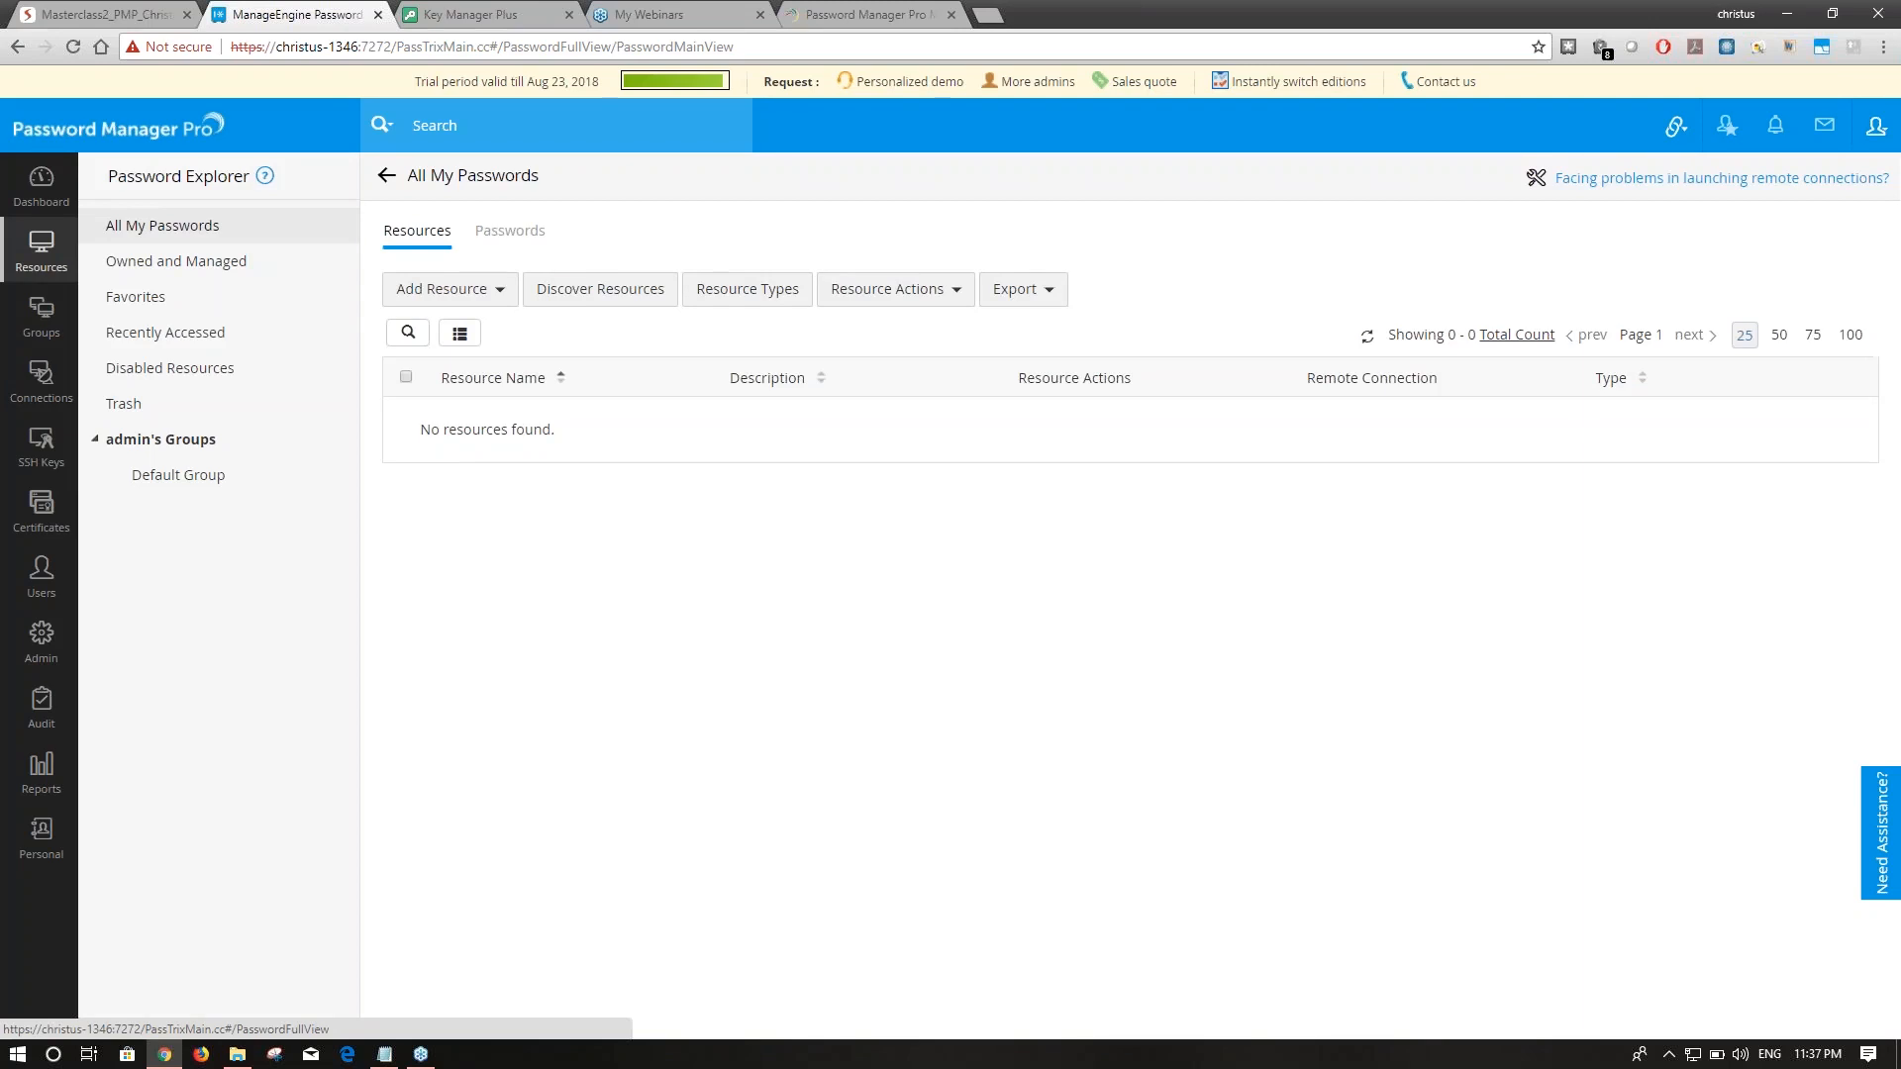
pyautogui.click(578, 295)
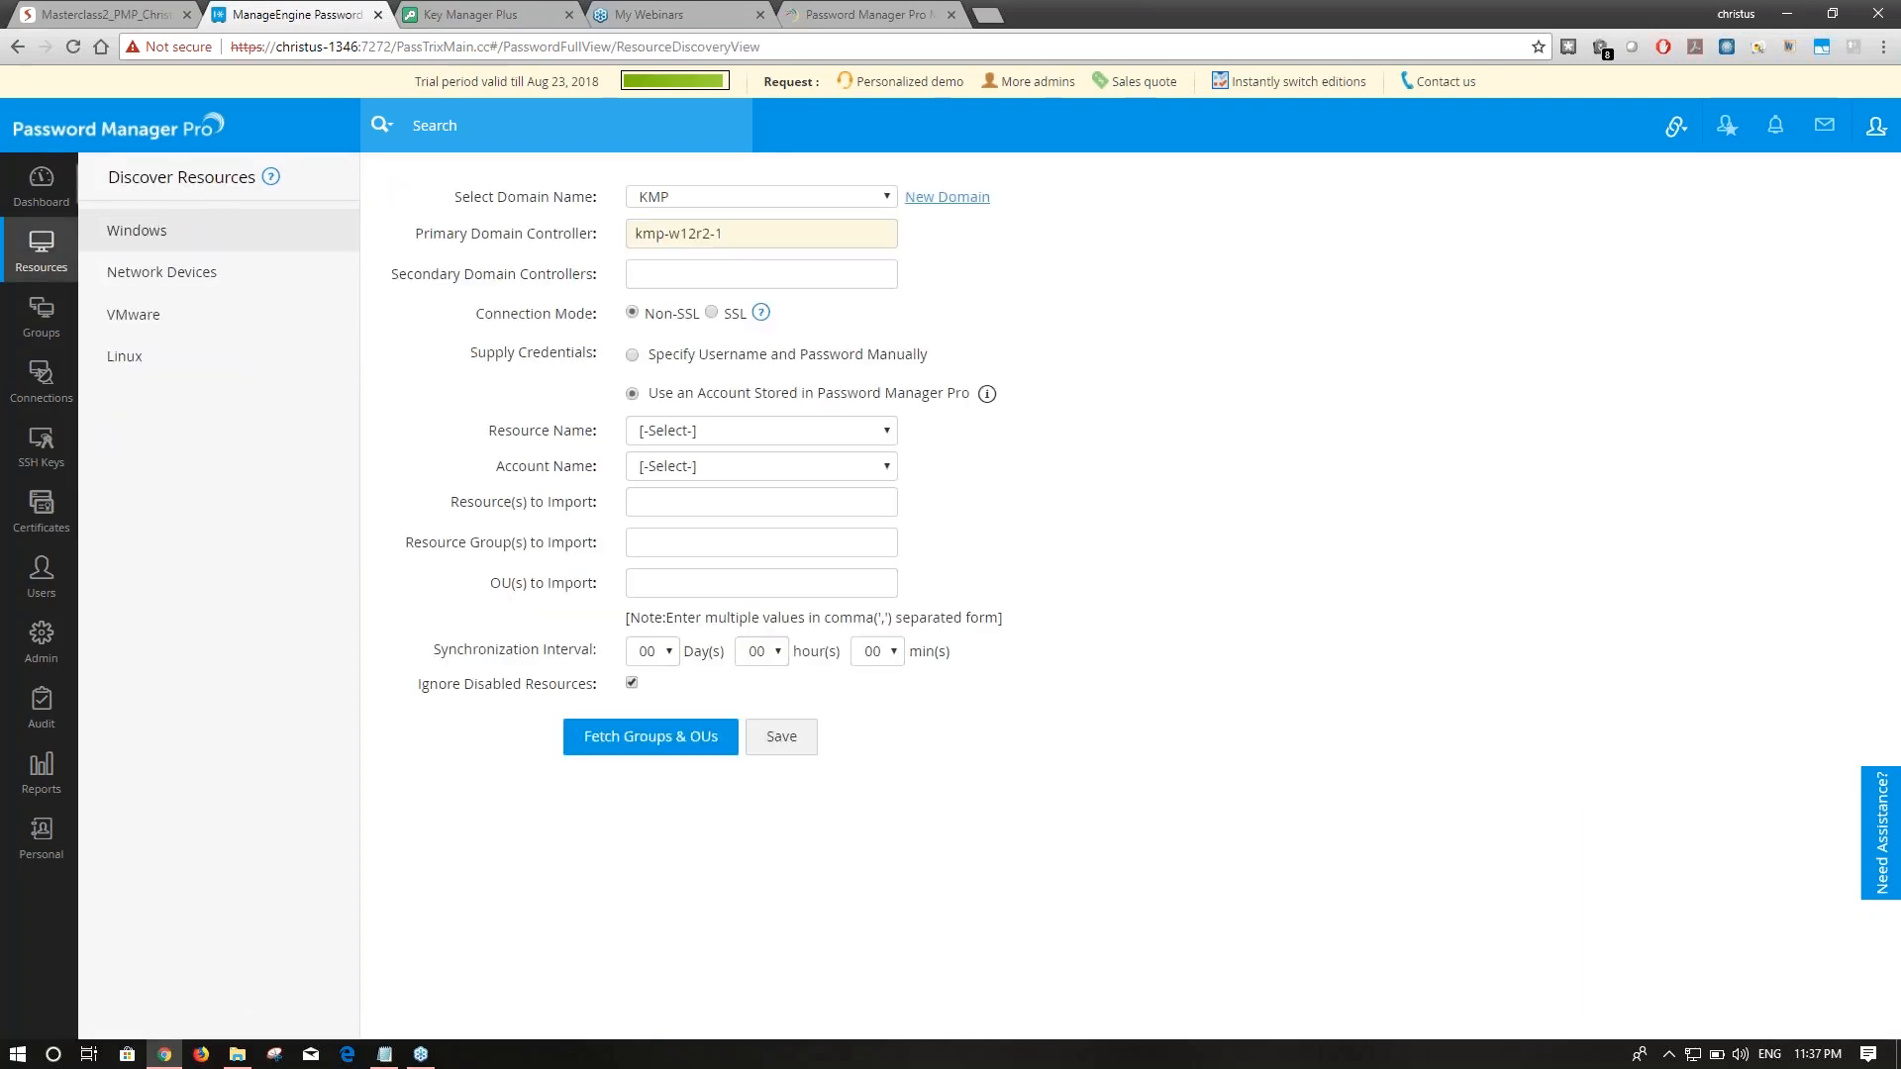
pyautogui.click(226, 355)
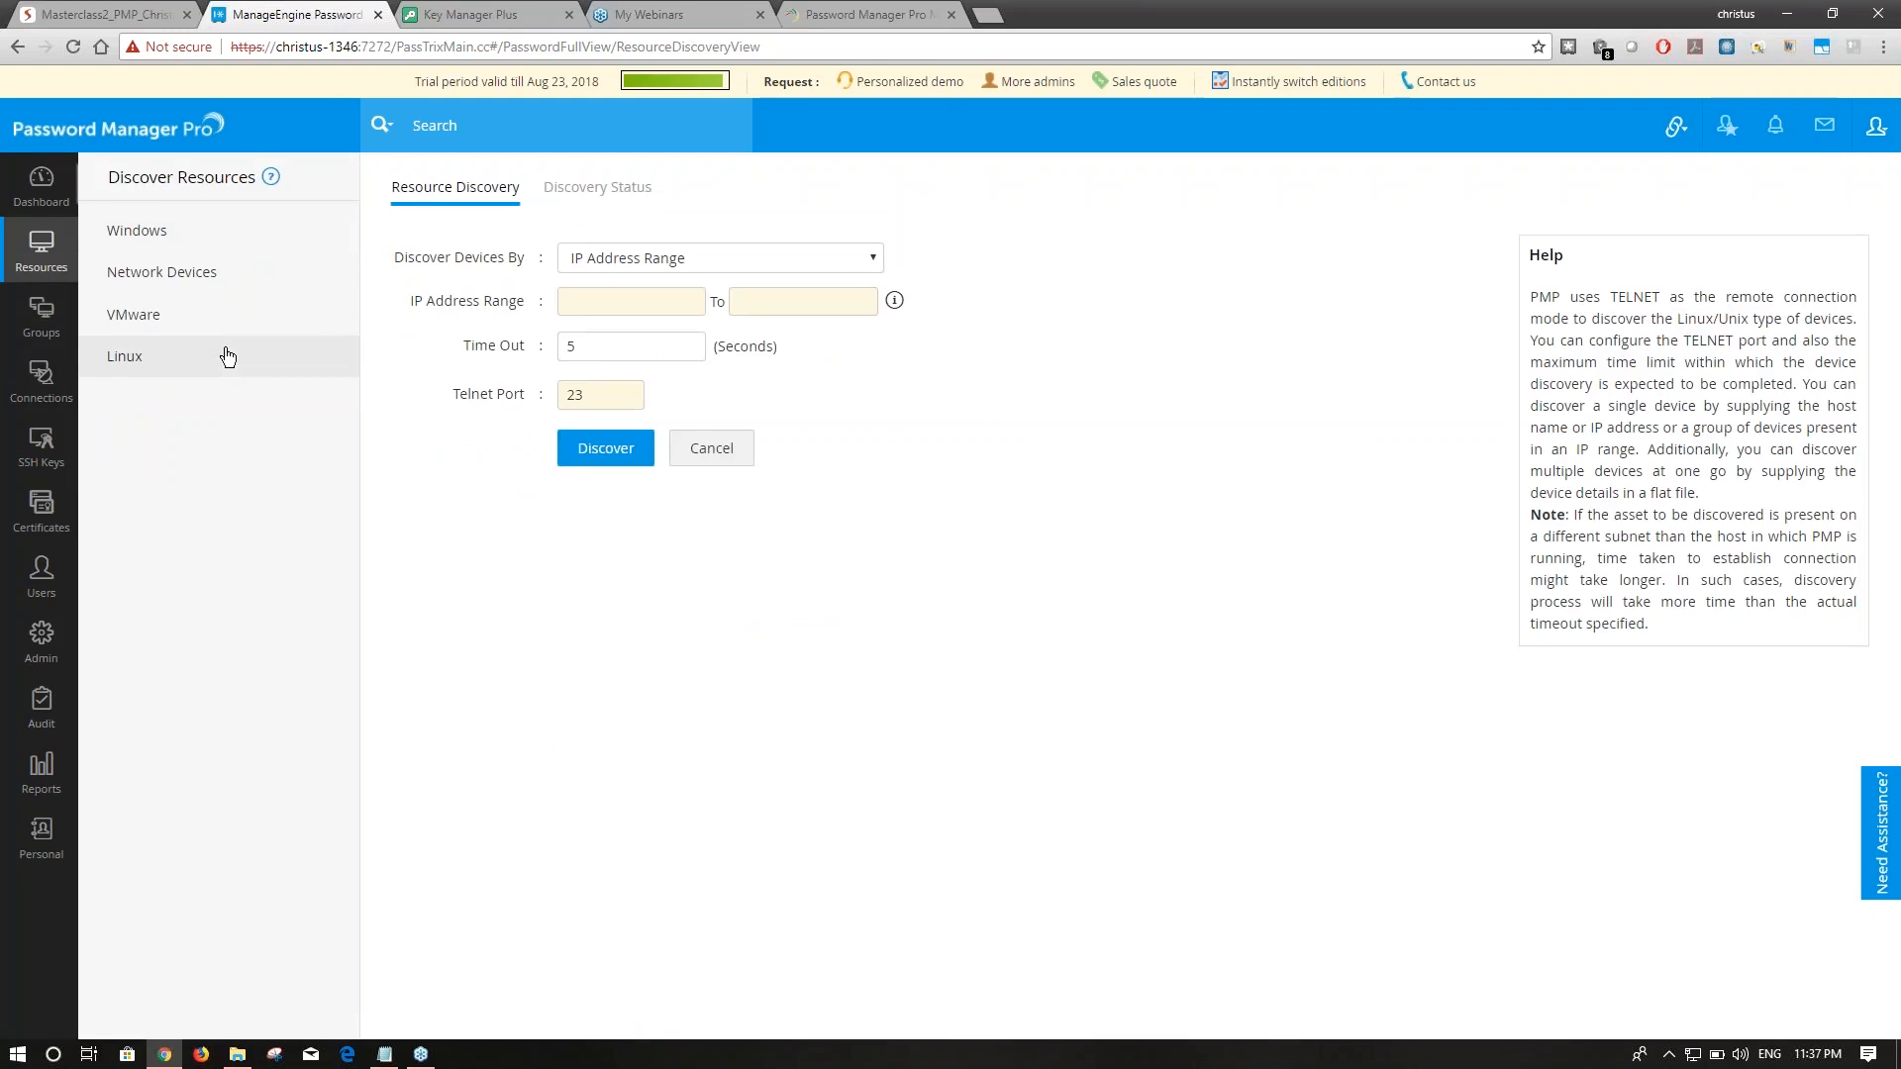
pyautogui.click(699, 249)
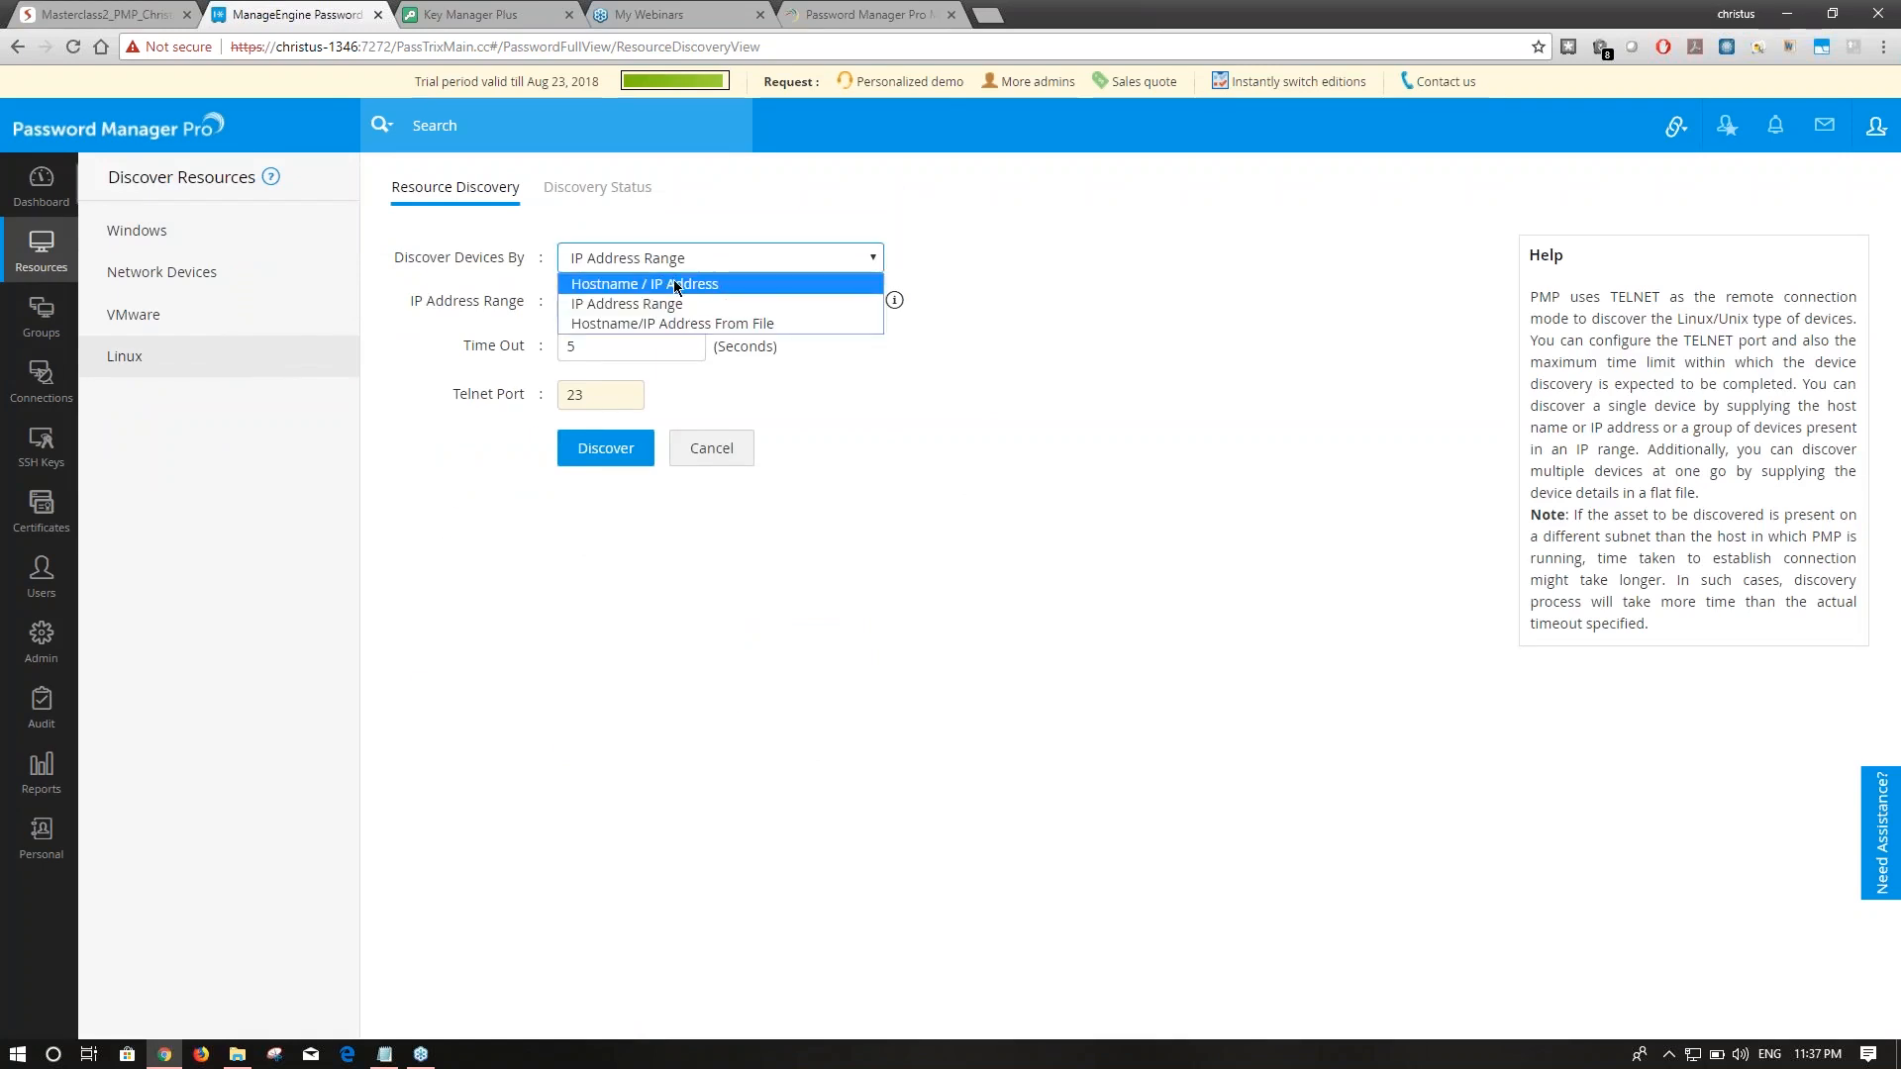
pyautogui.click(654, 279)
pyautogui.click(787, 304)
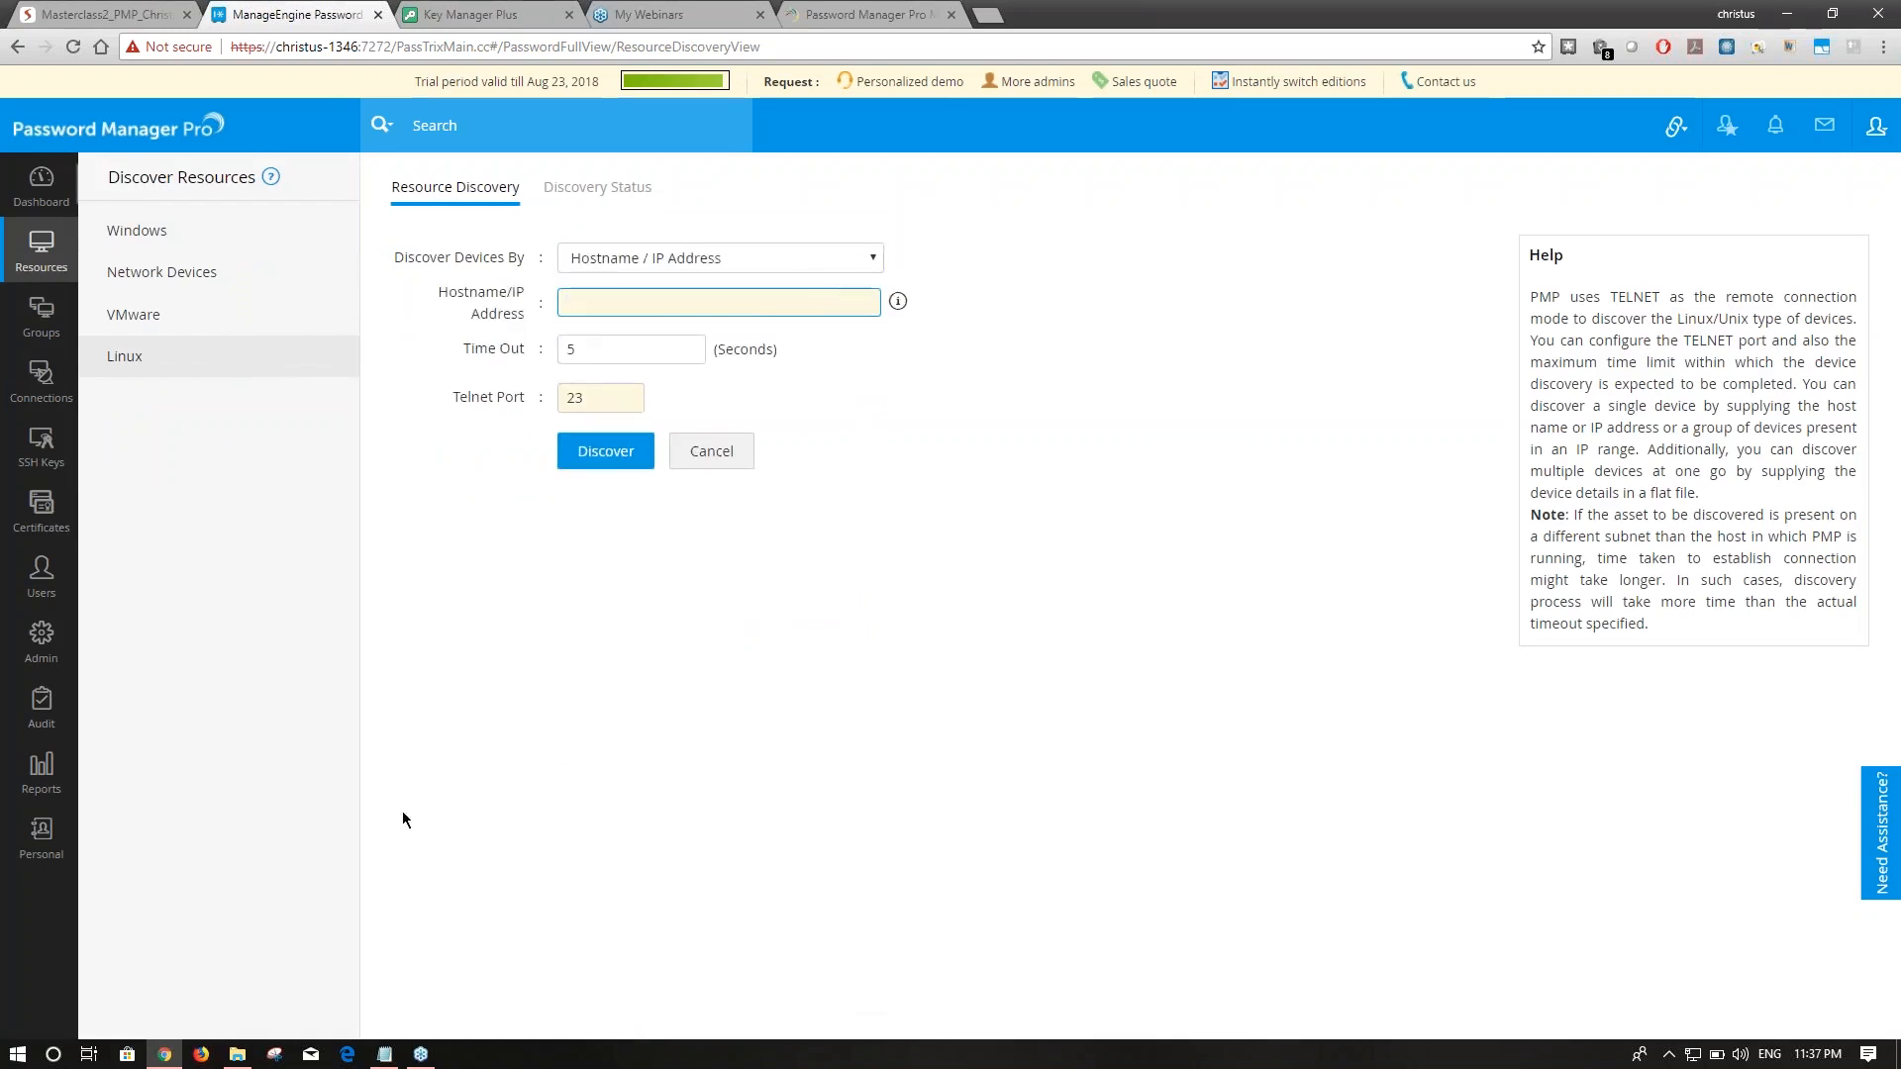
pyautogui.click(384, 1053)
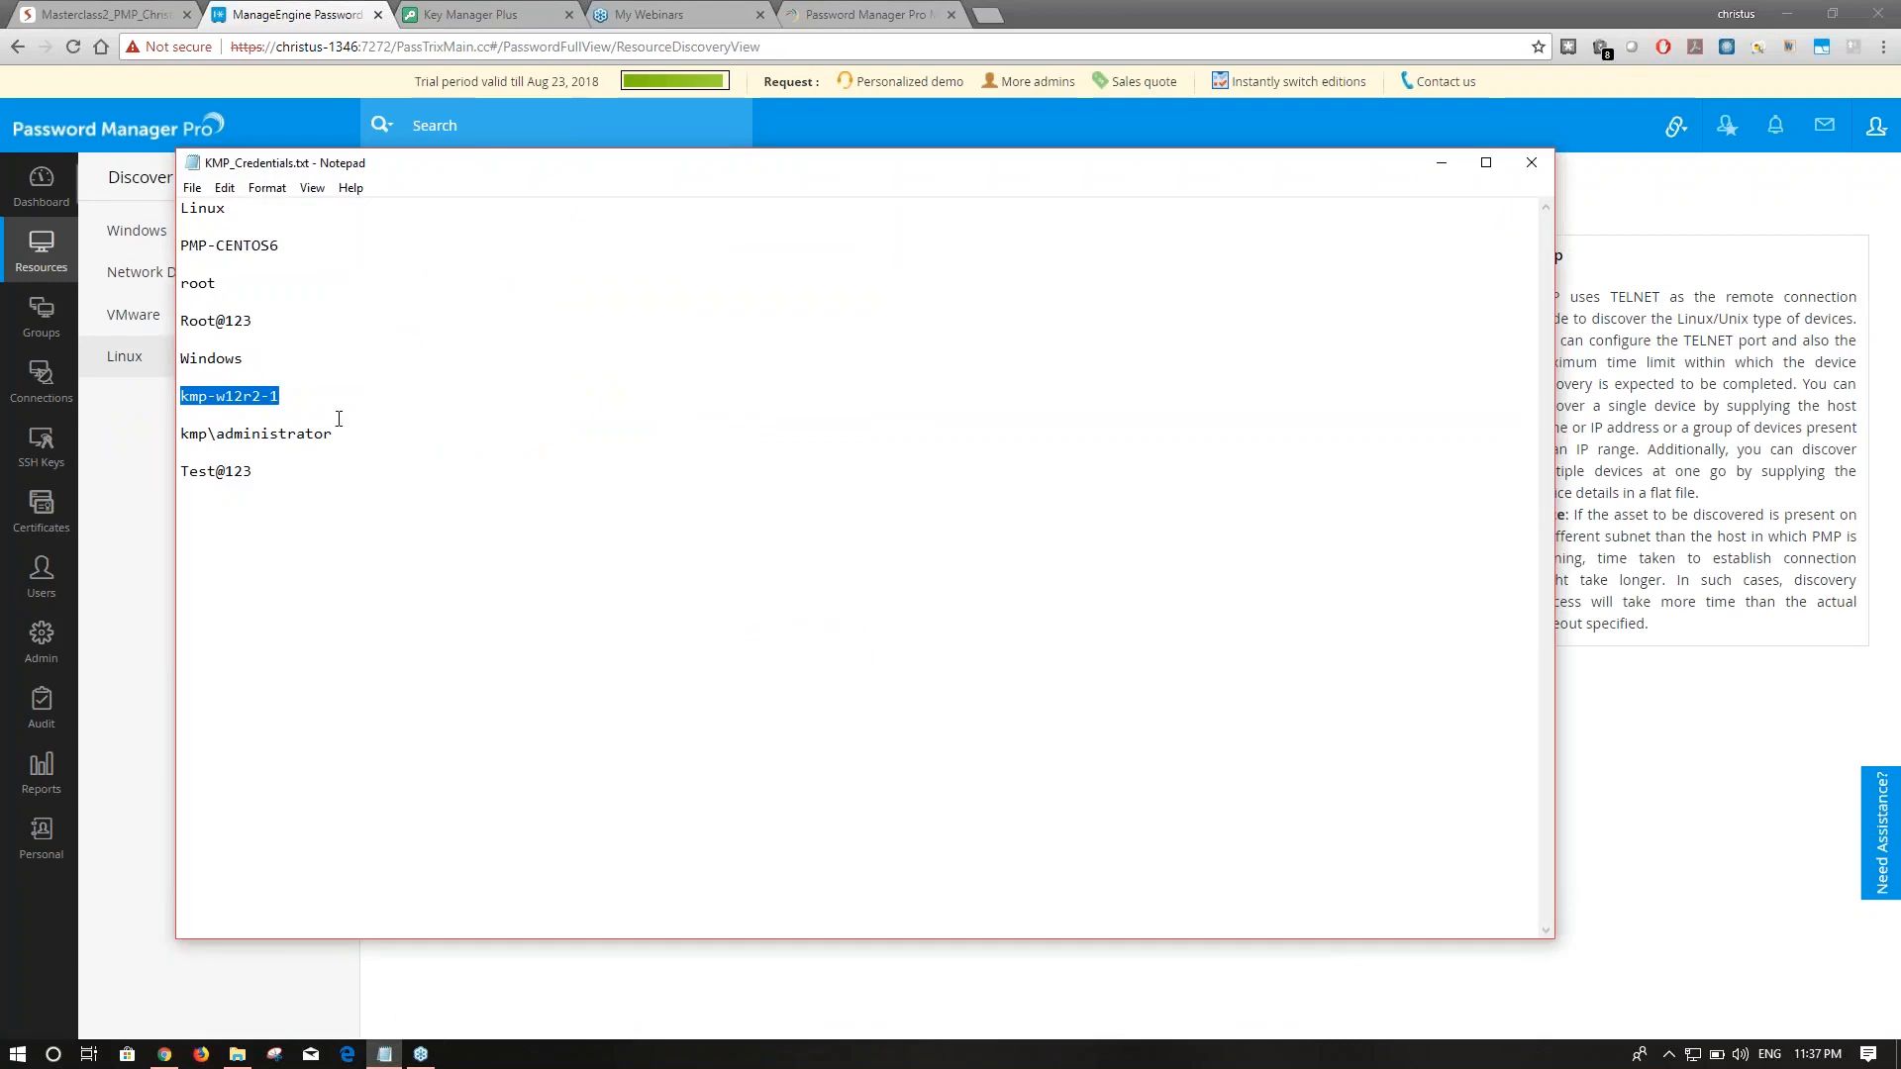
pyautogui.moveTo(307, 245); pyautogui.dragTo(179, 245)
pyautogui.hotkey('ctrl', 'c')
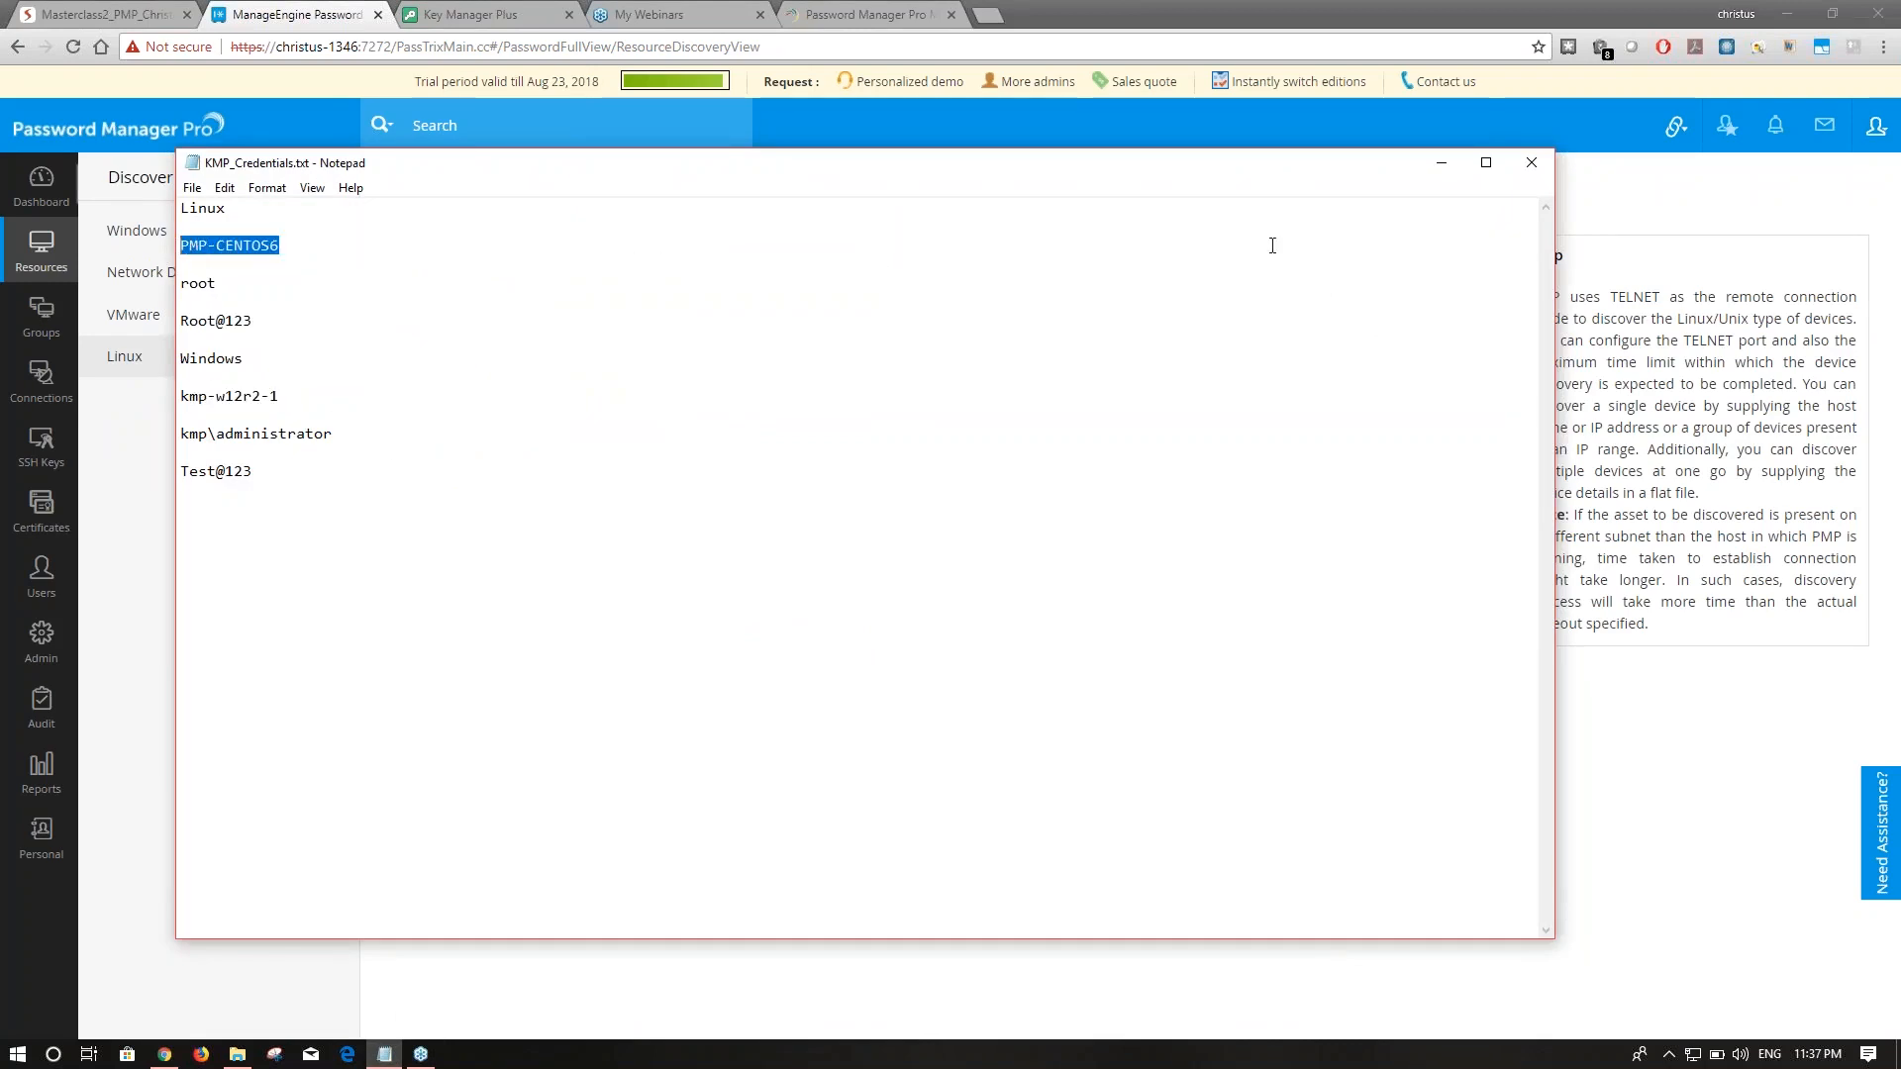
pyautogui.click(1442, 162)
pyautogui.hotkey('ctrl', 'v')
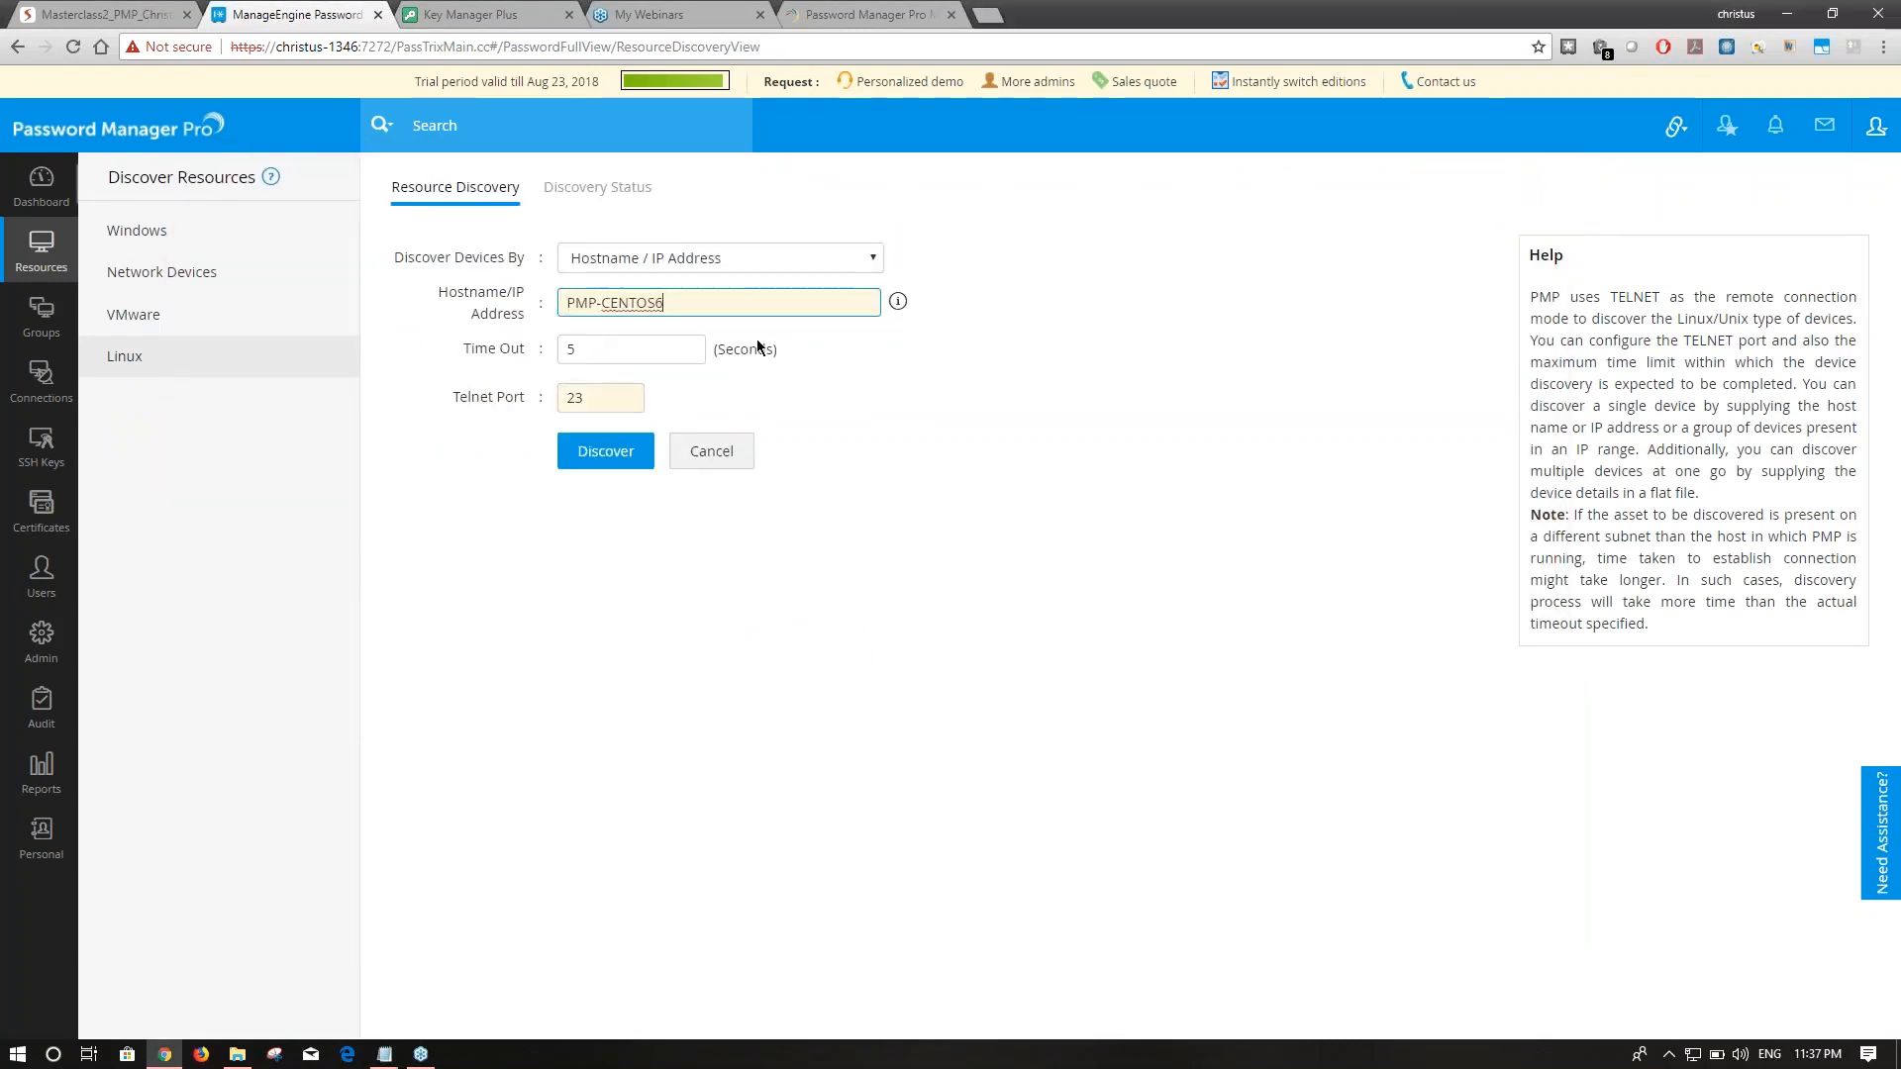
pyautogui.click(637, 452)
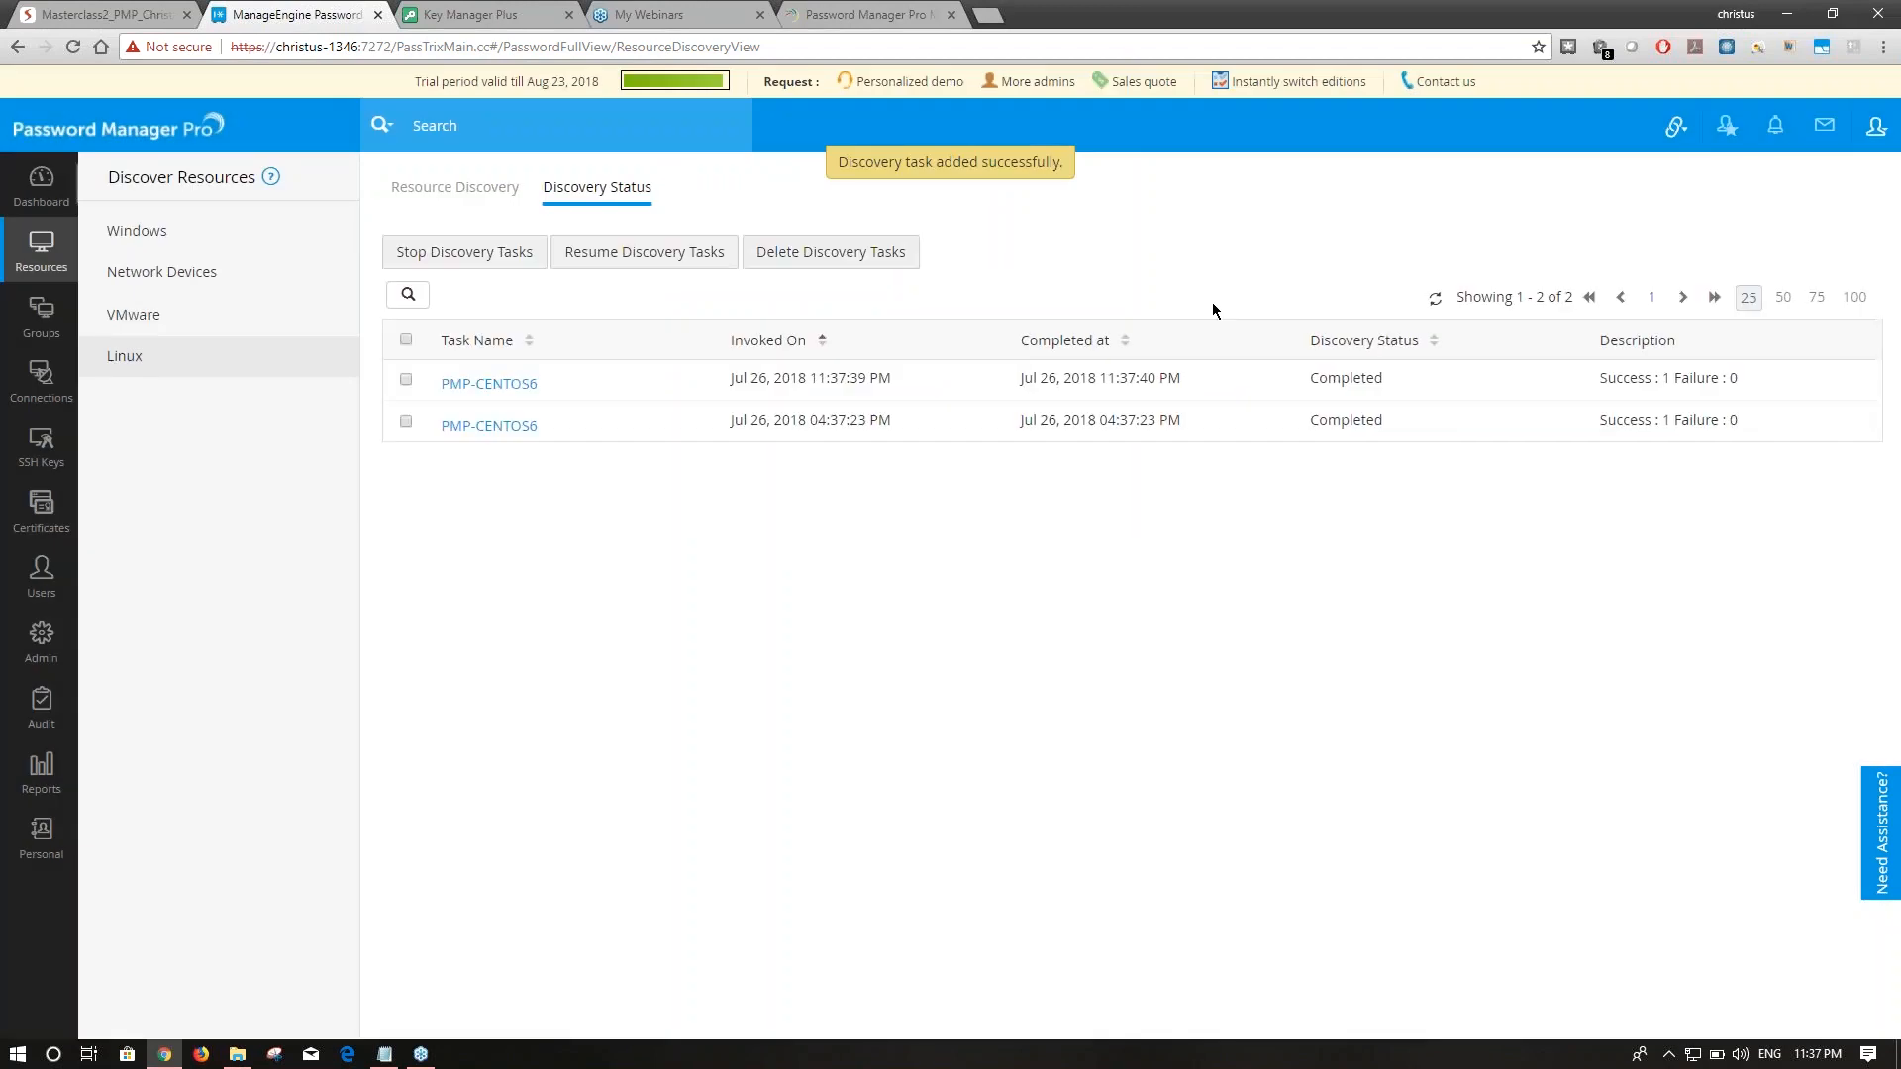
# Import the discovered PMP-CENTOS6 host from the task results and open its accounts.
pyautogui.click(516, 390)
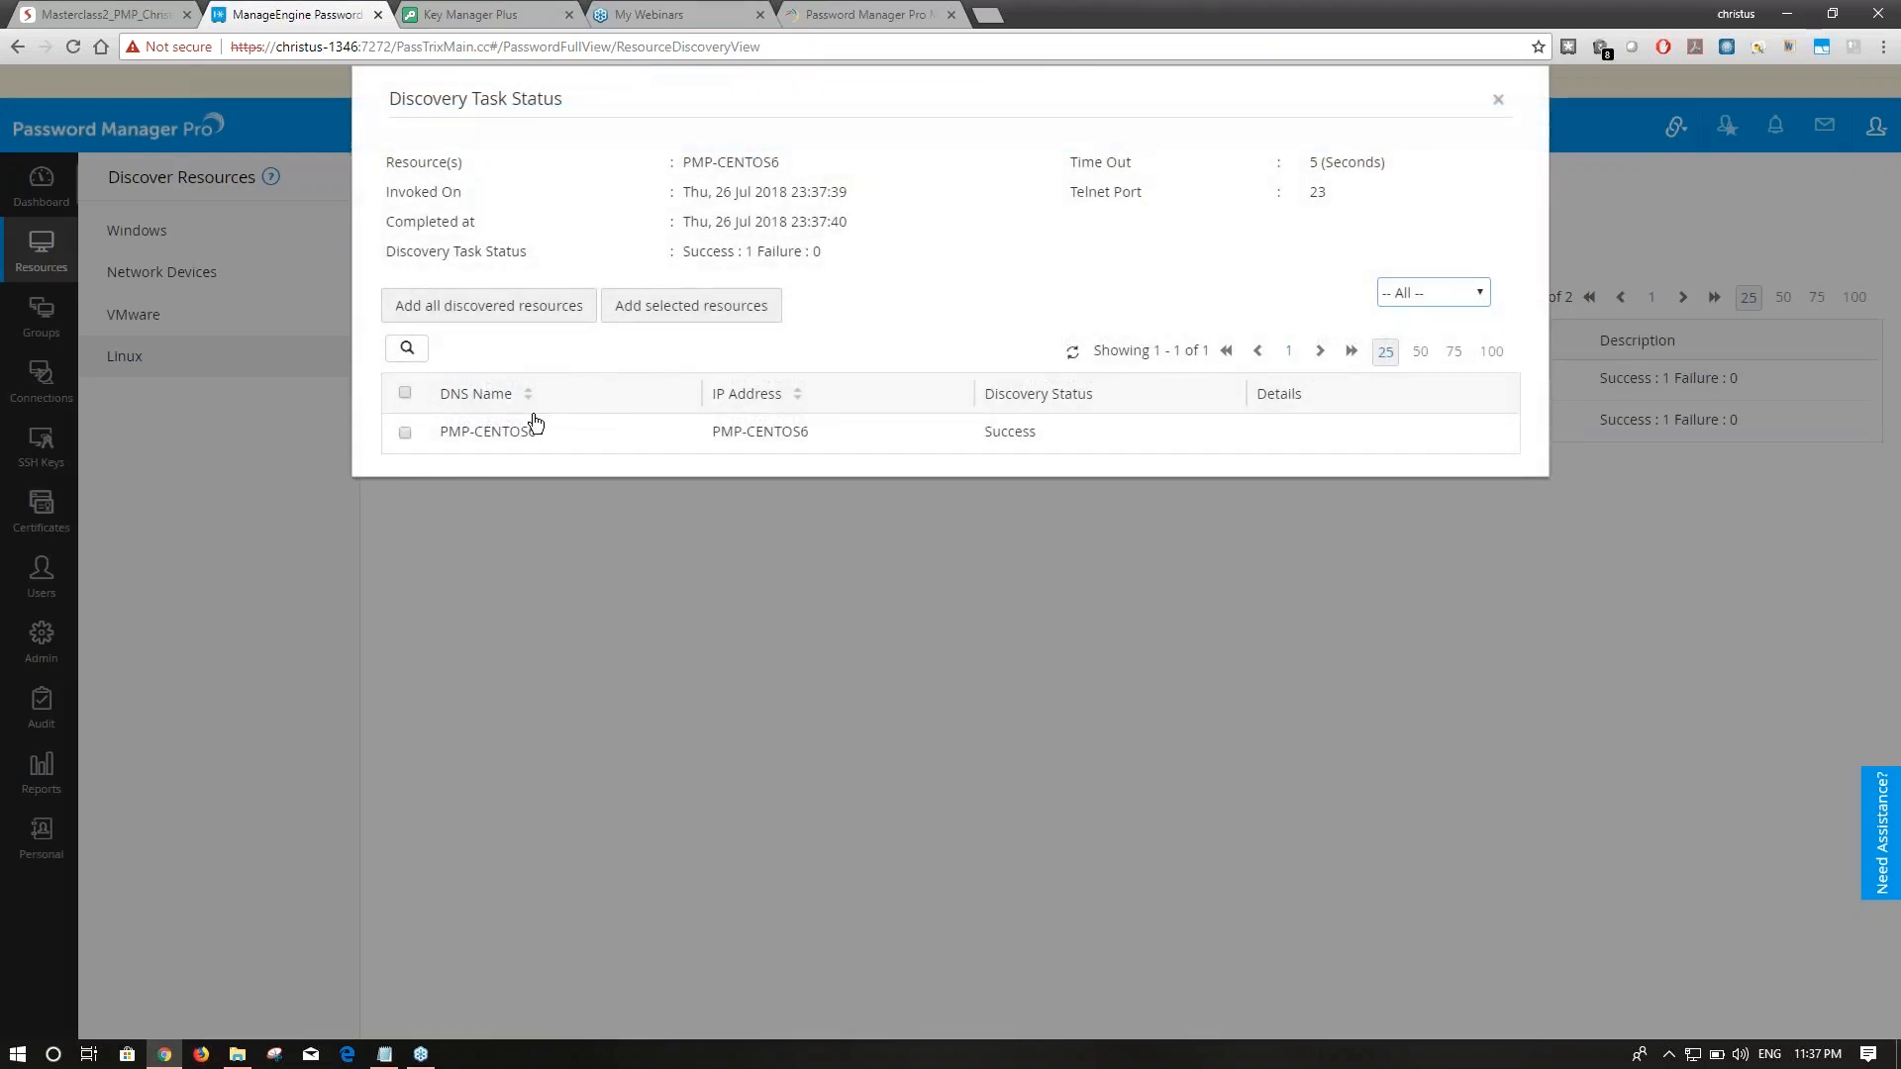
pyautogui.click(406, 433)
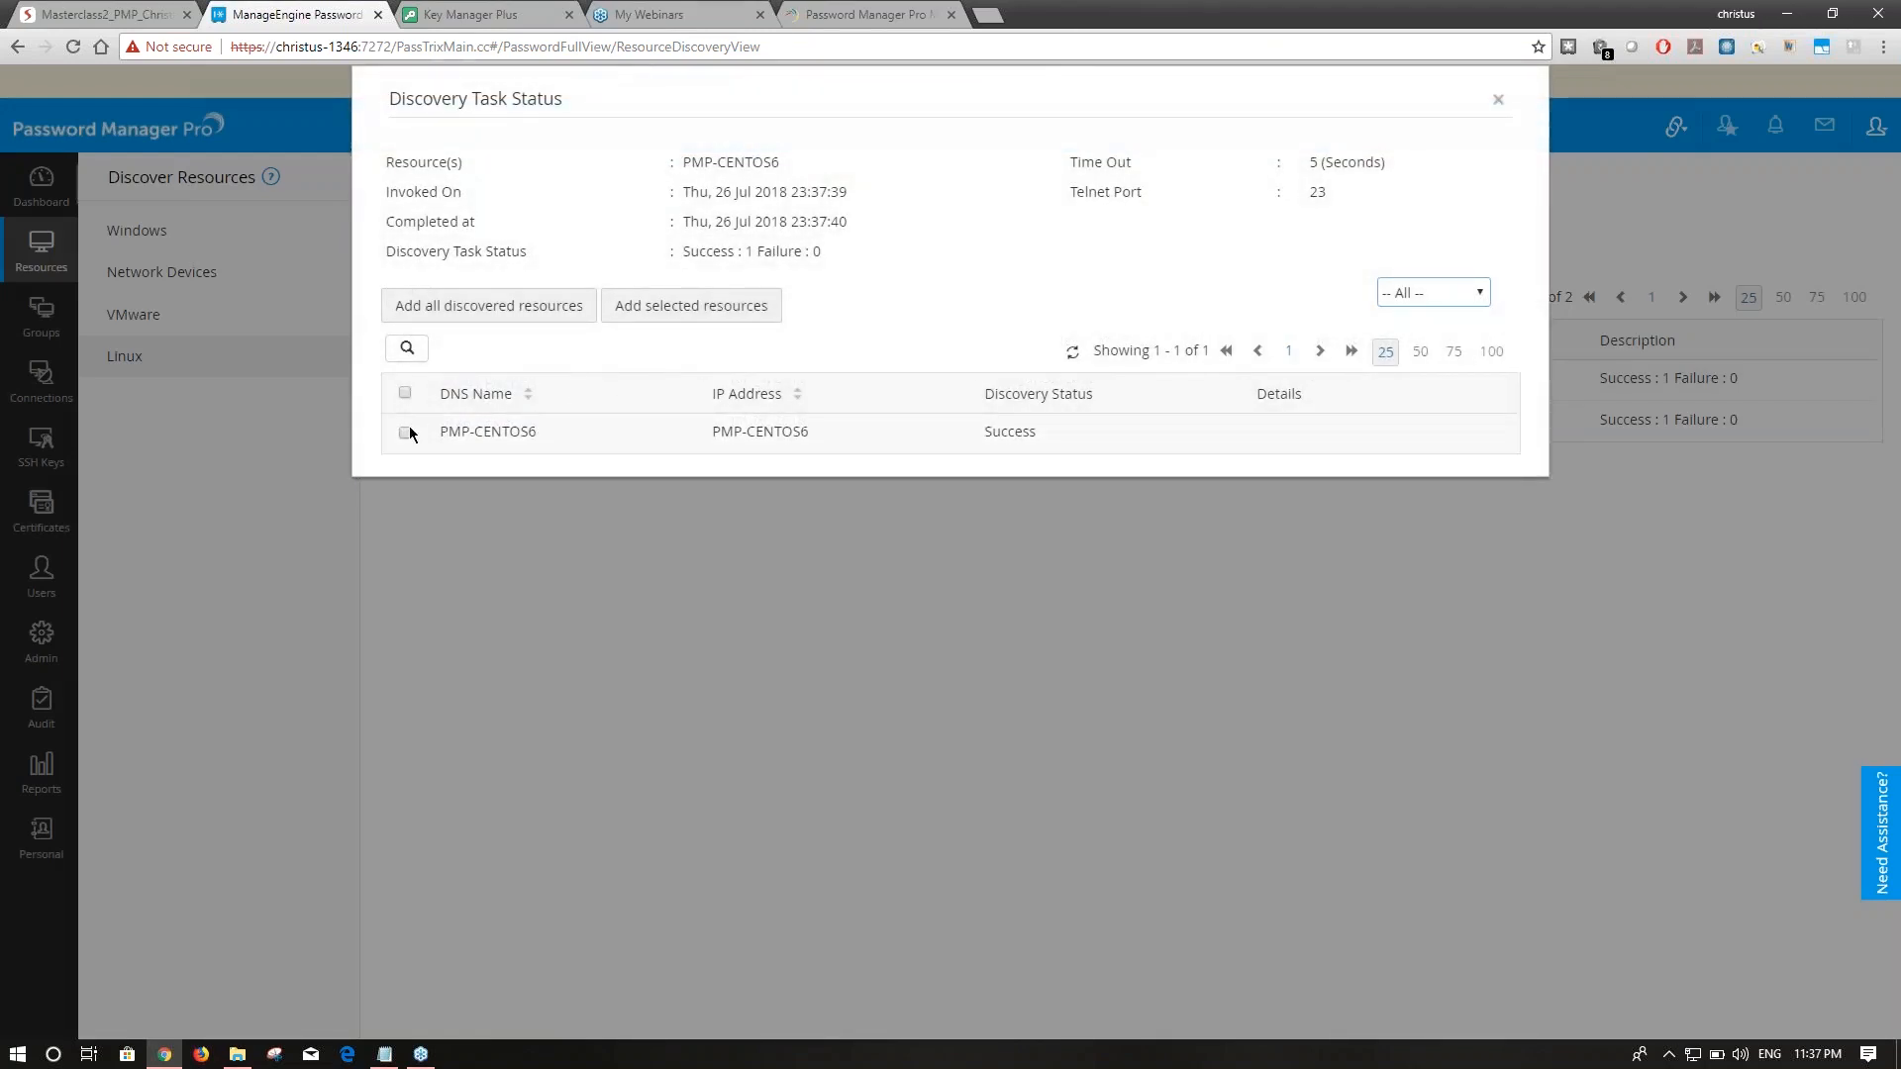
pyautogui.click(483, 313)
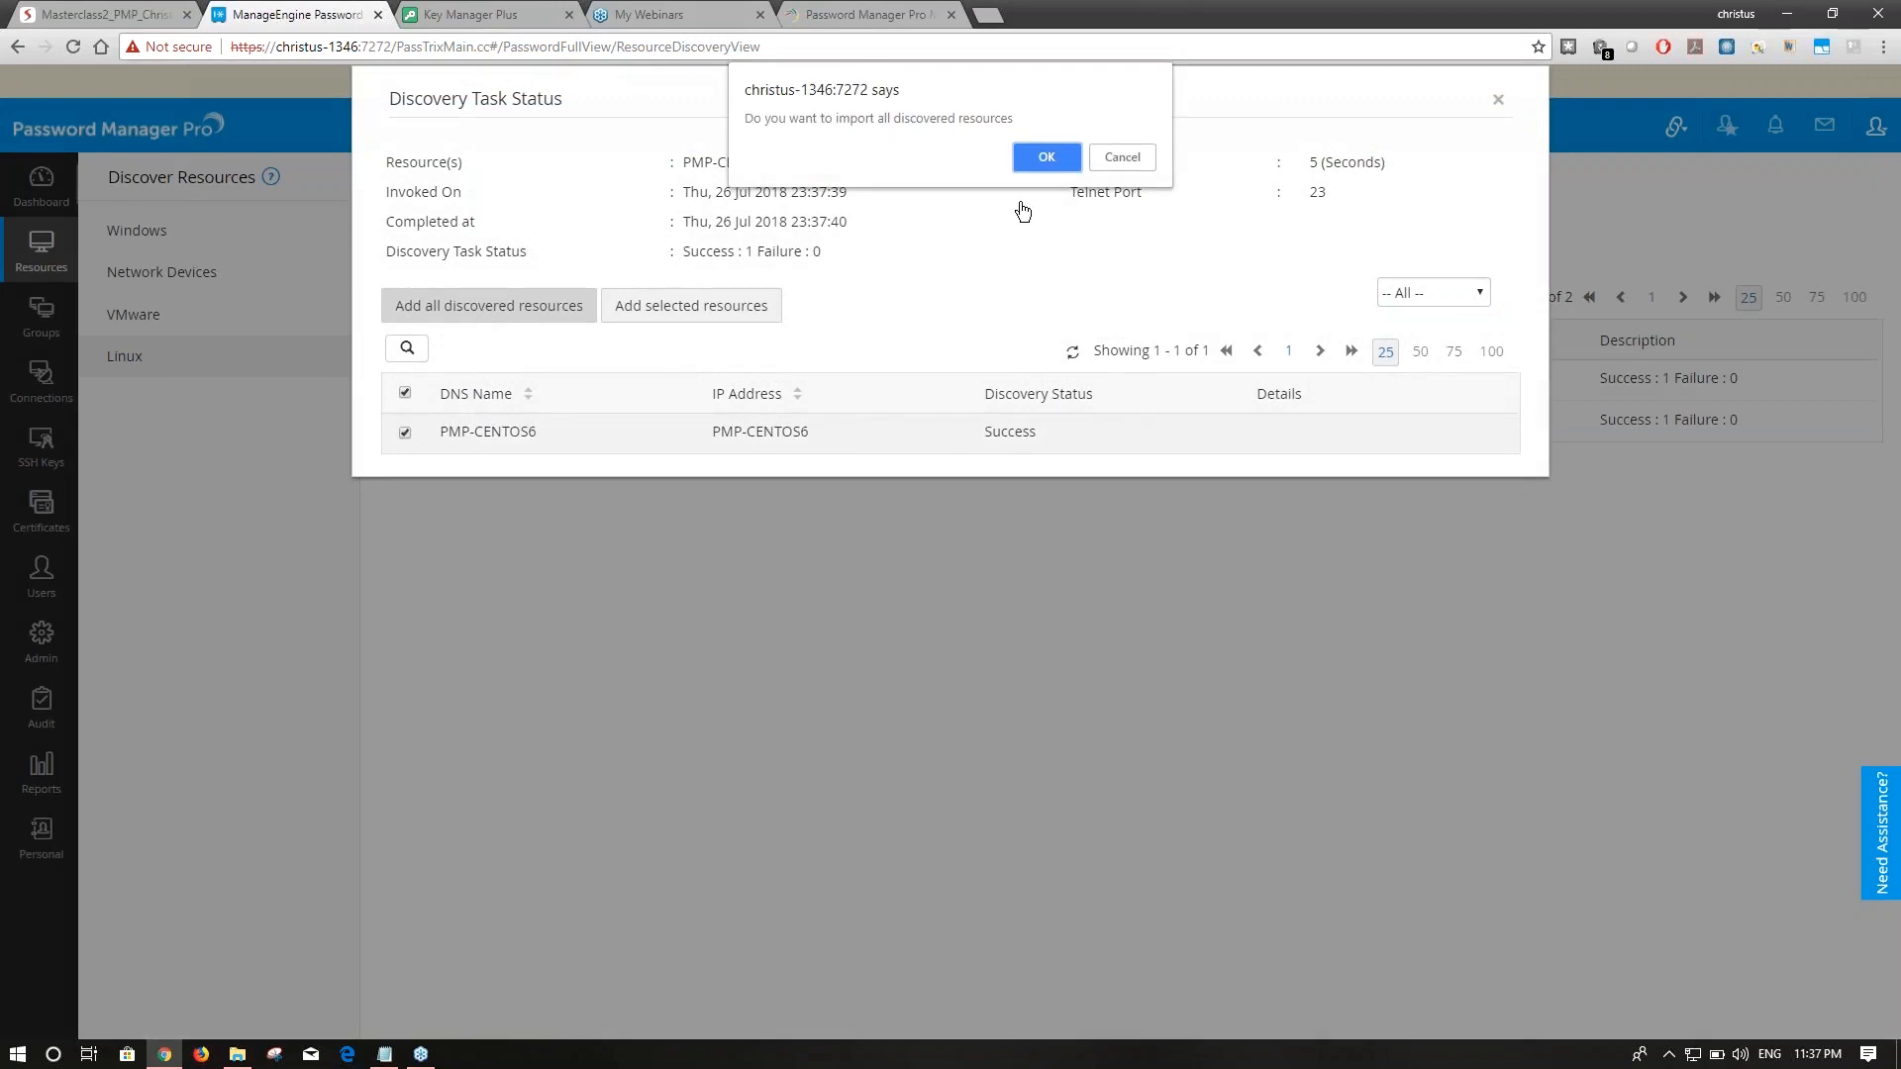
pyautogui.click(1046, 159)
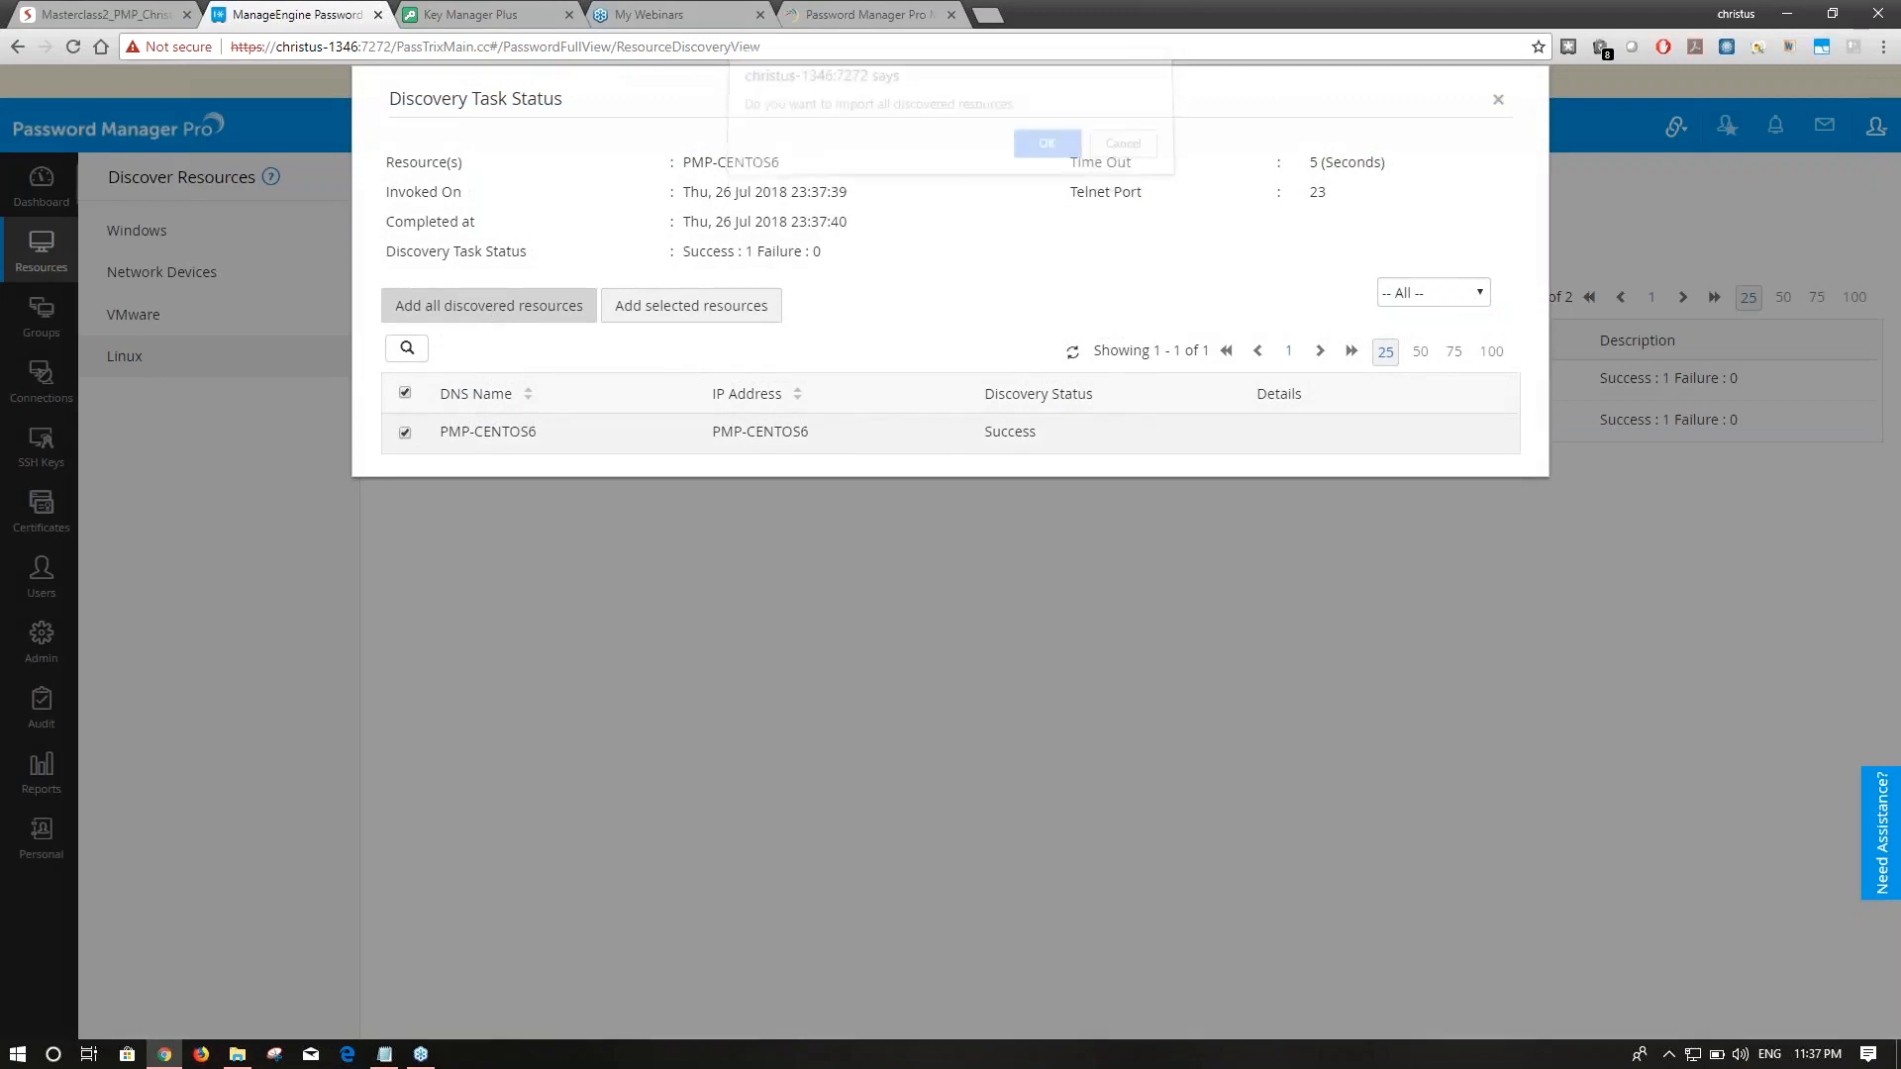
pyautogui.click(1500, 105)
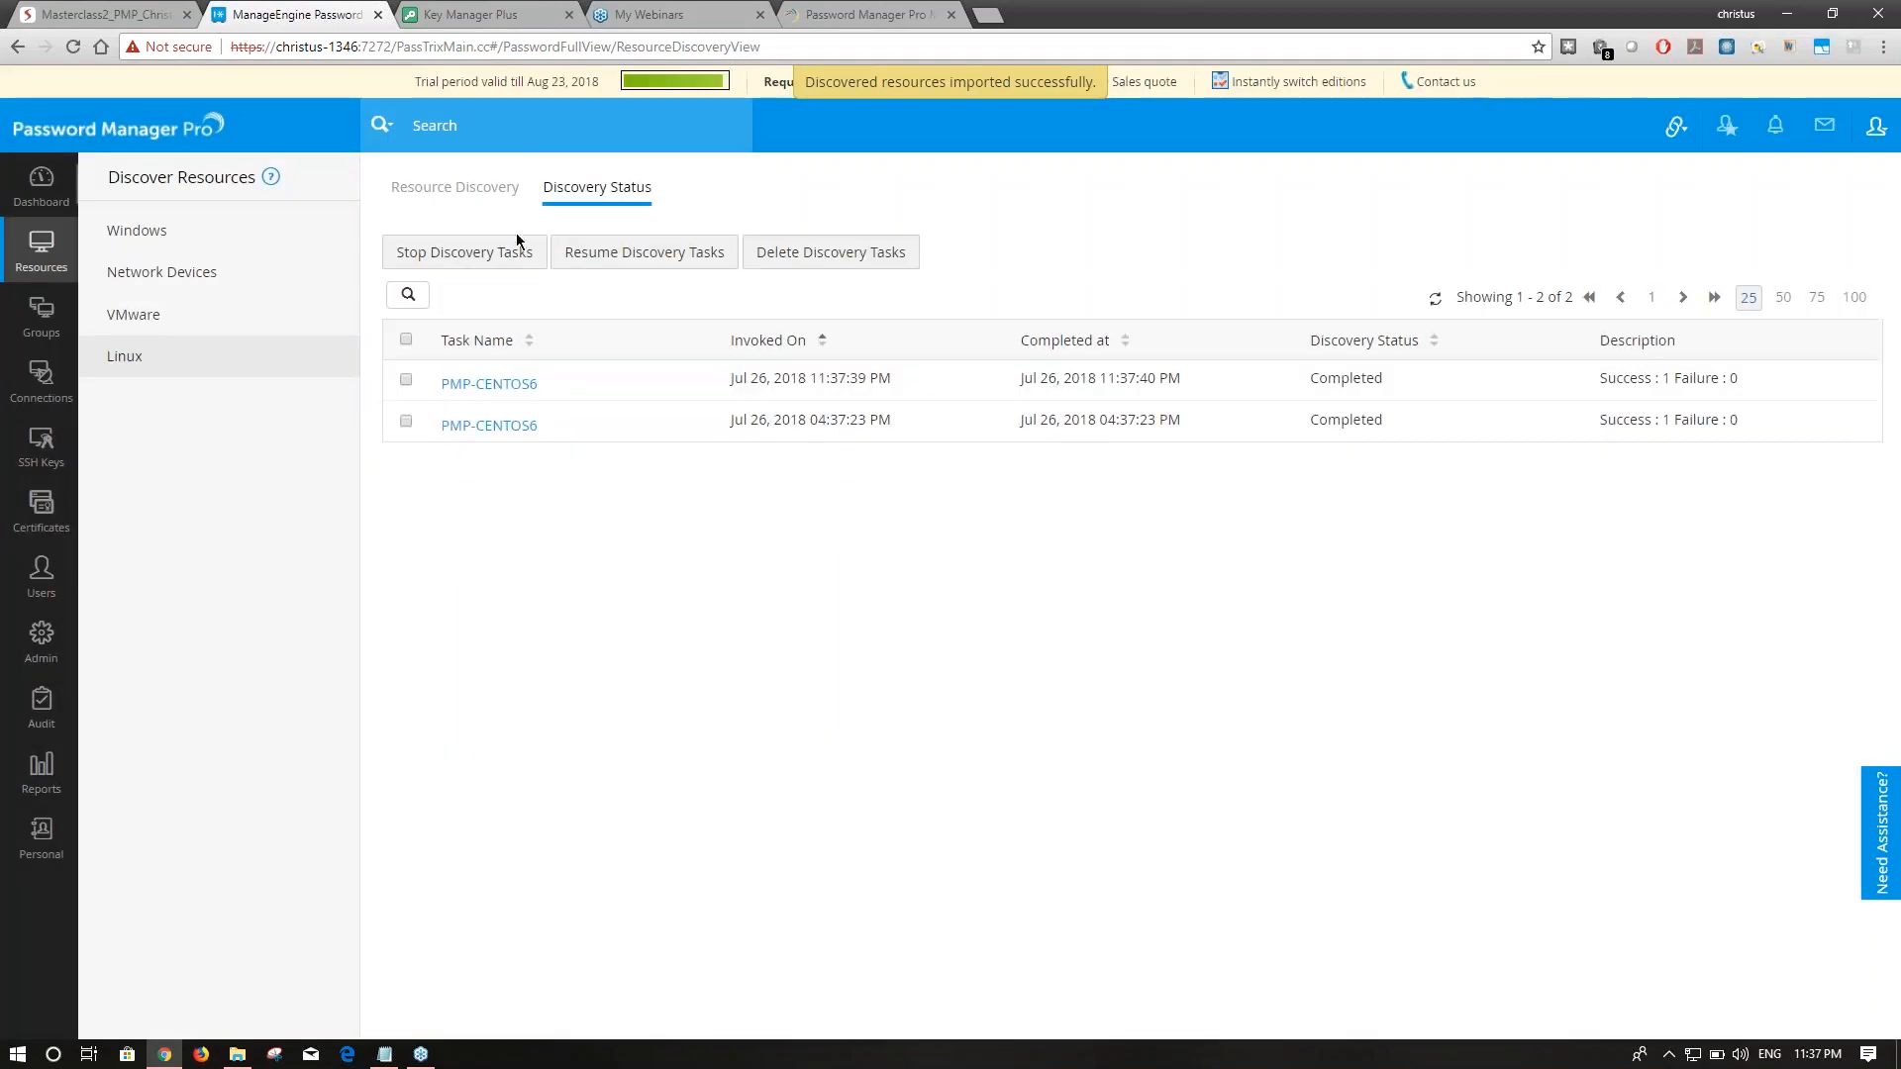
pyautogui.click(61, 255)
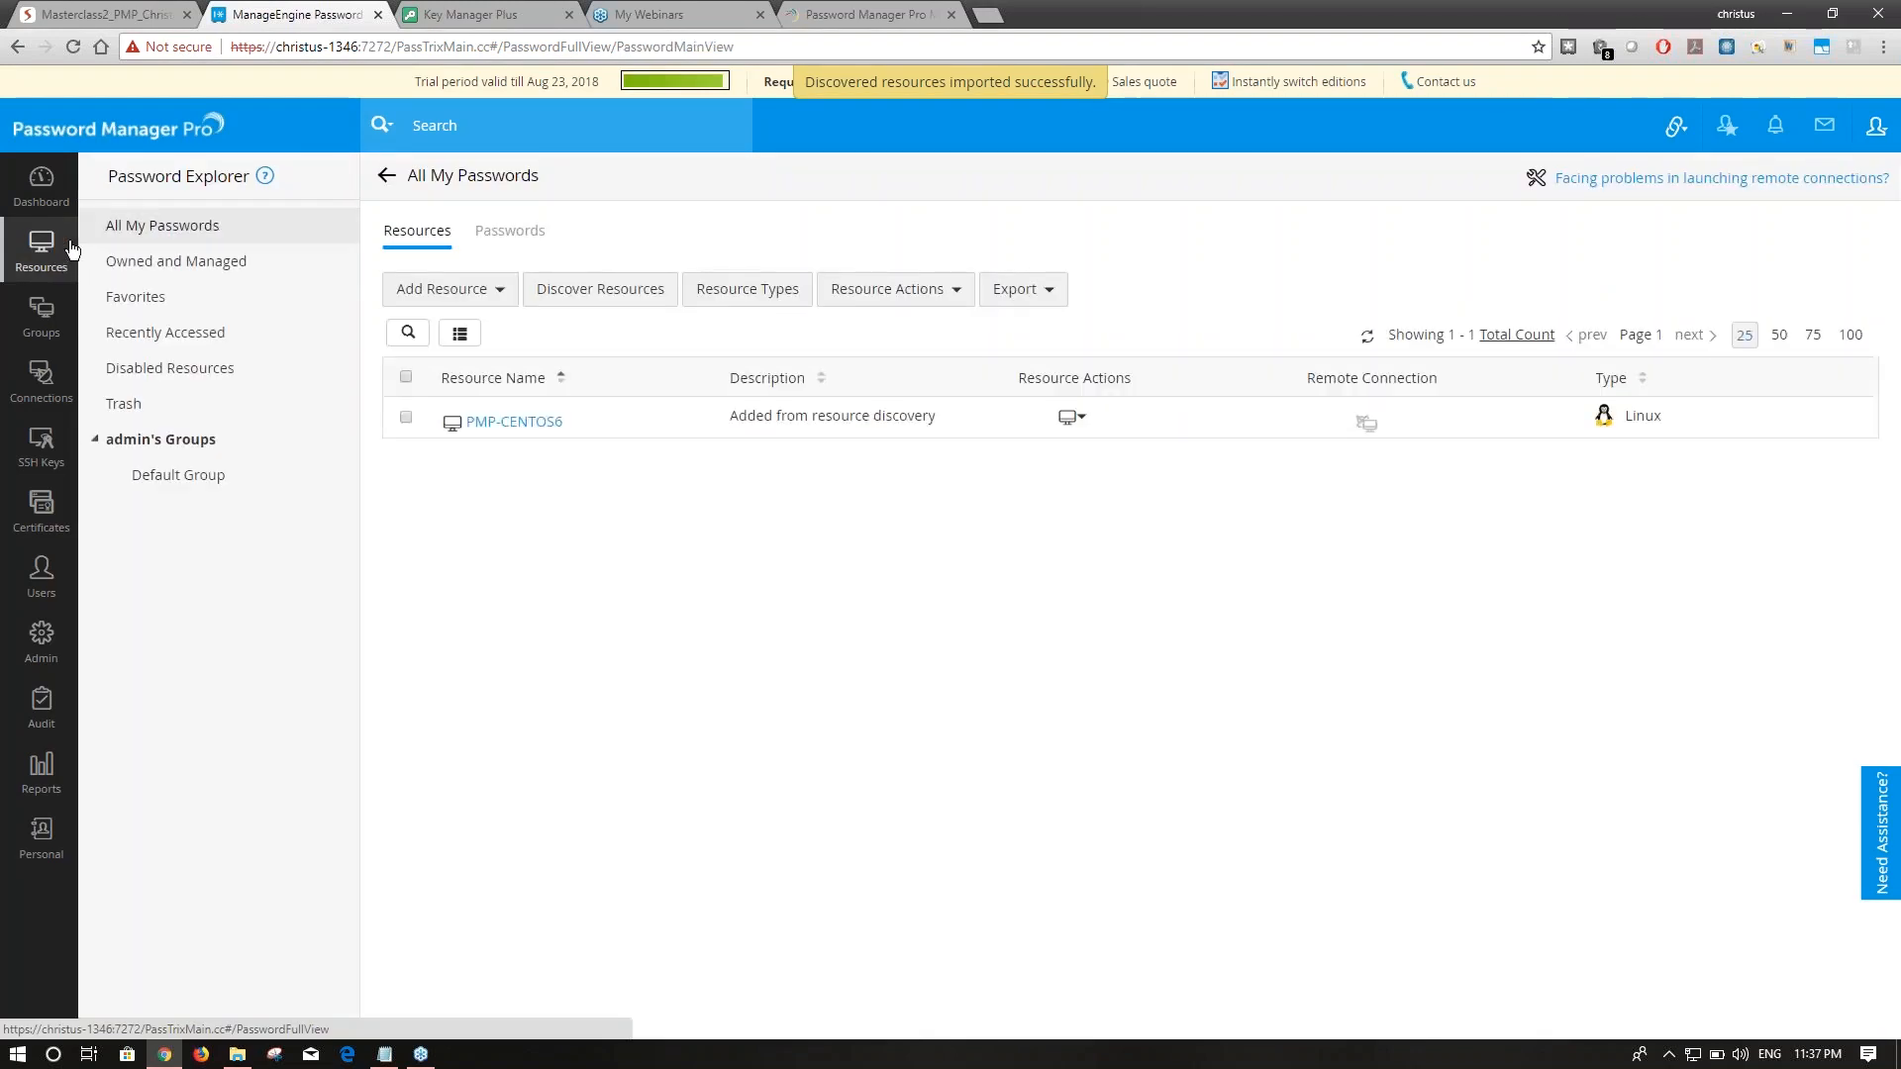
pyautogui.click(535, 424)
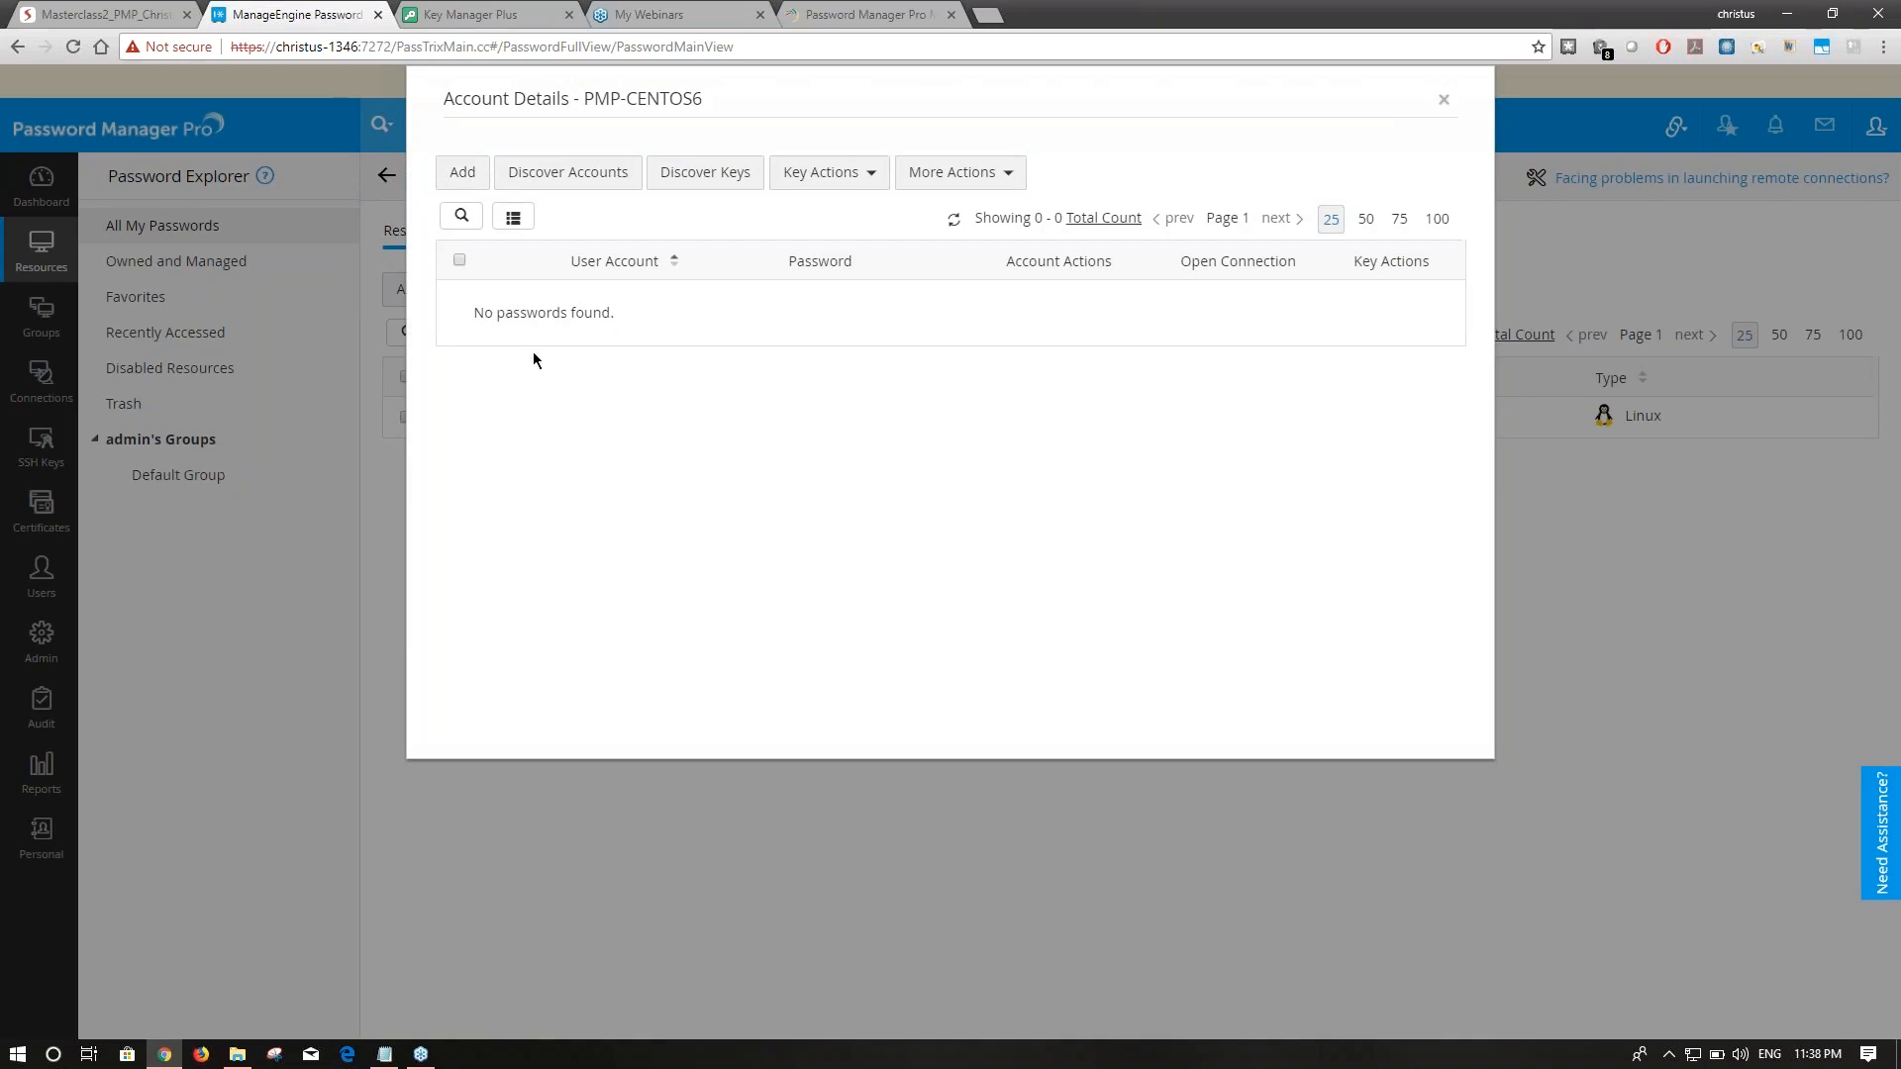
# Start a new account named root and copy its password from the credentials file.
pyautogui.click(463, 173)
pyautogui.click(983, 216)
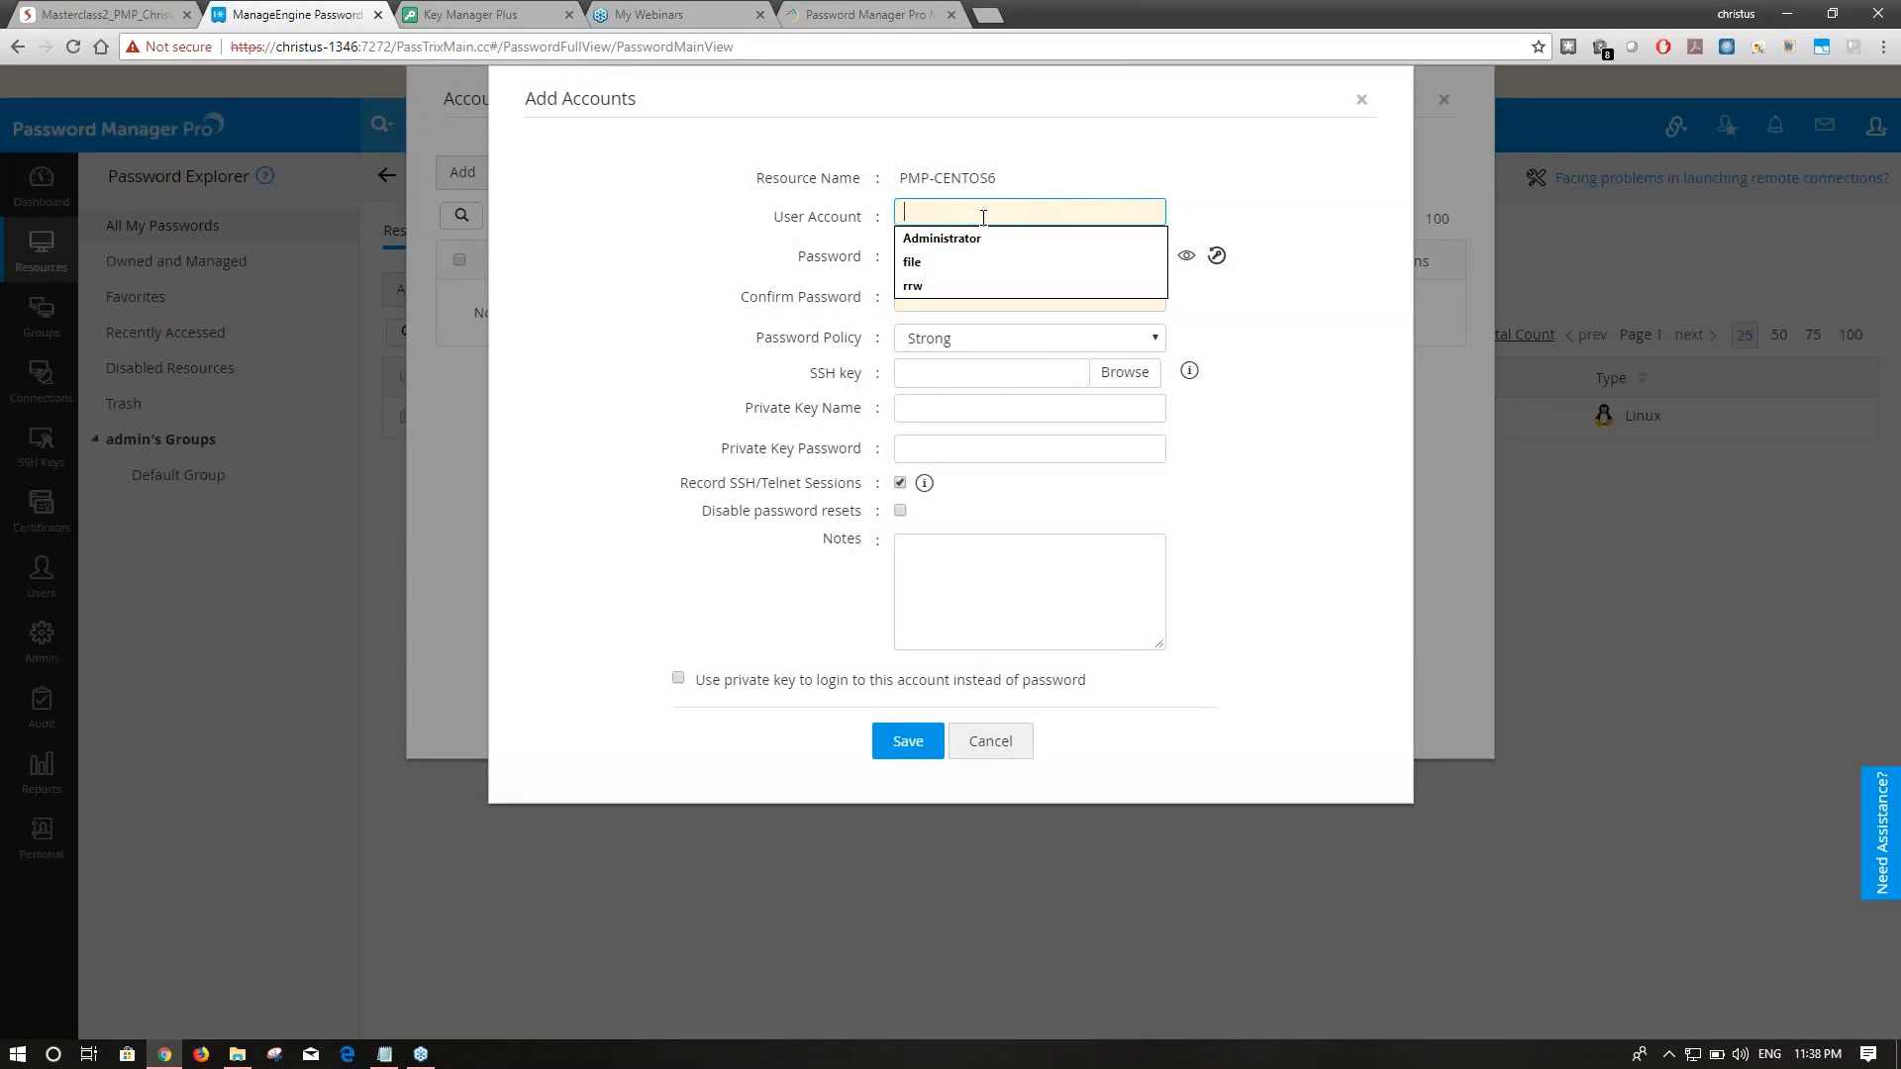
pyautogui.write('root')
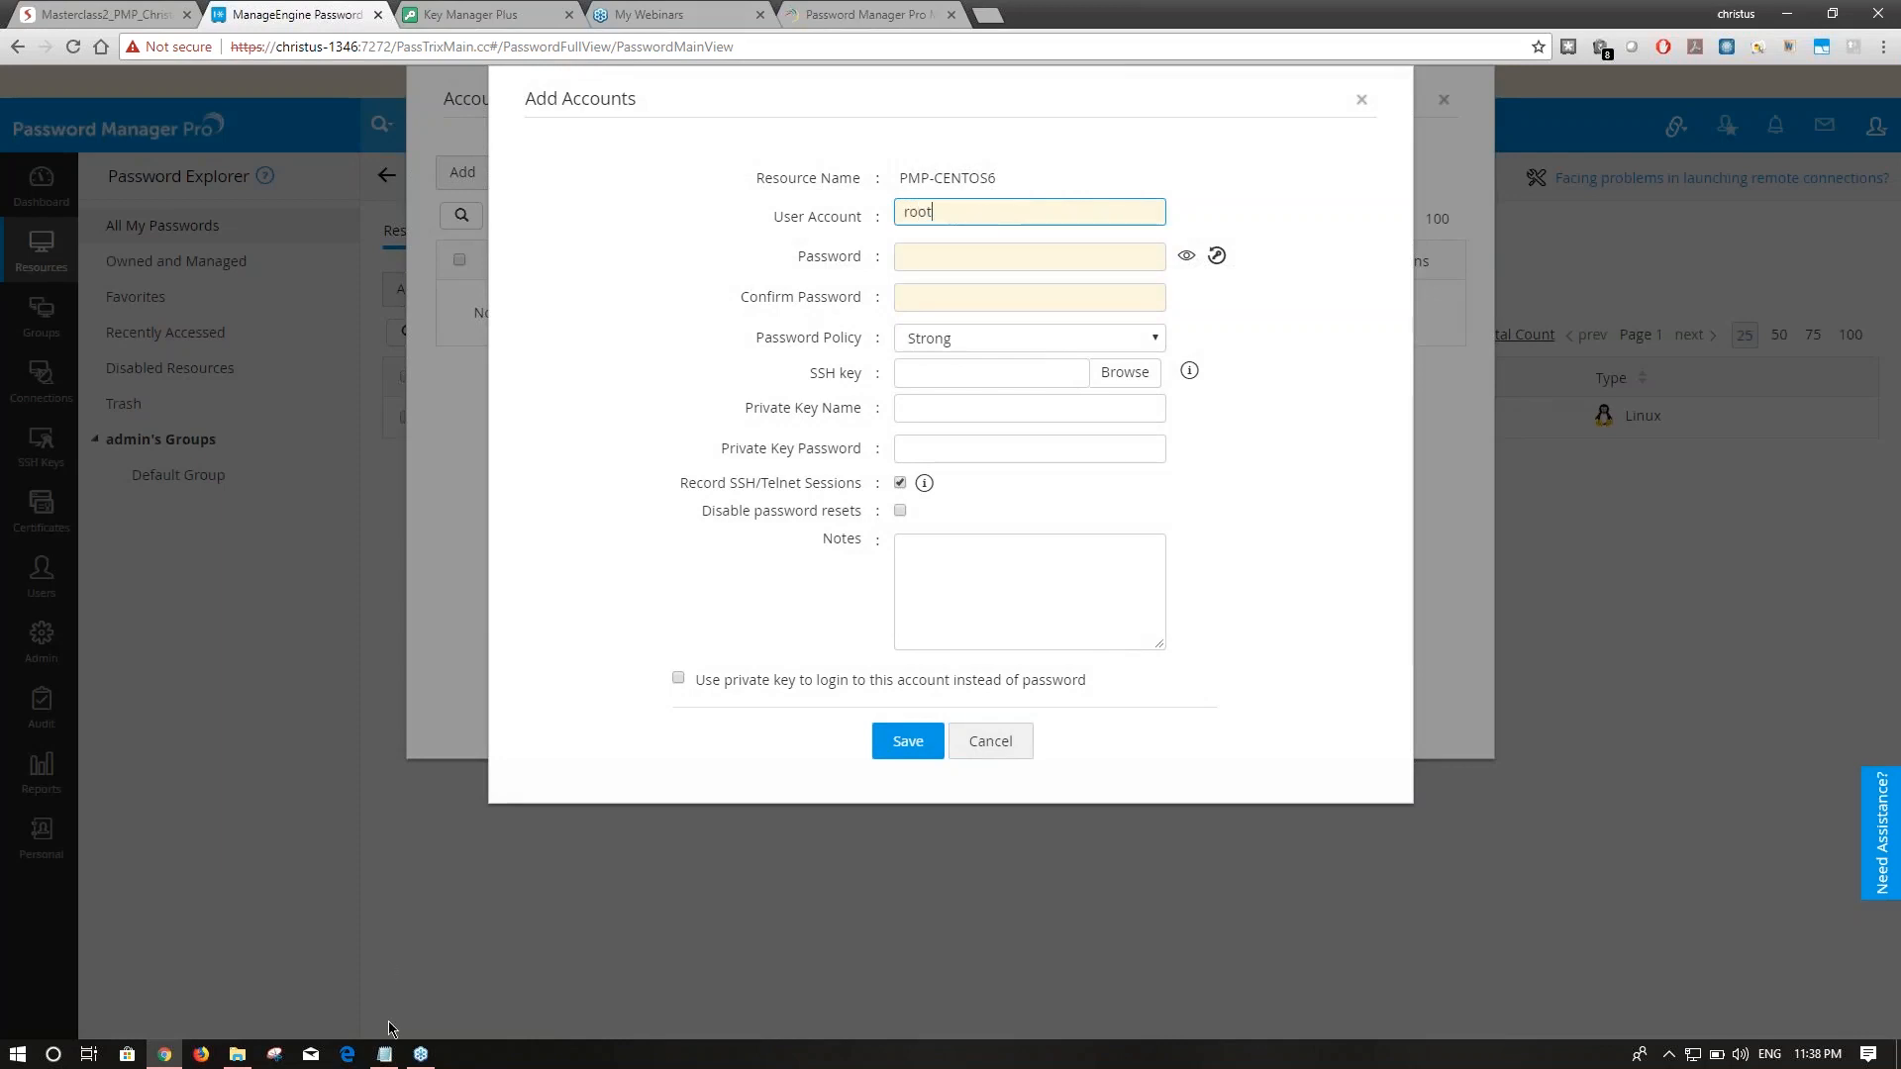
pyautogui.click(385, 1054)
pyautogui.click(270, 323)
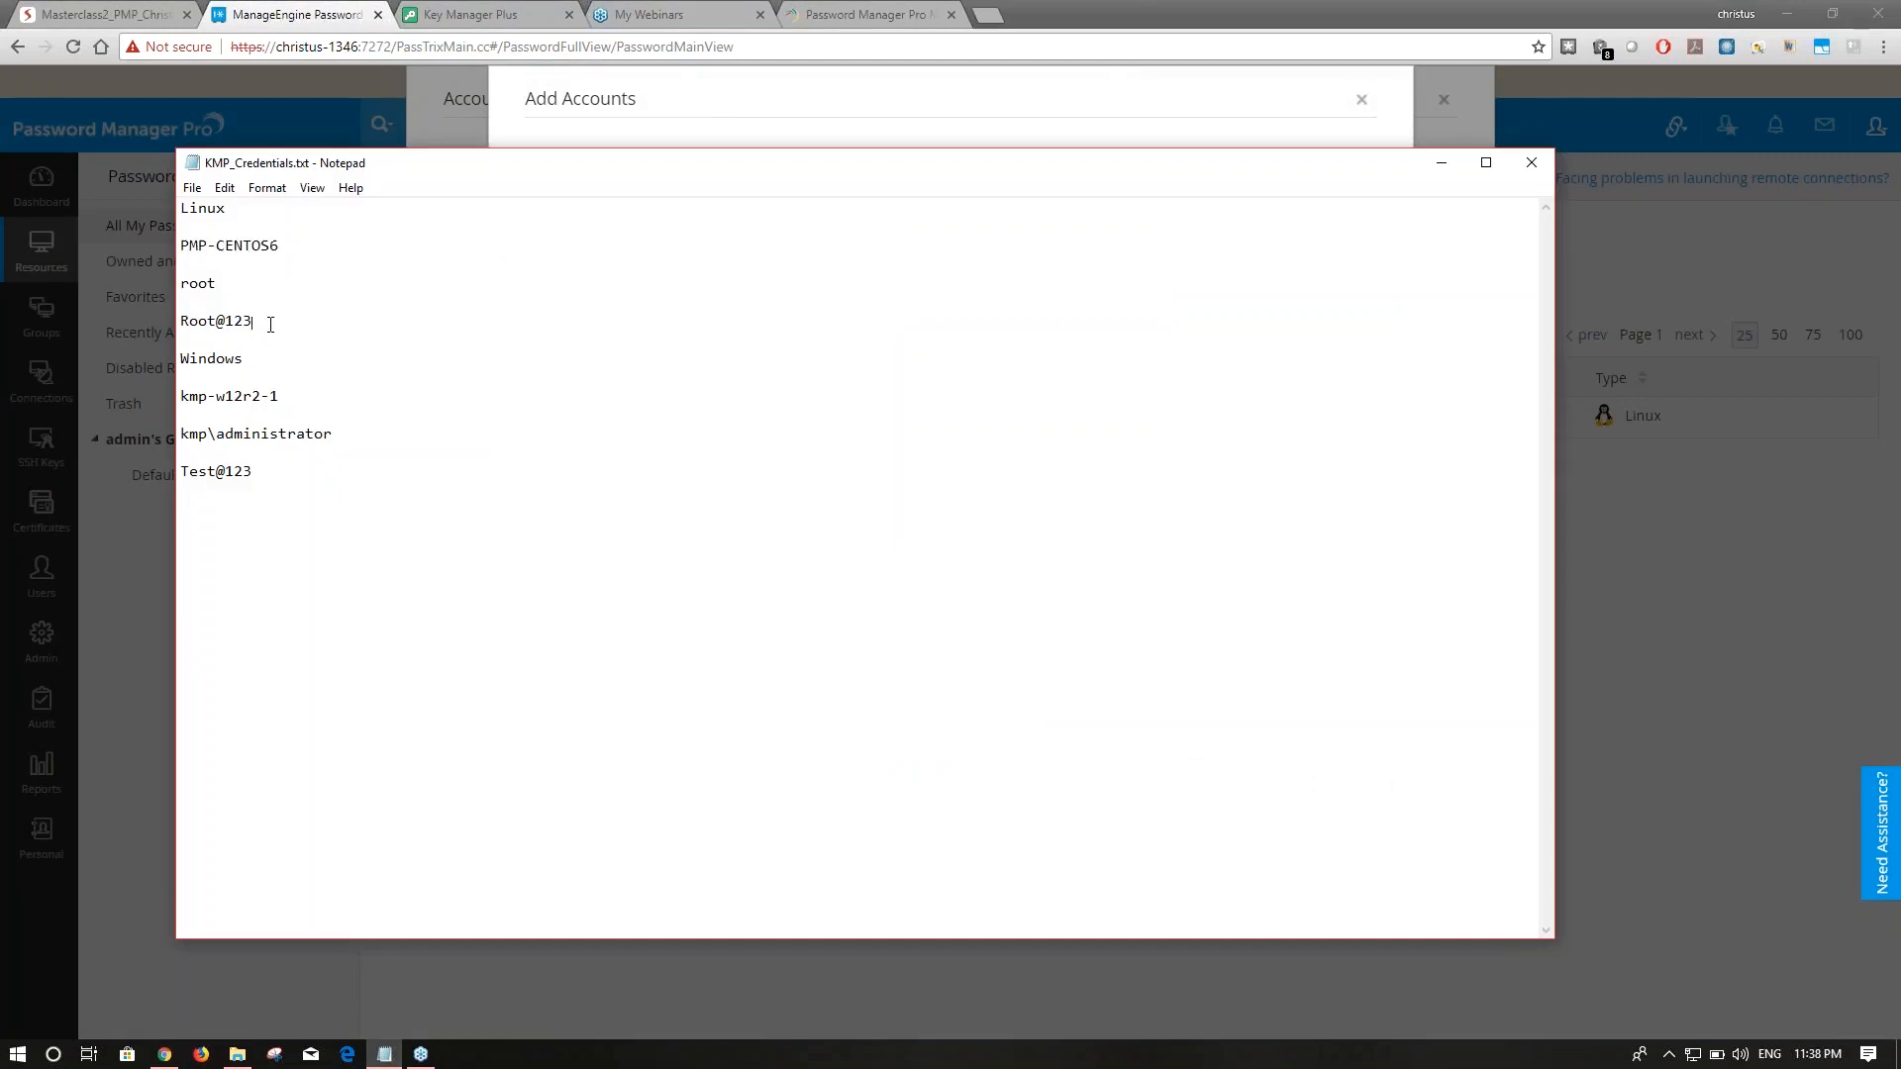
pyautogui.moveTo(271, 323); pyautogui.dragTo(171, 321)
pyautogui.hotkey('ctrl', 'c')
# Fill the password and confirmation, save the root account, and close Account Details.
pyautogui.click(1442, 163)
pyautogui.click(1014, 249)
pyautogui.hotkey('ctrl', 'v')
pyautogui.click(960, 299)
pyautogui.hotkey('ctrl', 'v')
pyautogui.click(904, 741)
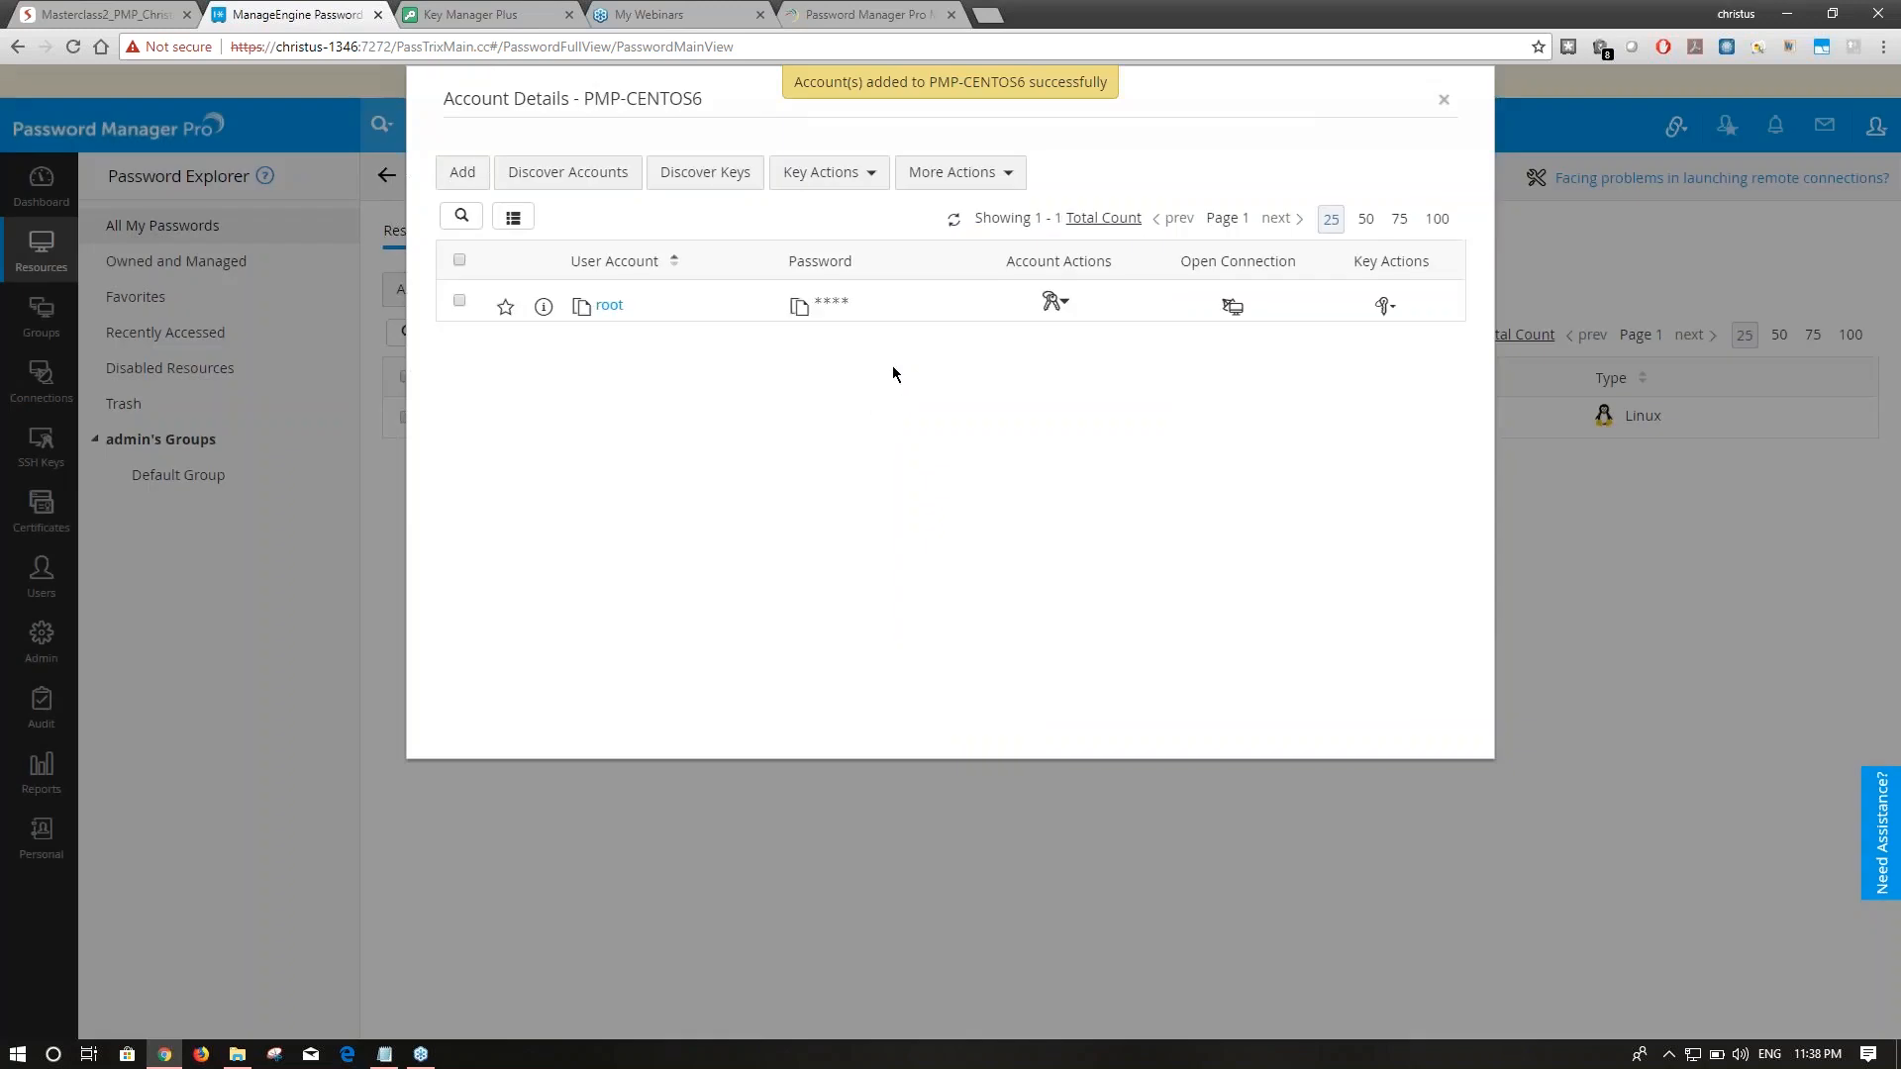
pyautogui.click(1443, 100)
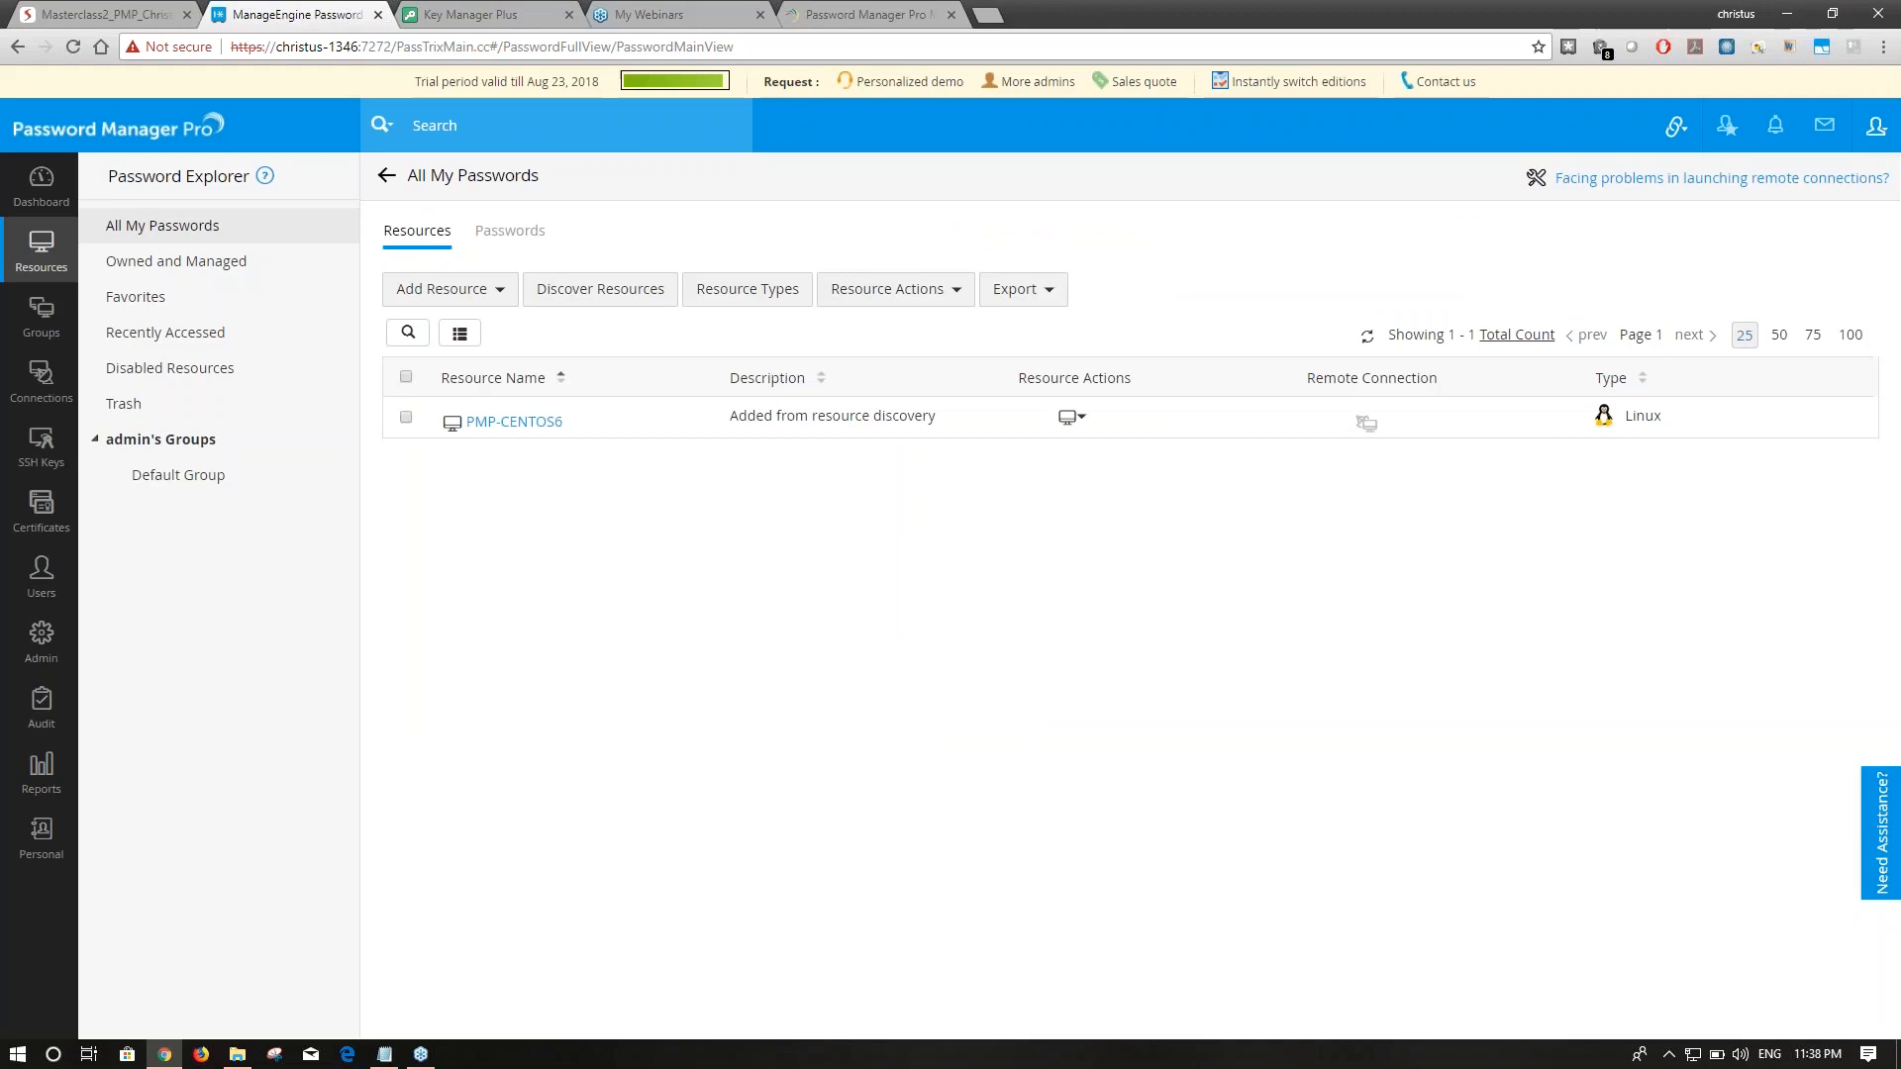
# Configure remote password reset on PMP-CENTOS6 using root as remote login and root account.
pyautogui.click(1072, 417)
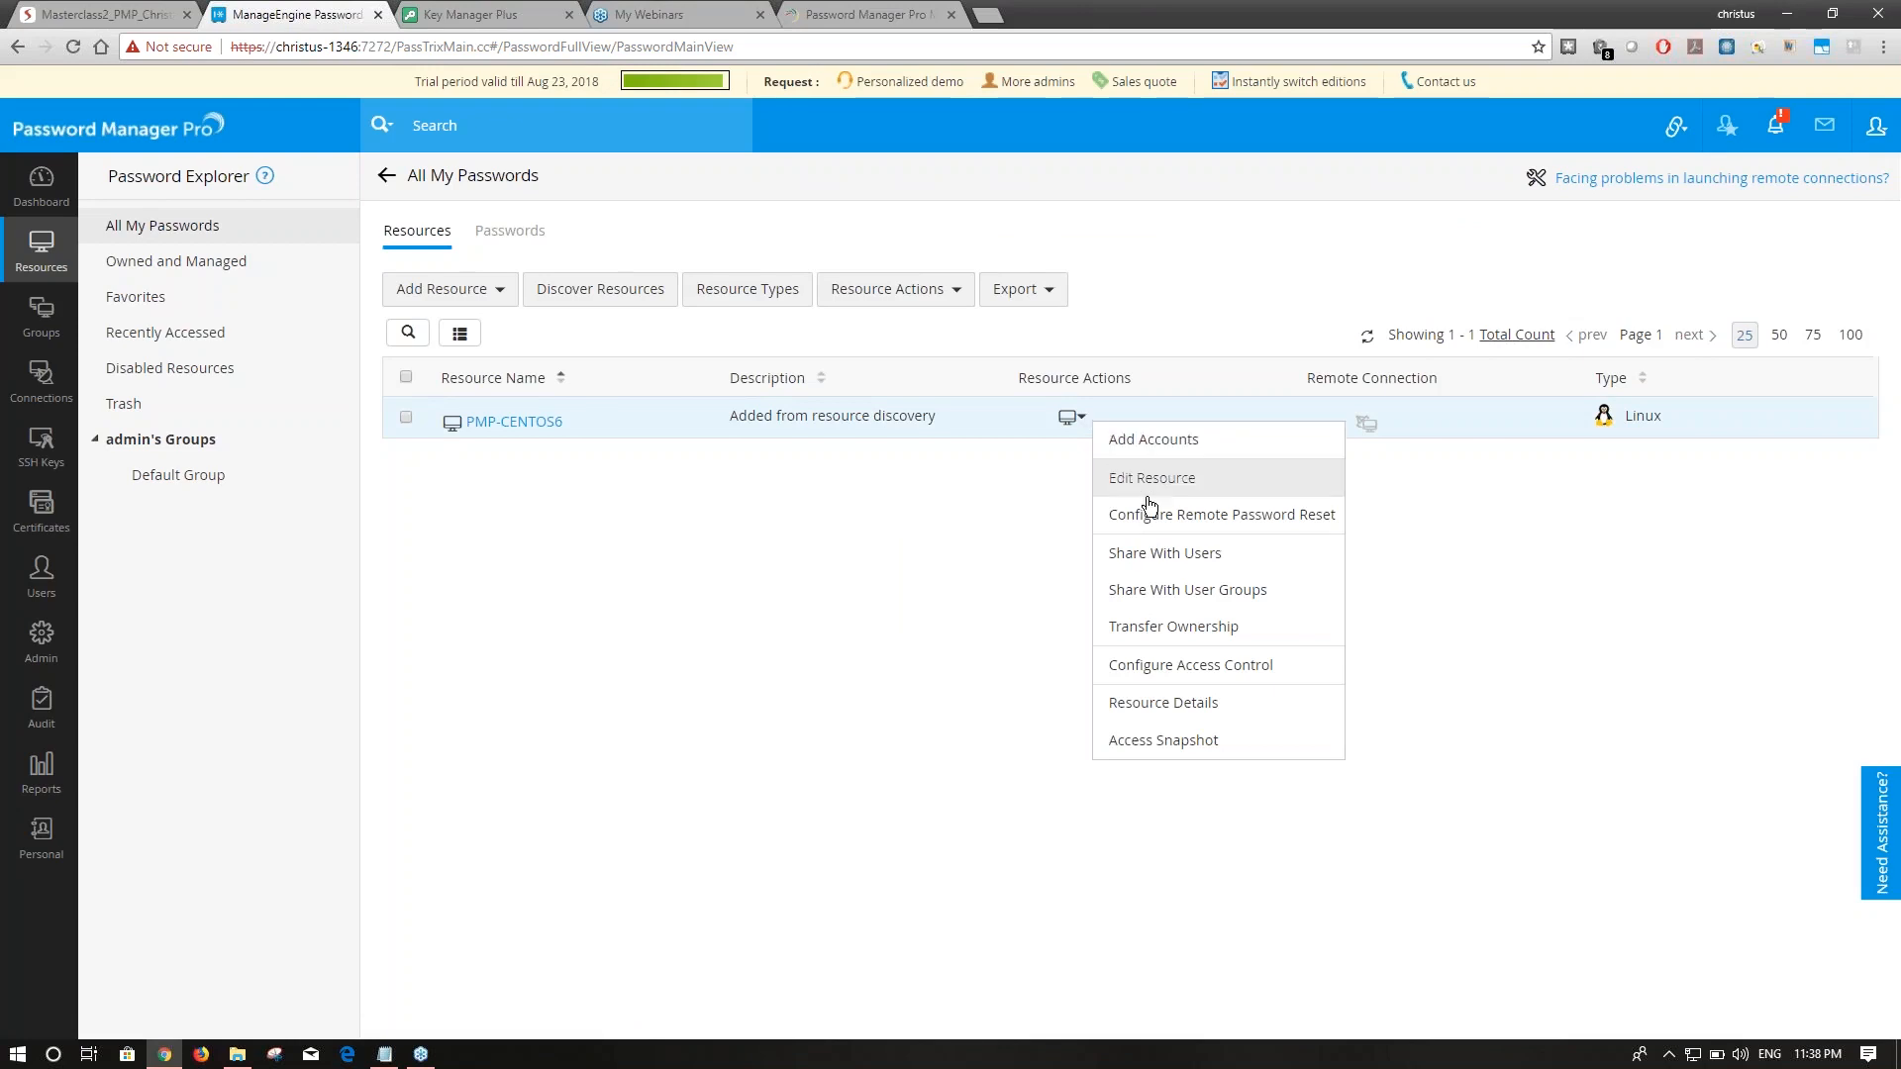
pyautogui.click(1188, 517)
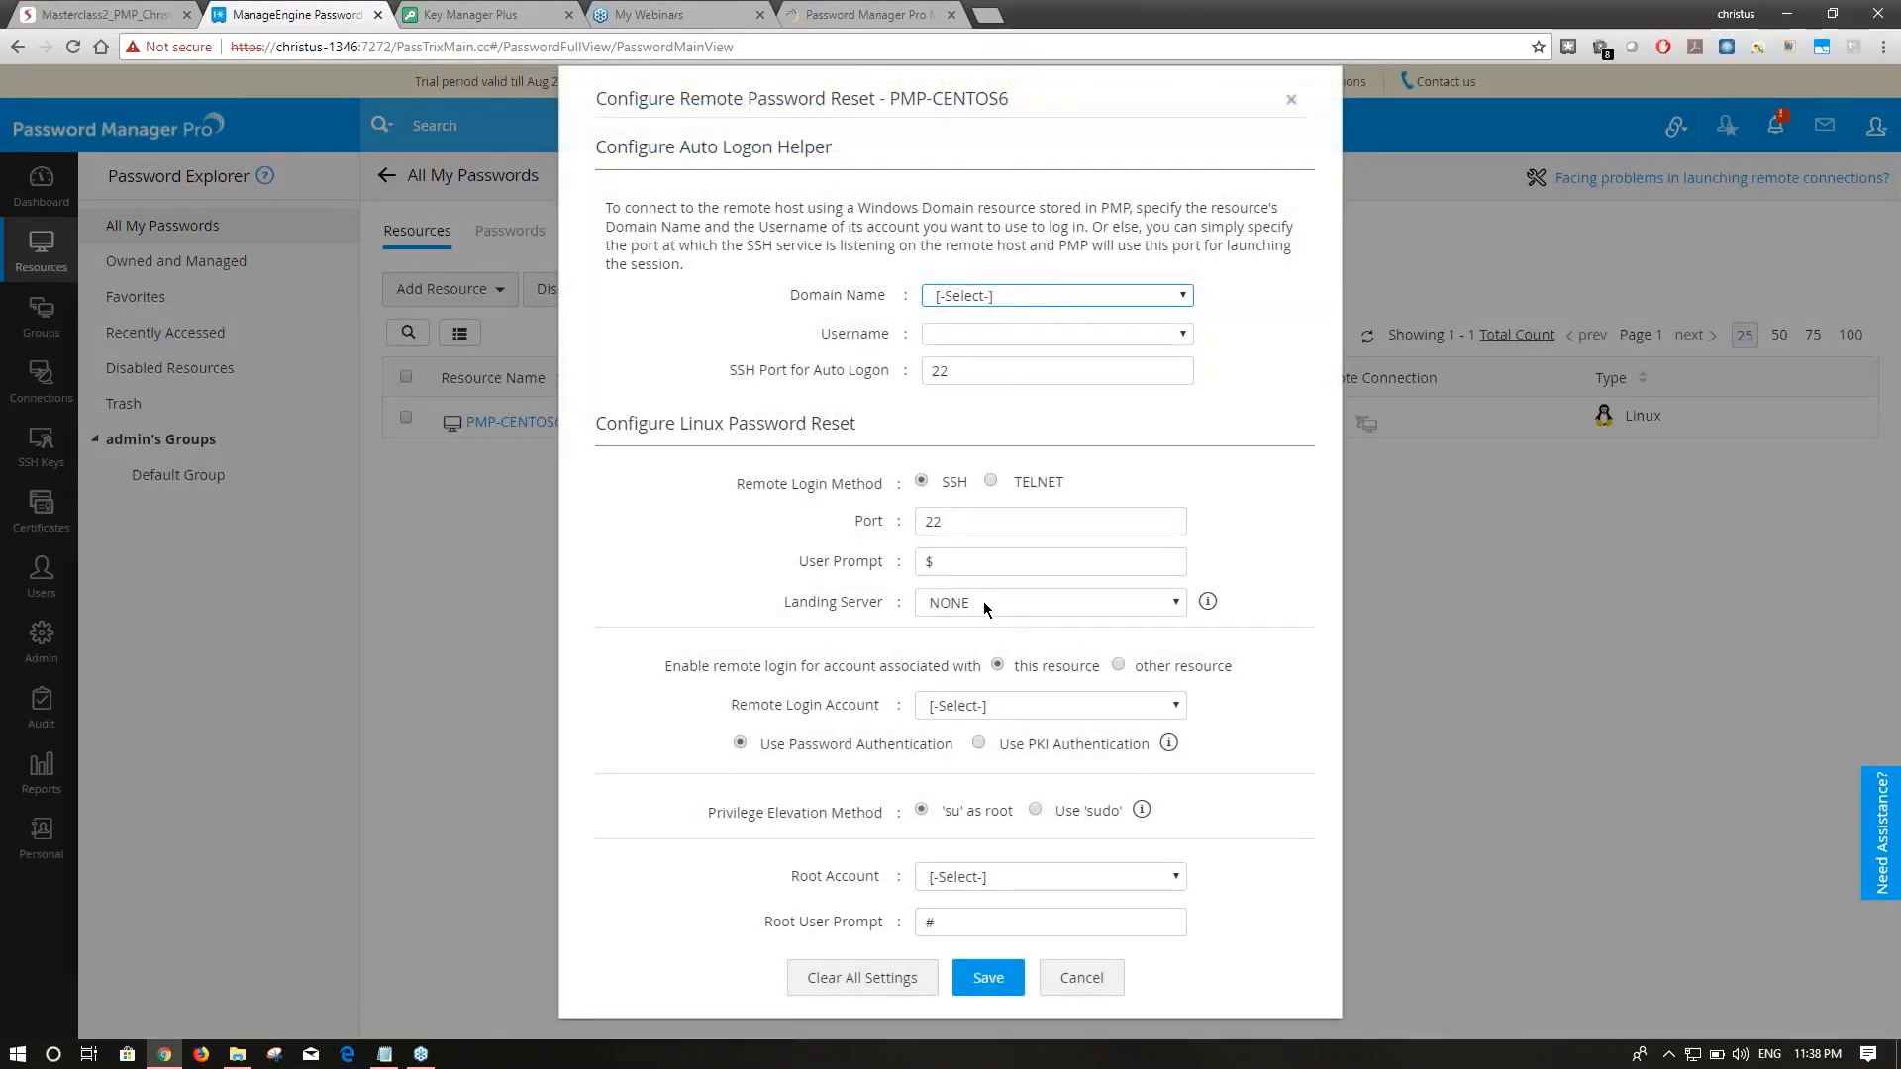
pyautogui.click(984, 705)
pyautogui.click(978, 751)
pyautogui.click(981, 879)
pyautogui.click(985, 924)
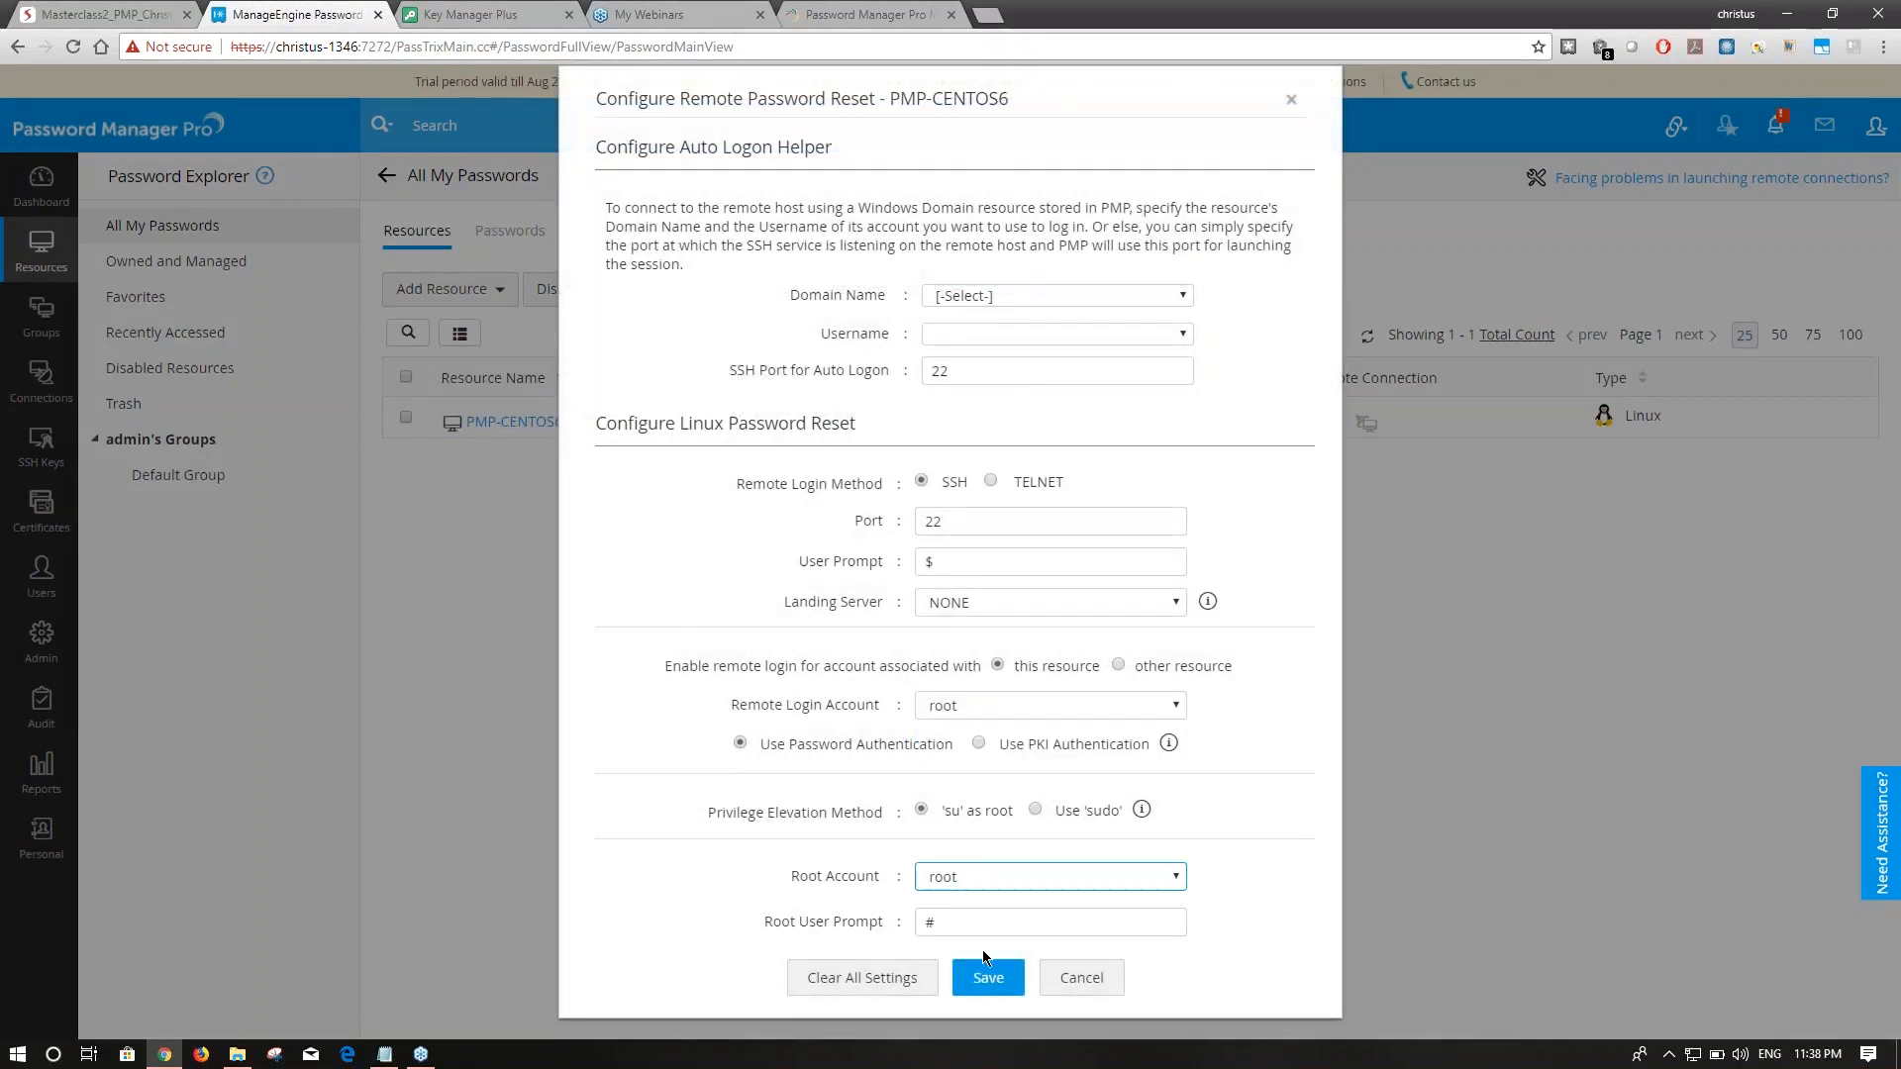
pyautogui.click(988, 979)
pyautogui.click(500, 424)
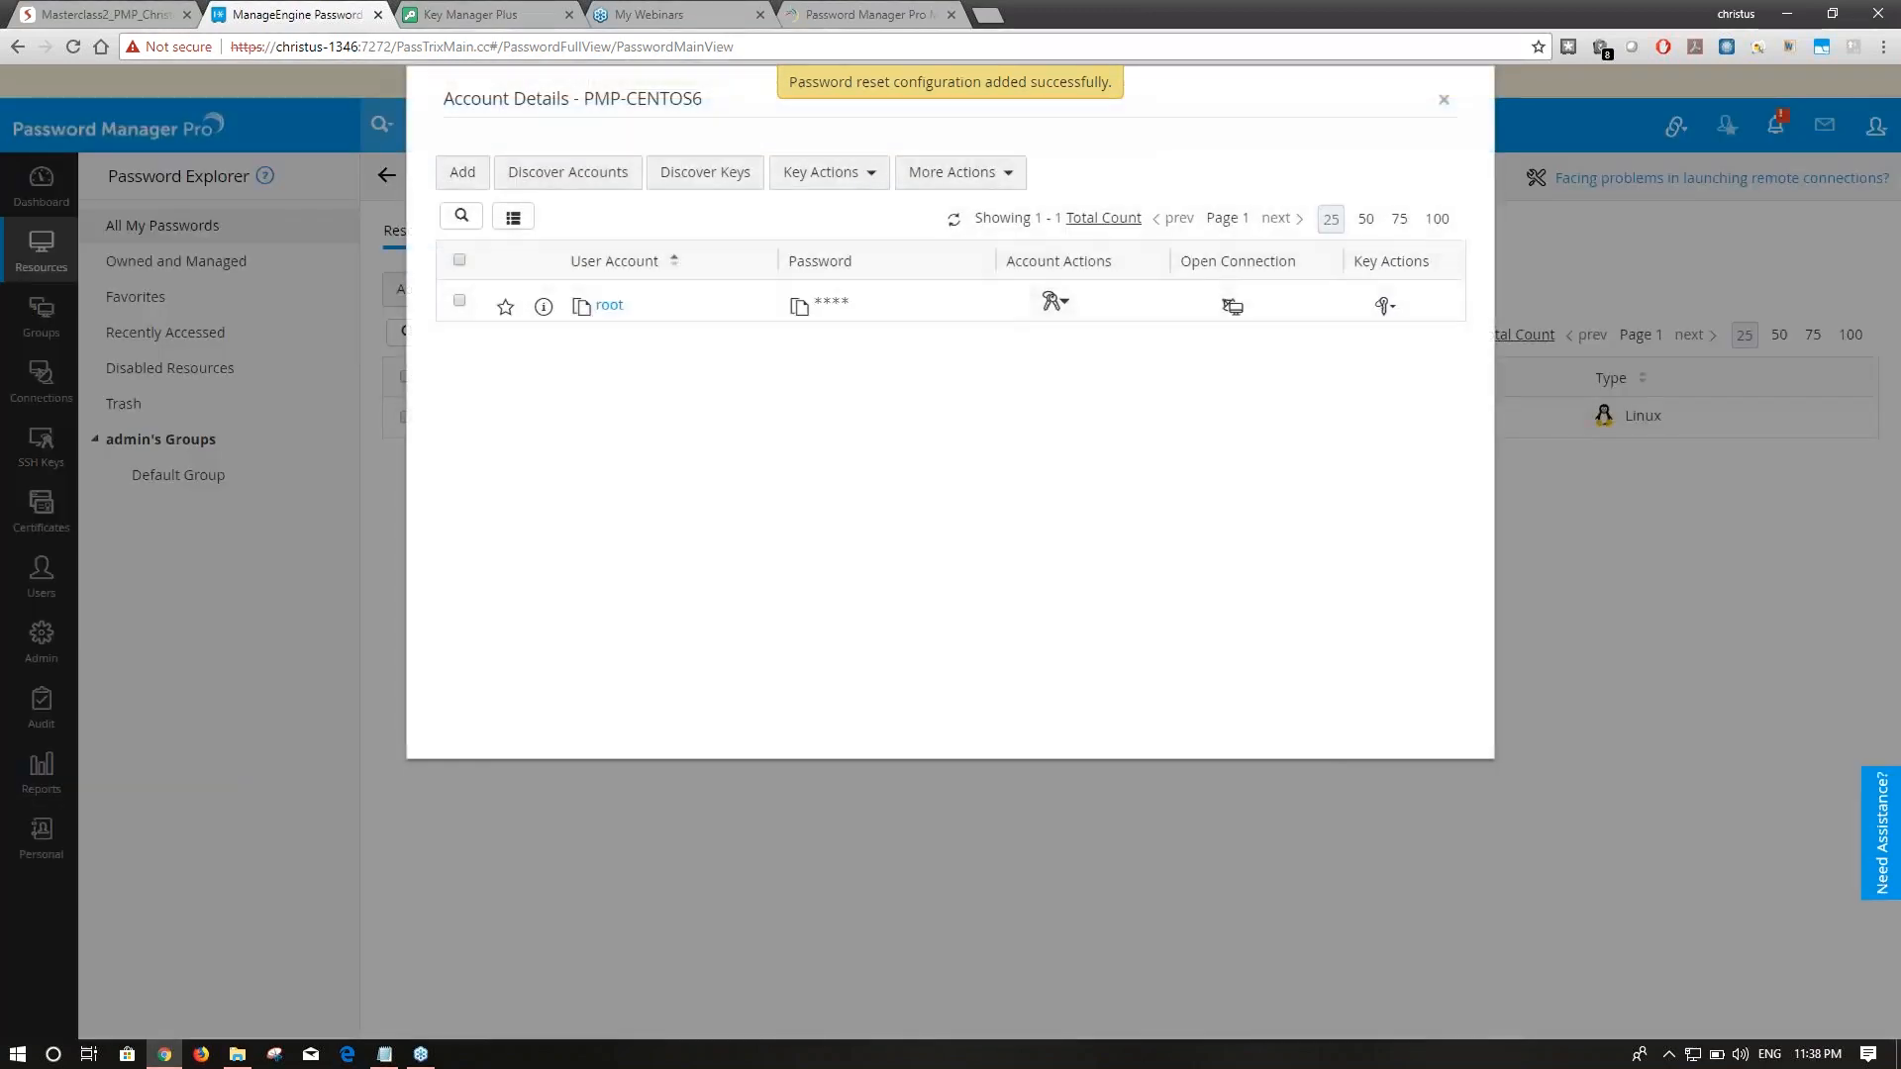
# Discover PMP-CENTOS6's user accounts and dismiss the accounts-fetched confirmation.
pyautogui.click(552, 174)
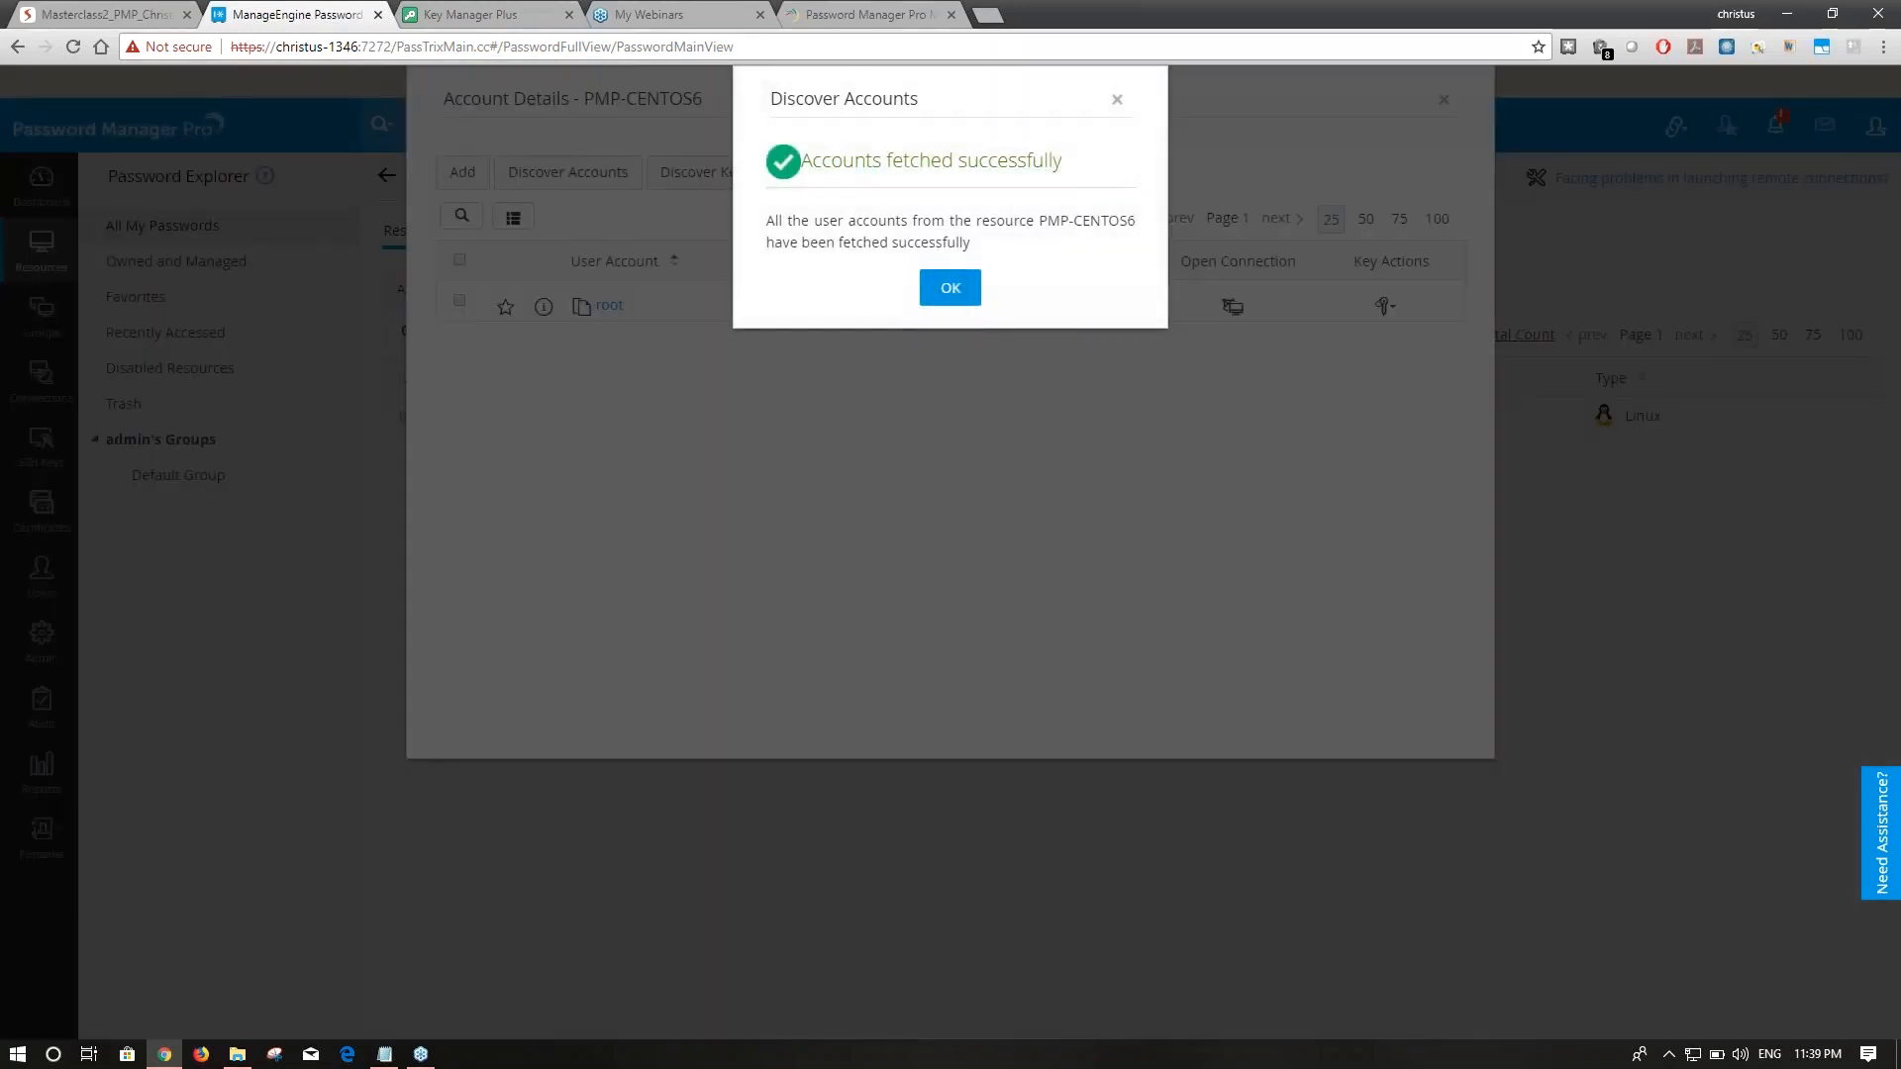
pyautogui.click(933, 289)
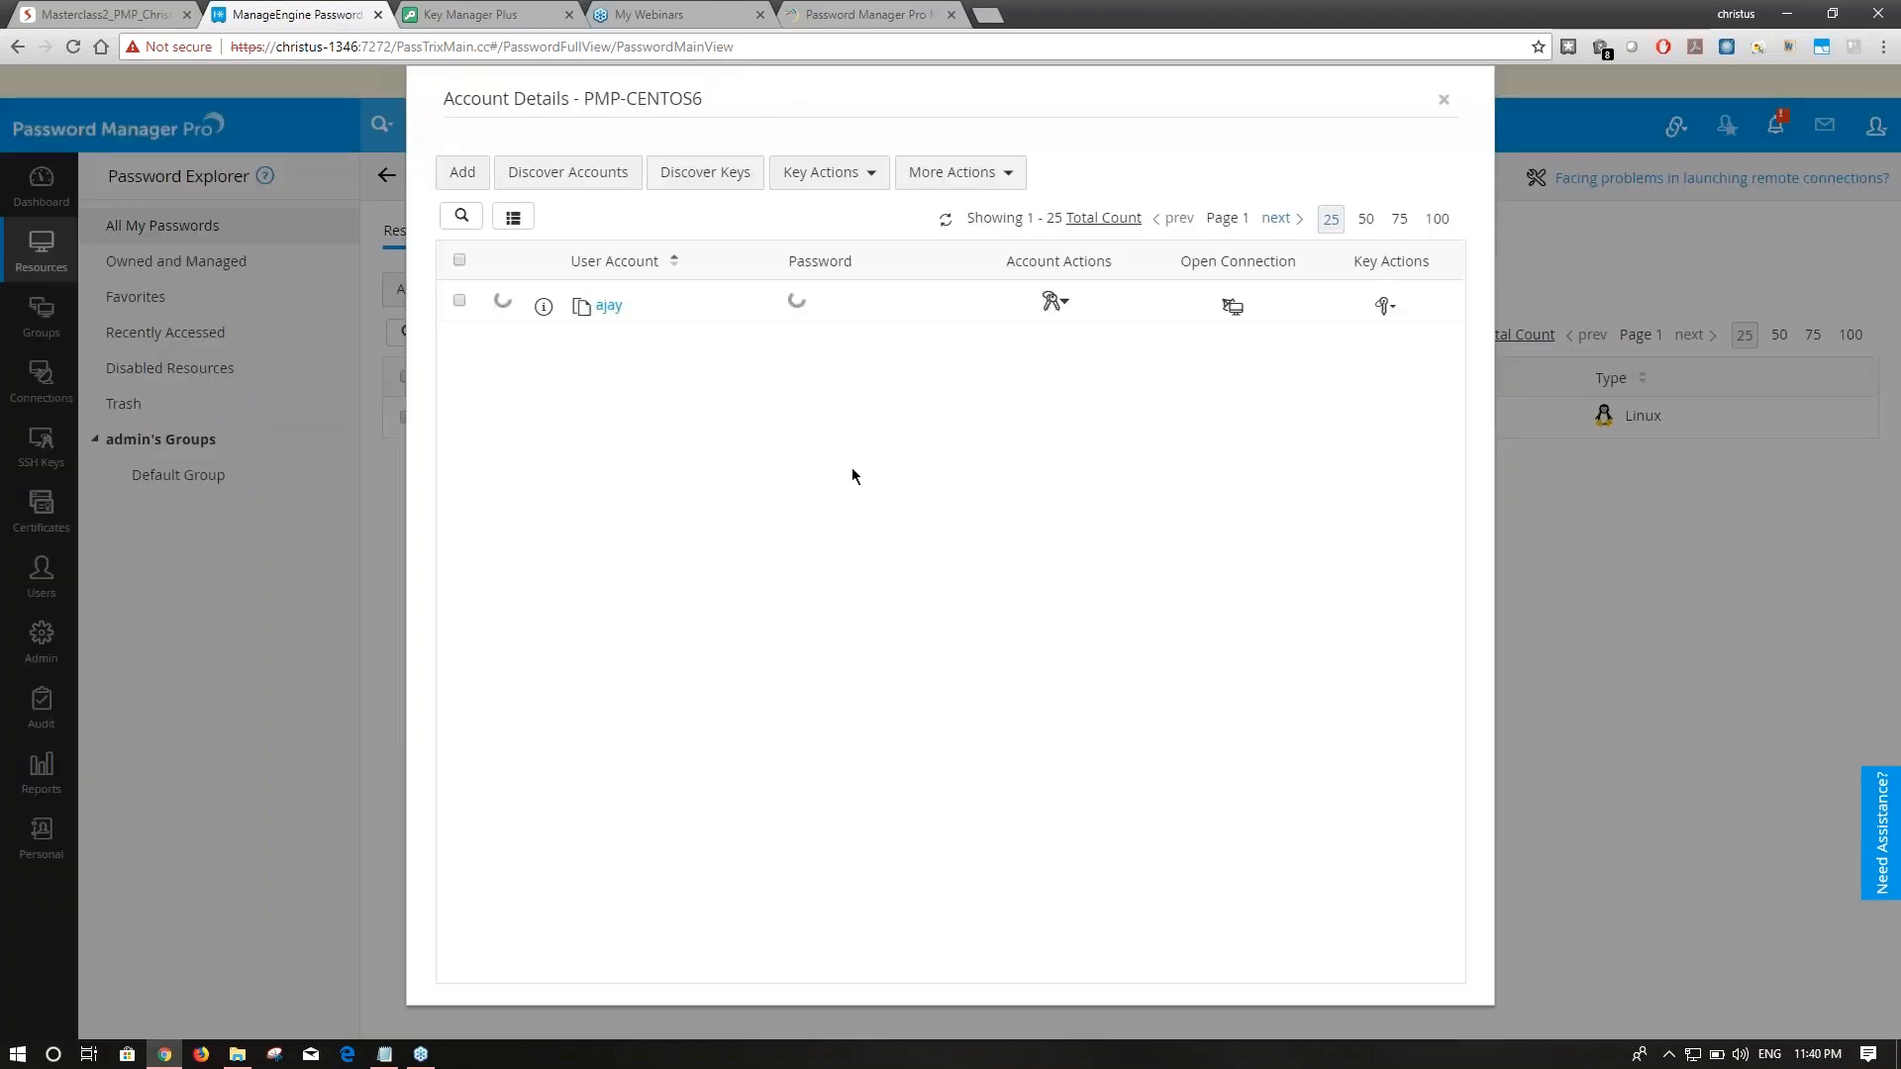
pyautogui.scroll(-3, 951, 629)
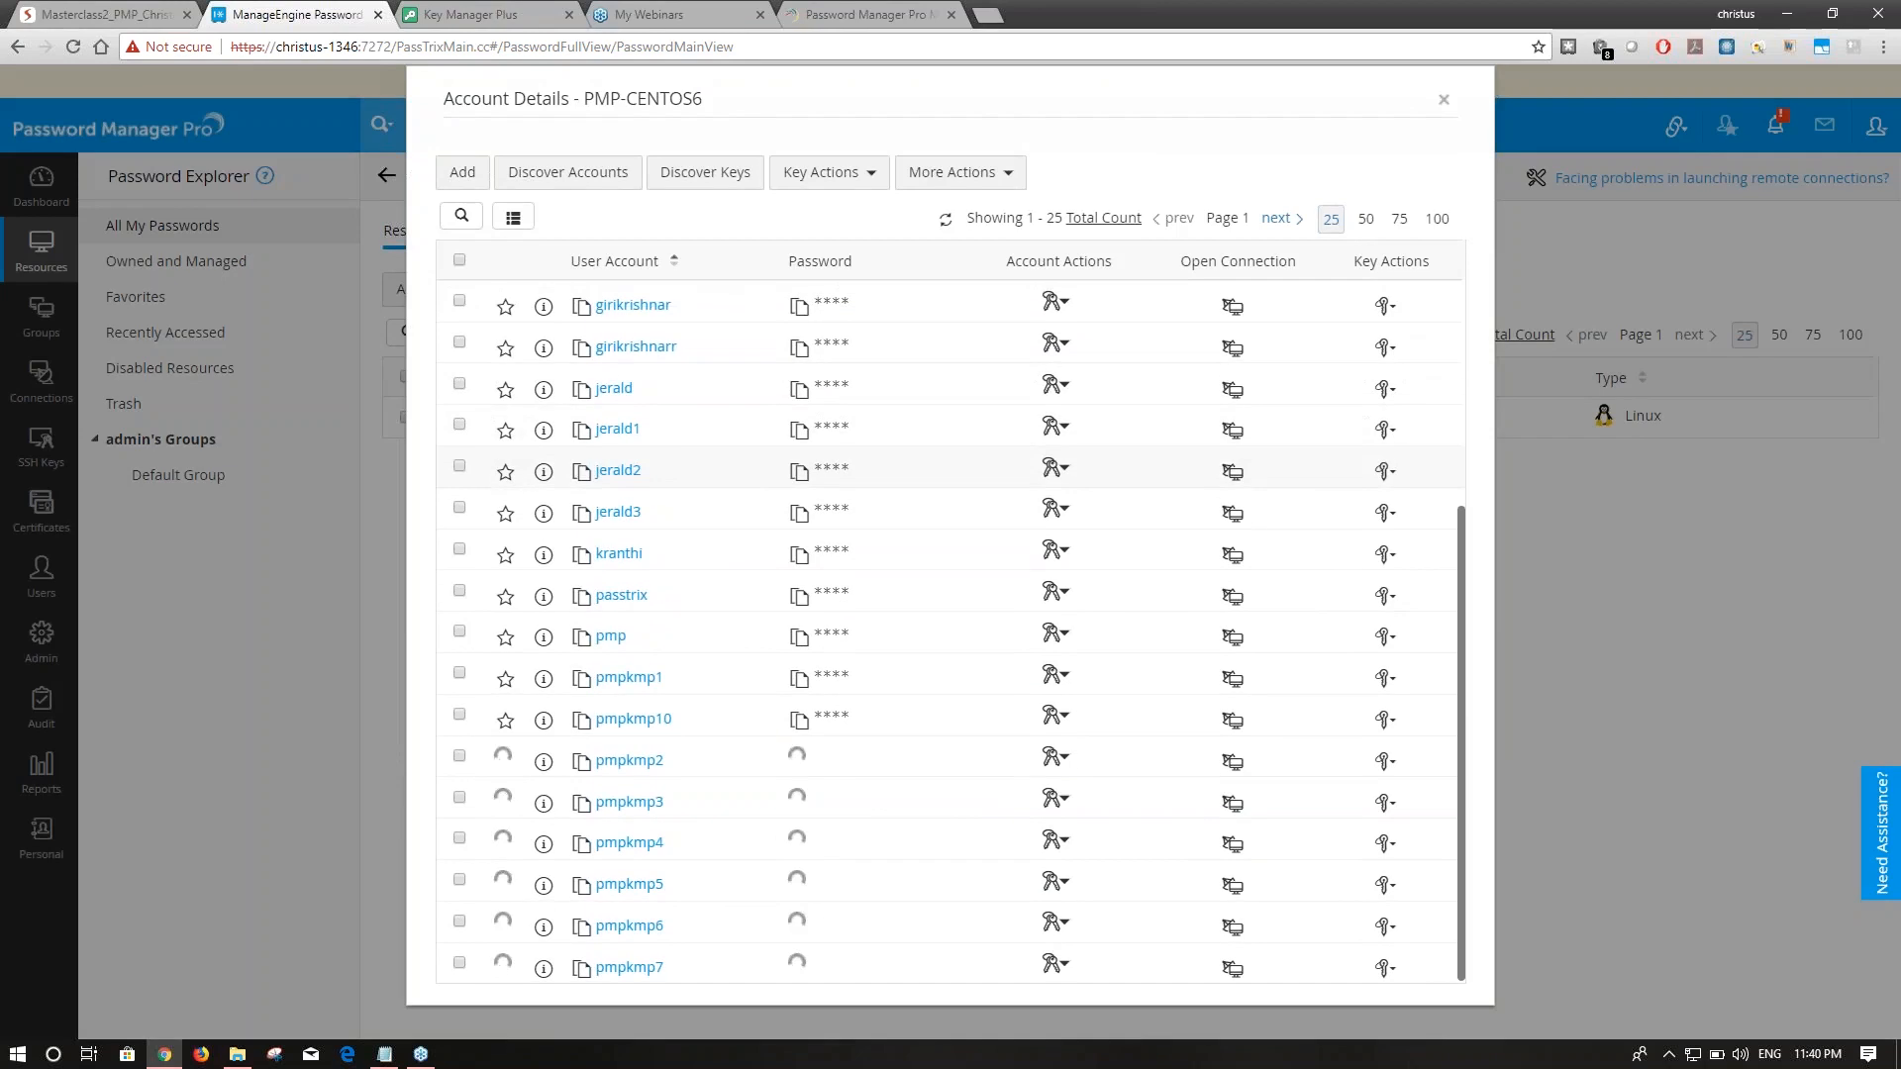
pyautogui.scroll(3, 853, 466)
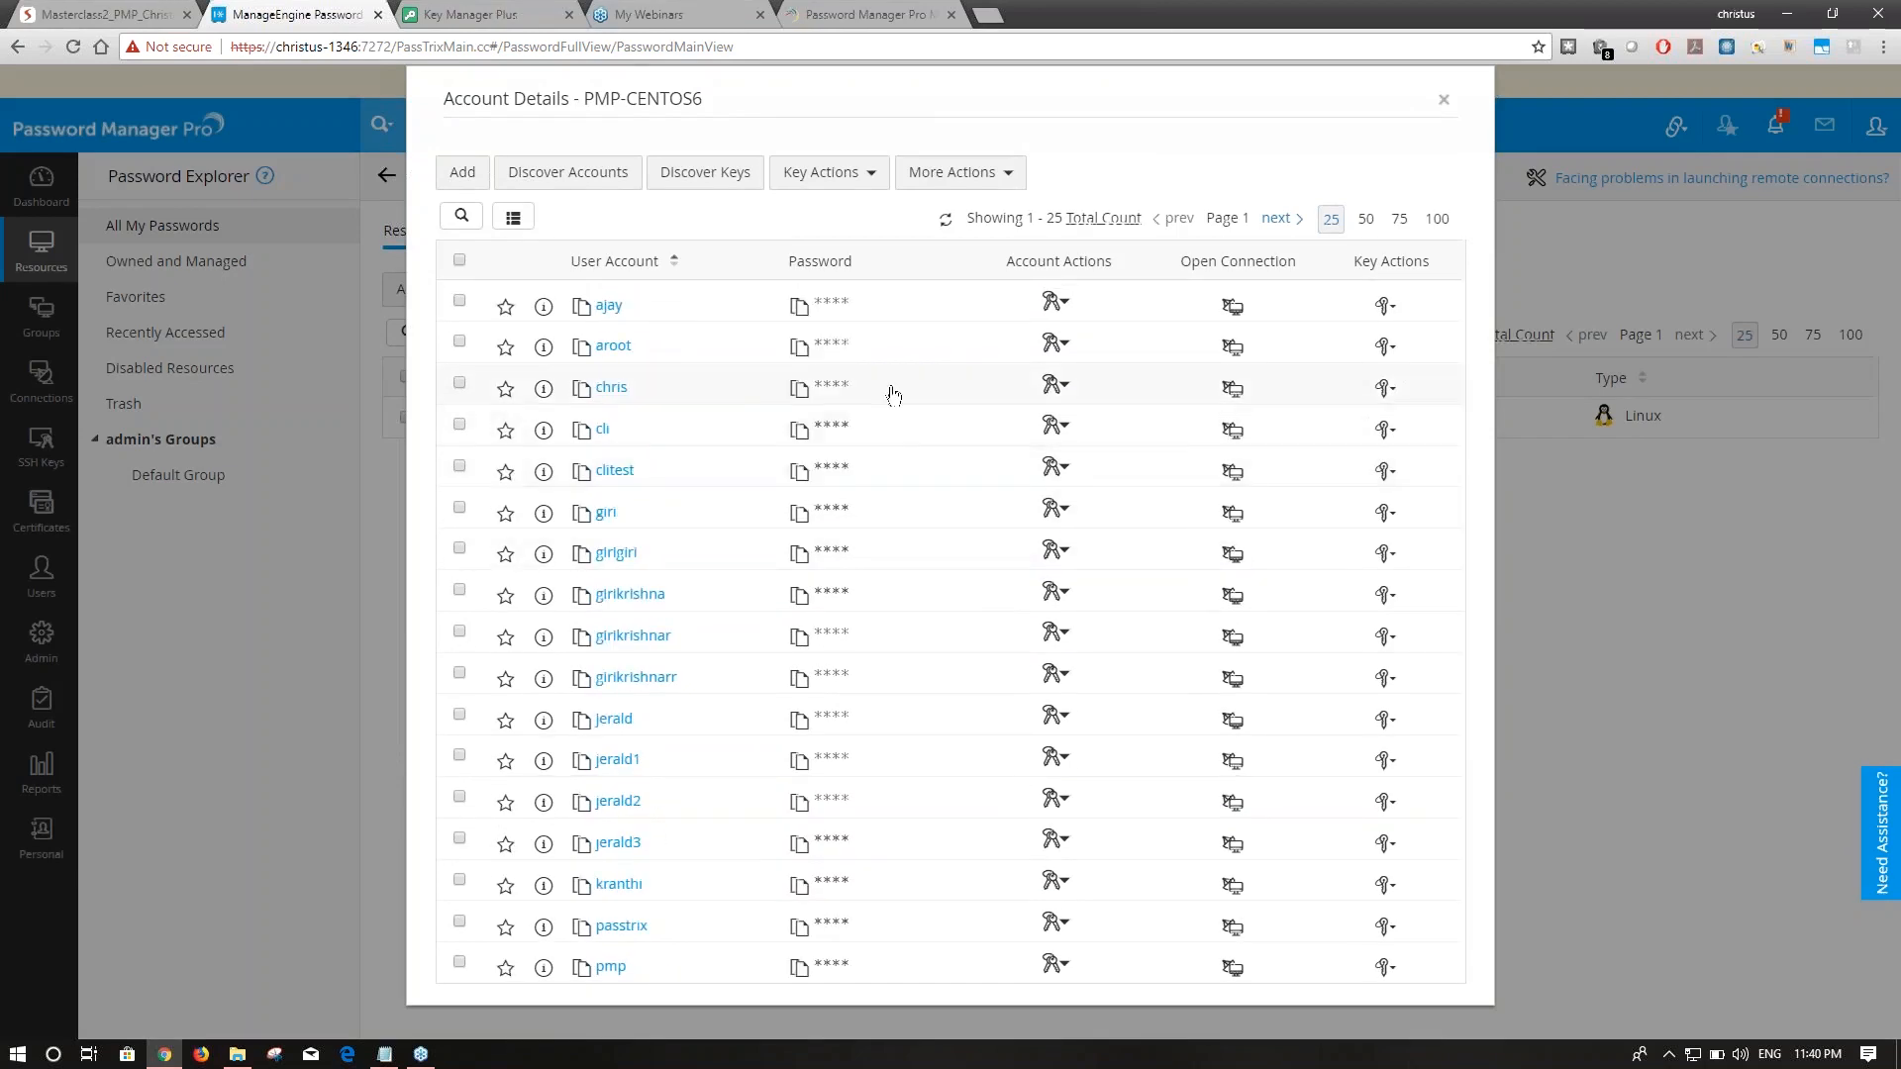
# Start private key discovery for PMP-CENTOS6's accounts and close the account details.
pyautogui.click(729, 185)
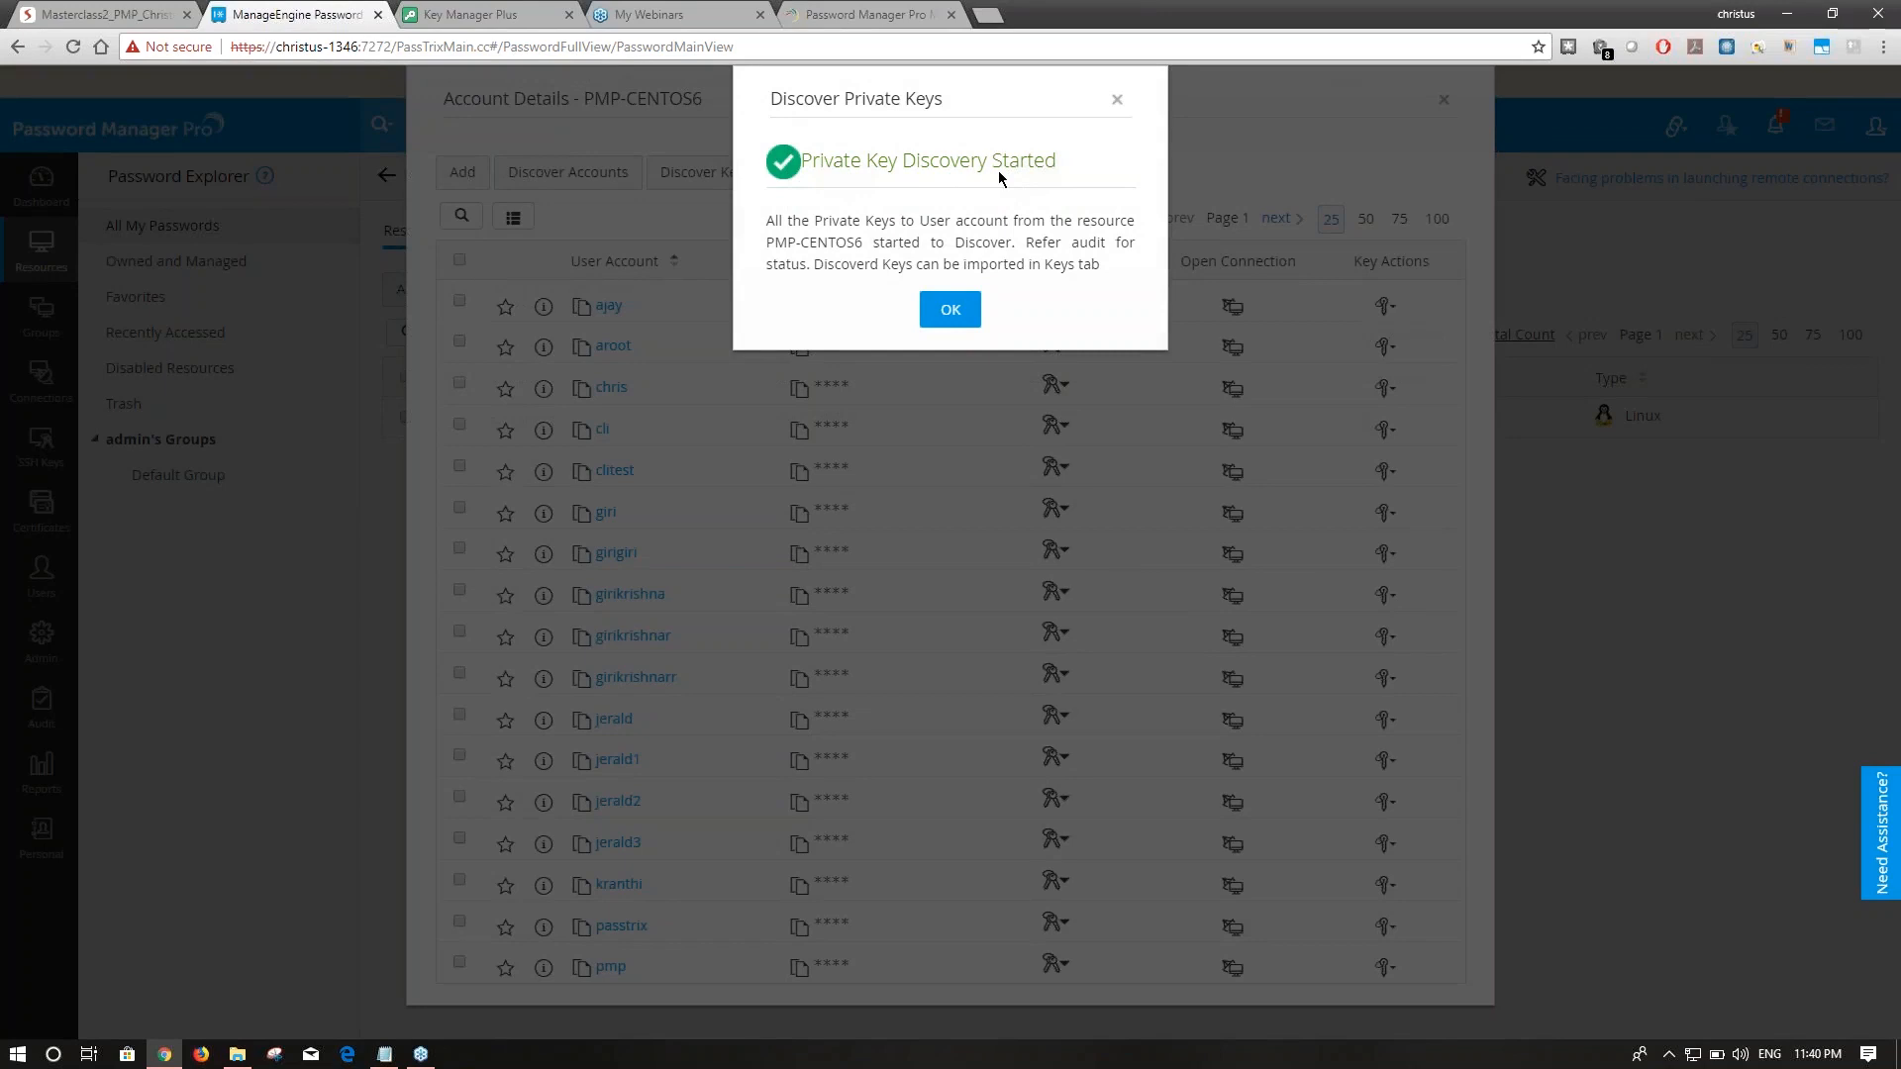
pyautogui.click(951, 311)
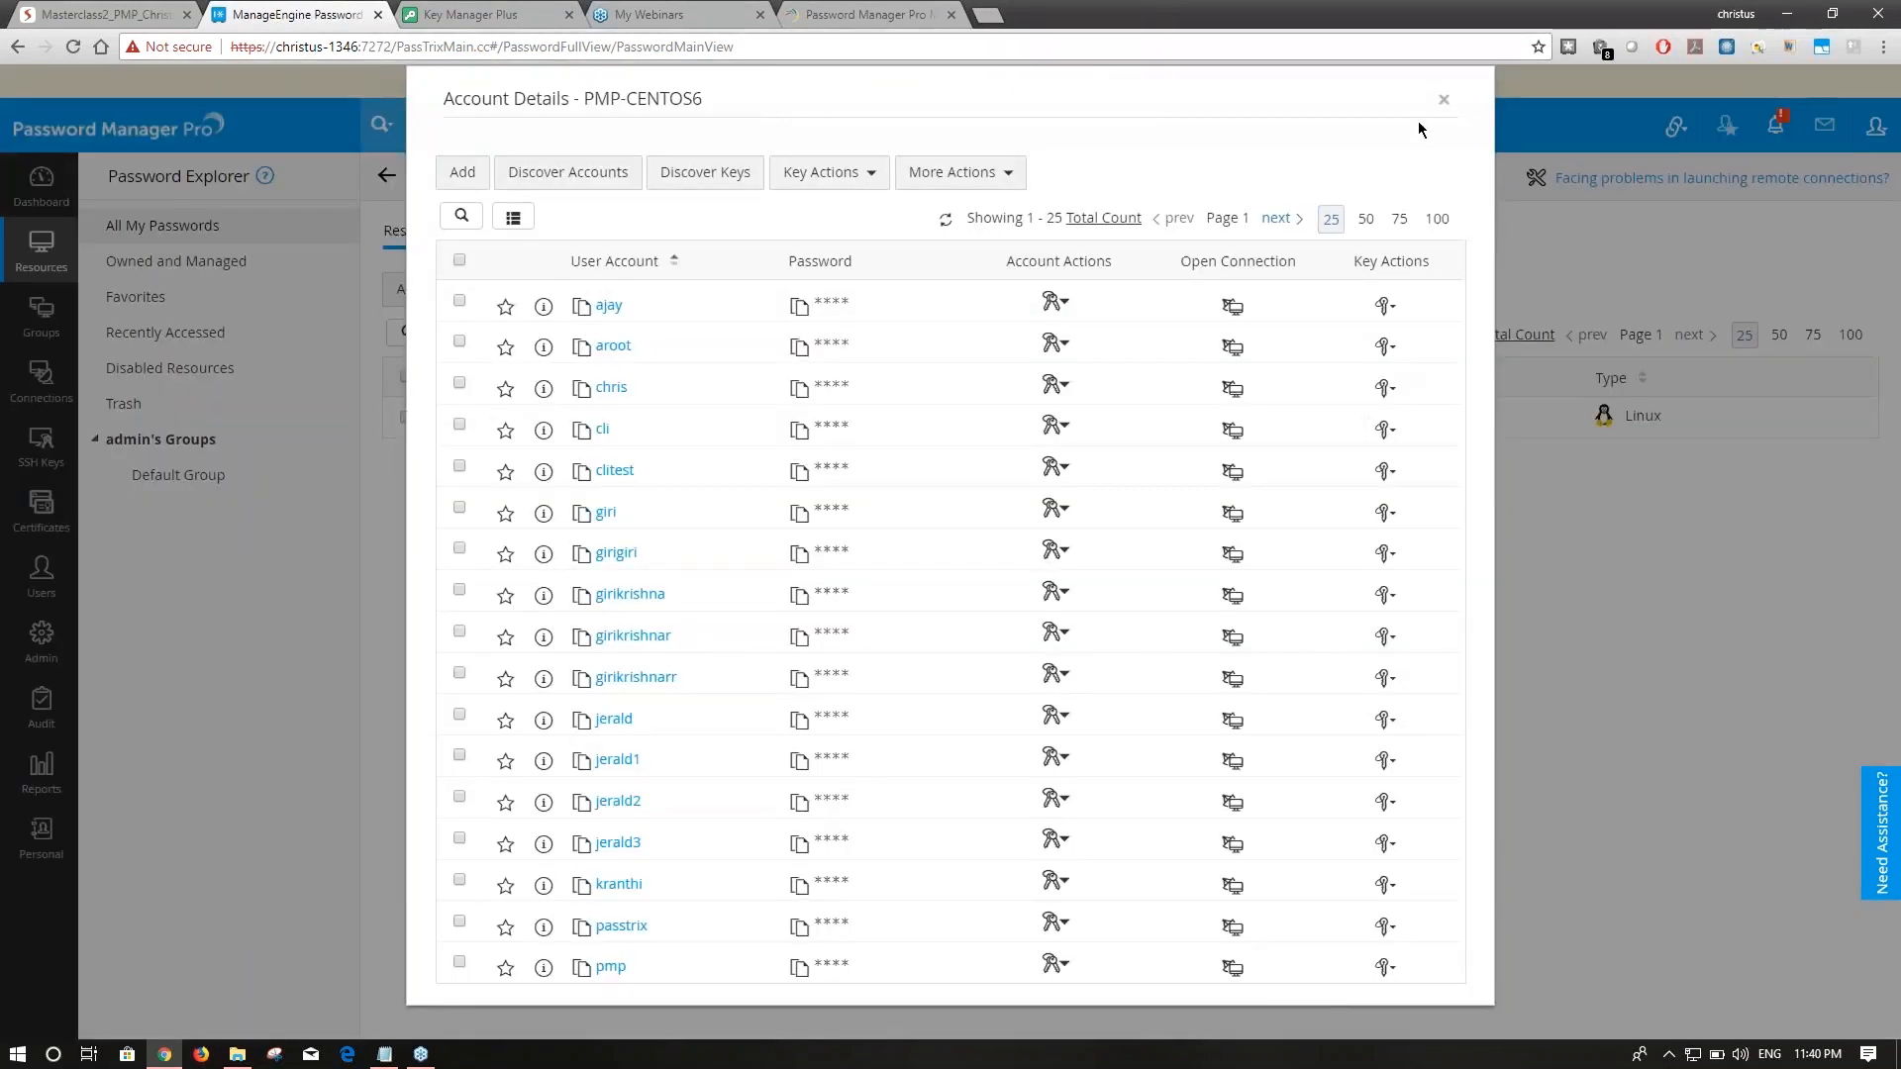
pyautogui.click(1443, 103)
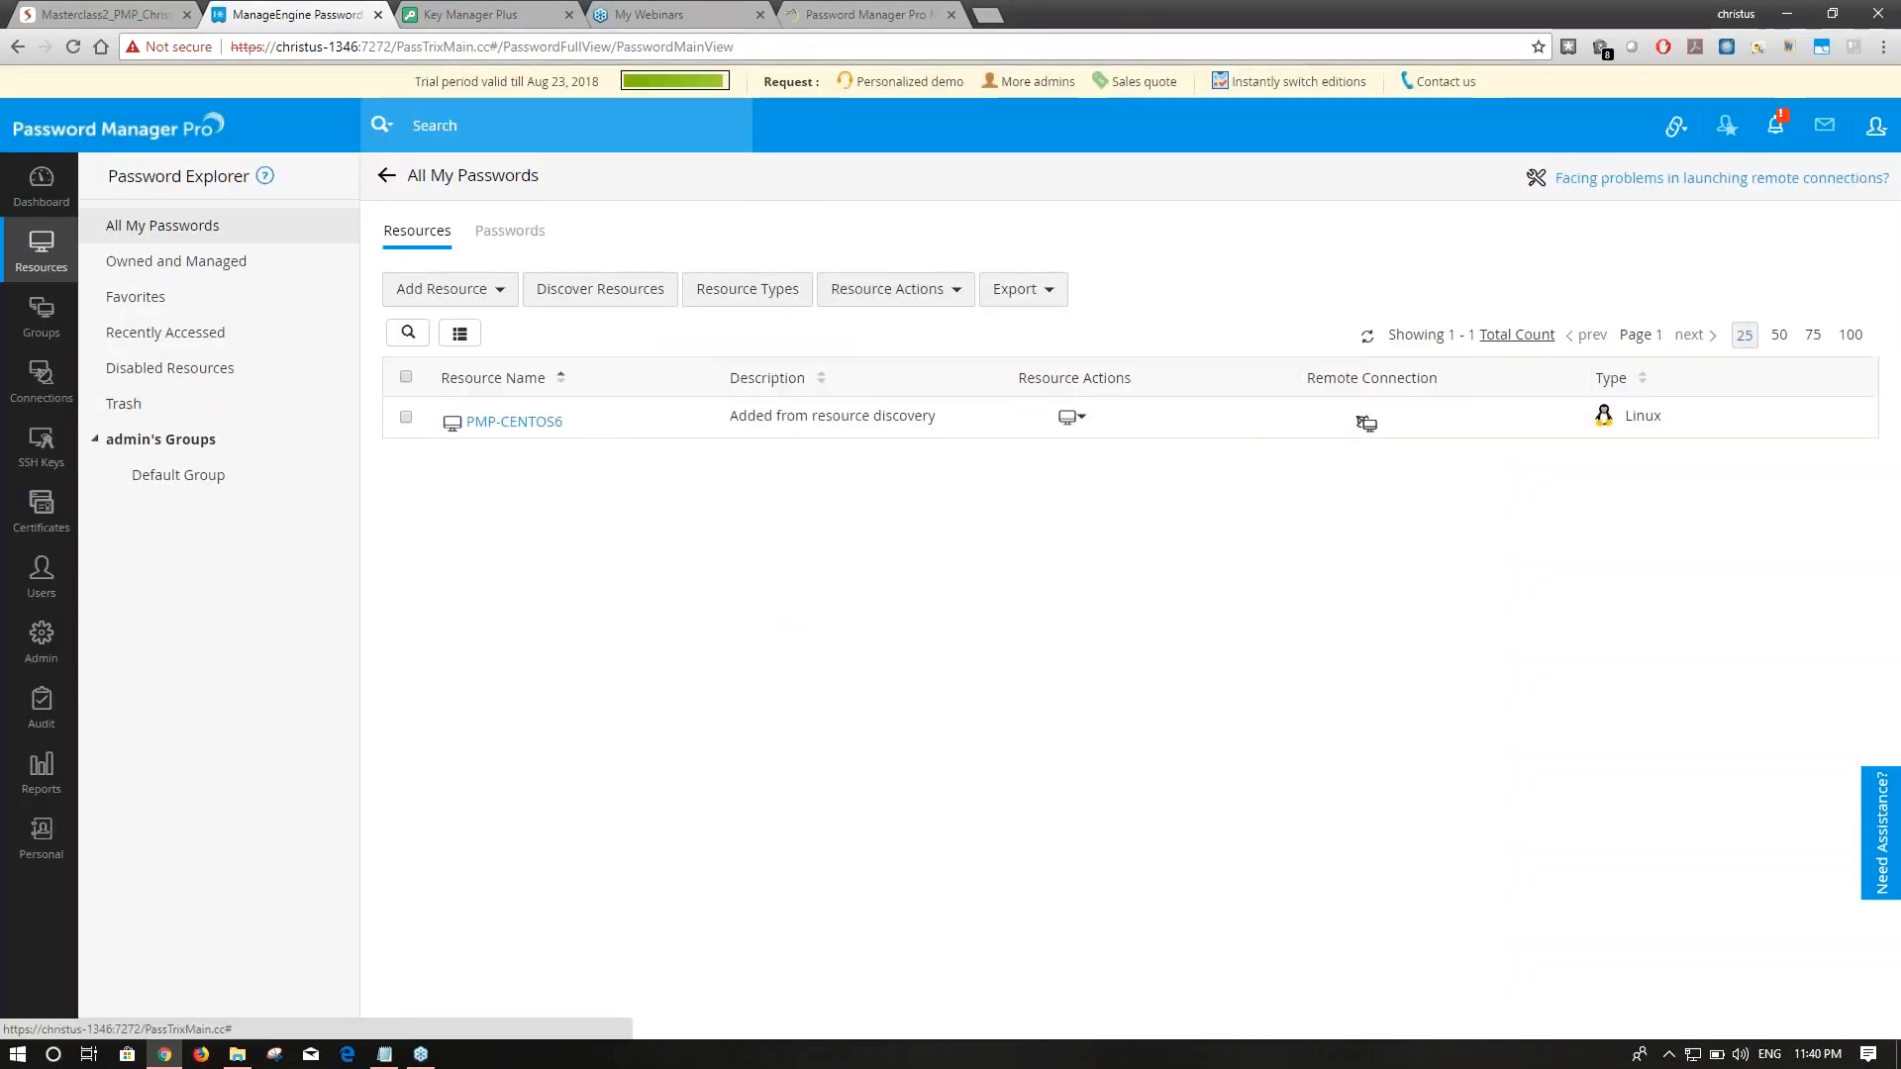
# Review the latest key discovery entry in the Keys Audit trail.
pyautogui.click(41, 708)
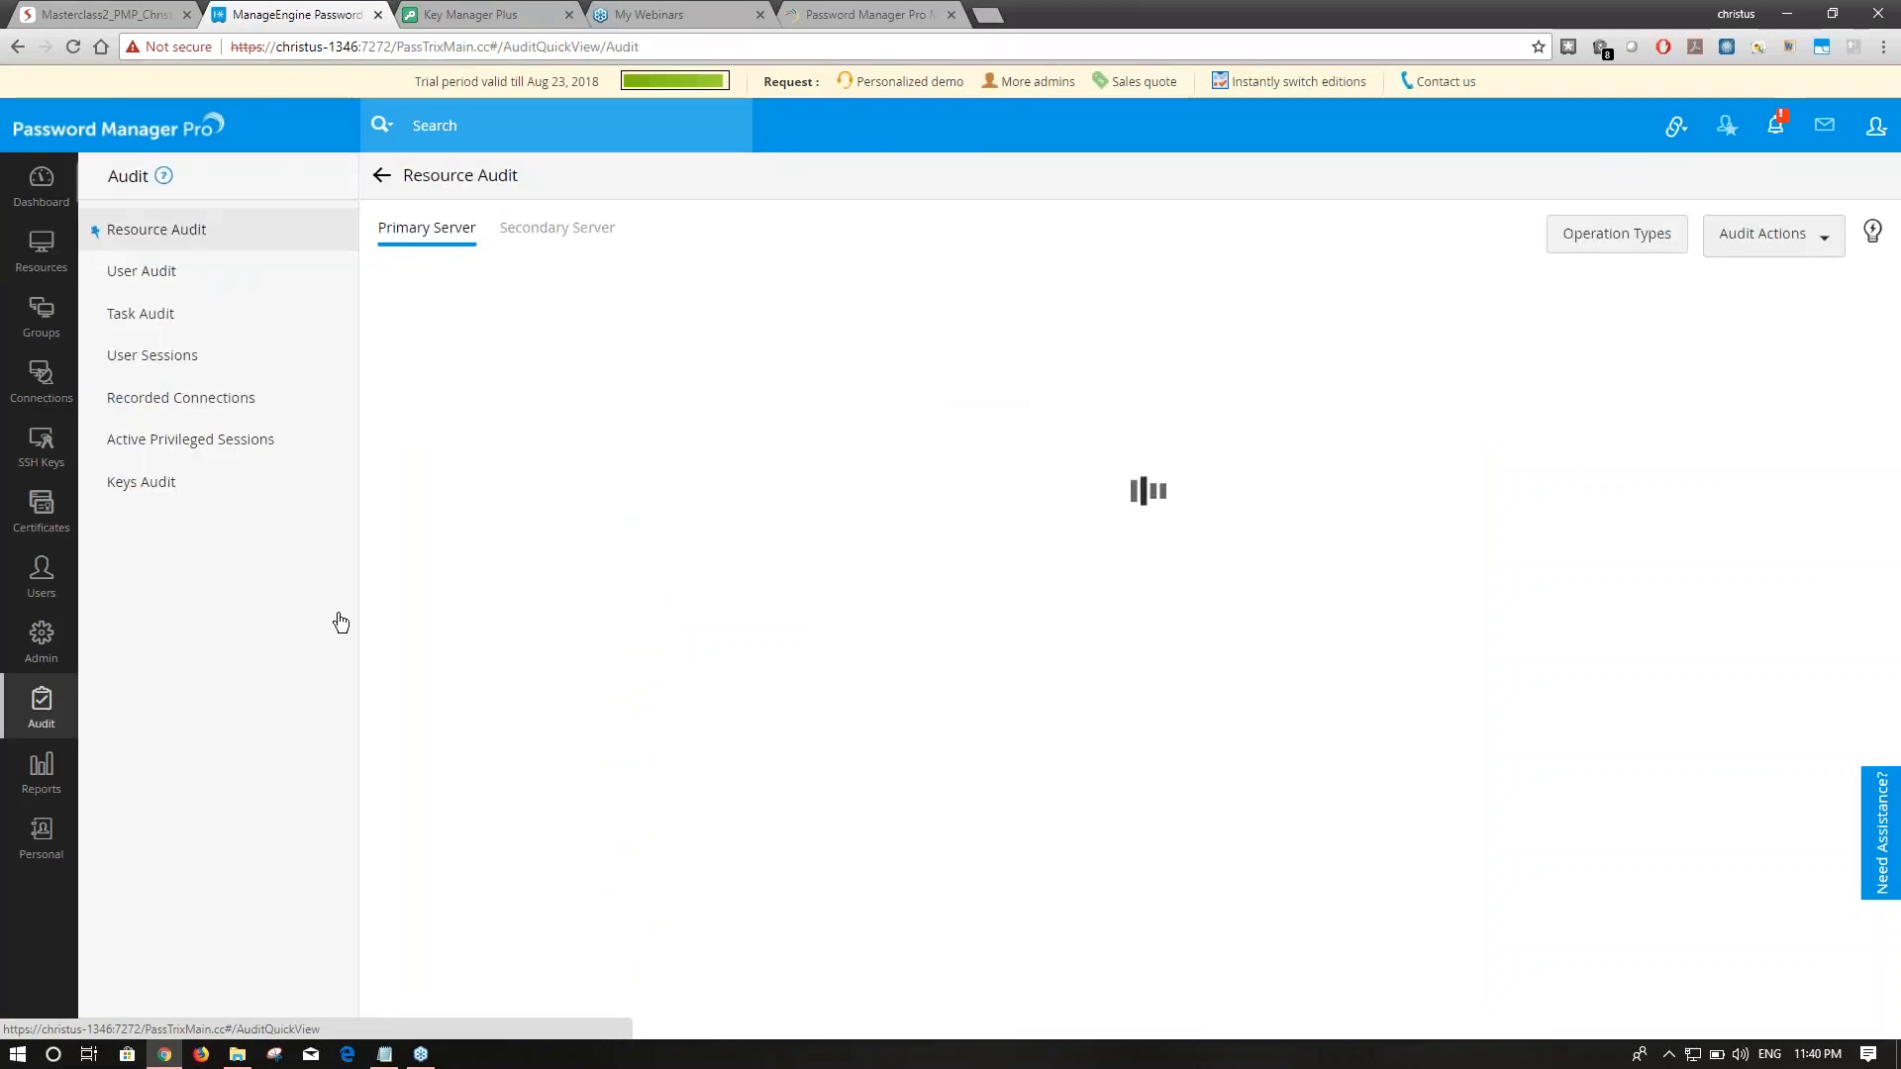
pyautogui.click(182, 491)
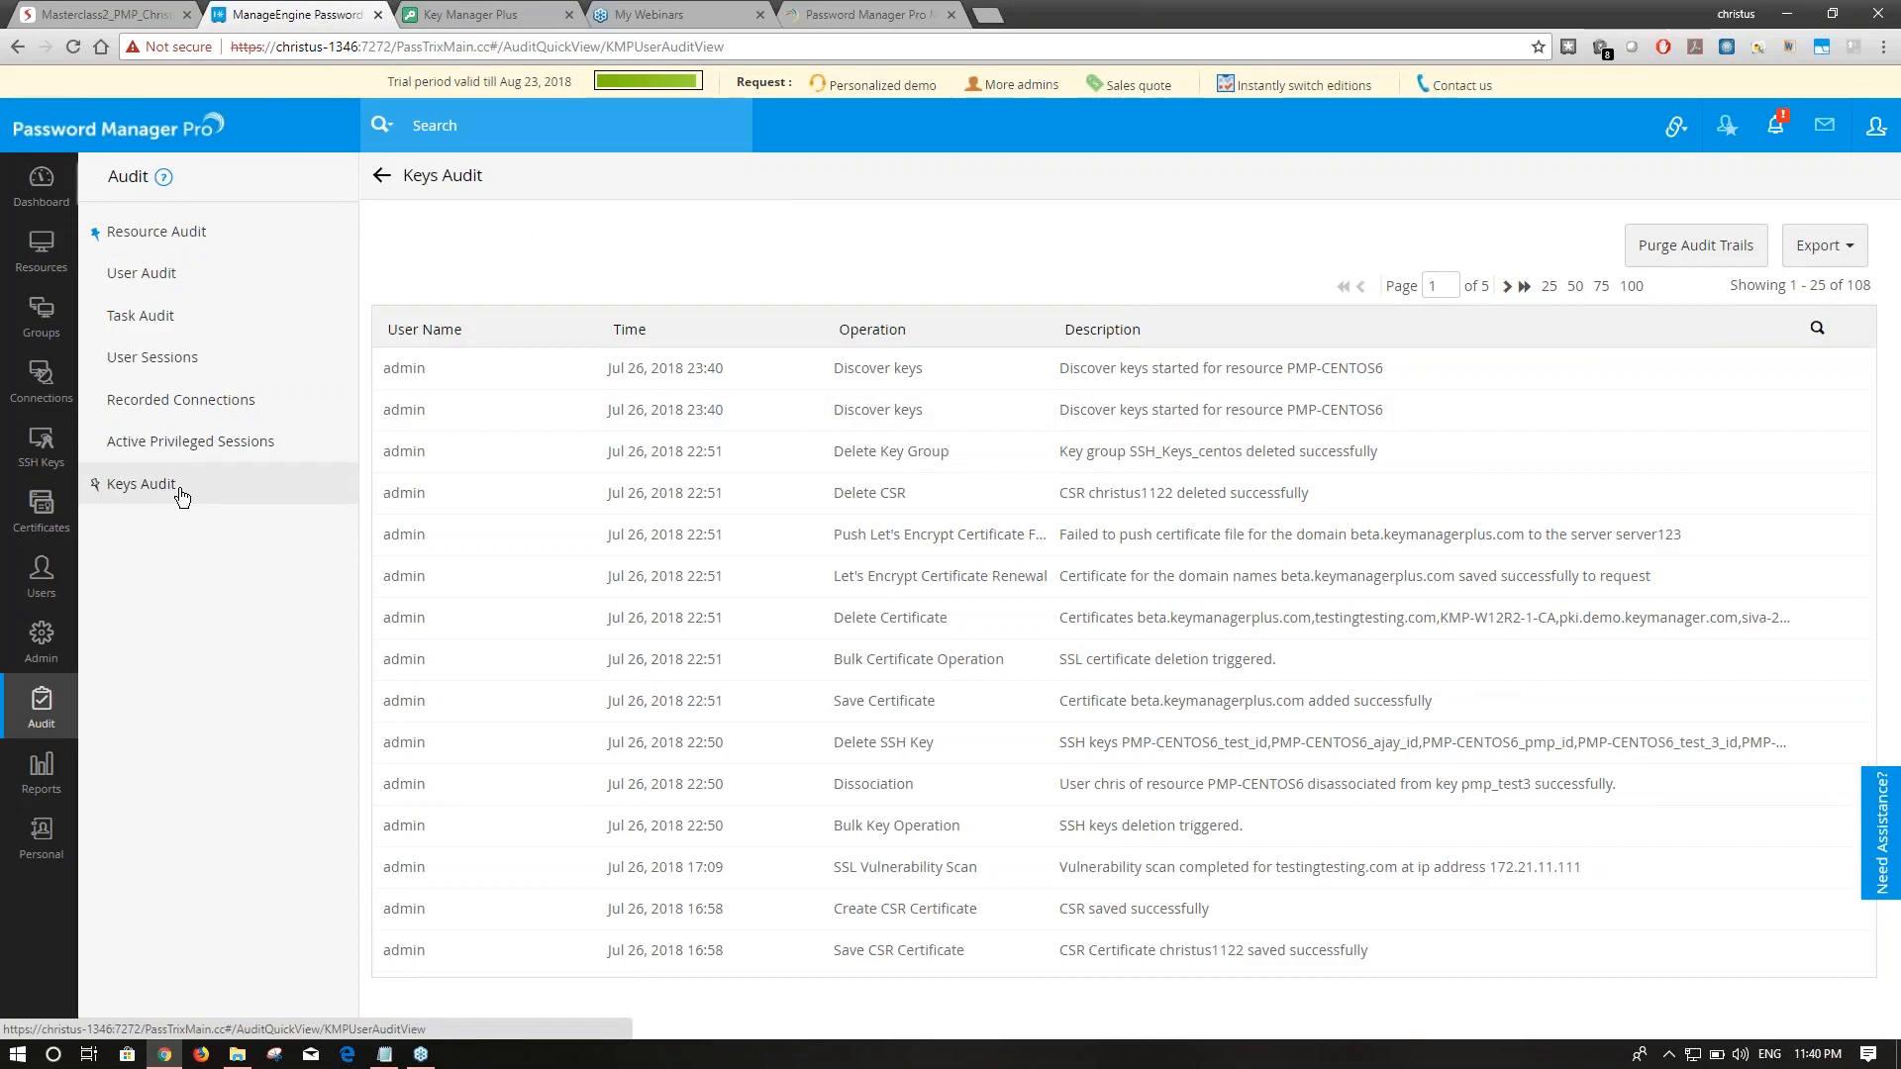
pyautogui.moveTo(1055, 364); pyautogui.dragTo(1351, 366)
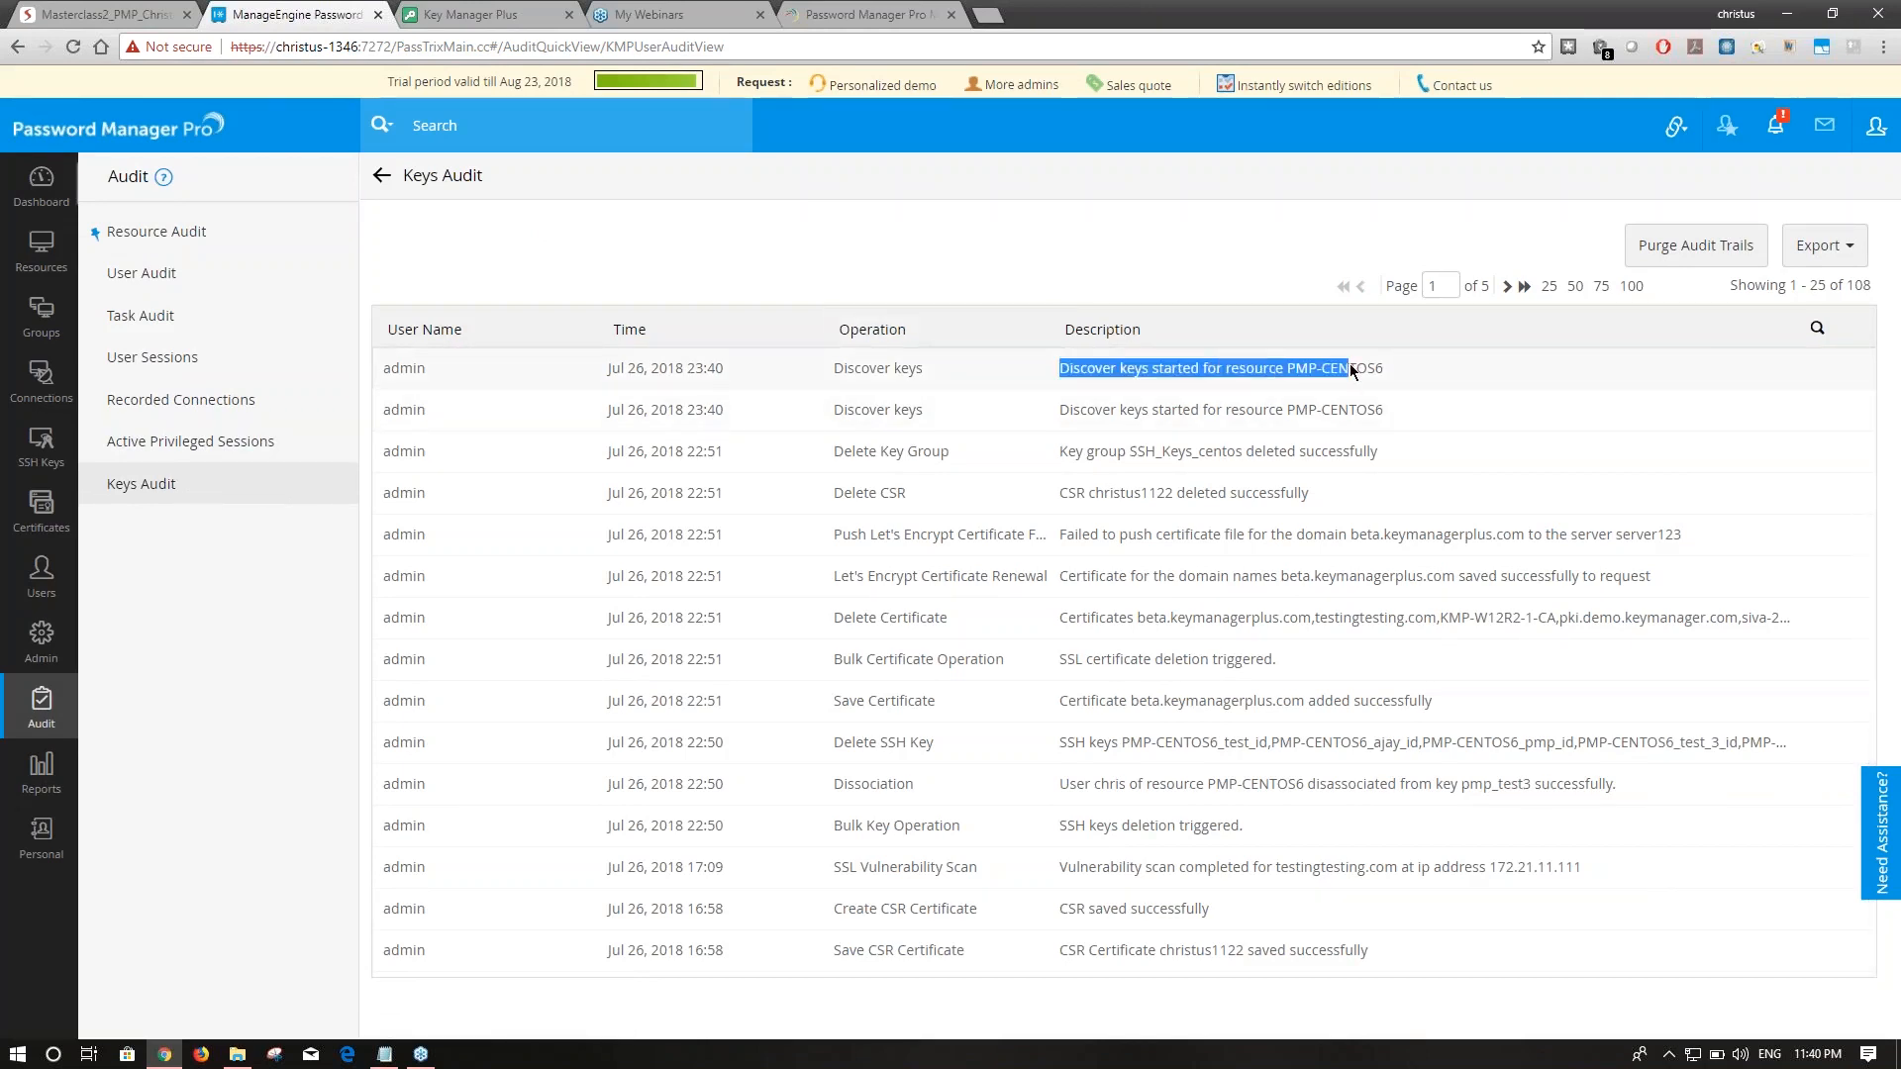
pyautogui.click(1392, 372)
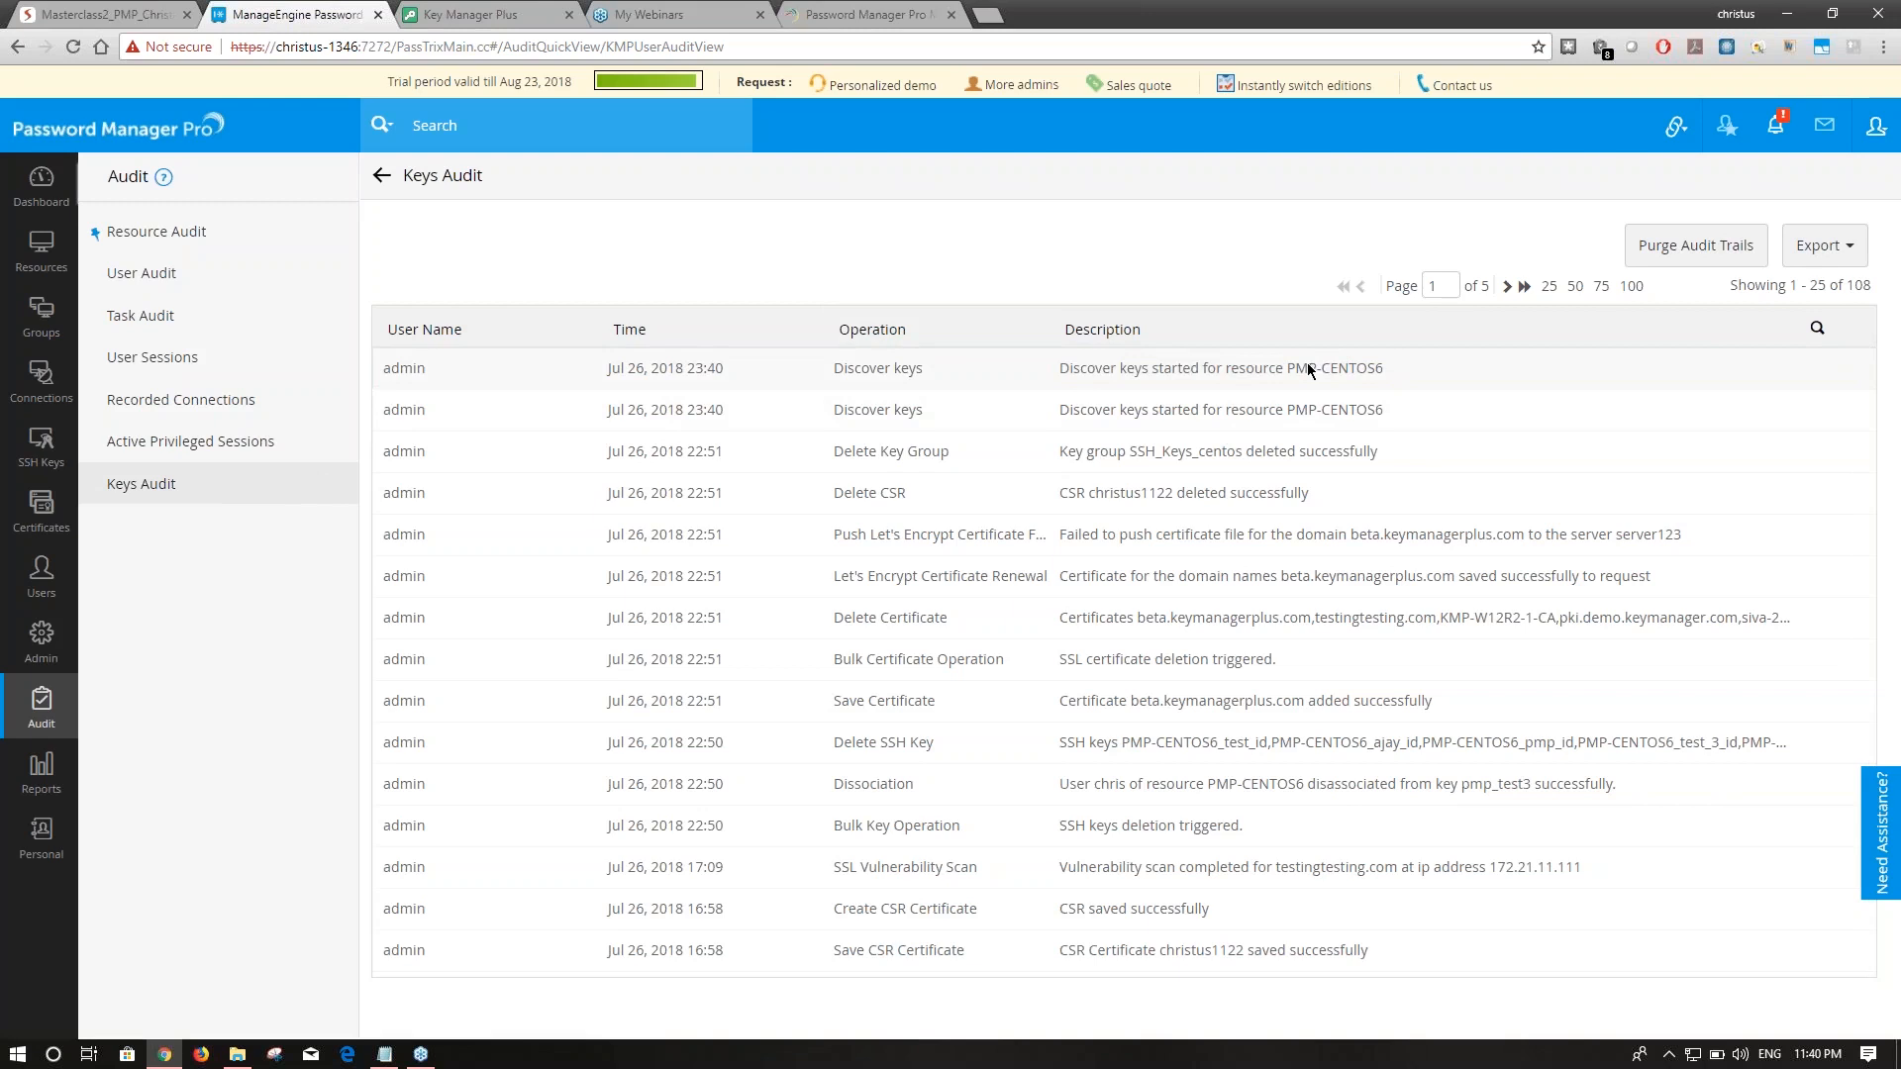
# Check SSH key management and revisit PMP-CENTOS6's account details.
pyautogui.click(40, 443)
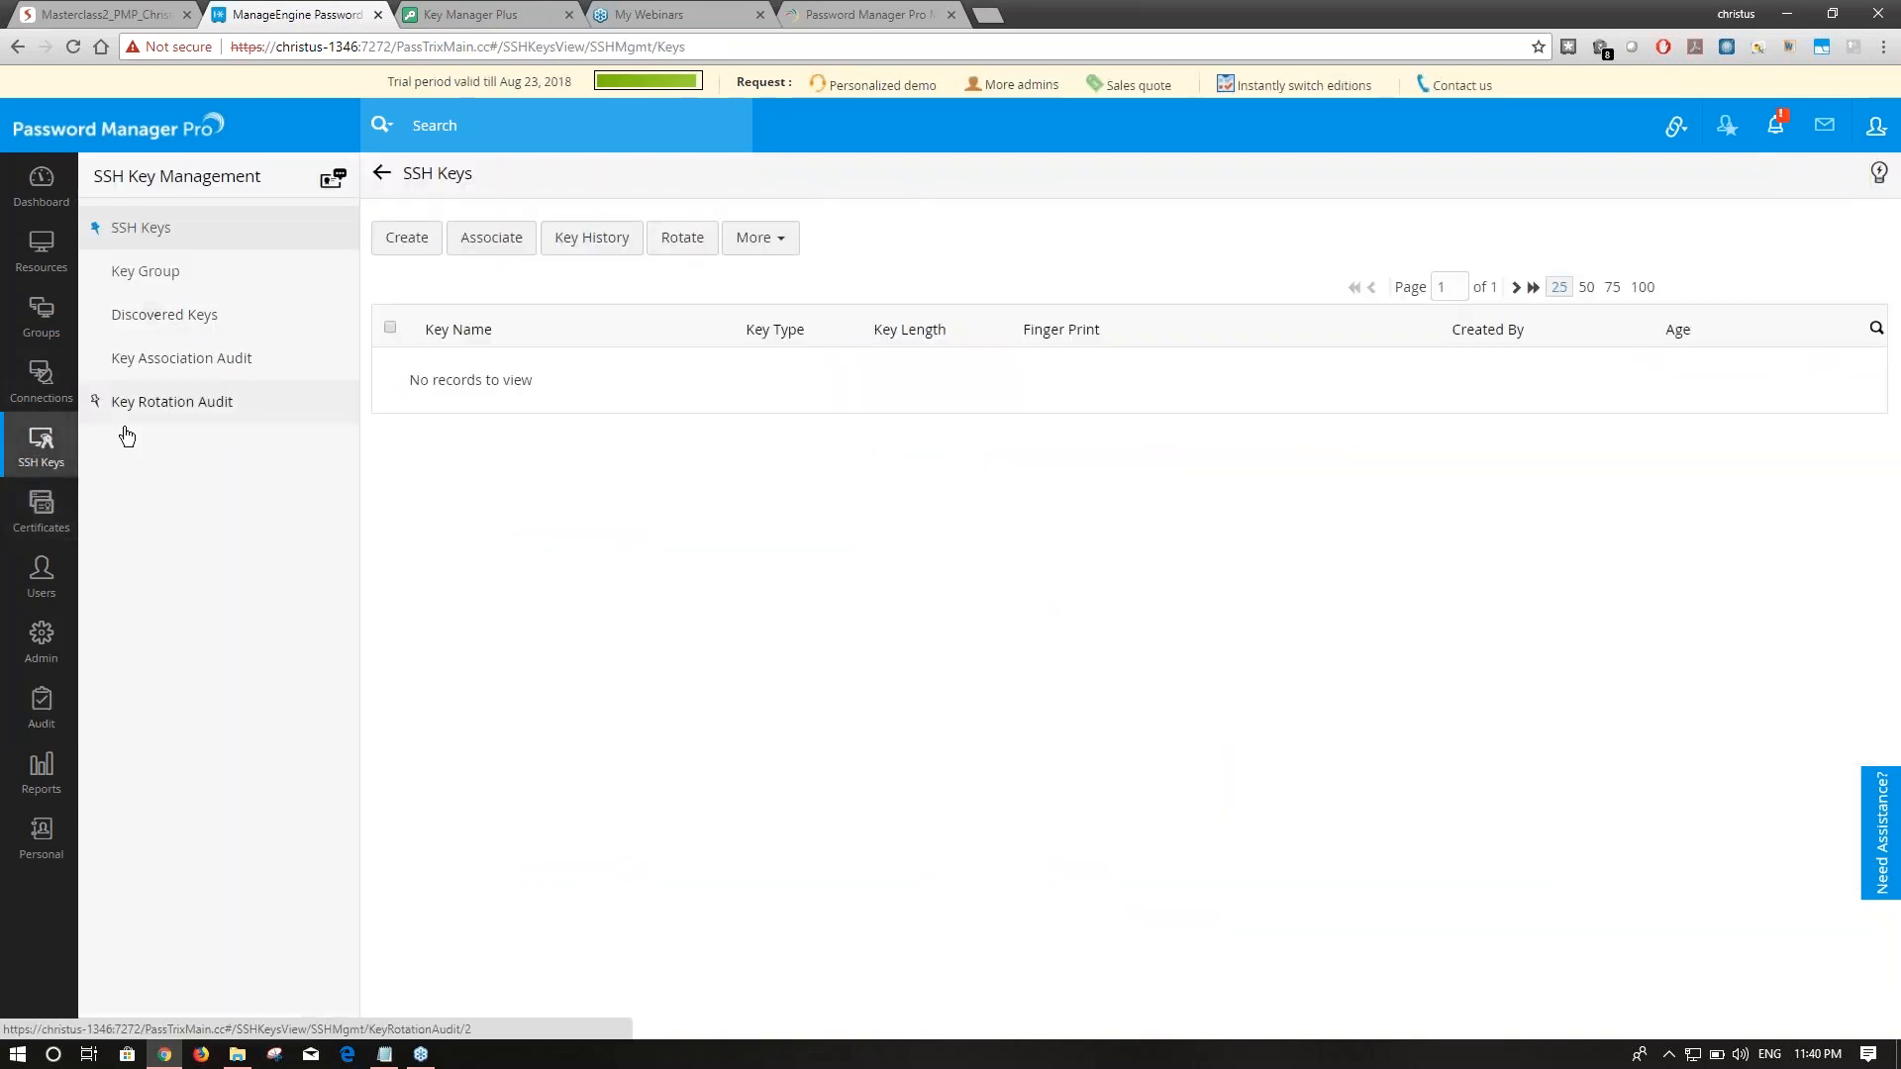
pyautogui.click(40, 250)
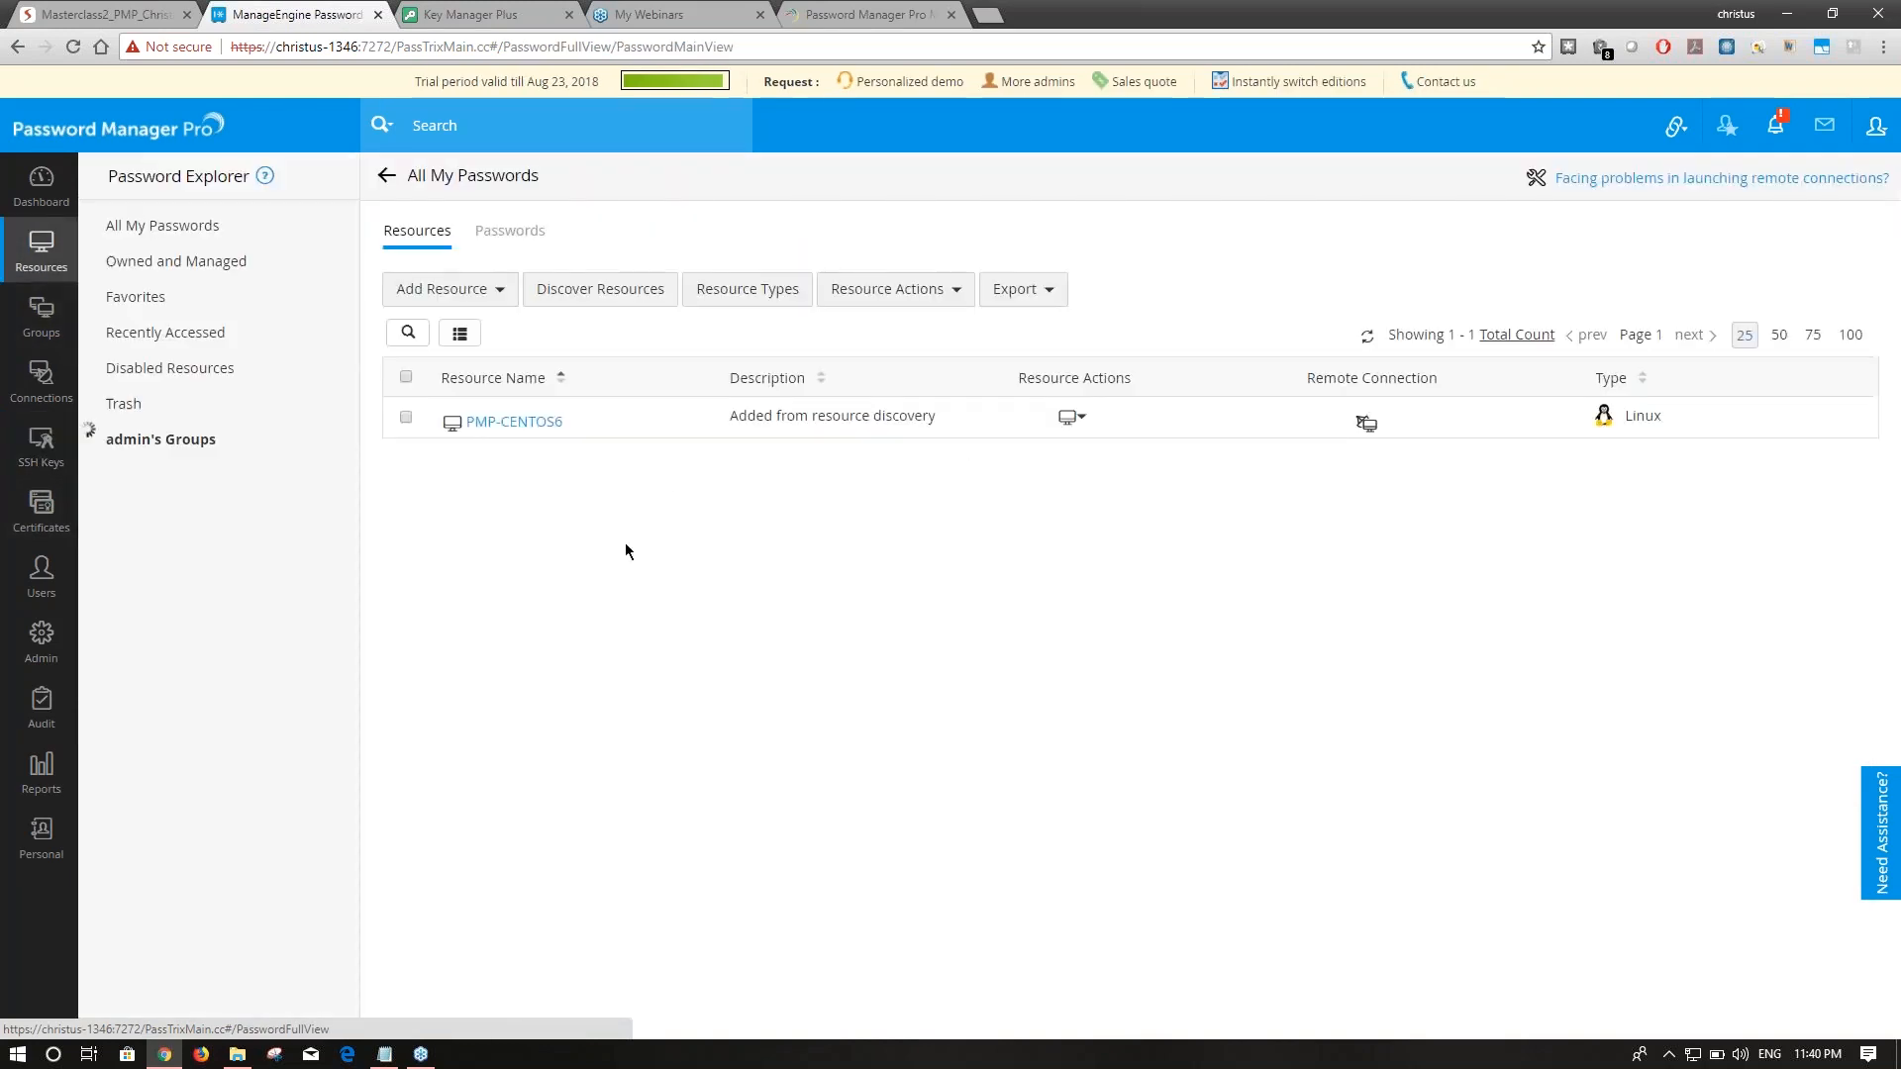
pyautogui.click(514, 421)
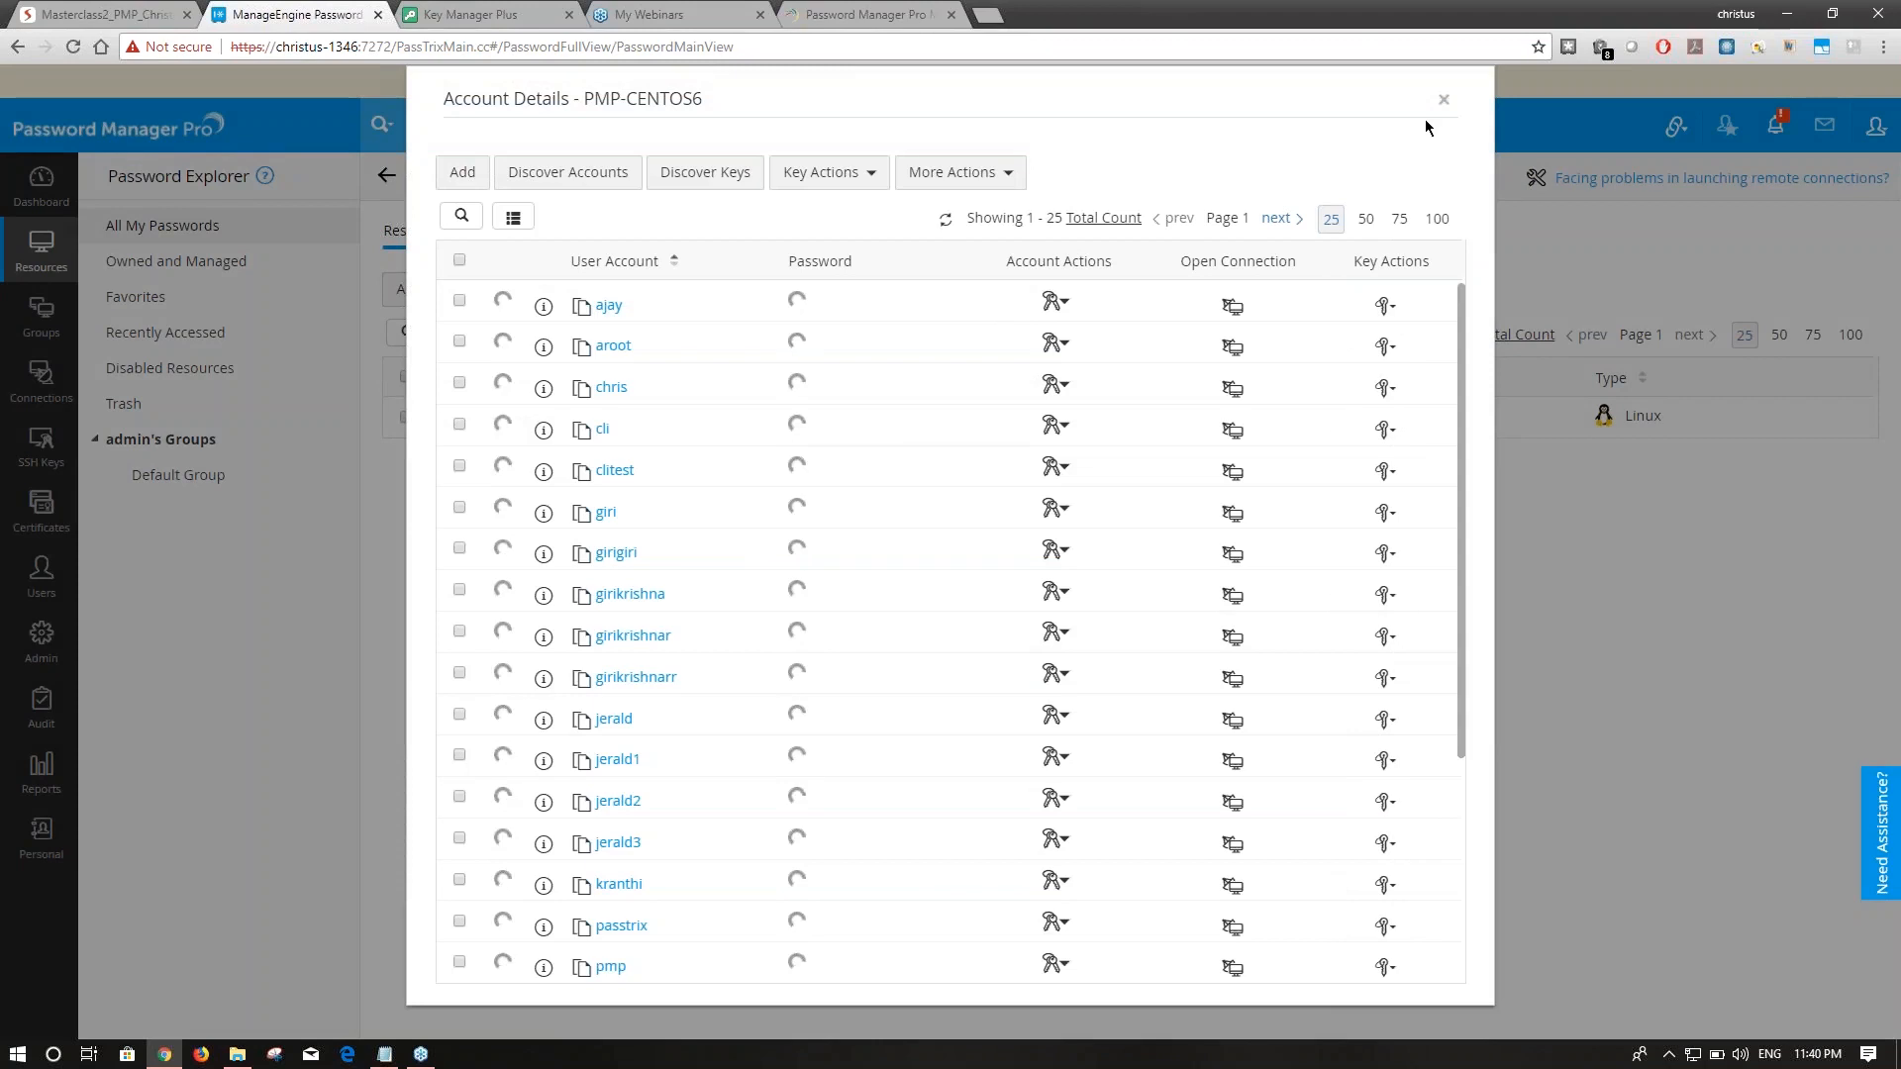
pyautogui.click(1444, 99)
# Open Discovered Keys to view the 13 keys found on PMP-CENTOS6.
pyautogui.click(41, 445)
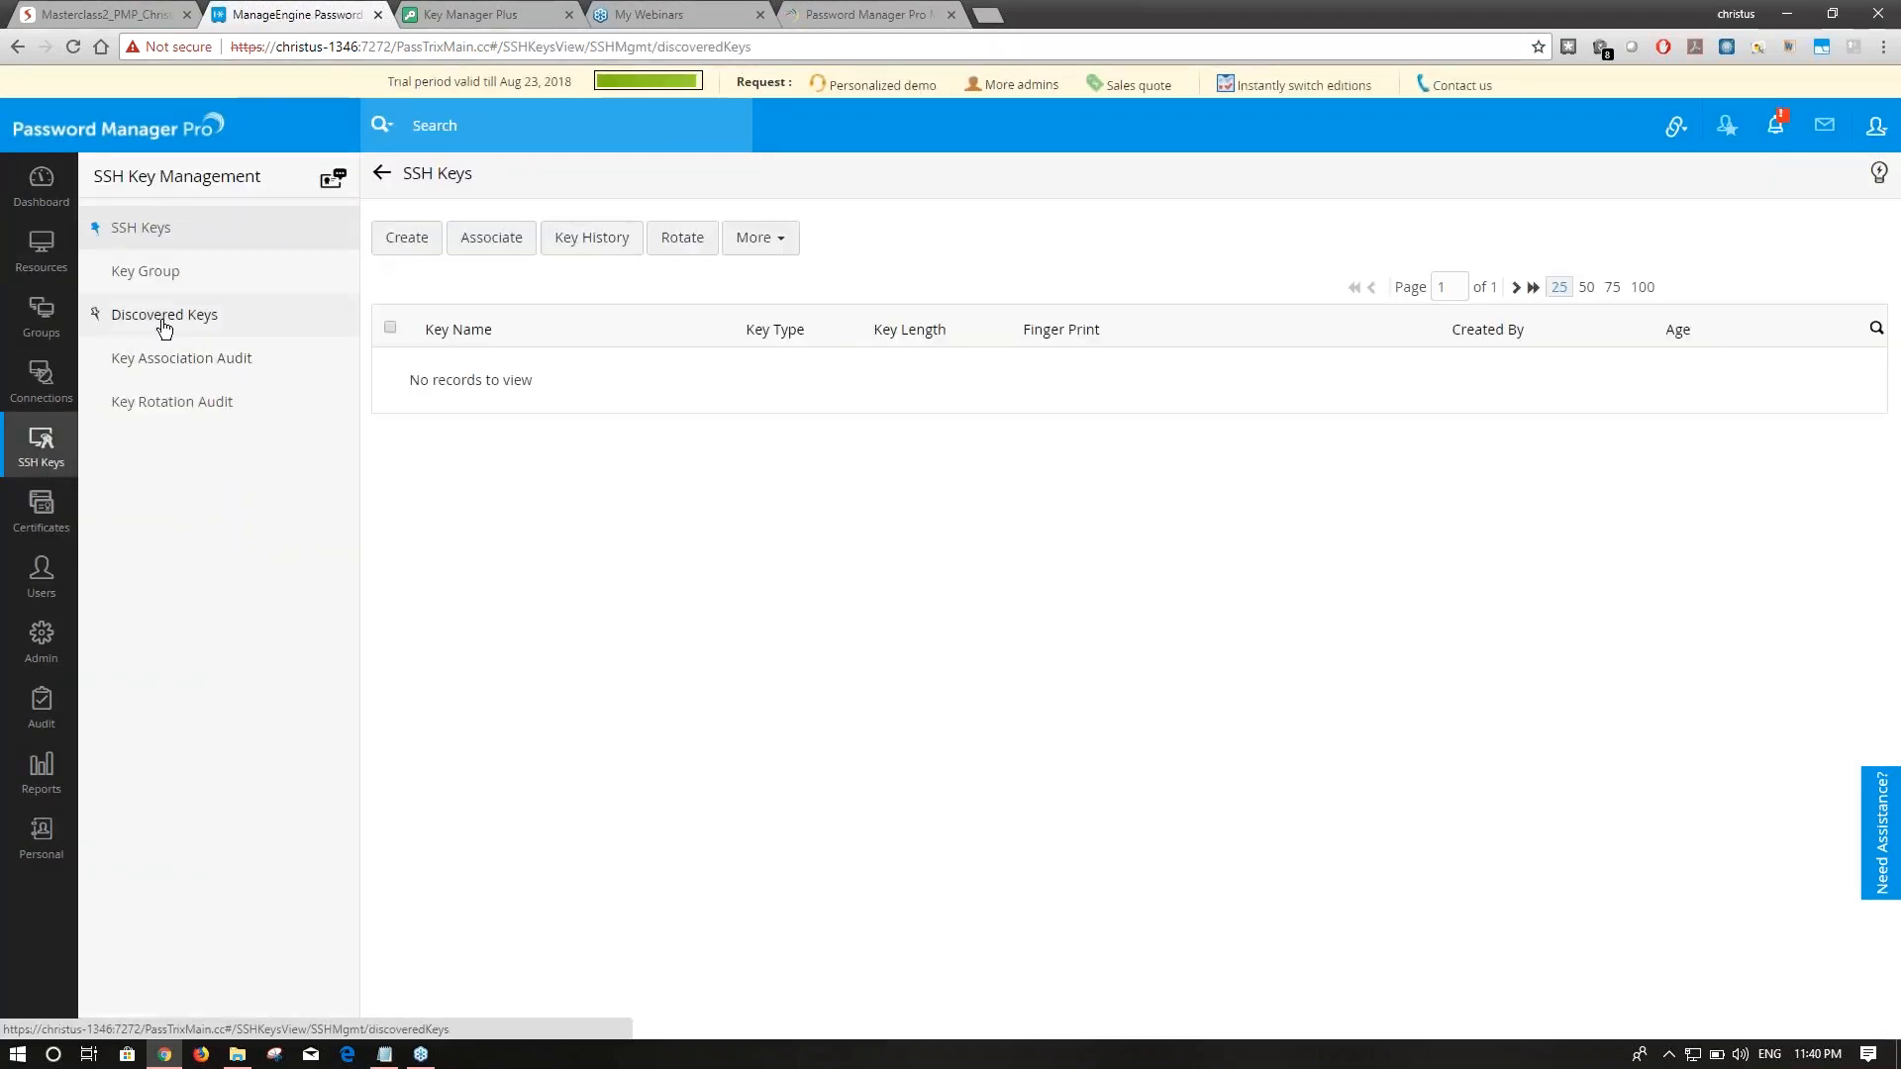
pyautogui.click(164, 324)
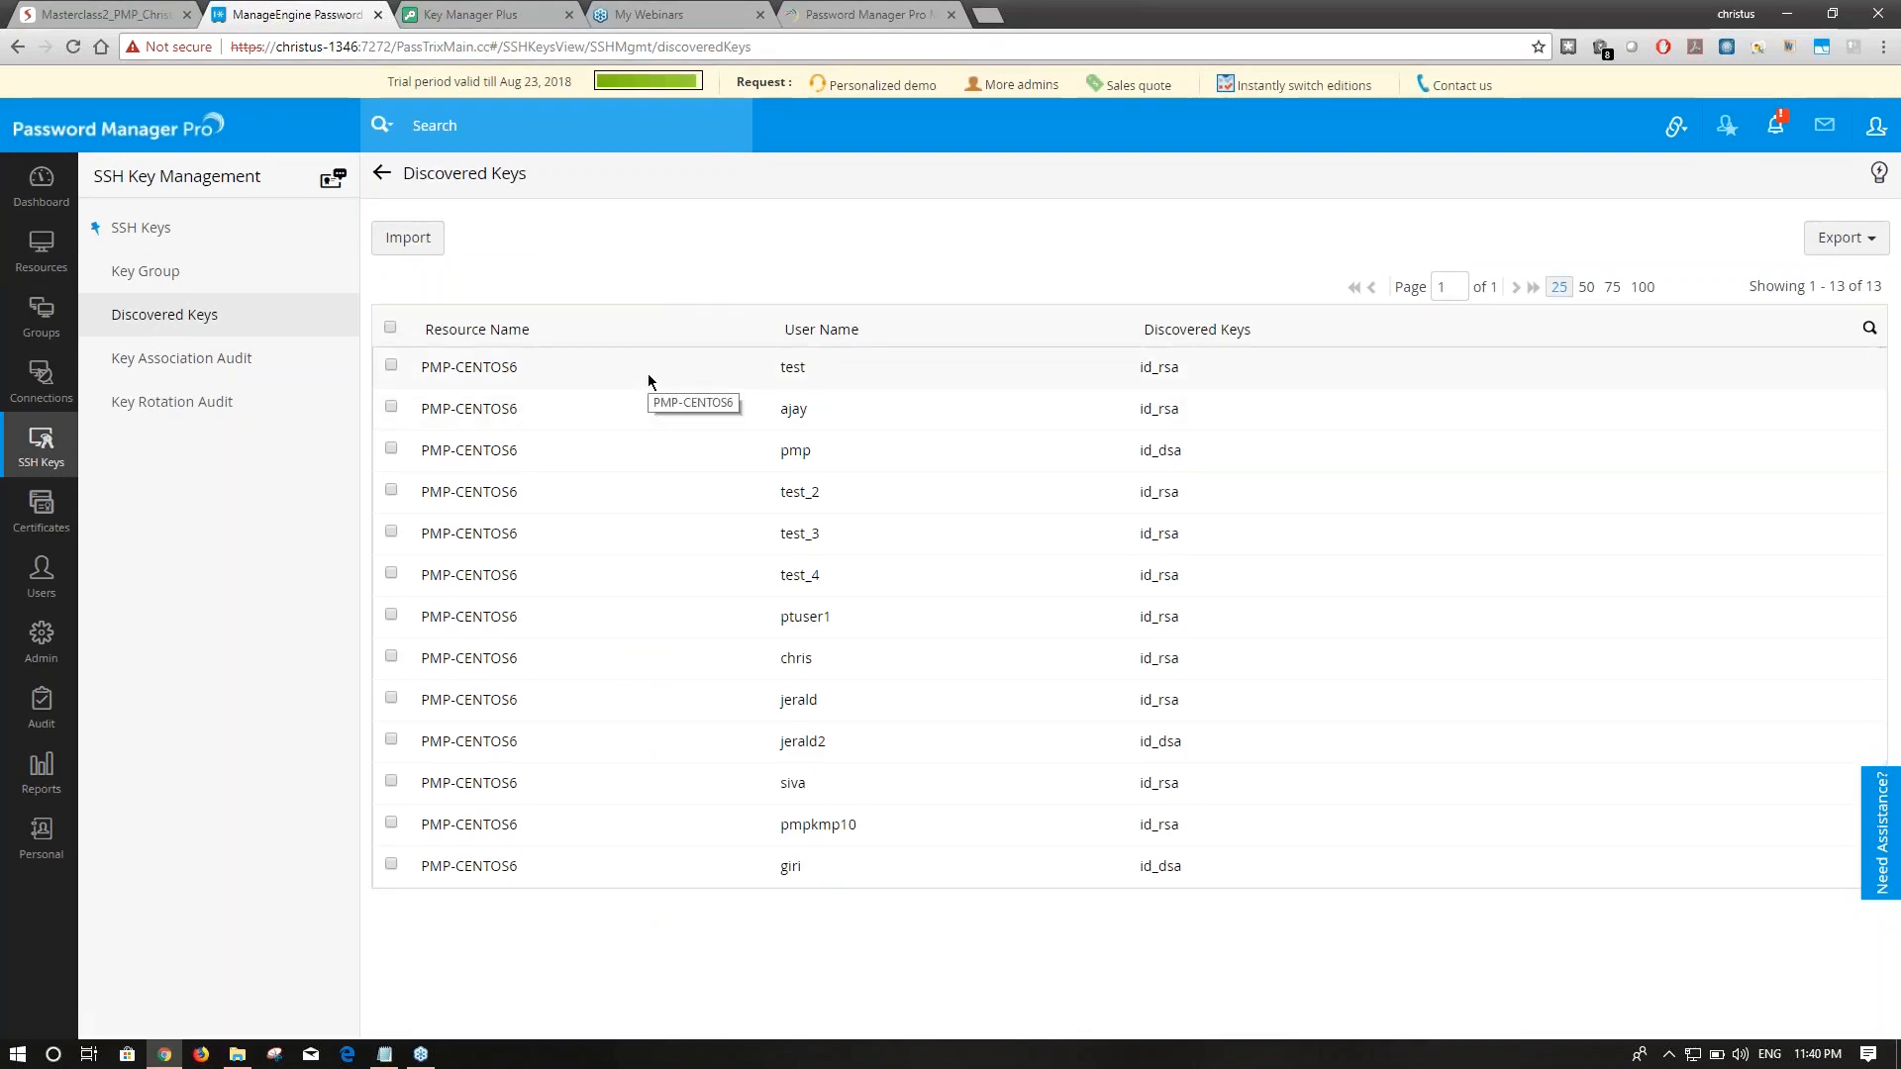
pyautogui.moveTo(648, 372); pyautogui.dragTo(937, 901)
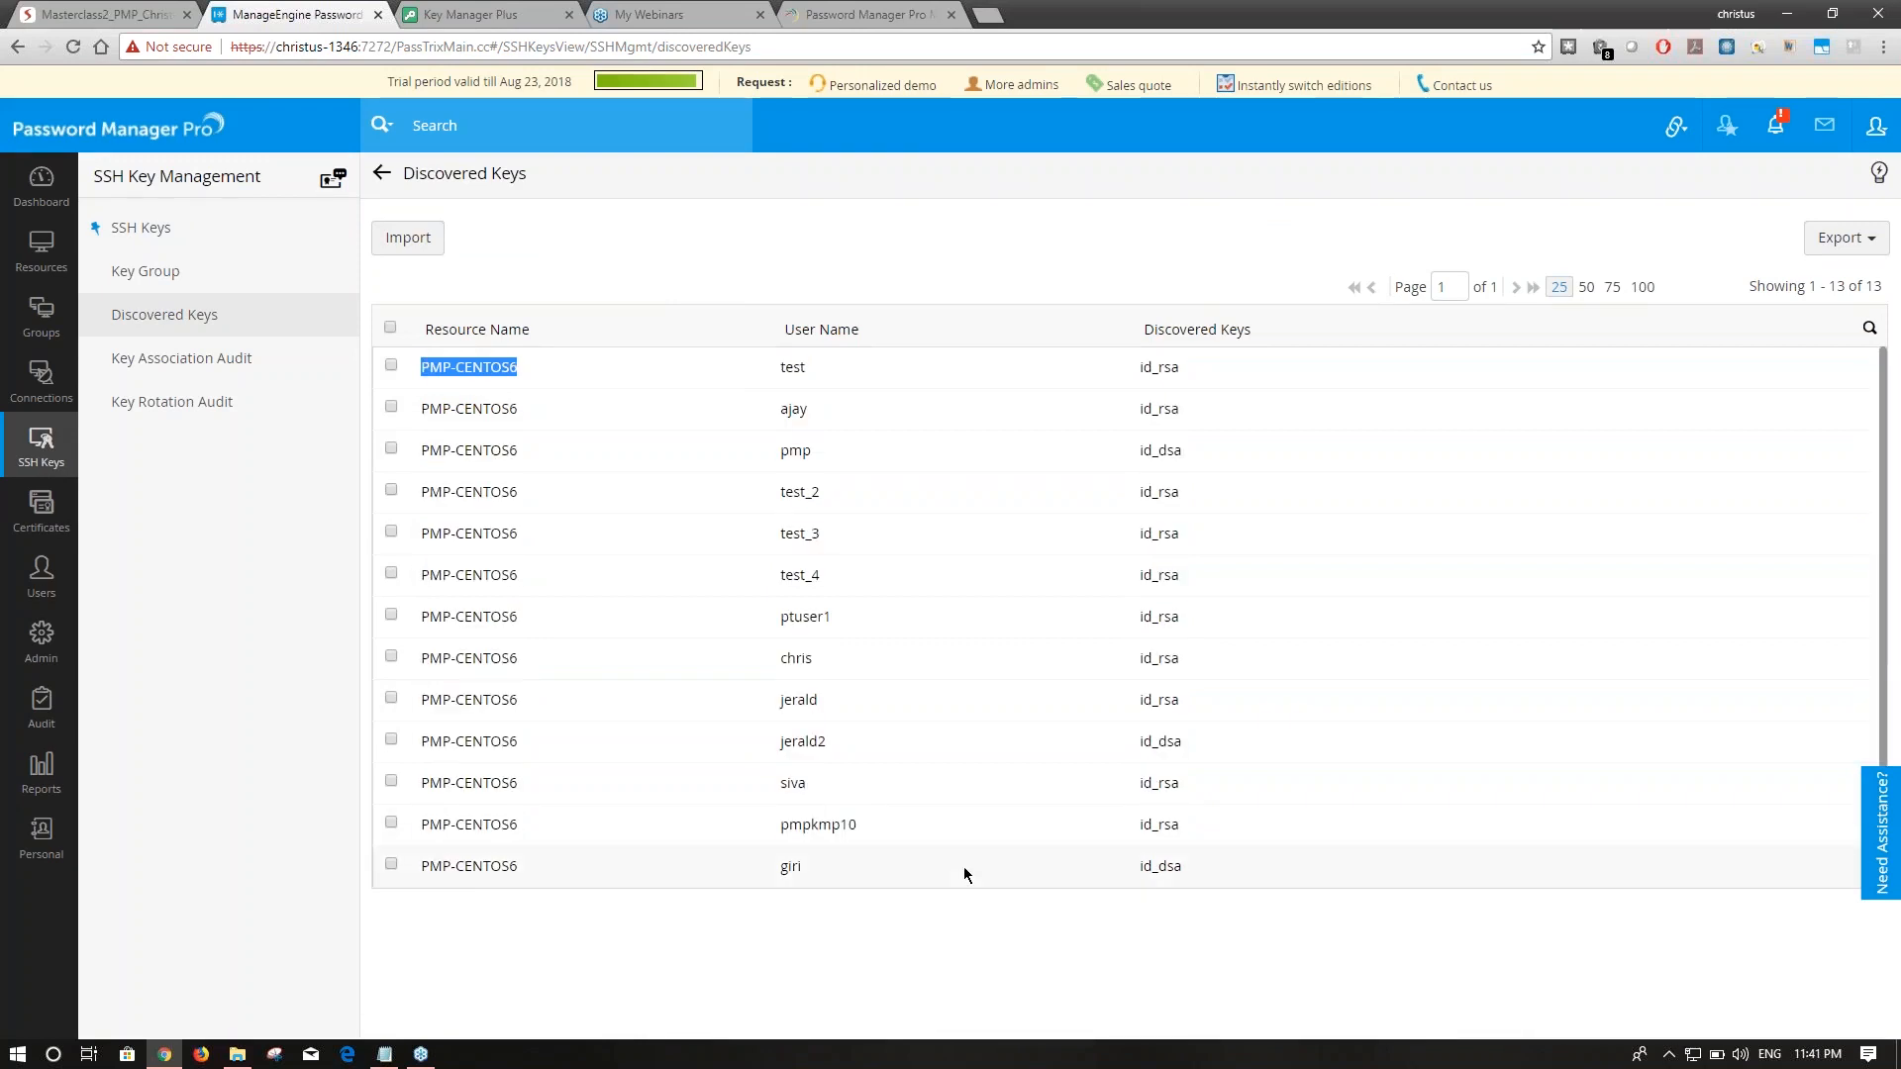
pyautogui.click(203, 227)
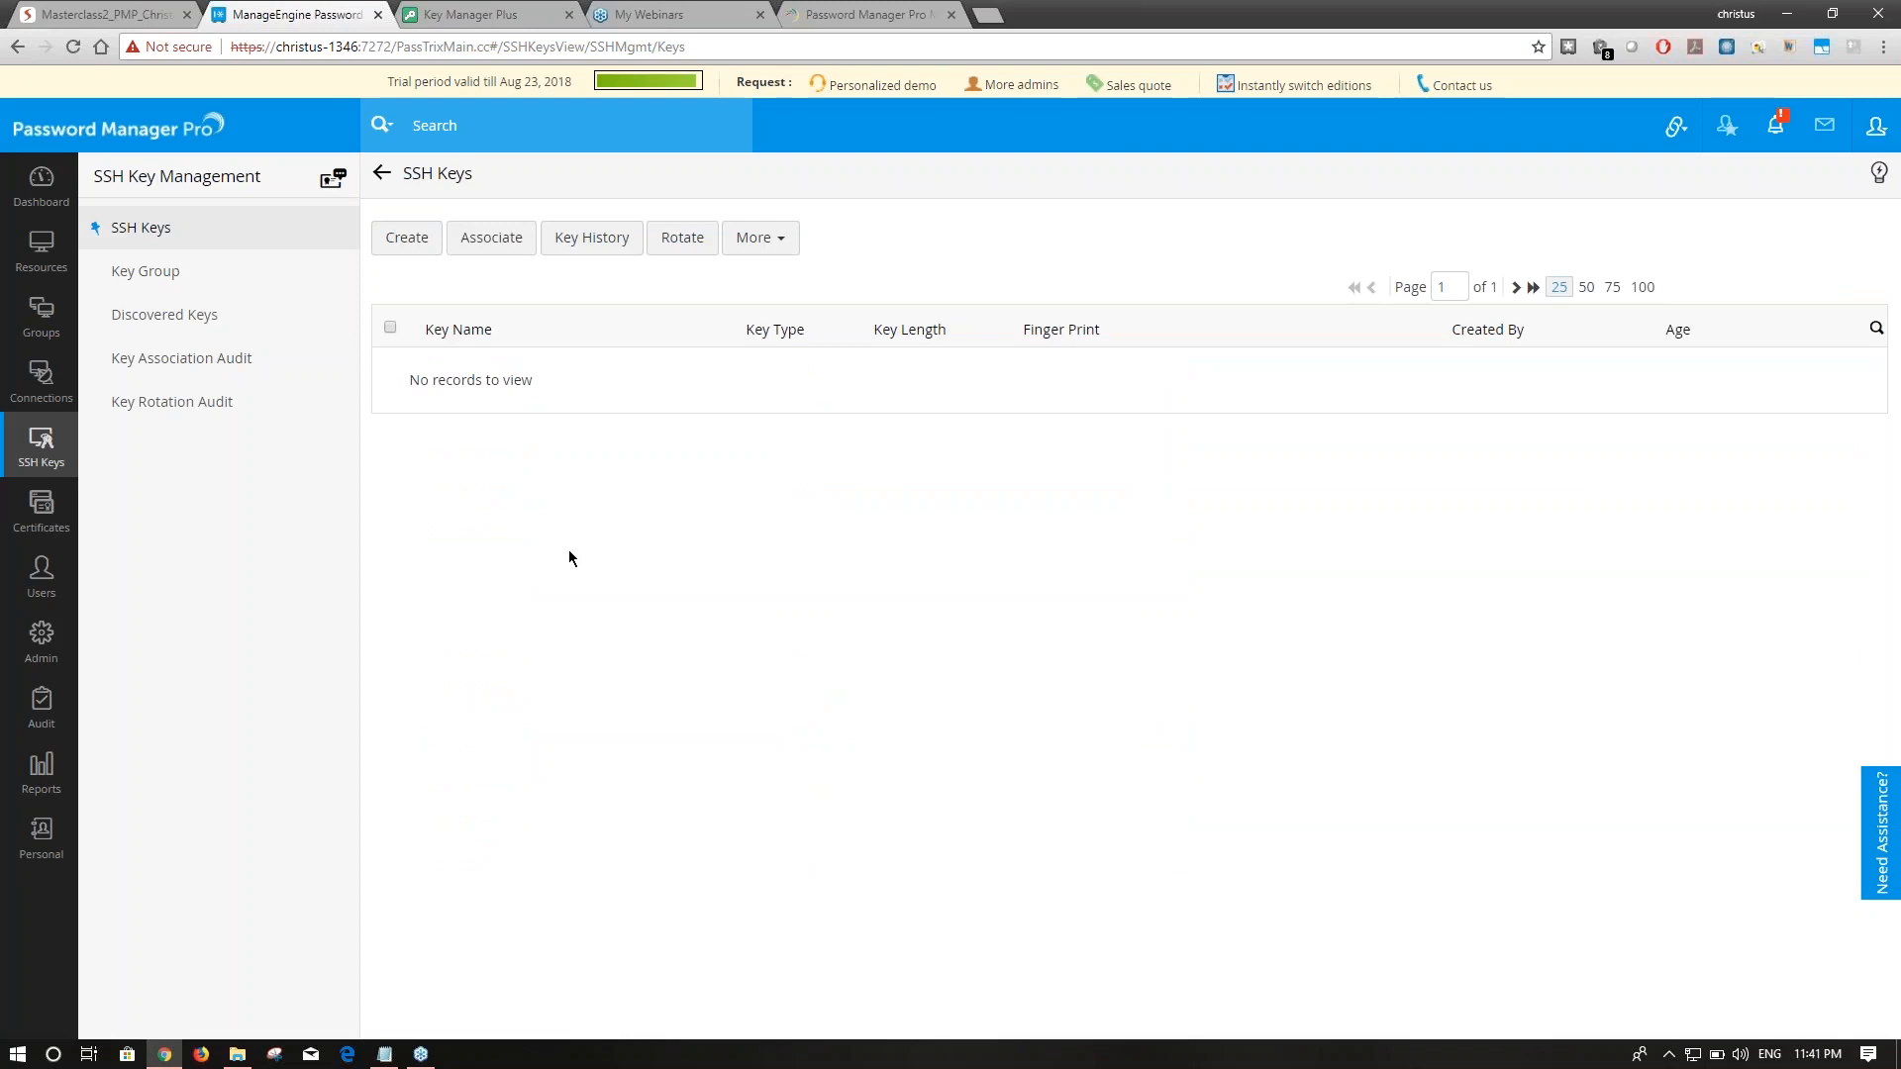
pyautogui.click(205, 324)
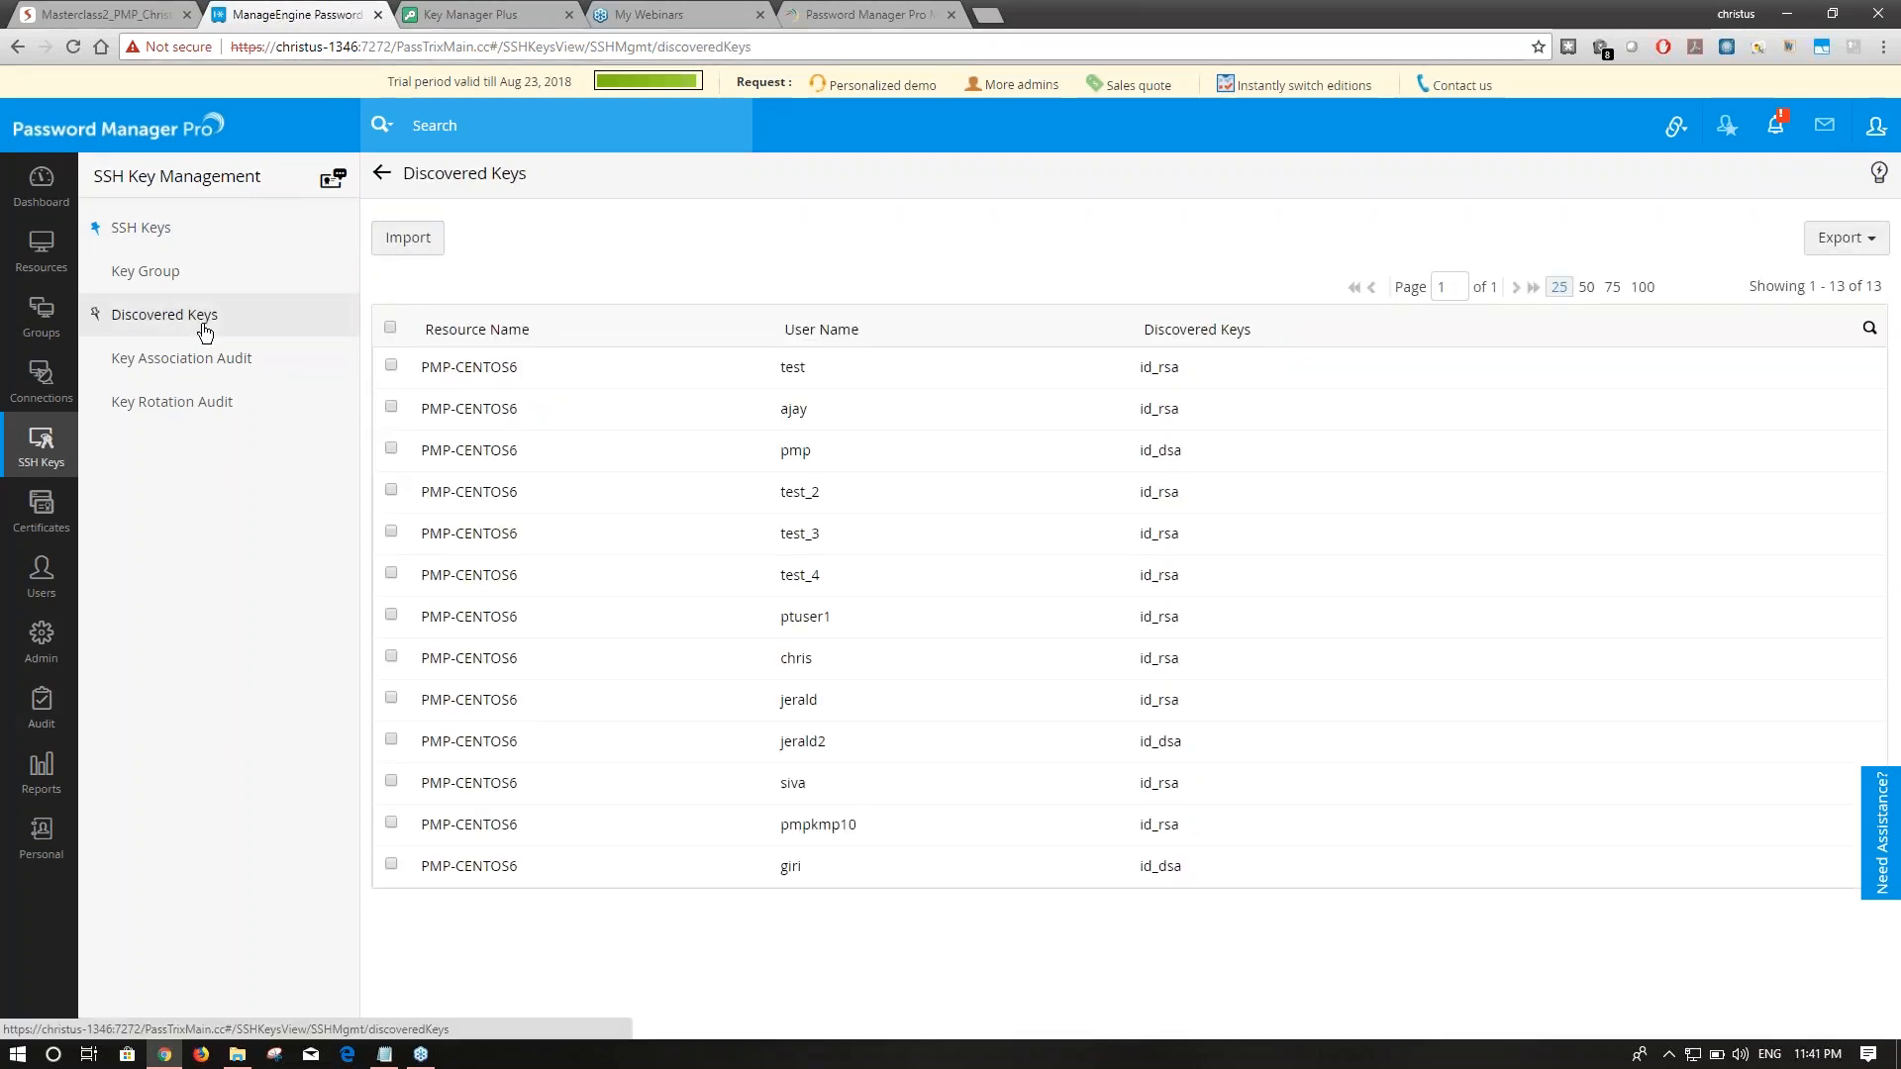
# Import all discovered keys except test, ajay, pmp and test_2.
pyautogui.click(391, 328)
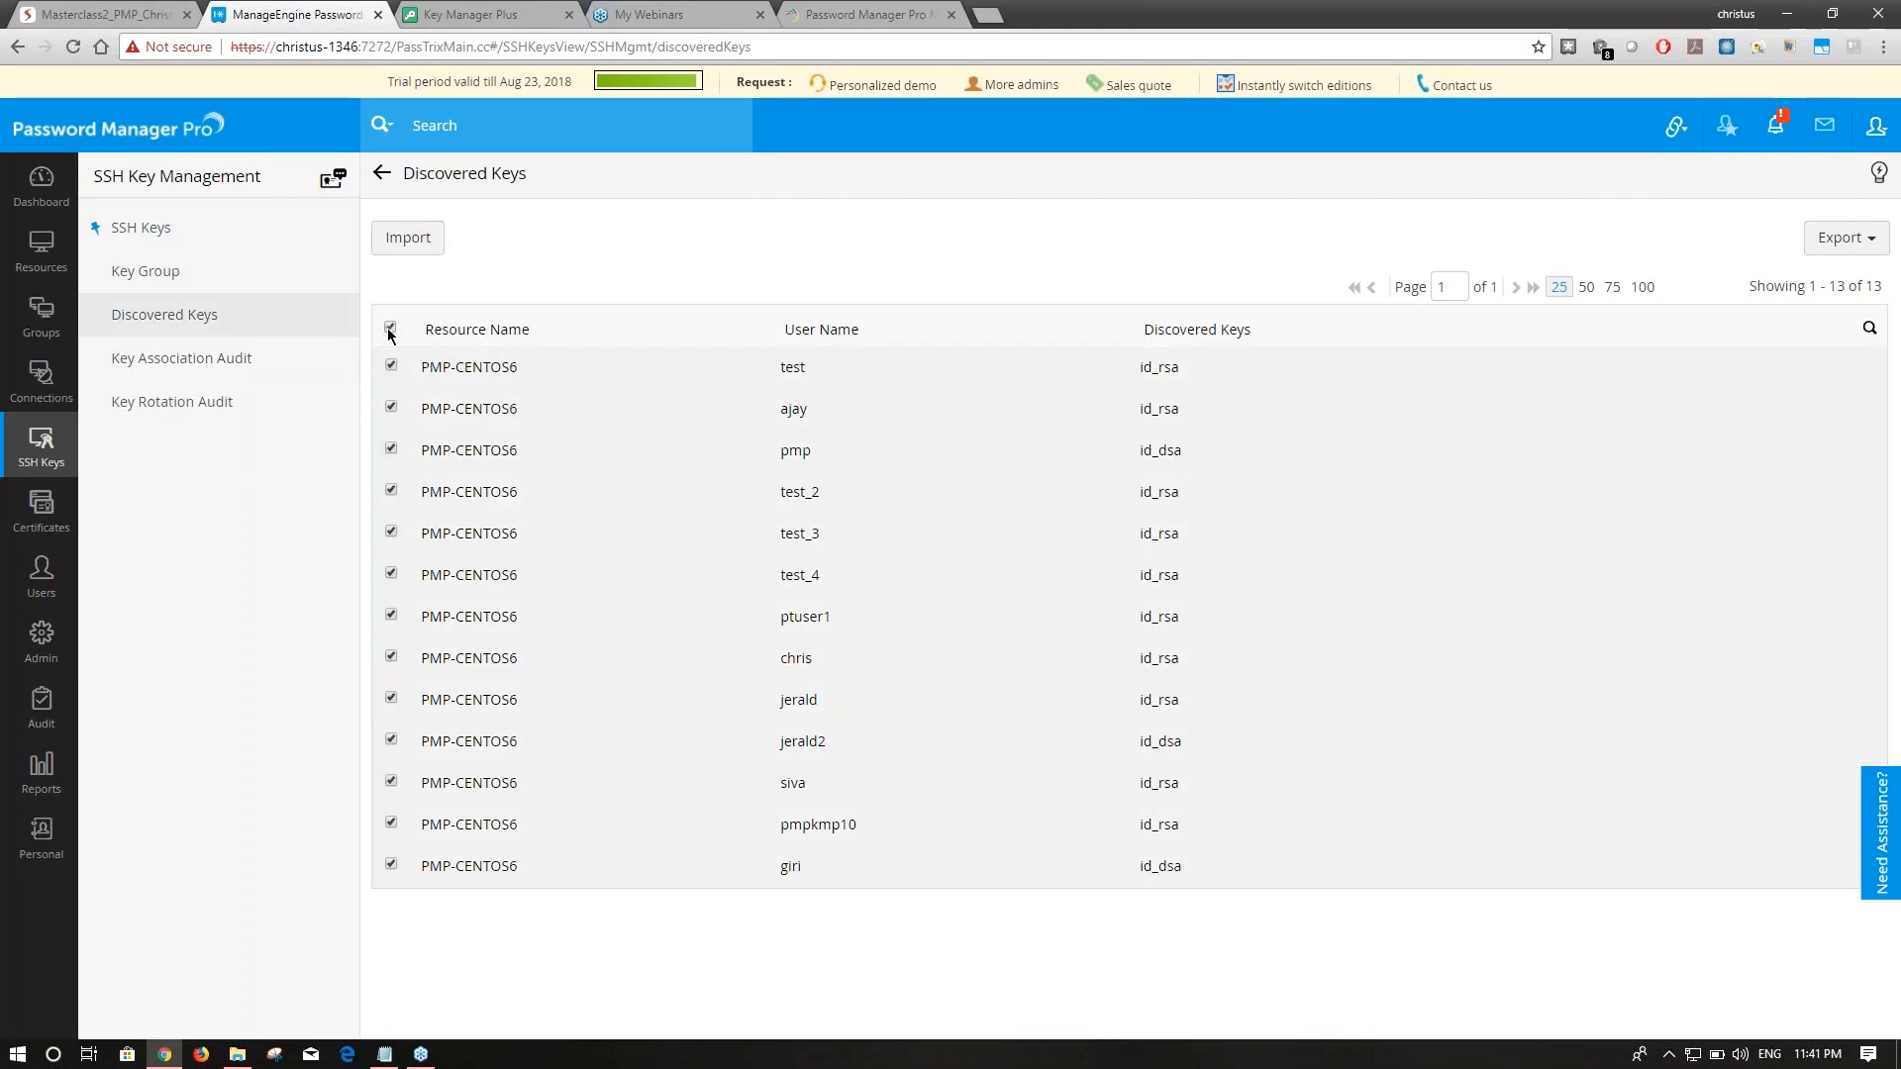
pyautogui.click(391, 367)
pyautogui.click(392, 408)
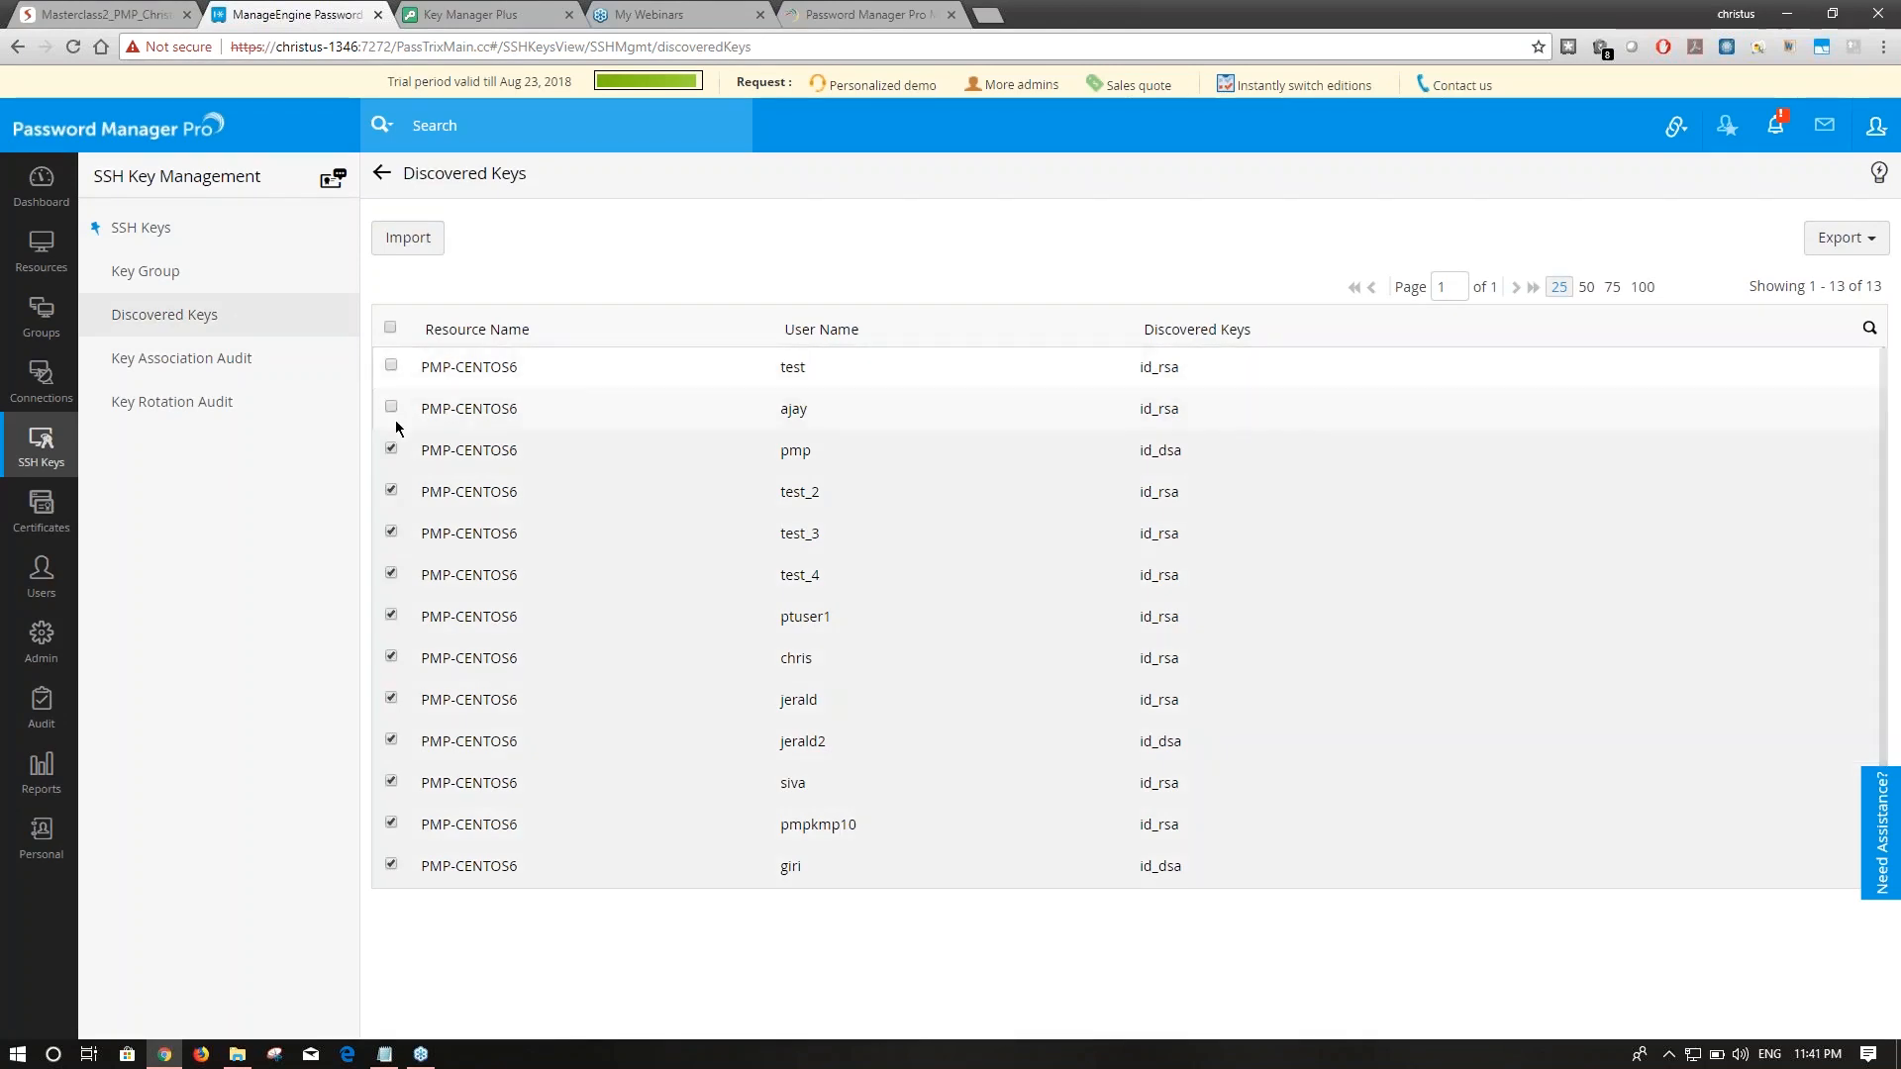
pyautogui.click(391, 450)
pyautogui.click(392, 491)
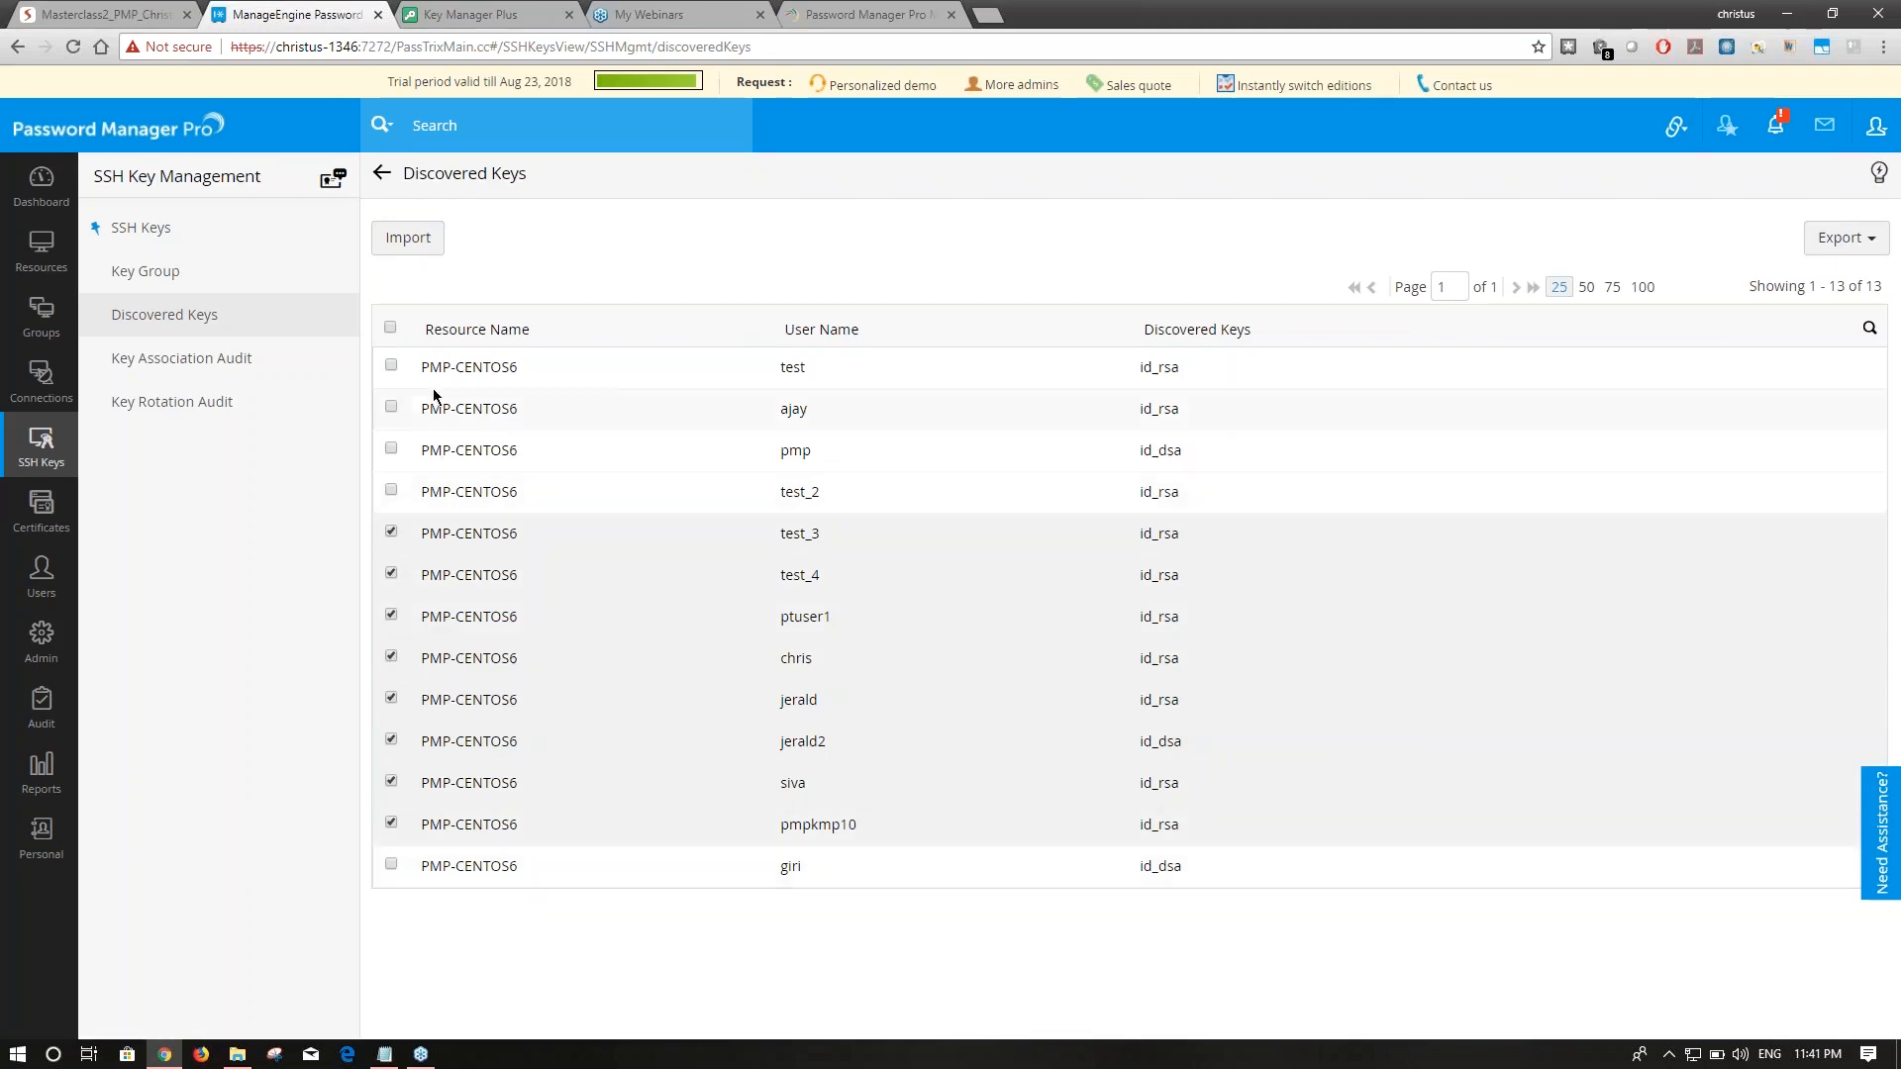
pyautogui.click(399, 250)
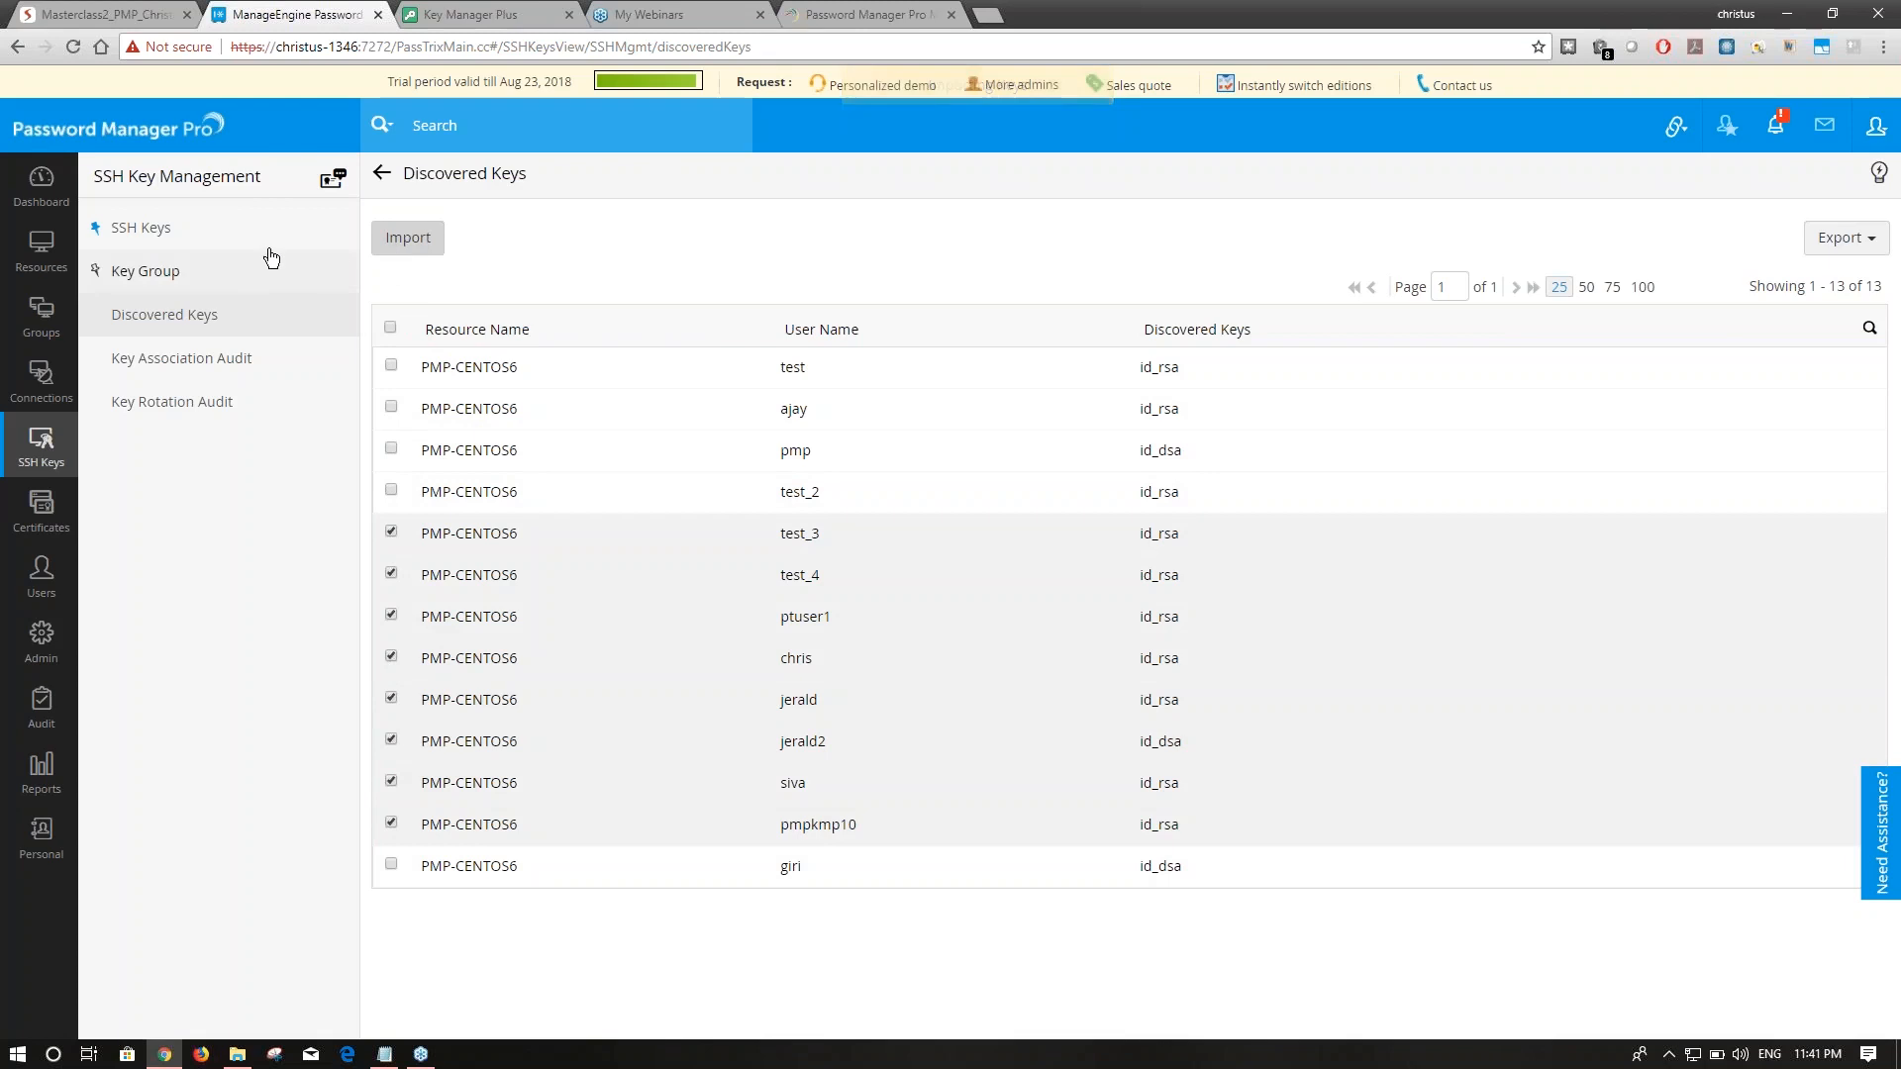
# Switch between SSH Keys and Discovered Keys to check the import result.
pyautogui.click(127, 227)
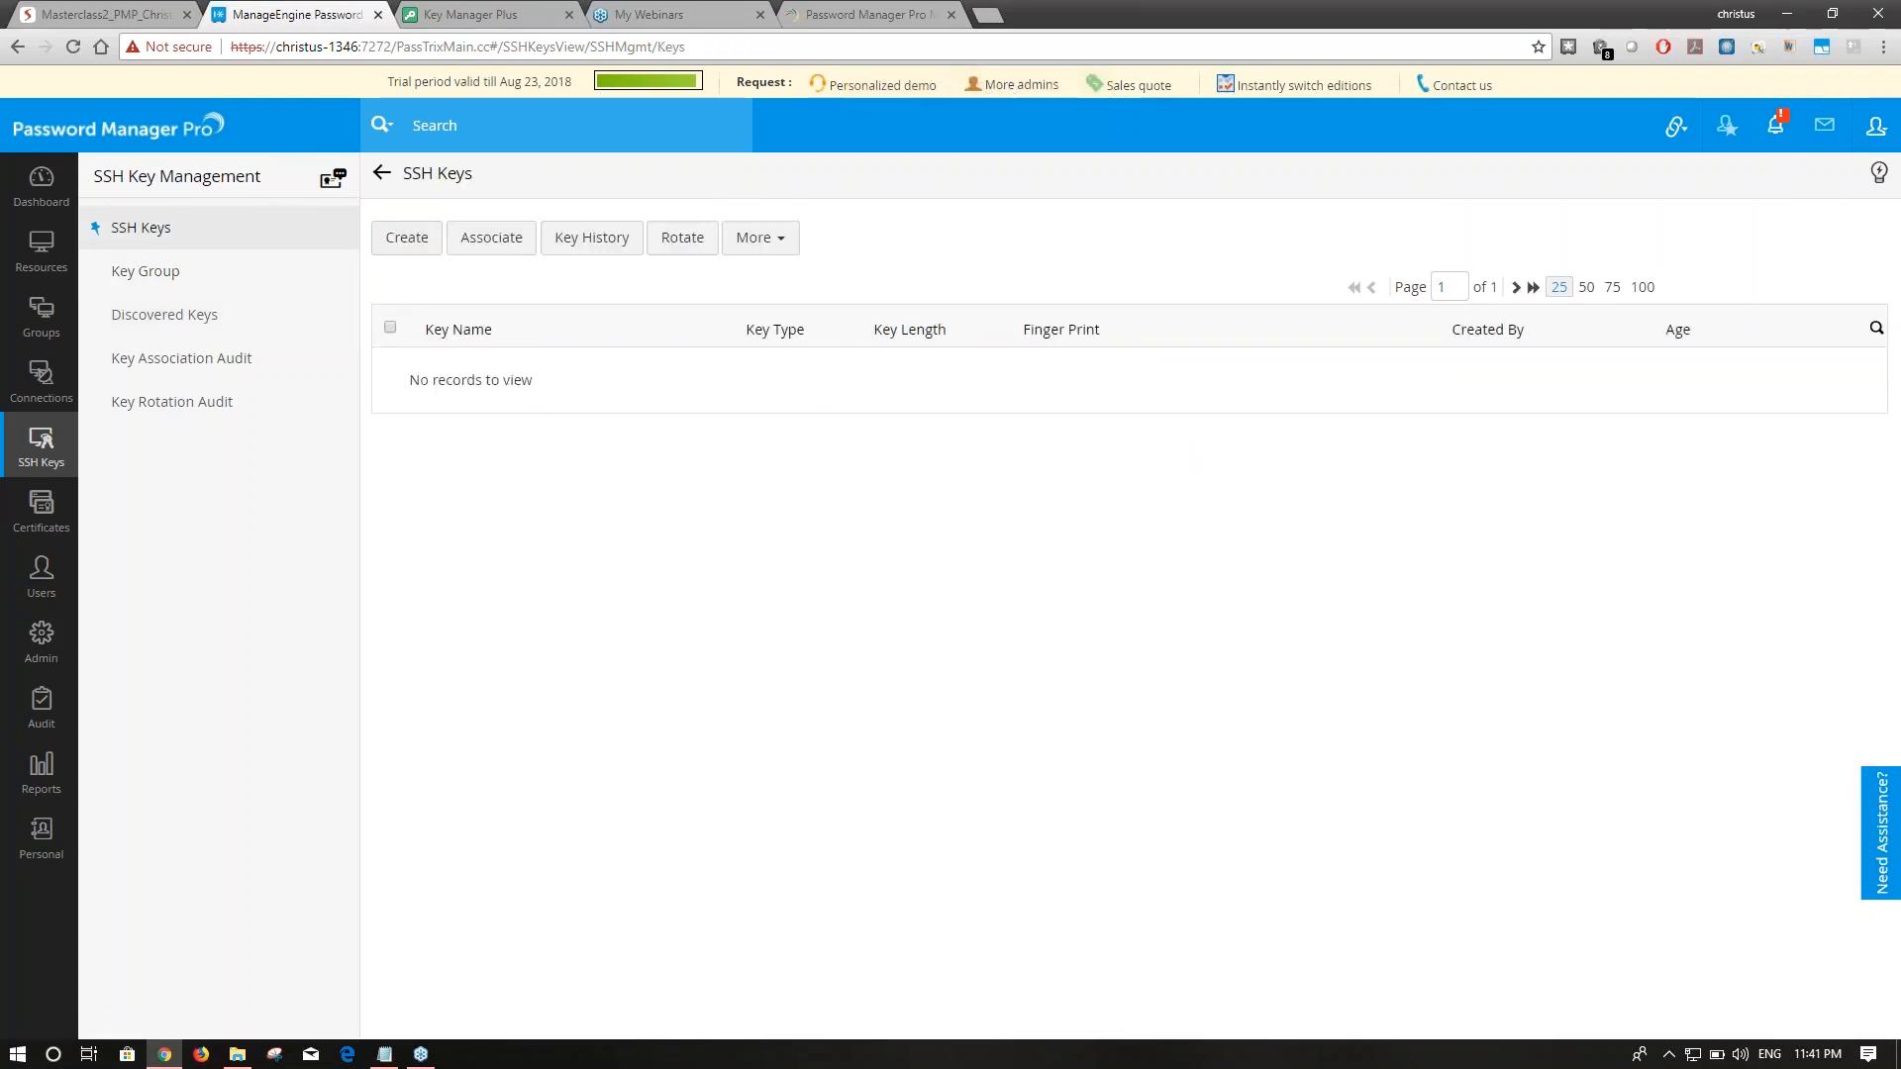
pyautogui.click(239, 328)
pyautogui.click(212, 238)
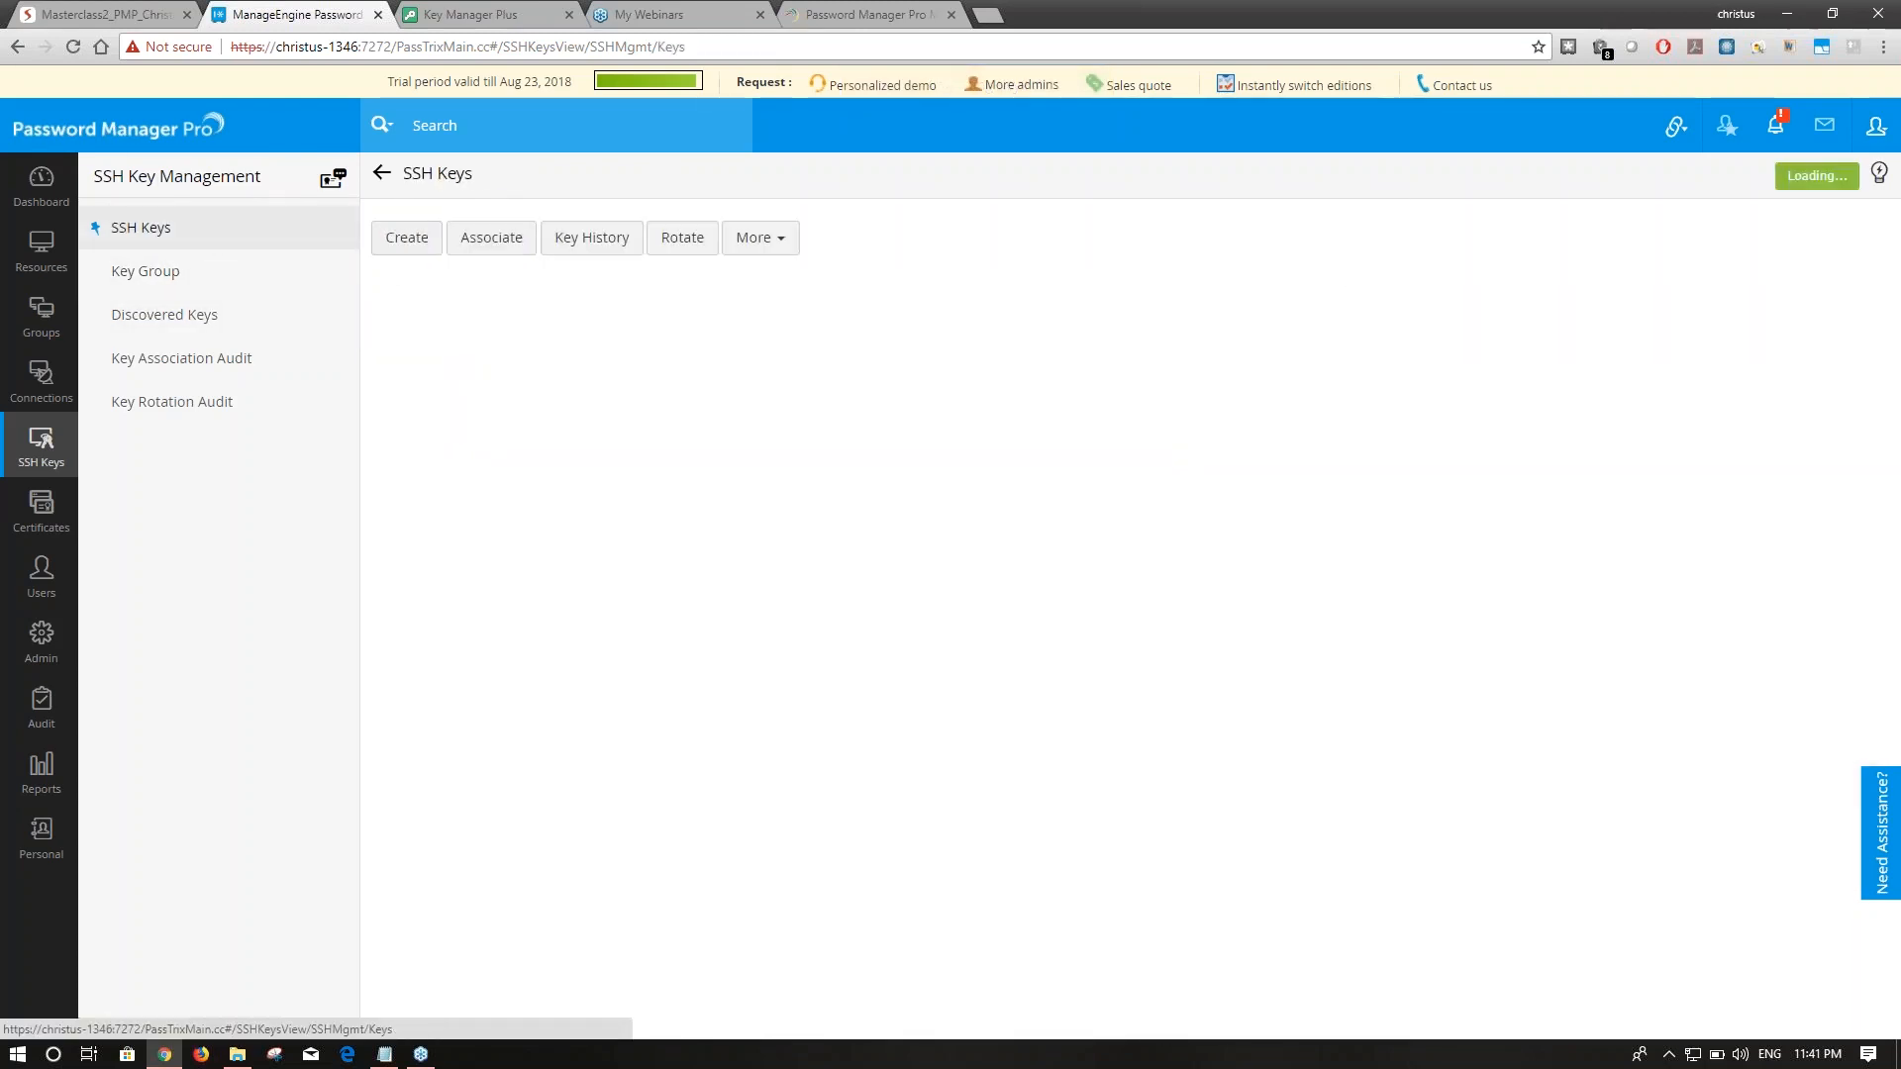
pyautogui.click(192, 315)
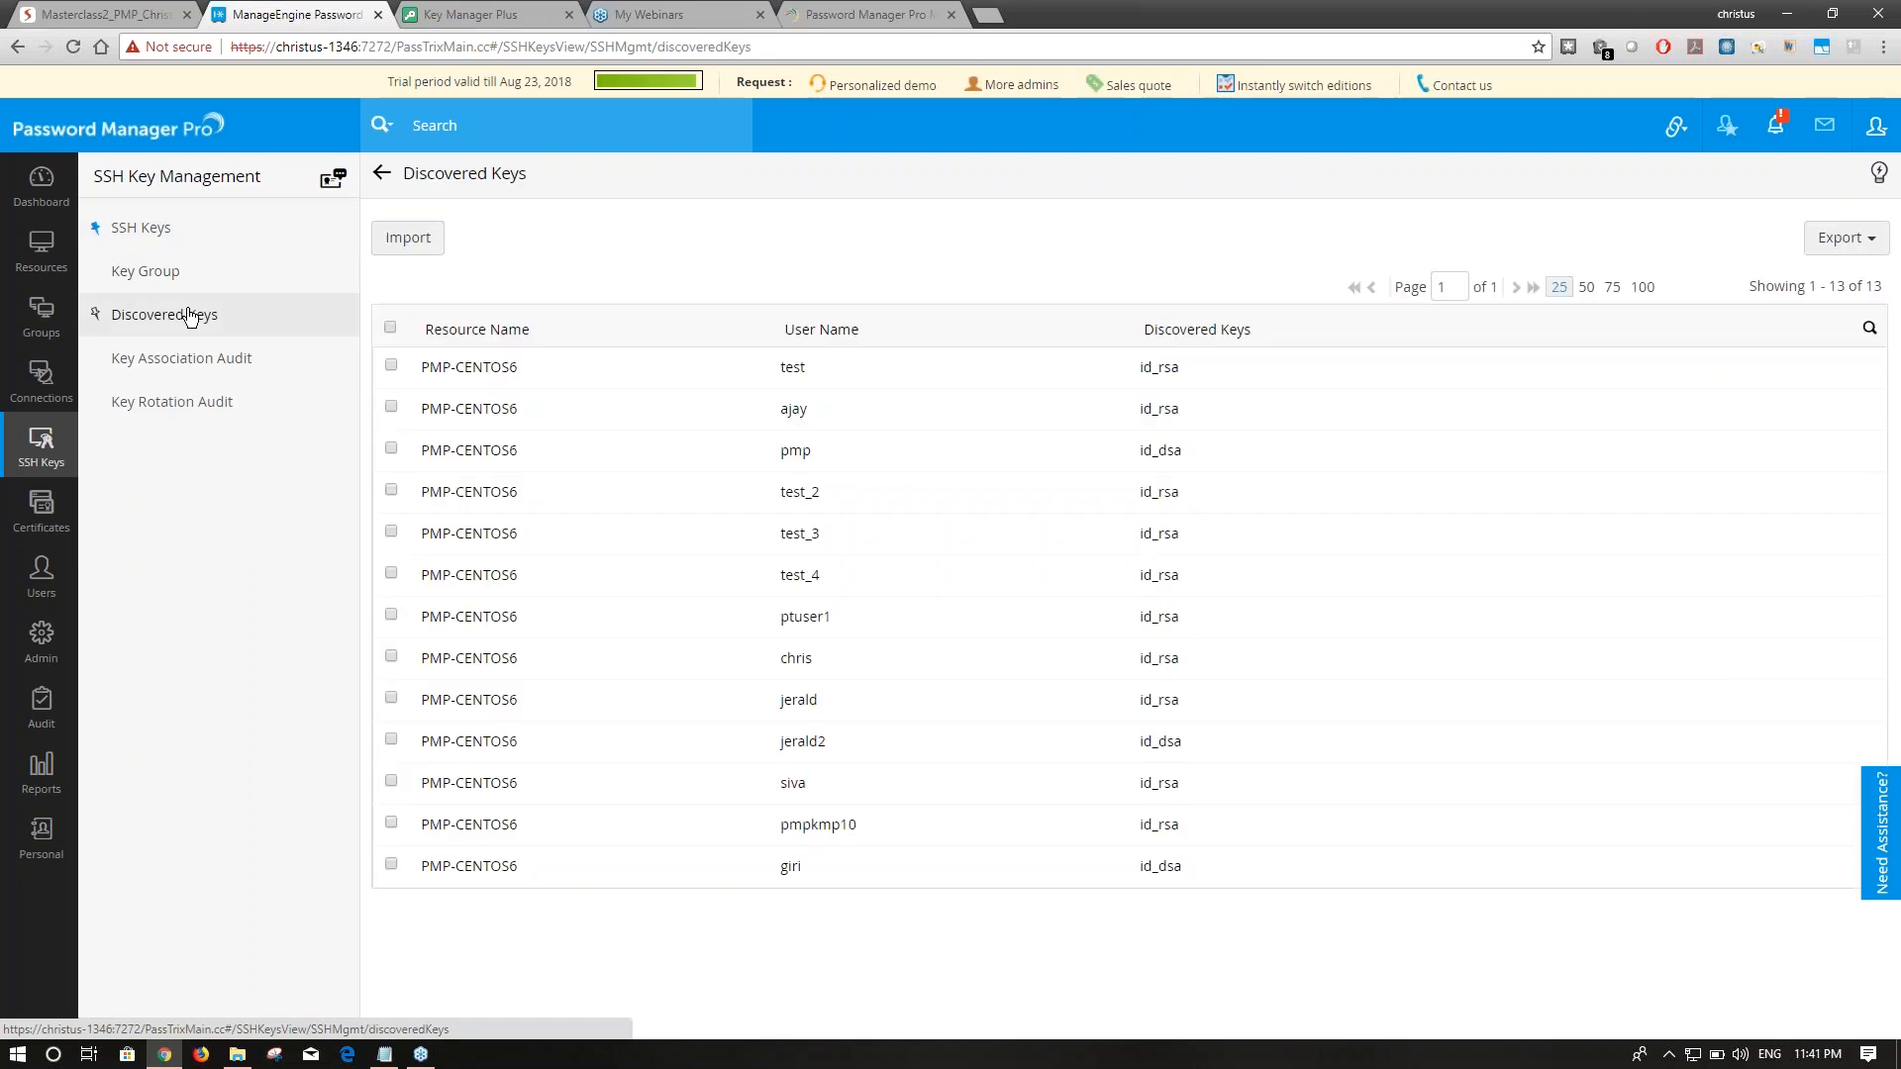
pyautogui.click(177, 235)
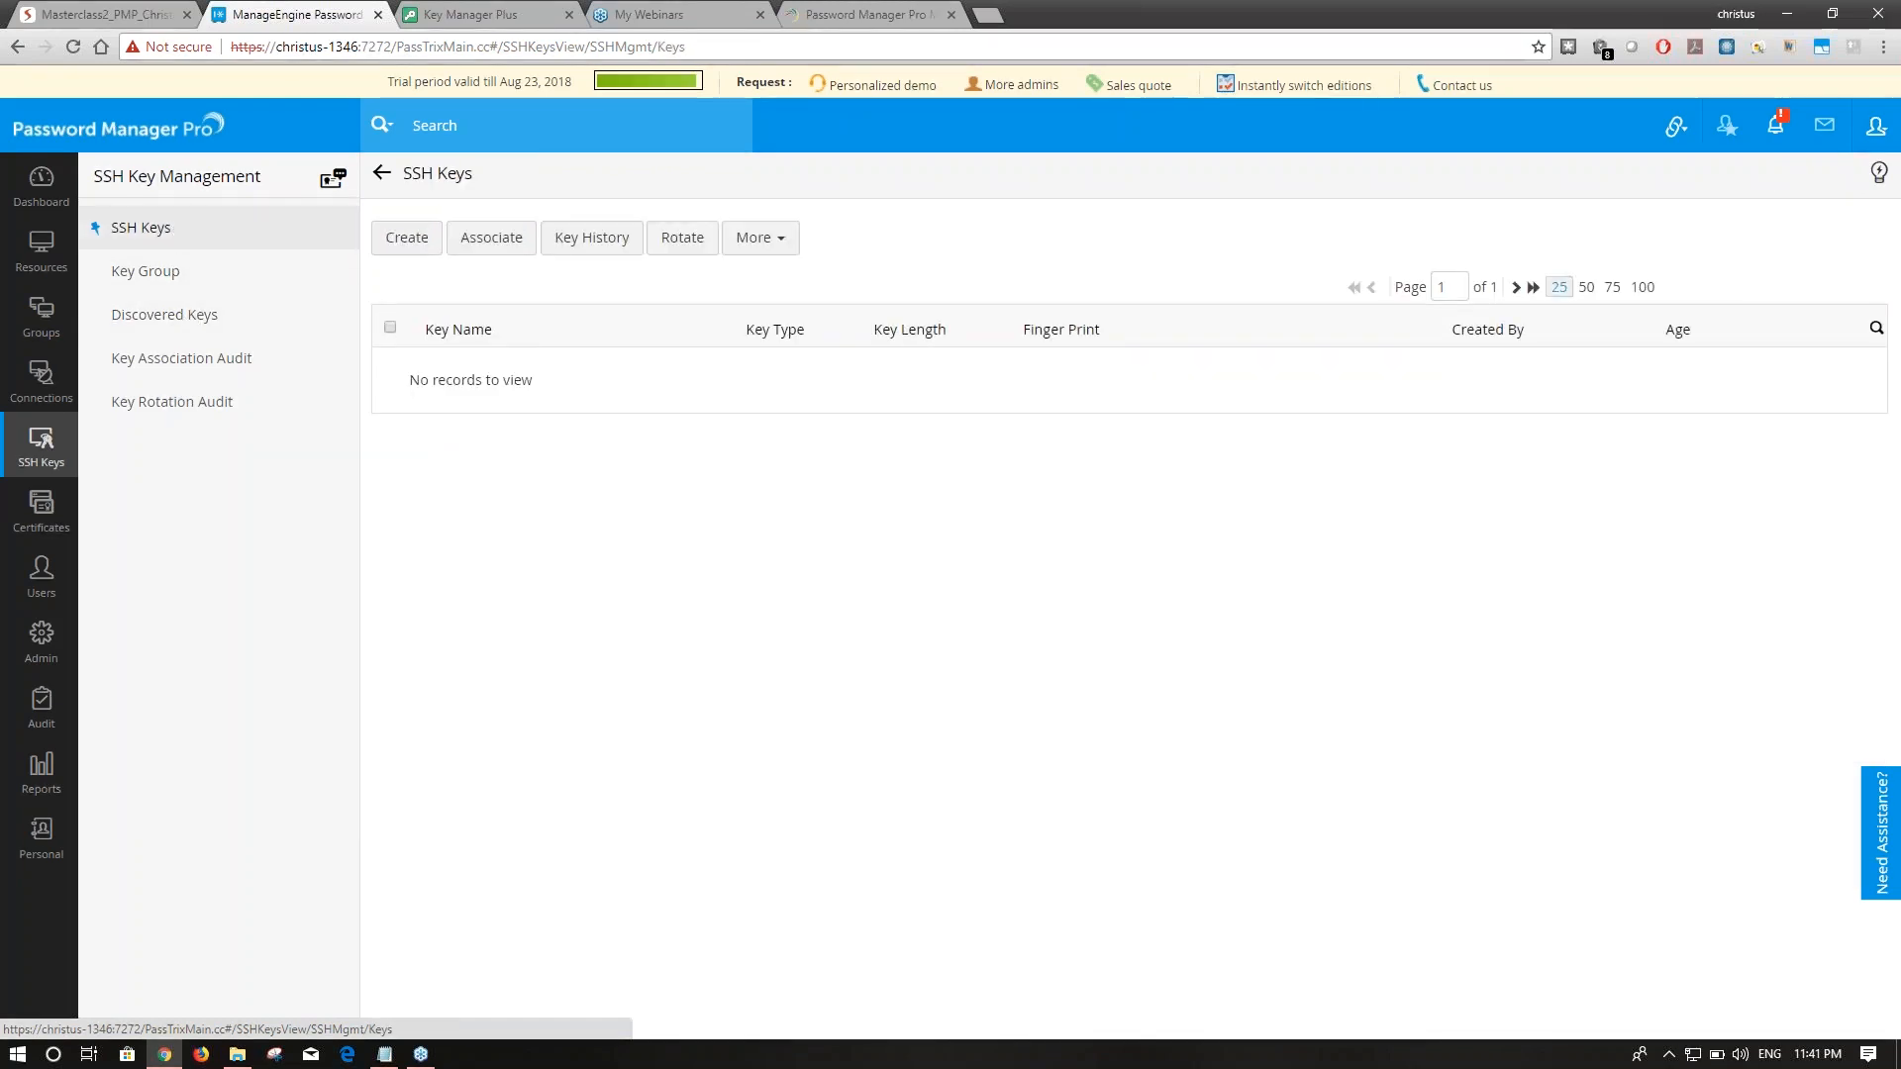
pyautogui.click(173, 331)
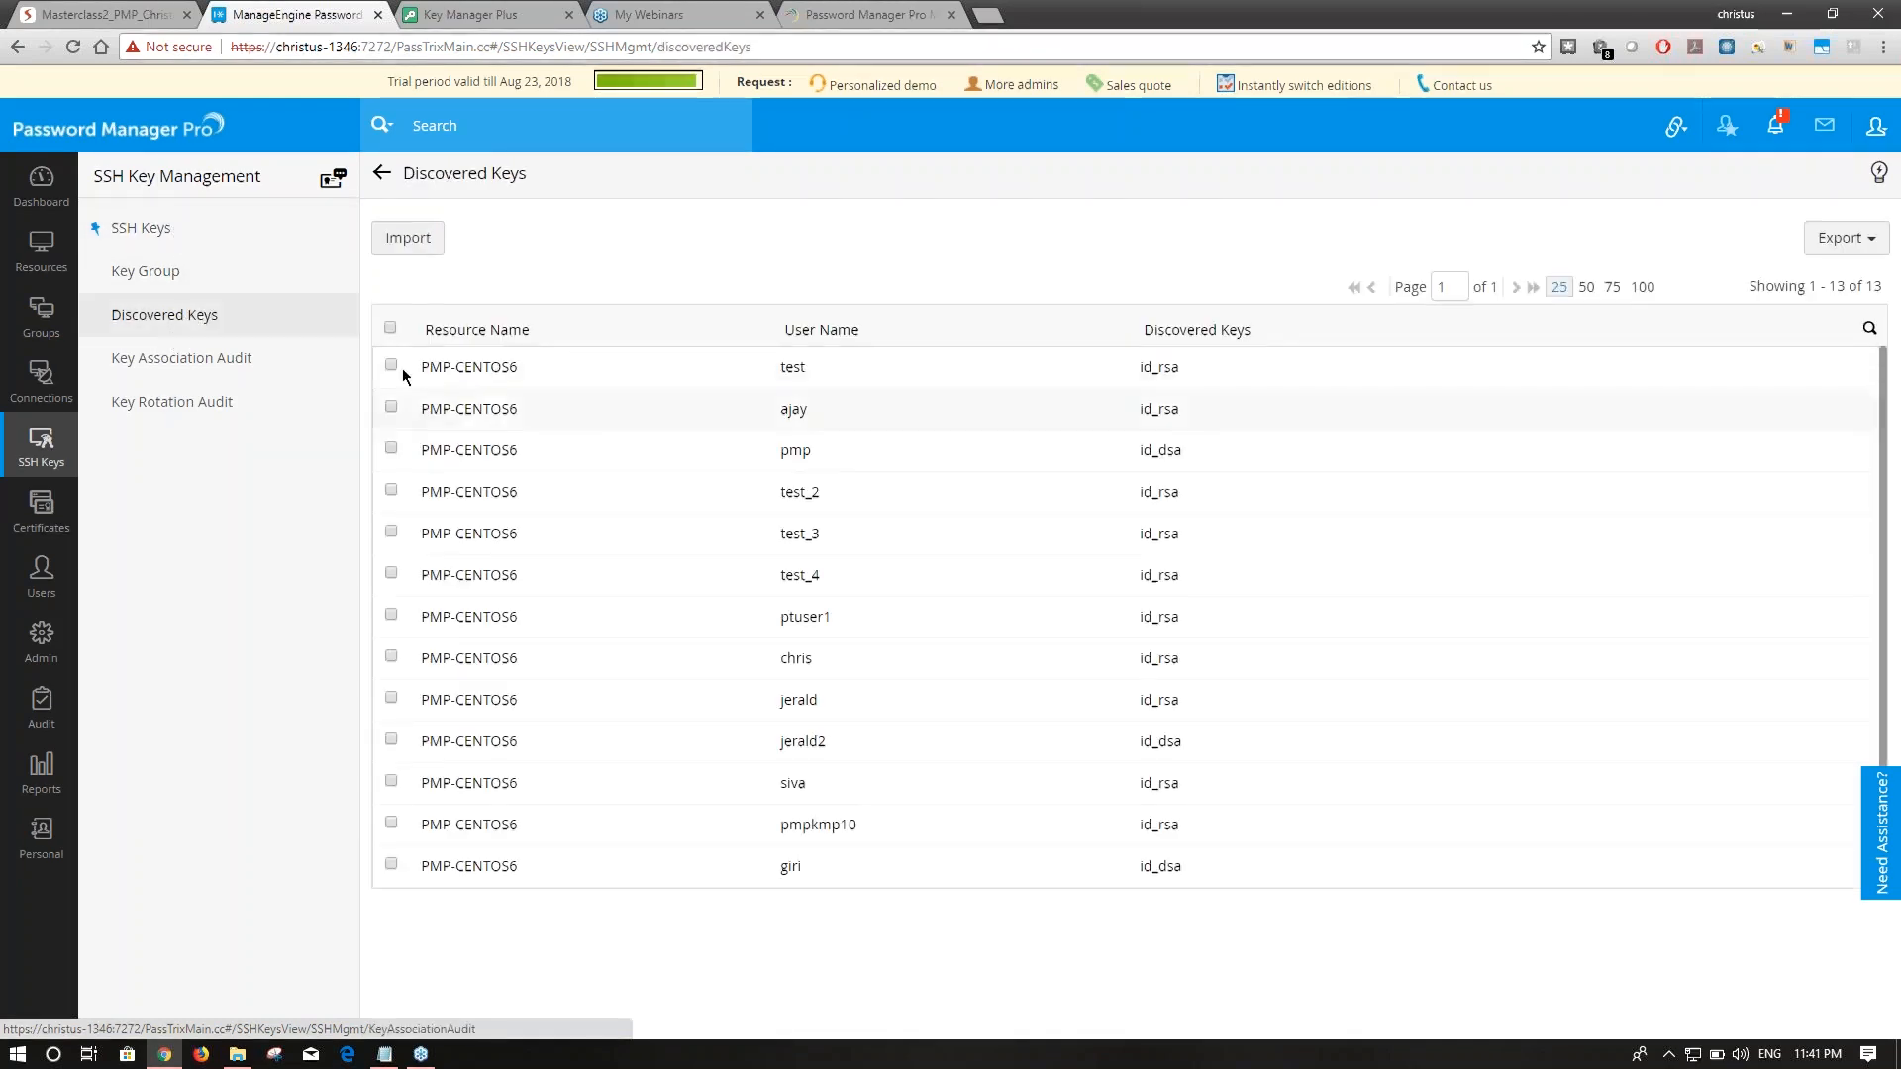
# Import all discovered keys, then check SSH Keys, Key Association Audit and the slides.
pyautogui.click(390, 327)
pyautogui.click(408, 238)
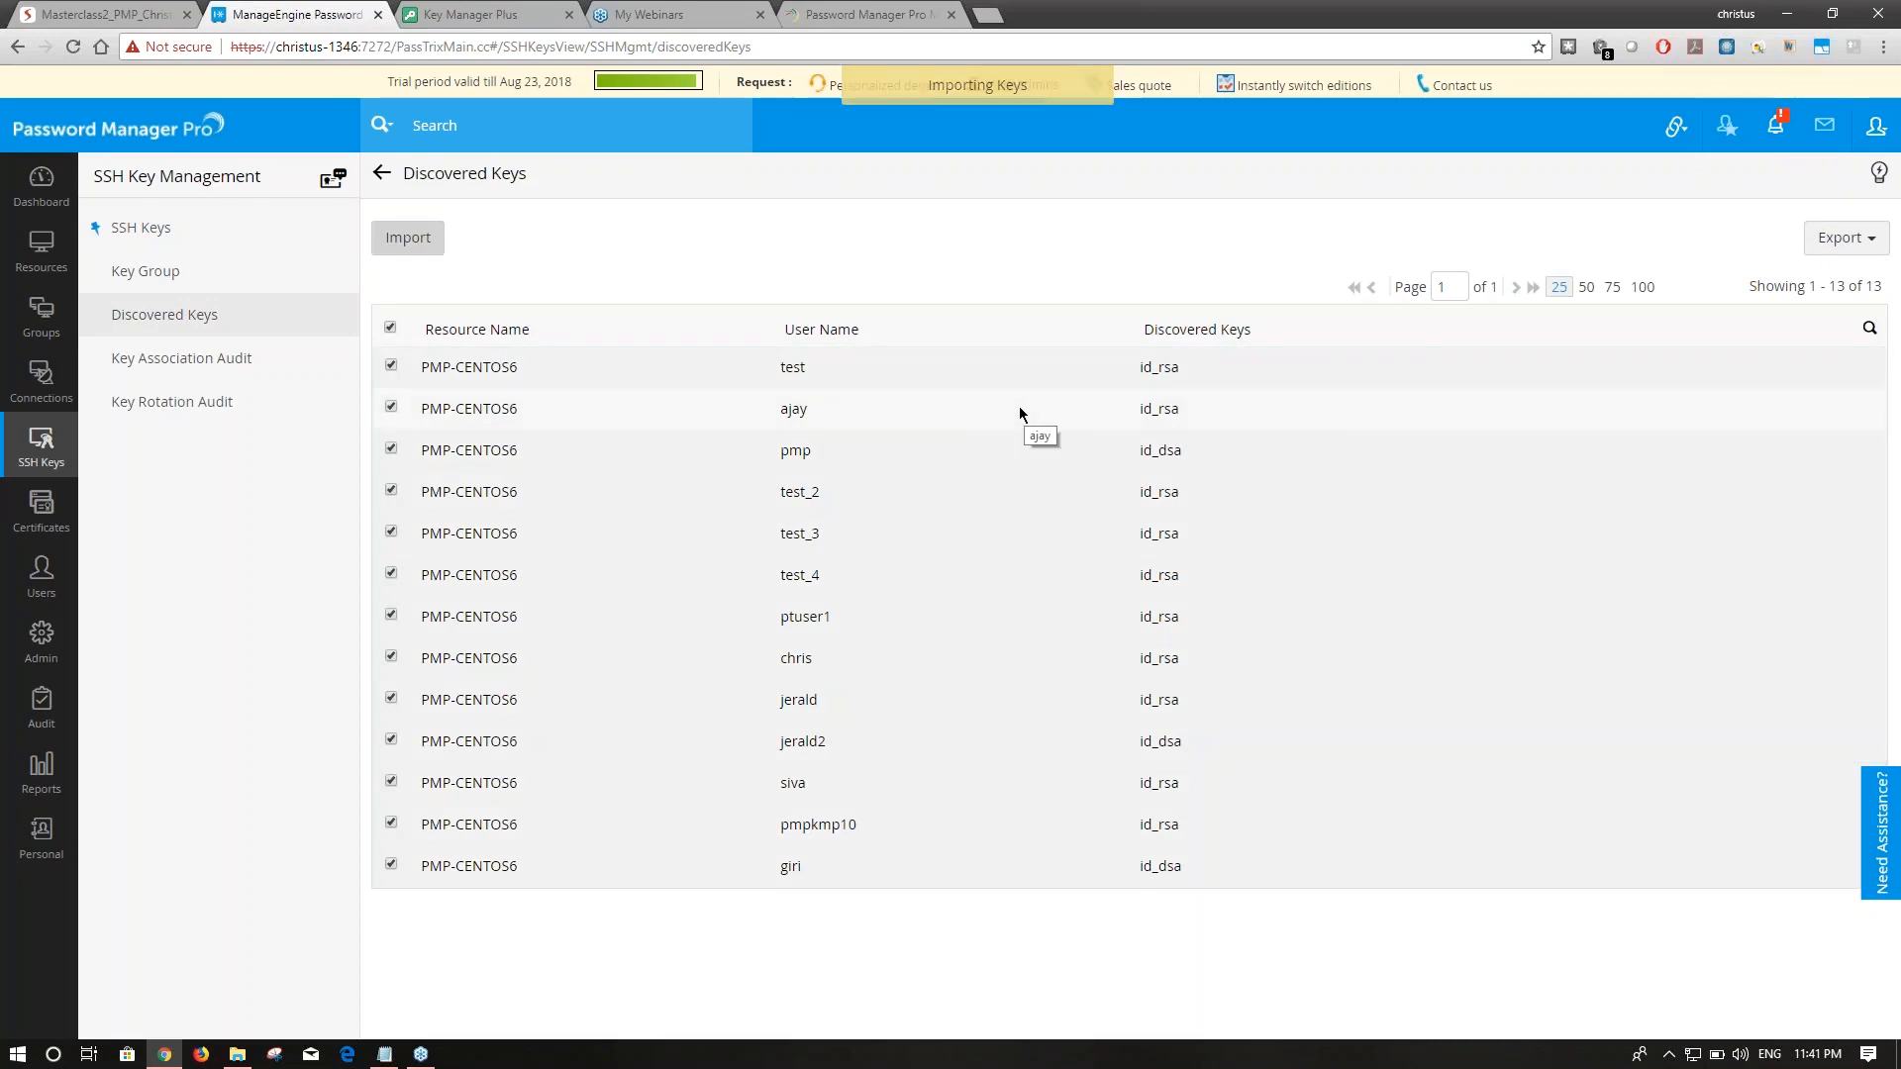
pyautogui.click(159, 230)
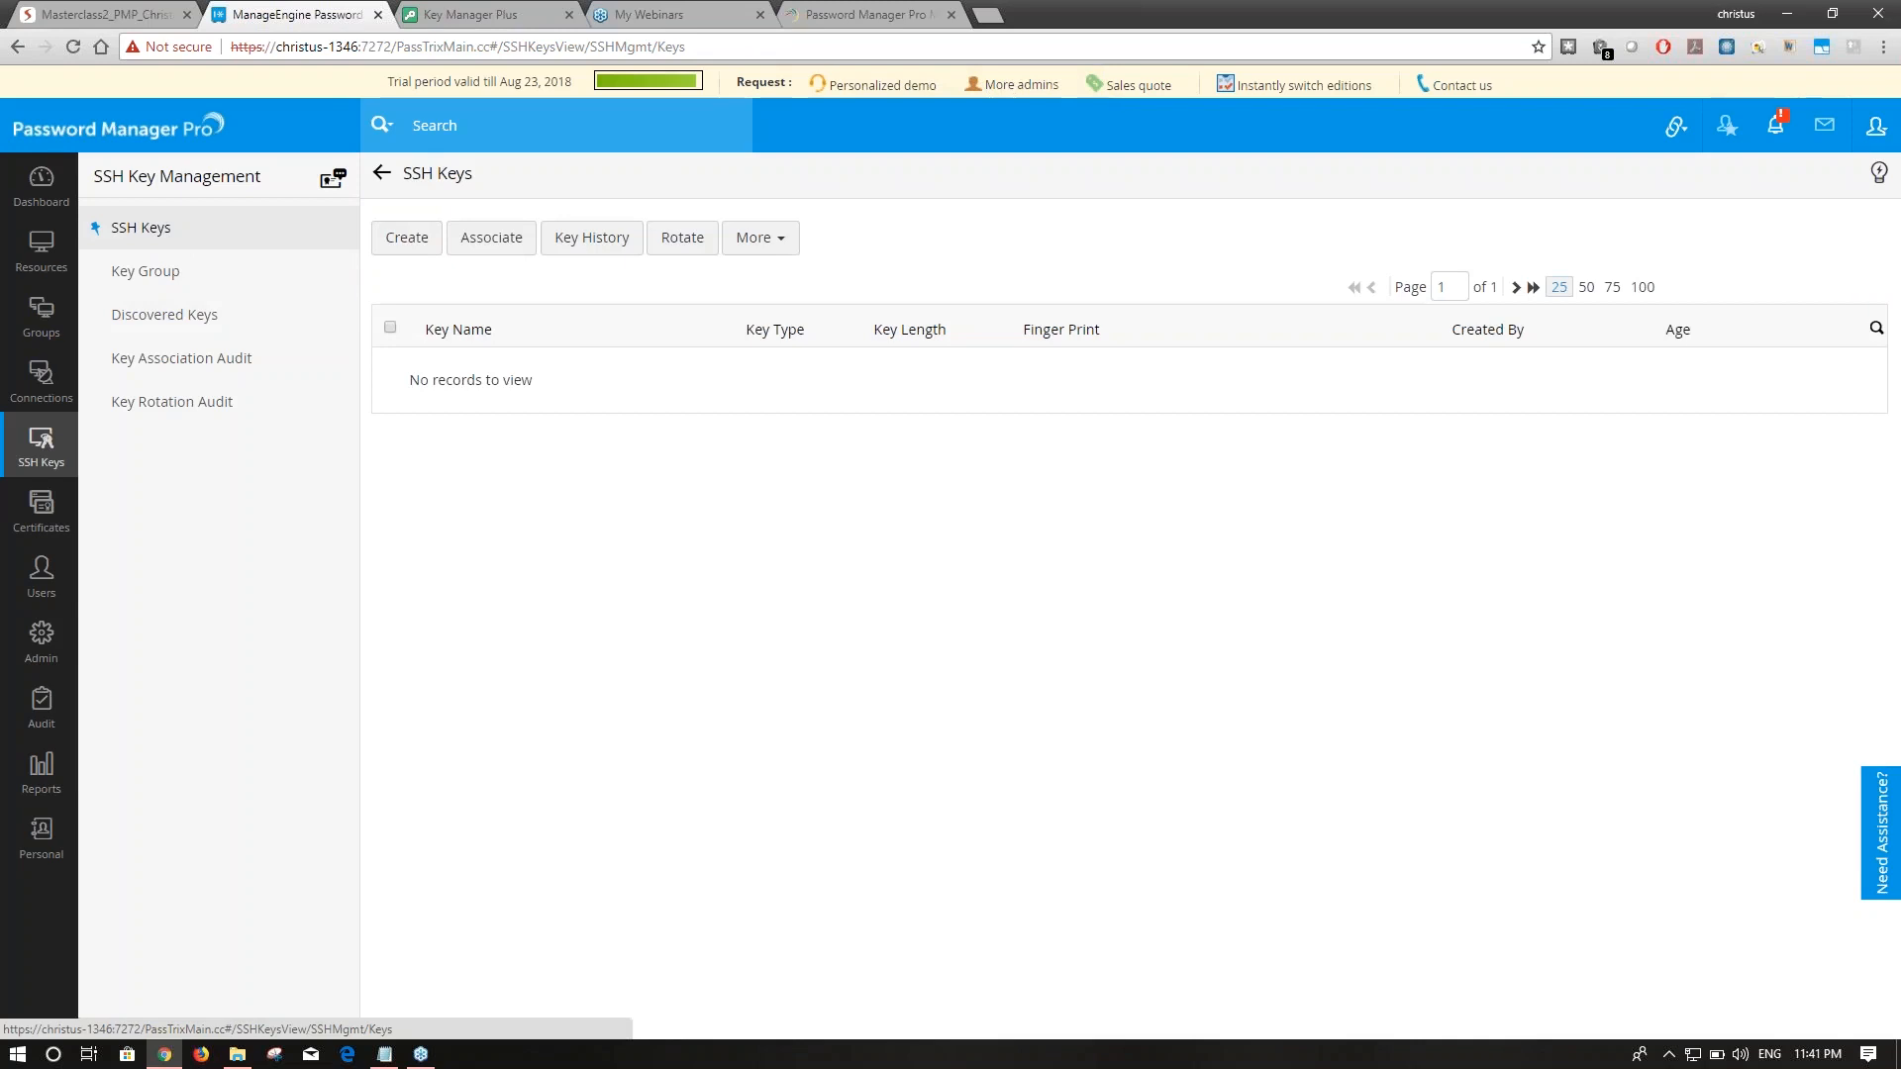
pyautogui.click(157, 358)
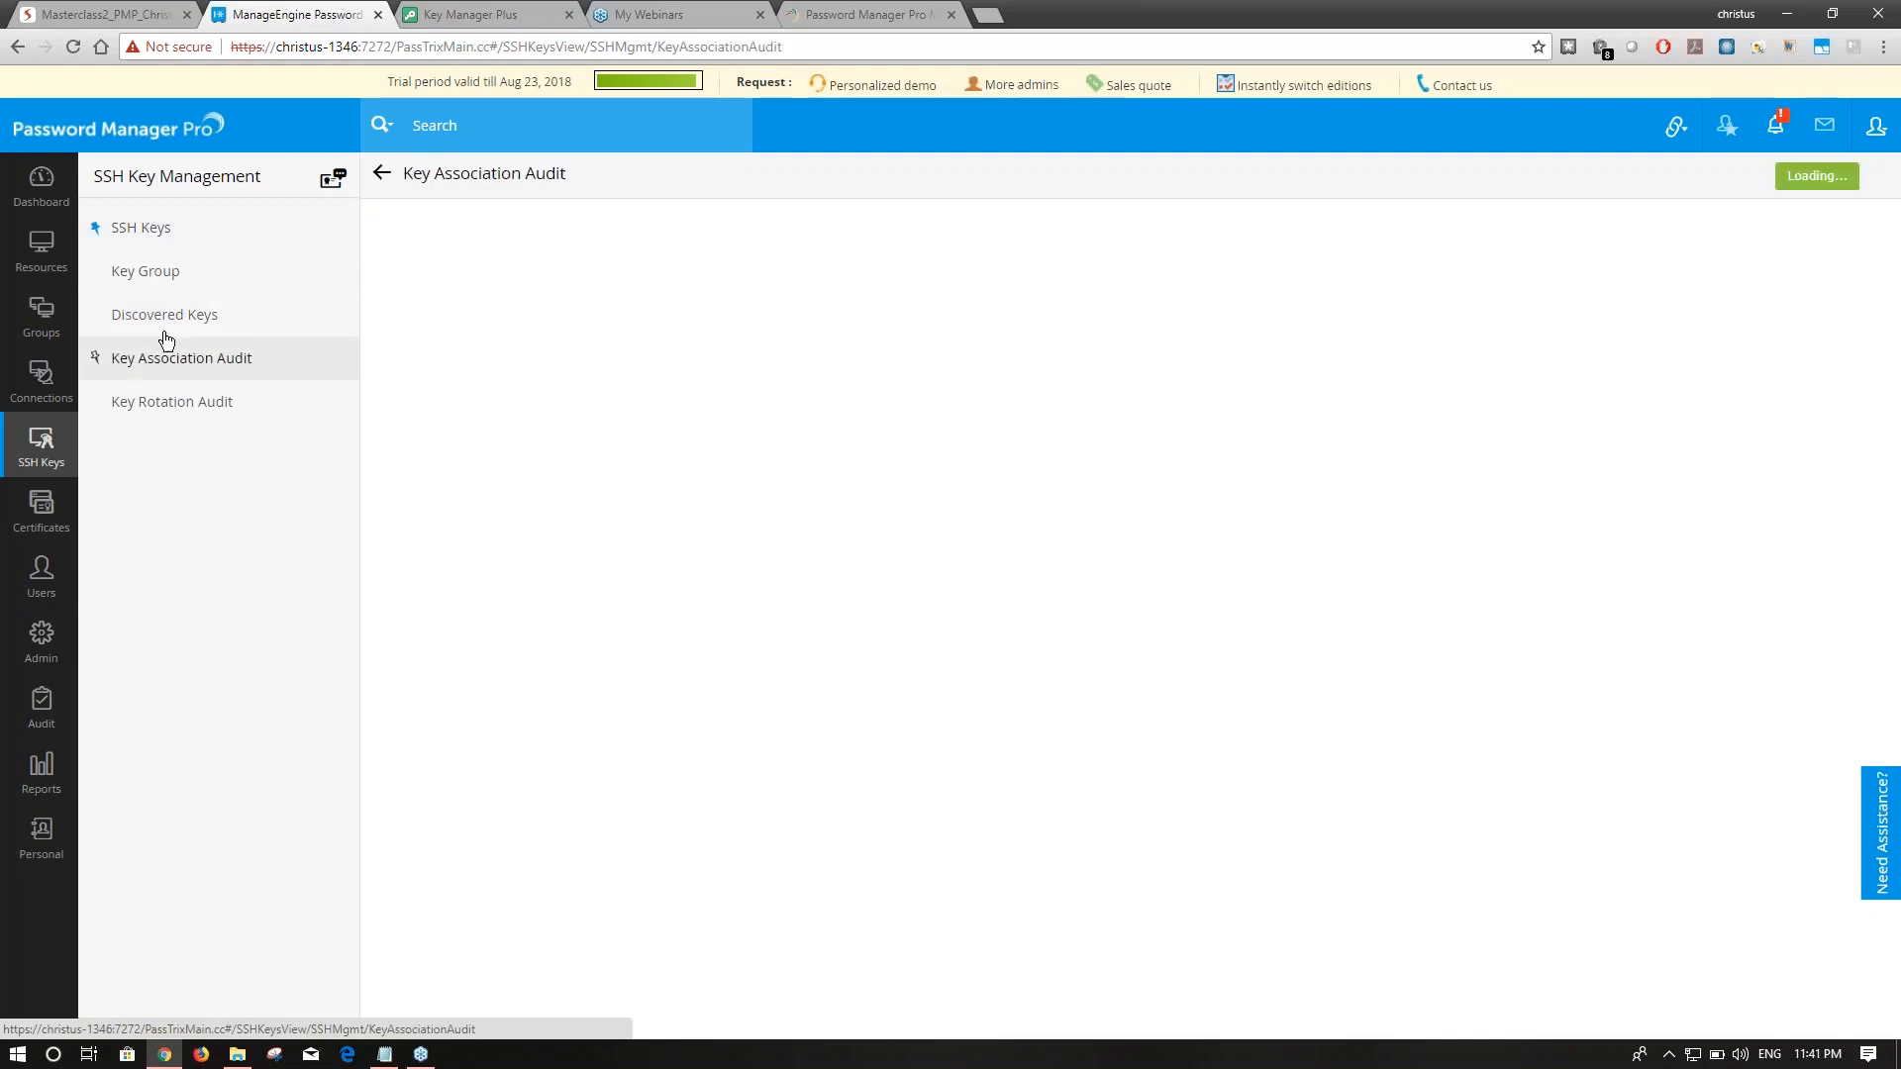
pyautogui.click(170, 228)
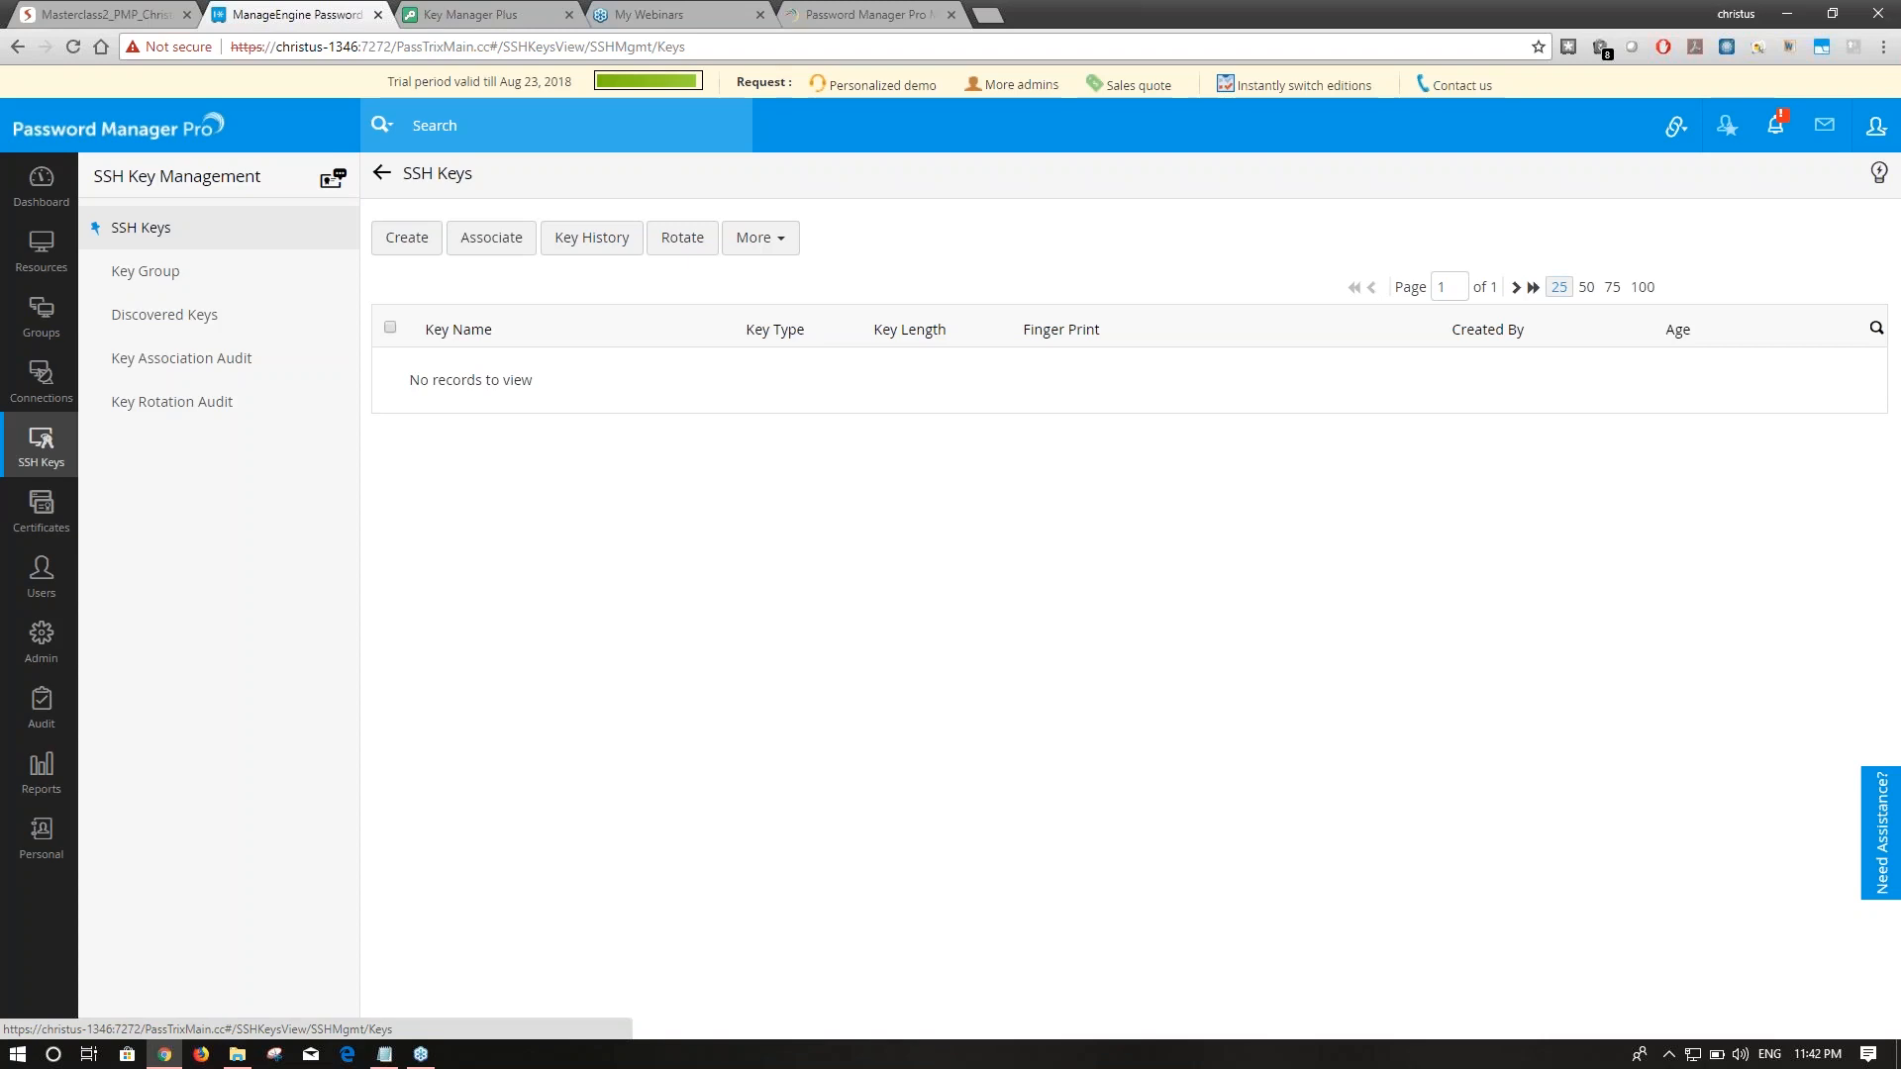
pyautogui.click(90, 10)
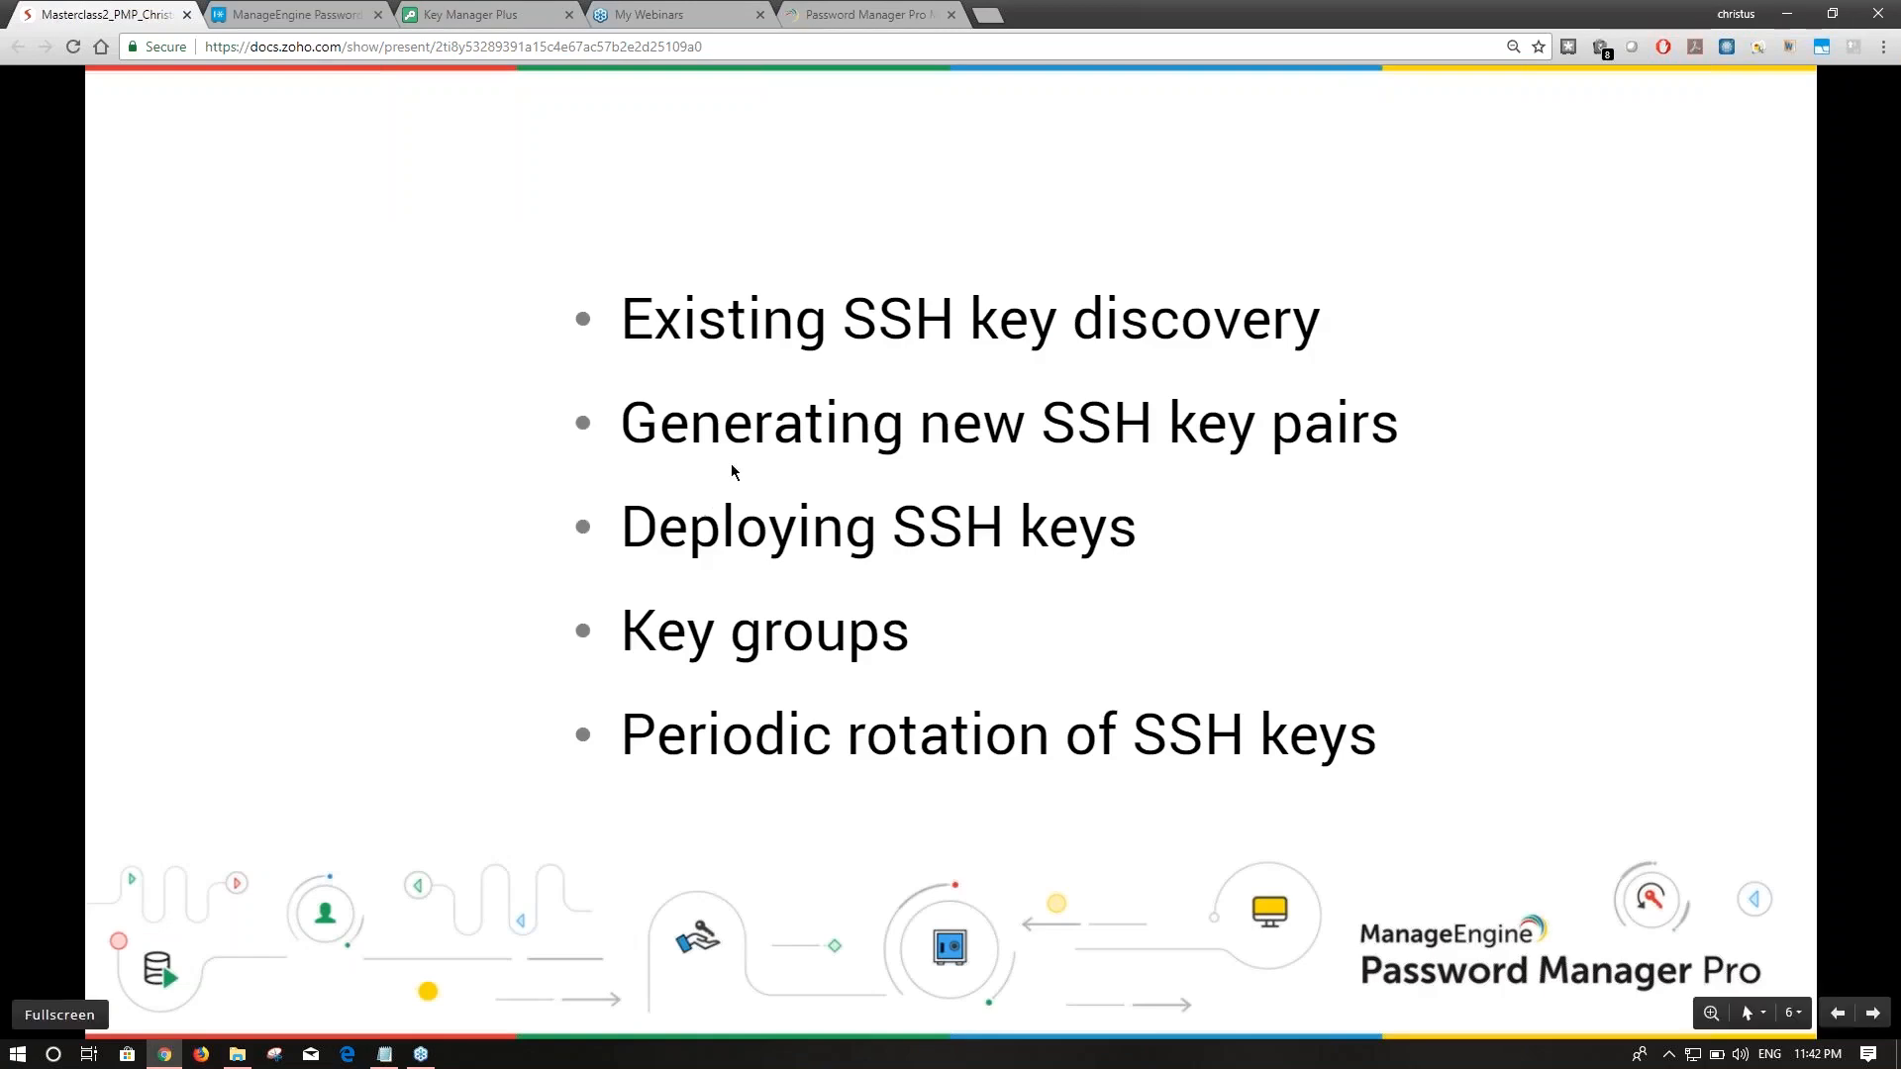
pyautogui.click(297, 15)
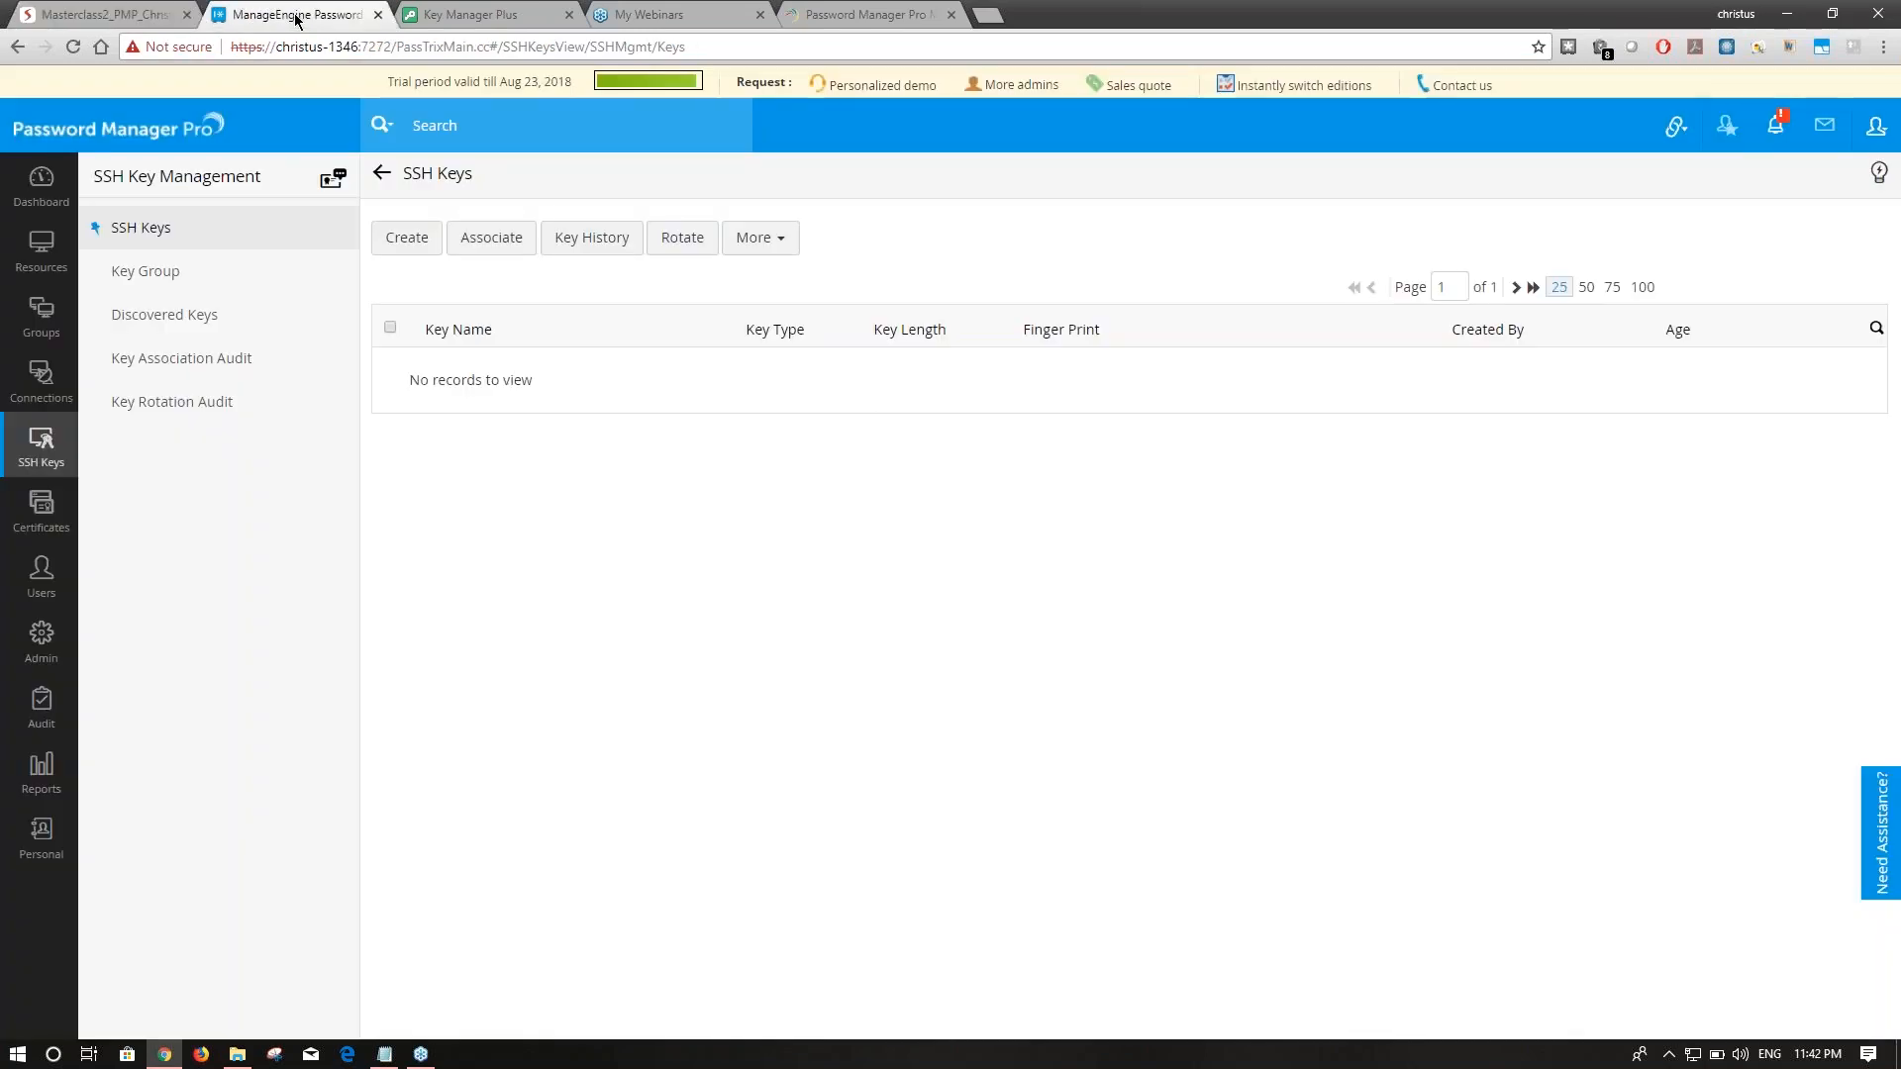
# Check the remaining discovered keys, then view the 11 imported keys under SSH Keys.
pyautogui.click(234, 317)
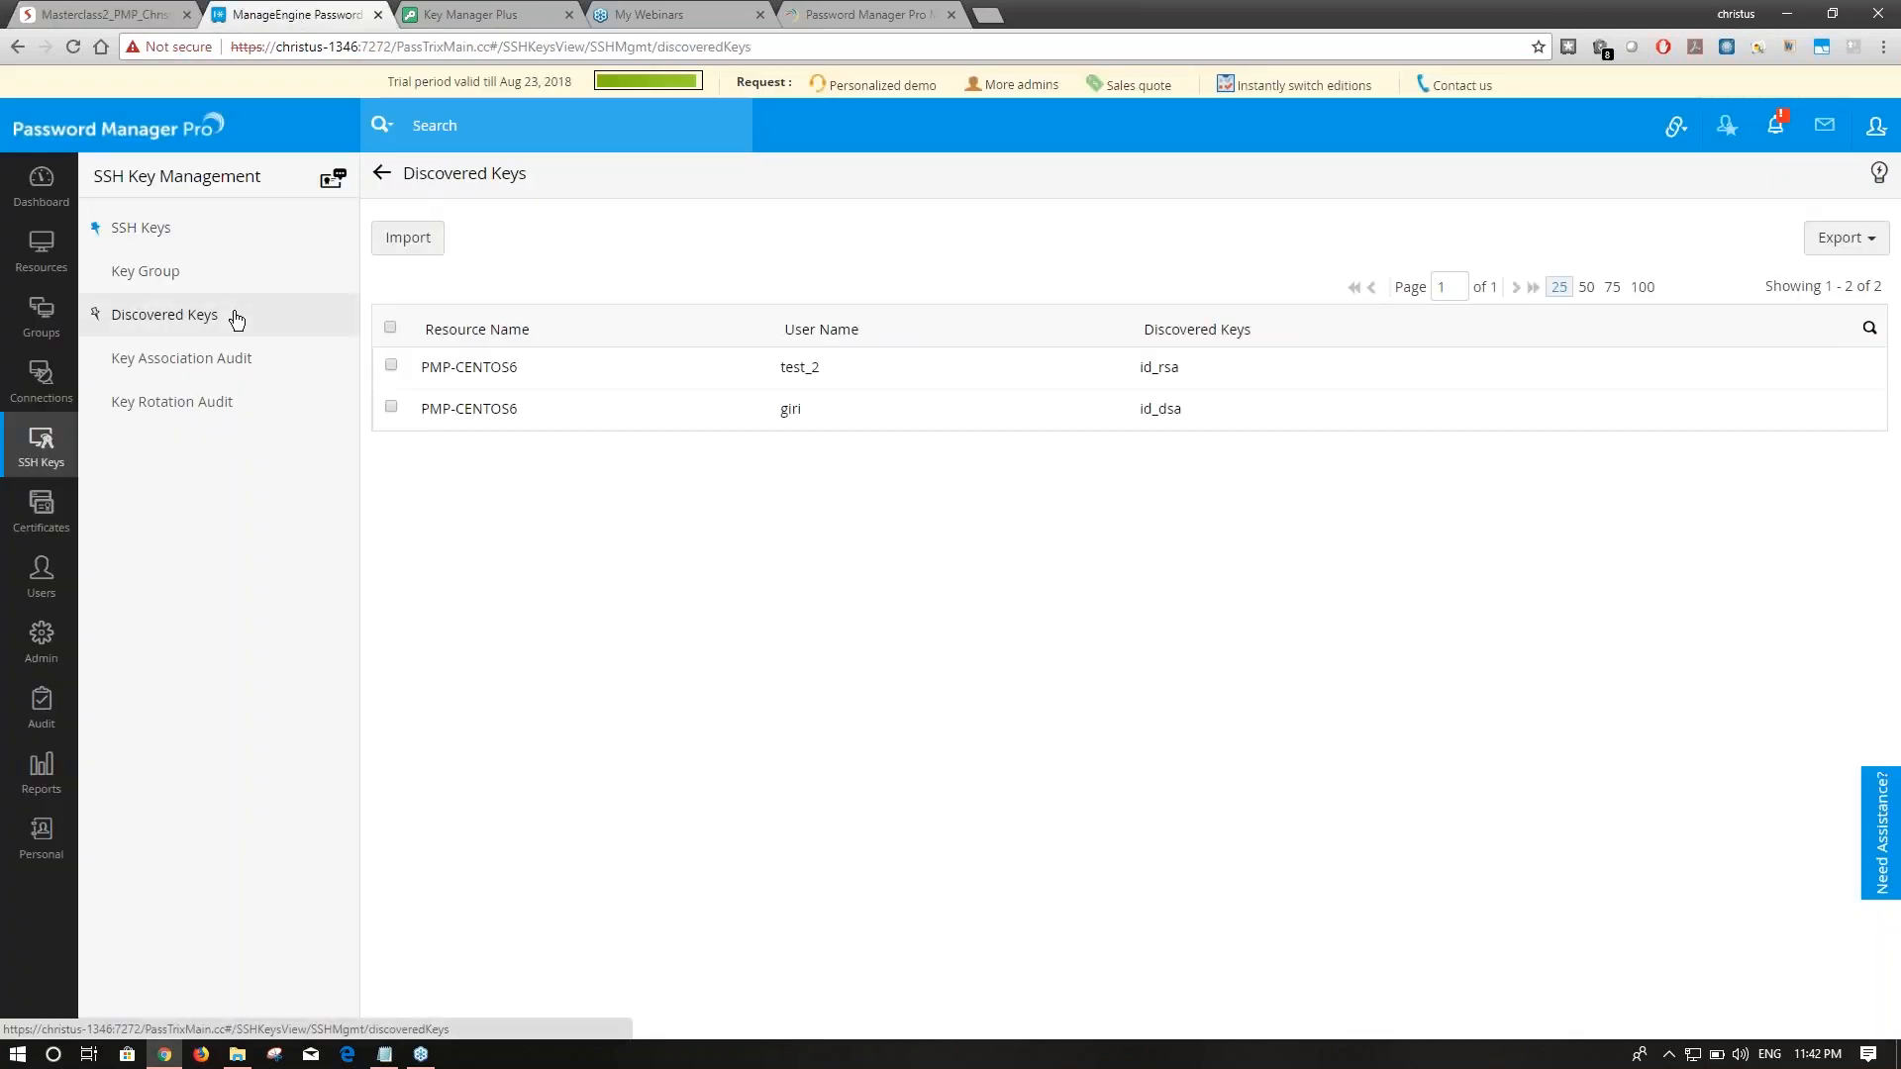
pyautogui.click(157, 226)
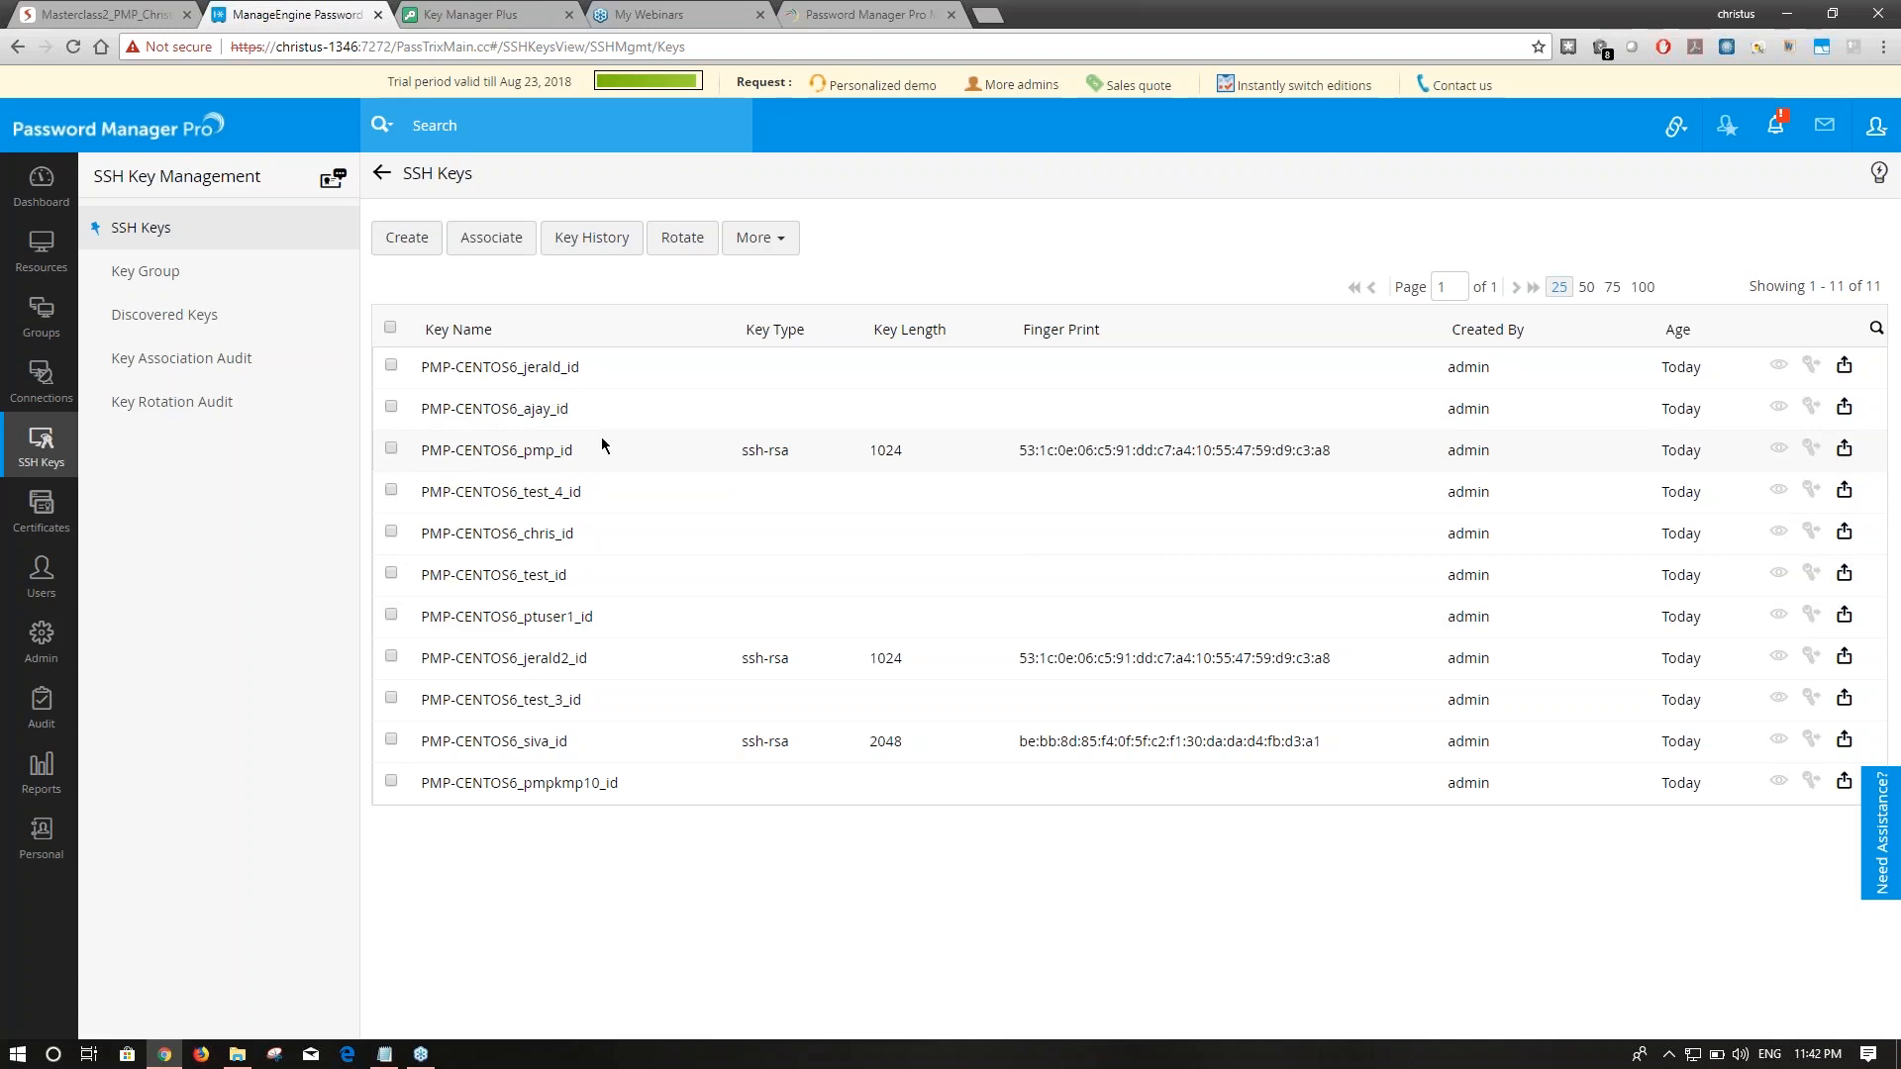
# Create SSH2_RSA 1024-bit key test3_pmp with a passphrase and comment 'testing', then mark it.
pyautogui.click(407, 256)
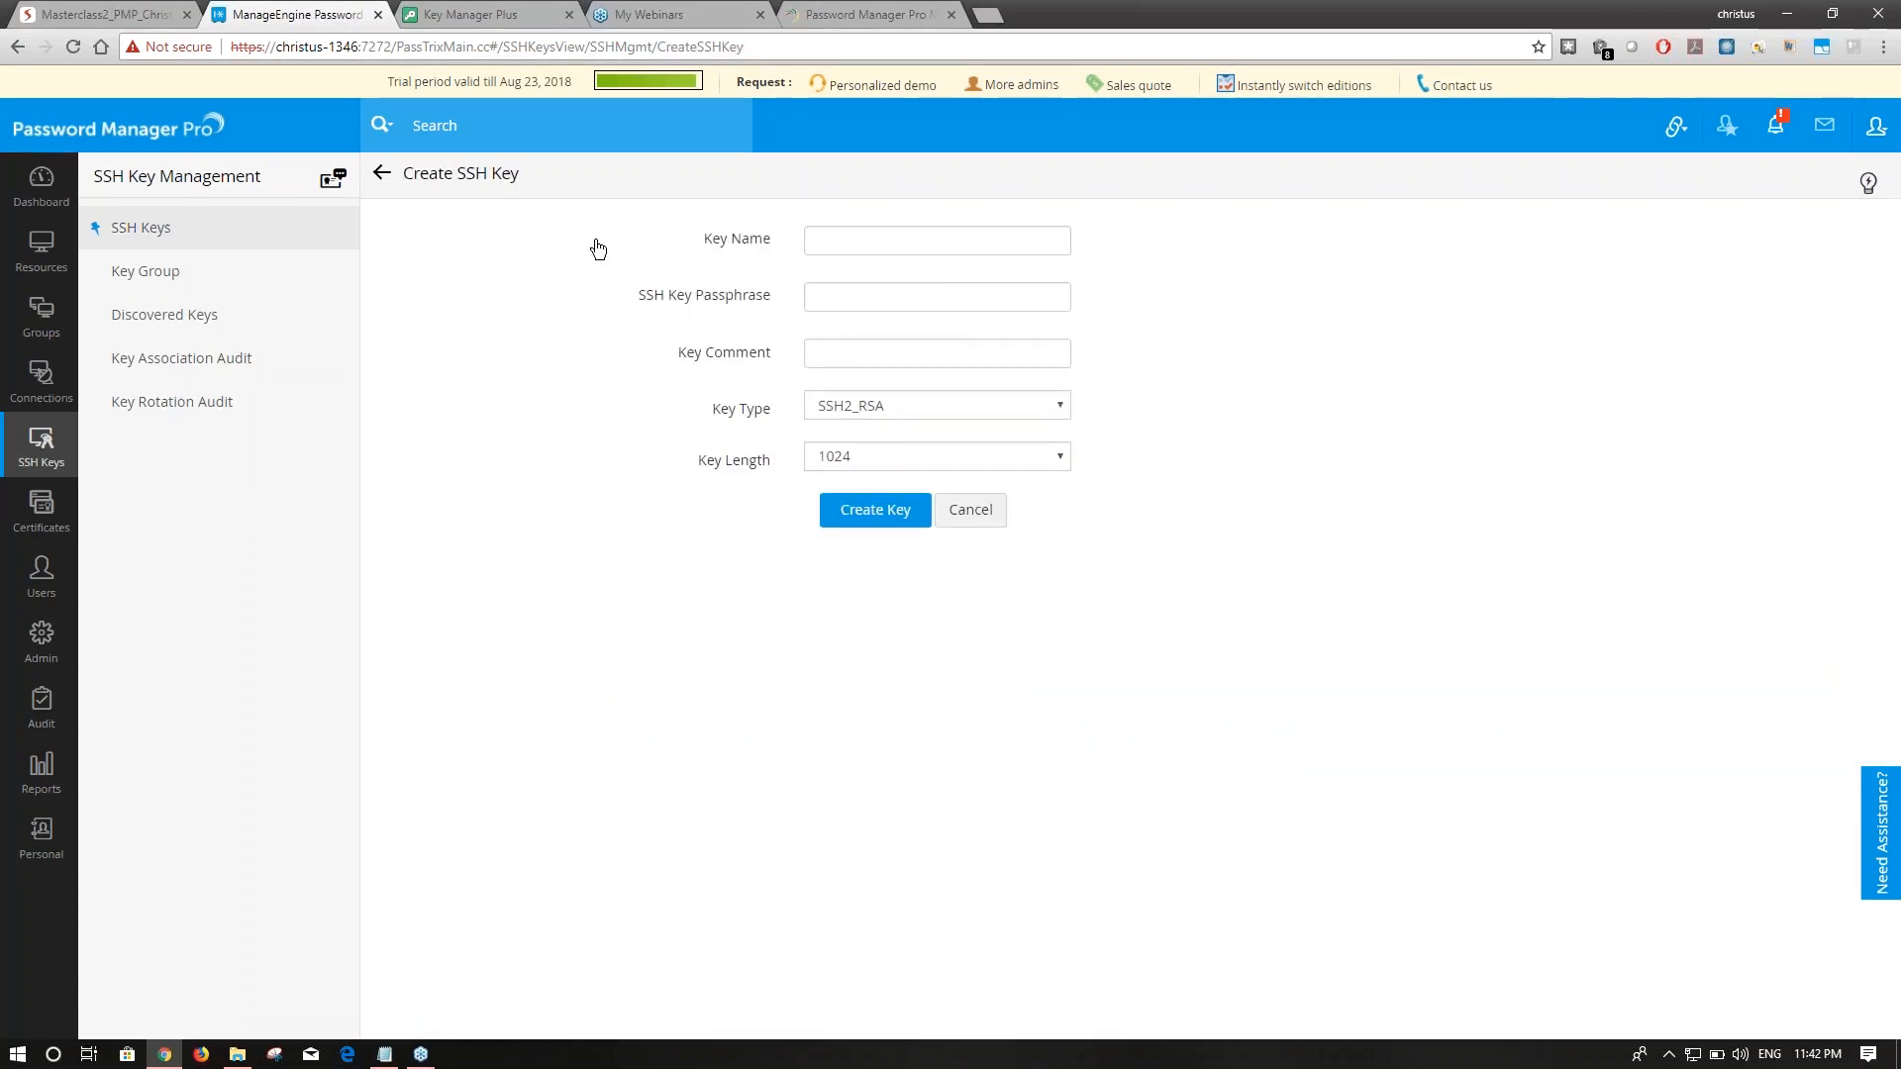
pyautogui.click(827, 239)
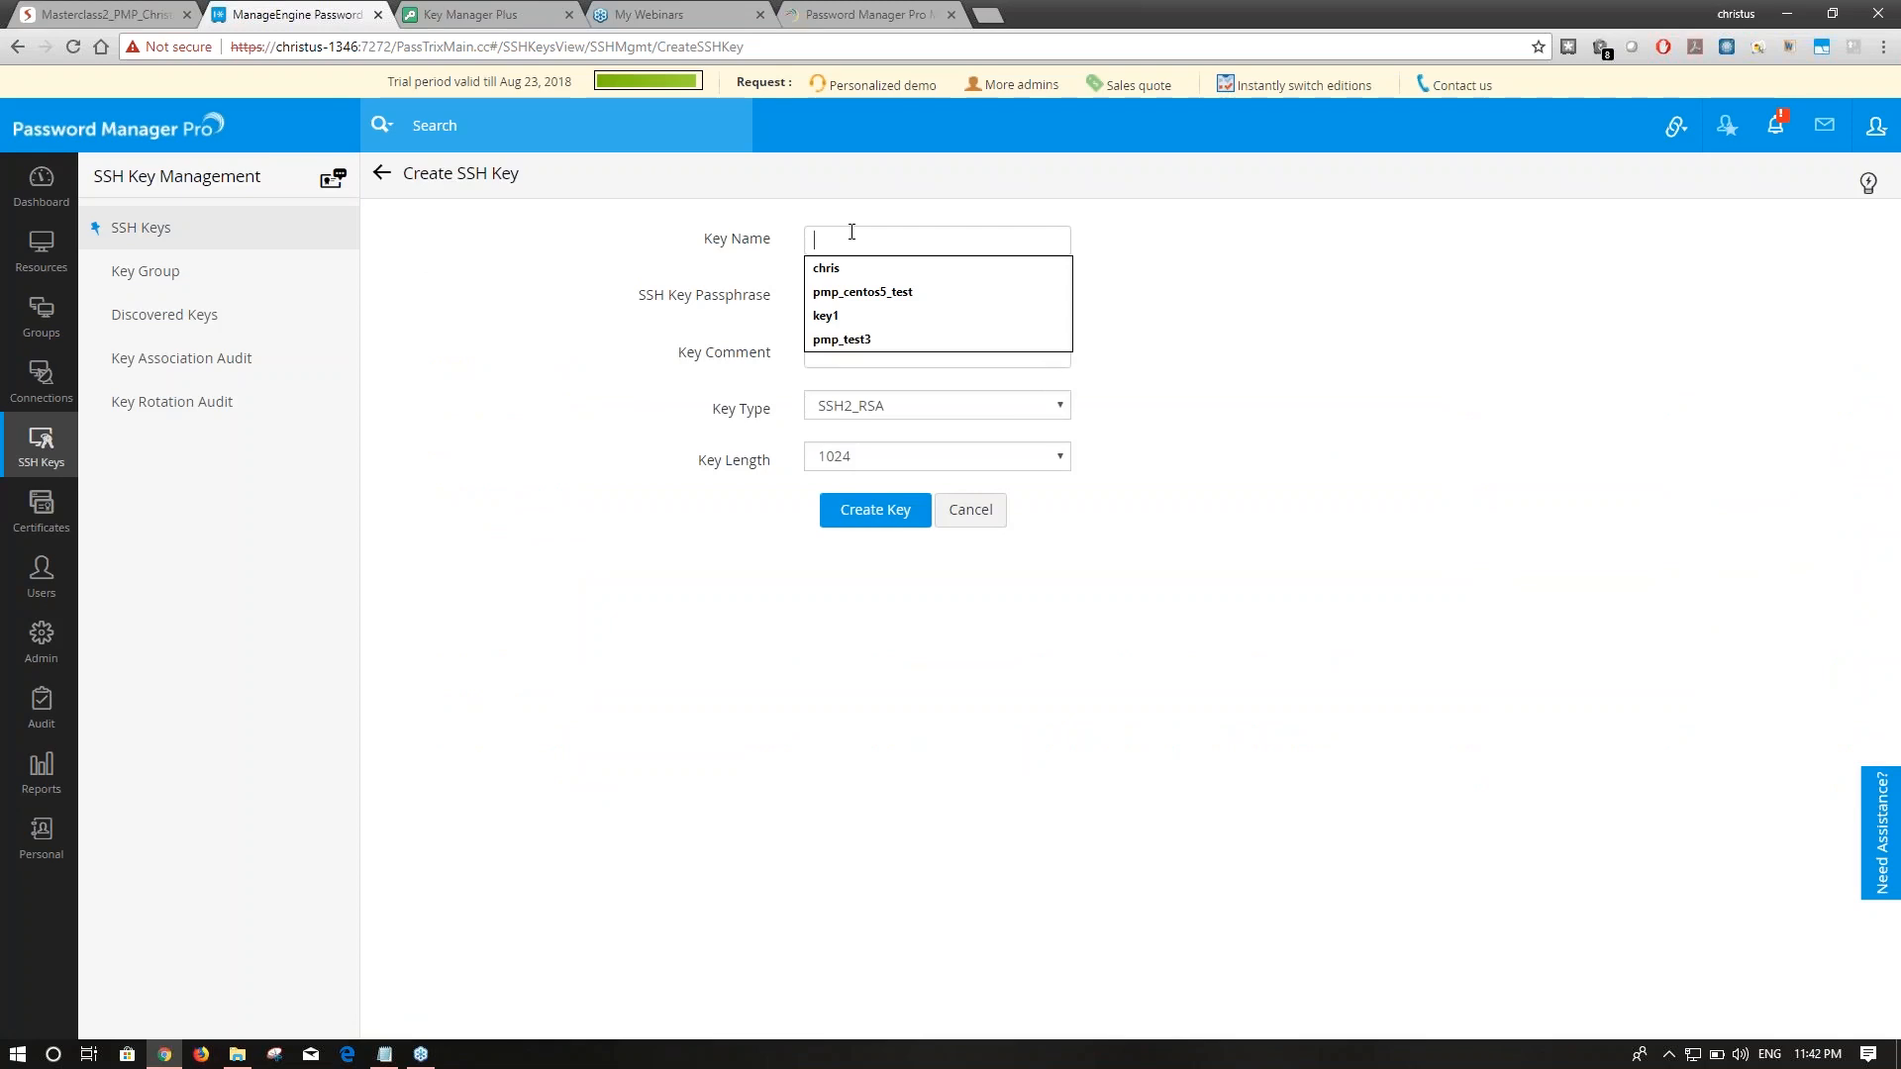
pyautogui.write('test3')
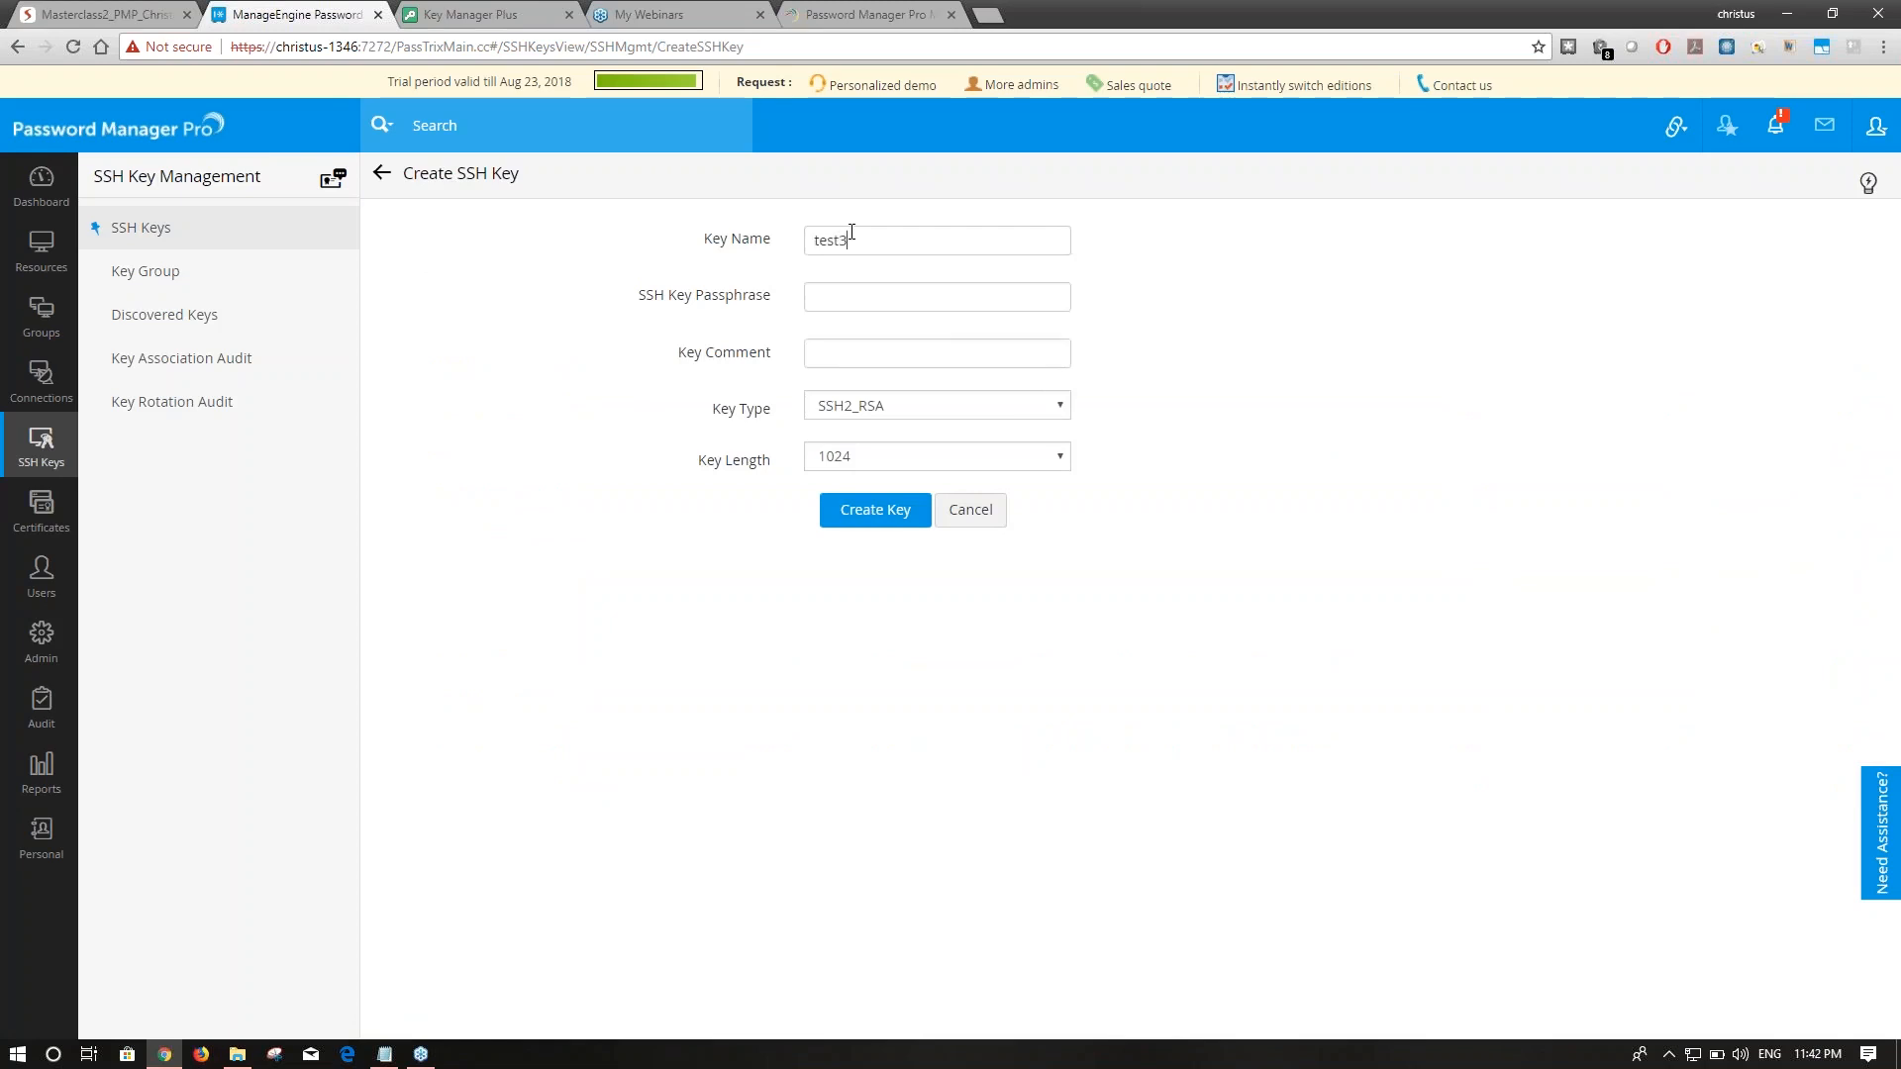
pyautogui.write('_pmp')
pyautogui.click(824, 298)
pyautogui.write('•••••••')
pyautogui.click(864, 359)
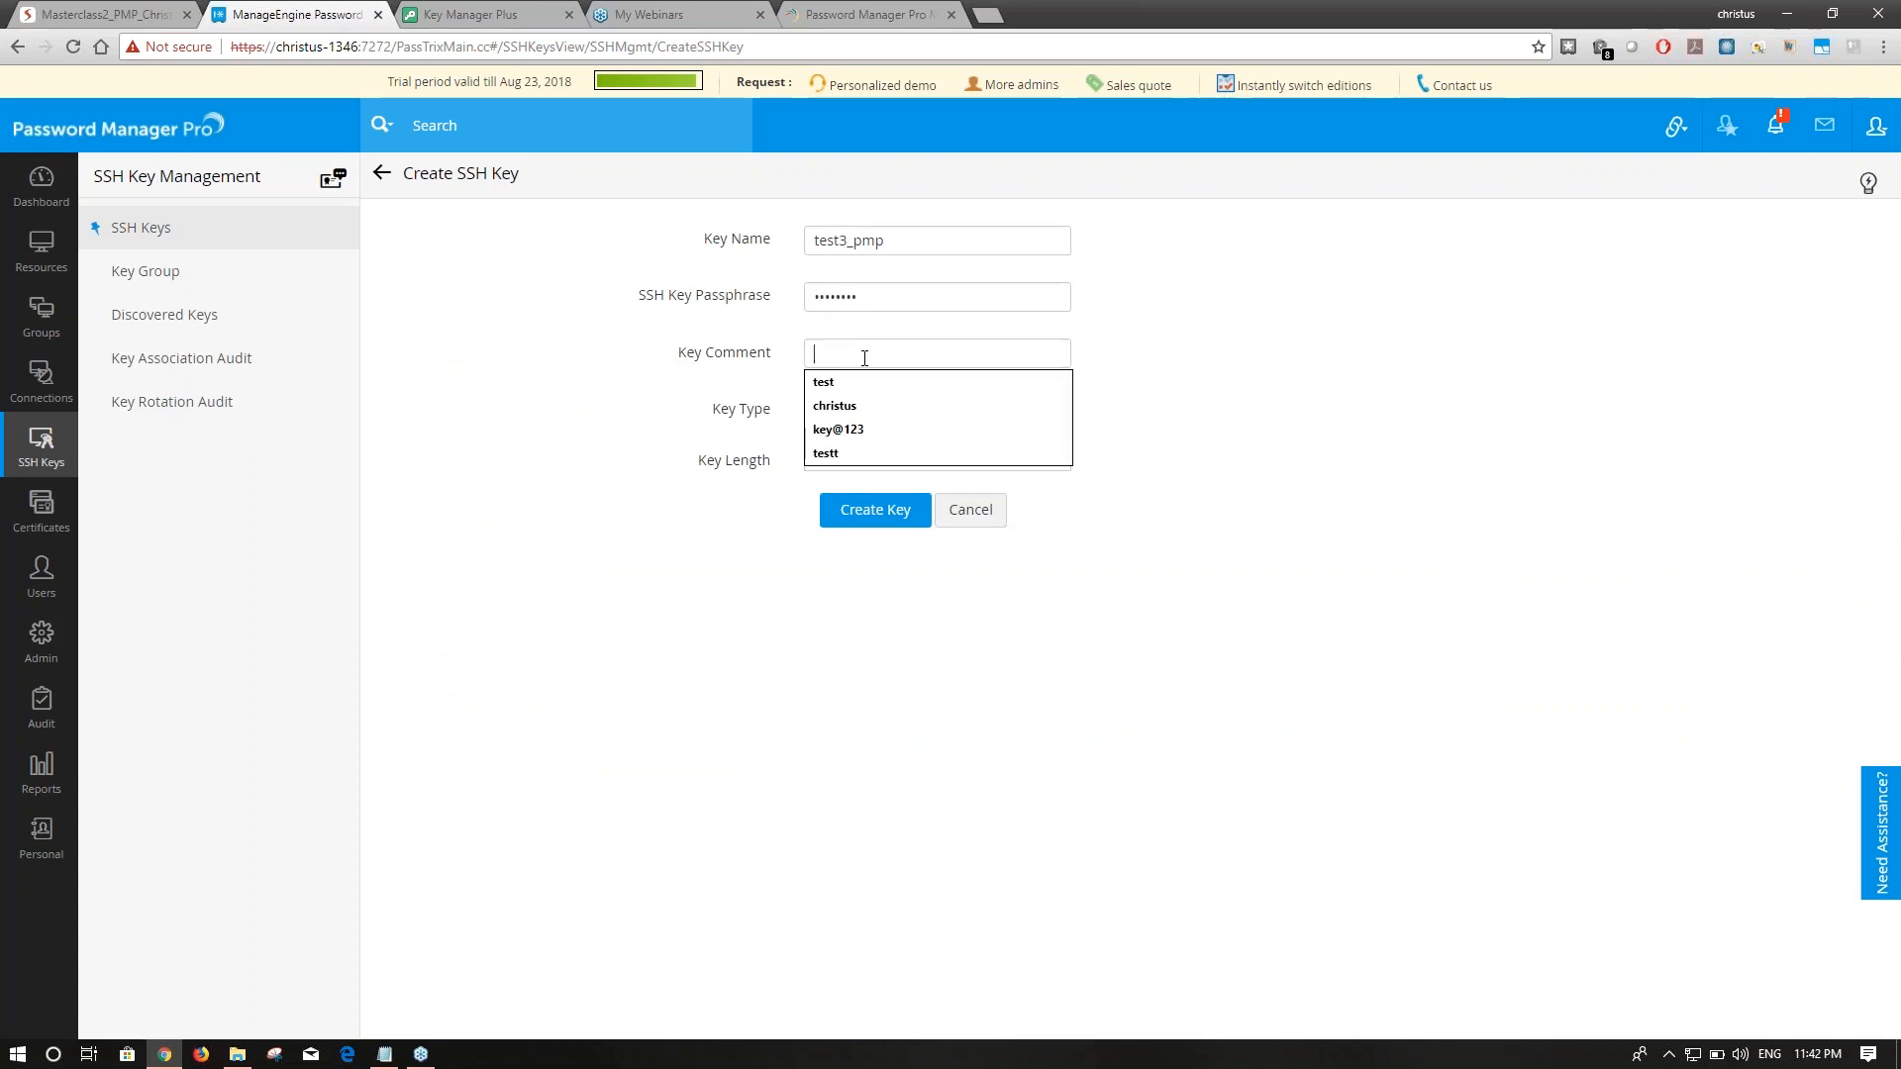
pyautogui.write('testin')
pyautogui.write('g')
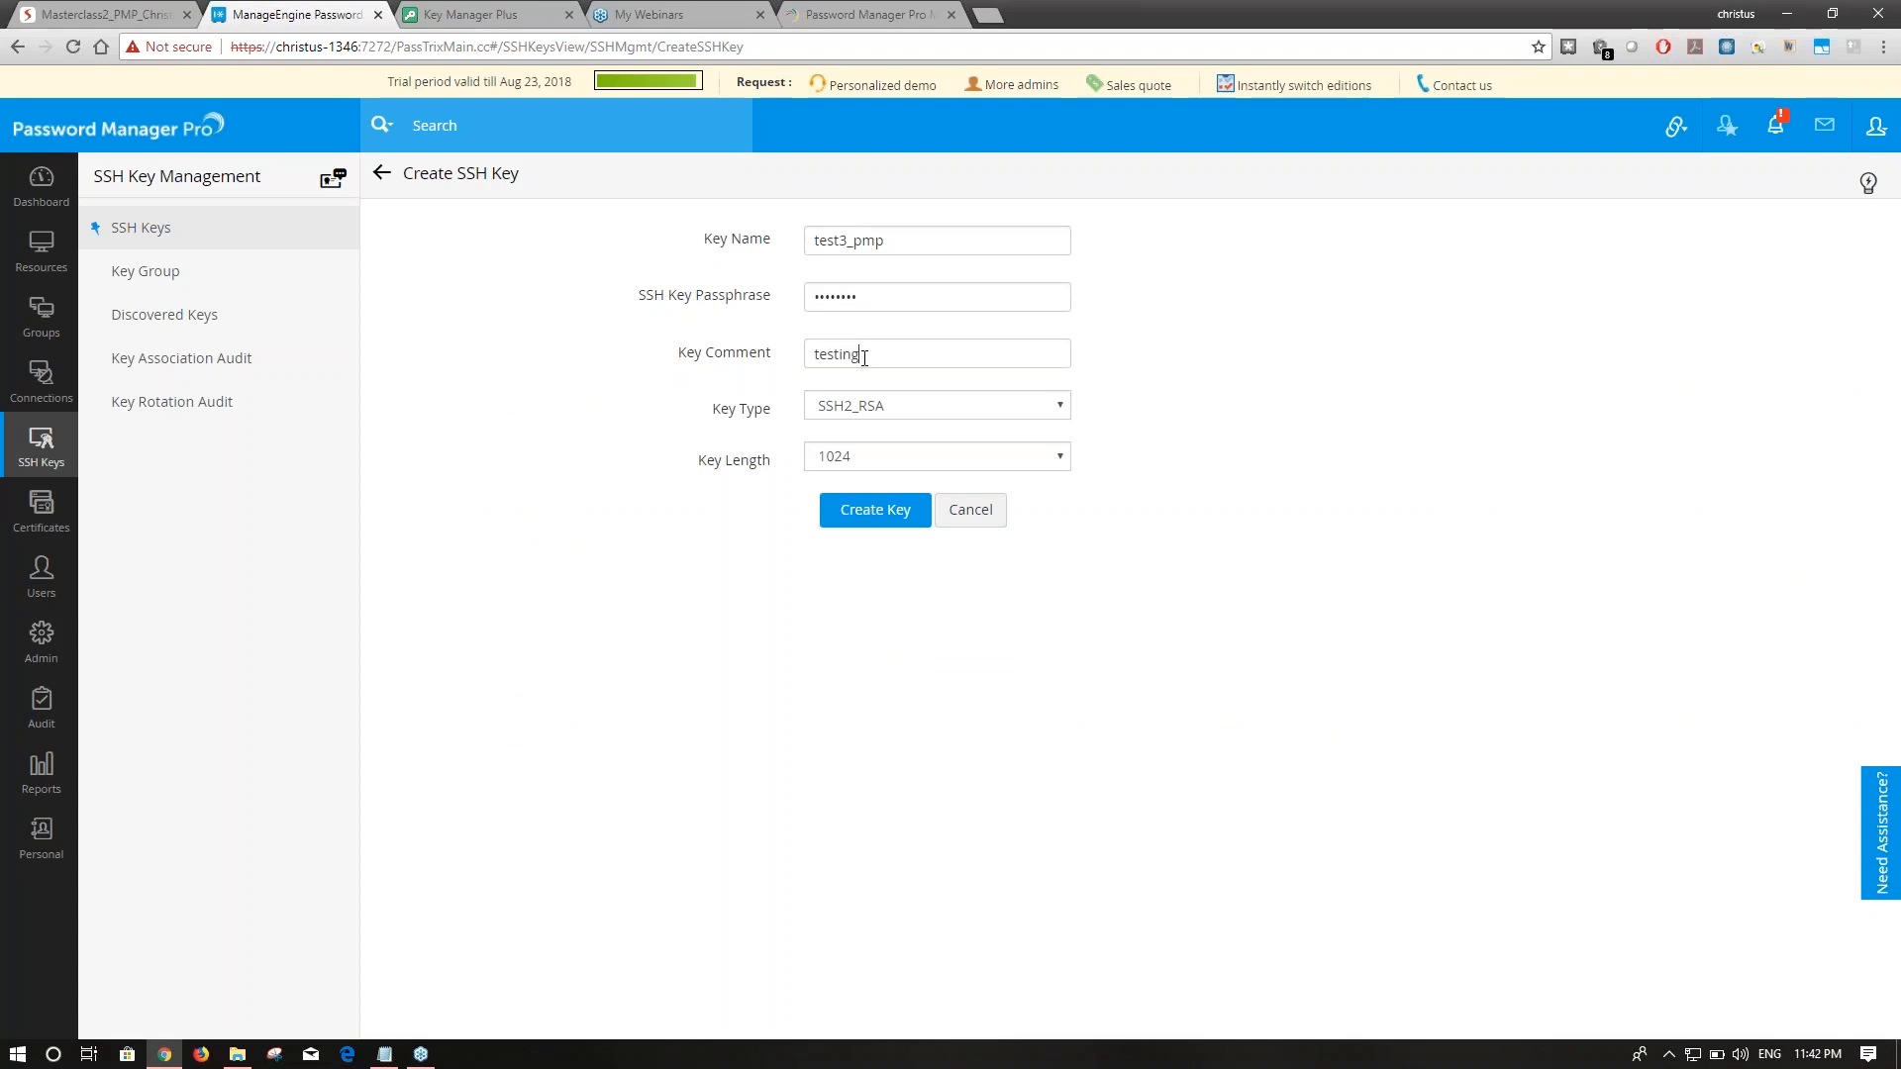
pyautogui.click(876, 507)
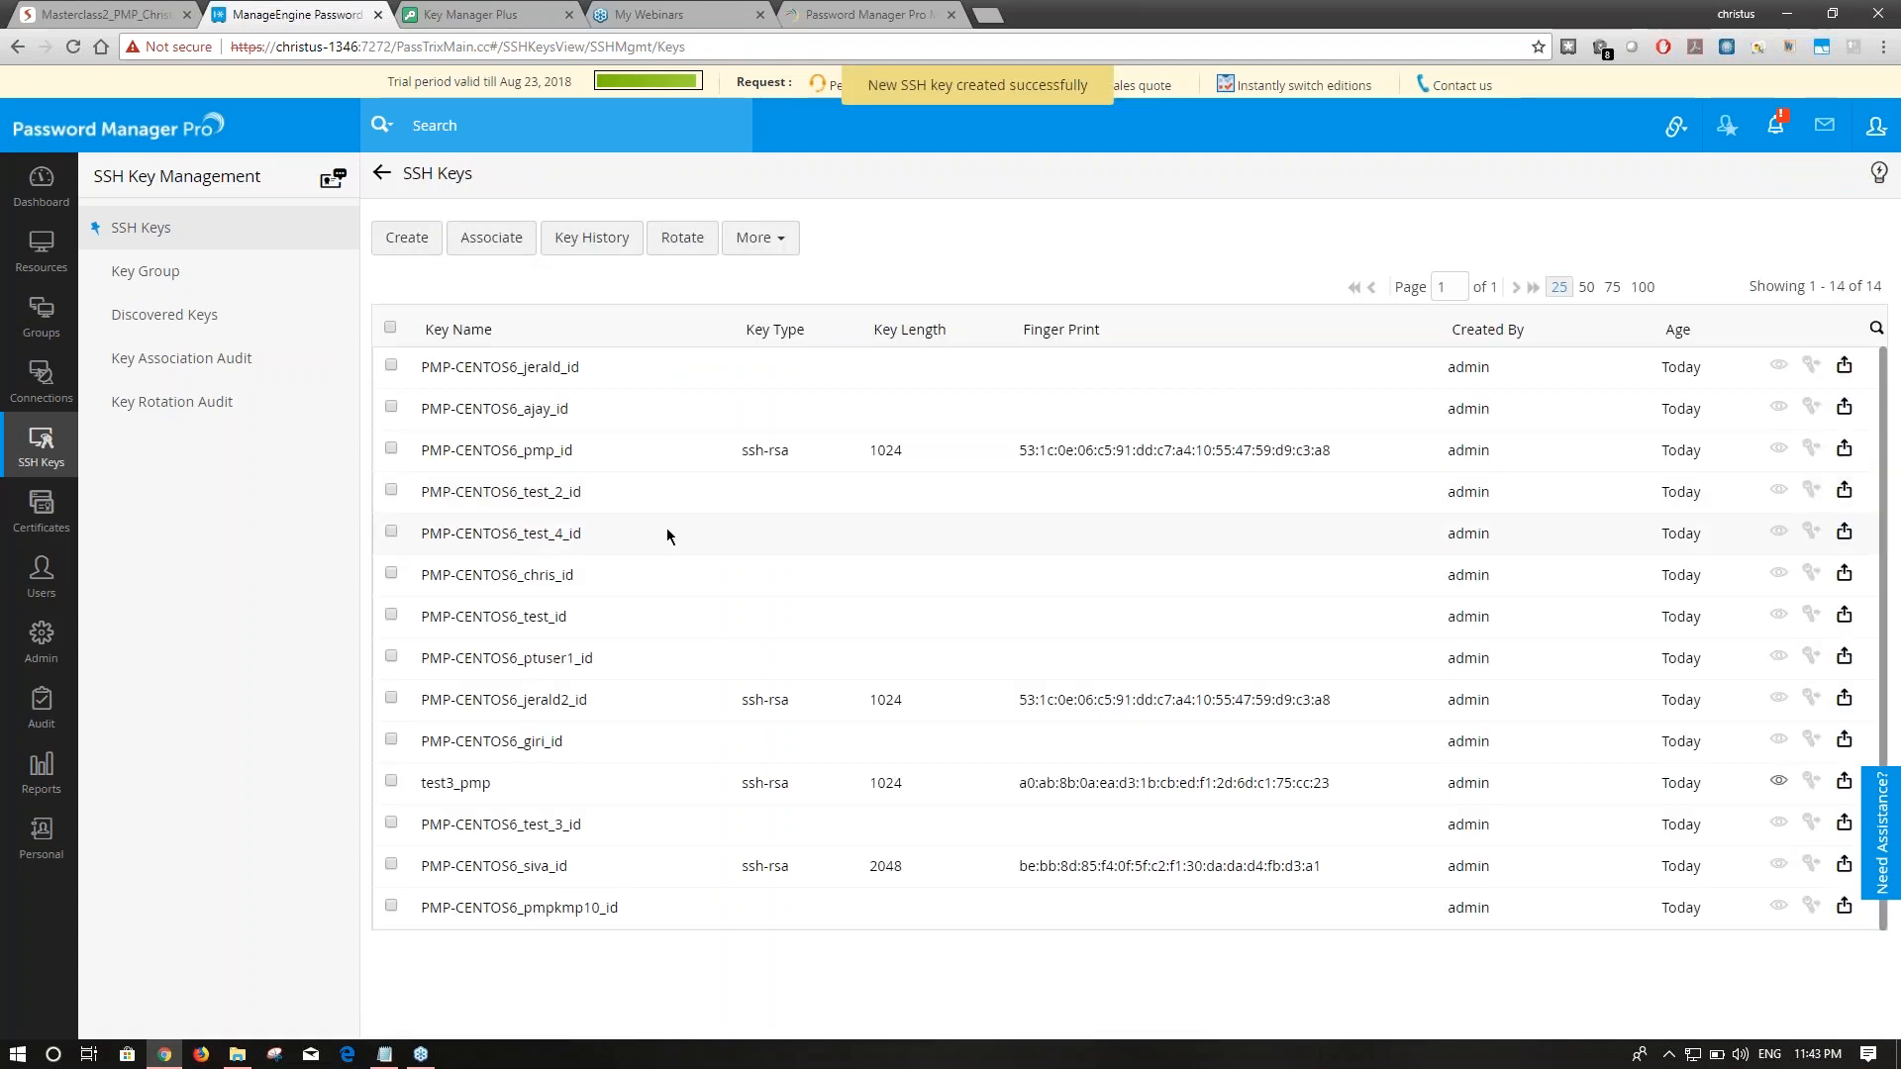
pyautogui.moveTo(470, 784); pyautogui.dragTo(529, 785)
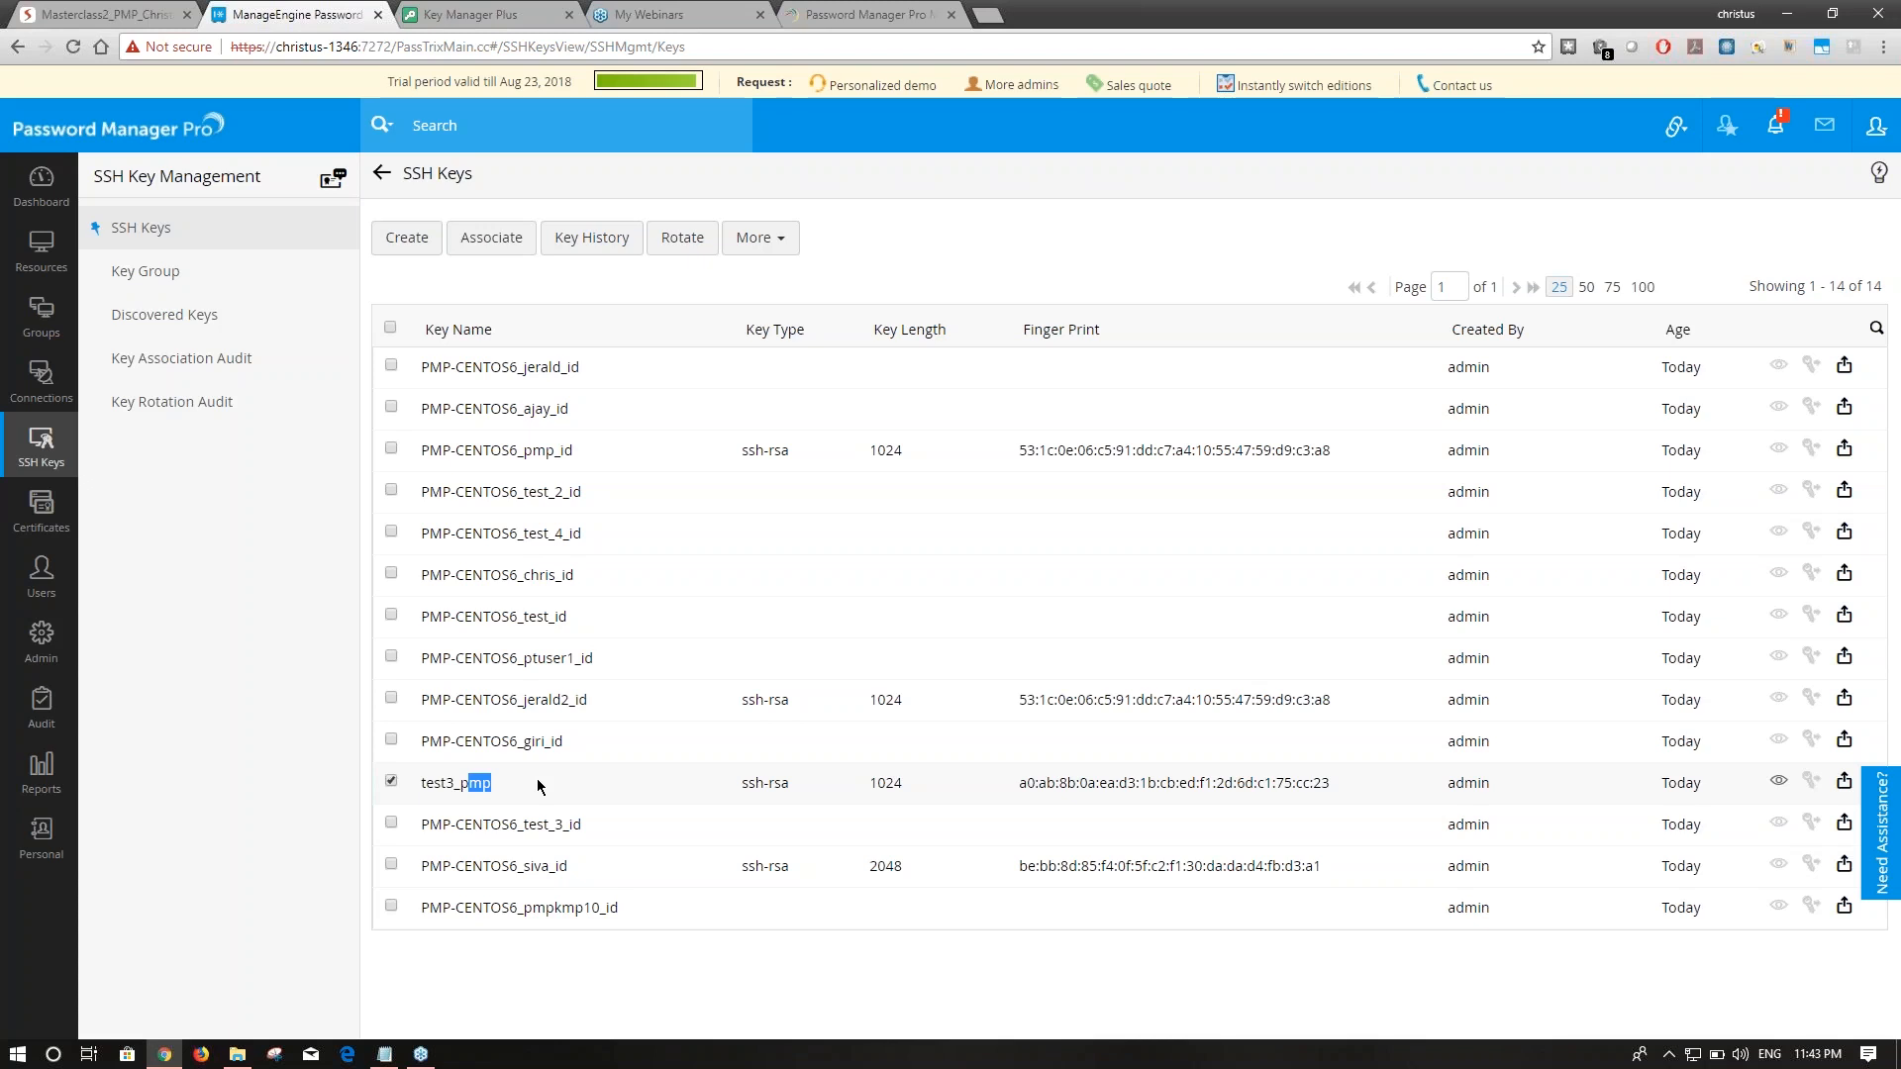
# Link the test3_pmp key to the chris account under PMP-CENTOS6, found by searching 'chris'.
pyautogui.click(502, 252)
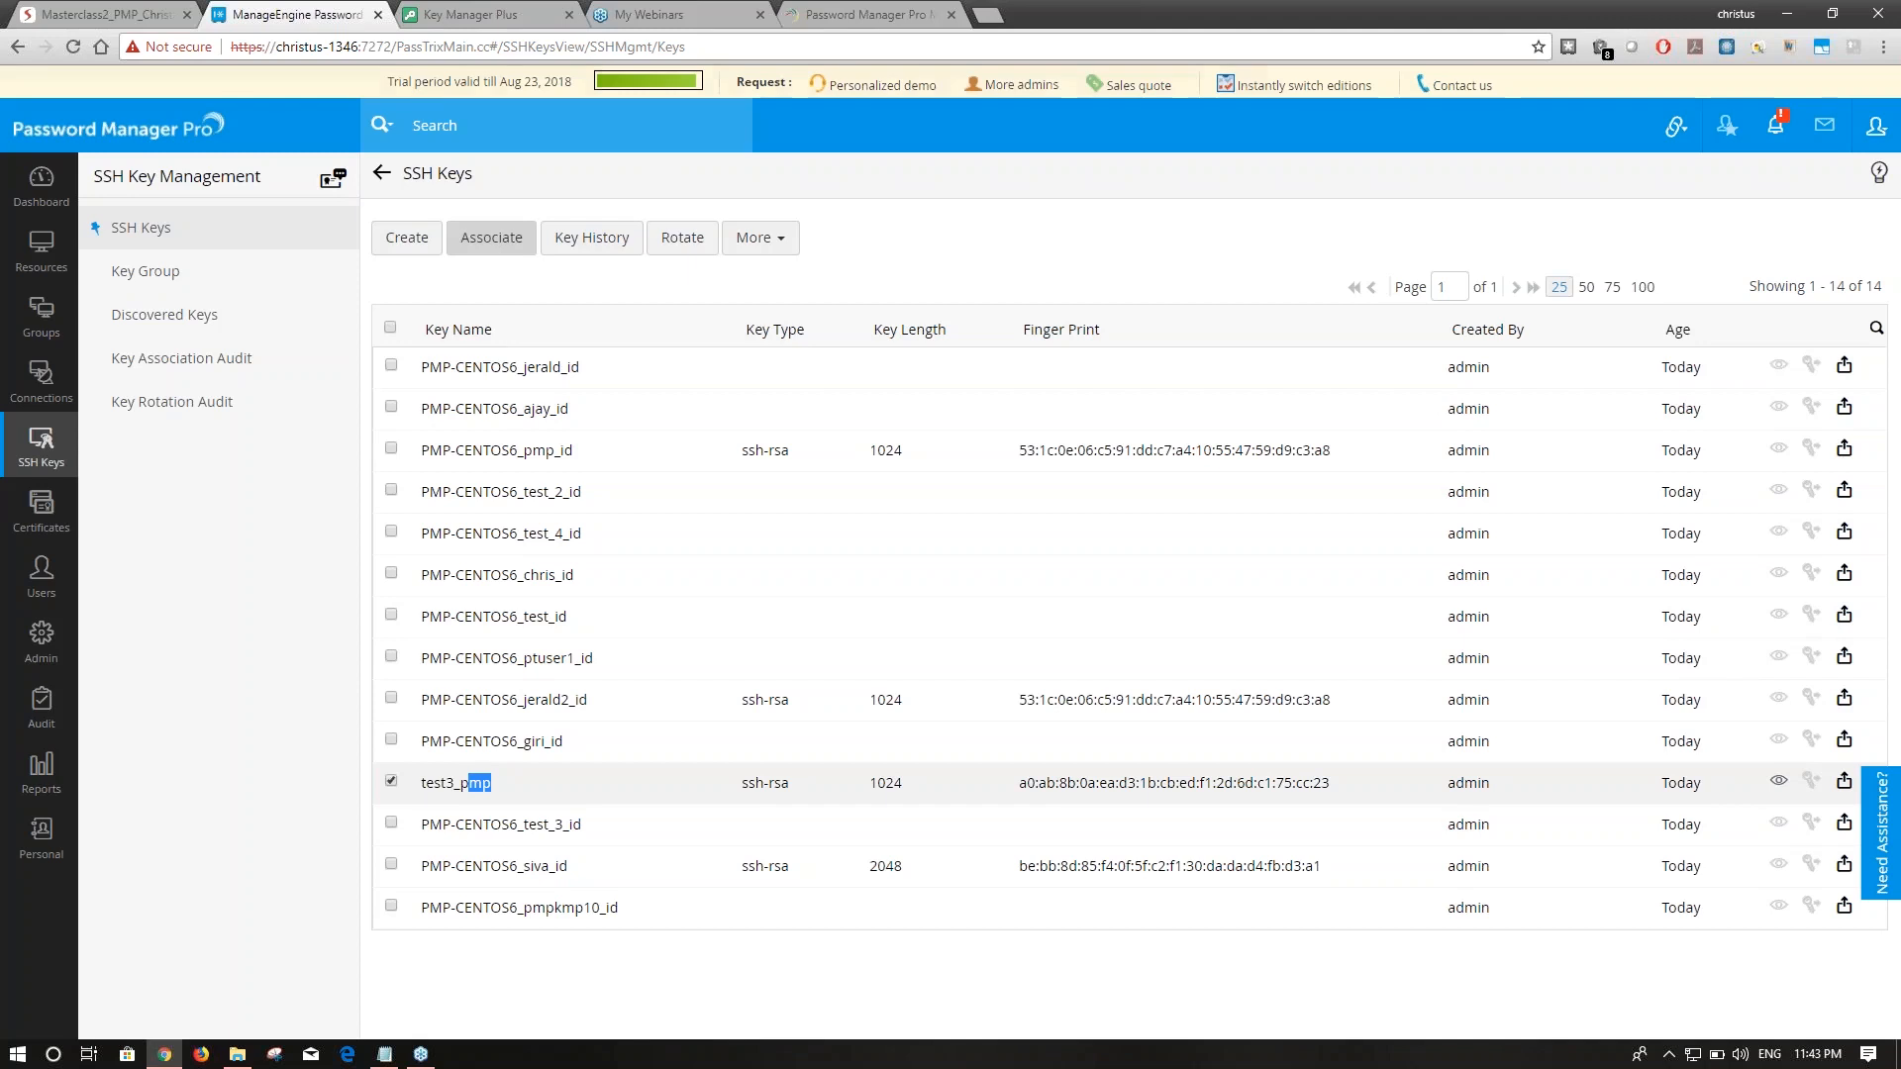
pyautogui.click(745, 232)
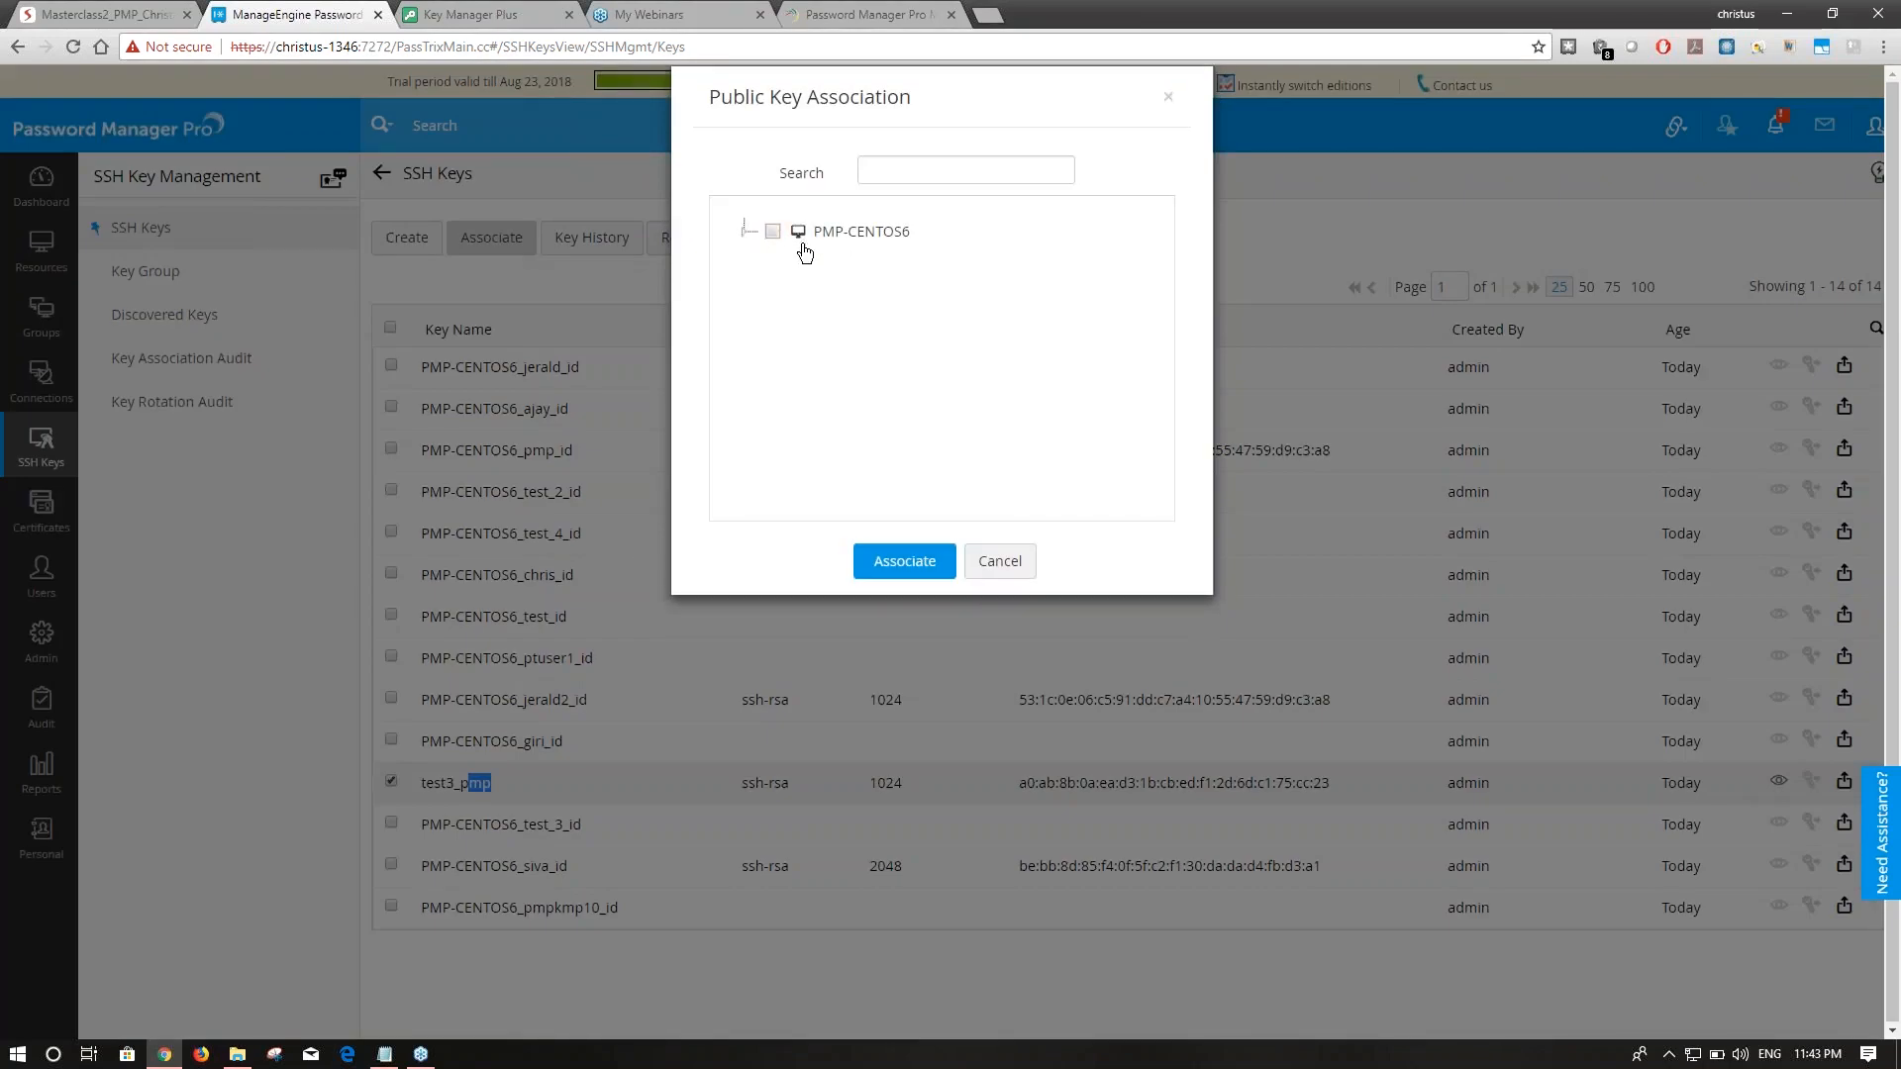
pyautogui.click(749, 234)
pyautogui.click(750, 234)
pyautogui.click(936, 170)
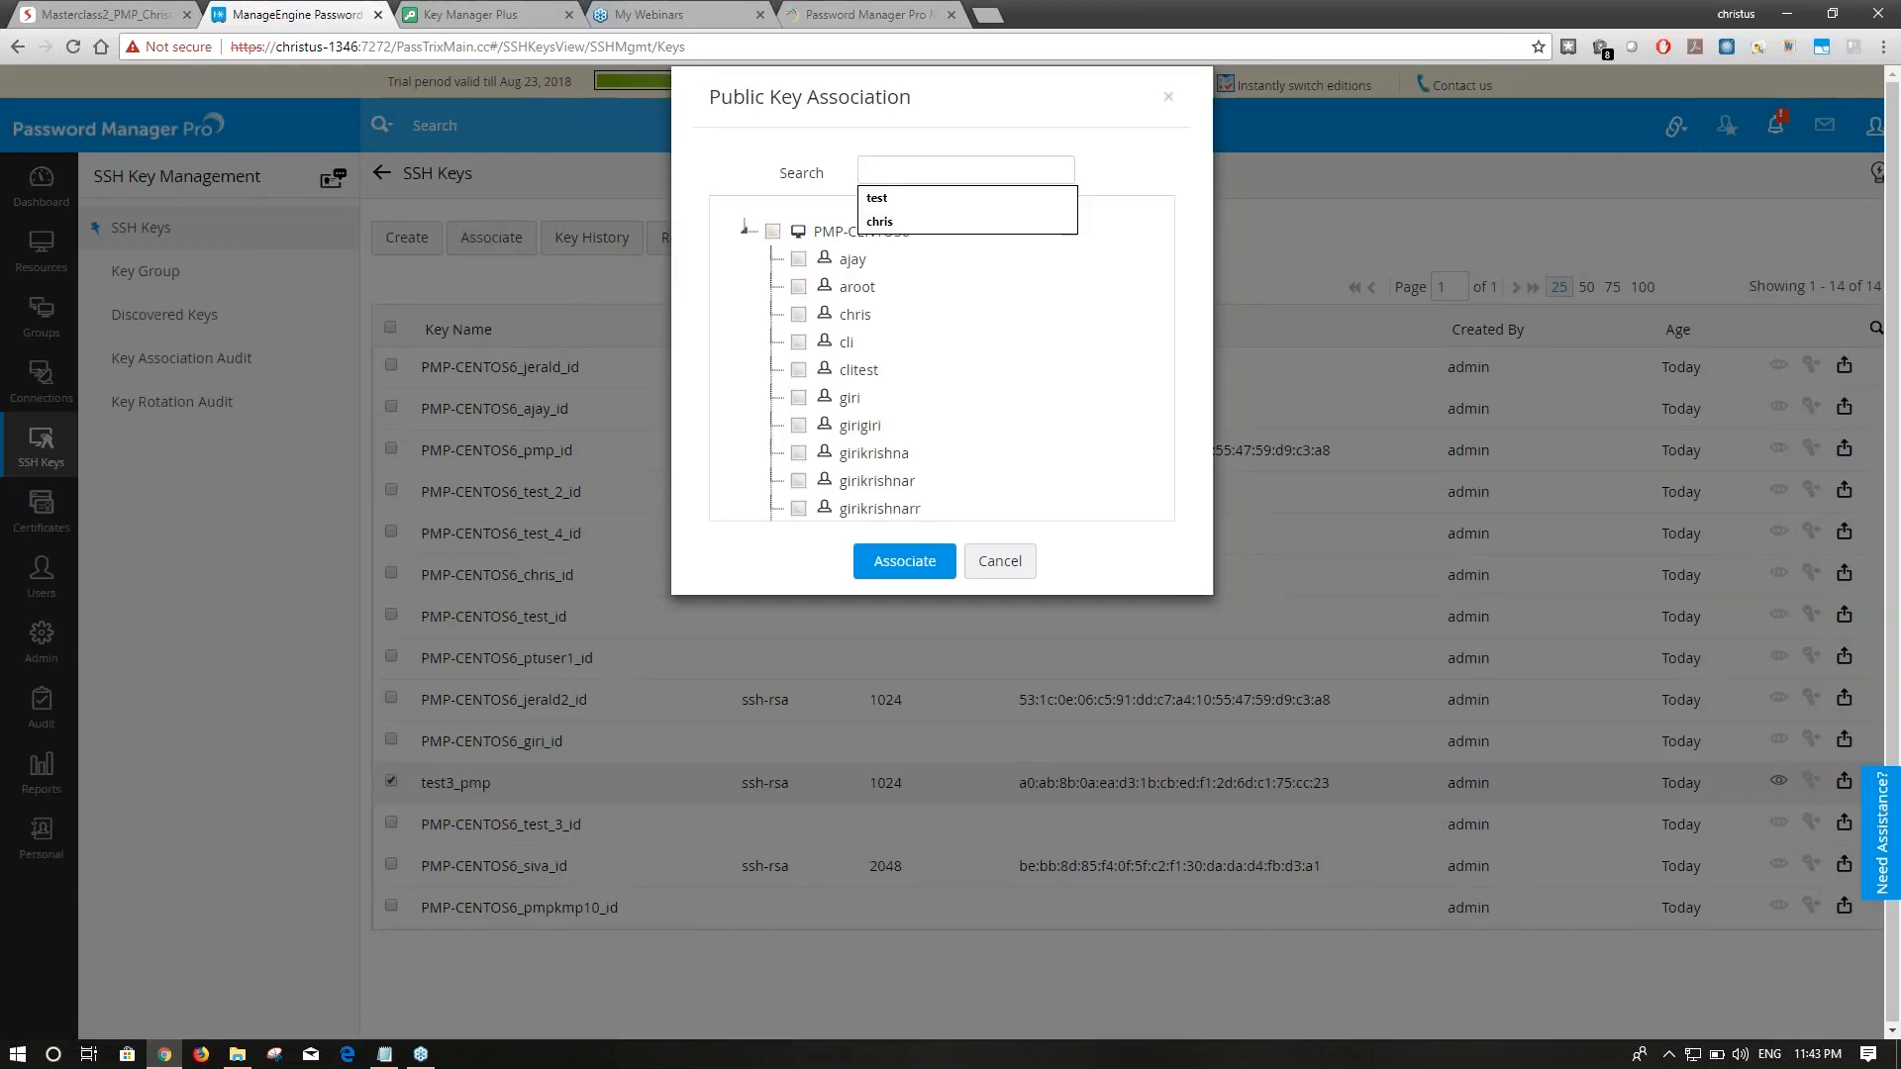
pyautogui.write('chris')
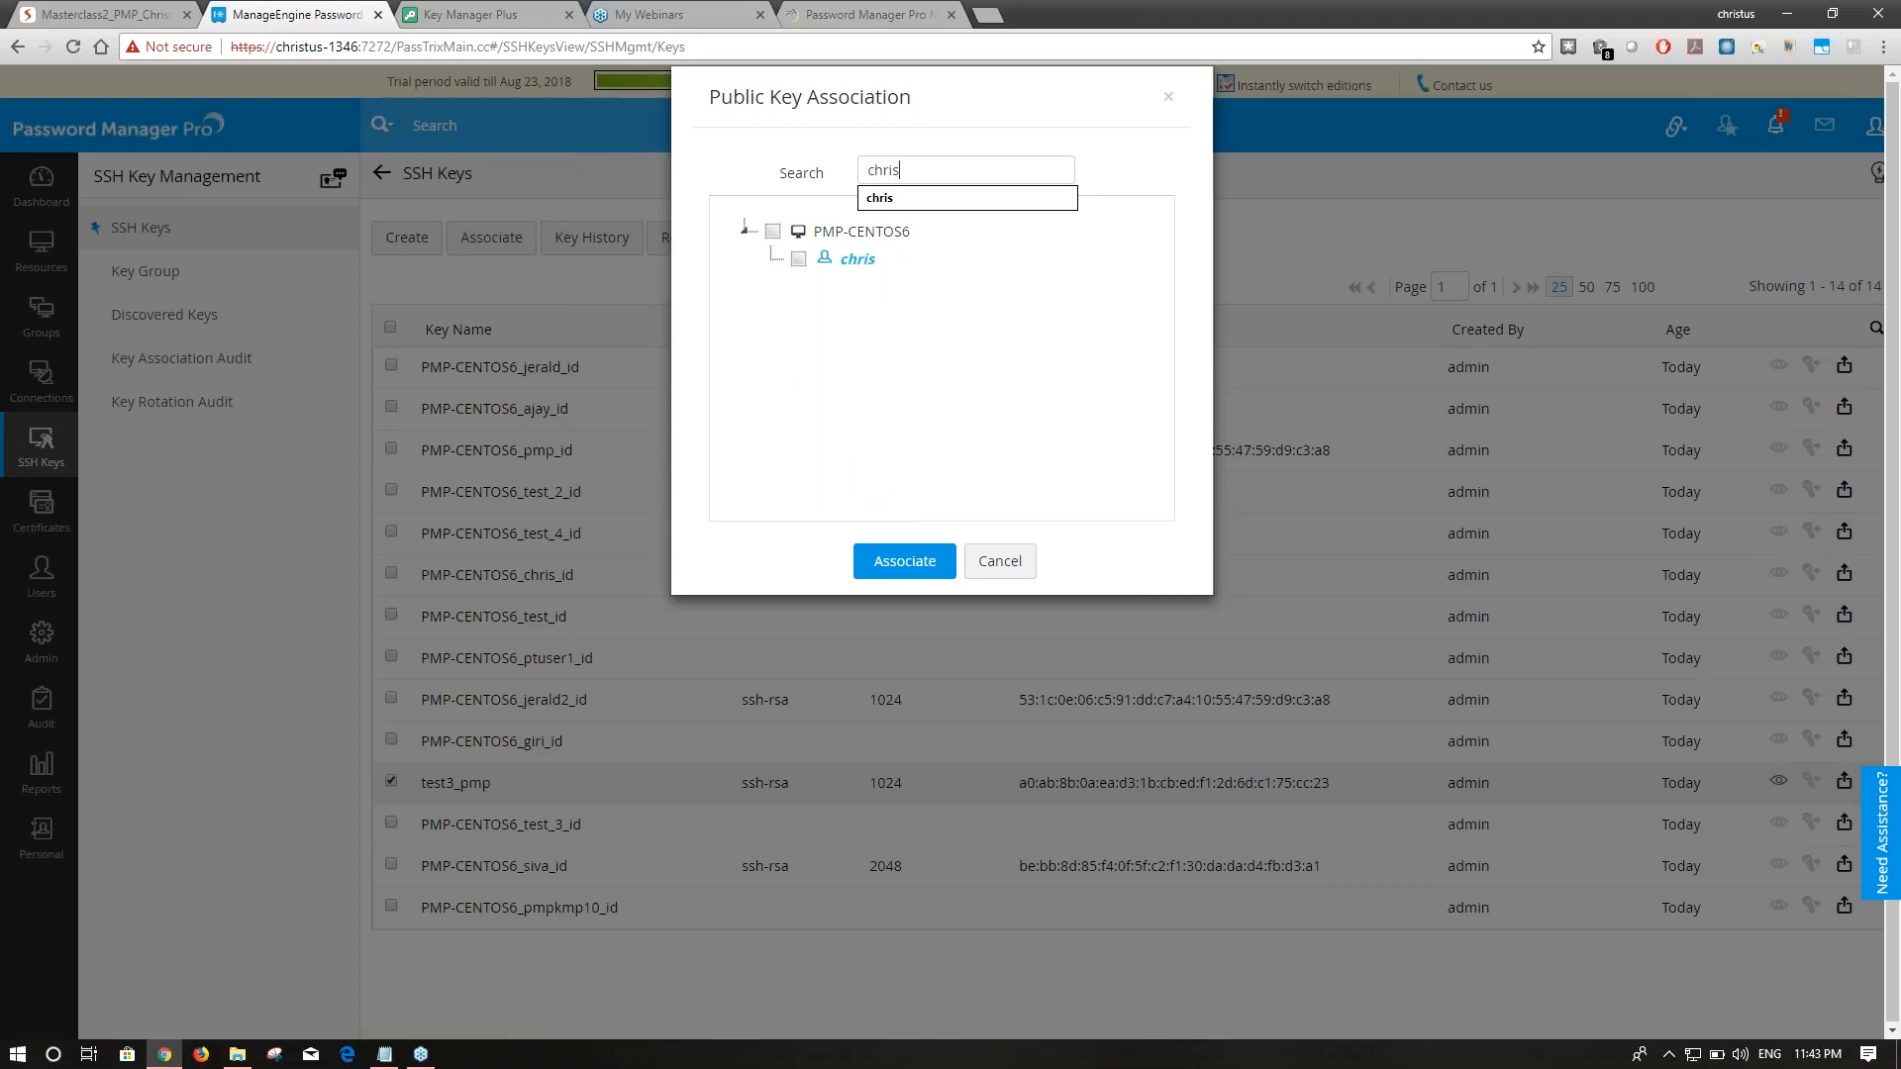
pyautogui.click(931, 197)
pyautogui.click(798, 260)
pyautogui.click(921, 561)
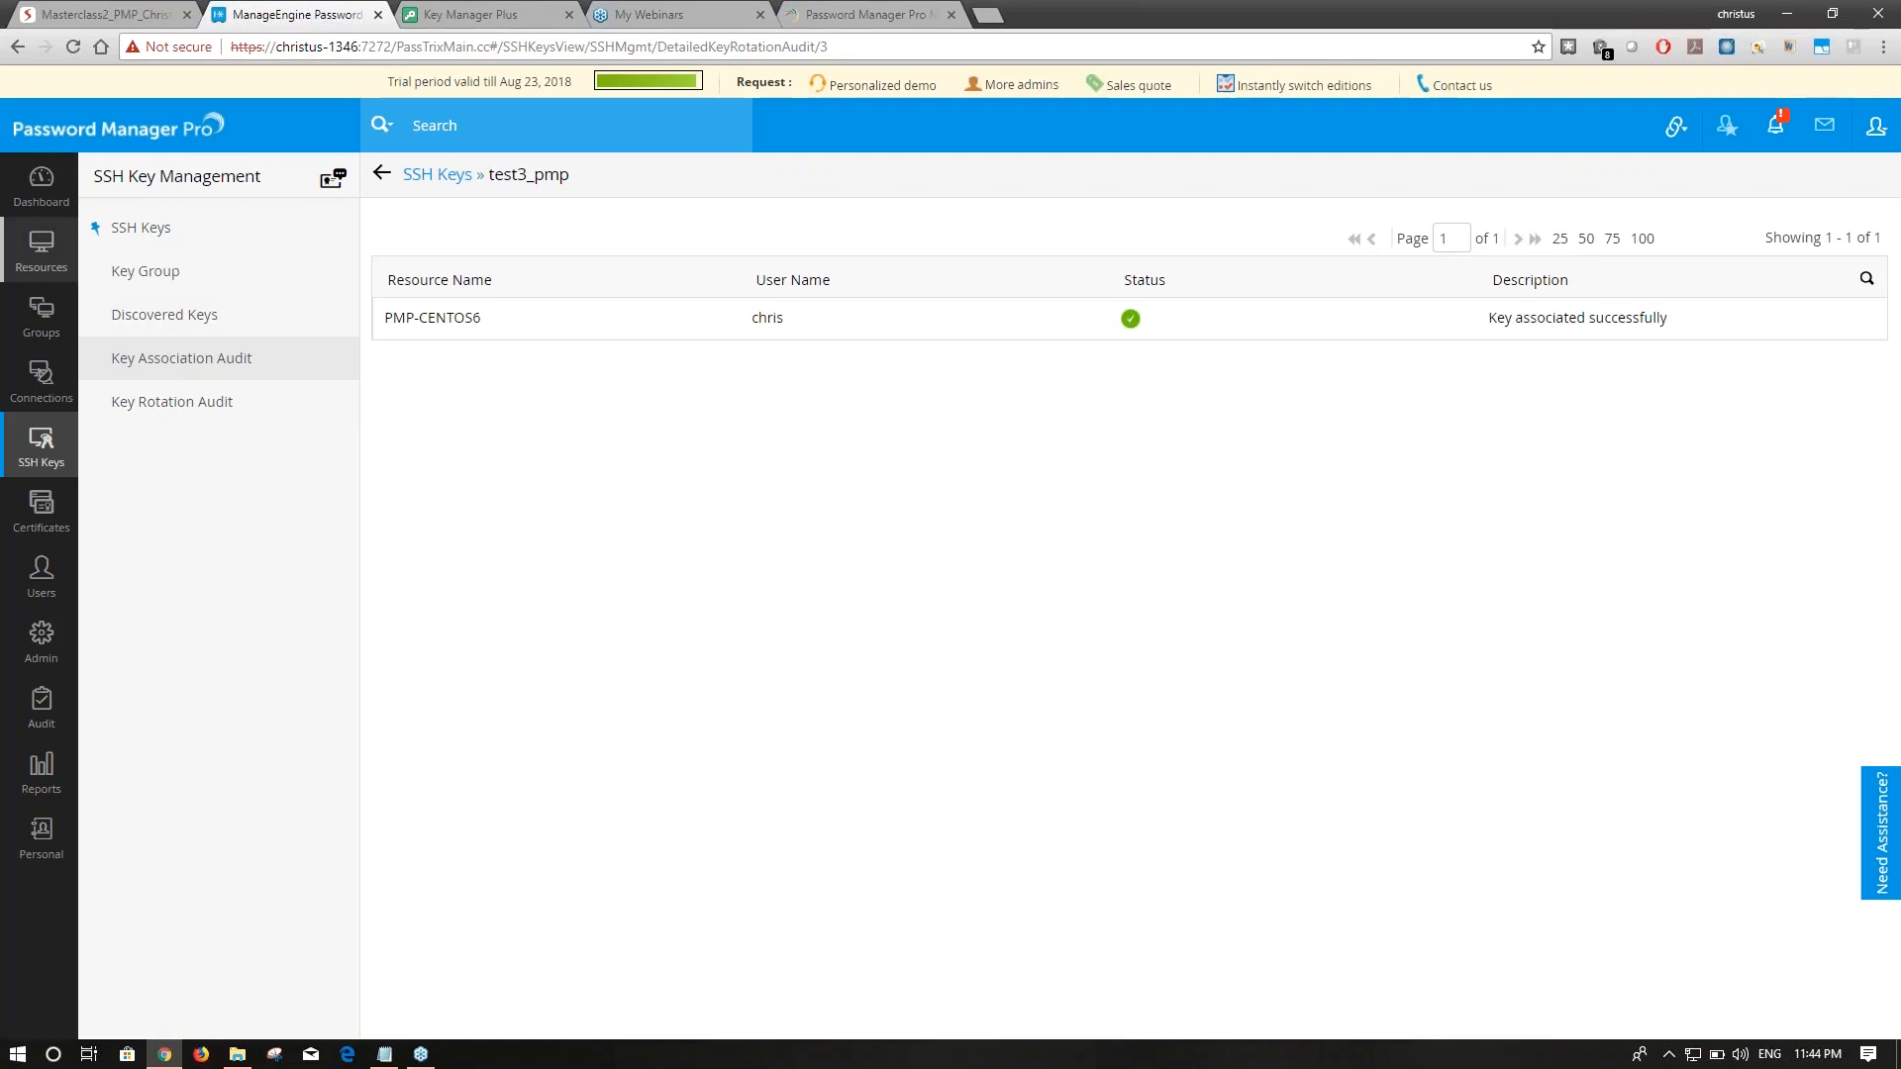
# Open PMP-CENTOS6's accounts, filter them to chris, and reveal its password.
pyautogui.click(55, 266)
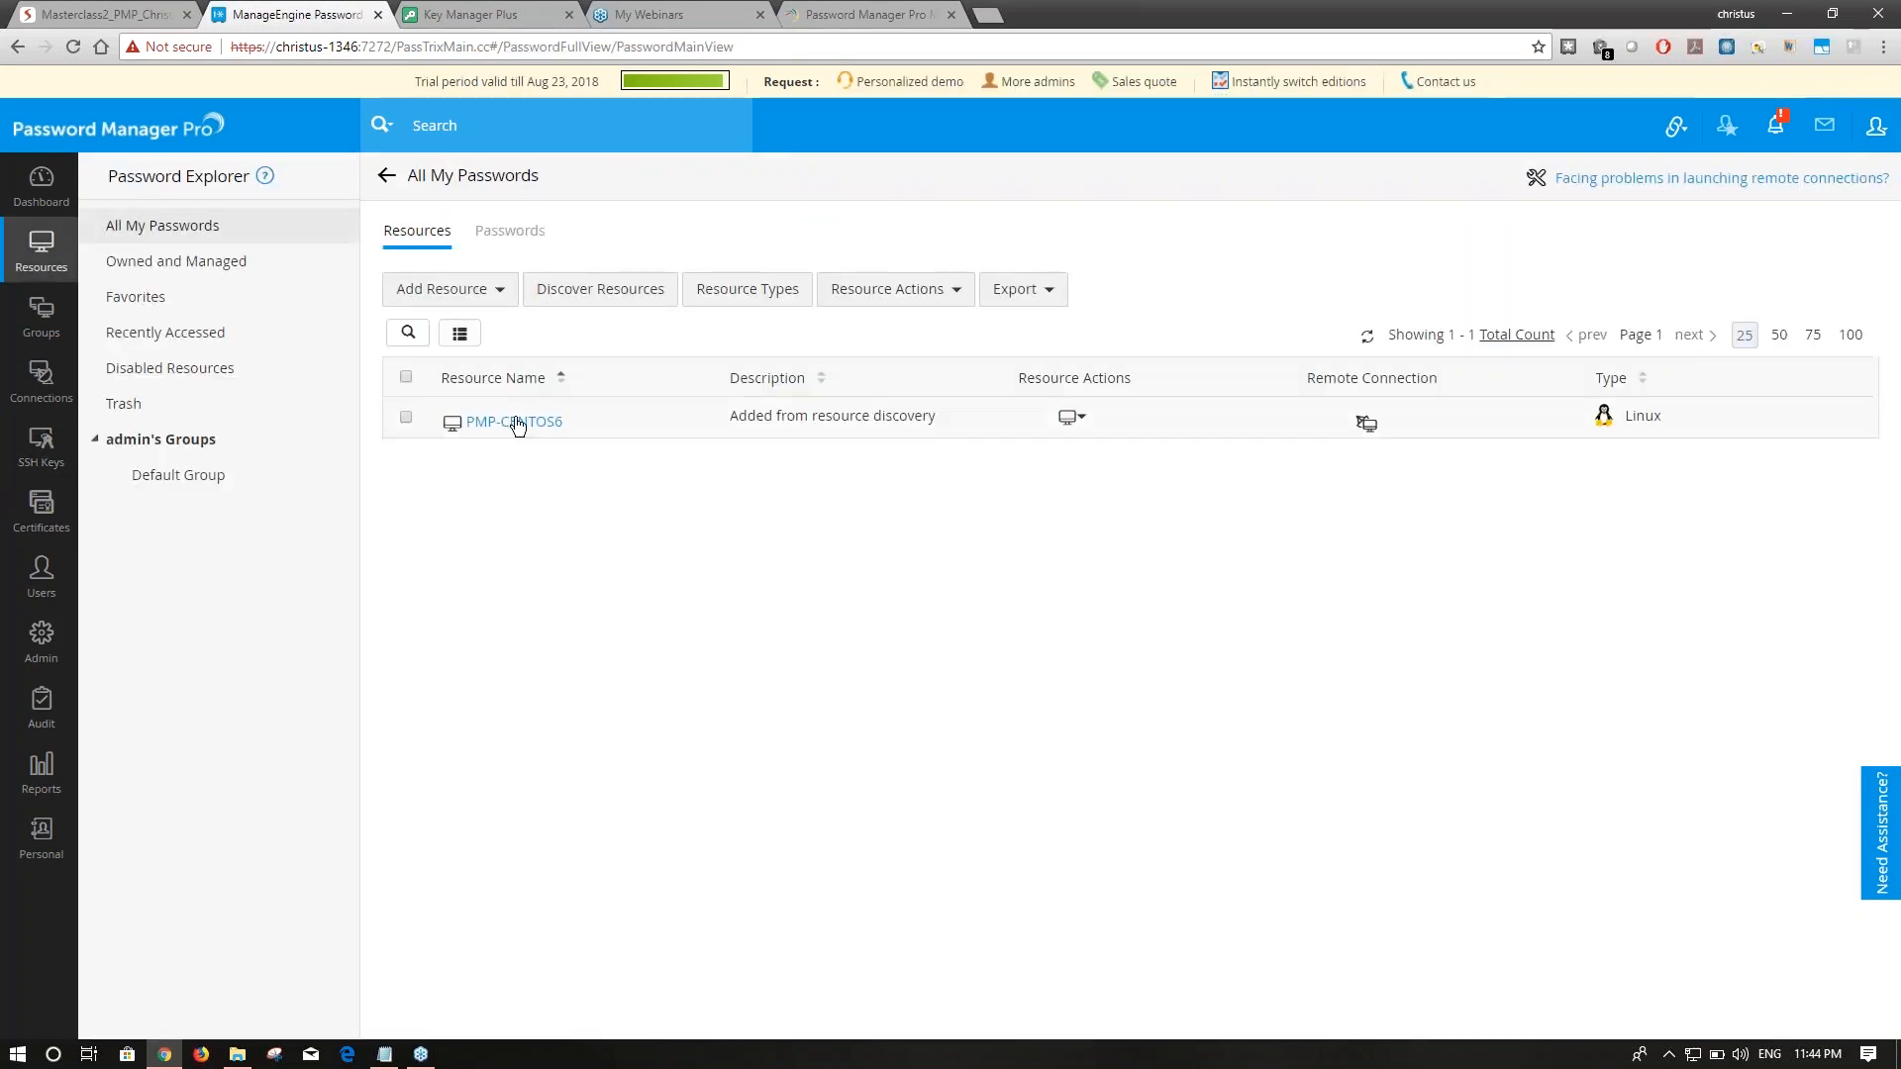
pyautogui.click(516, 423)
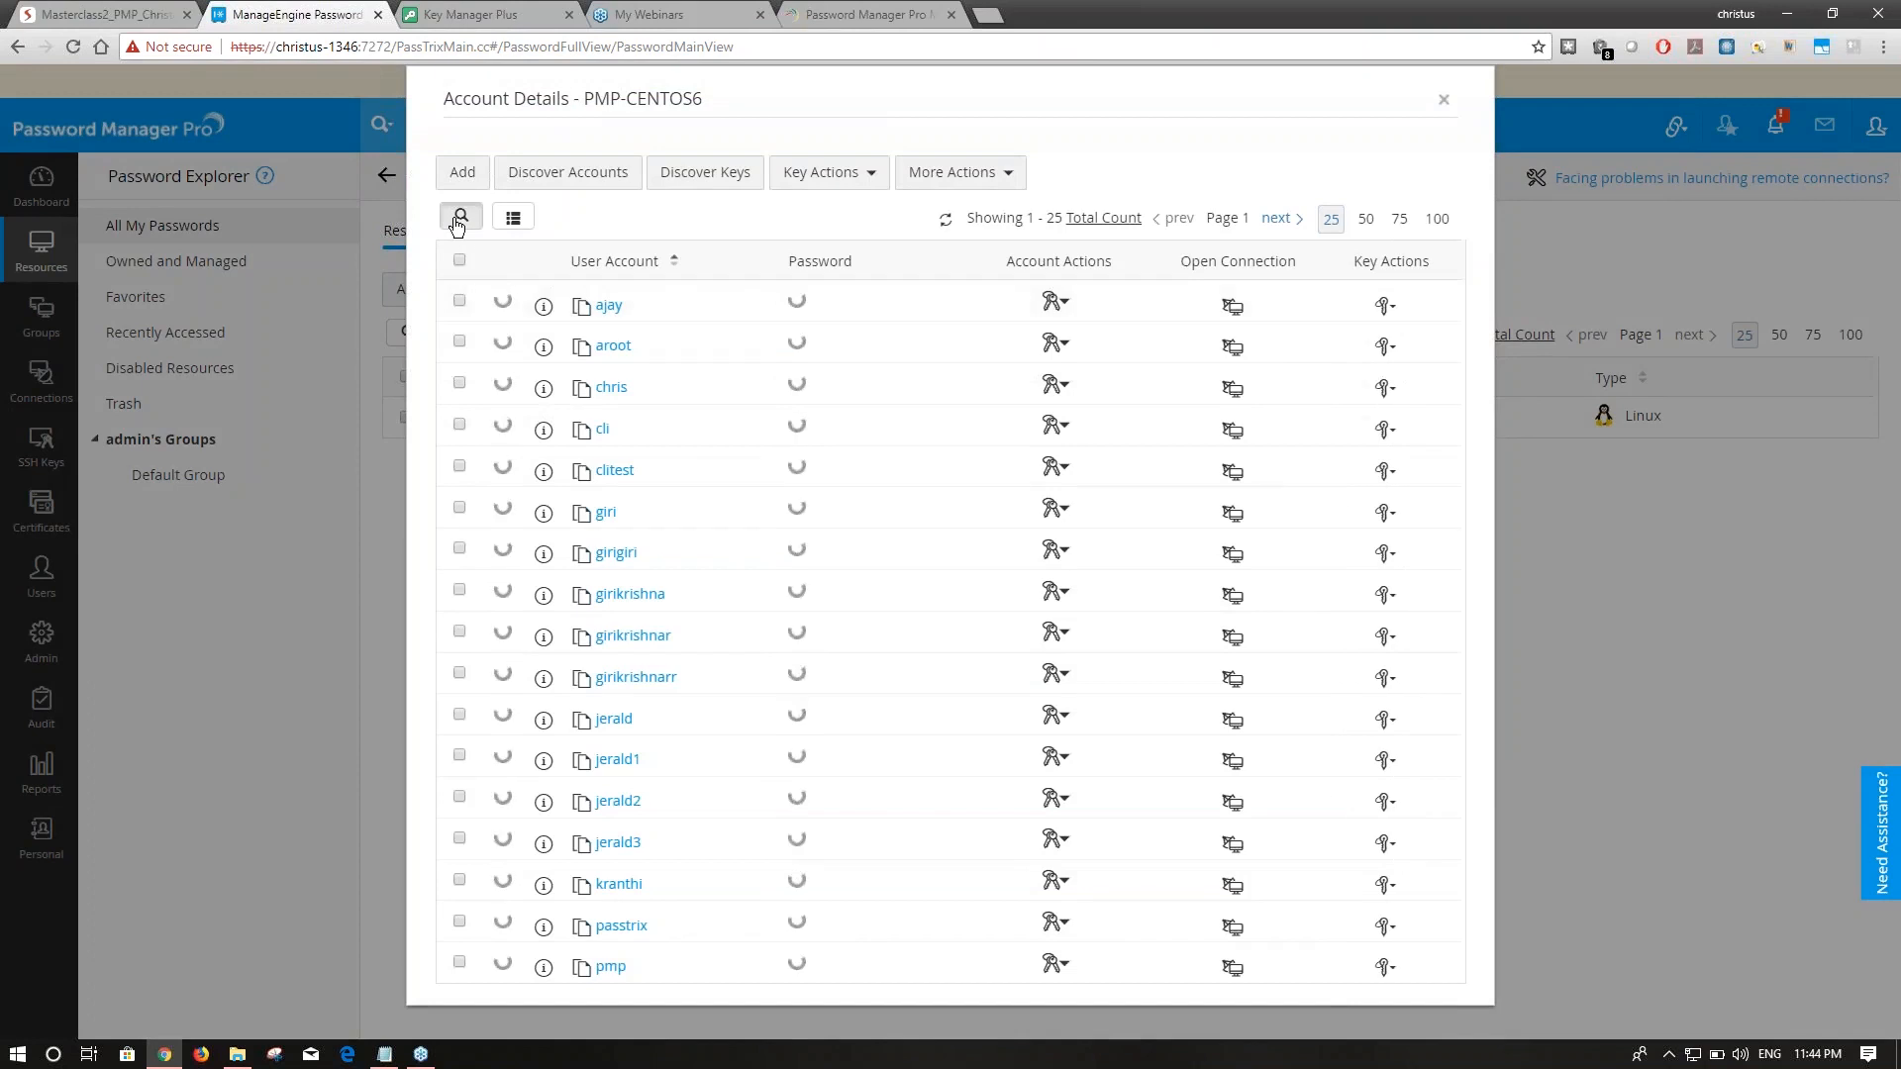
pyautogui.click(458, 222)
pyautogui.write('chris')
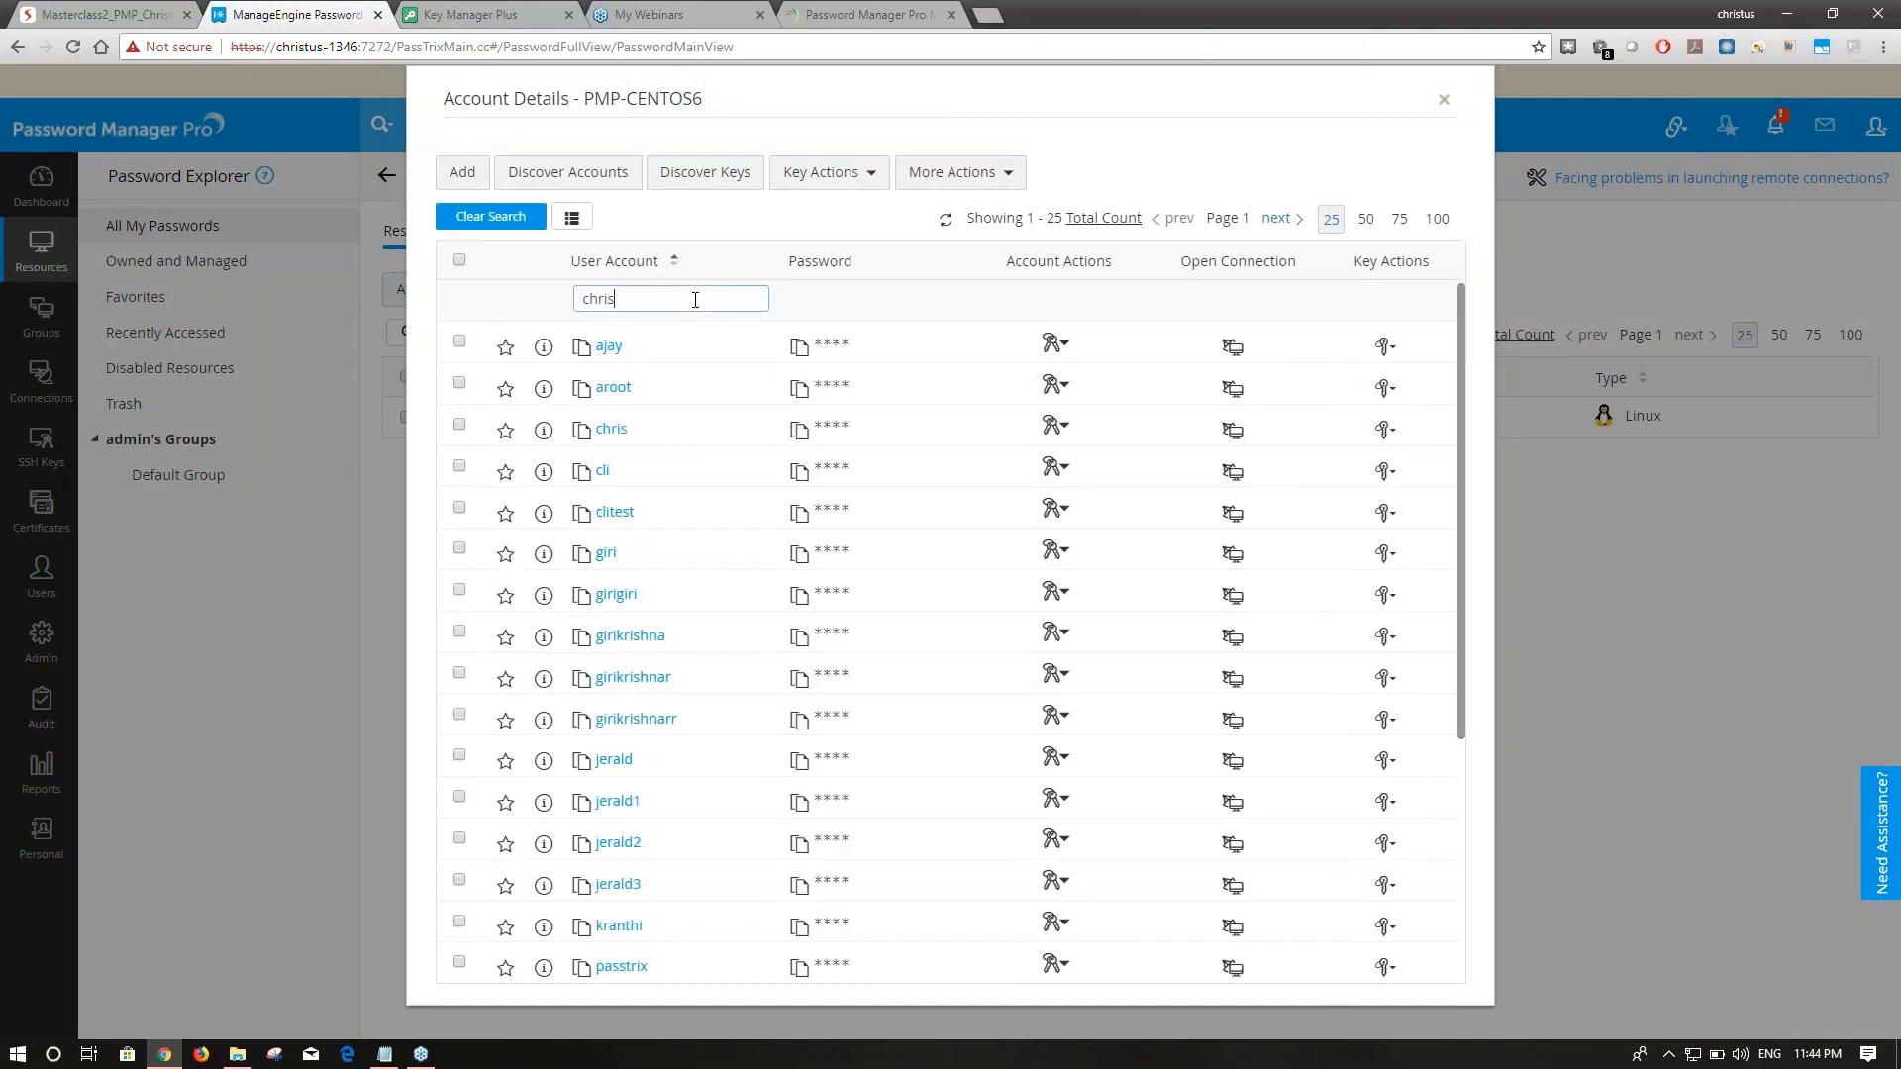
pyautogui.press('Return')
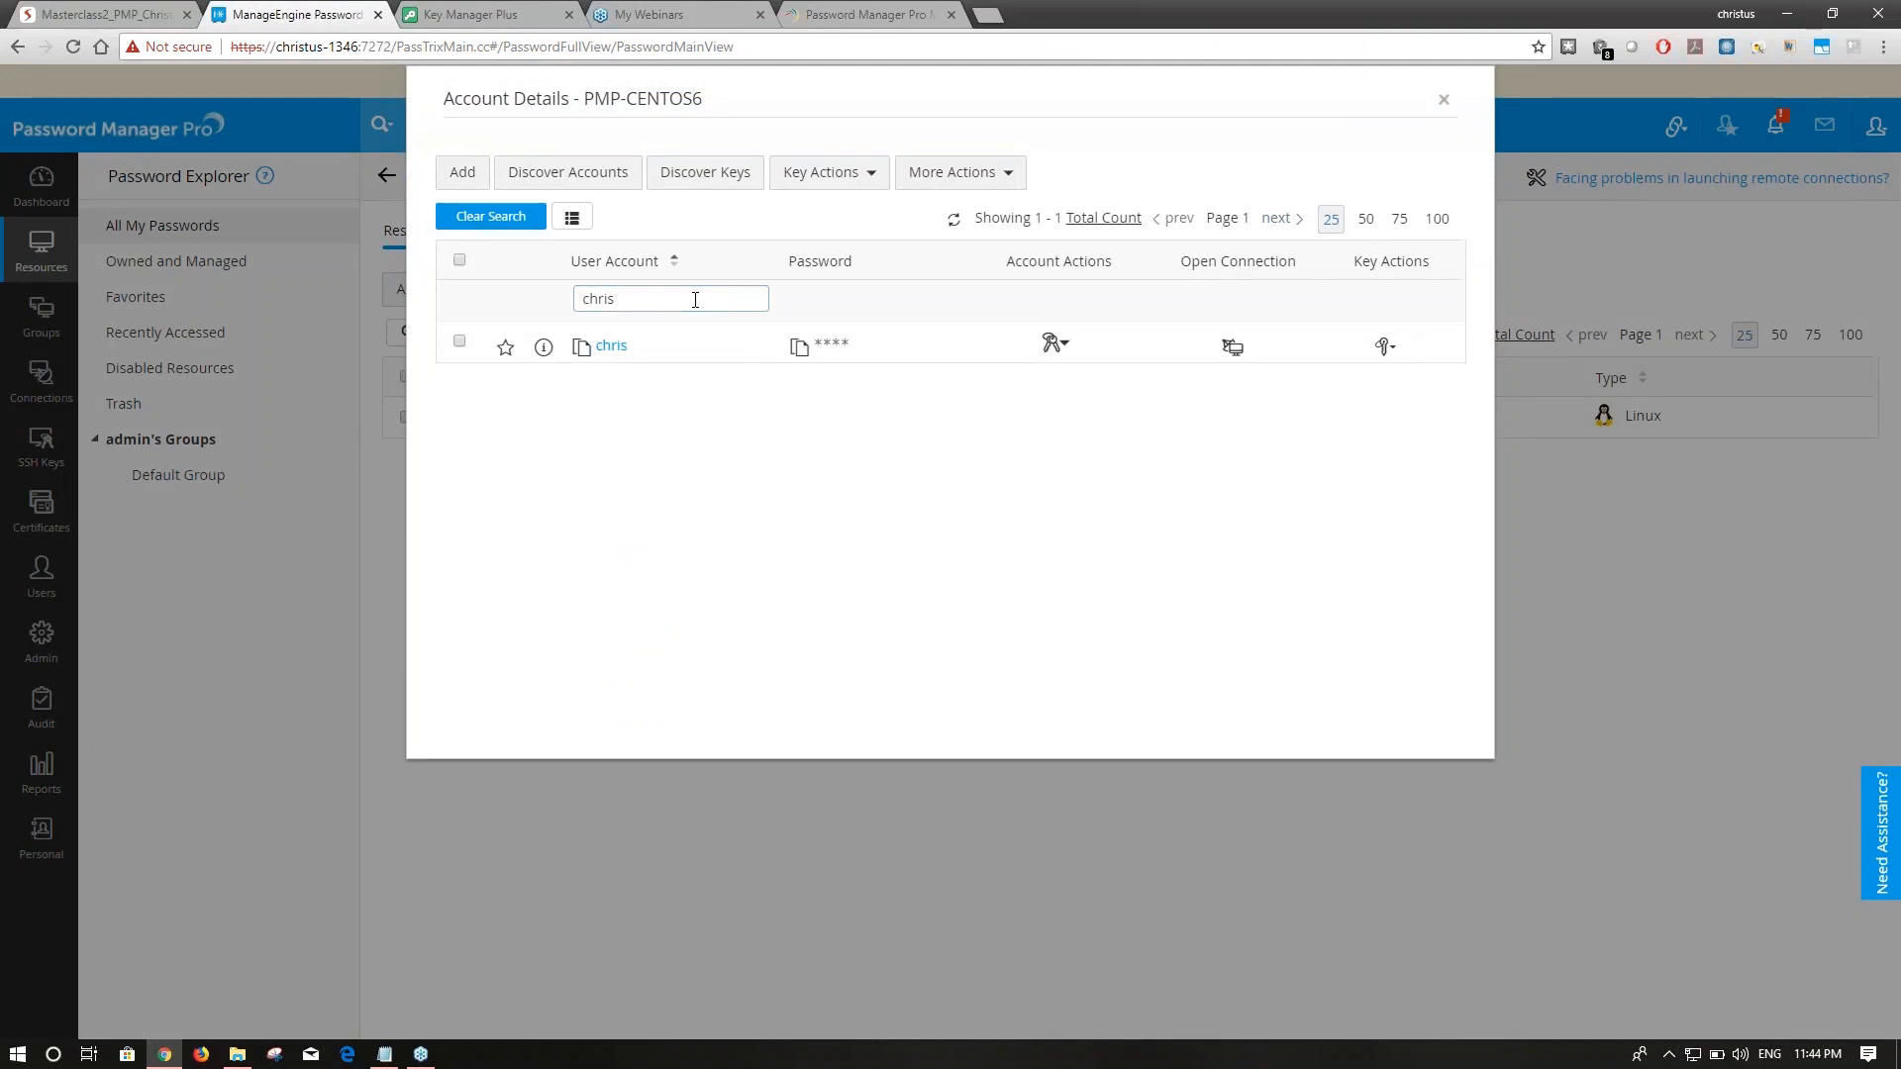
pyautogui.click(841, 353)
# In chris's Edit Account settings, enable 'Use private key to login'.
pyautogui.click(1055, 346)
pyautogui.click(1118, 364)
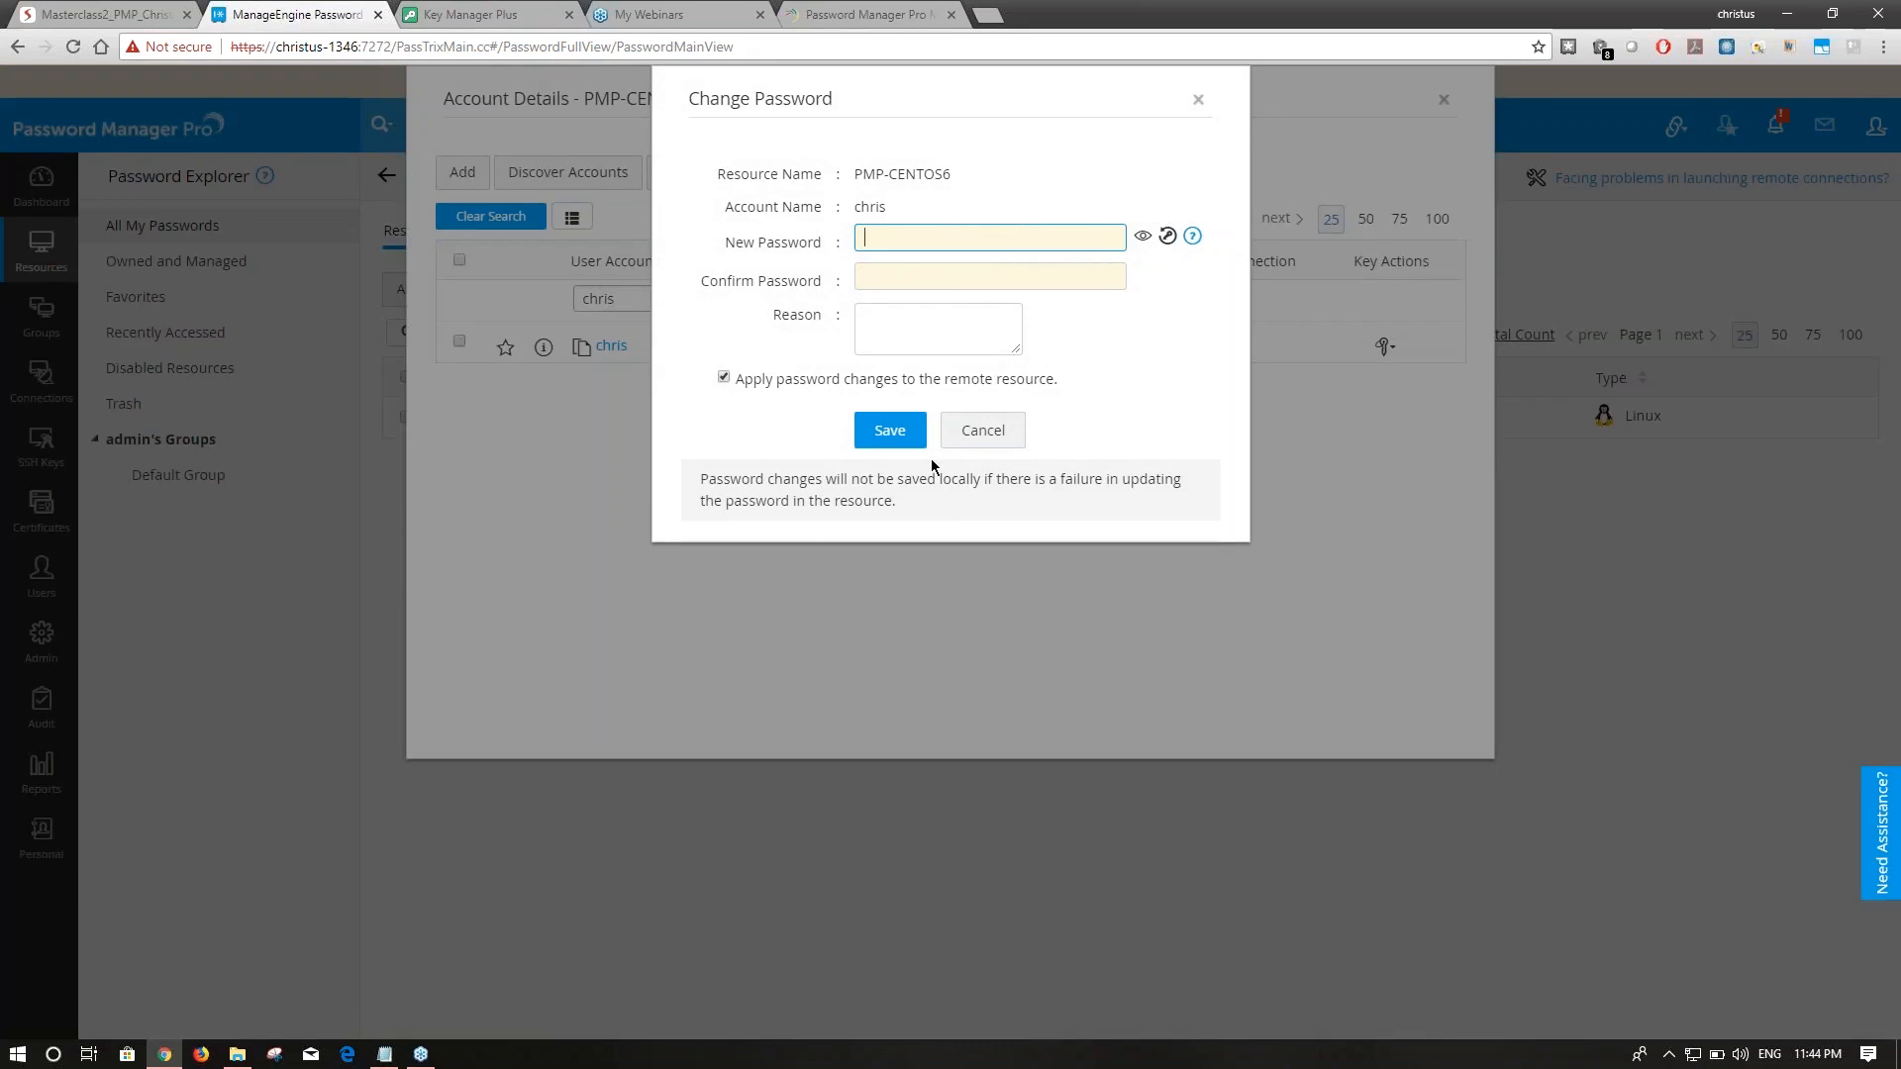
pyautogui.click(981, 435)
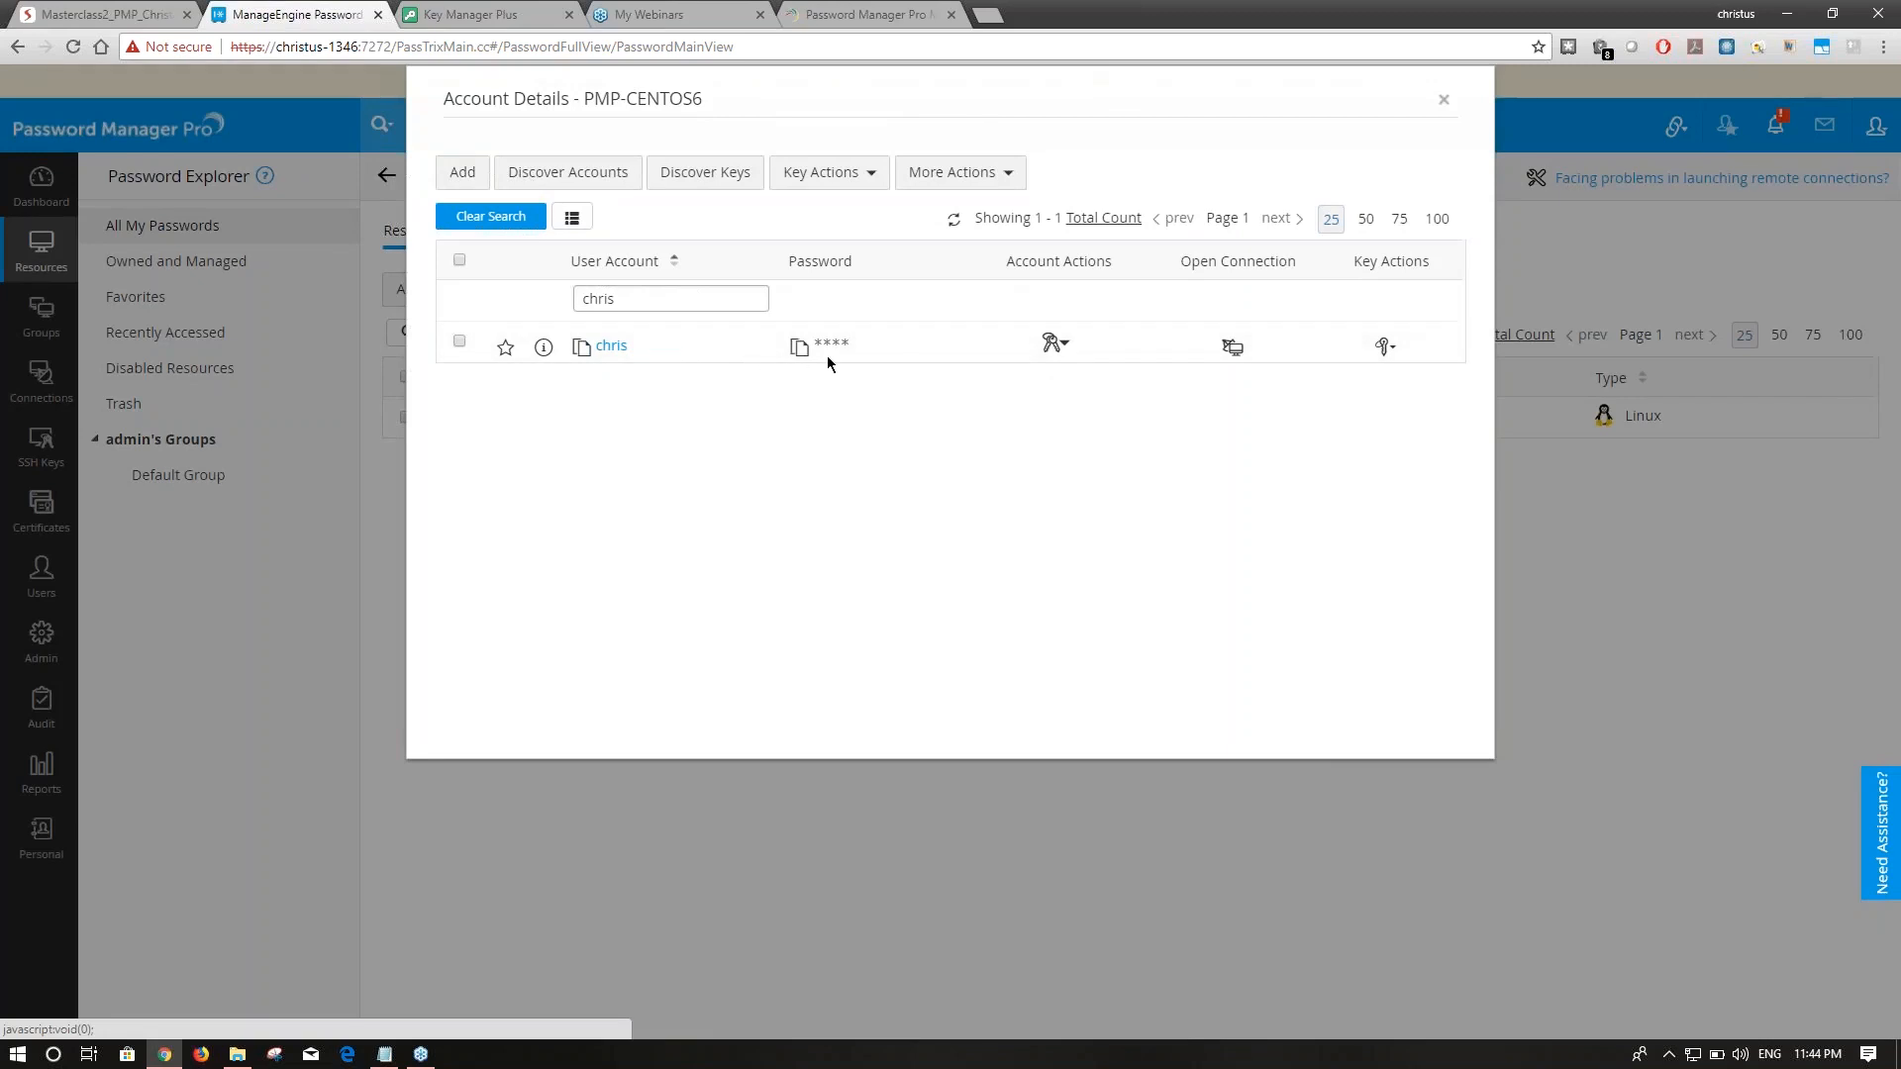
pyautogui.click(1054, 344)
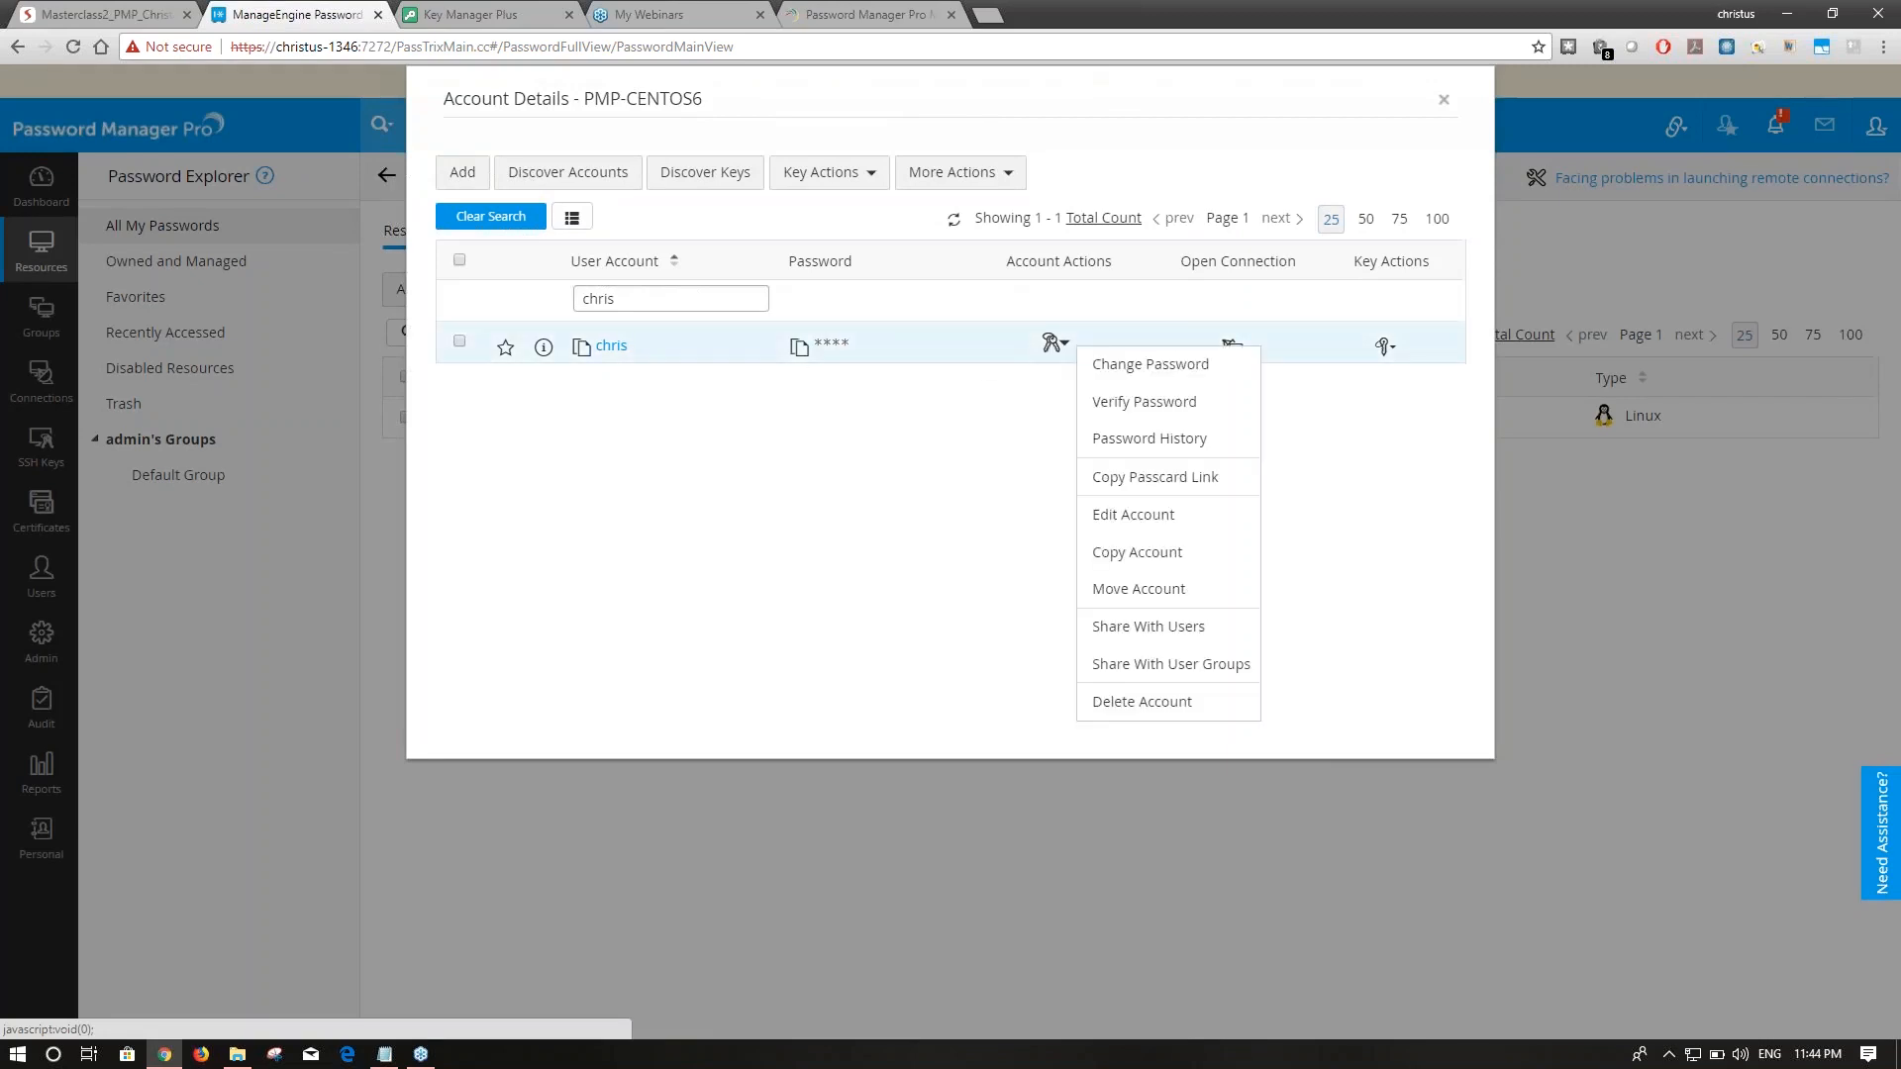
pyautogui.click(1139, 514)
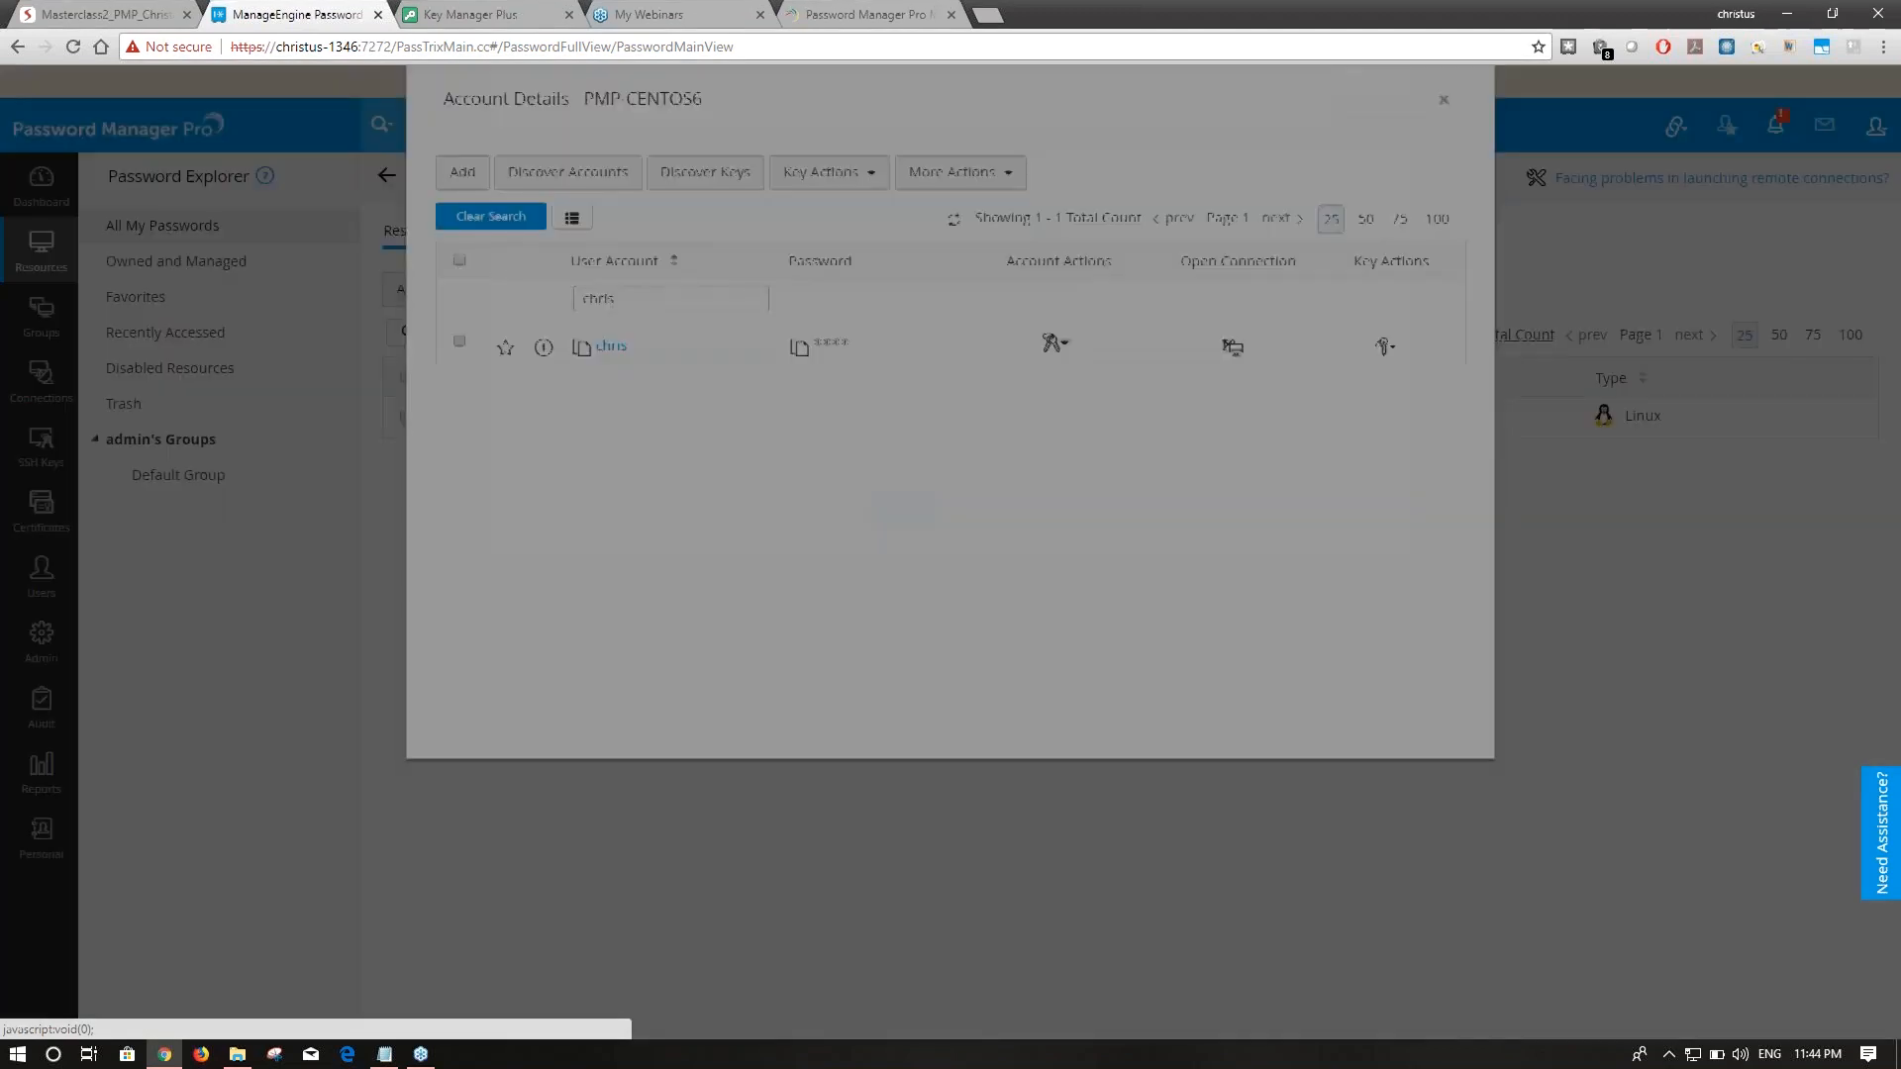
pyautogui.click(782, 458)
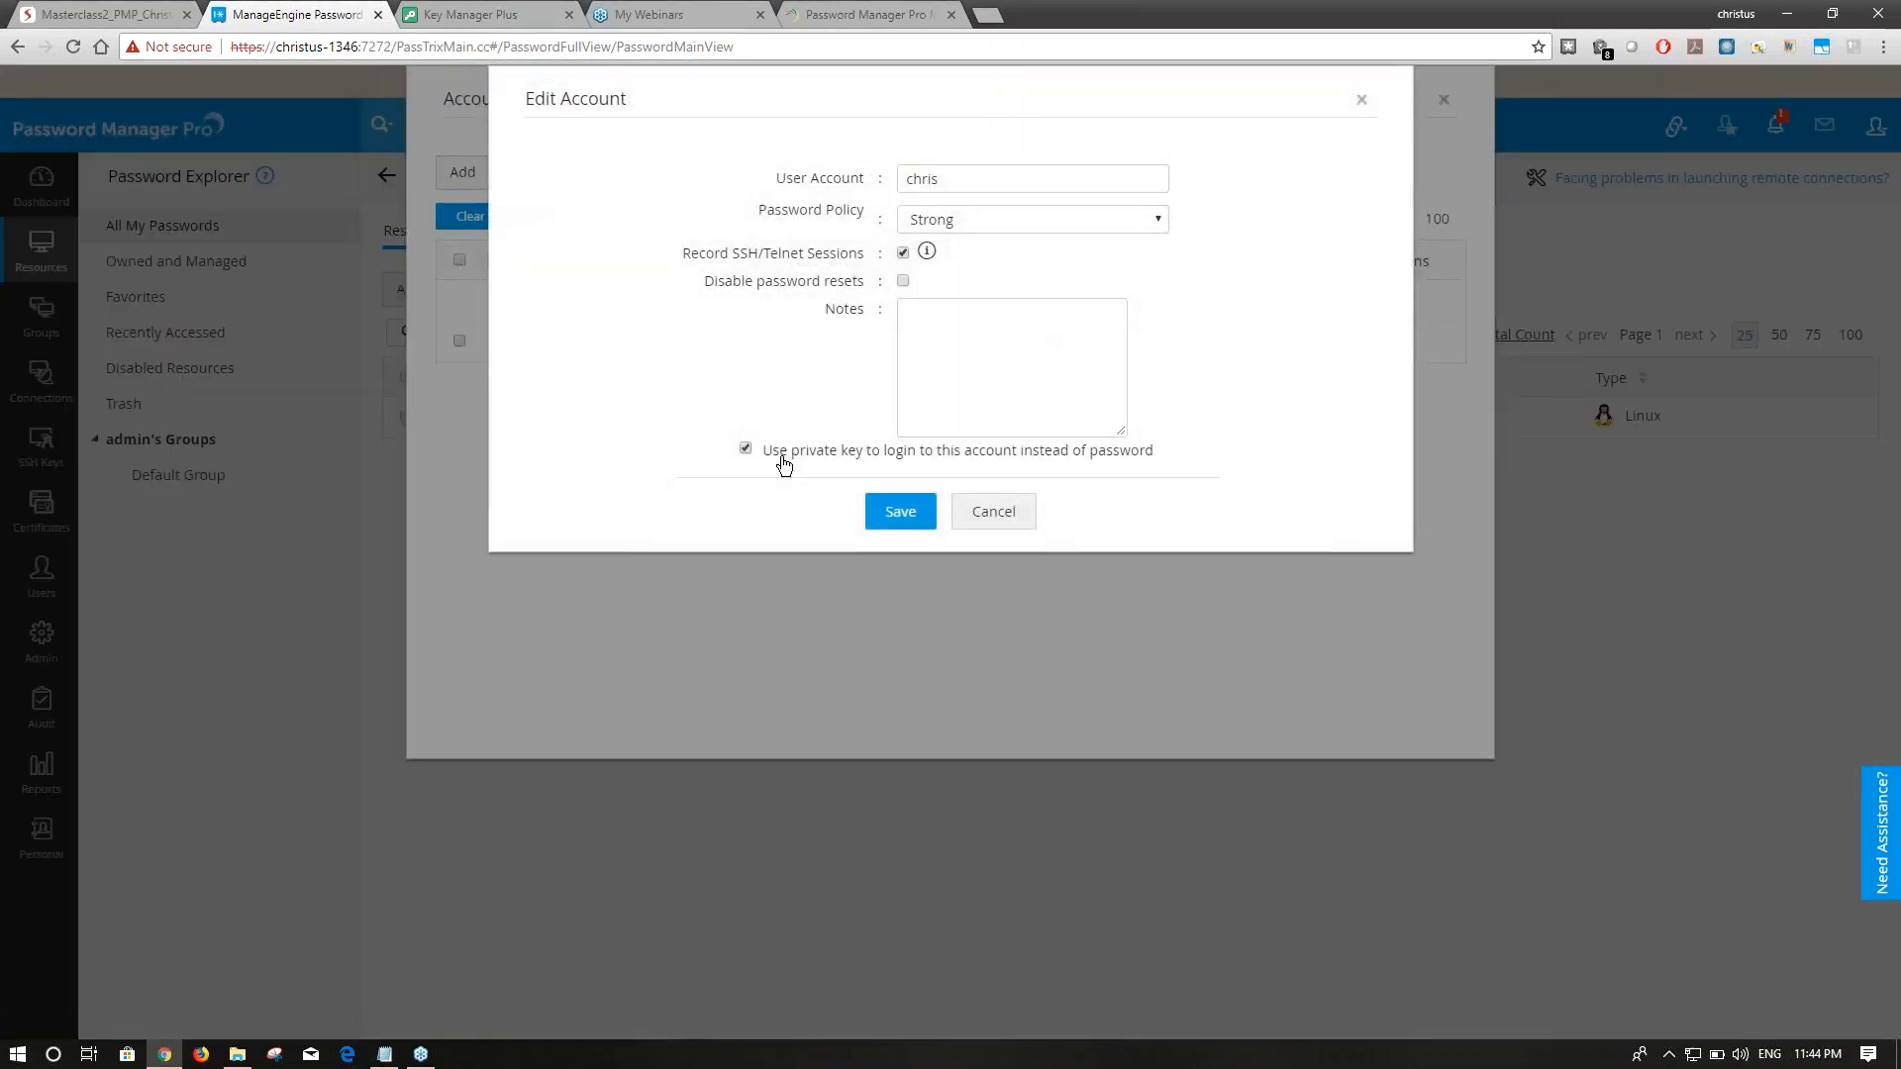
# Save chris's private-key login setting, then launch and close an SSH session as chris.
pyautogui.click(882, 512)
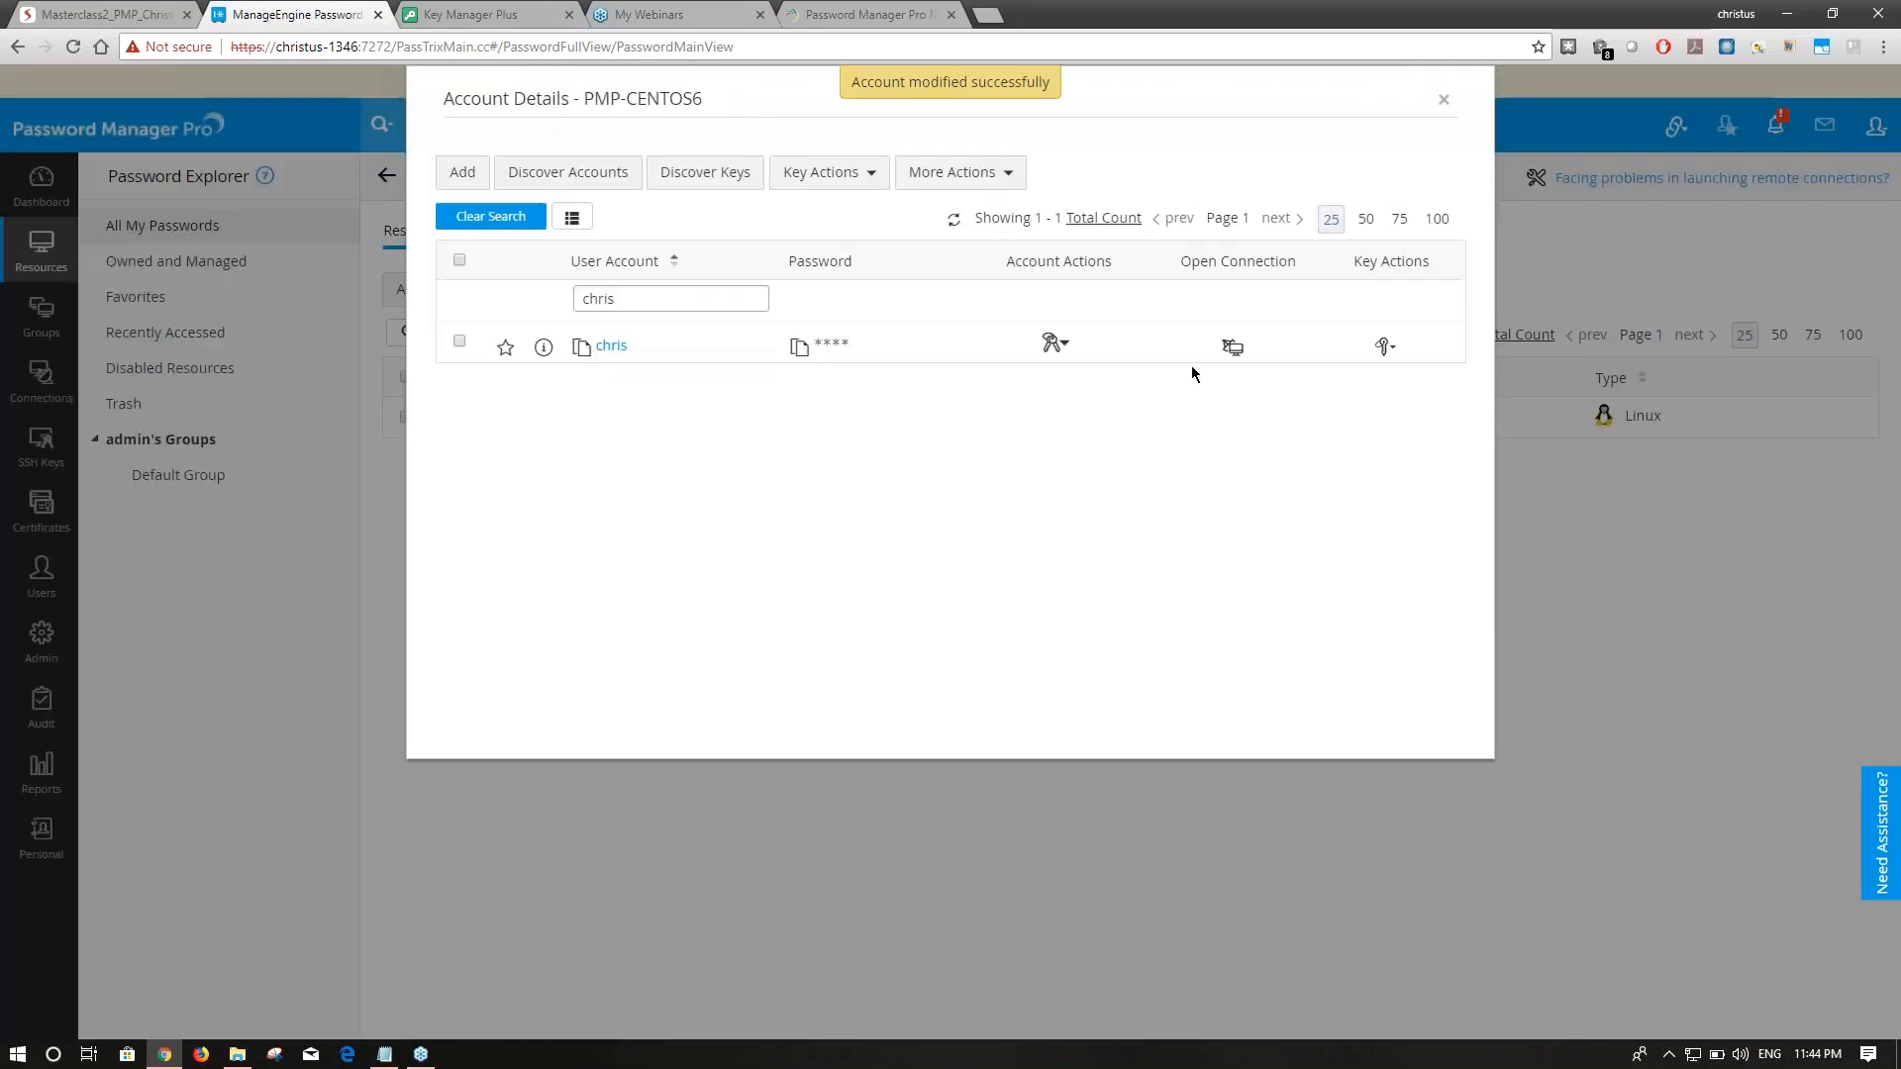
pyautogui.click(1233, 347)
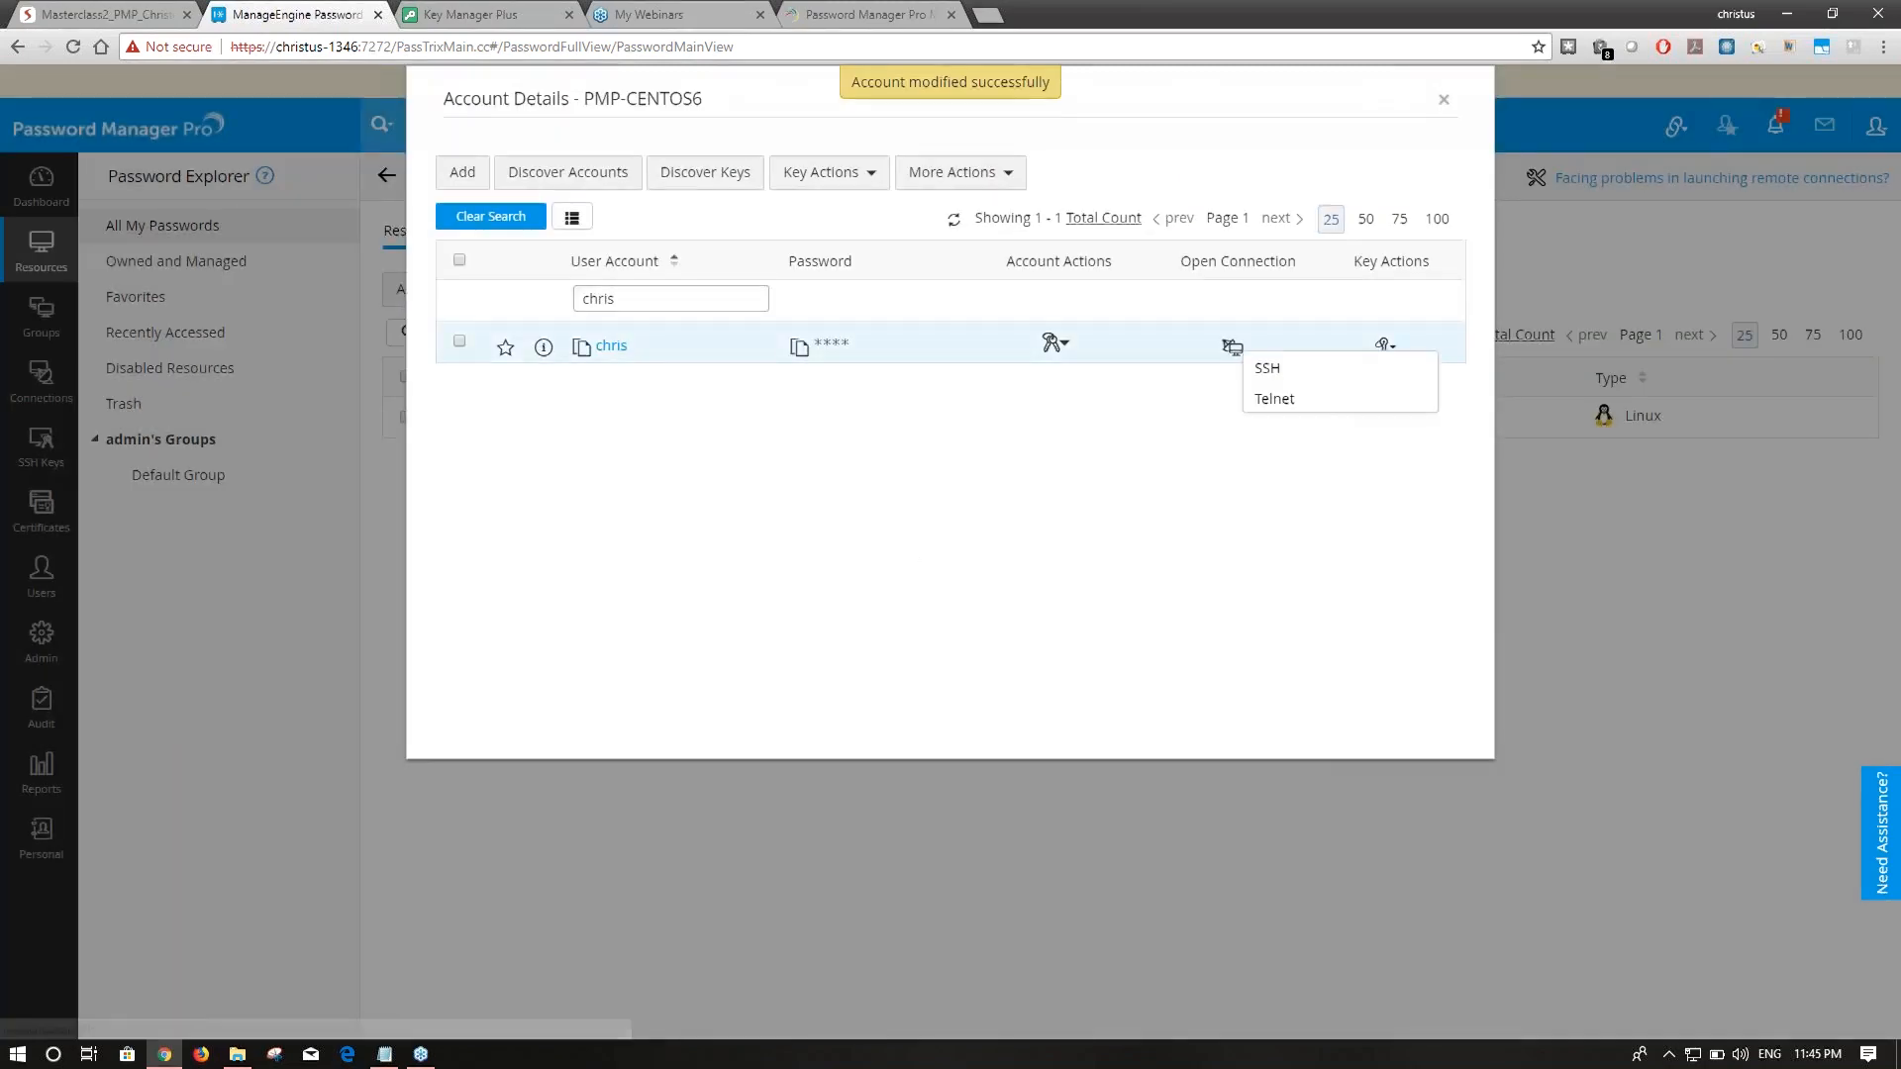
pyautogui.click(1261, 369)
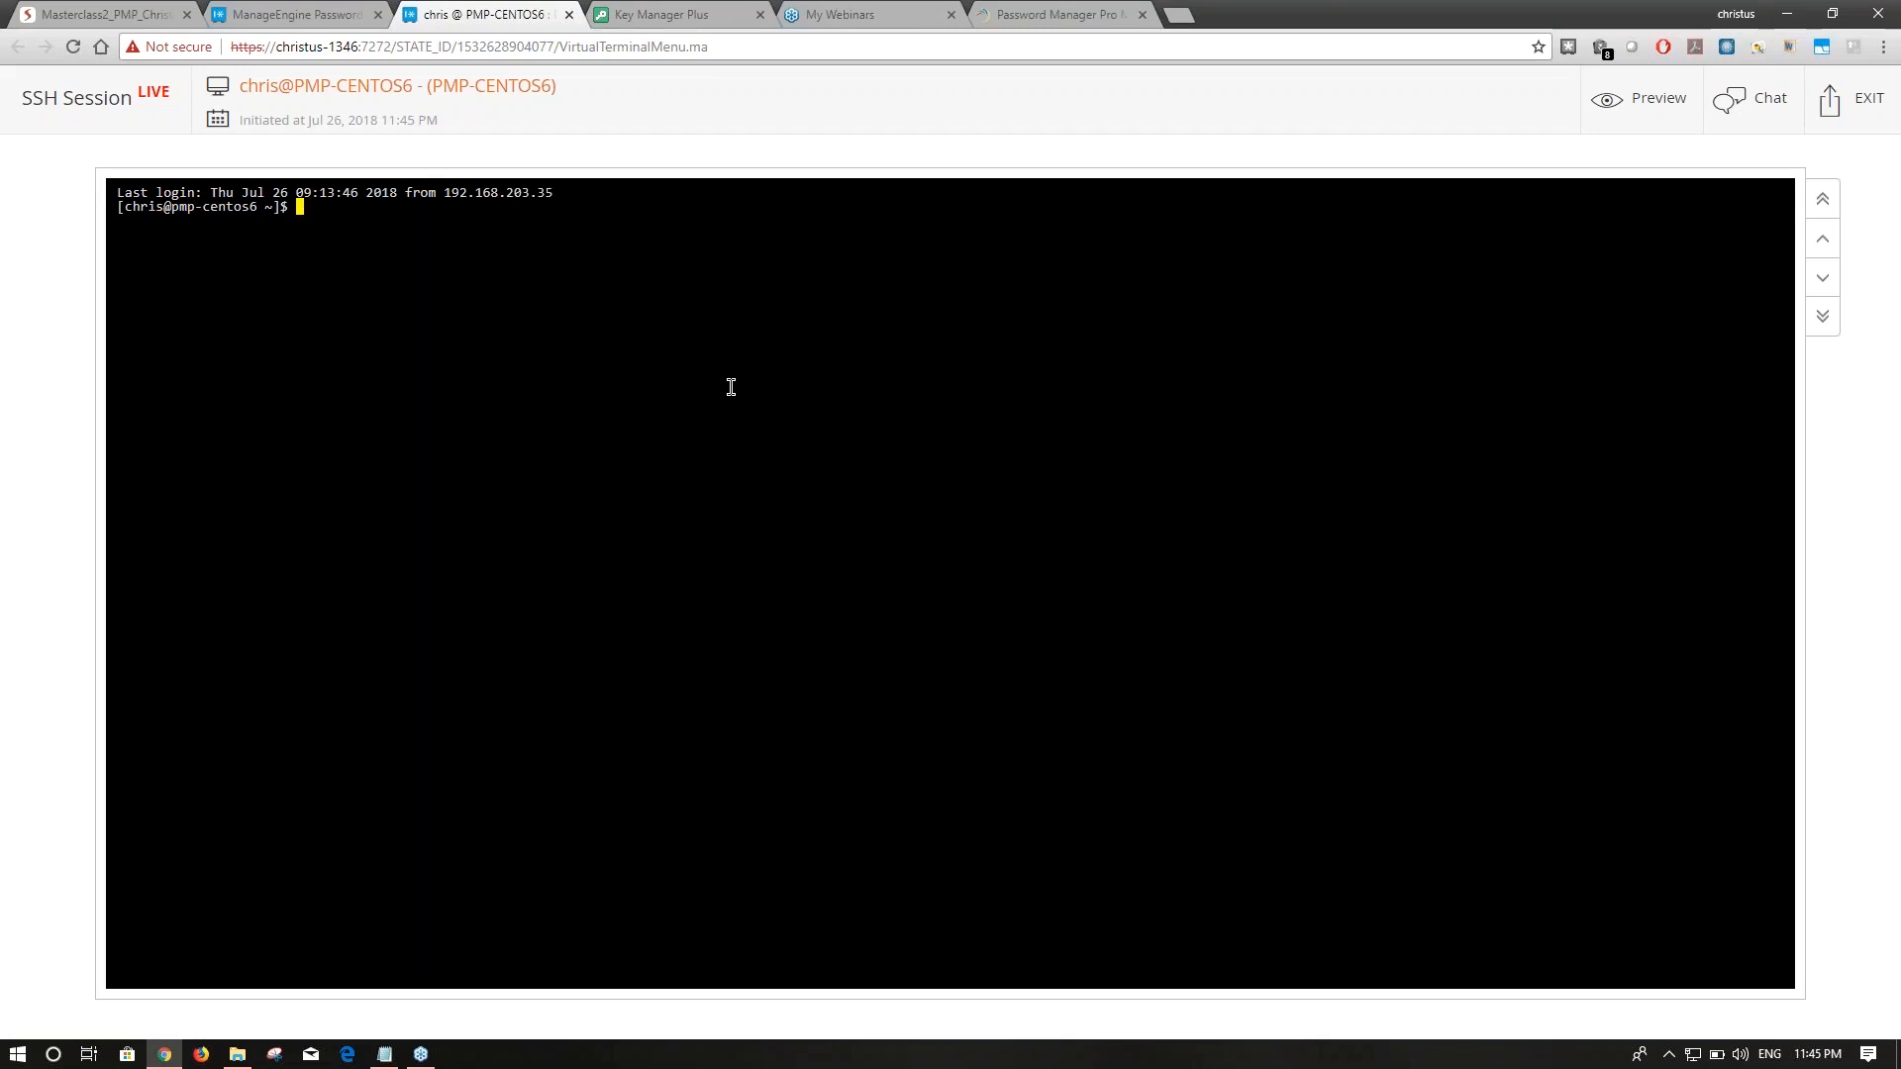
pyautogui.click(569, 14)
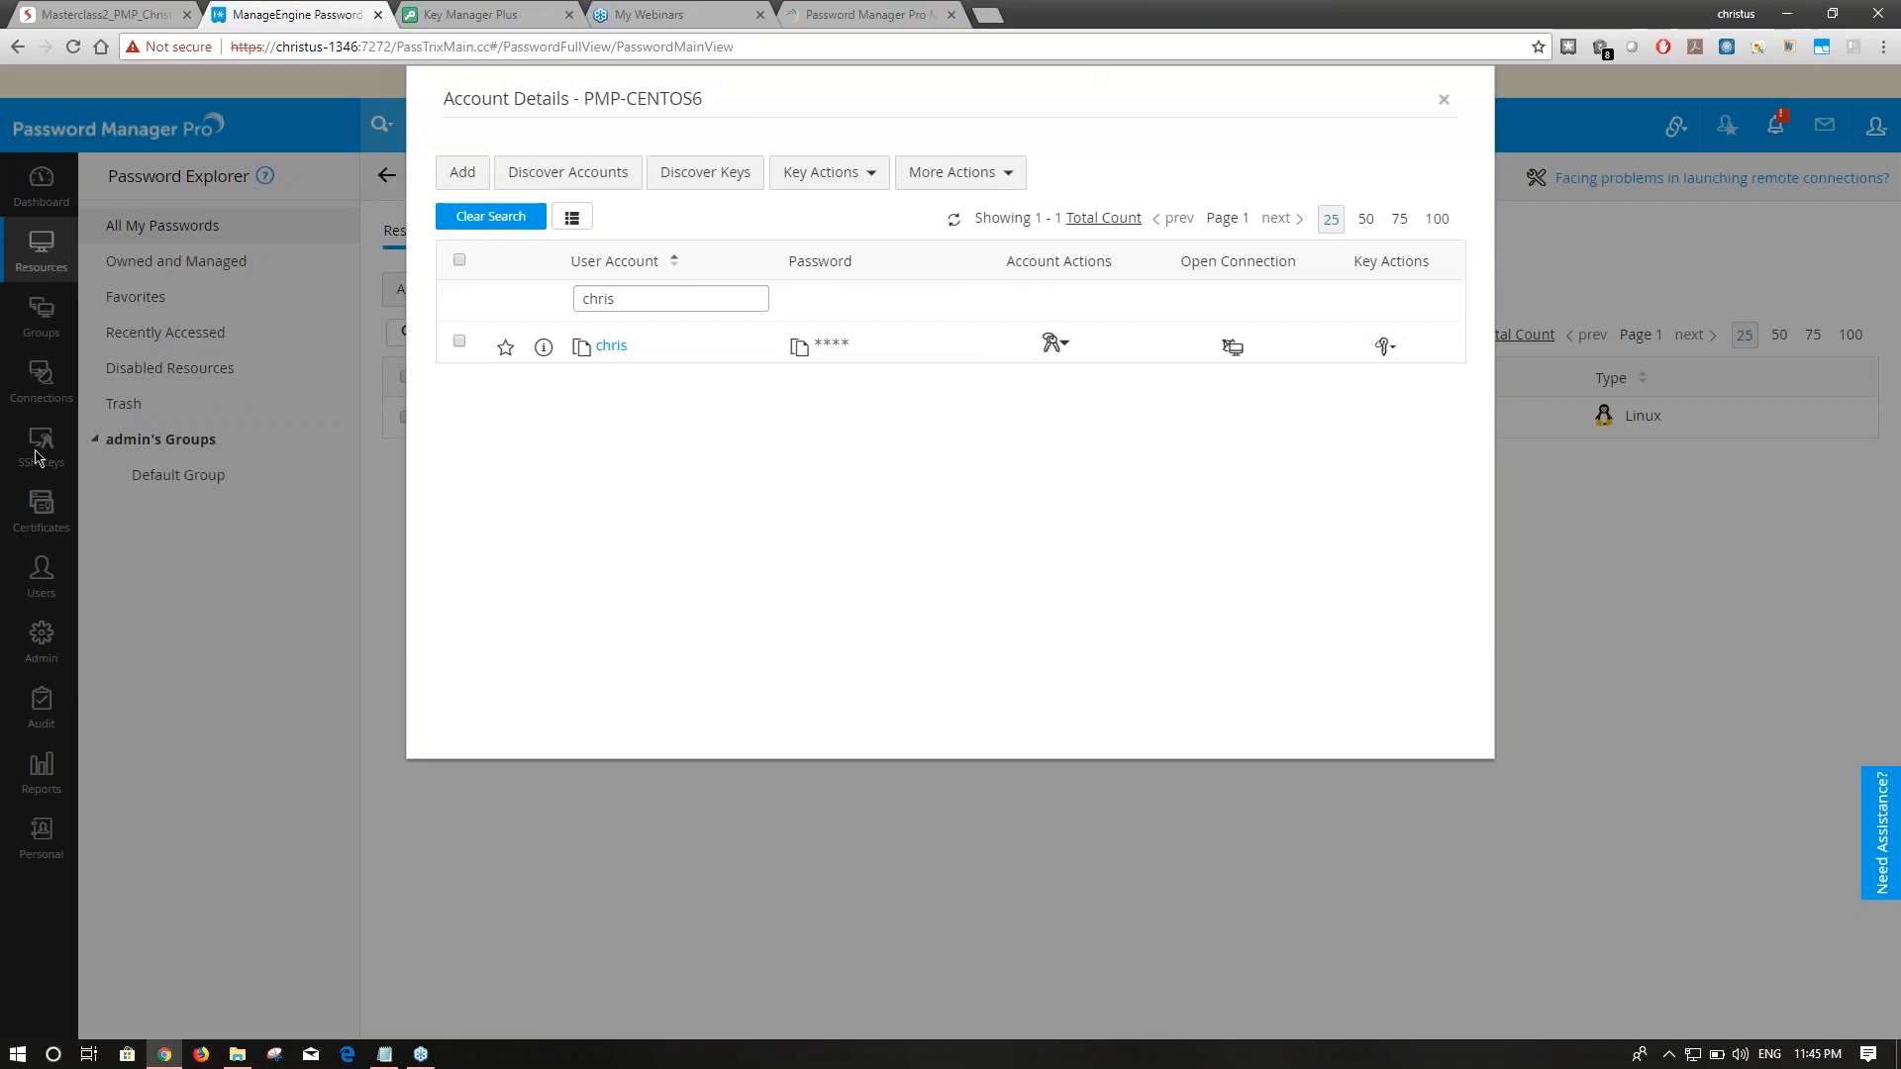
pyautogui.click(1384, 346)
# Check that chris's linked private key is test3_pmp, then close the PMP-CENTOS6 account details.
pyautogui.moveTo(1358, 730); pyautogui.dragTo(1458, 727)
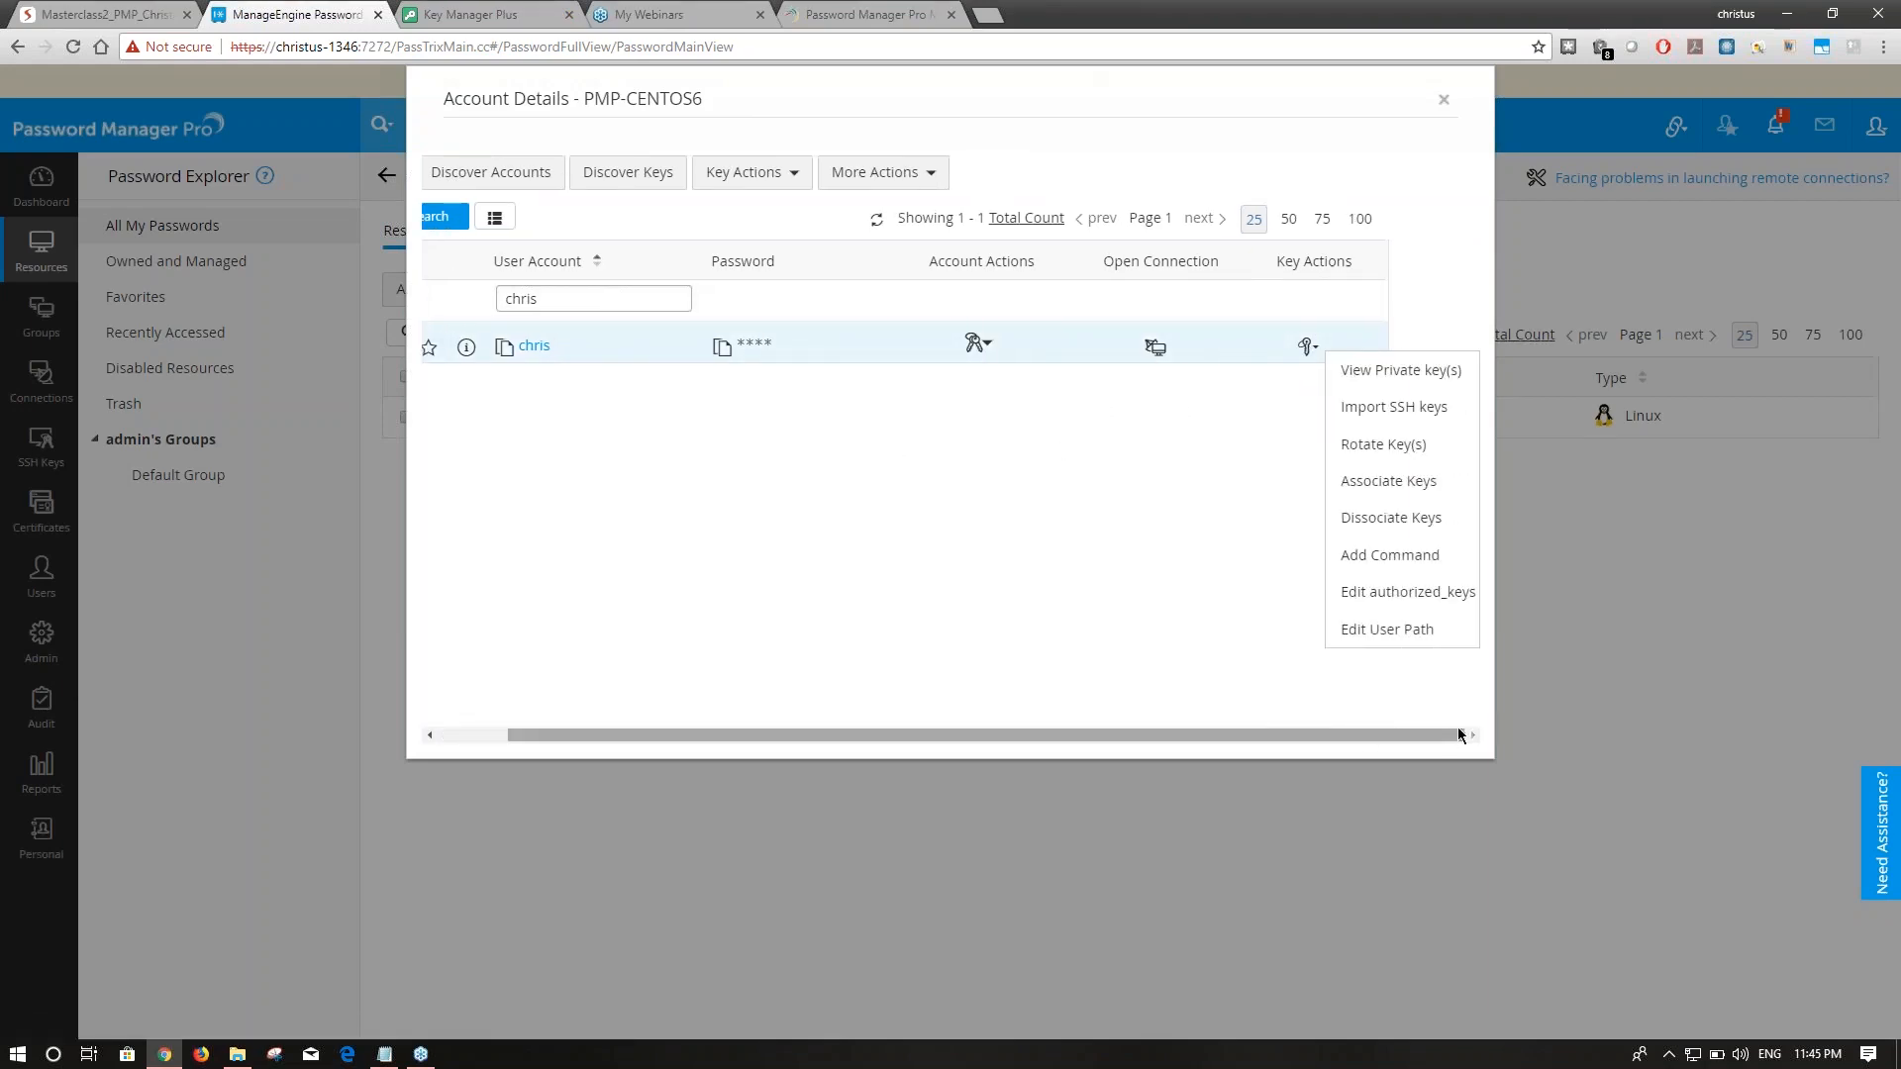
pyautogui.click(1396, 371)
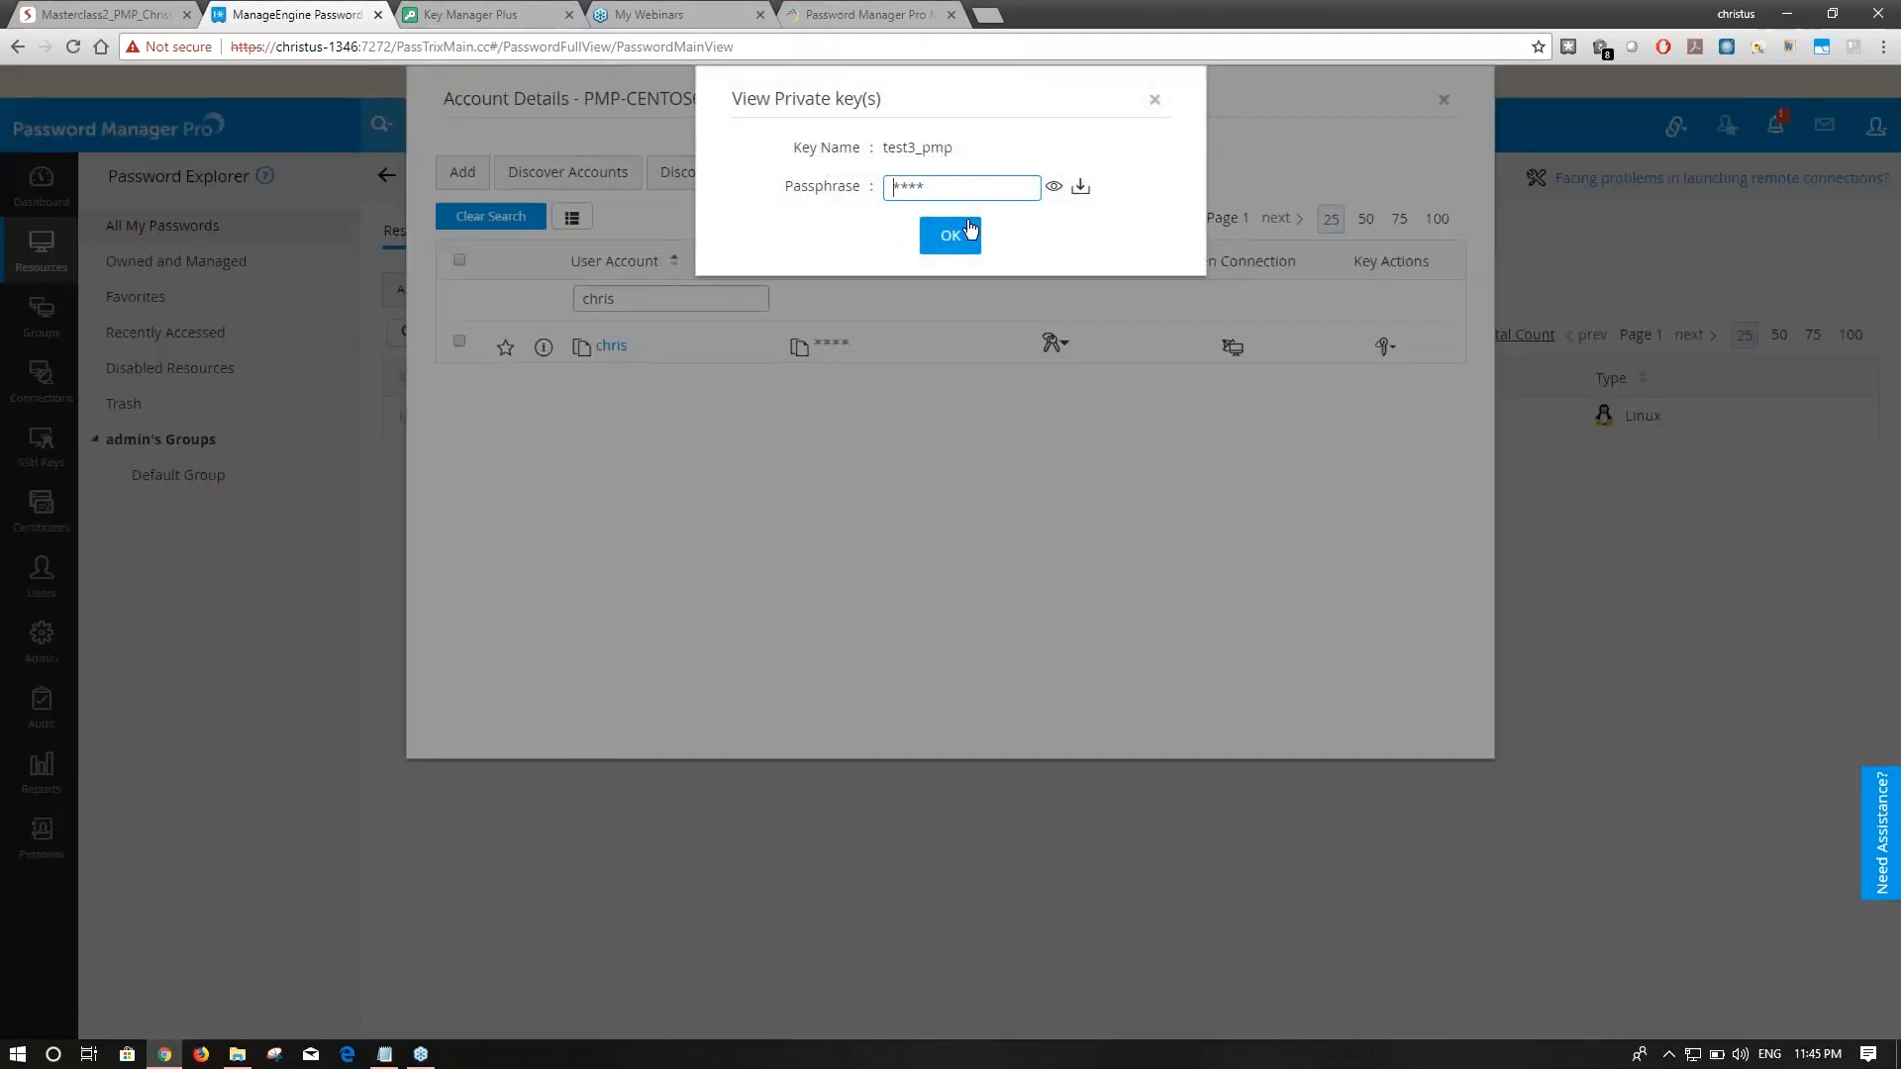
pyautogui.click(1155, 99)
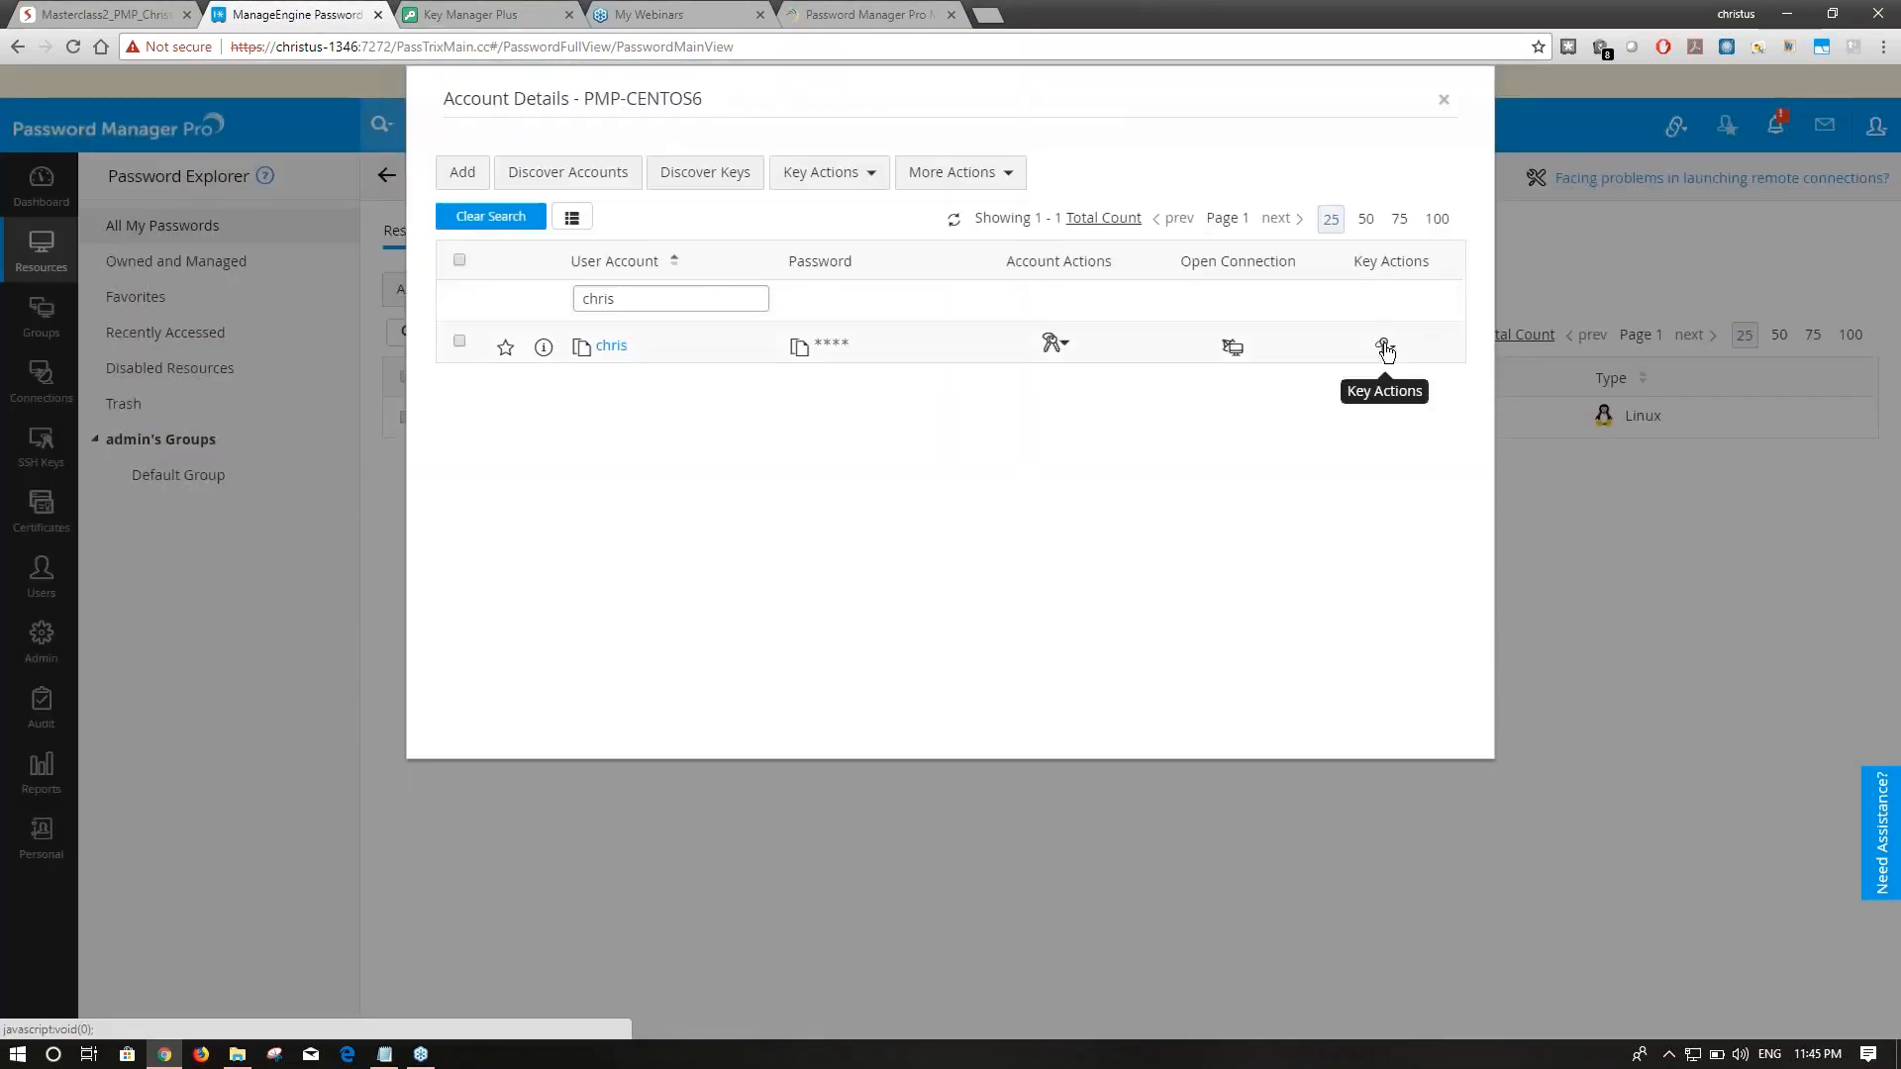
pyautogui.click(1385, 343)
pyautogui.click(1418, 735)
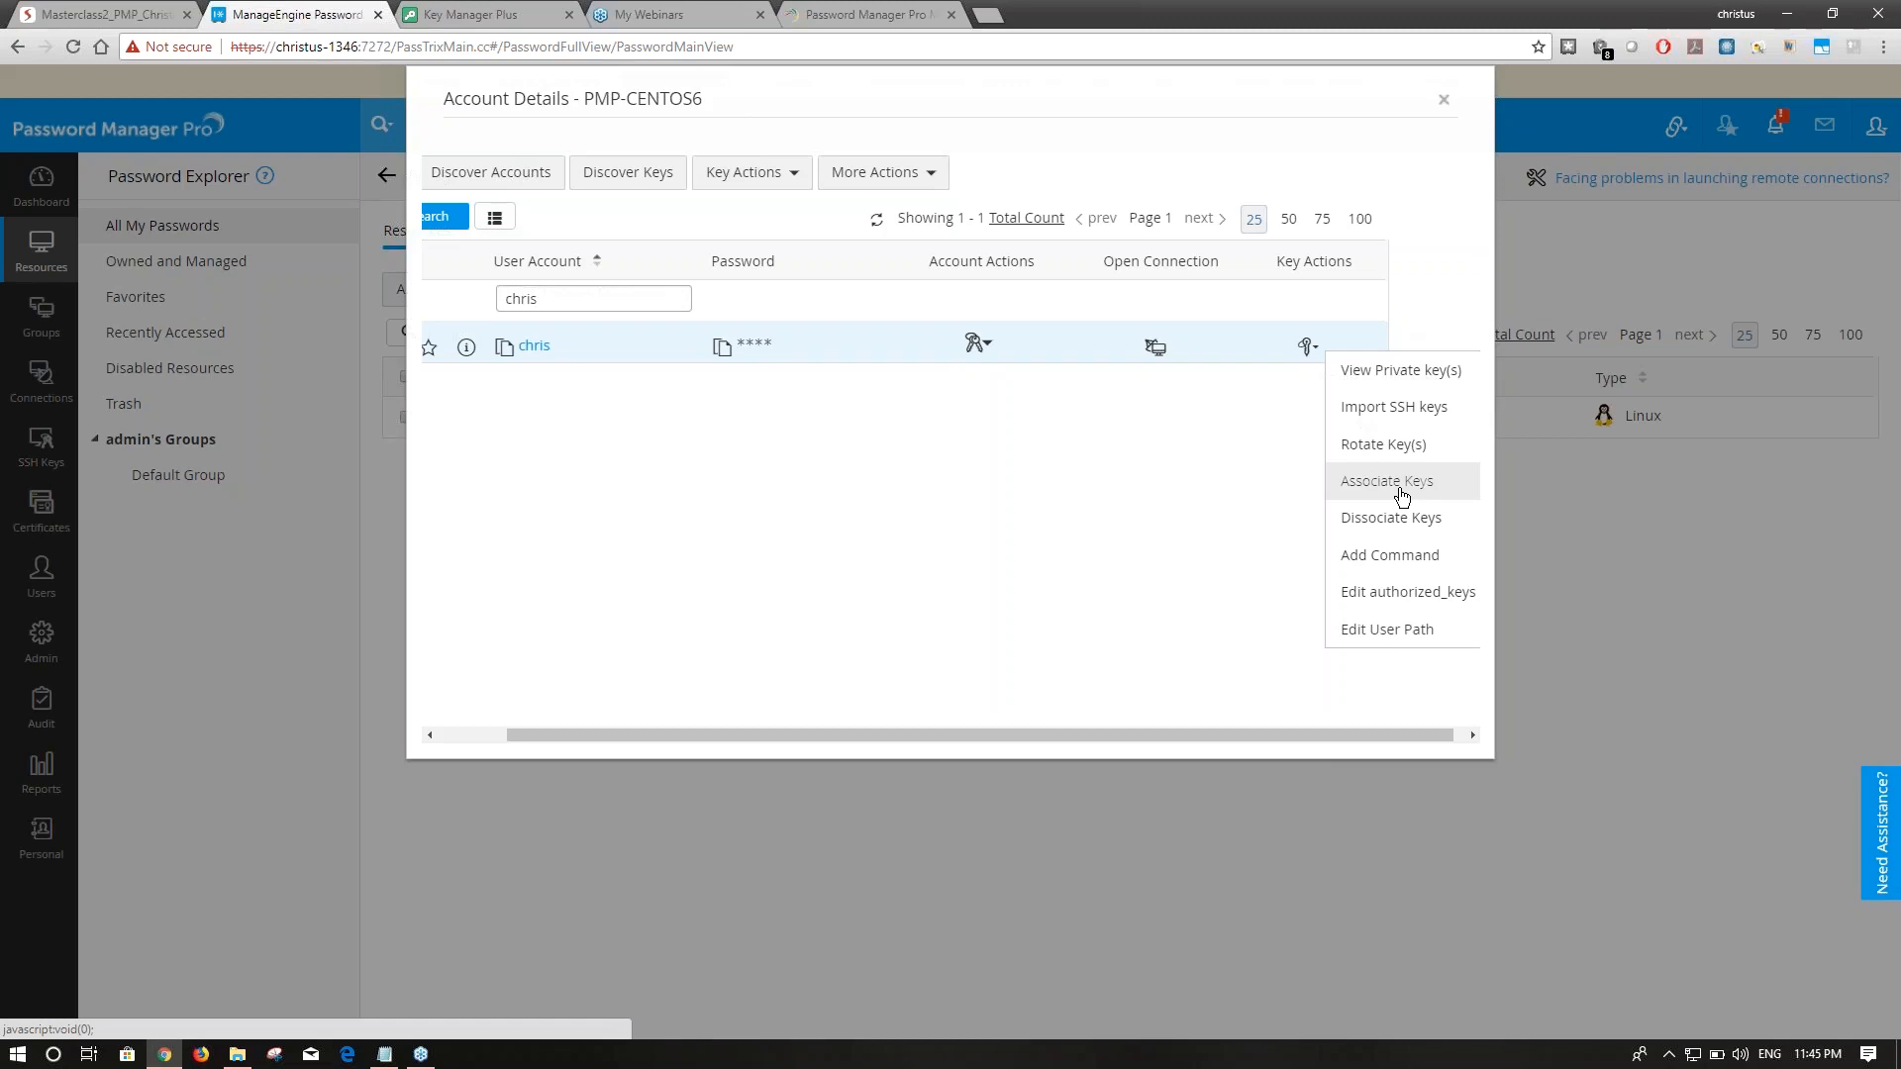
pyautogui.click(1444, 101)
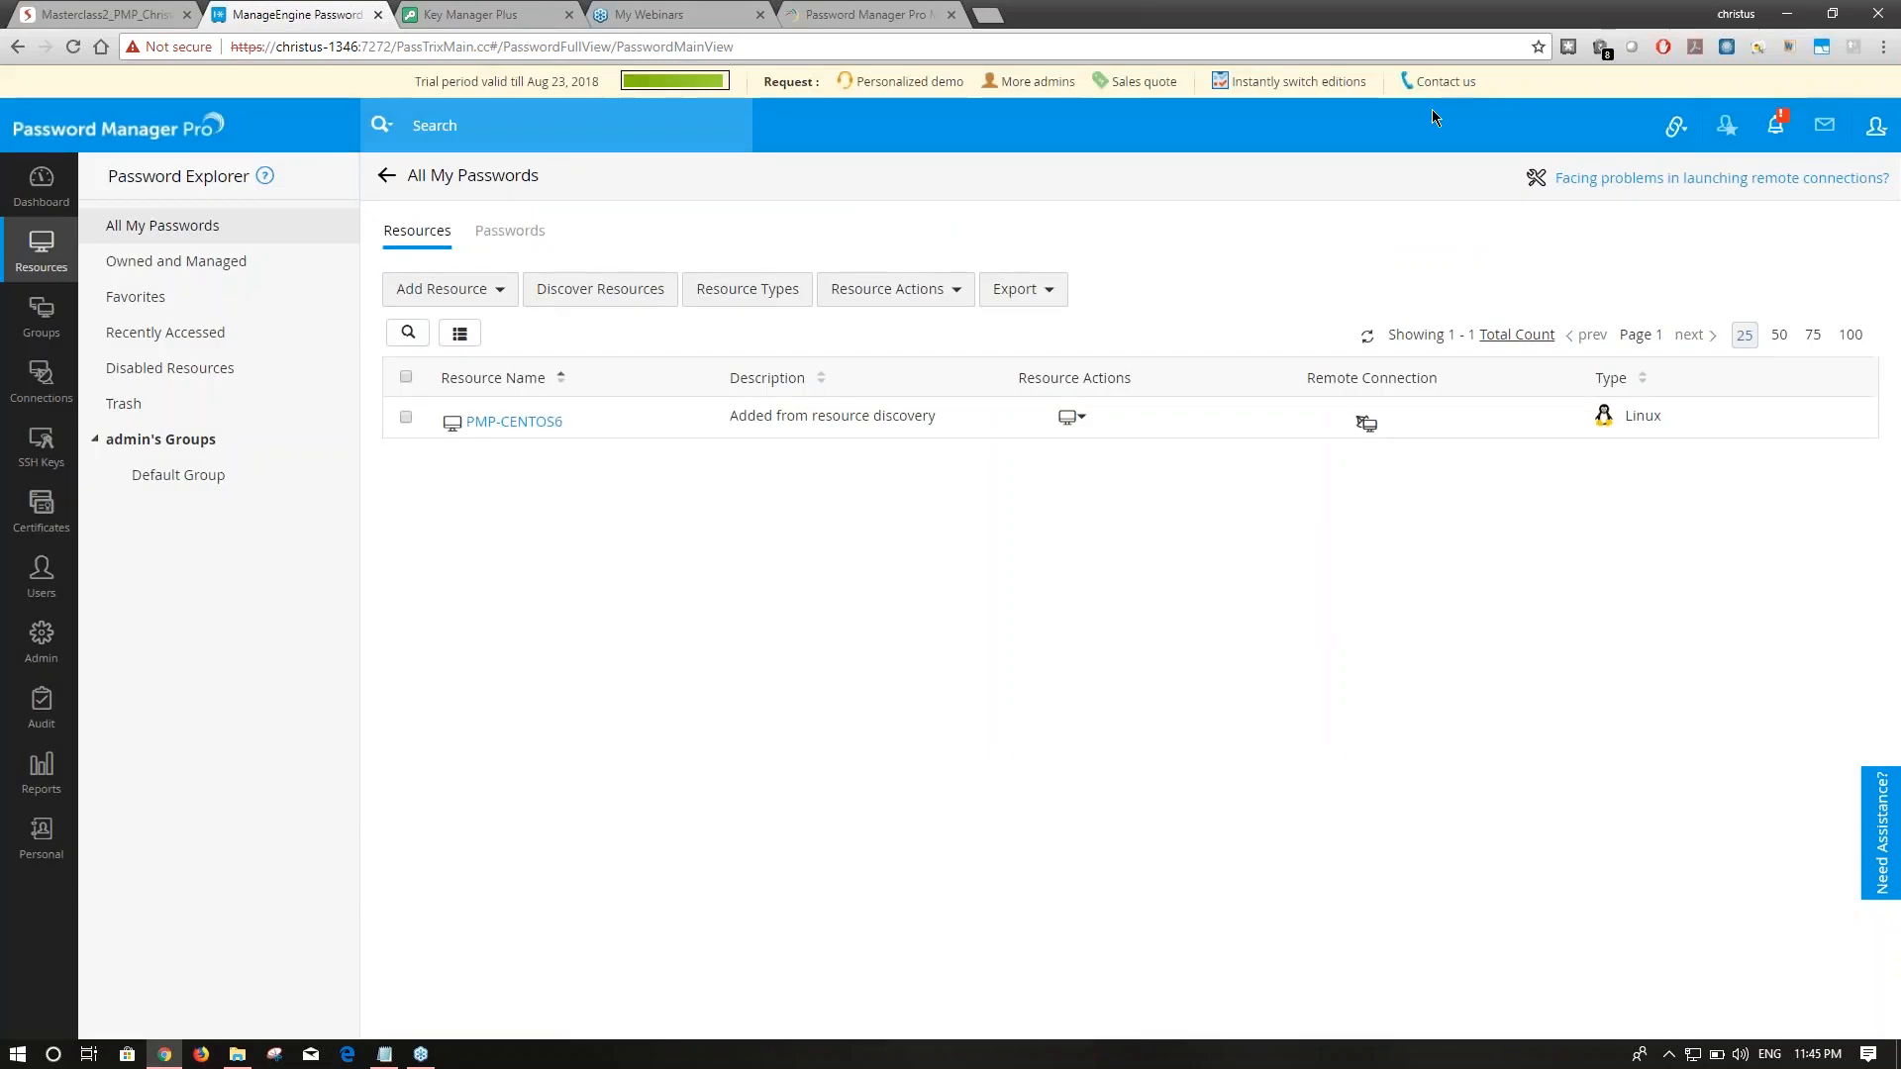
# Go to SSH key management, view the SSH key features slides, and switch back.
pyautogui.click(40, 456)
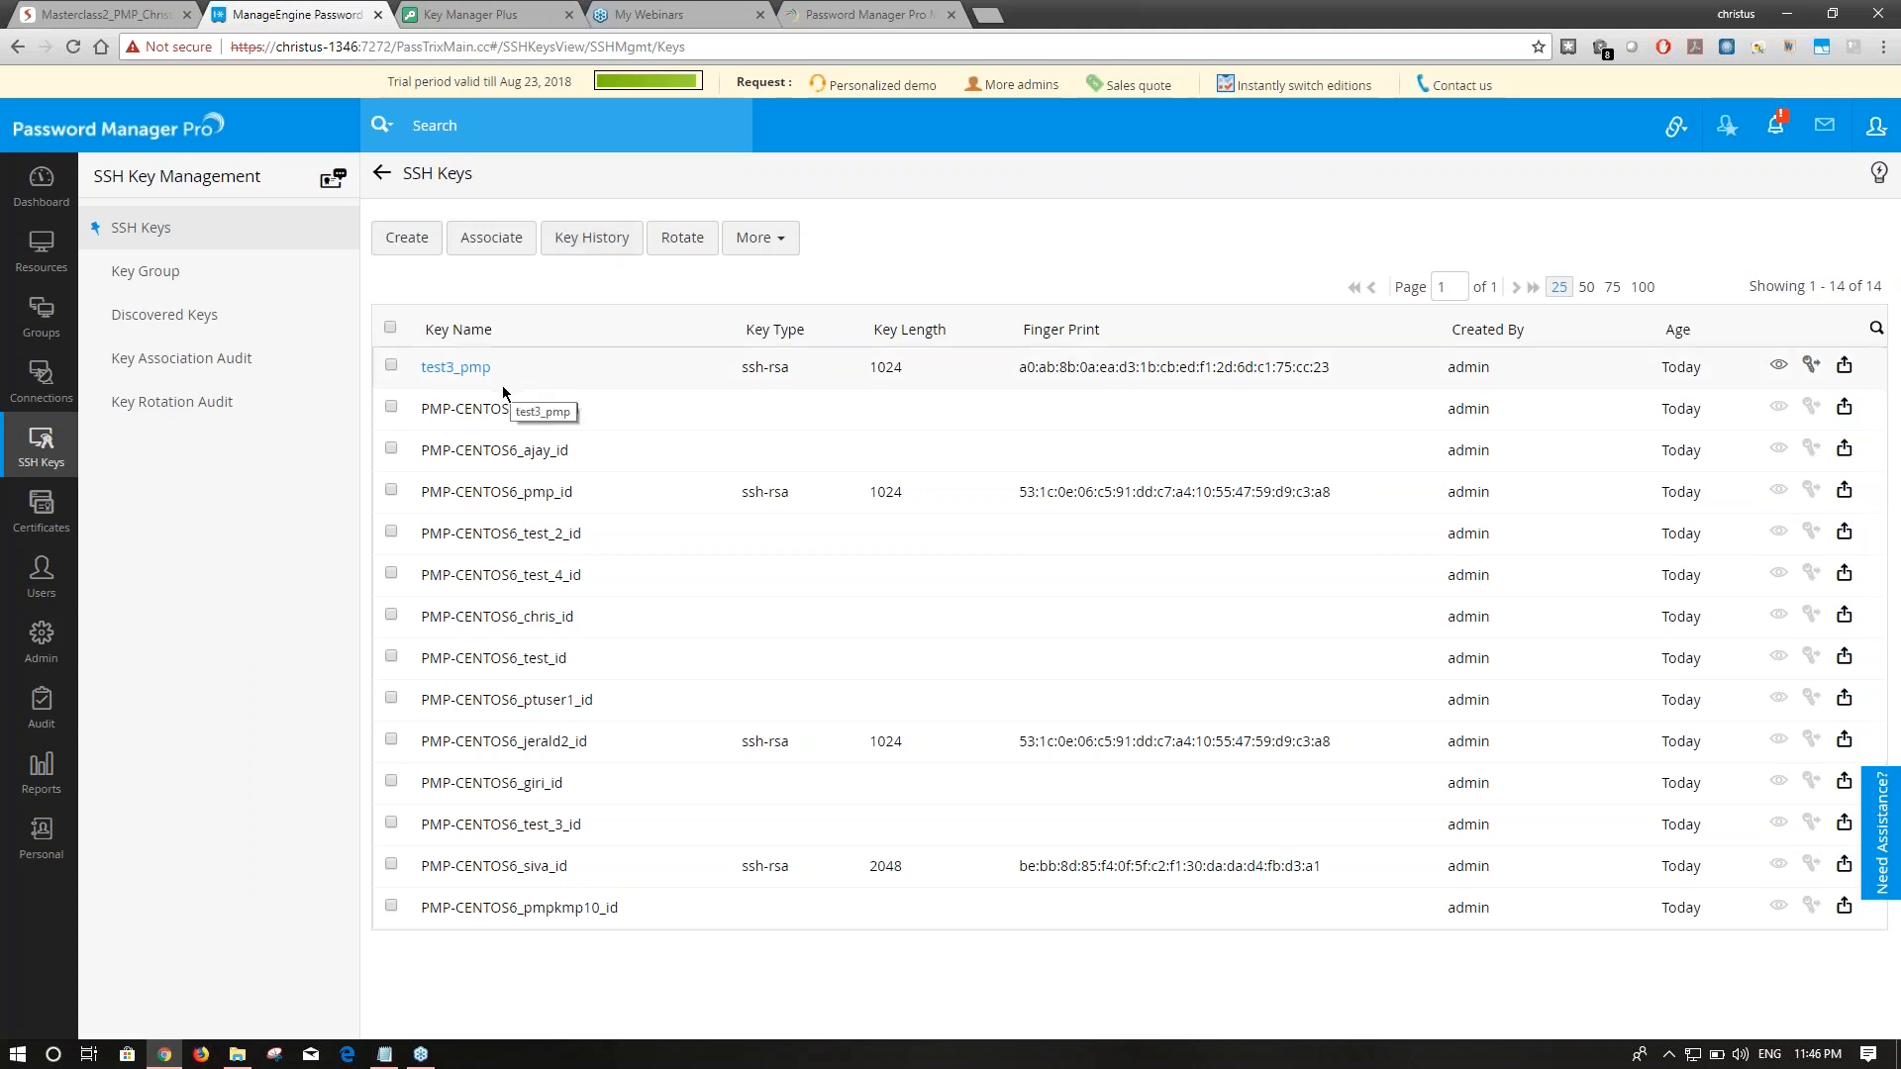
pyautogui.click(104, 14)
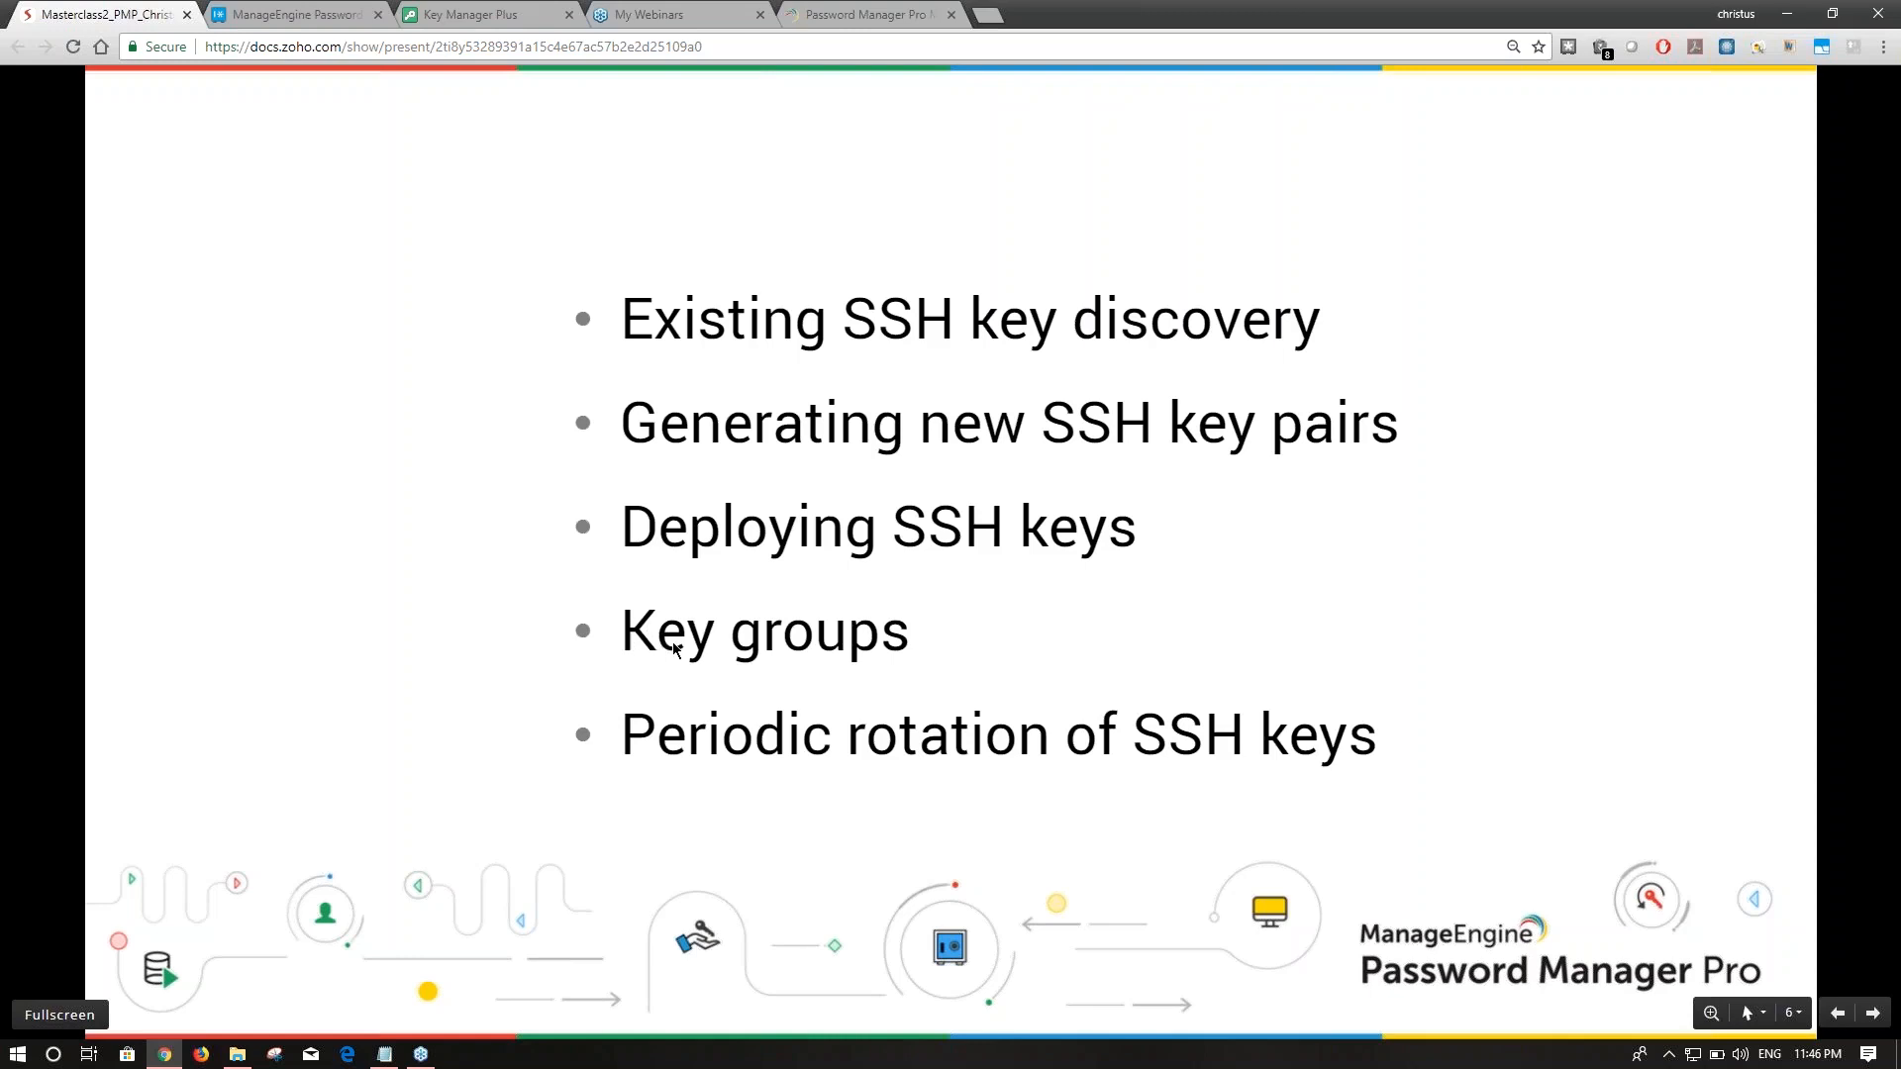
pyautogui.click(327, 16)
# Start a new SSH key group named SSH_Centos.
pyautogui.click(193, 288)
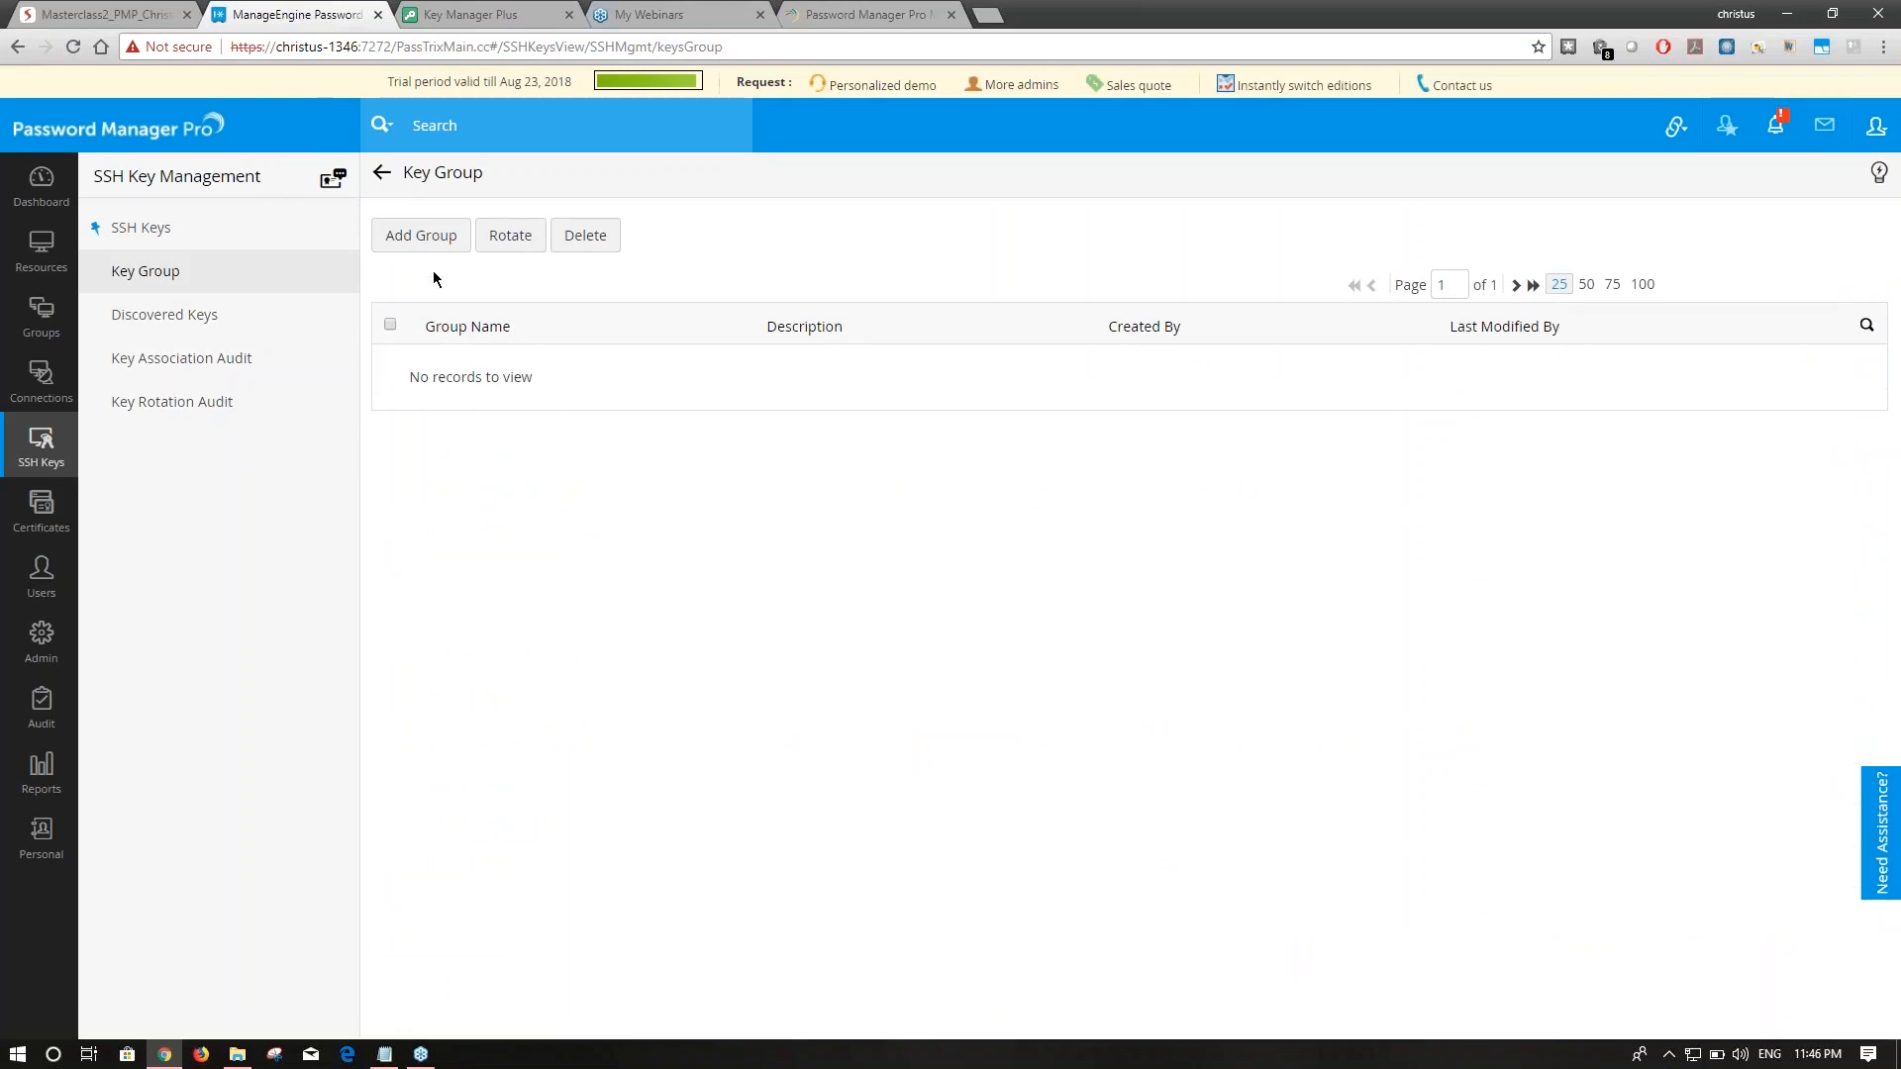
pyautogui.click(440, 238)
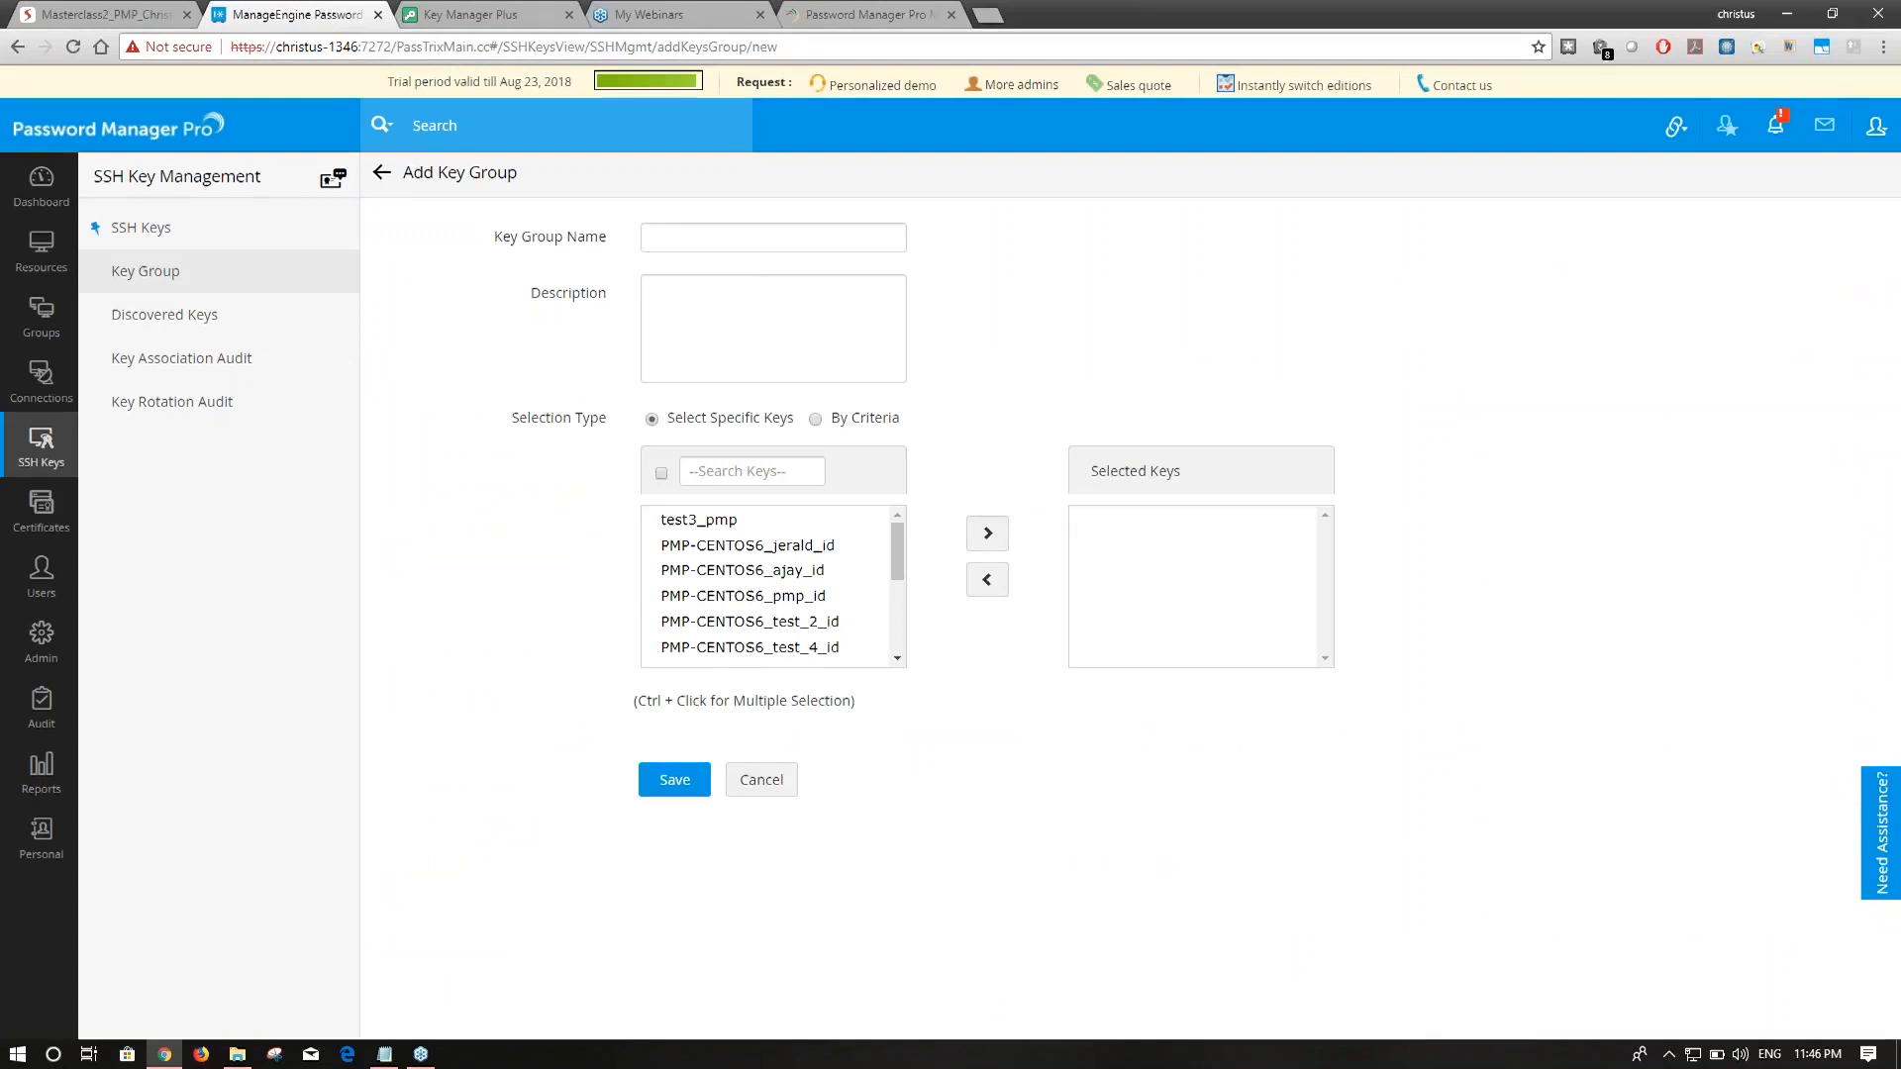
pyautogui.click(853, 247)
pyautogui.write('SSS')
pyautogui.press('BackSpace')
pyautogui.press('BackSpace')
pyautogui.write('SSH')
pyautogui.press('BackSpace')
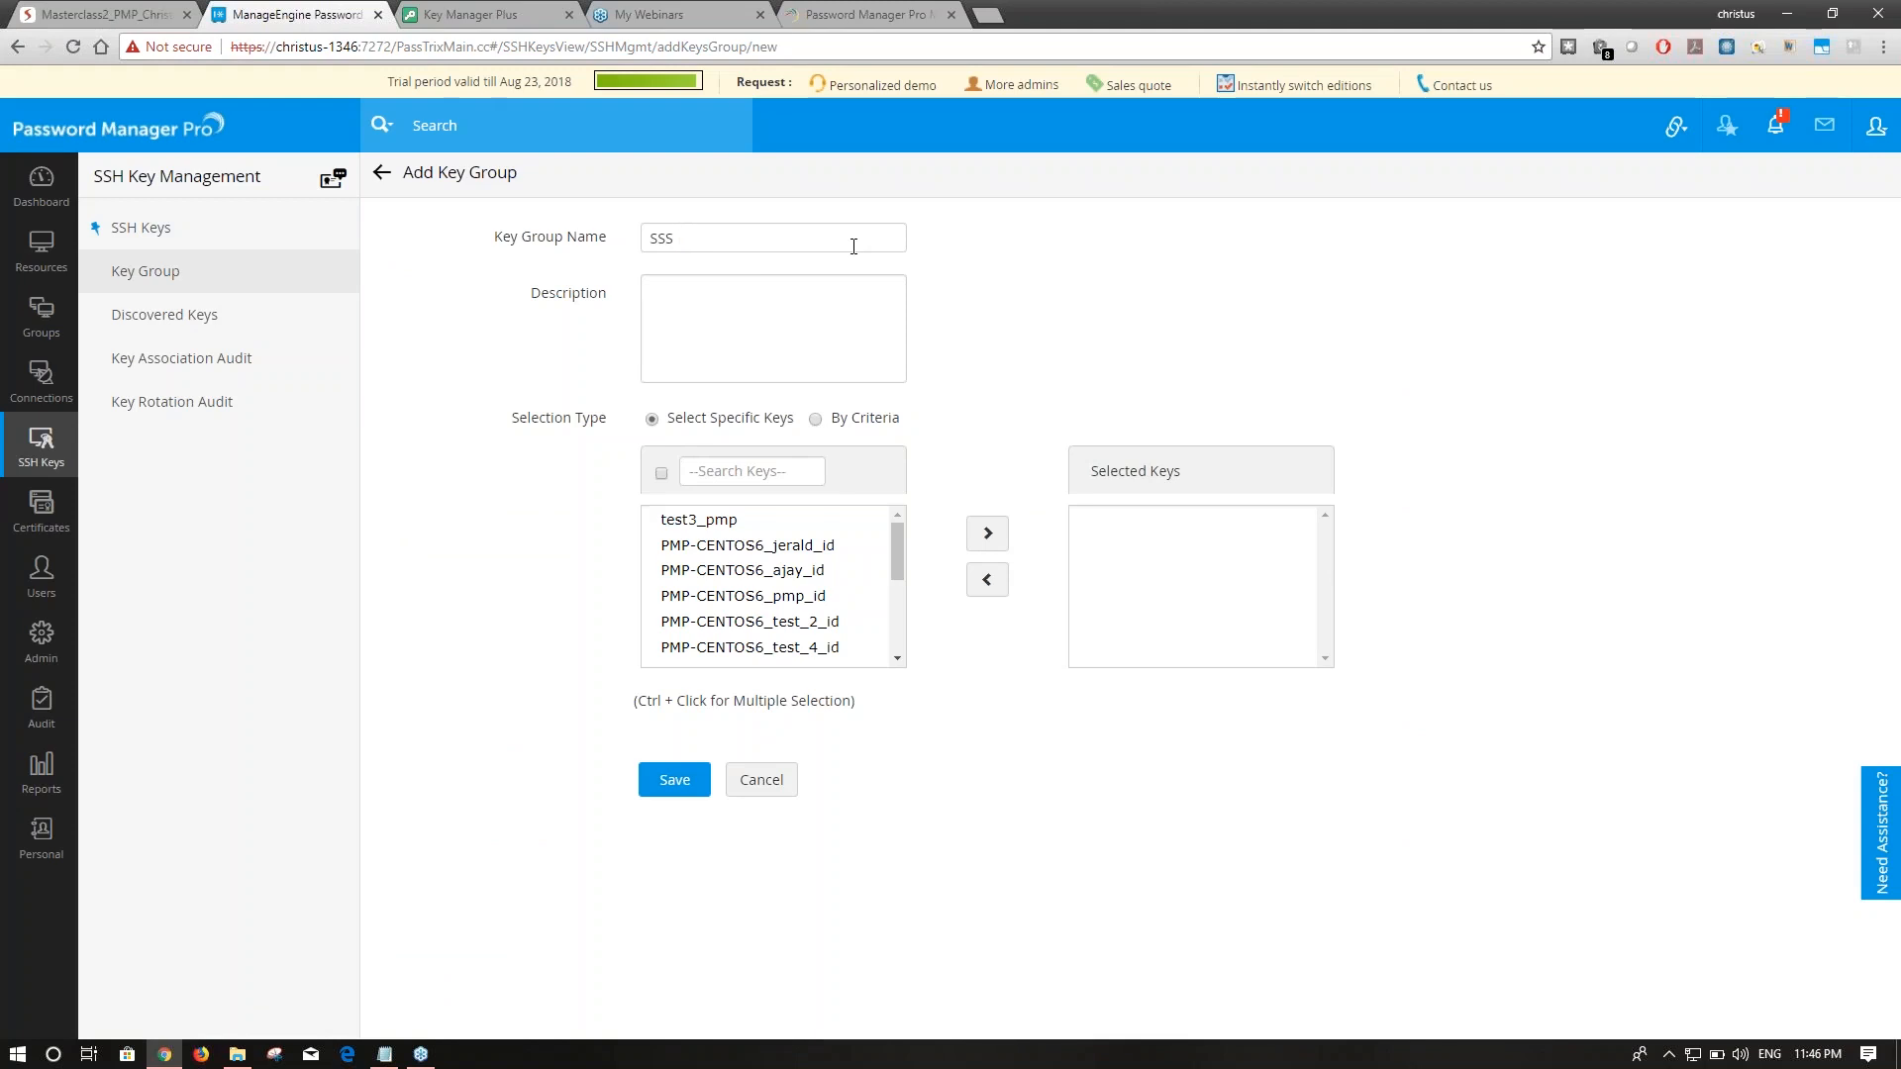
pyautogui.write('_Centos')
# Add test3_pmp and several PMP-CENTOS6 keys to the group and save it.
pyautogui.moveTo(698, 520); pyautogui.dragTo(749, 715)
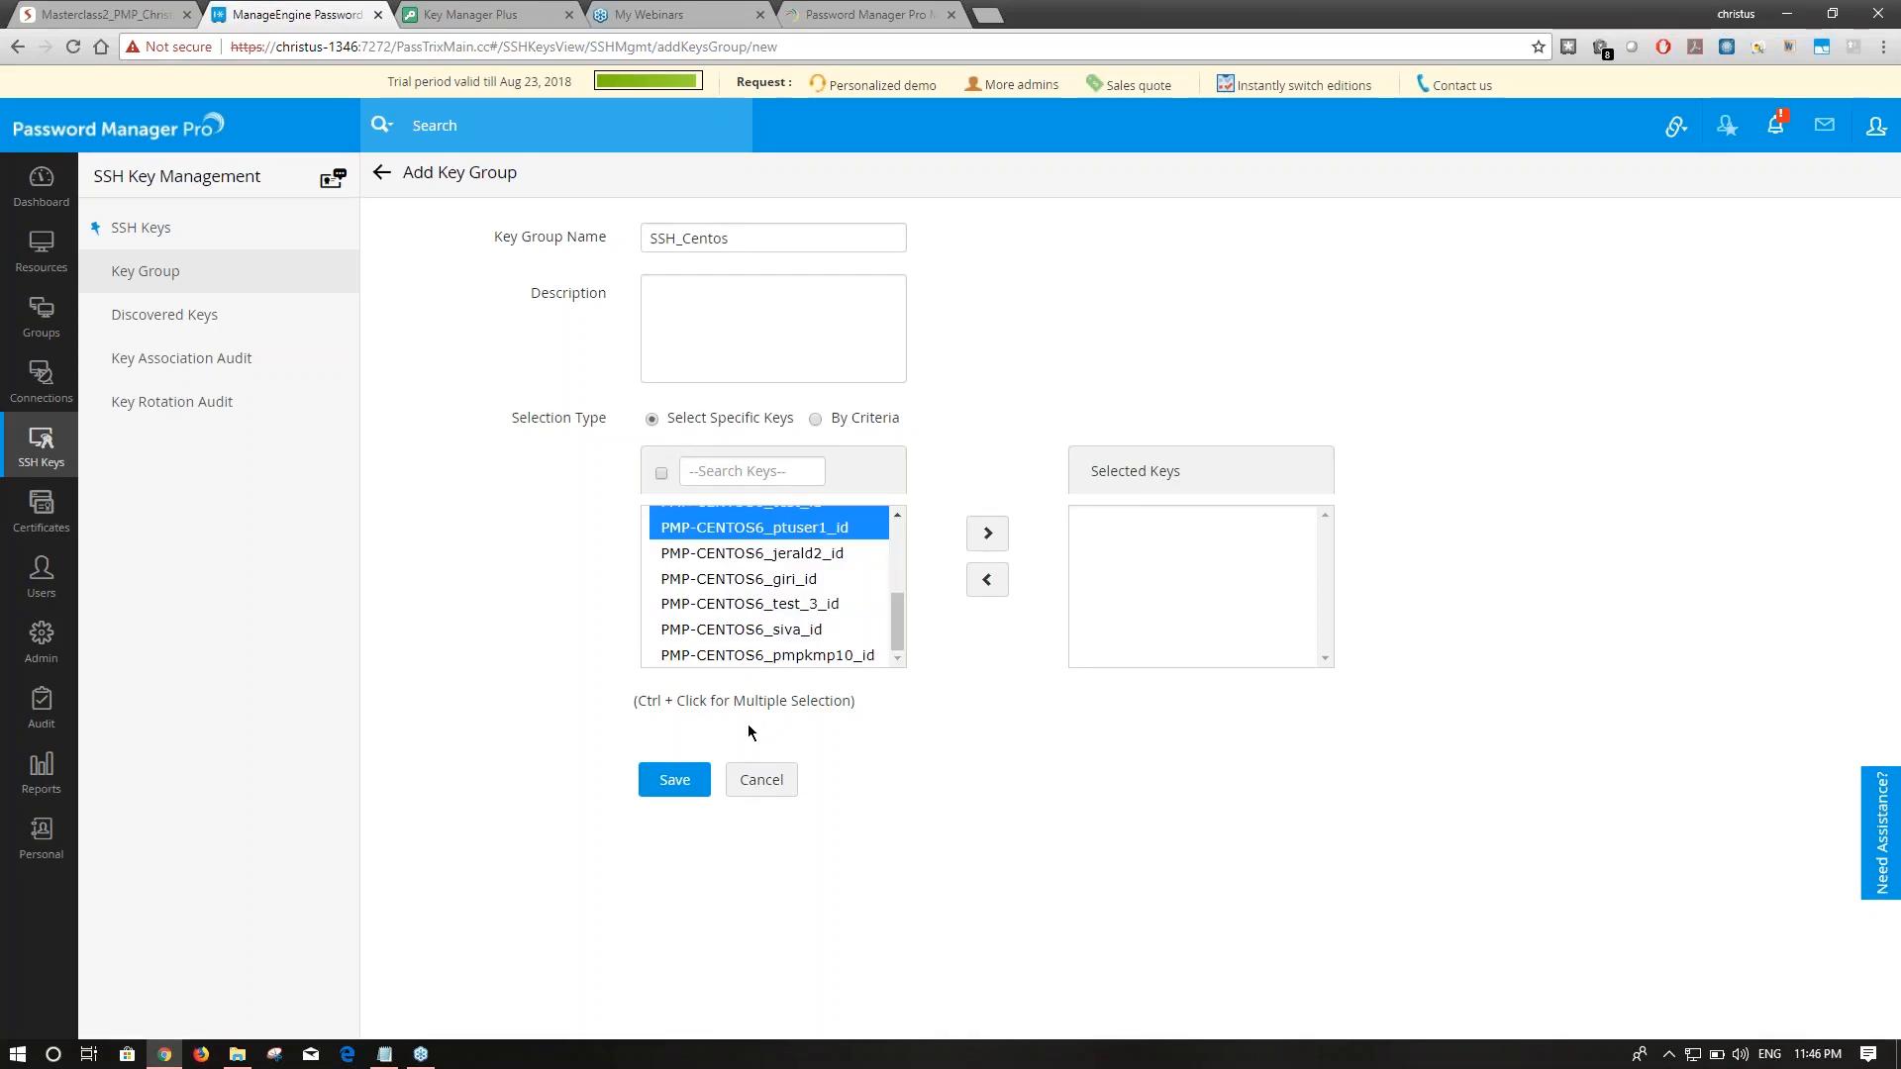
pyautogui.click(815, 419)
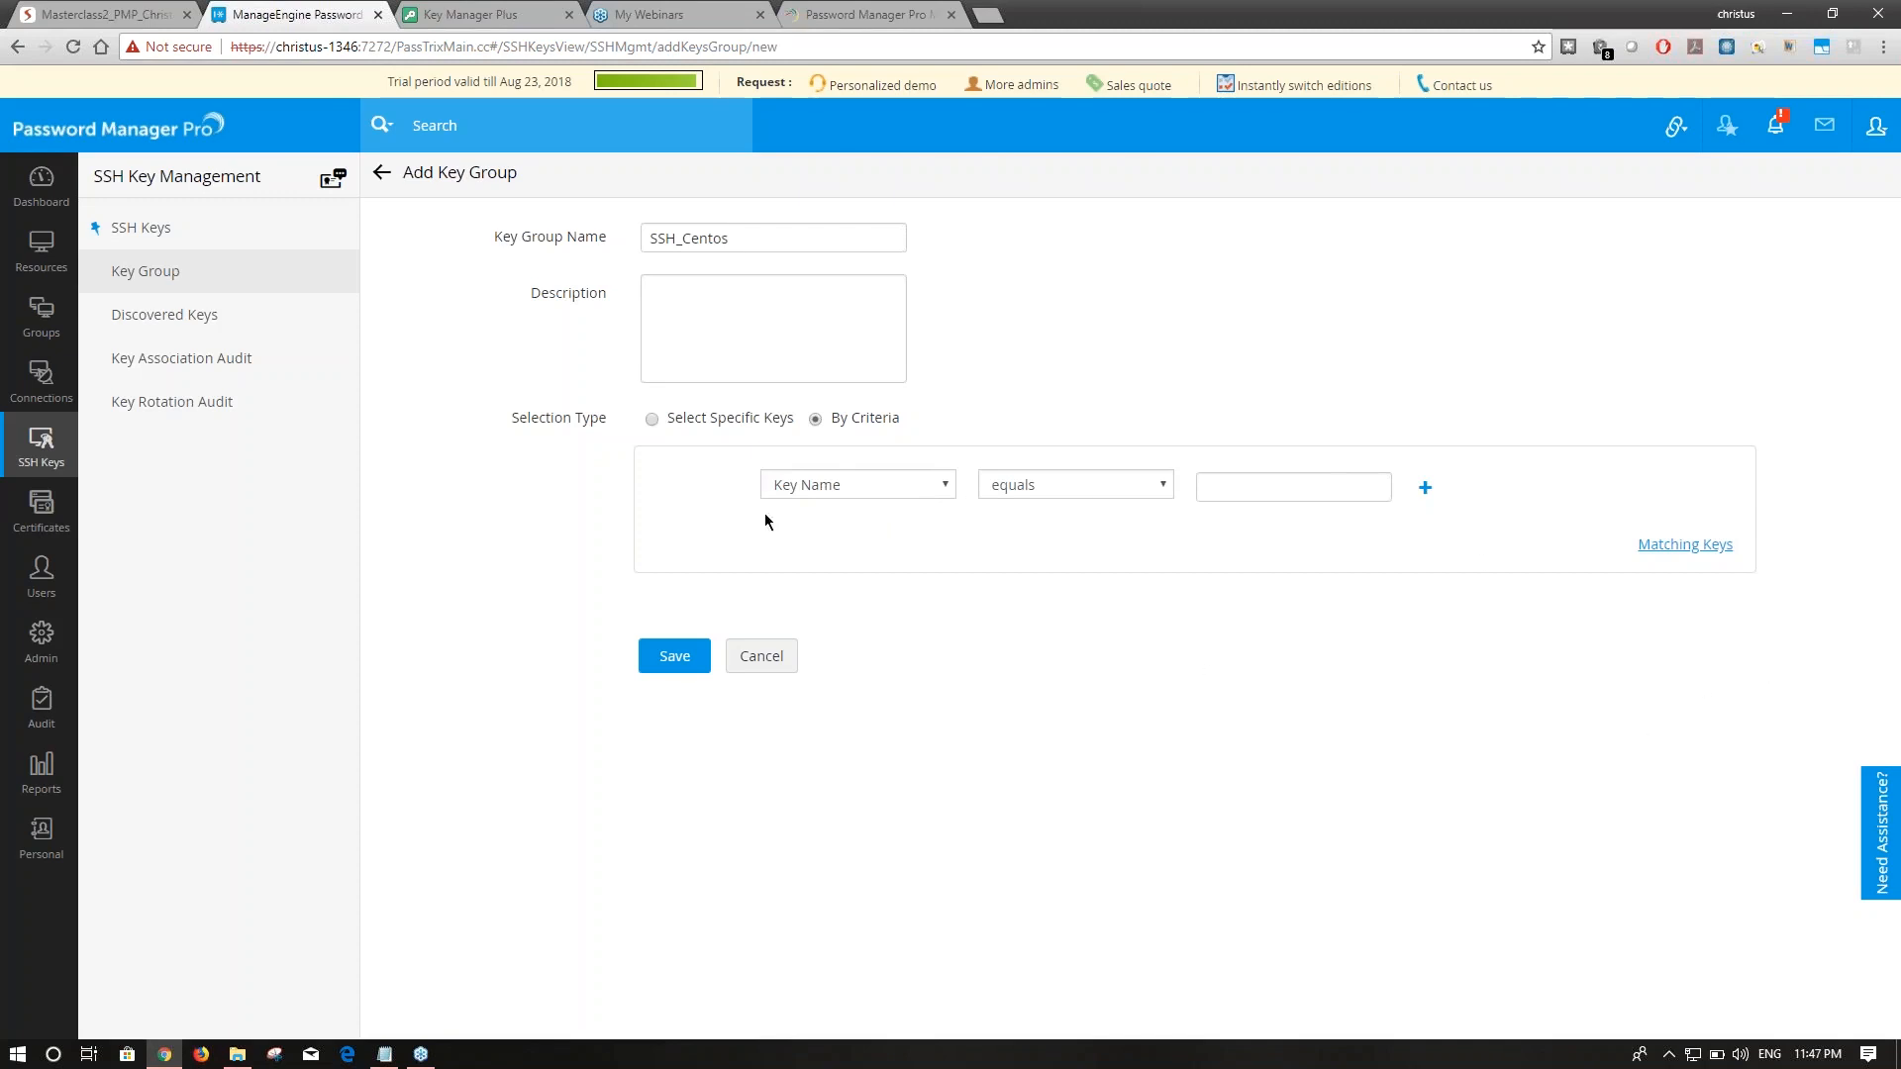
pyautogui.click(705, 422)
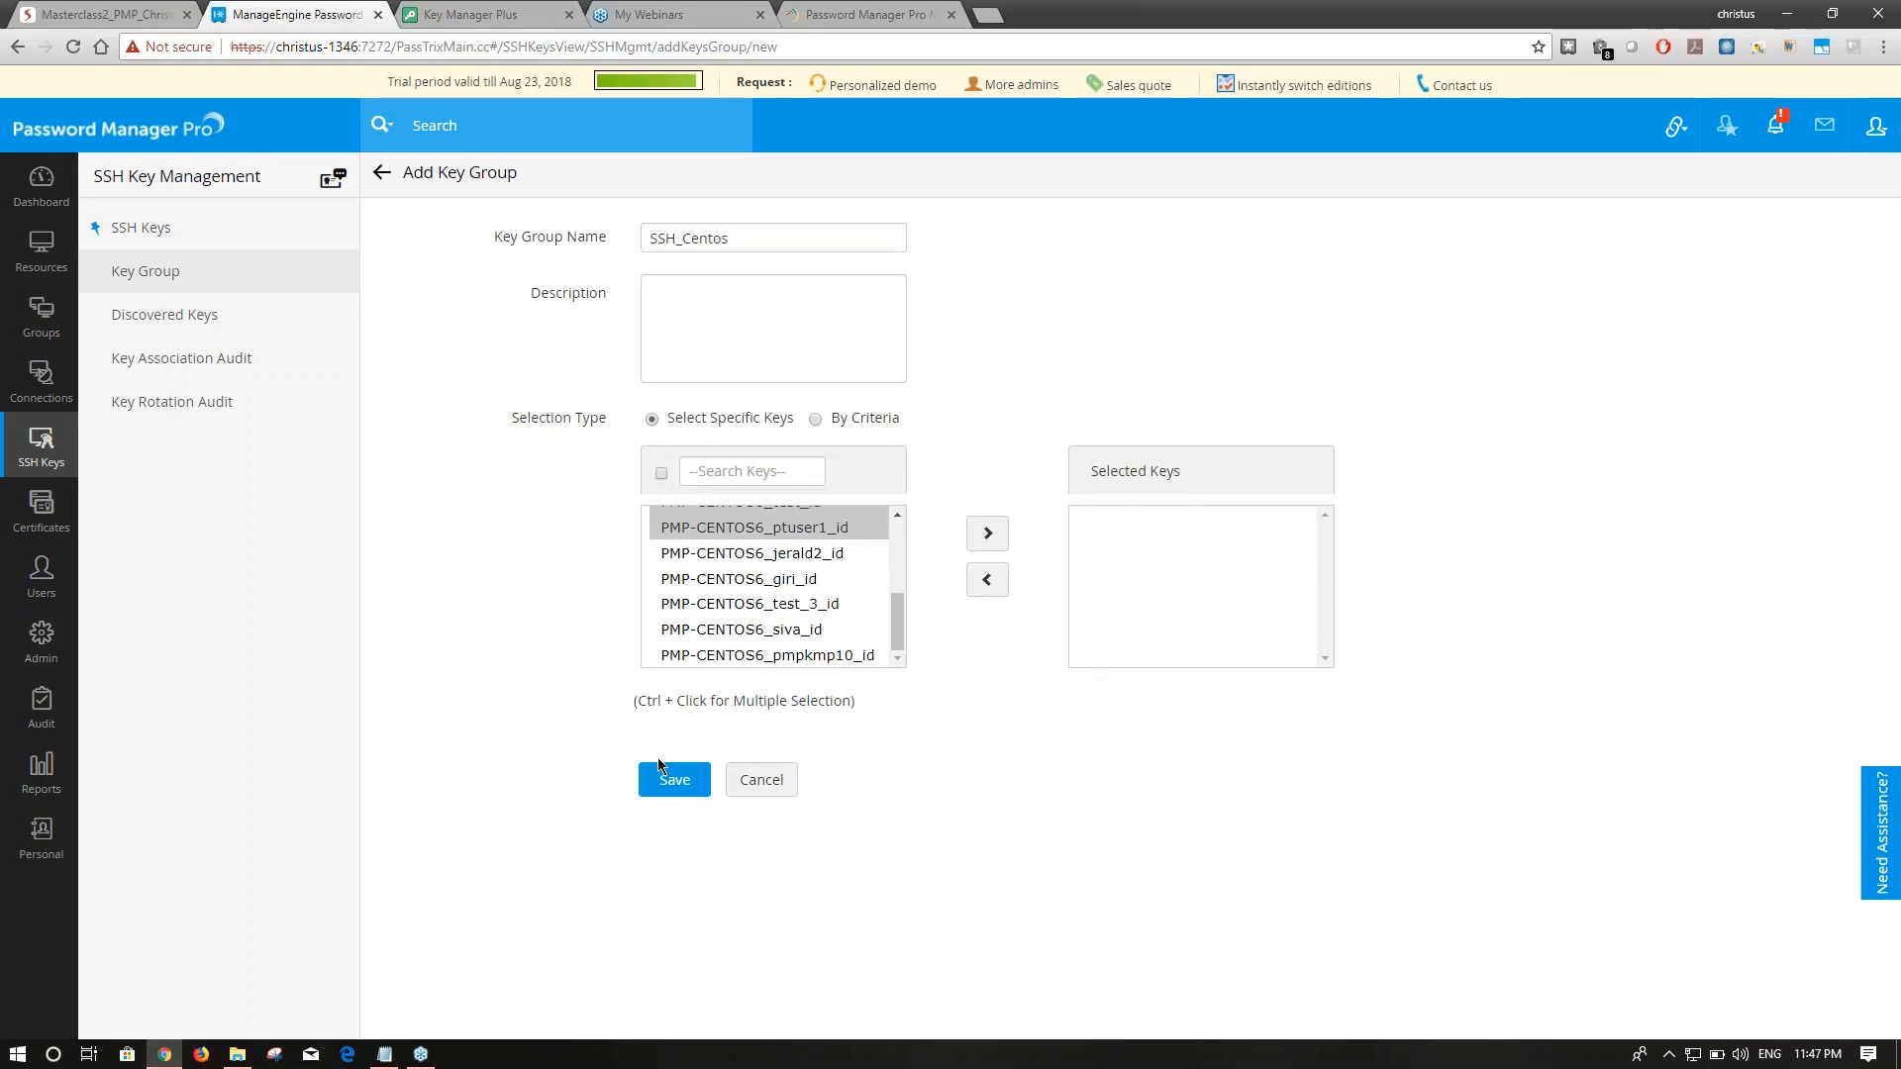
pyautogui.click(987, 532)
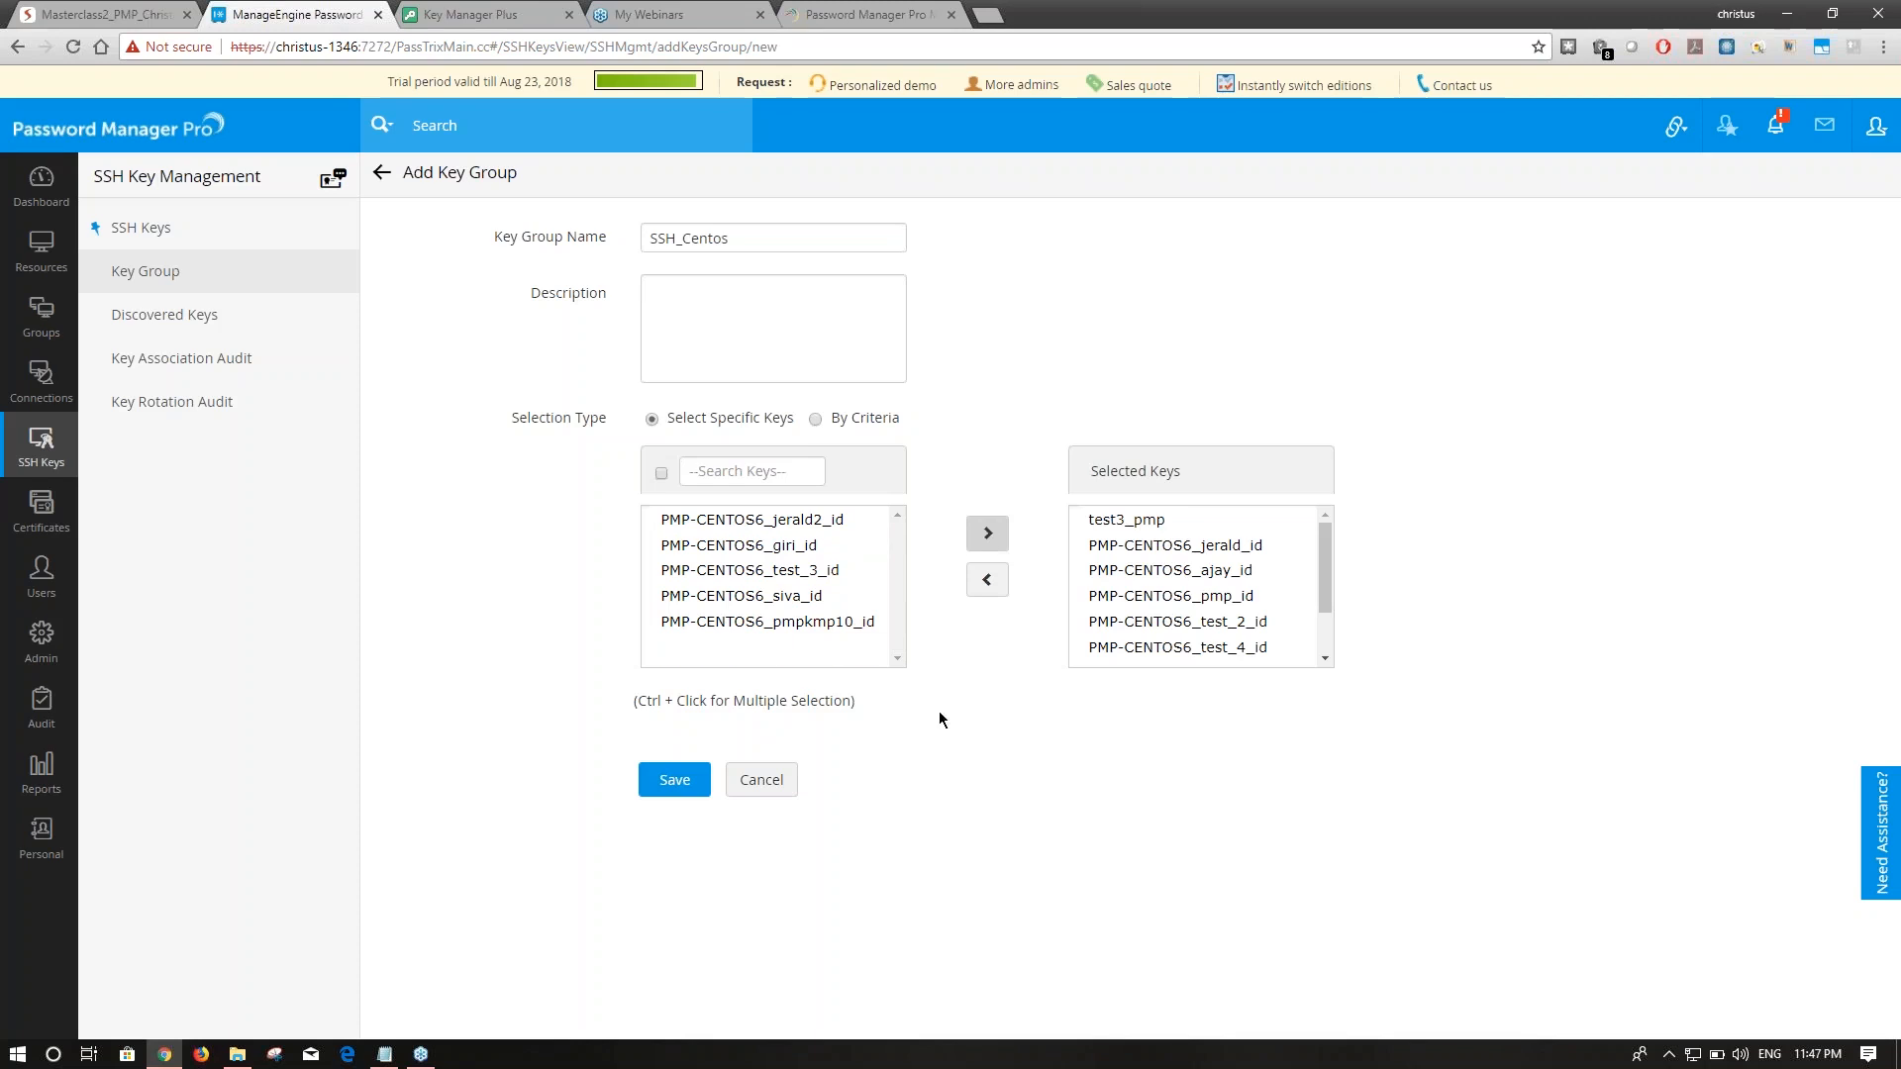
pyautogui.click(679, 780)
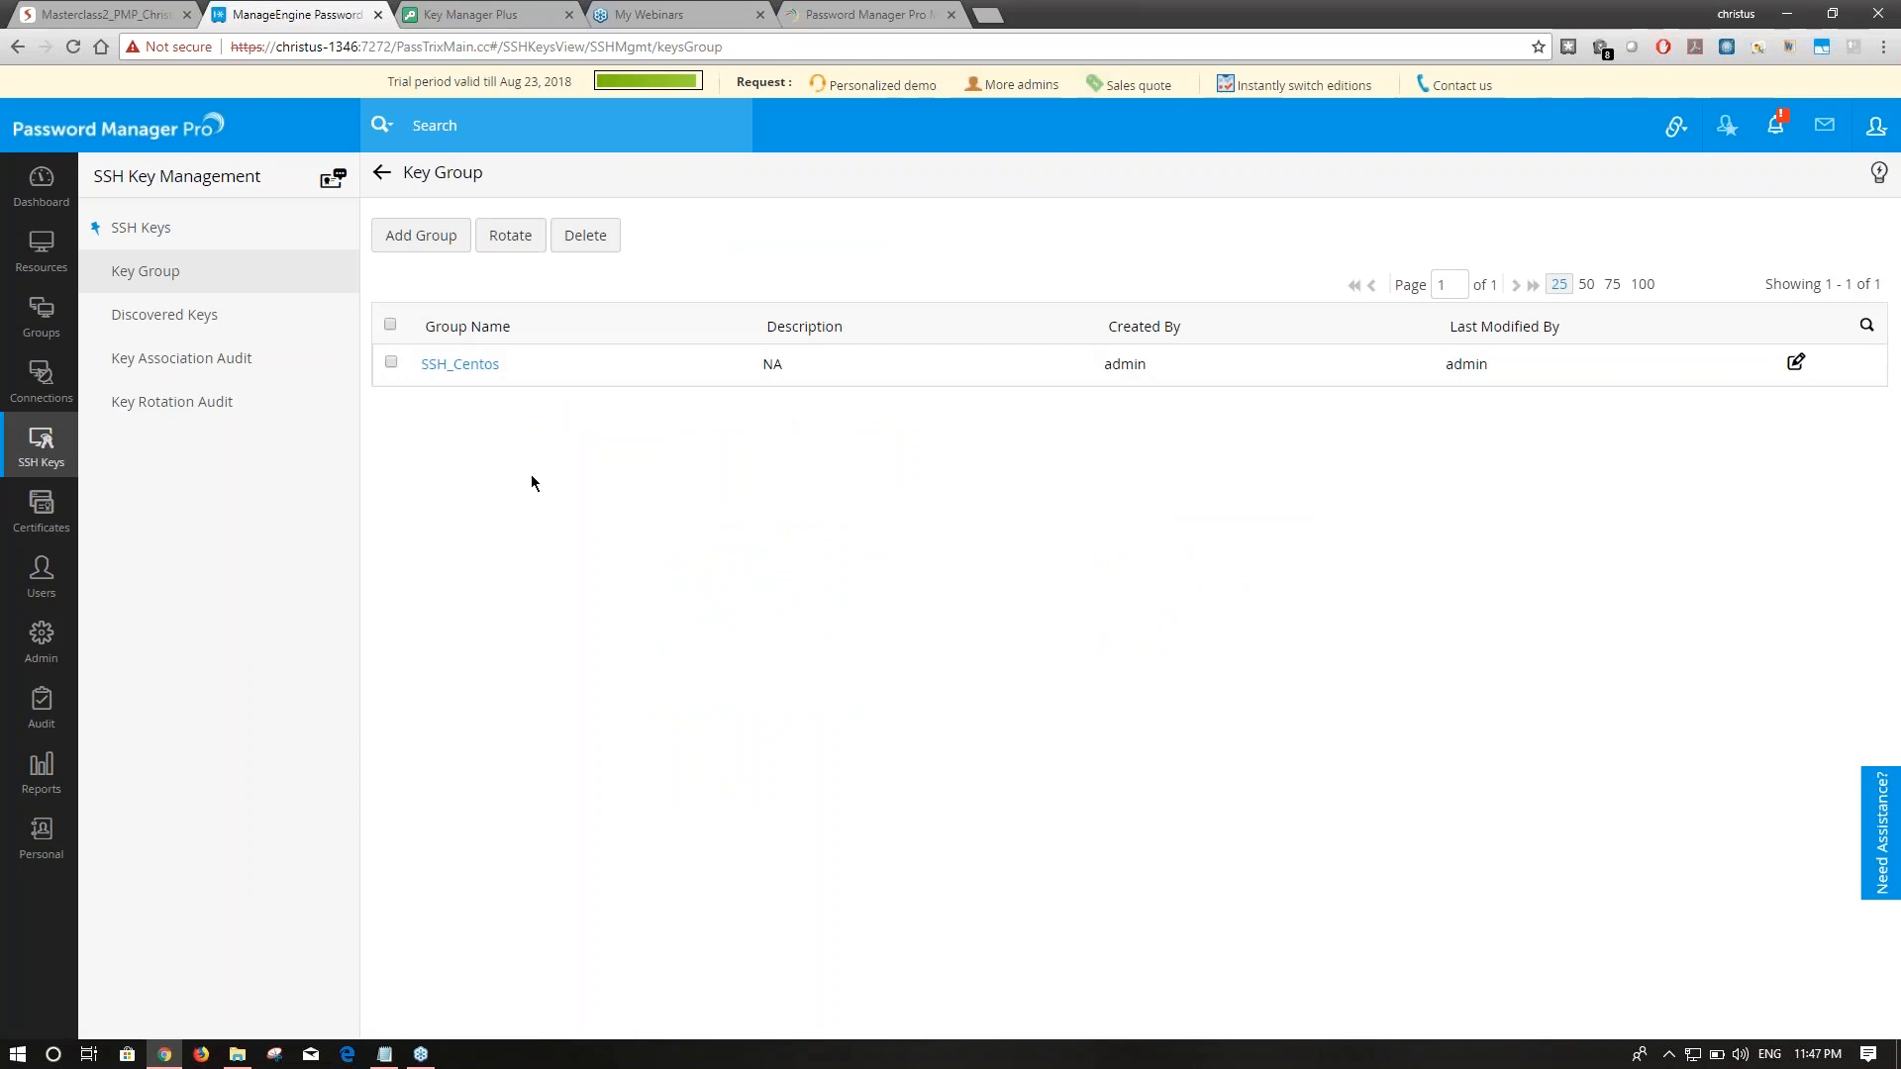
pyautogui.click(391, 362)
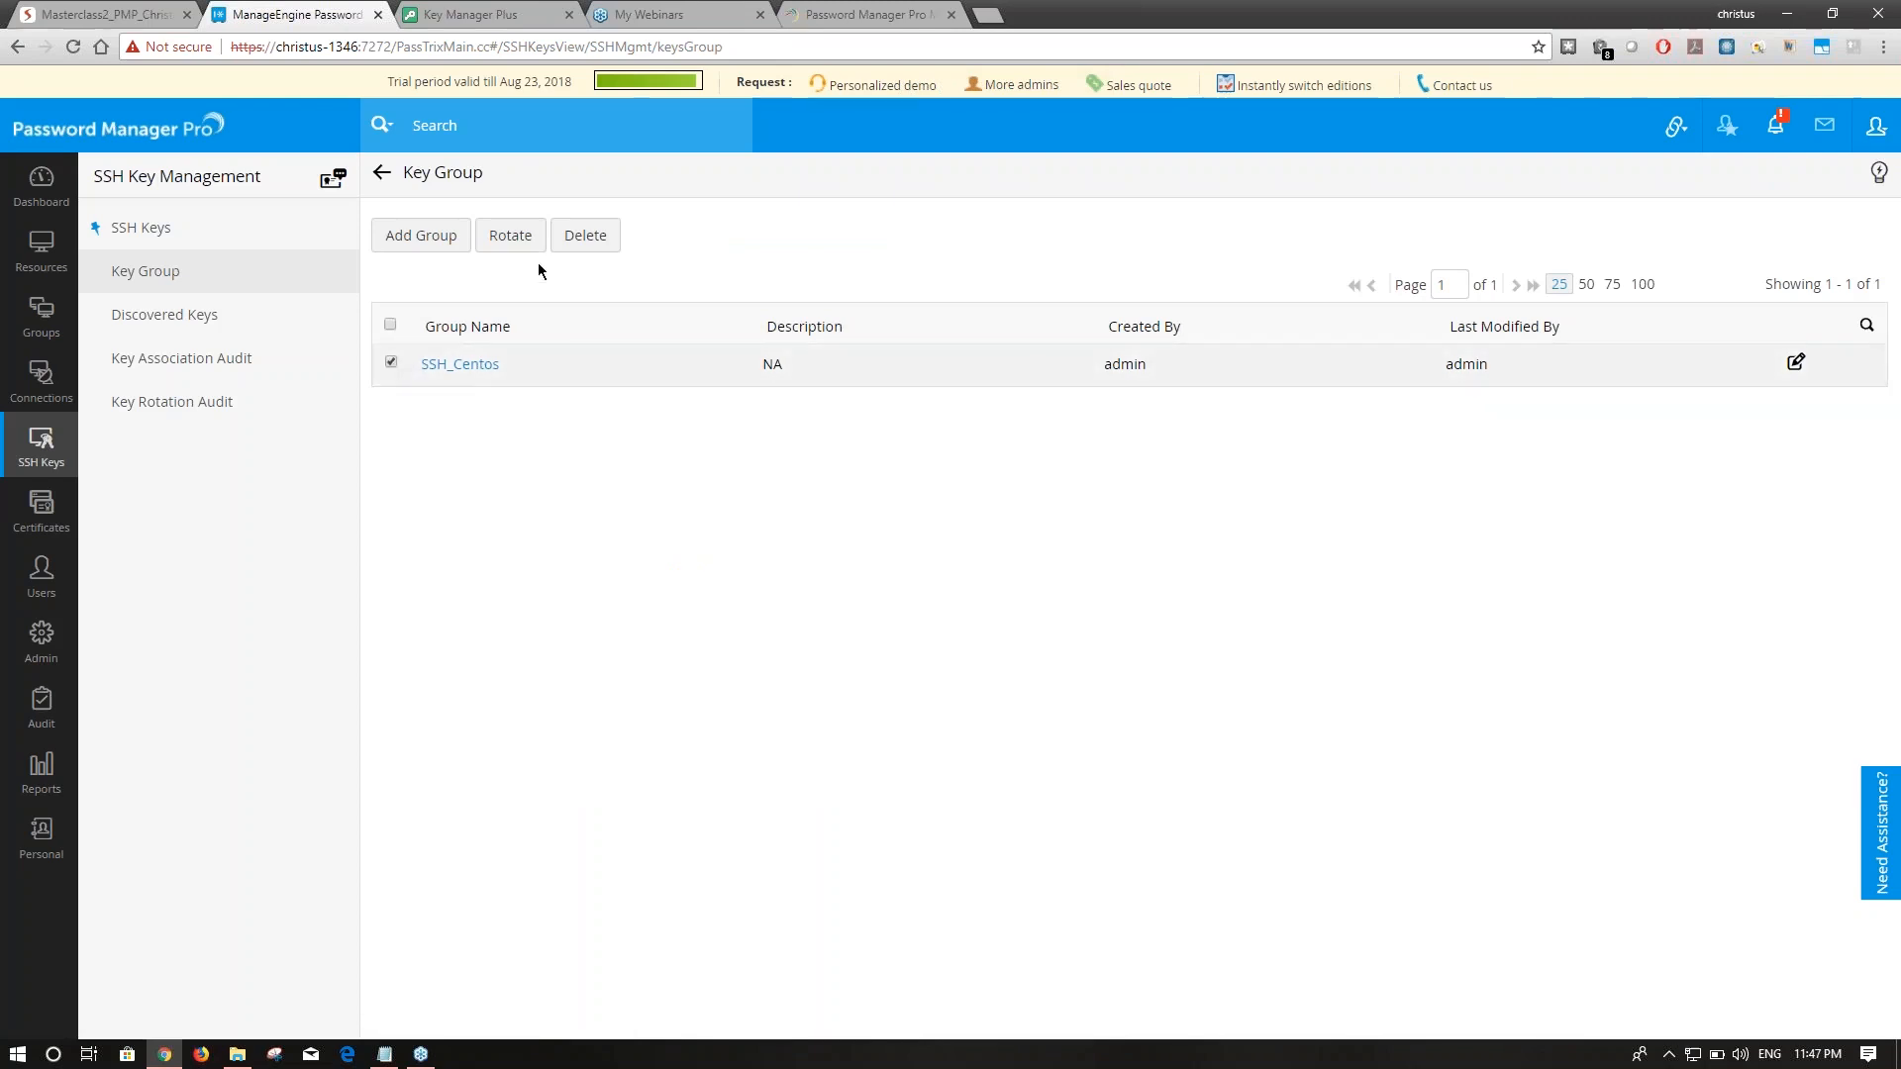
pyautogui.click(511, 238)
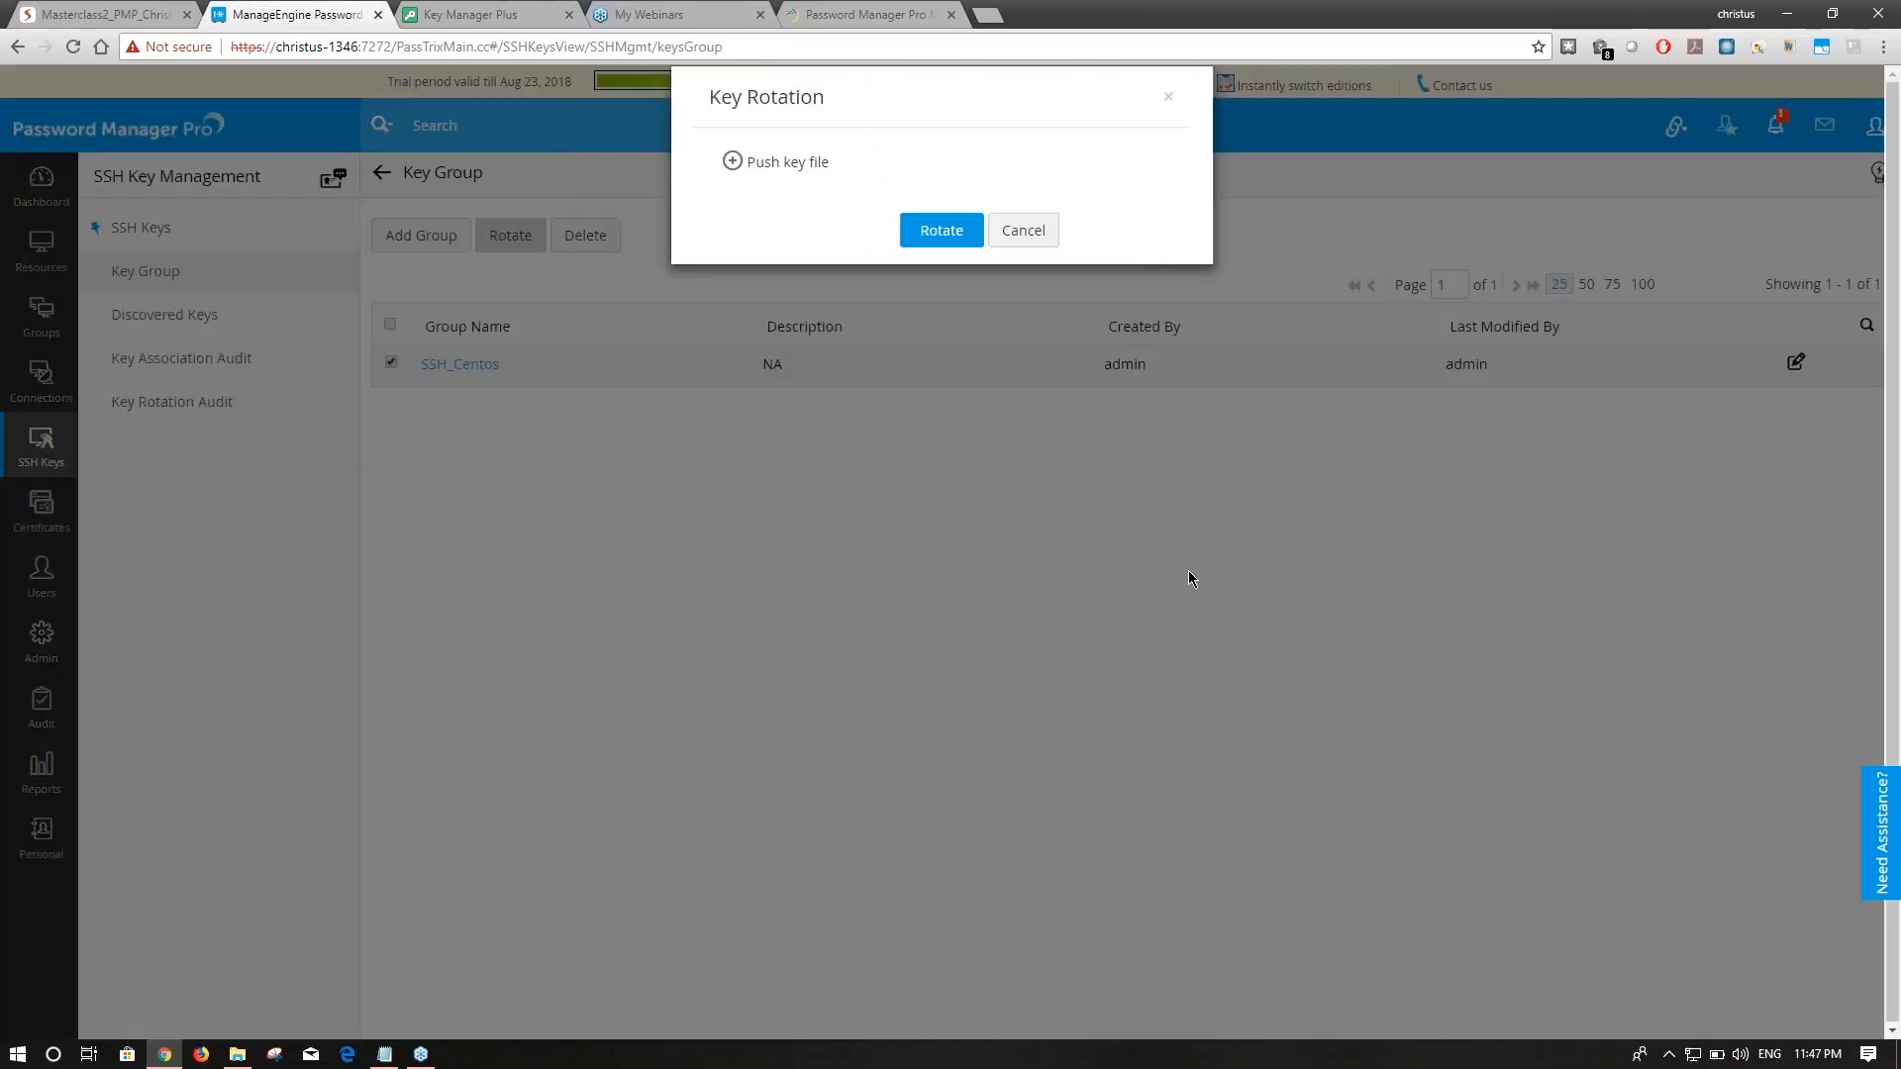
pyautogui.click(733, 162)
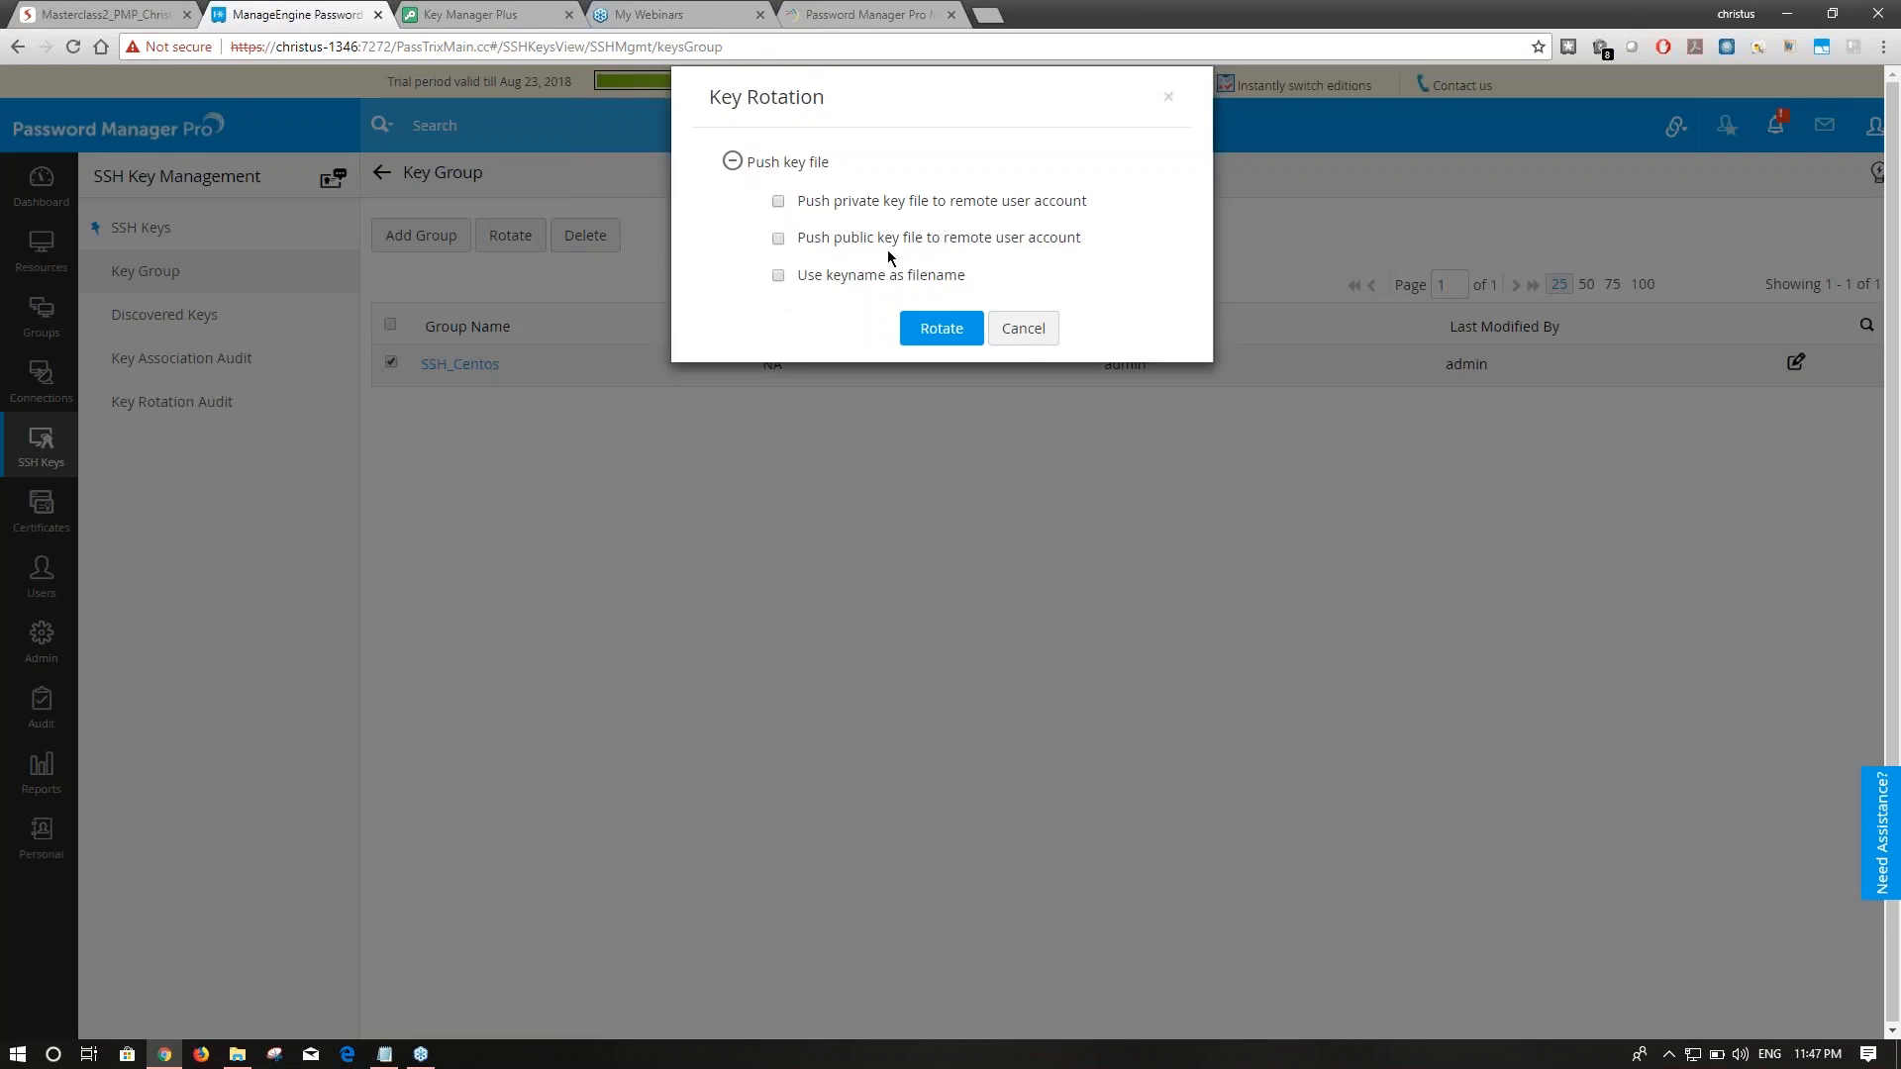
pyautogui.click(779, 239)
pyautogui.click(778, 202)
pyautogui.click(779, 277)
pyautogui.click(1023, 327)
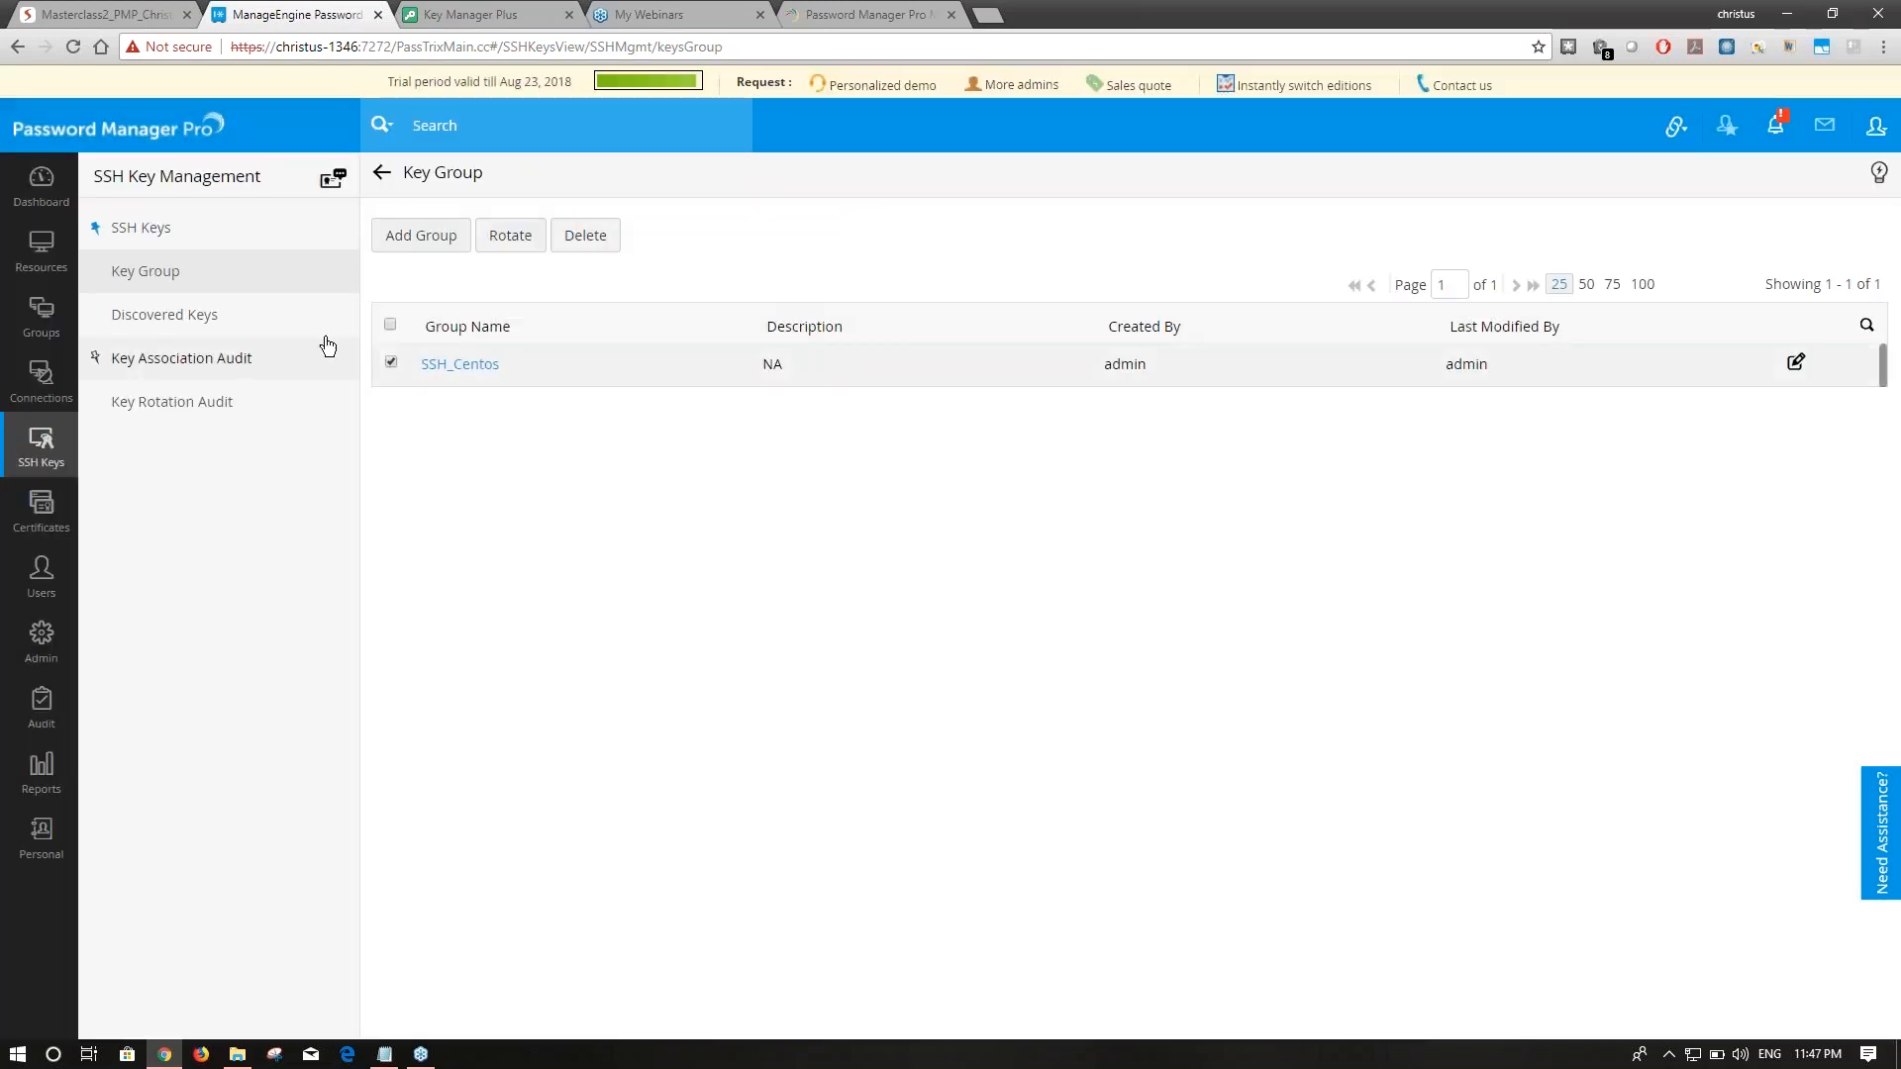
pyautogui.click(119, 14)
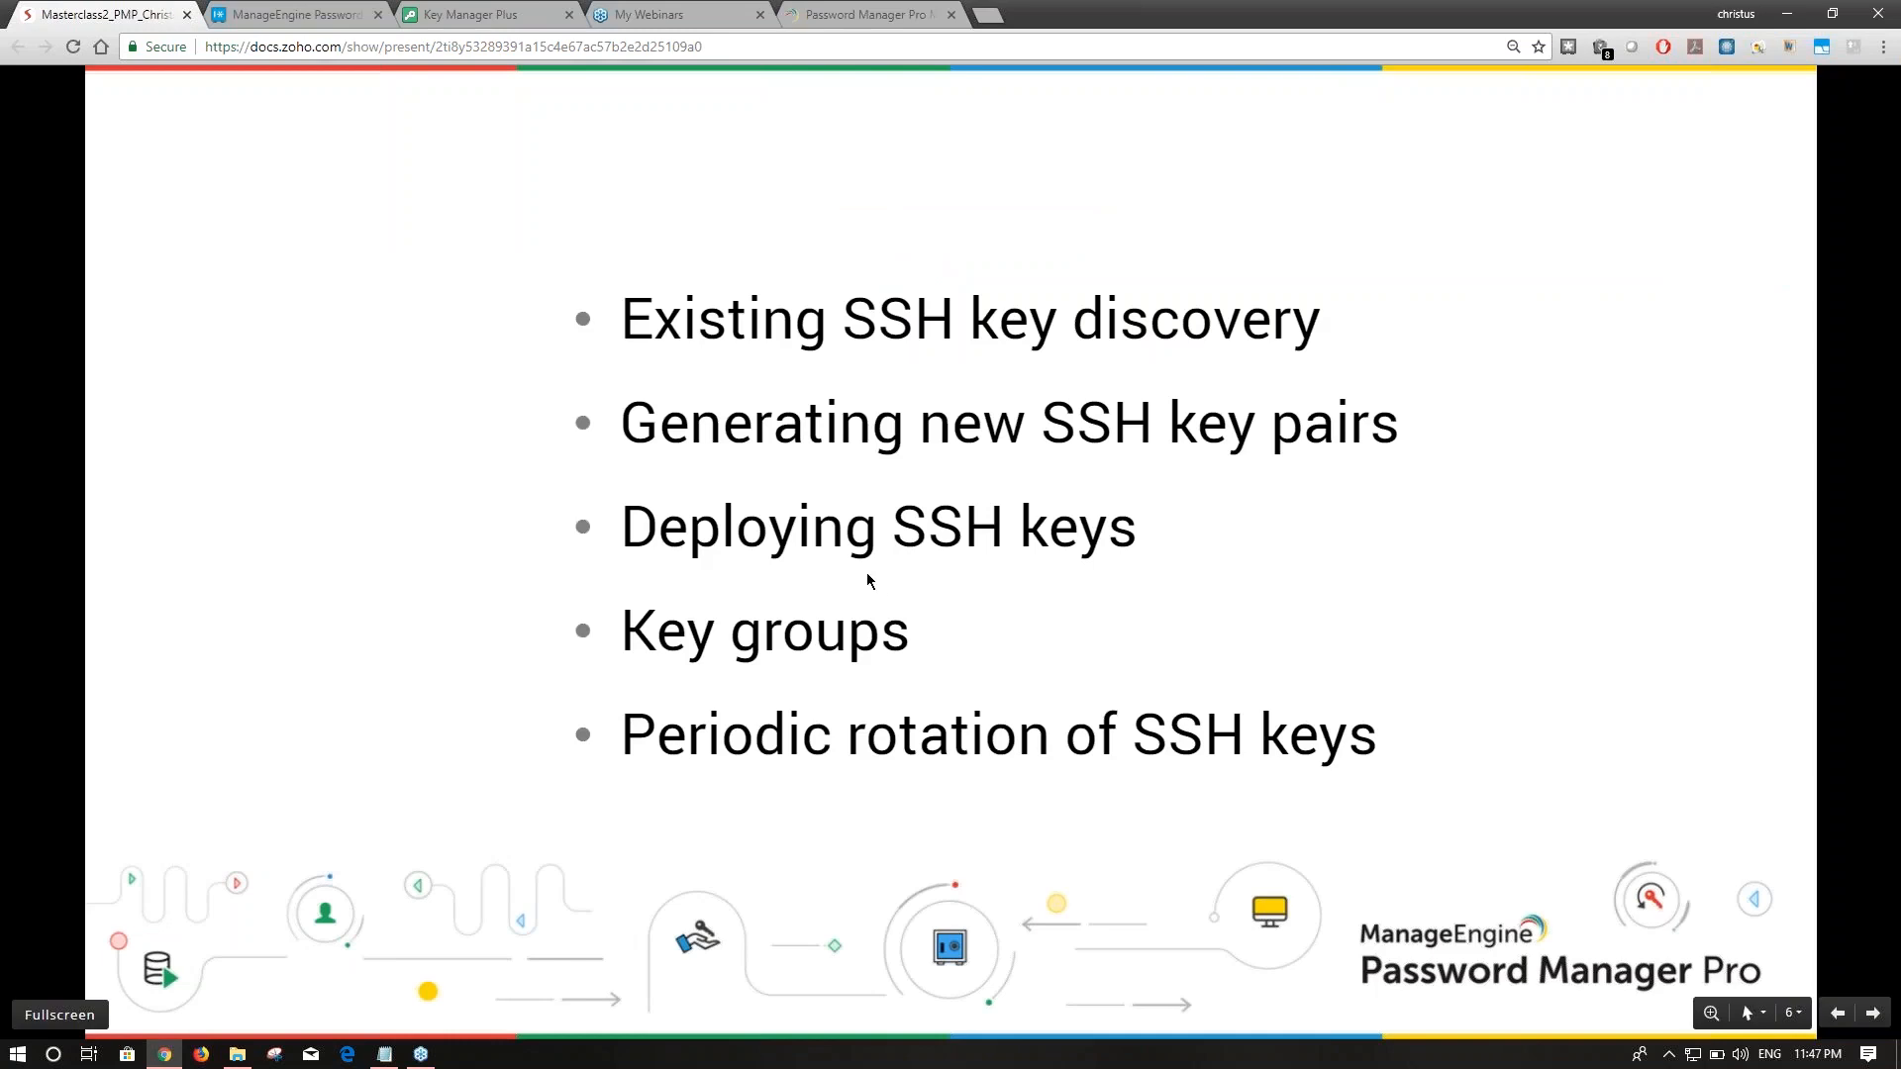
pyautogui.click(305, 14)
pyautogui.click(493, 236)
pyautogui.click(778, 159)
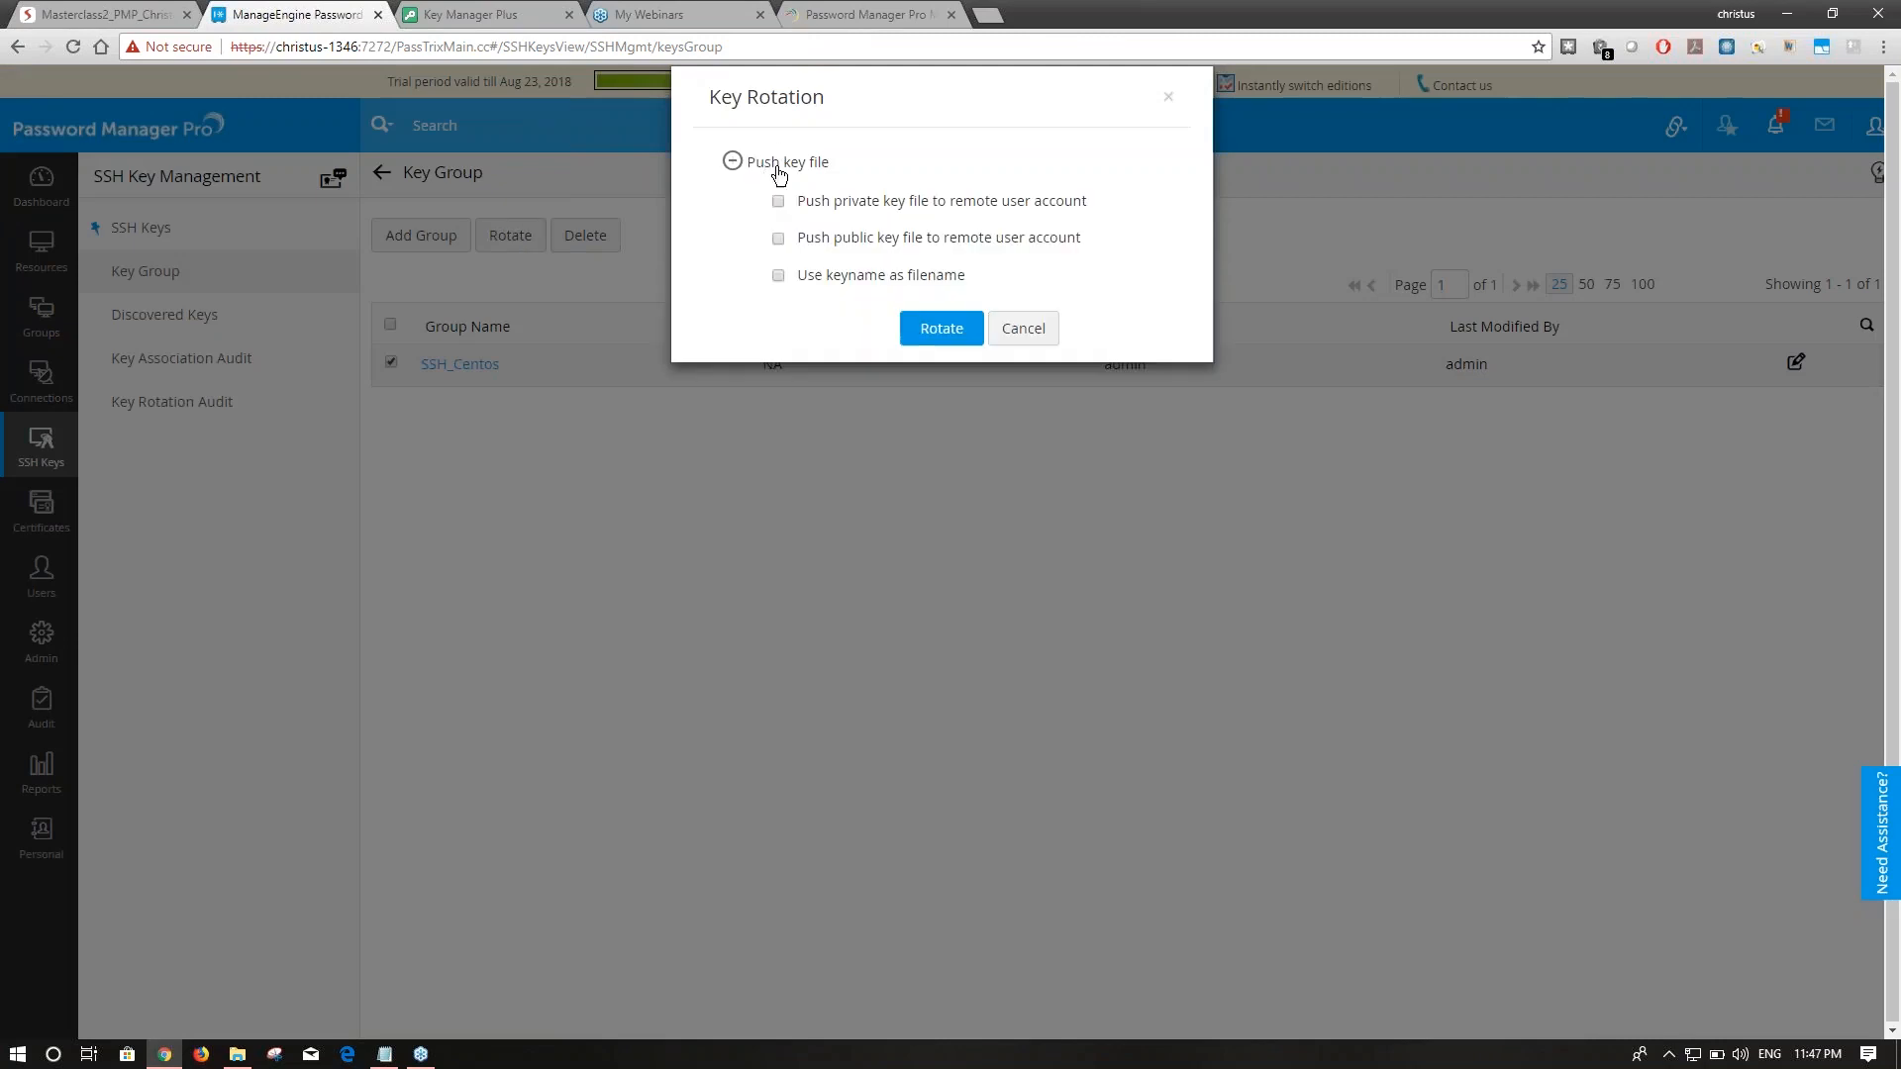
pyautogui.click(1024, 328)
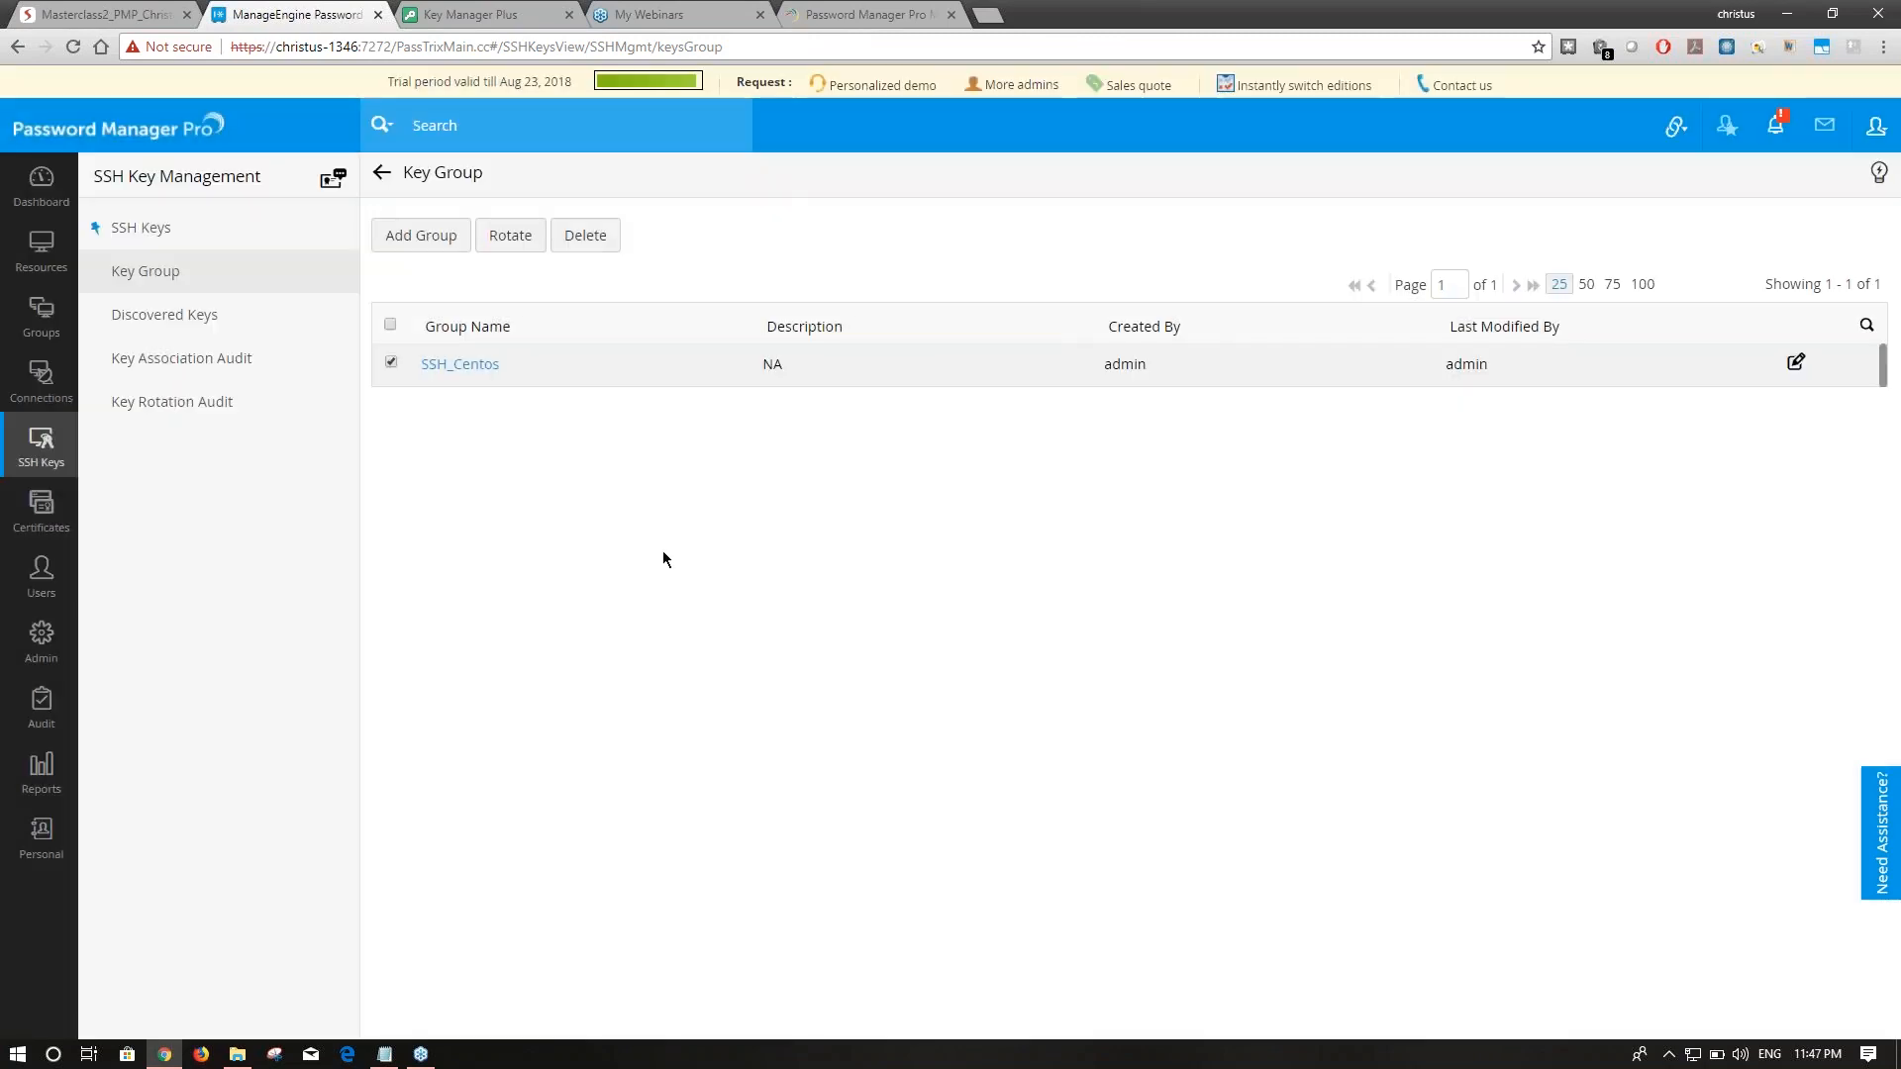
pyautogui.click(41, 641)
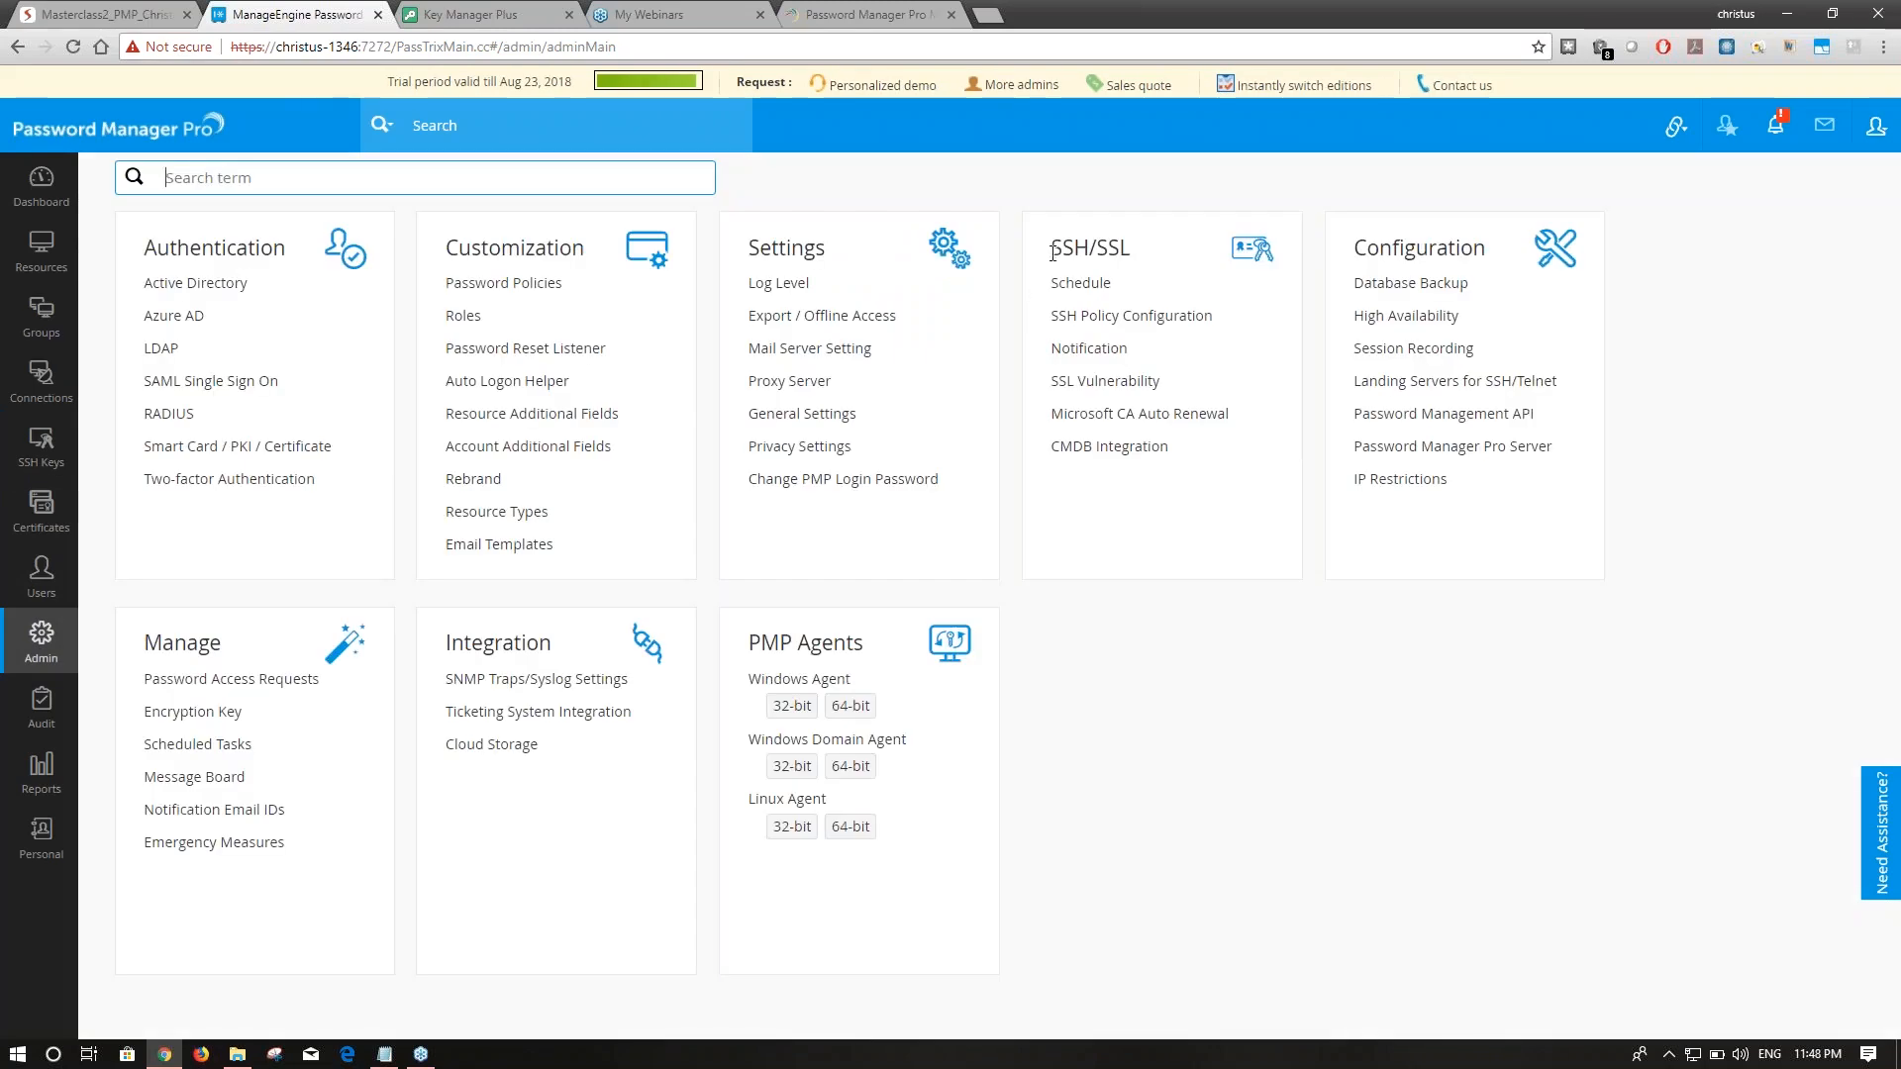
# Begin a new SSH/SSL scheduled task of type Key Rotation.
pyautogui.moveTo(1058, 252); pyautogui.dragTo(1135, 259)
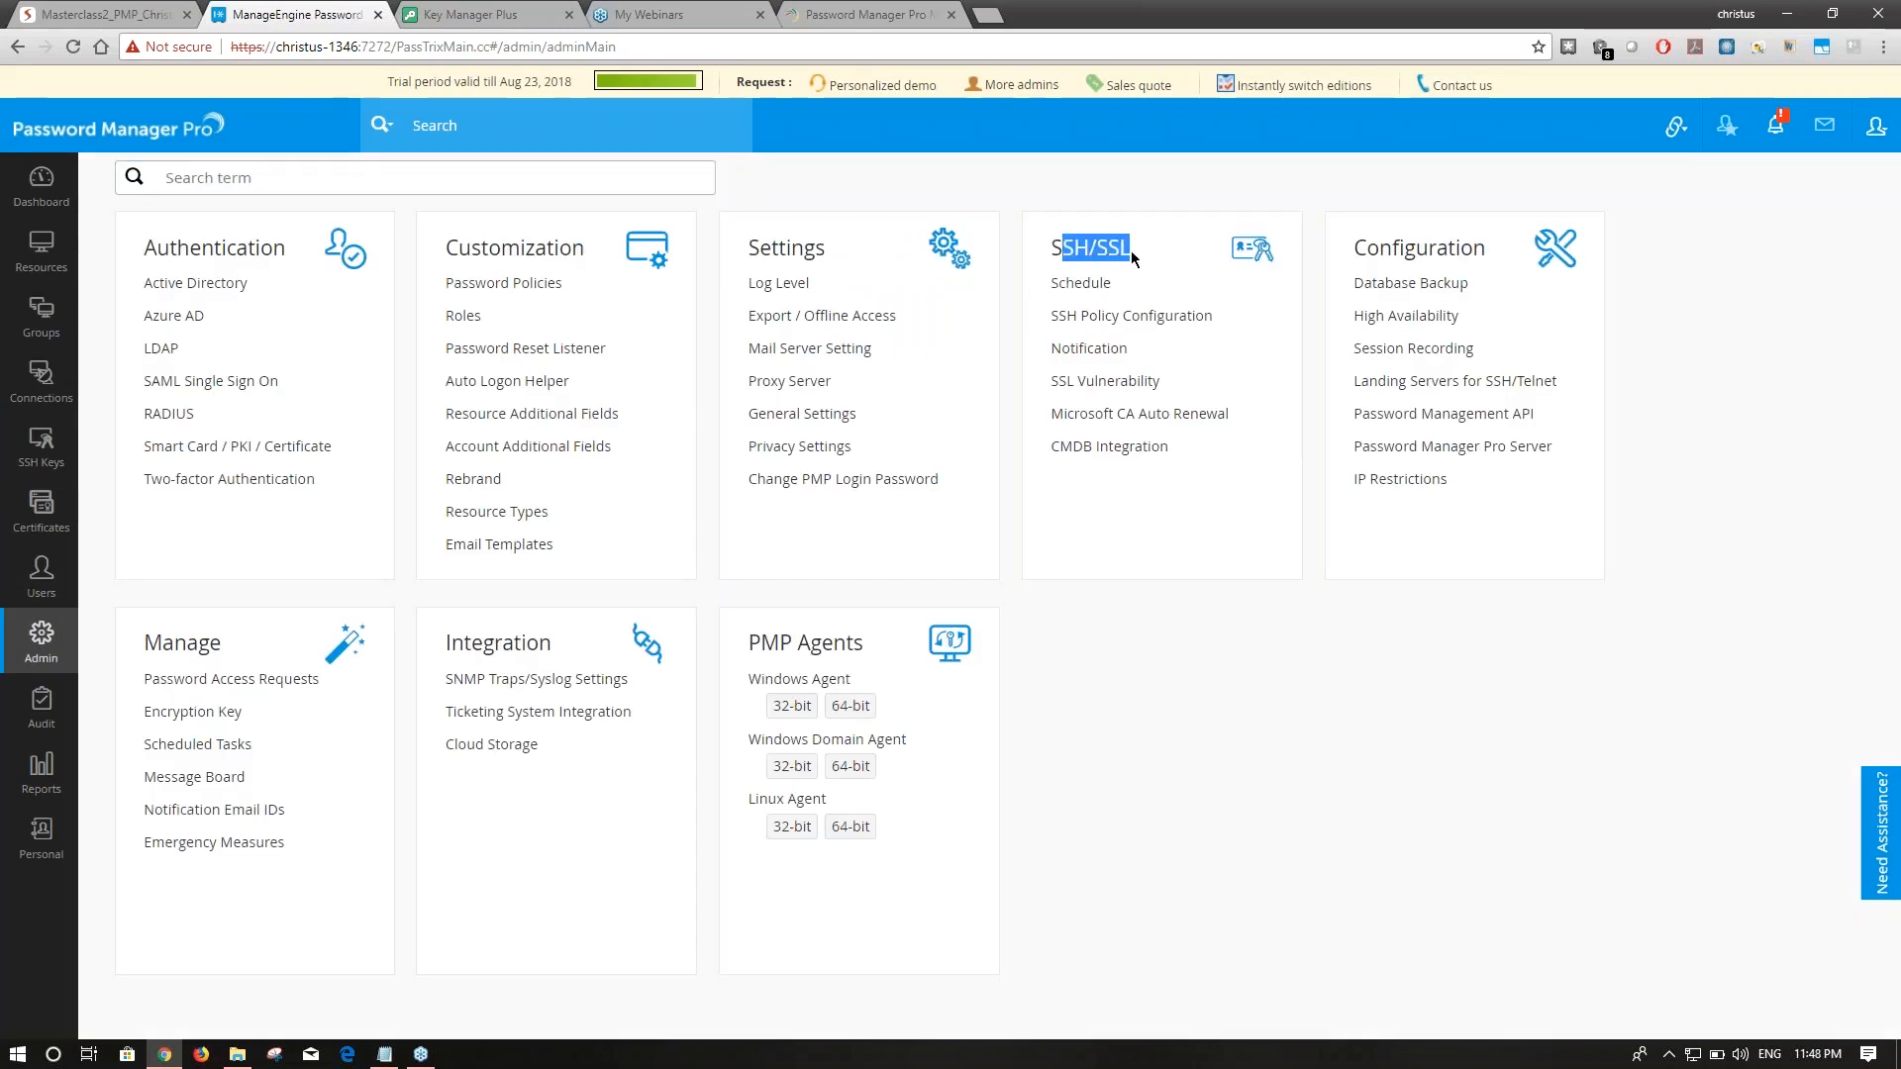
pyautogui.click(1084, 284)
pyautogui.click(194, 249)
pyautogui.click(536, 332)
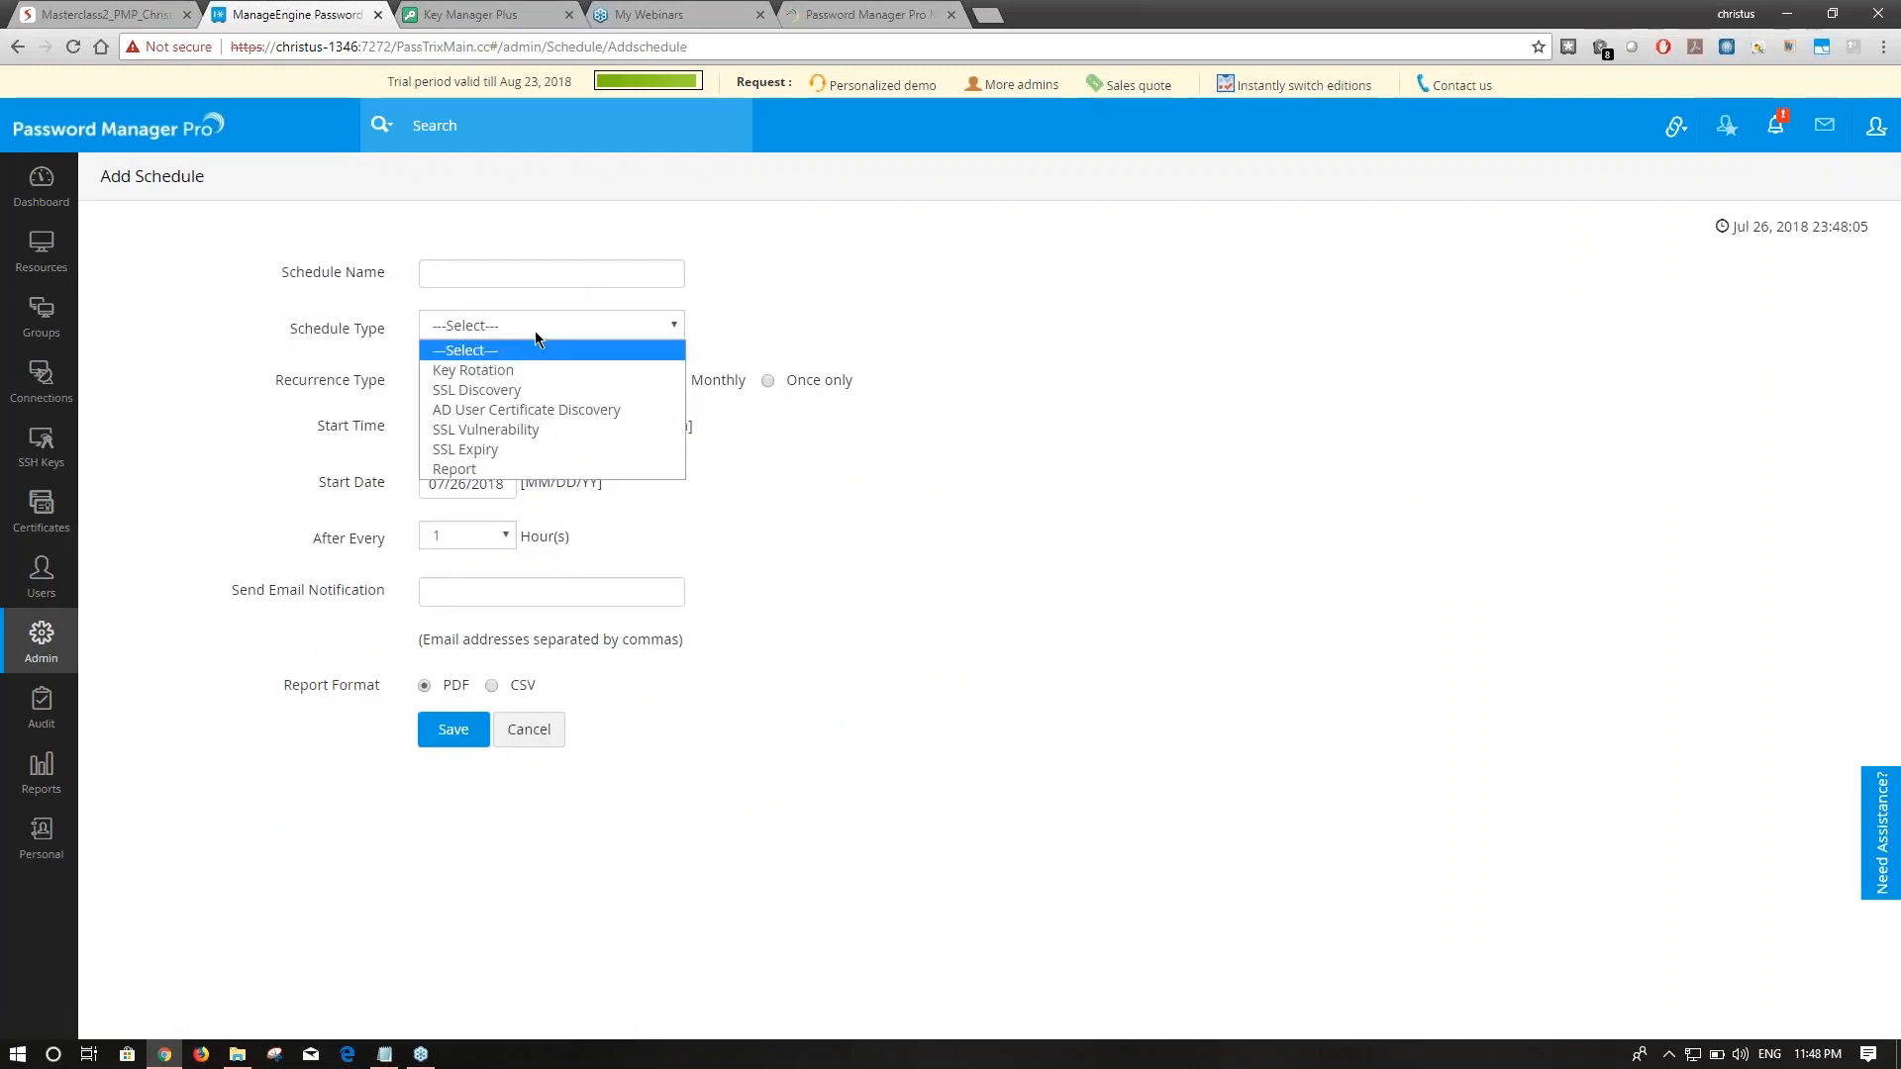
pyautogui.click(534, 371)
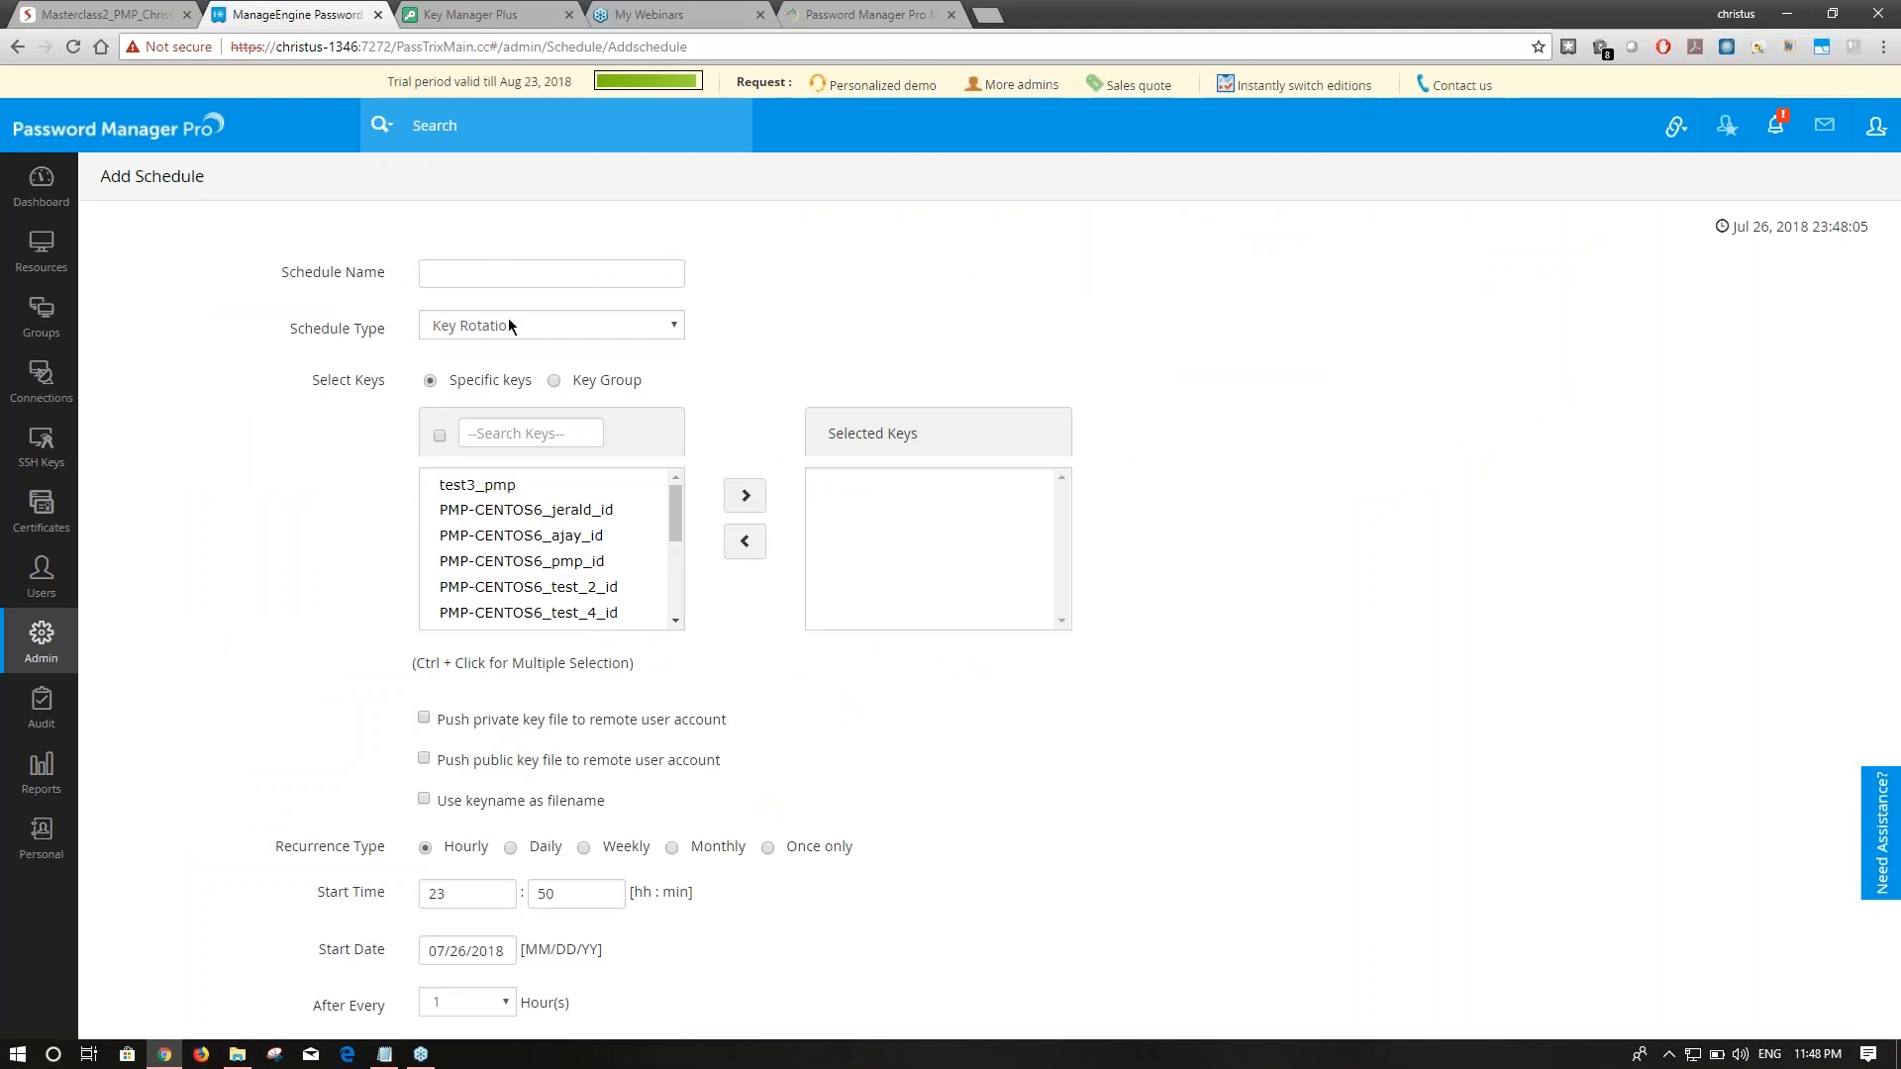
# Target the SSH_Centos key group, review push and recurrence options, then return to the slides.
pyautogui.click(553, 381)
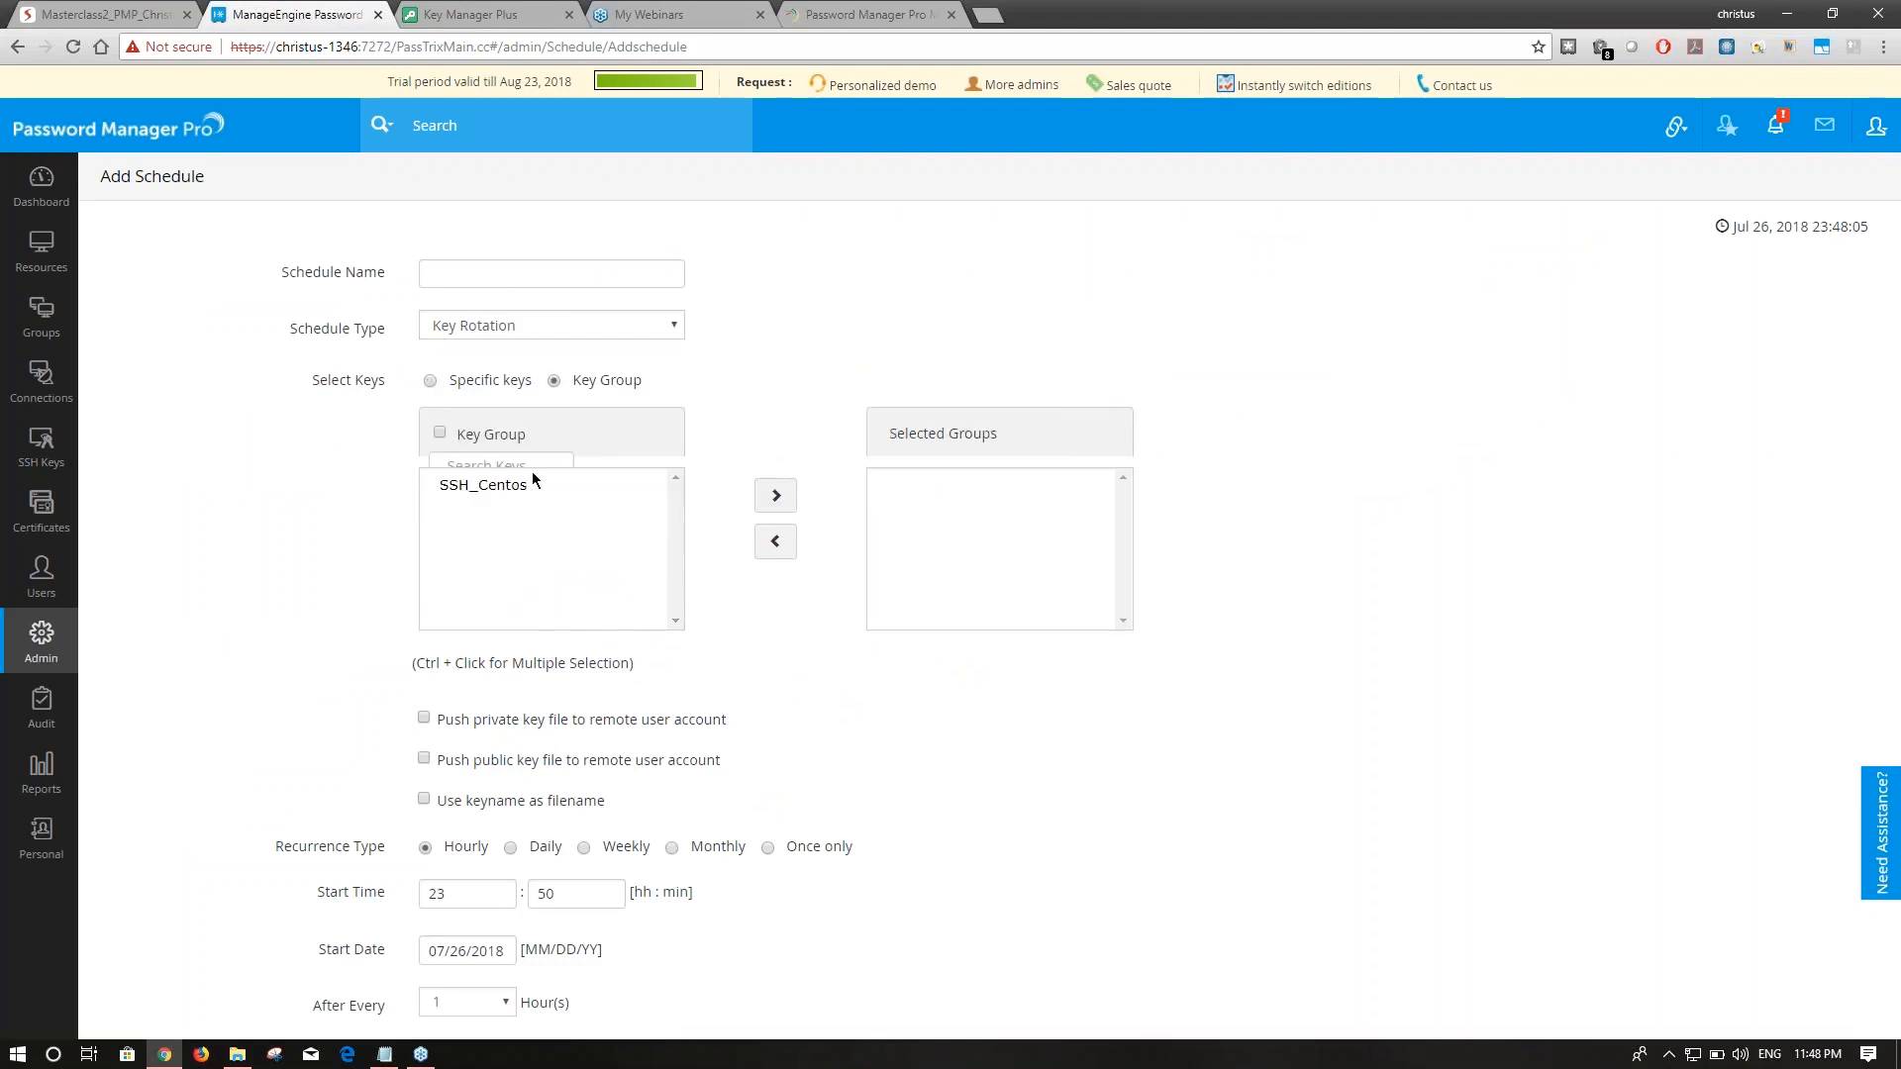
pyautogui.click(527, 483)
pyautogui.click(788, 503)
pyautogui.click(777, 497)
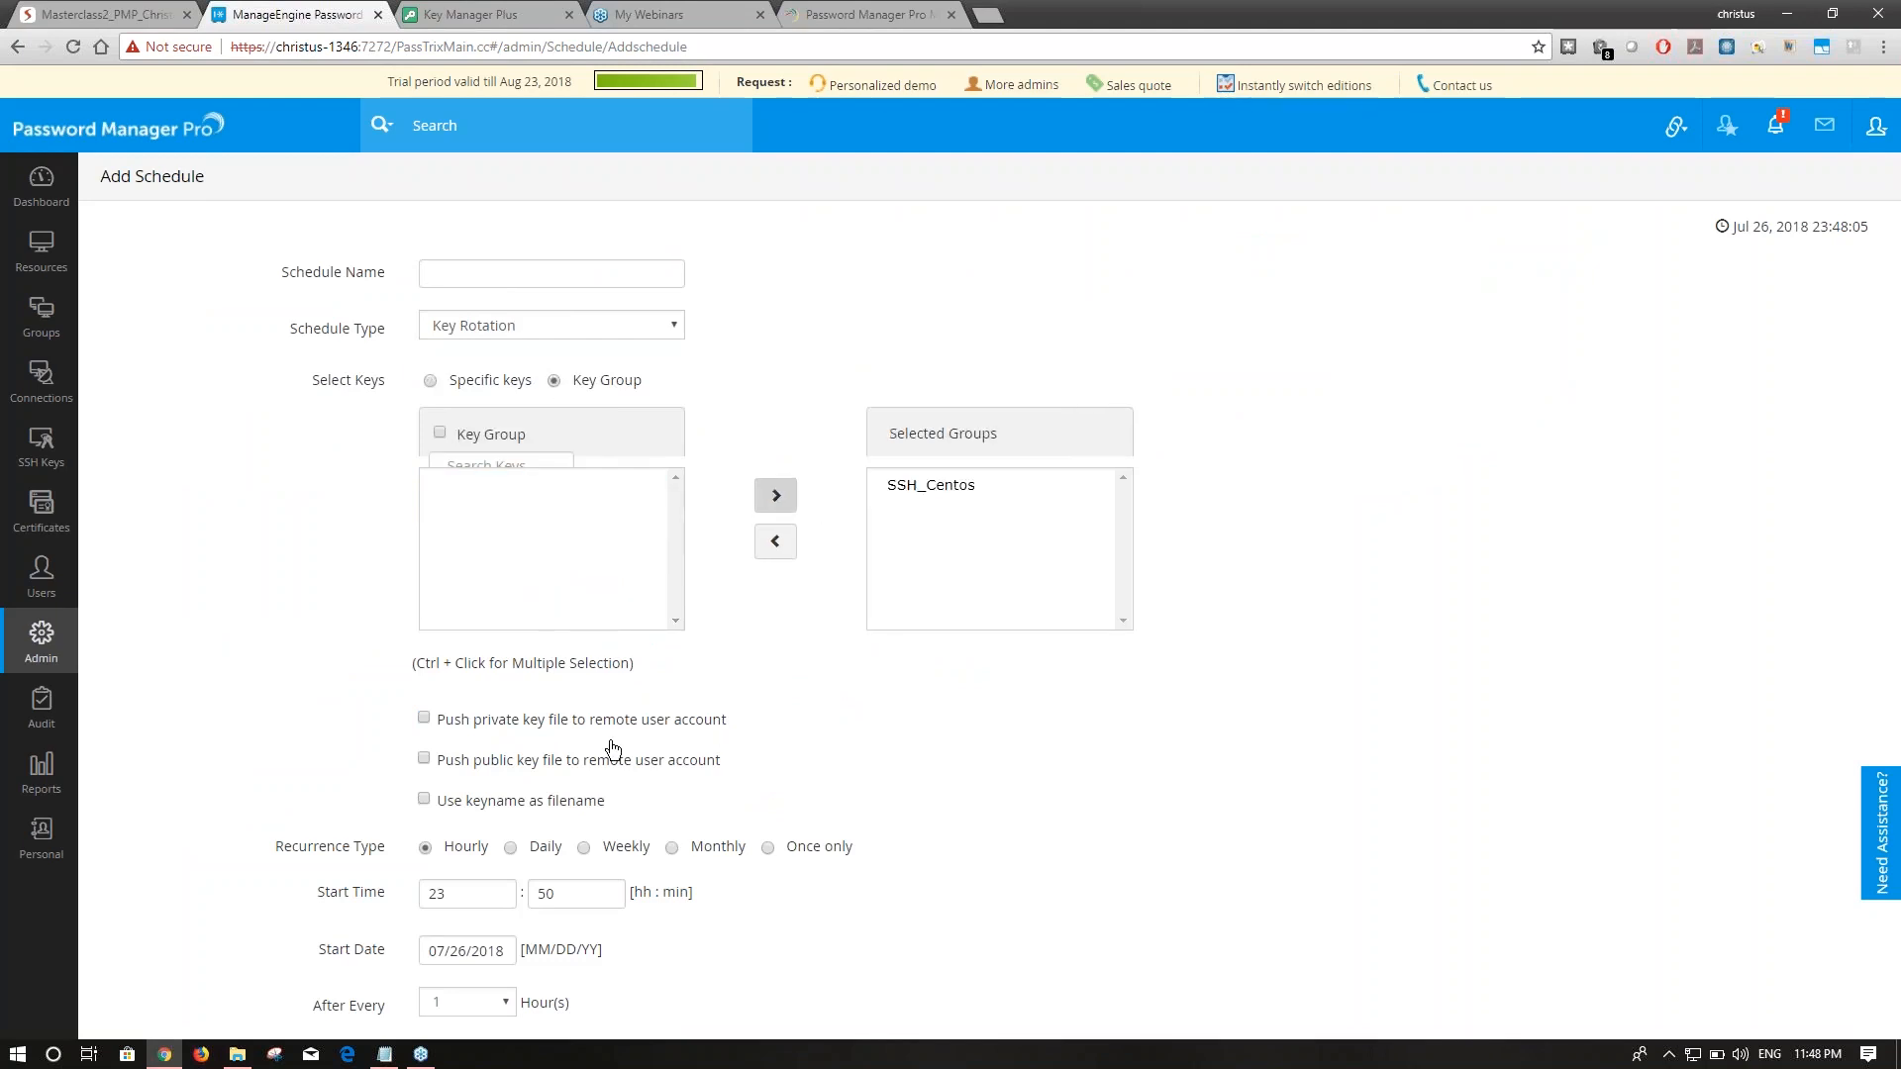
pyautogui.scroll(-2, 606, 747)
pyautogui.moveTo(459, 505); pyautogui.dragTo(662, 585)
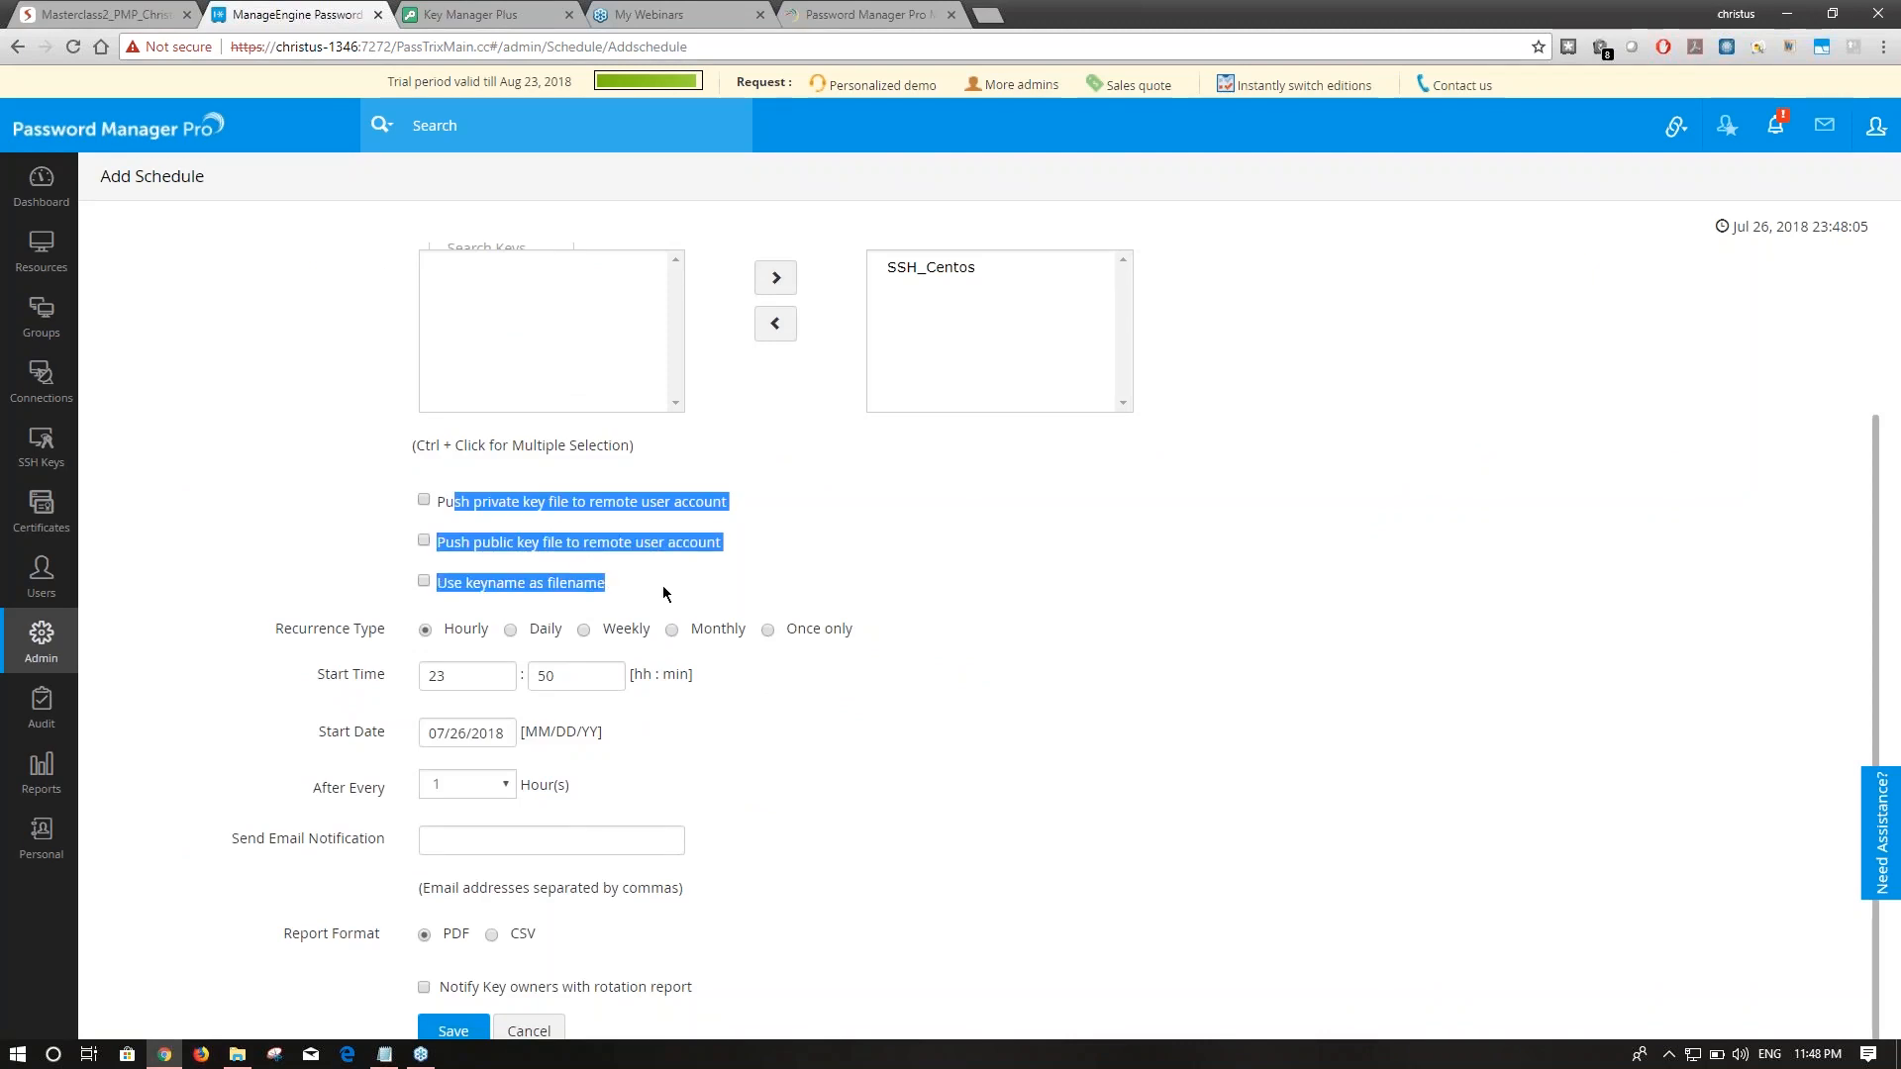
pyautogui.click(312, 641)
pyautogui.moveTo(313, 642); pyautogui.dragTo(401, 642)
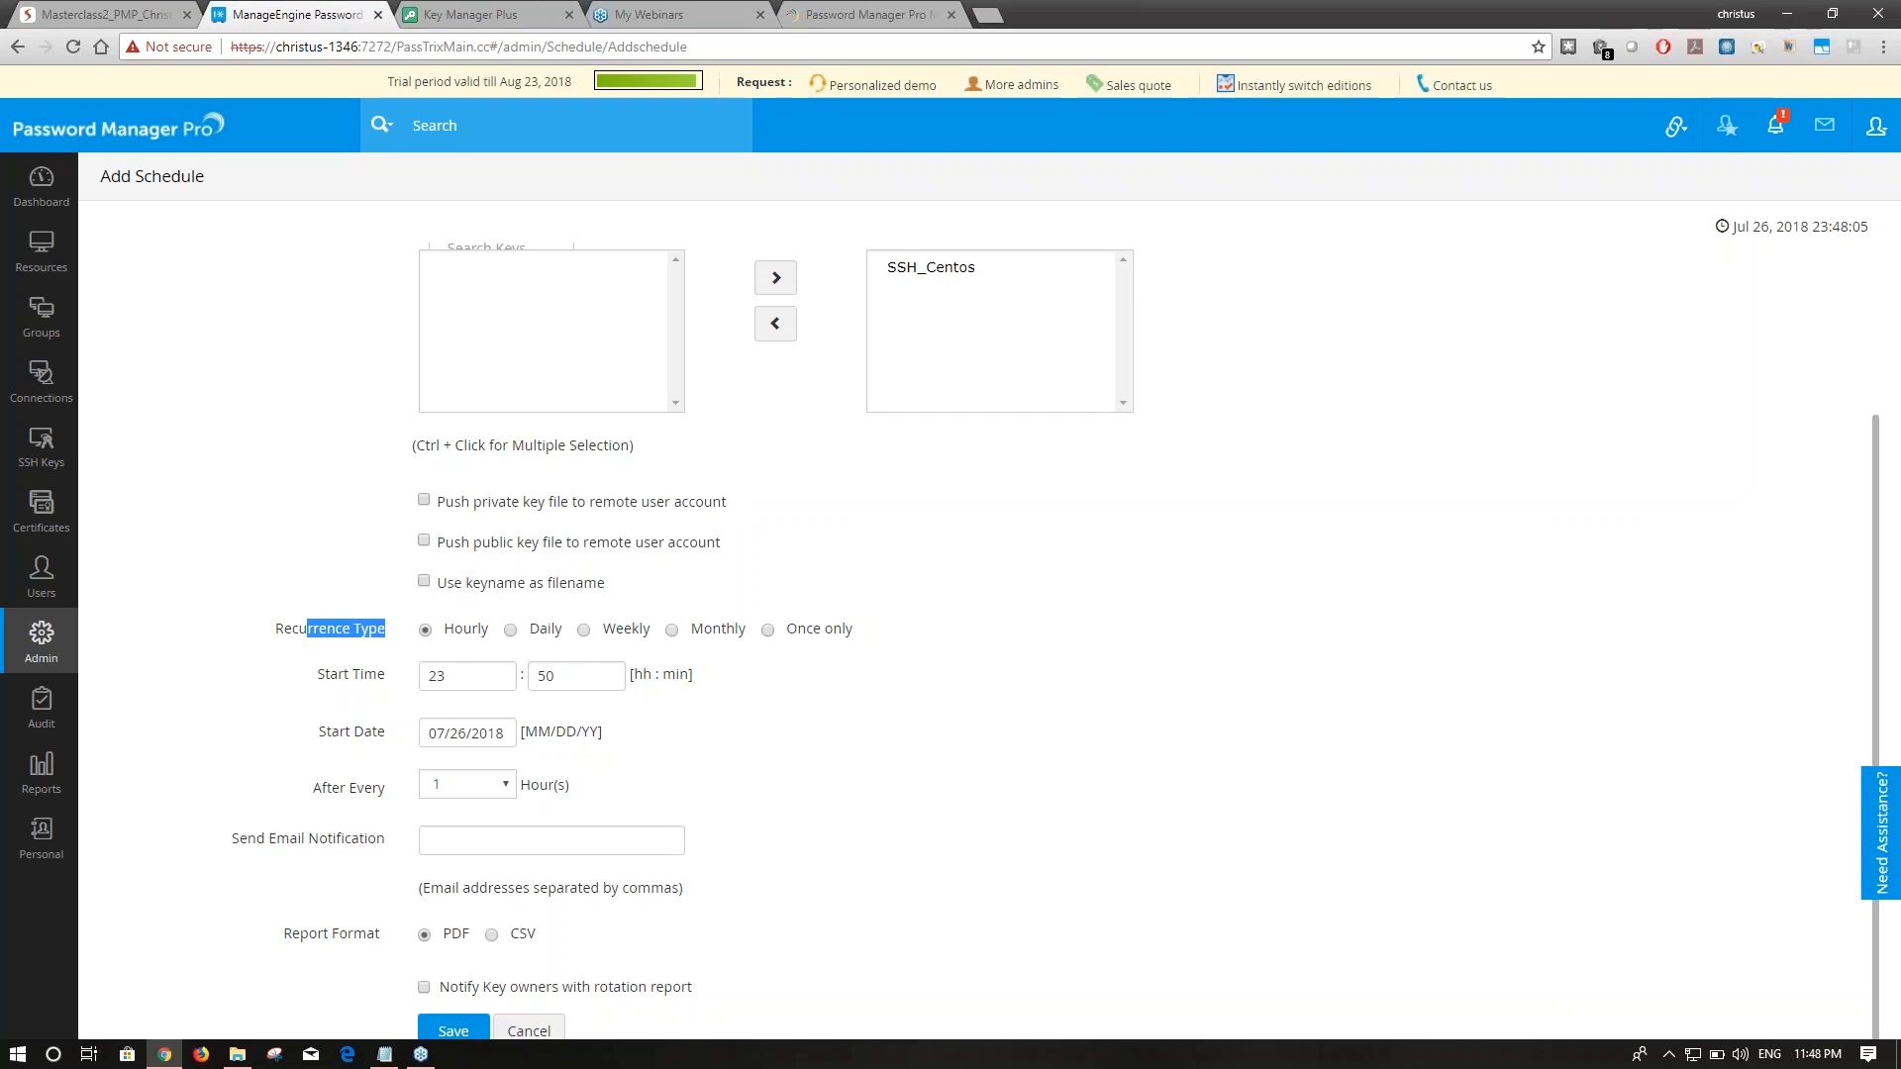
pyautogui.scroll(2, 699, 698)
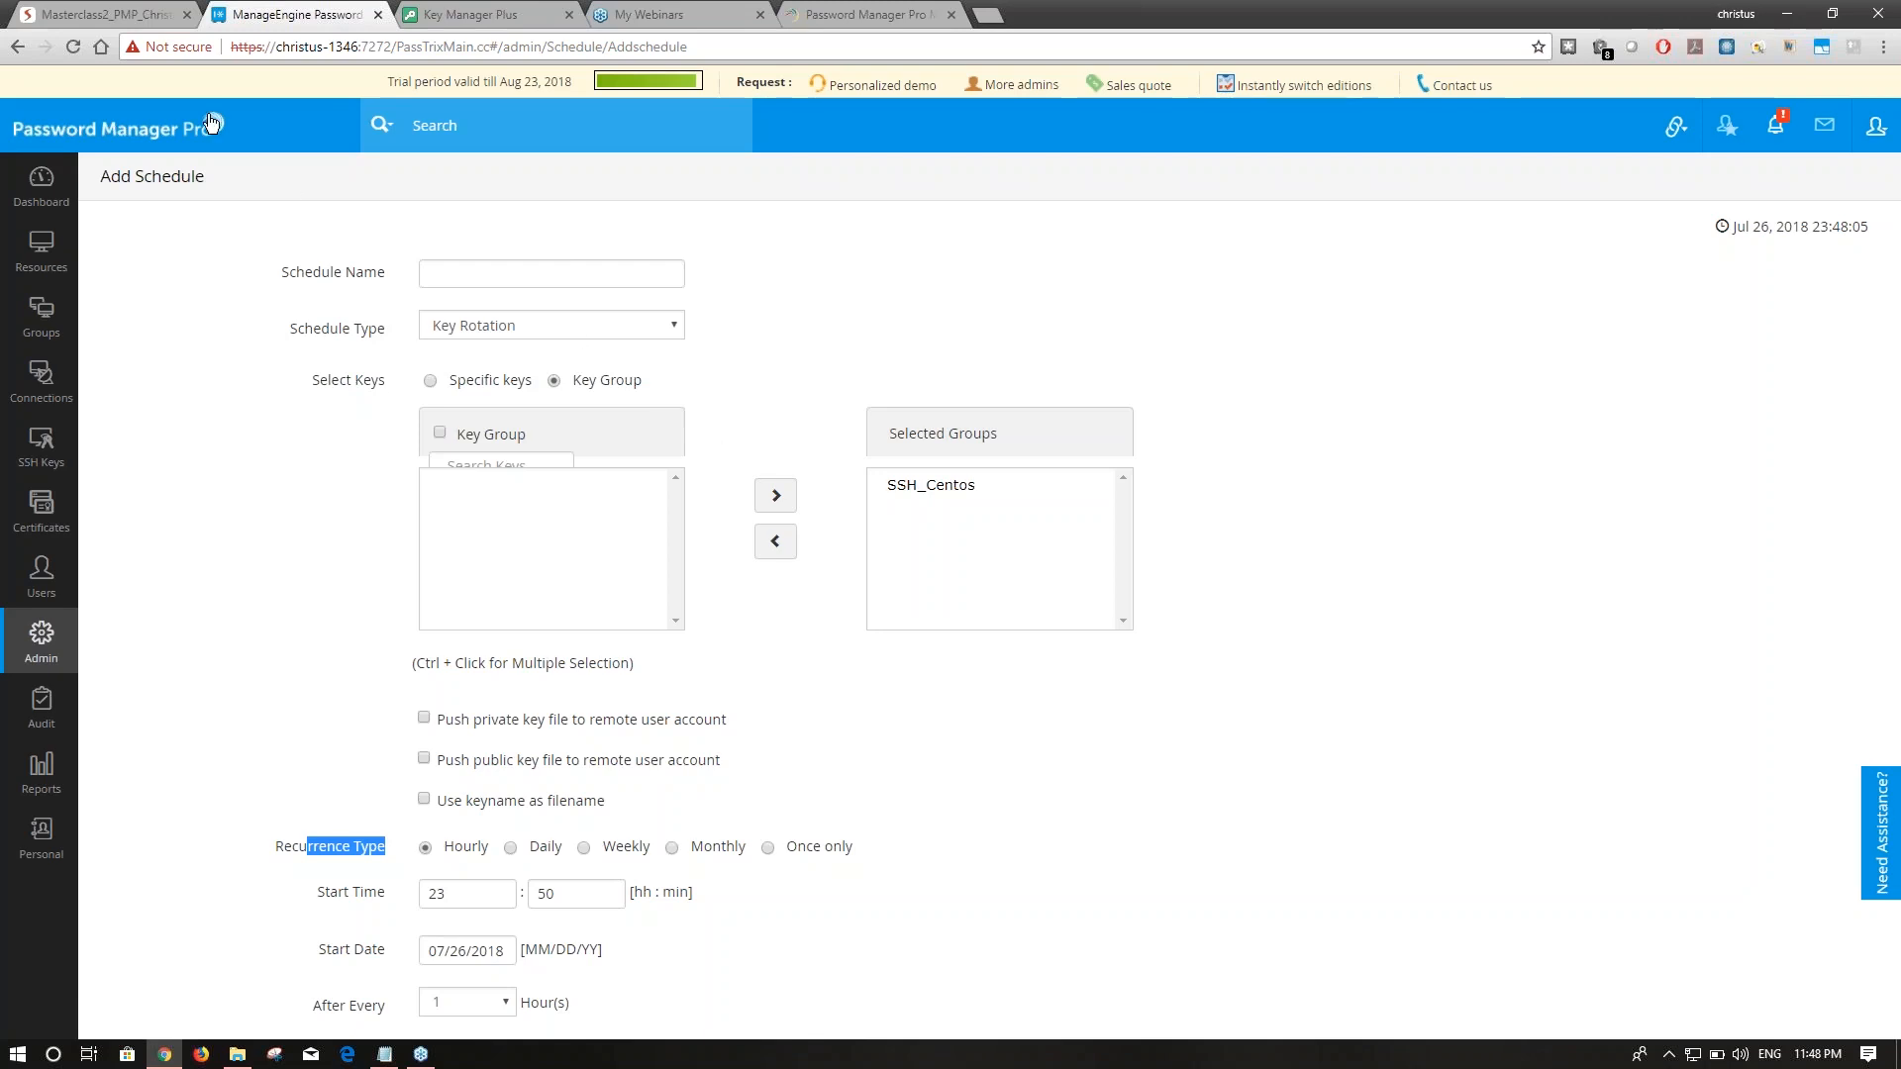
pyautogui.click(153, 8)
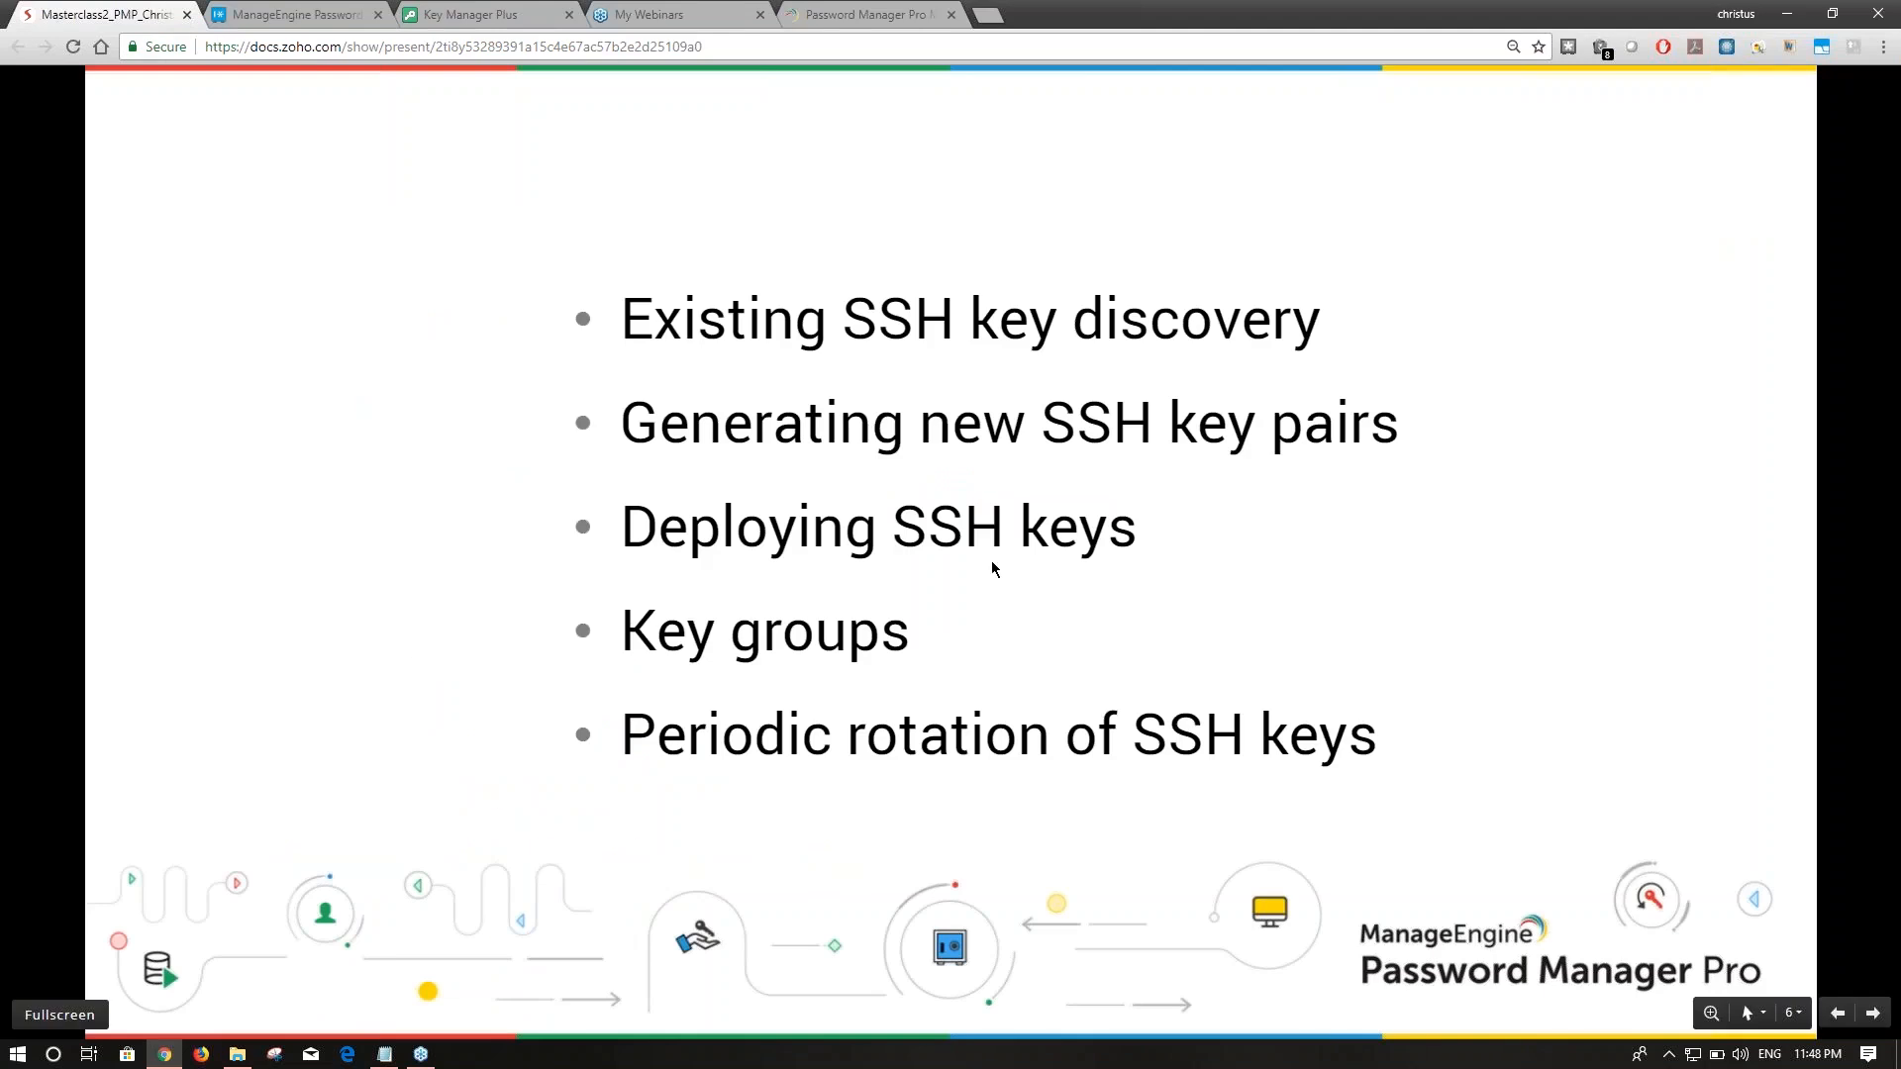
pyautogui.click(1872, 1013)
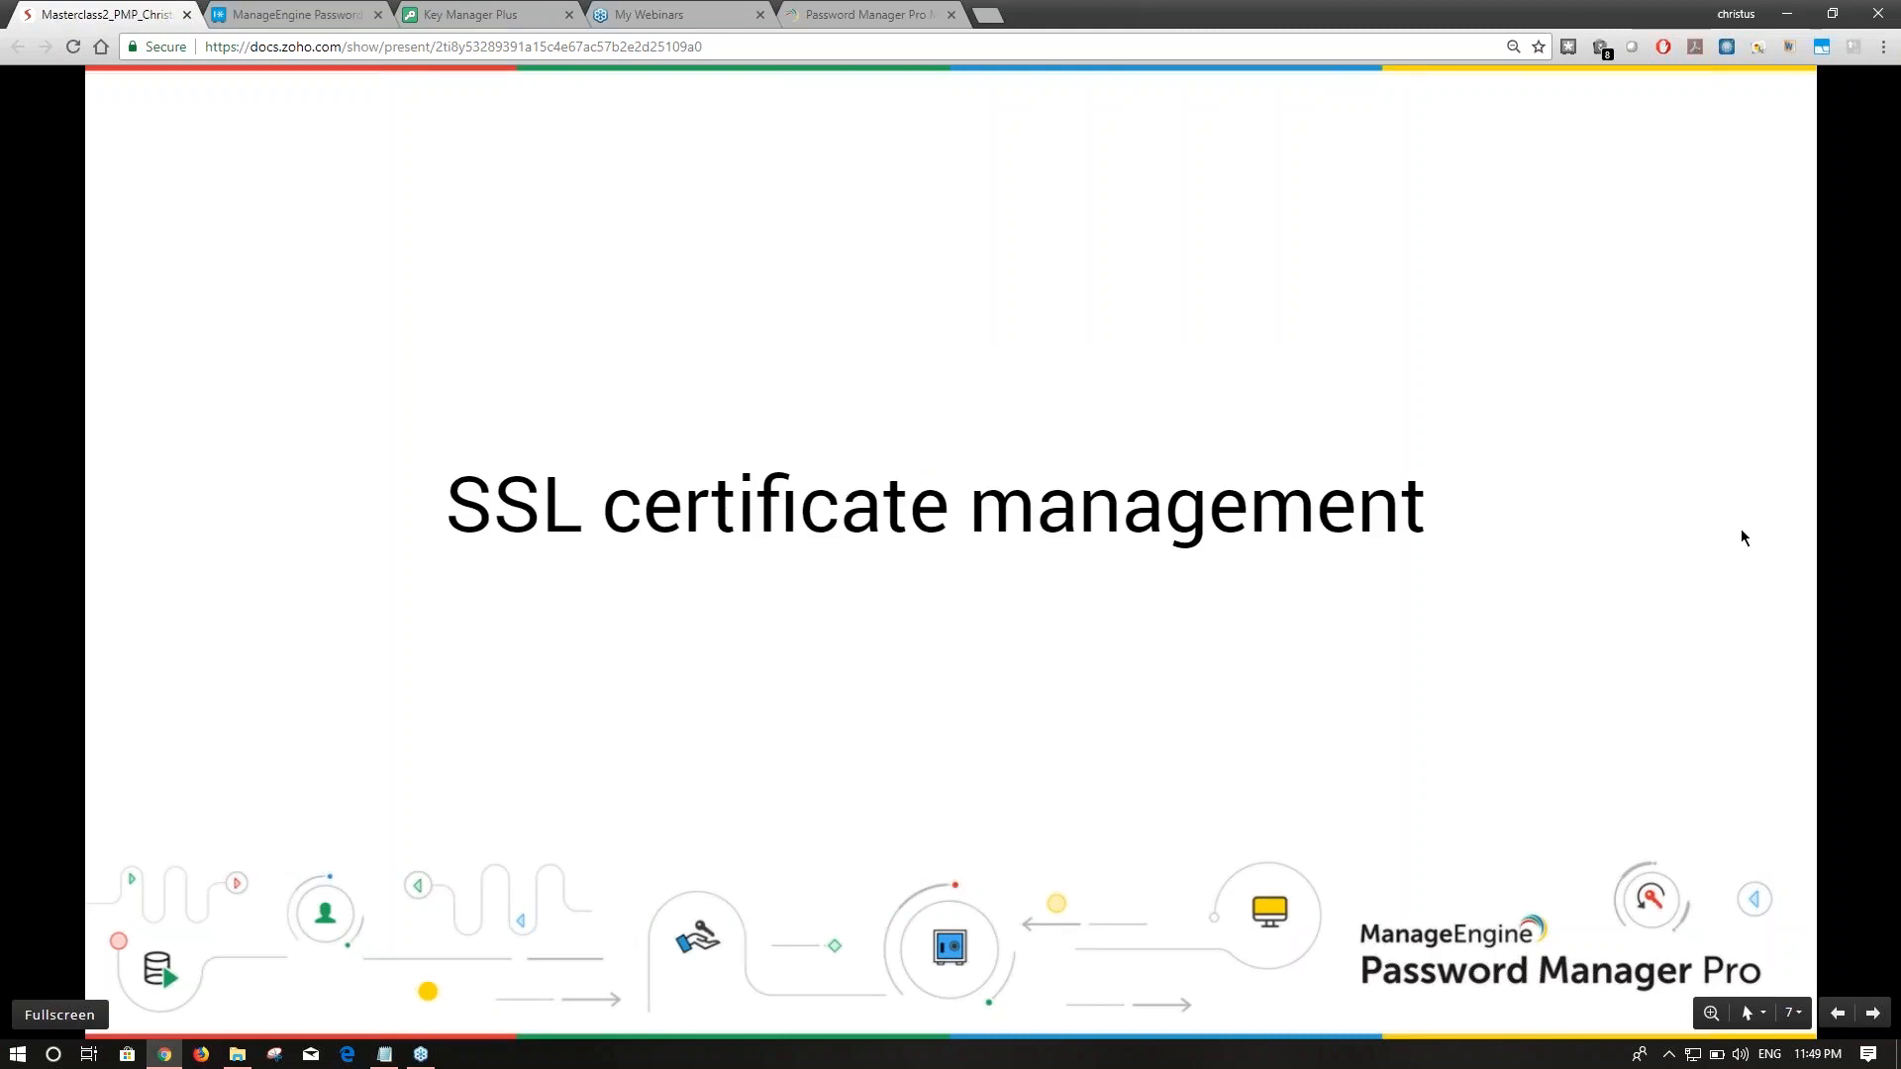
pyautogui.click(1837, 1013)
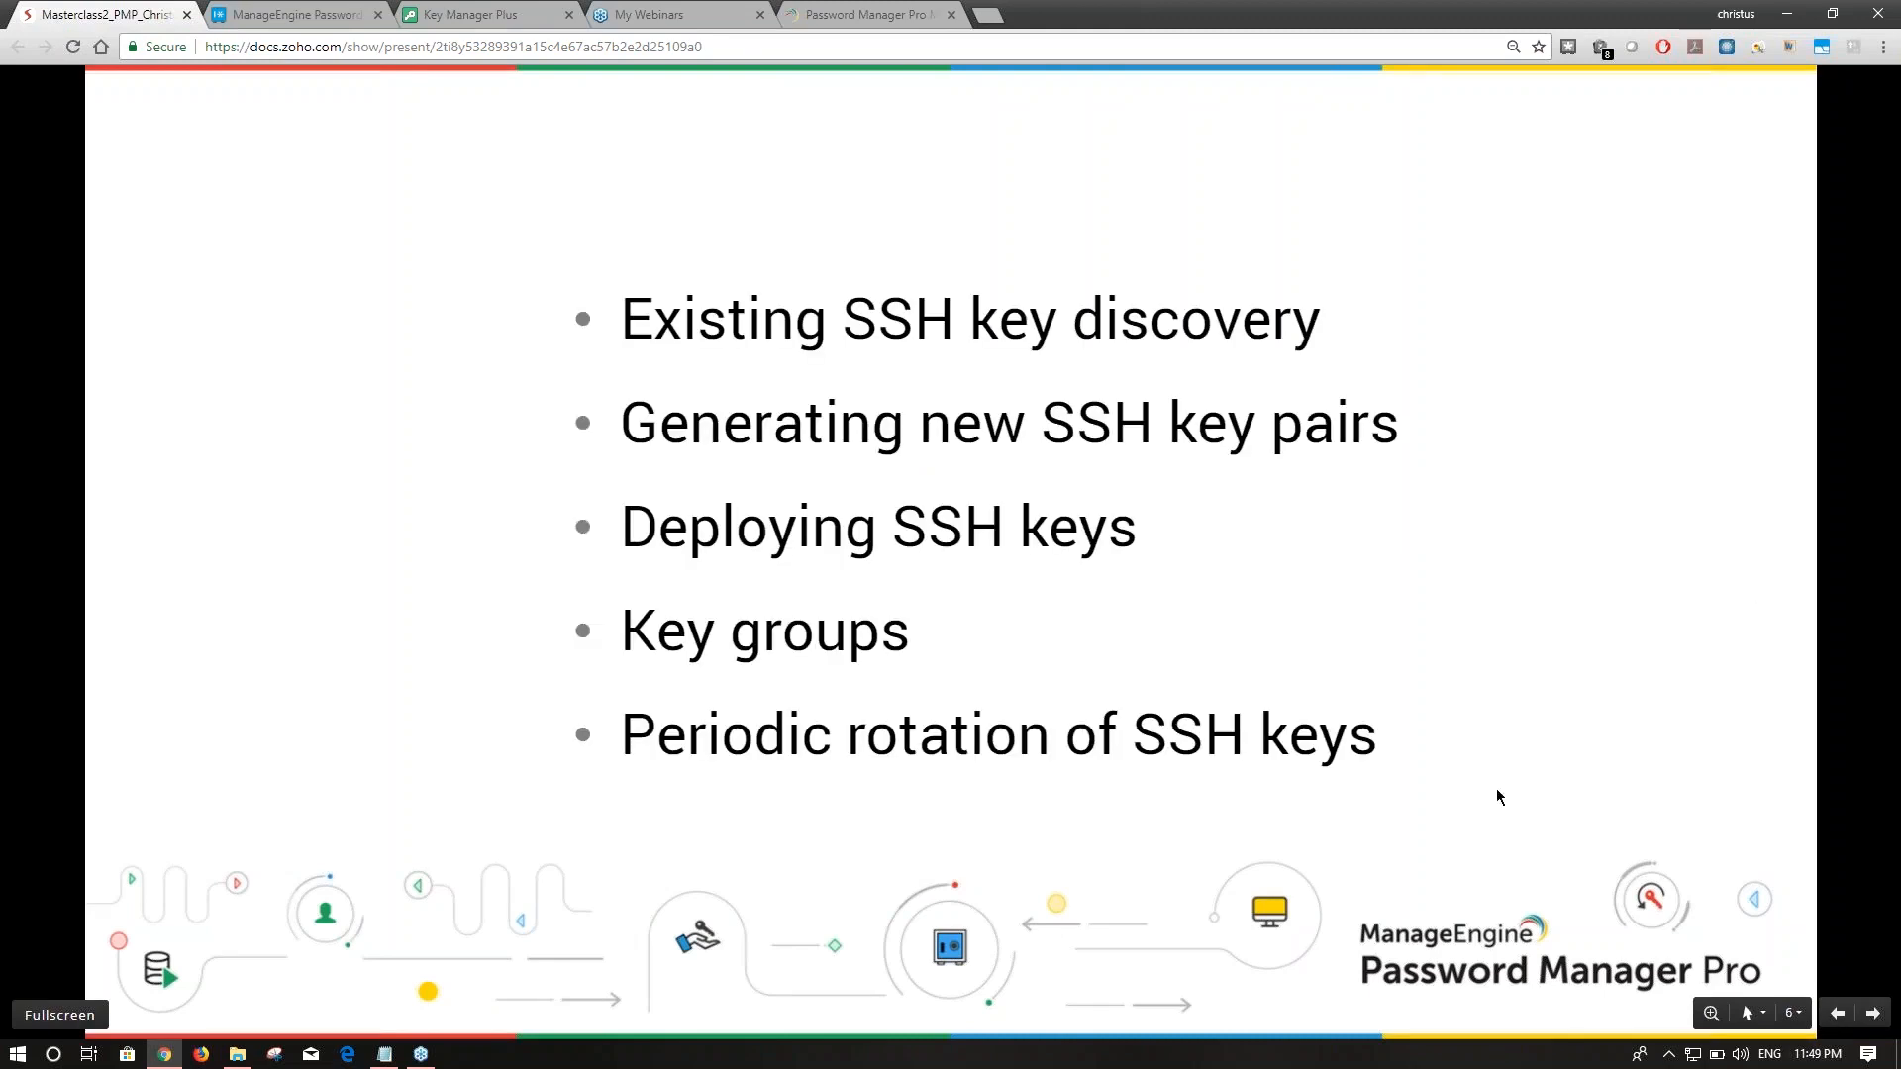
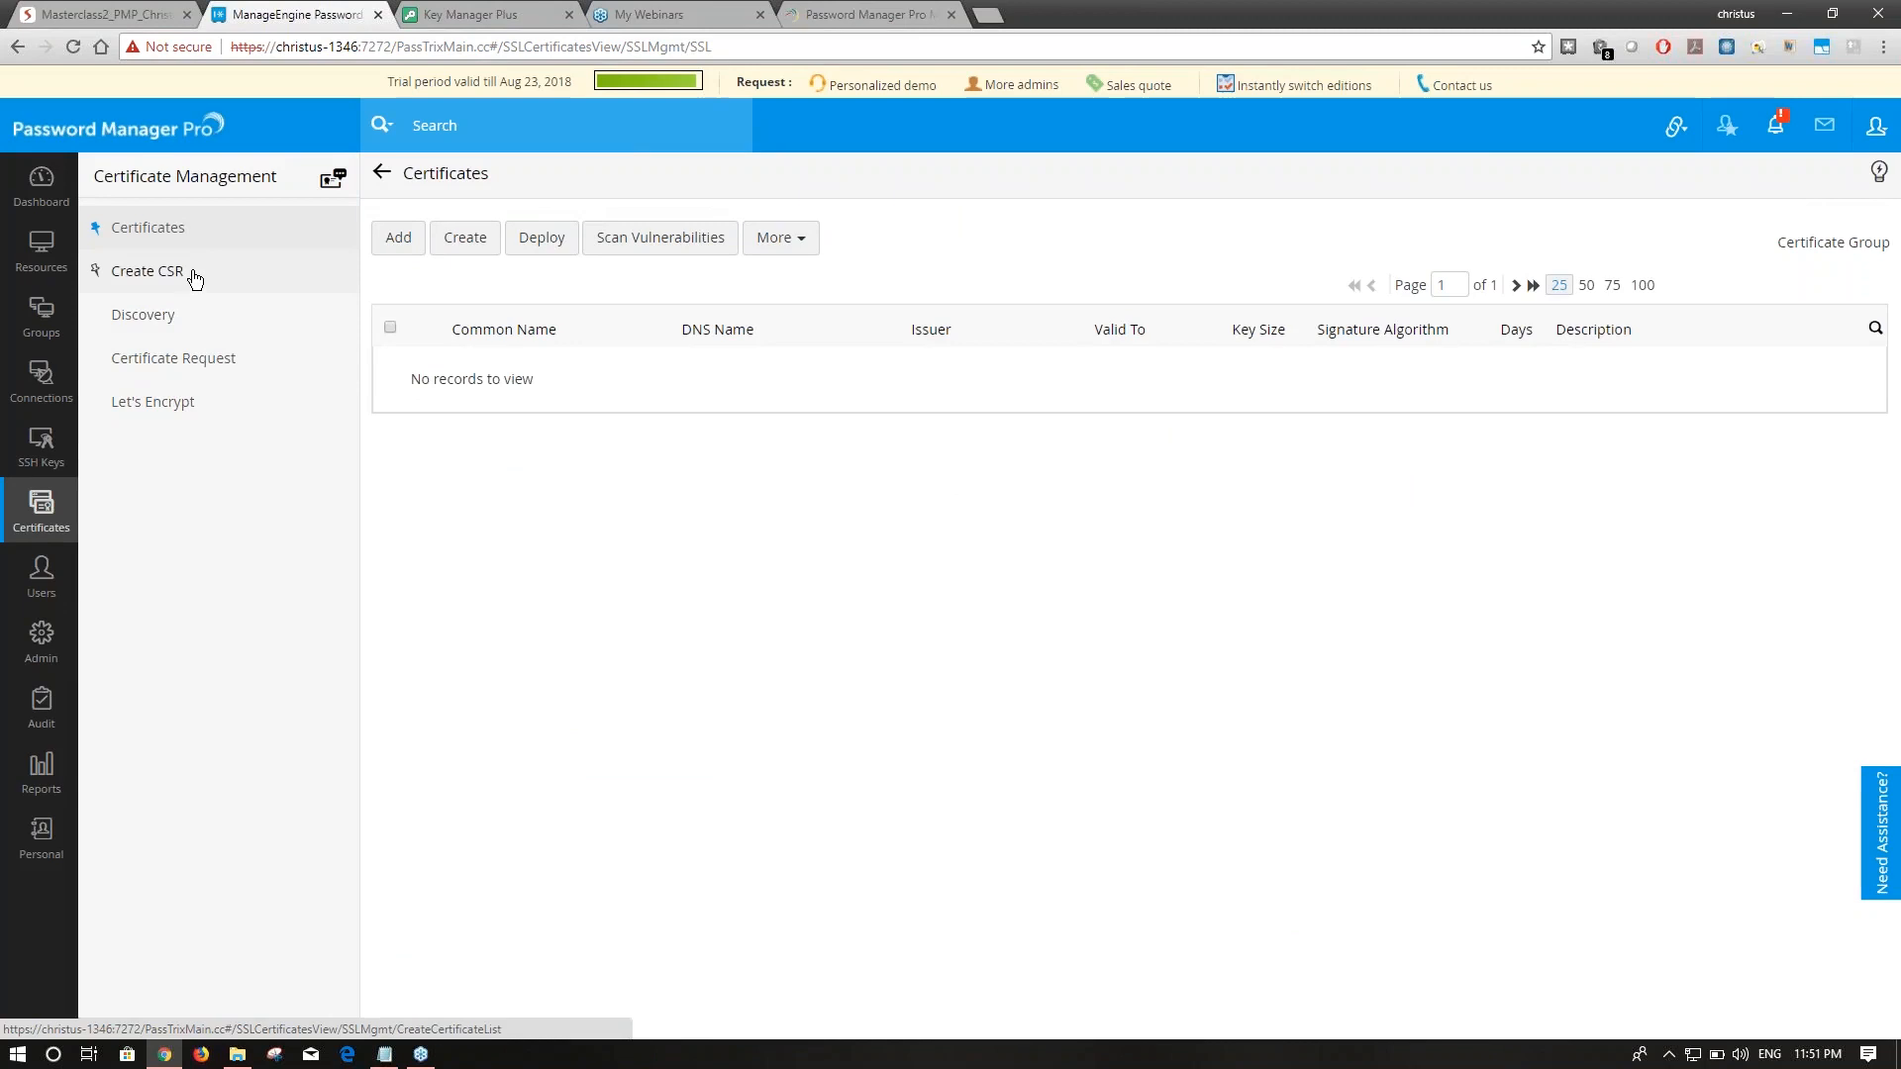
# Run an SSL discovery of manageengine.com on port 443 and go back to the Certificates list.
pyautogui.click(182, 329)
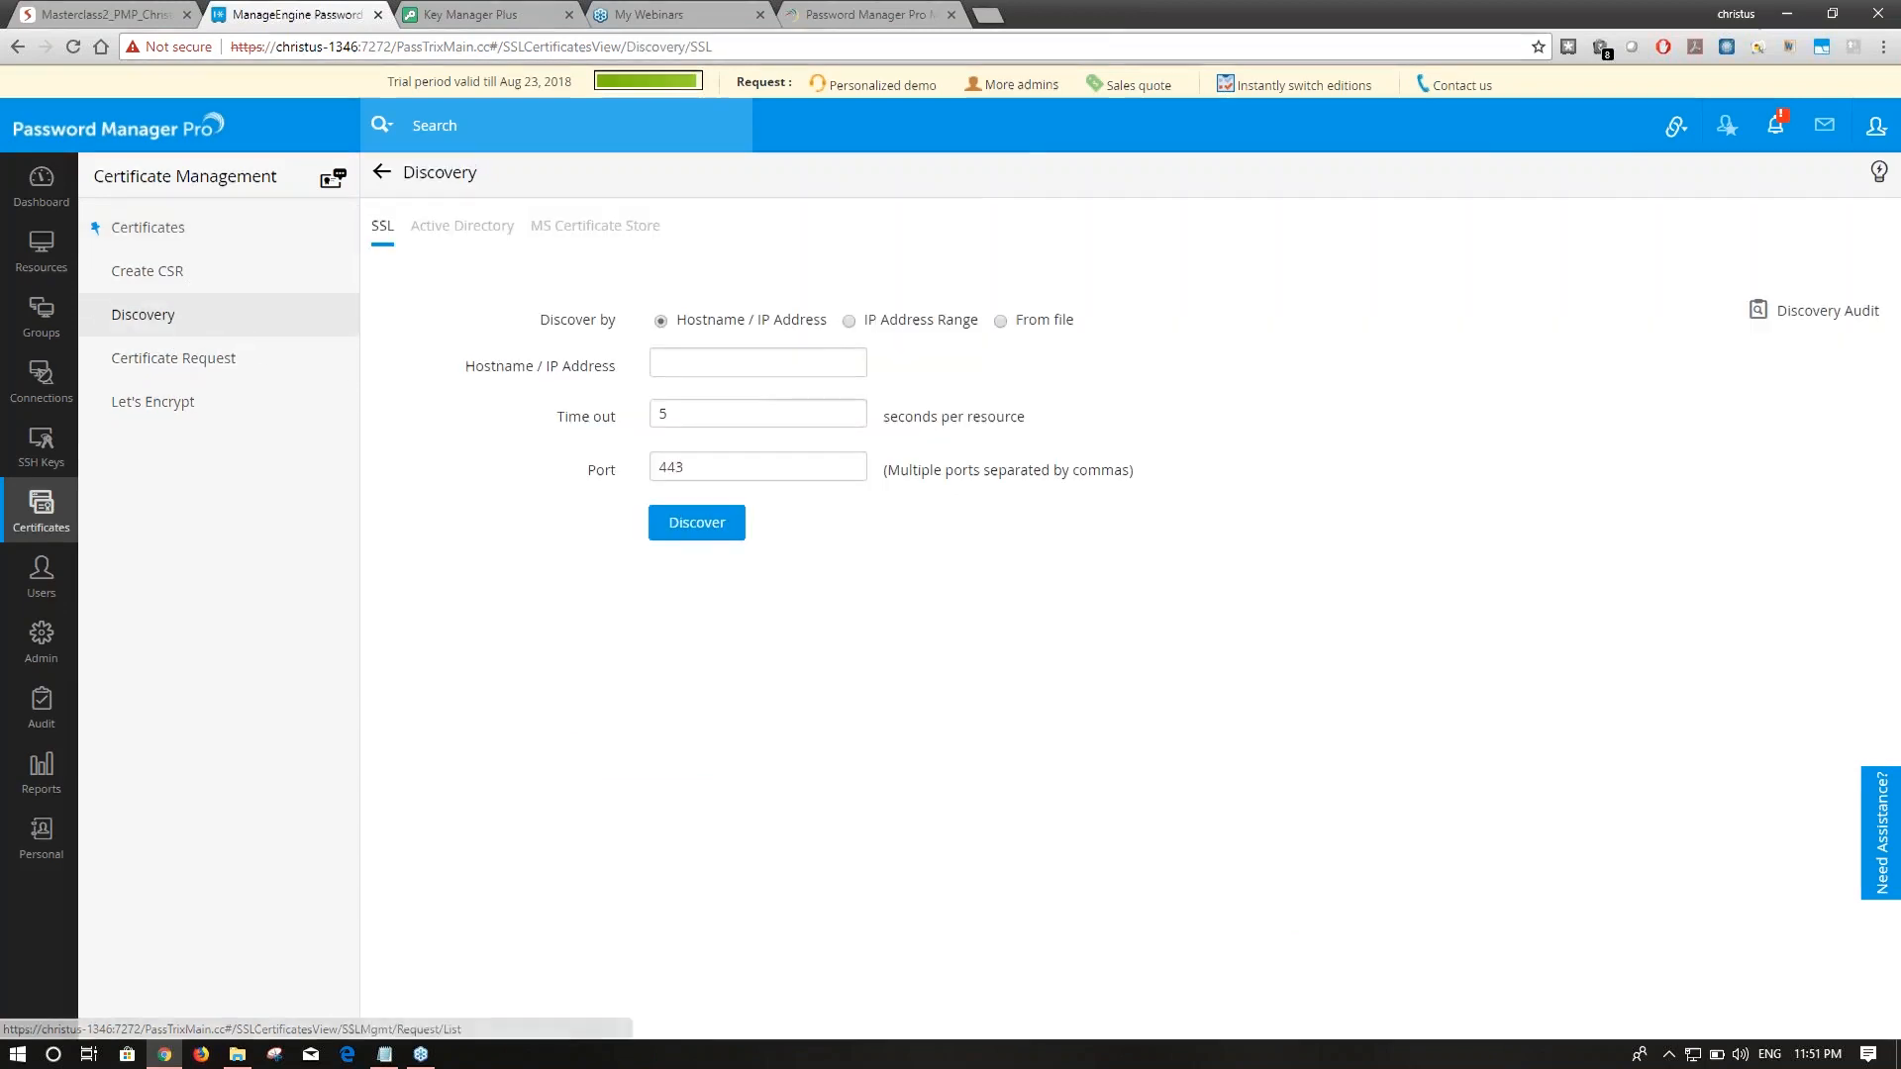
pyautogui.click(726, 356)
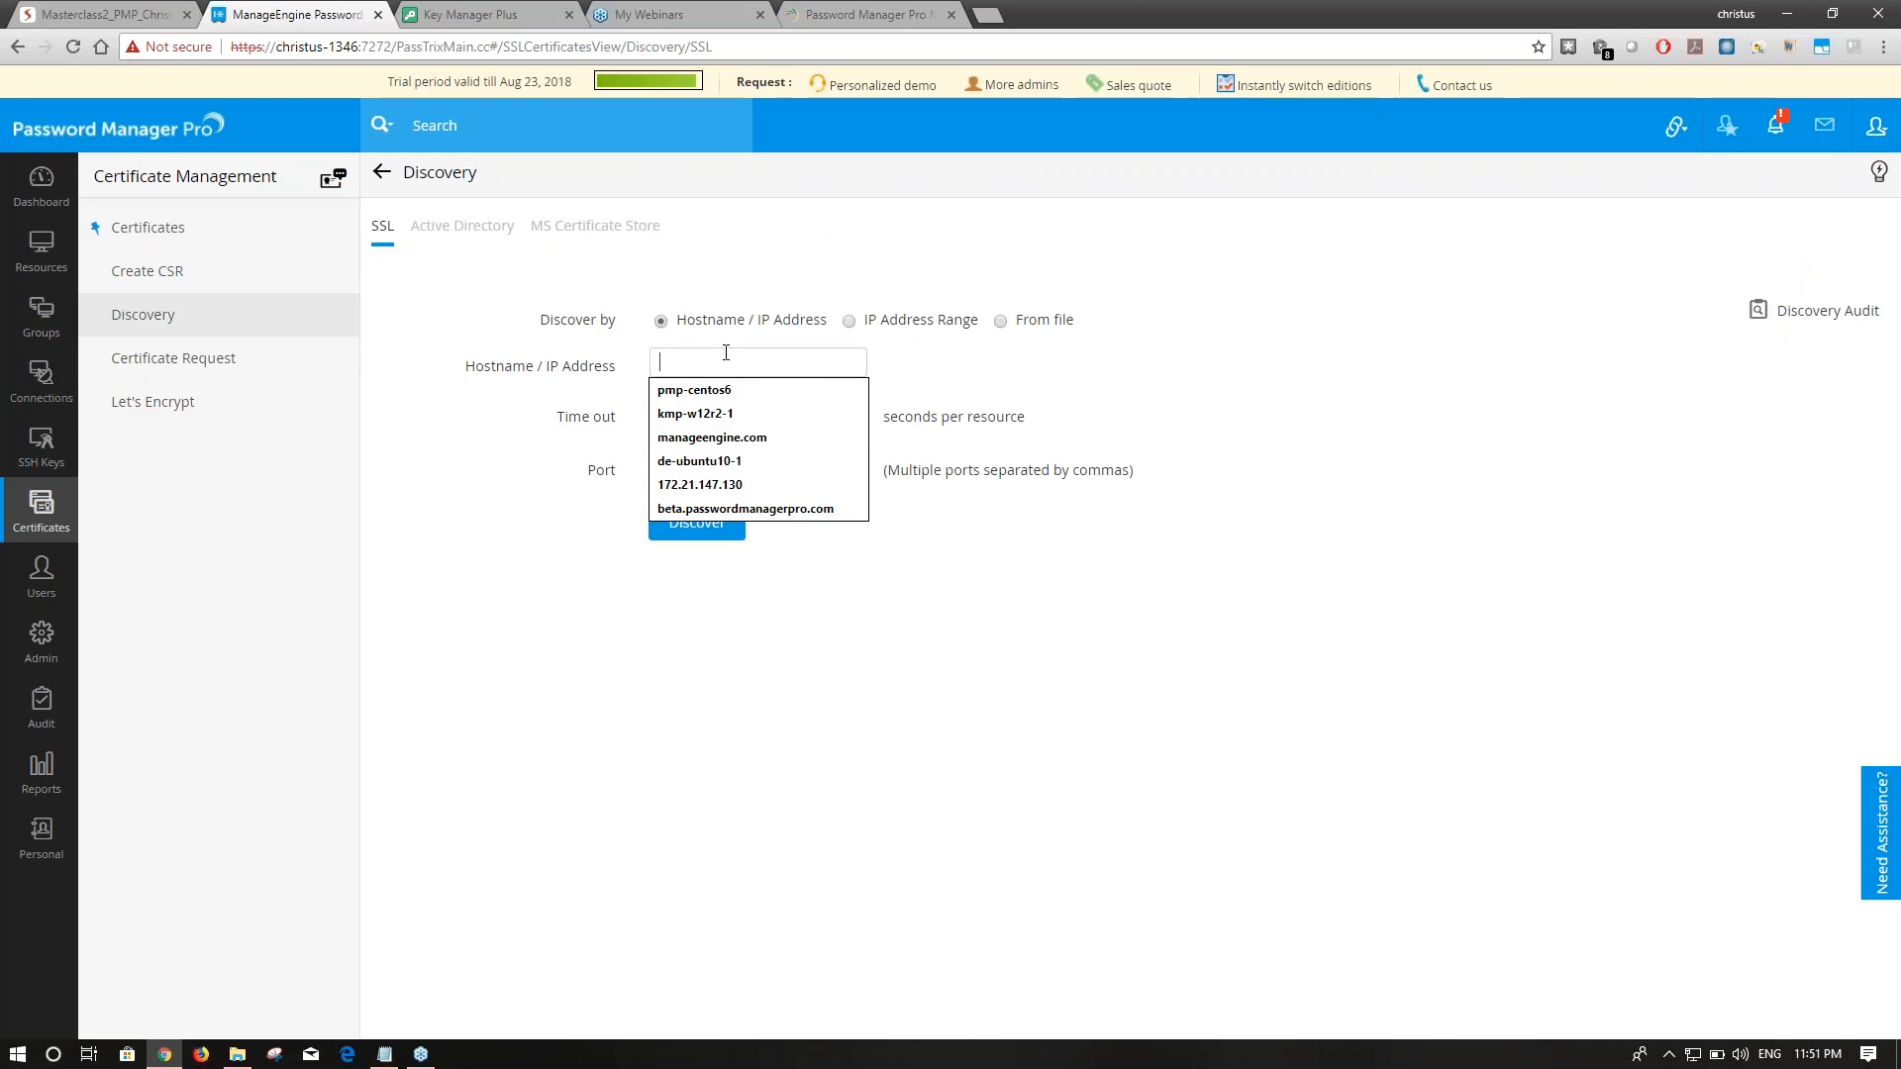
pyautogui.write('manage')
pyautogui.press('Down')
pyautogui.press('Return')
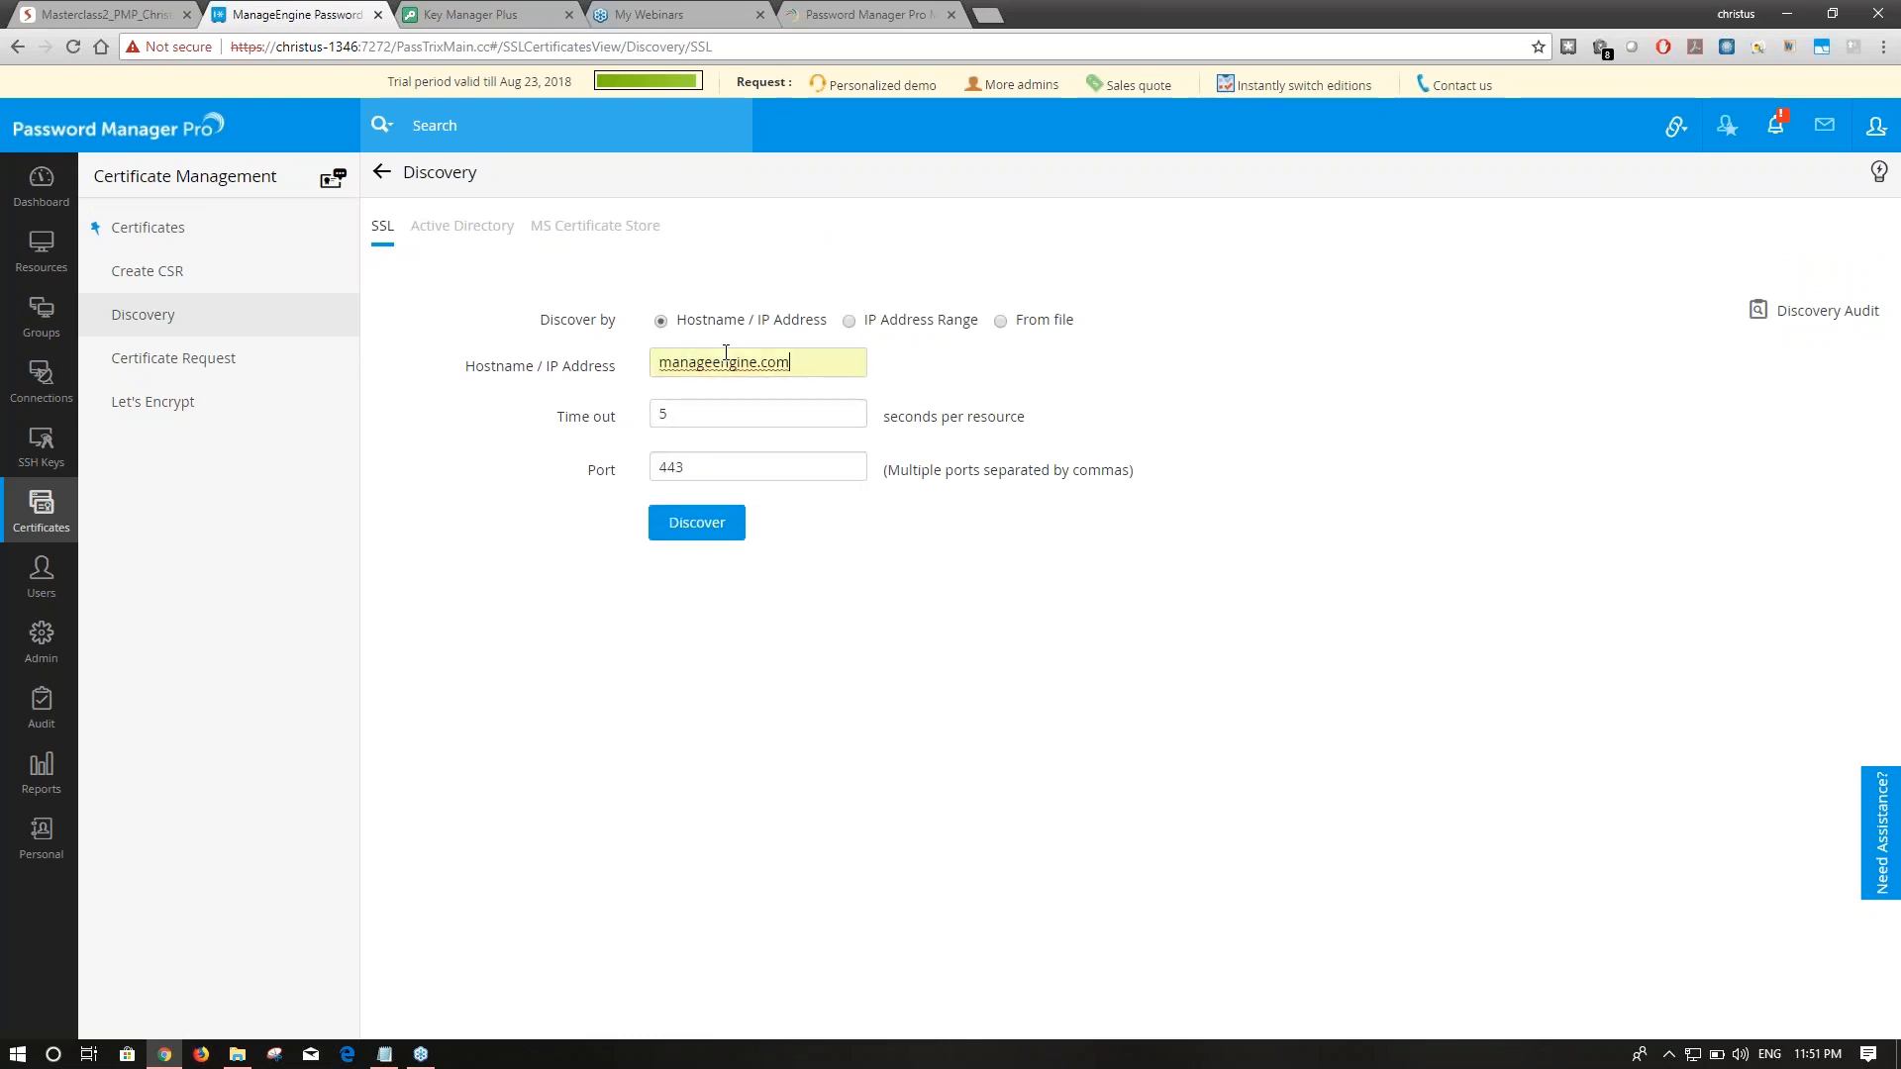
pyautogui.click(697, 522)
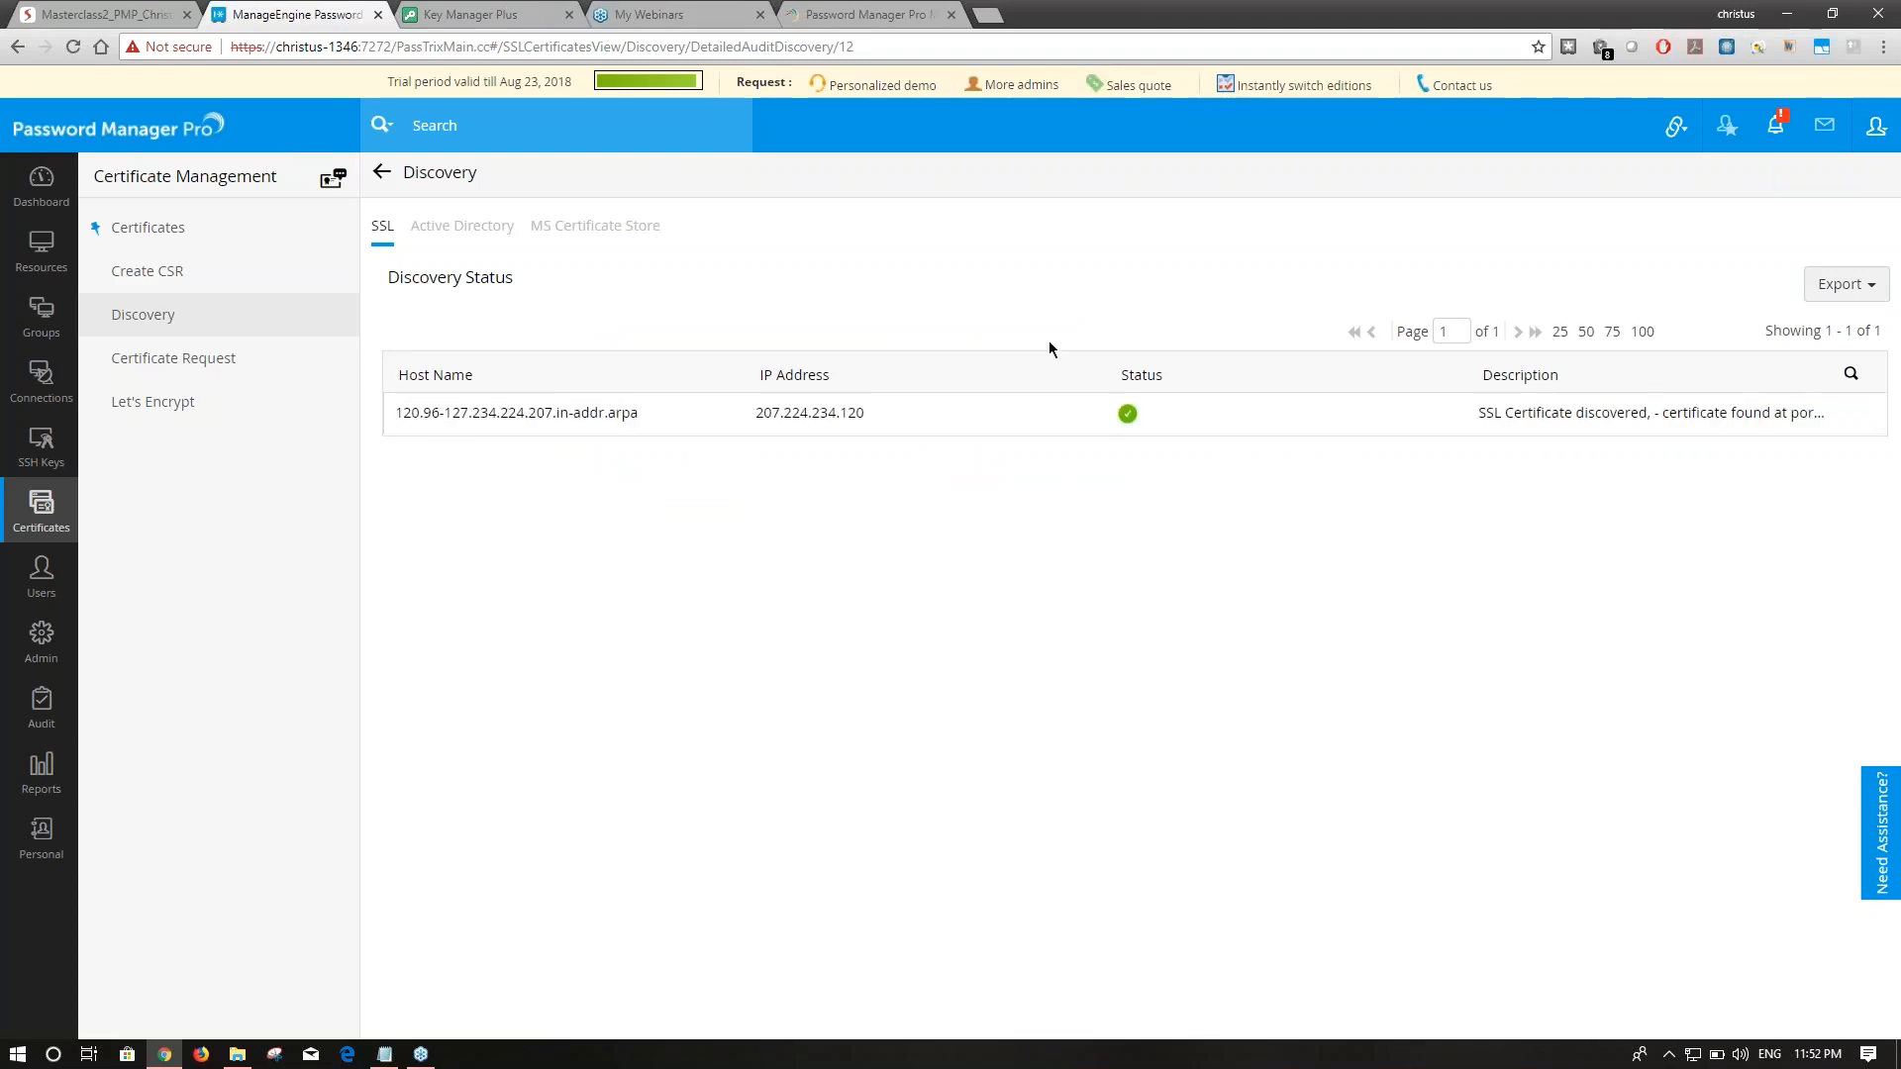
pyautogui.click(250, 232)
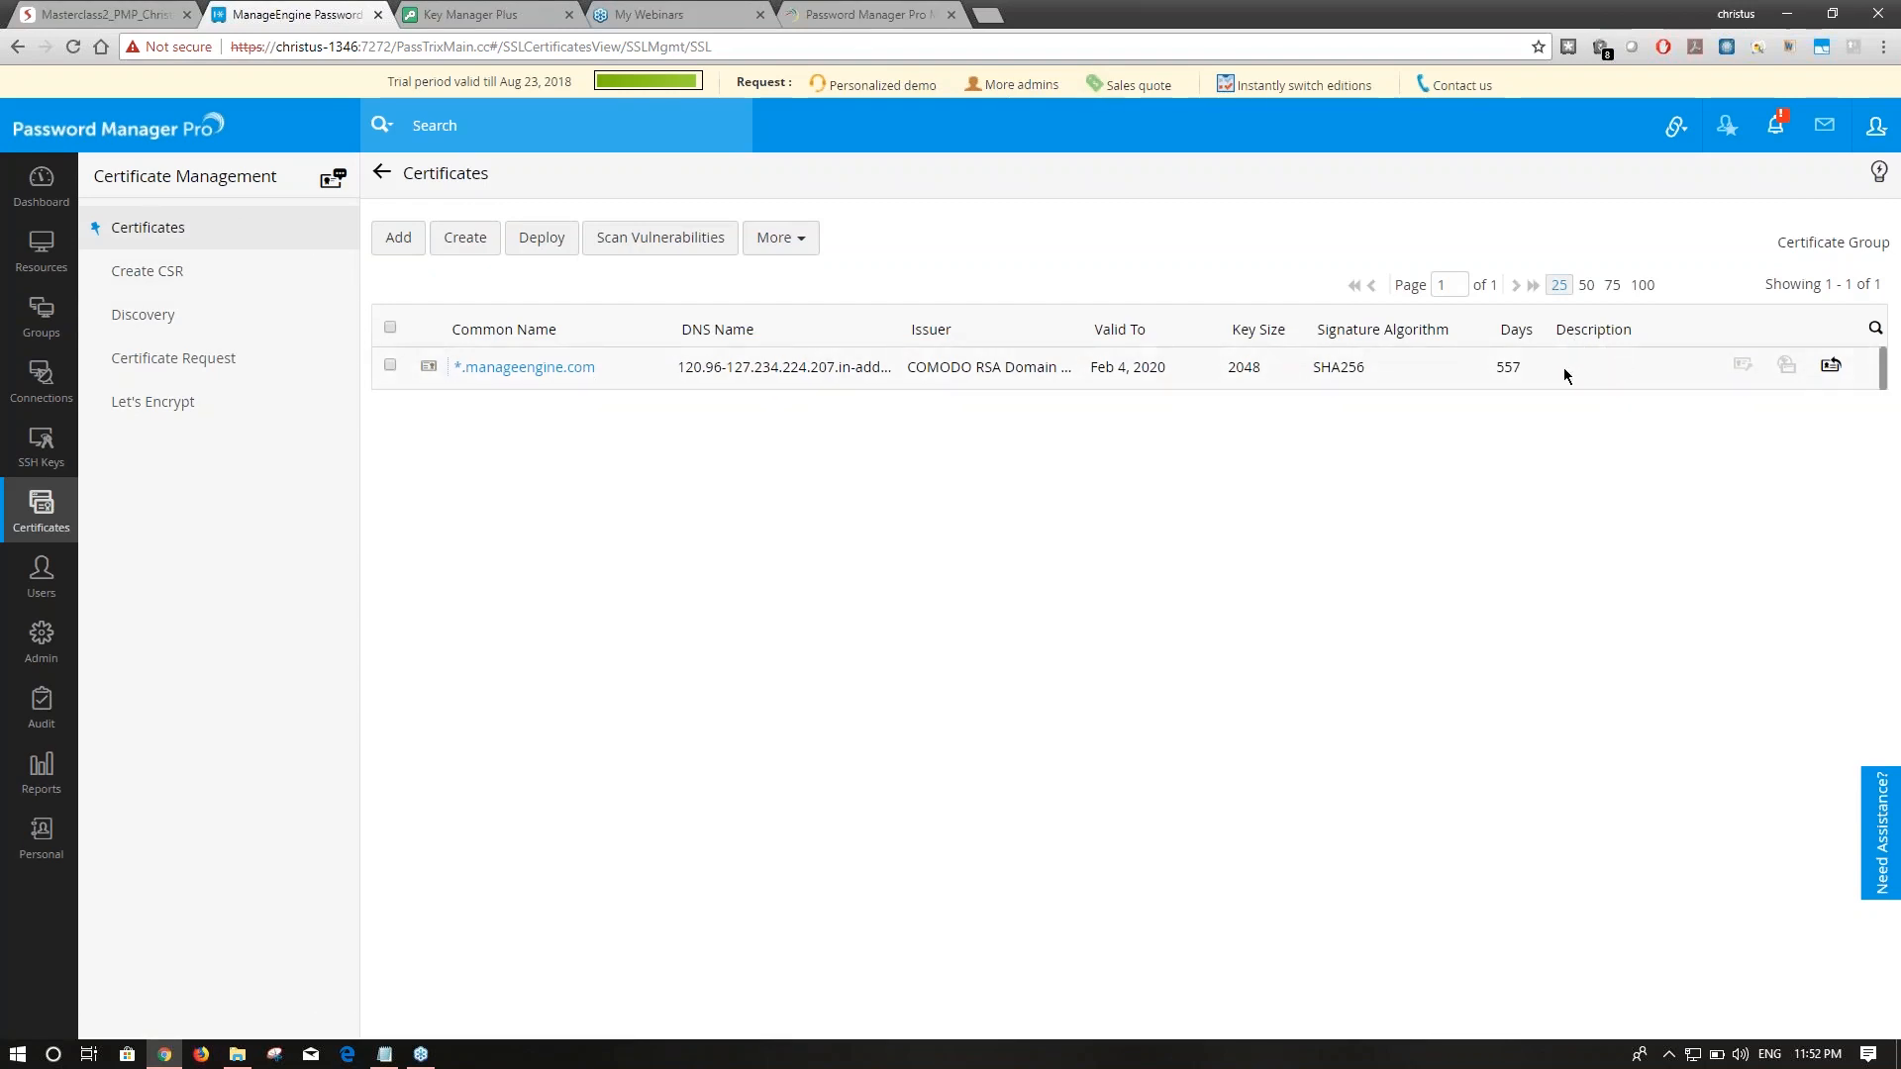
# Point out the certificate's days left, SHA256 algorithm and 2048 key size, then open *.manageengine.com details.
pyautogui.doubleClick(1497, 370)
pyautogui.doubleClick(1315, 368)
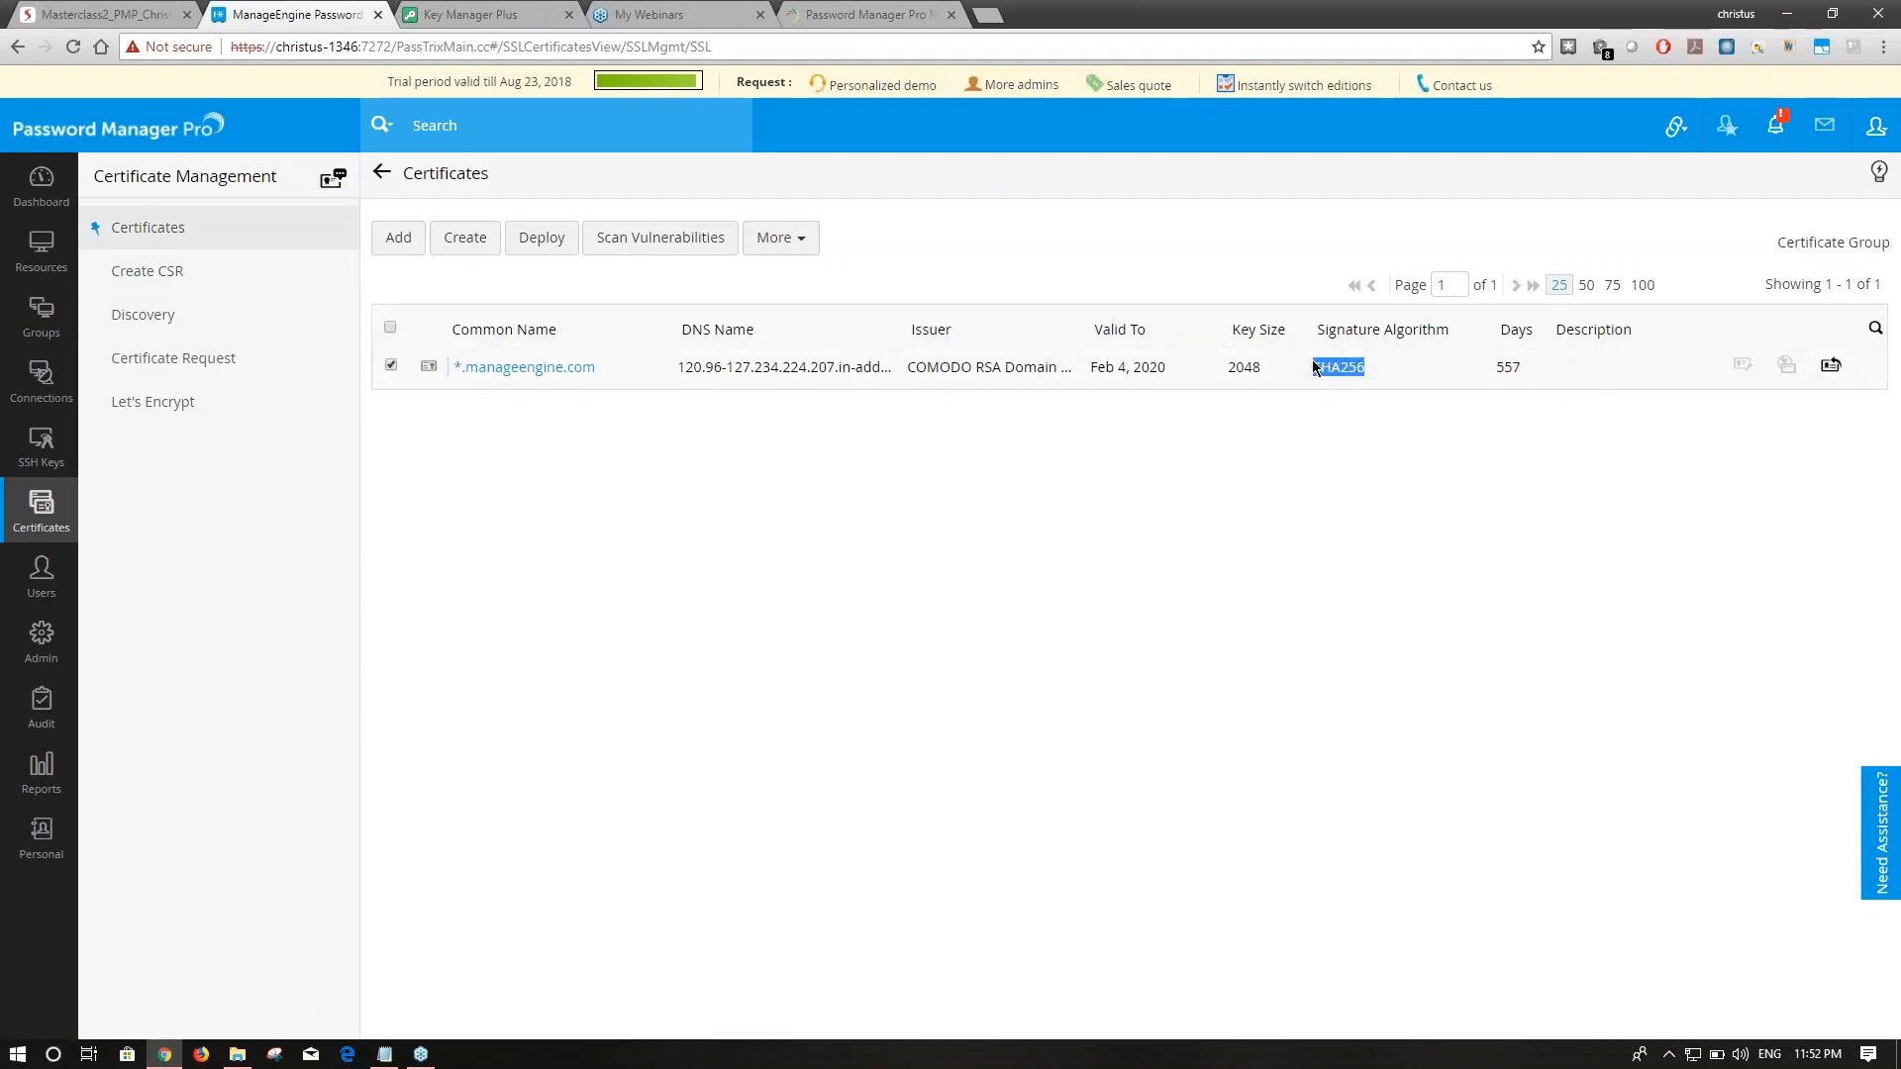
pyautogui.doubleClick(1215, 369)
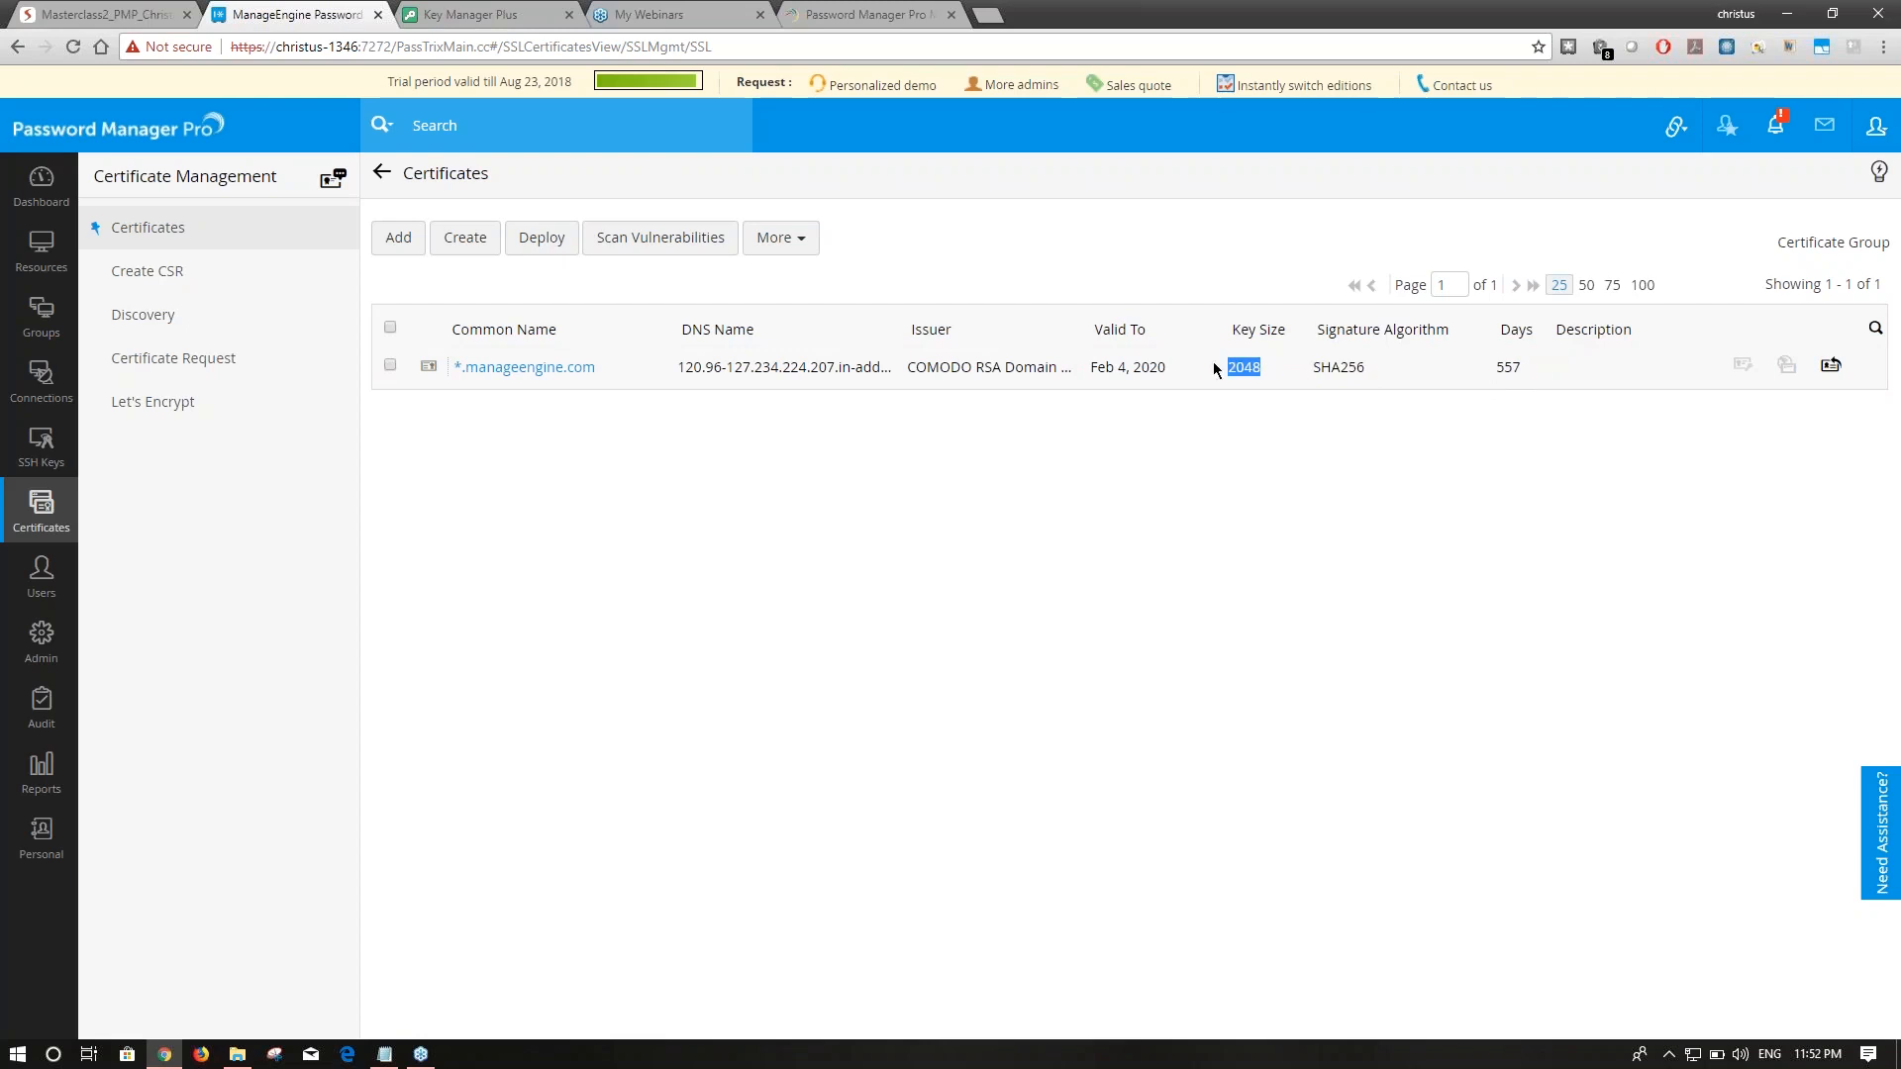
pyautogui.click(565, 369)
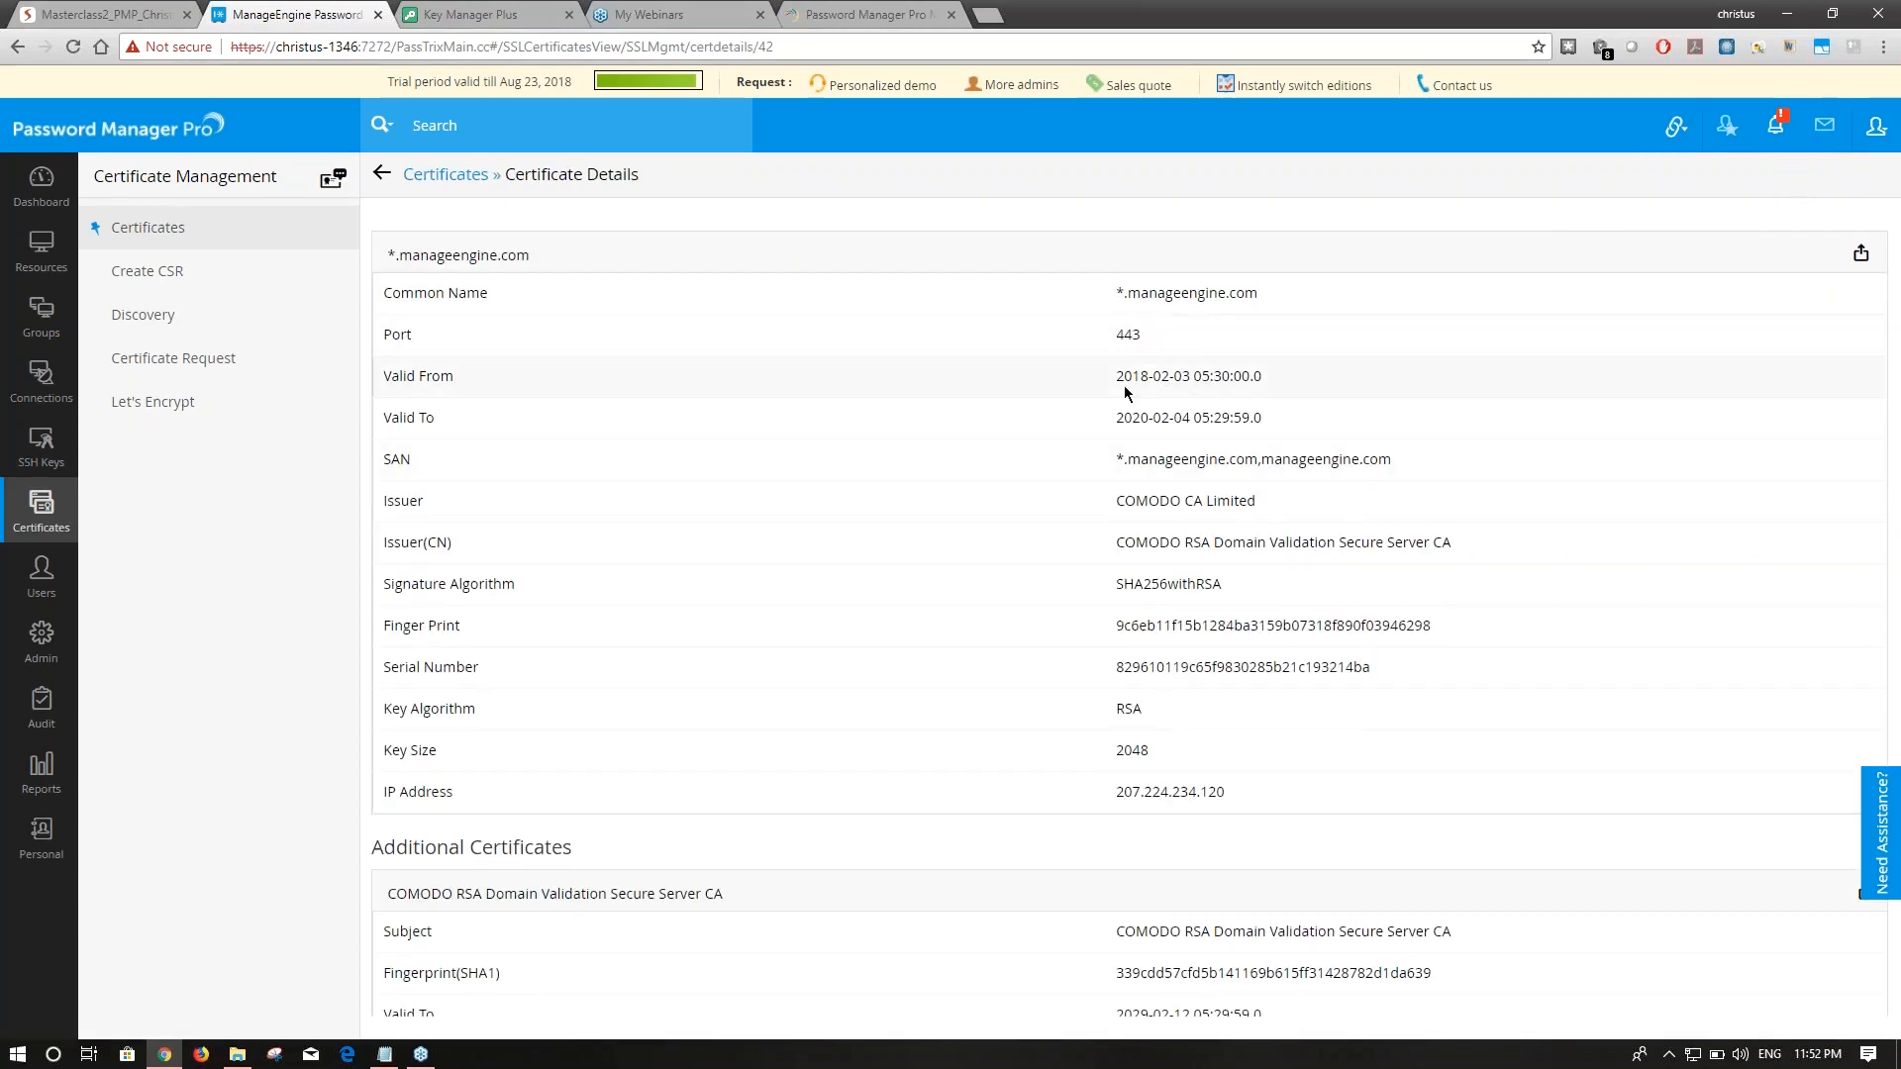
pyautogui.scroll(-5, 1129, 394)
pyautogui.scroll(5, 1153, 704)
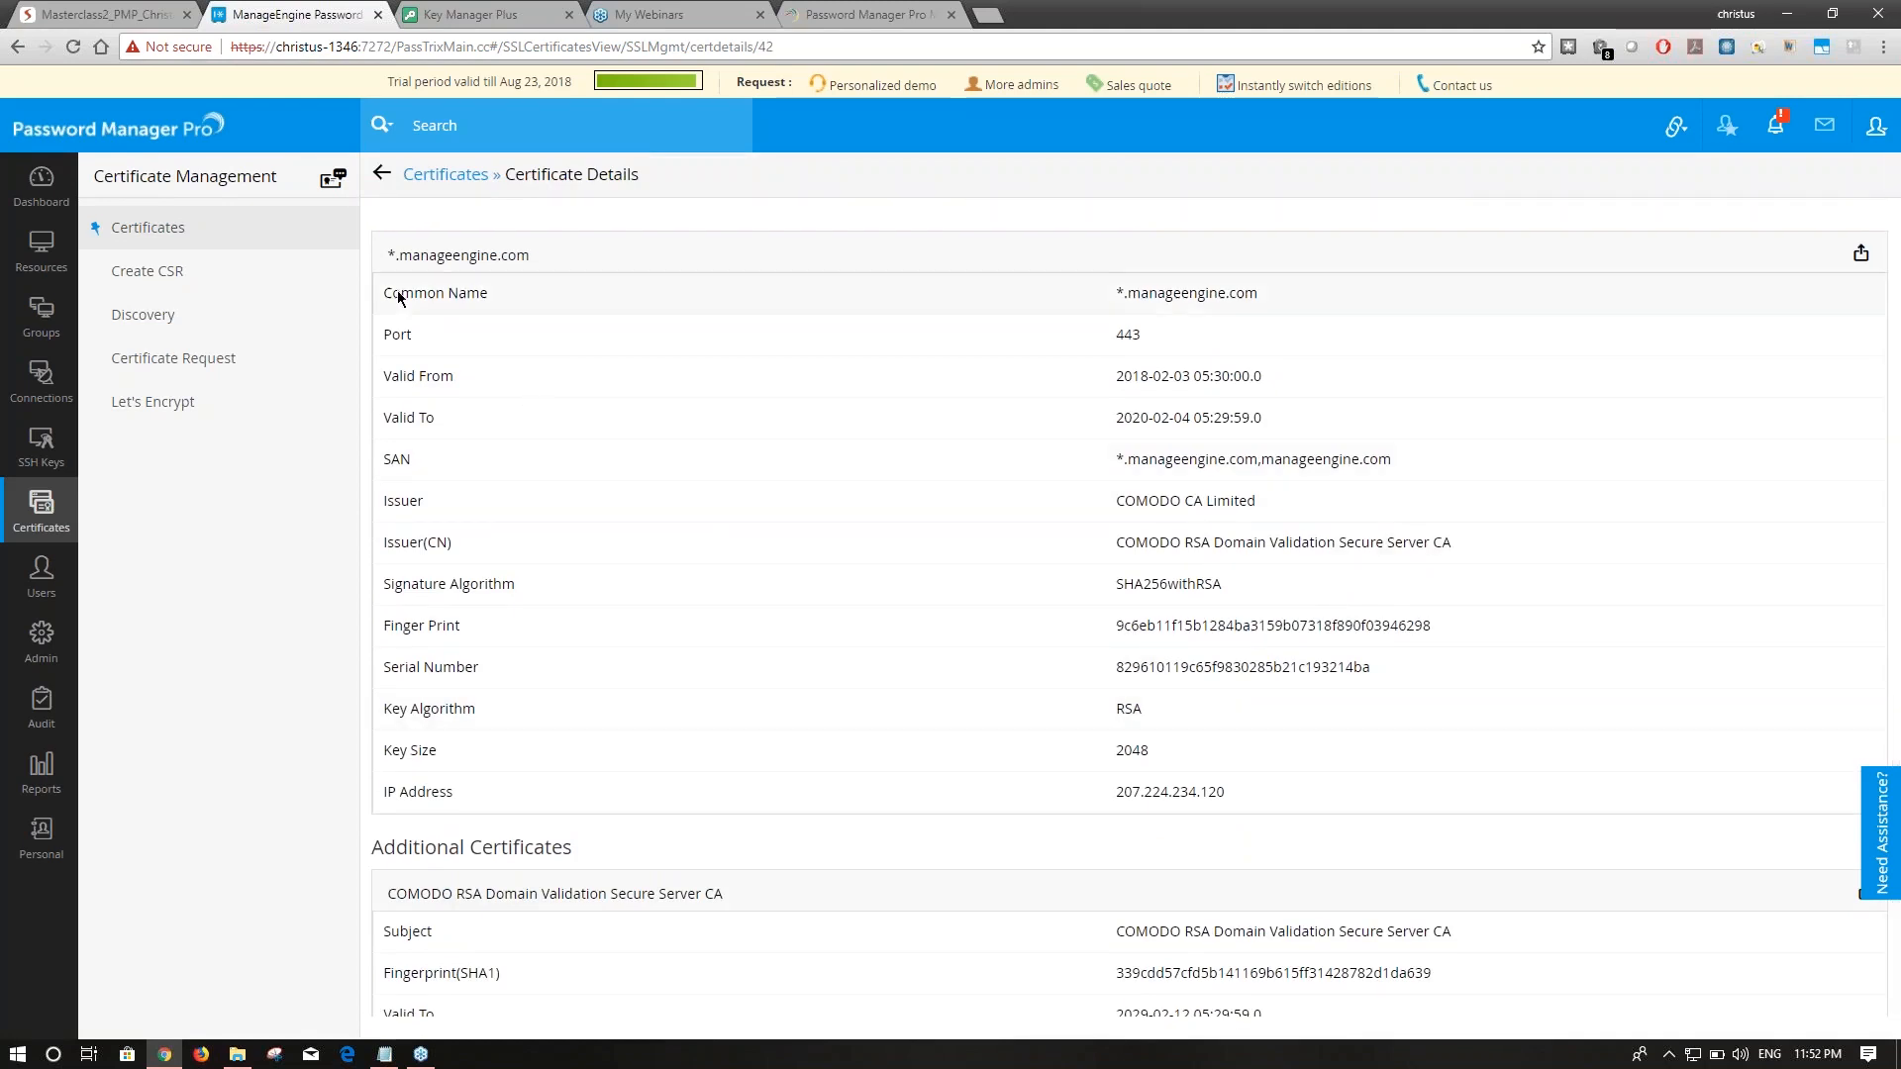
# Collapse and restore the certificate management panel, then return to the discovery form.
pyautogui.click(382, 173)
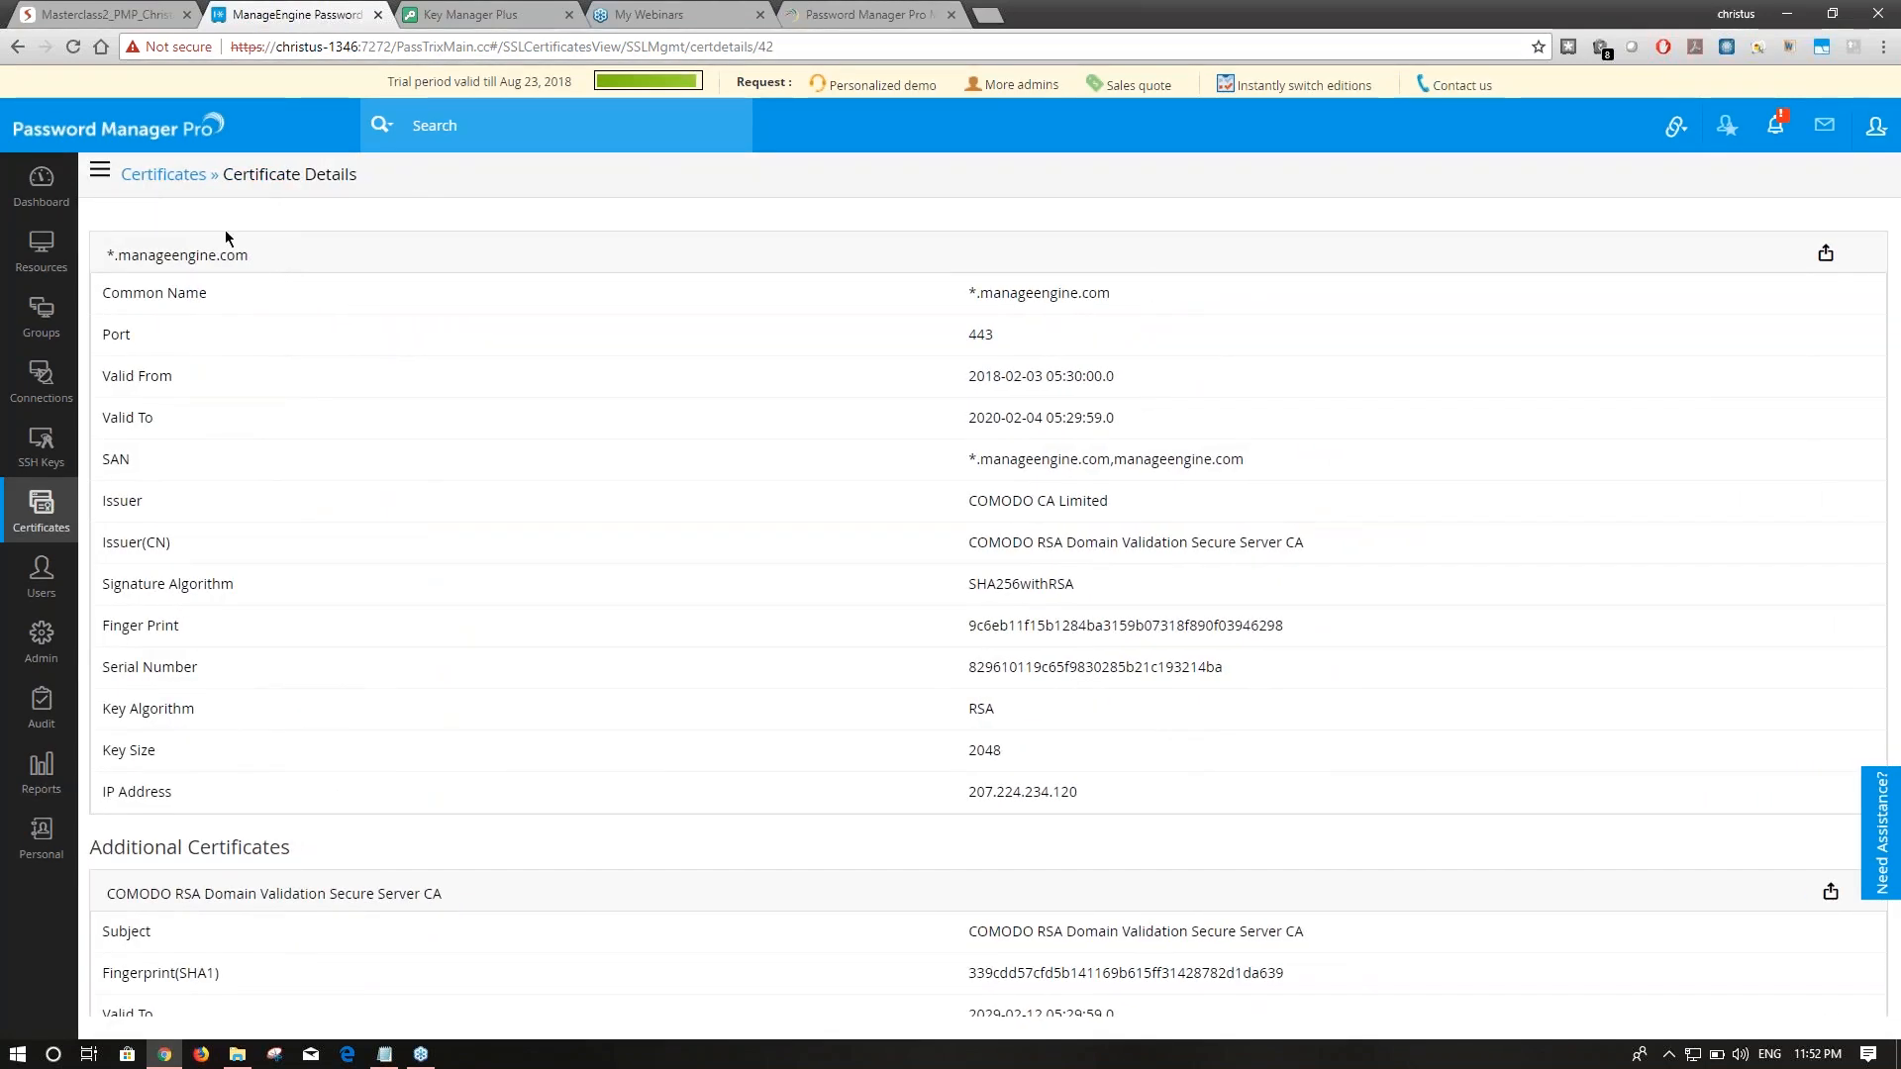
pyautogui.click(98, 172)
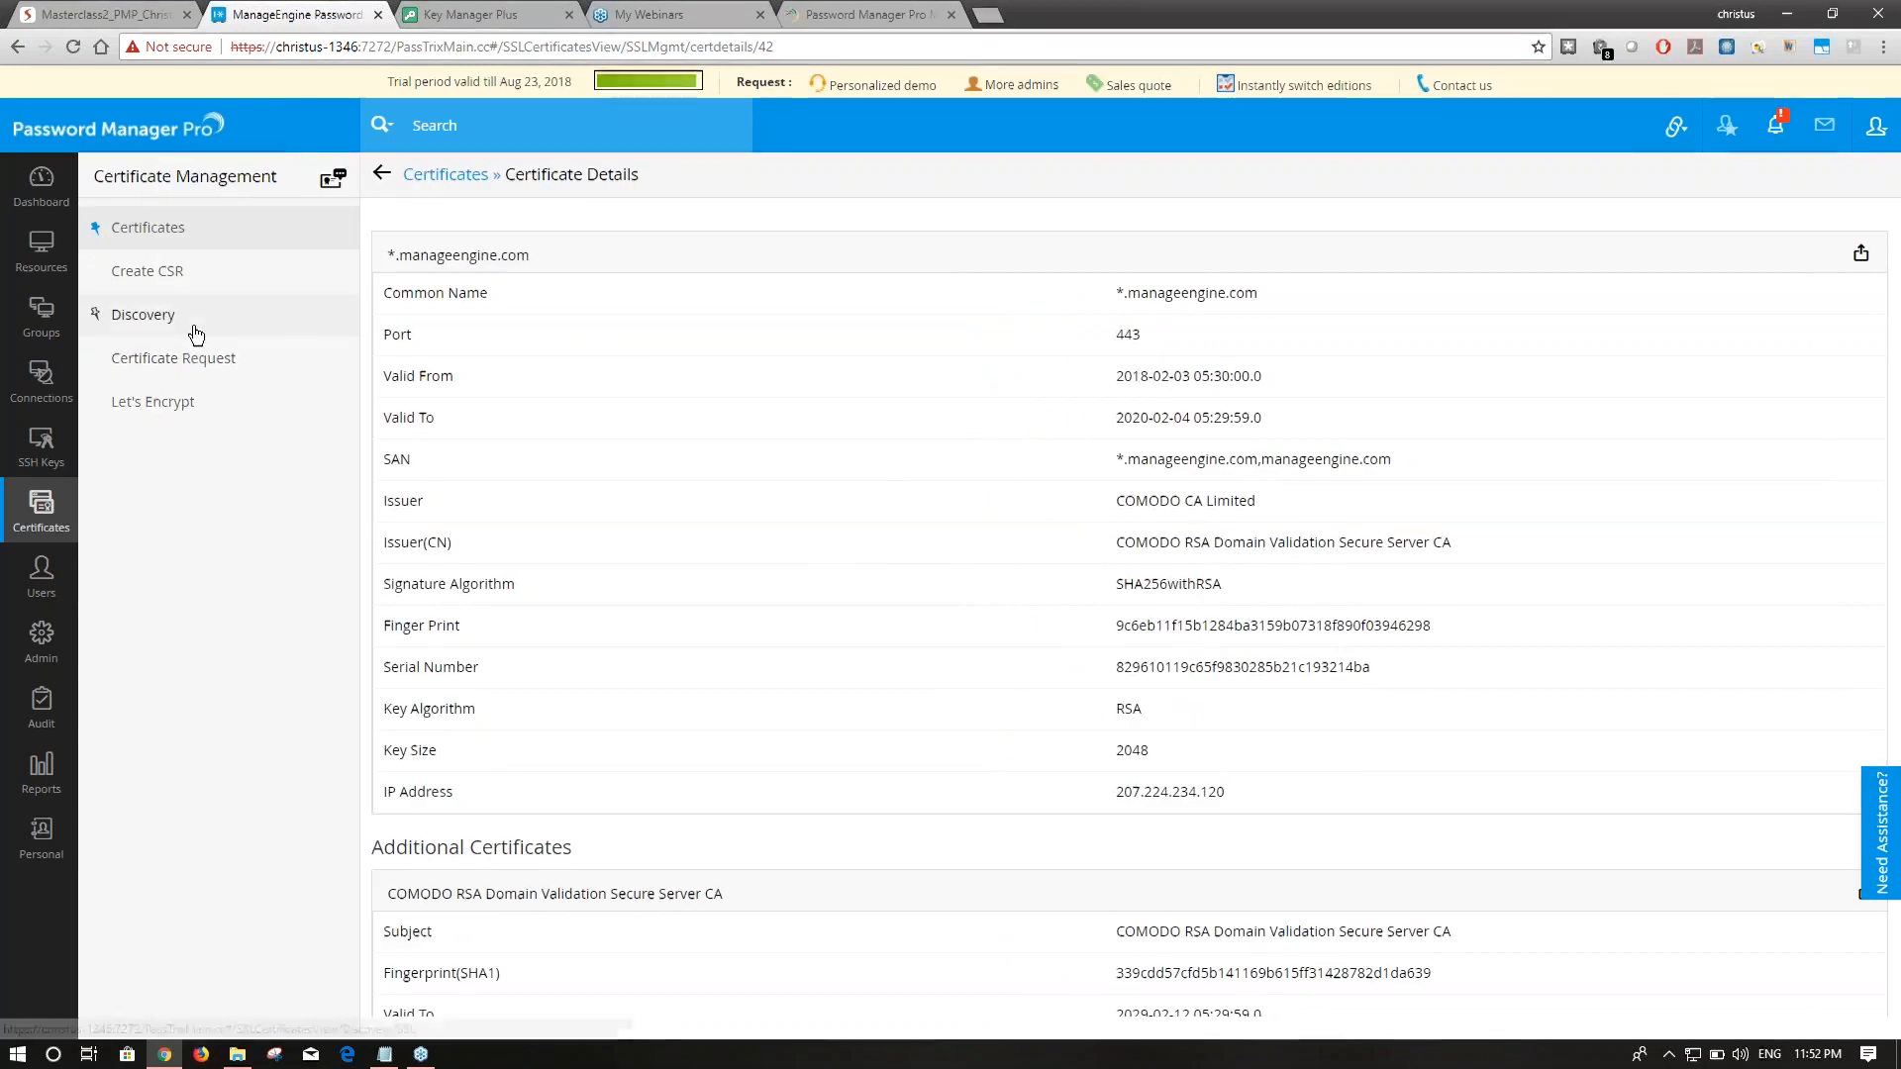
pyautogui.click(195, 333)
# Discover the google.com certificate, check it in the Certificates list, and return to Discovery.
pyautogui.click(736, 362)
pyautogui.write('goog')
pyautogui.press('Down')
pyautogui.press('Return')
pyautogui.click(741, 522)
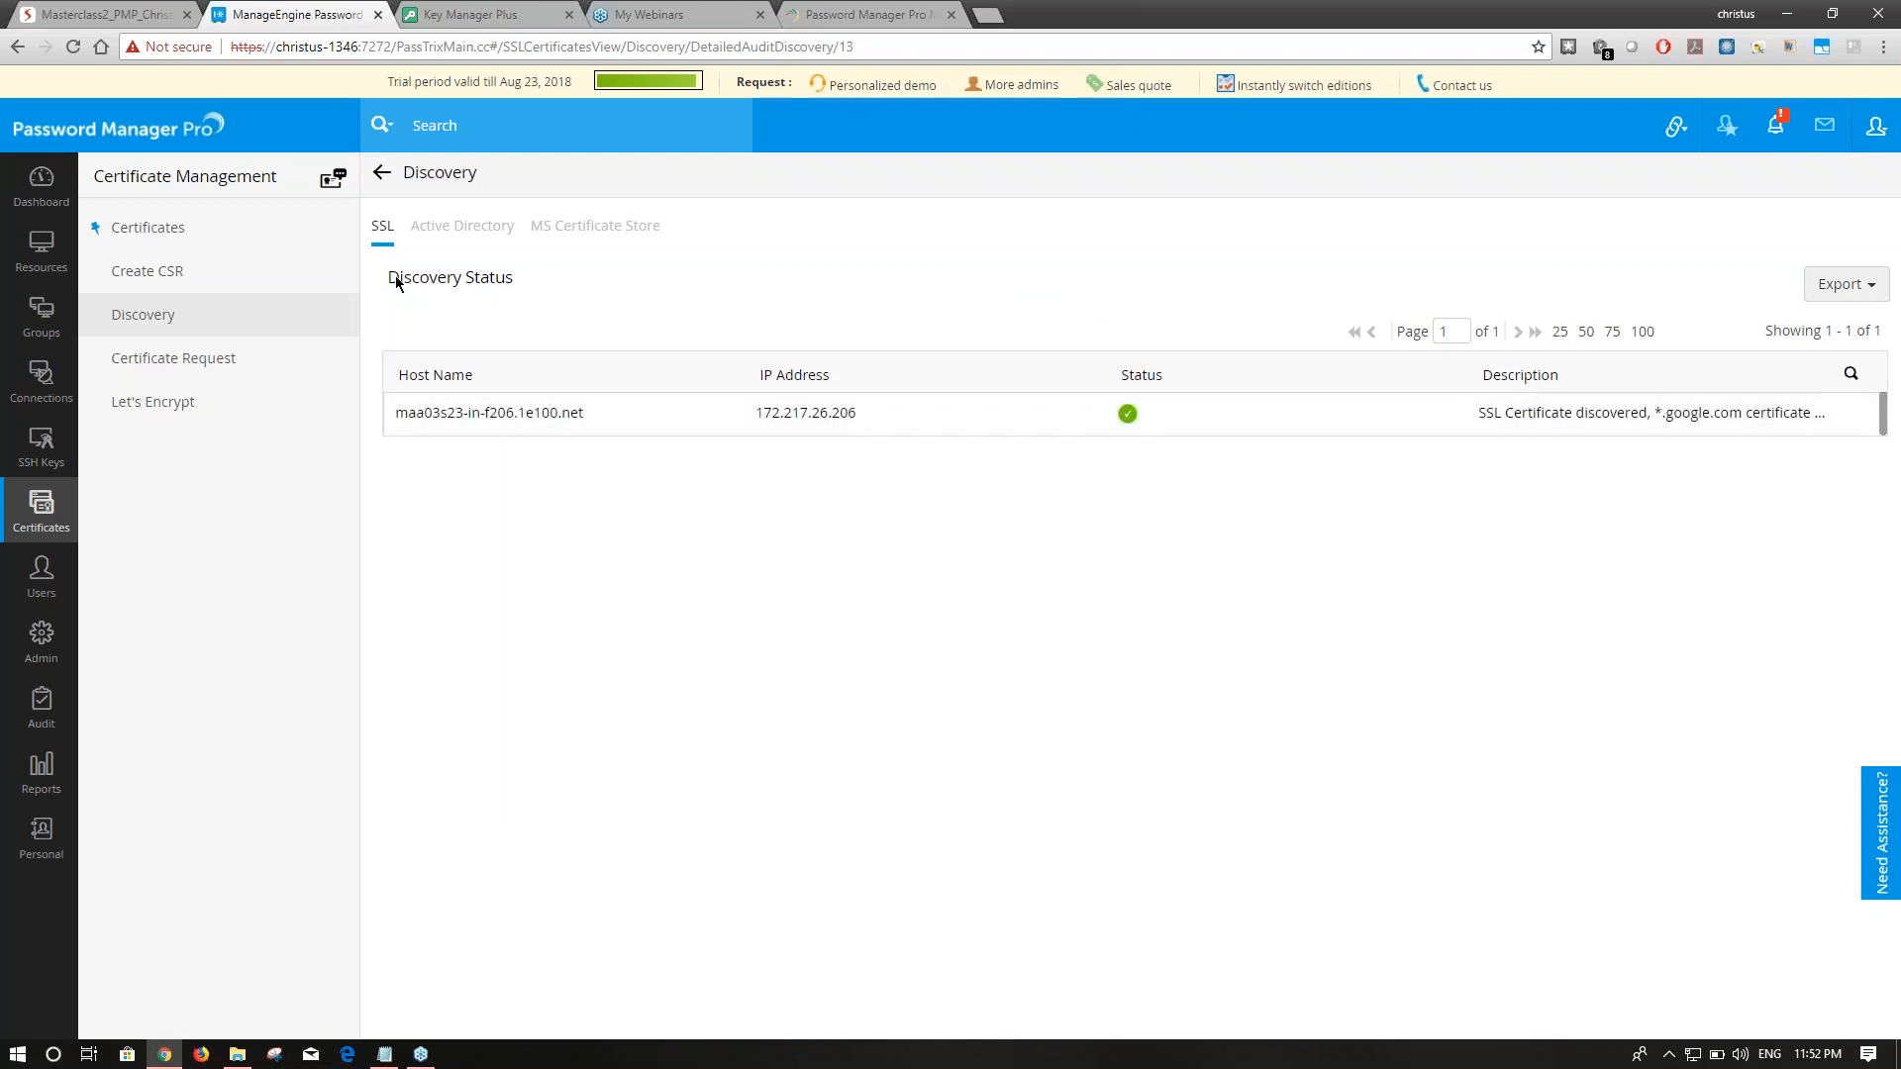
pyautogui.click(236, 231)
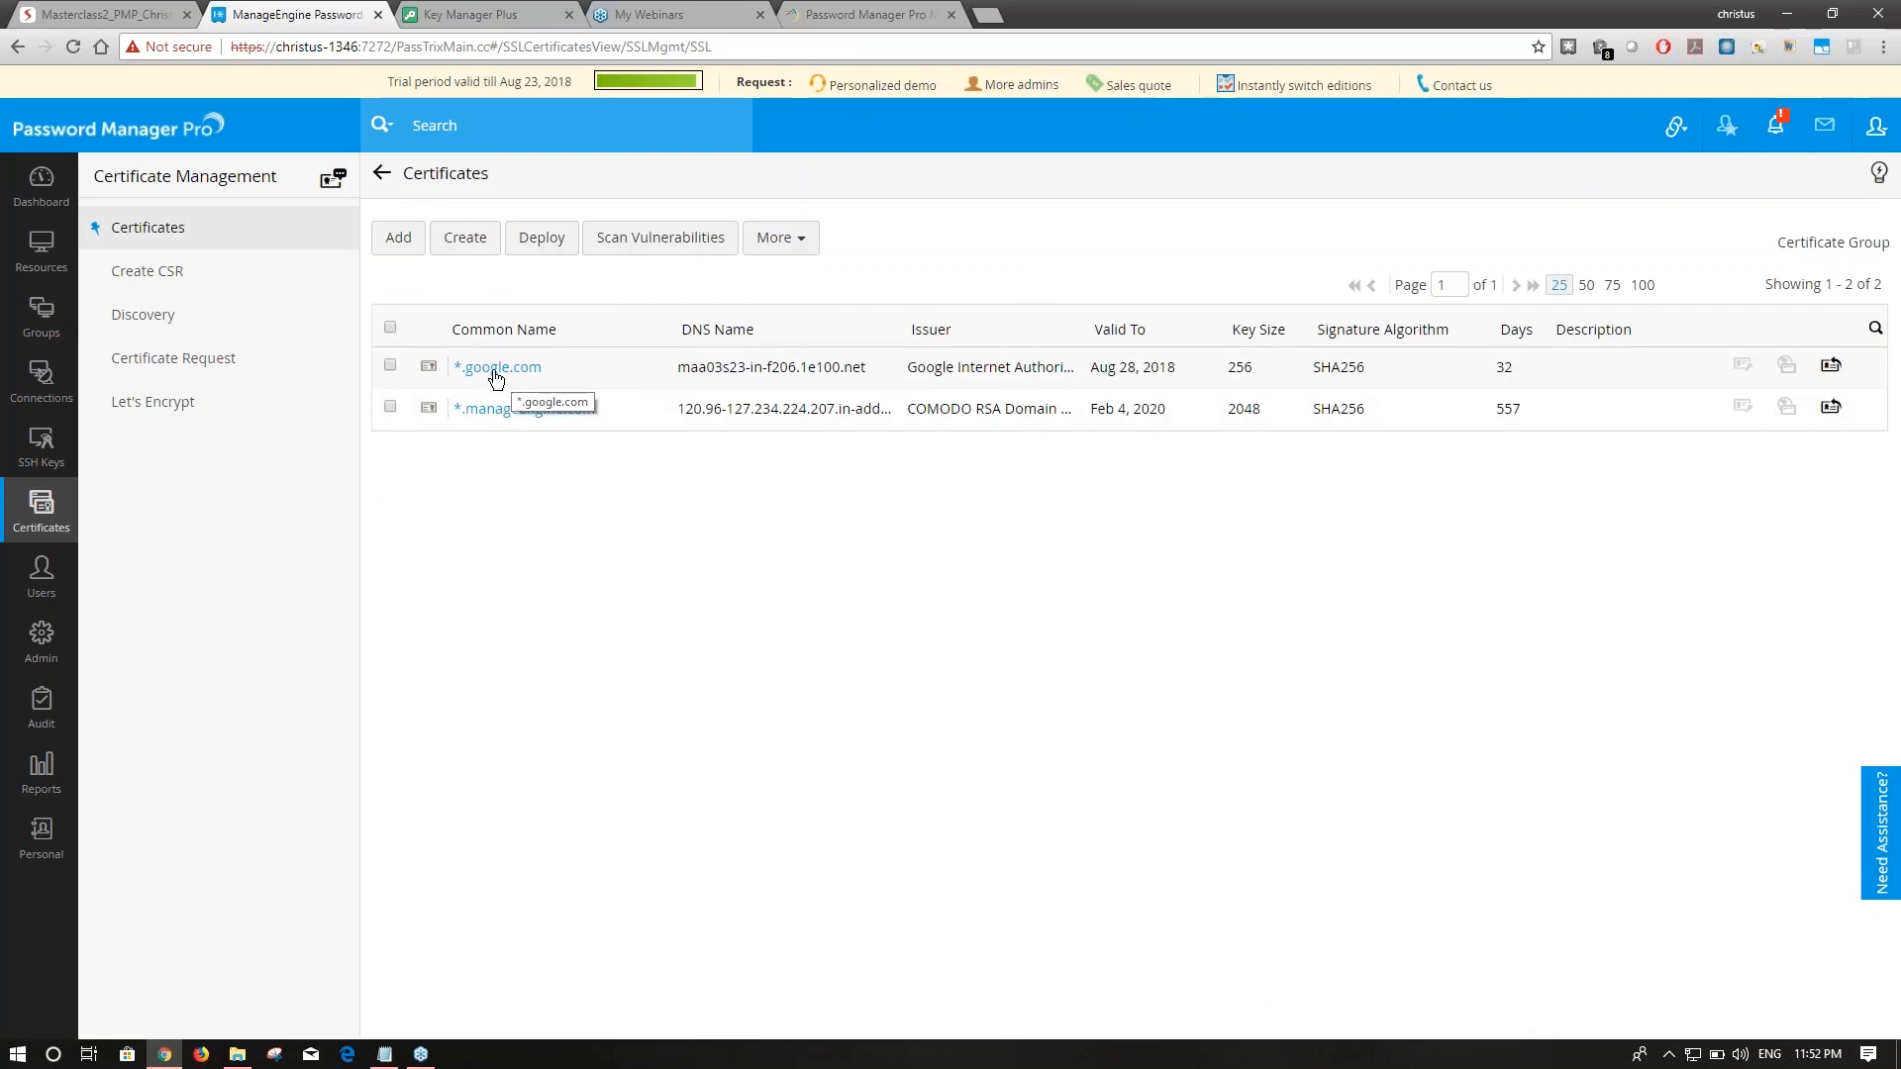
pyautogui.click(271, 357)
pyautogui.click(248, 334)
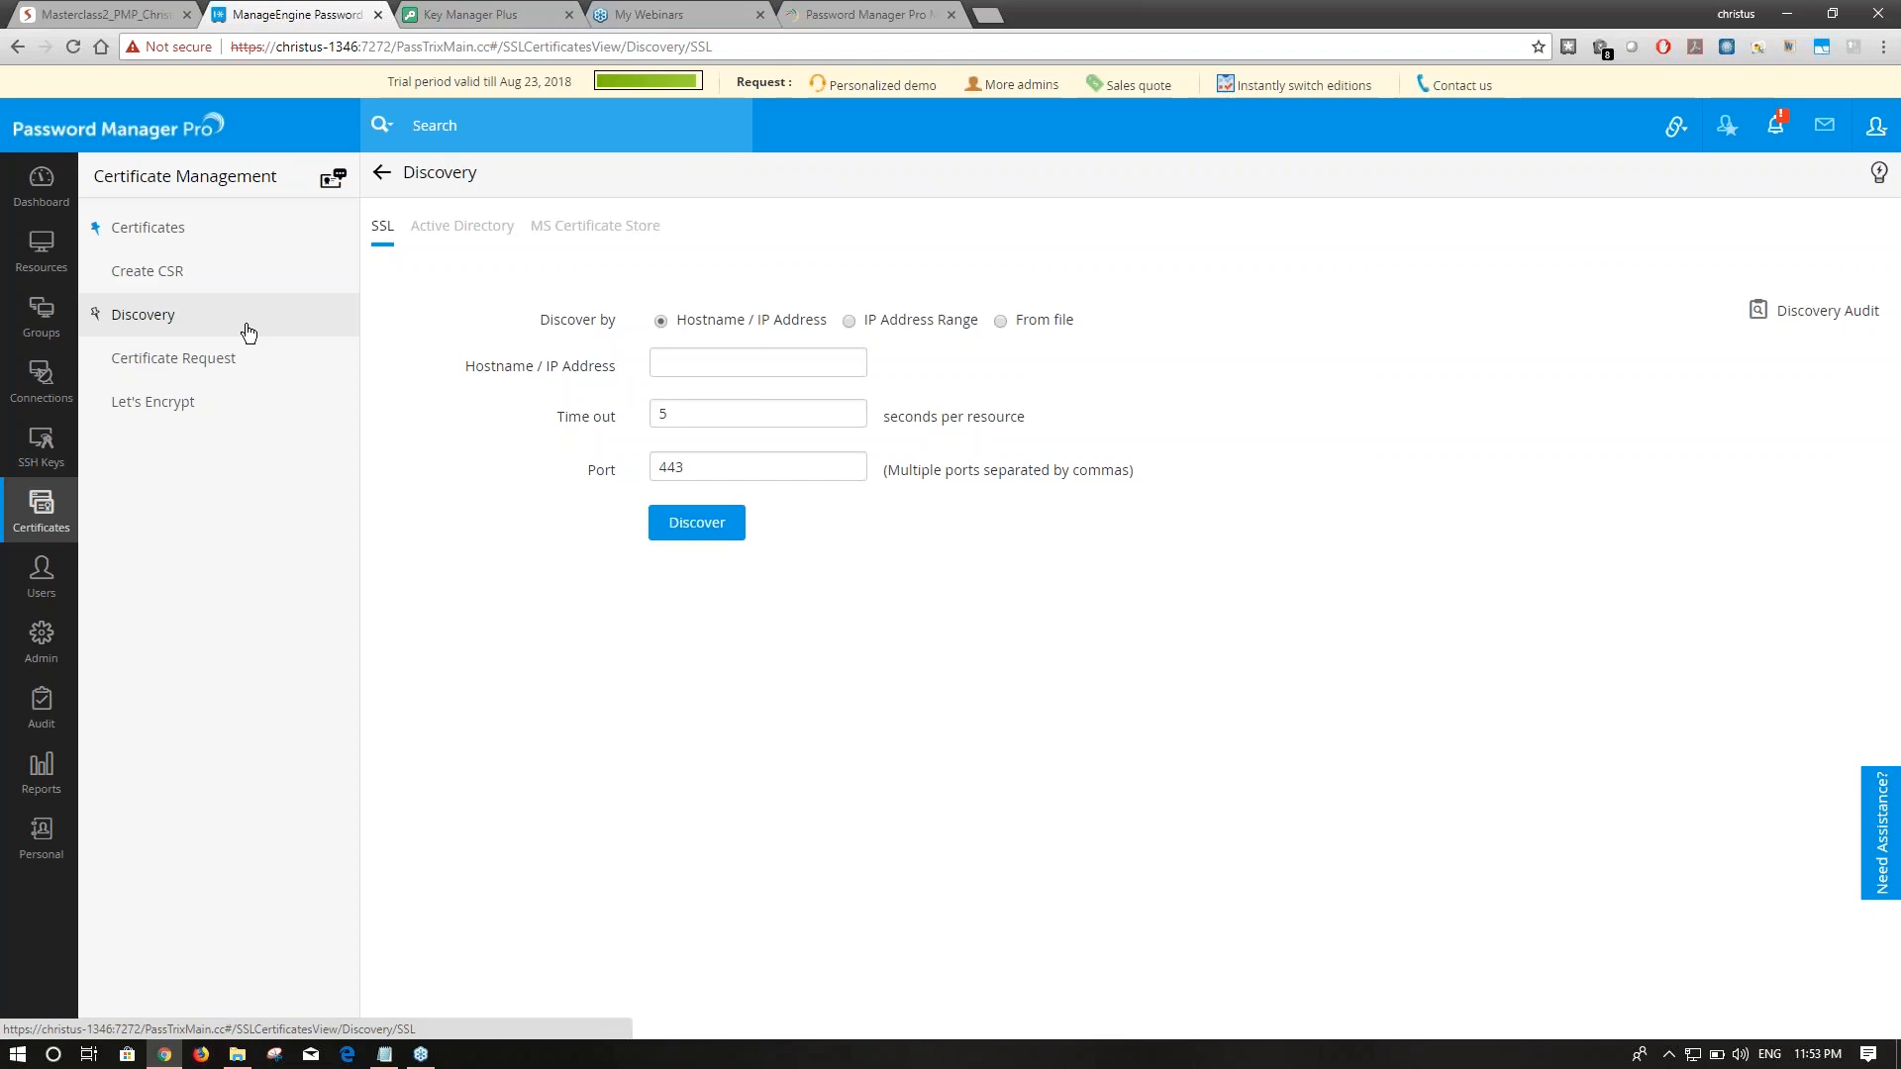
# Set up Active Directory discovery on domain KMP, pasting the account password from the notes.
pyautogui.click(452, 232)
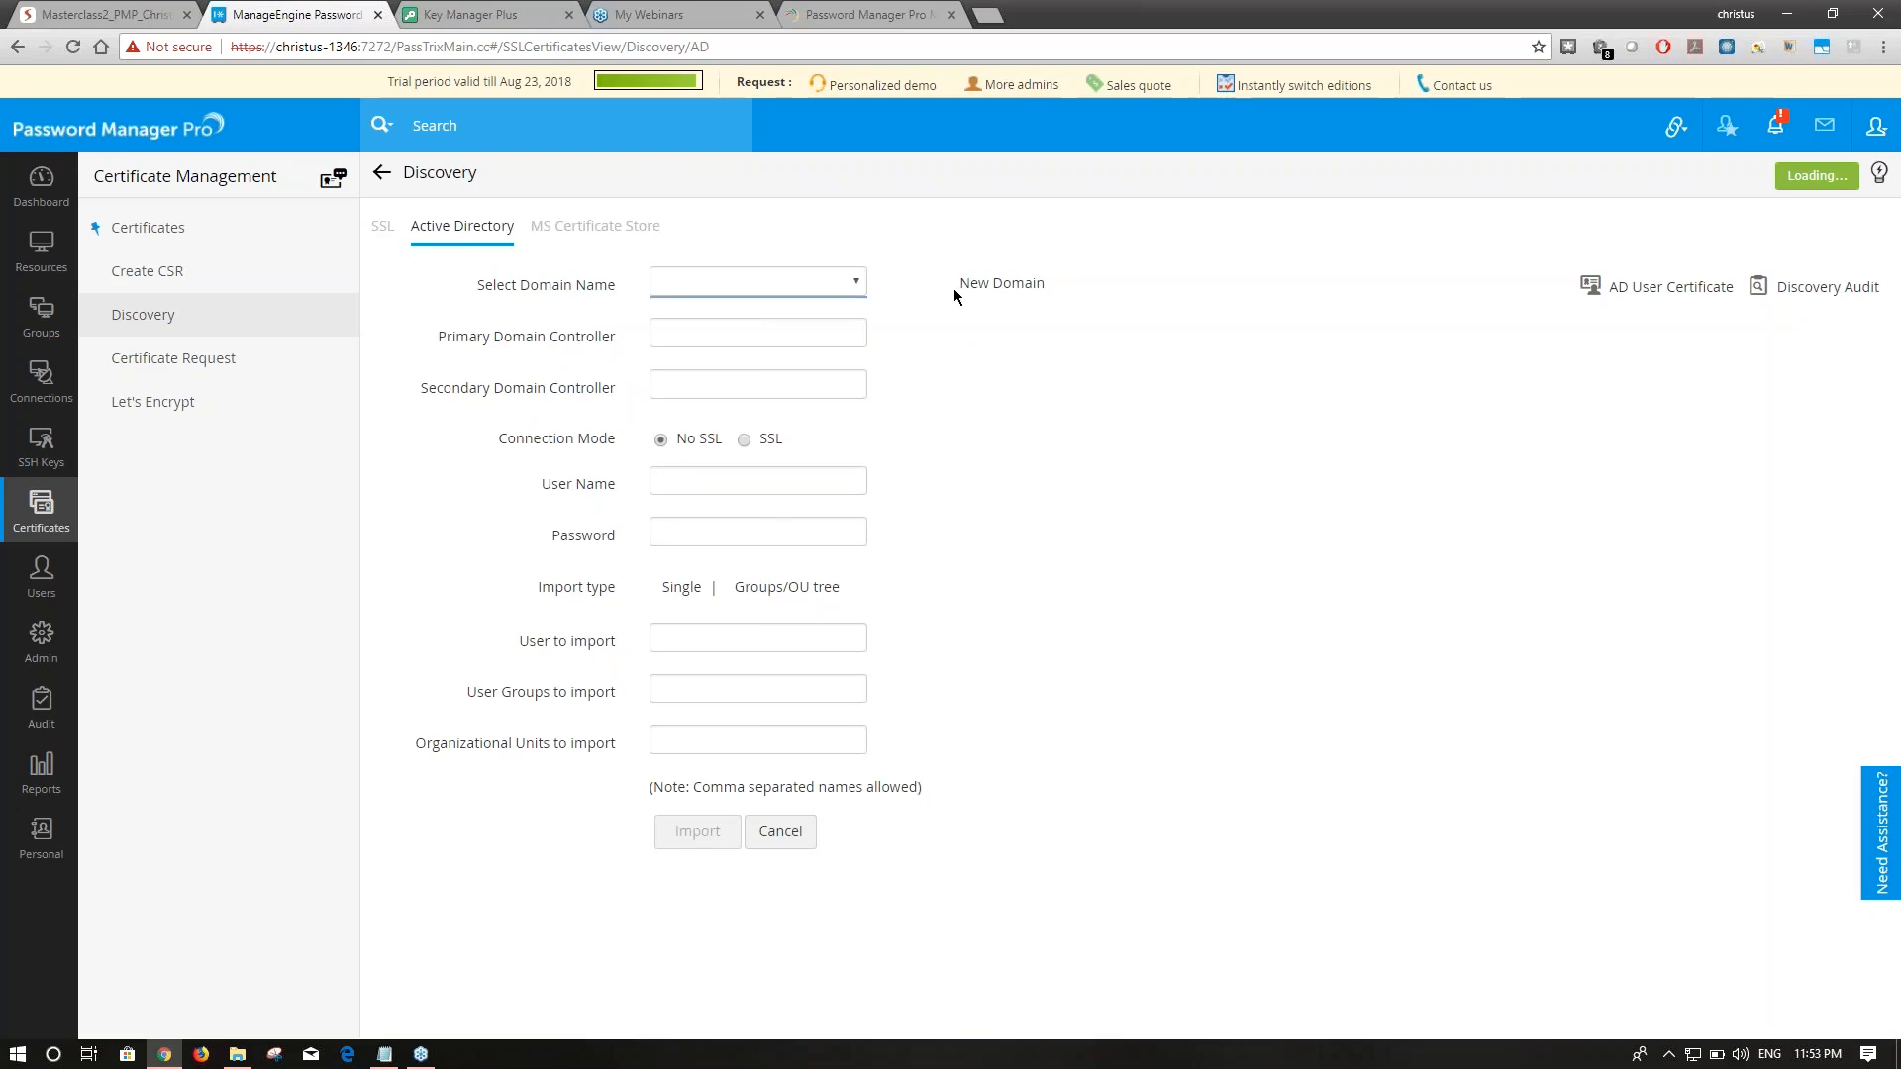
pyautogui.click(730, 281)
pyautogui.click(846, 287)
pyautogui.click(842, 328)
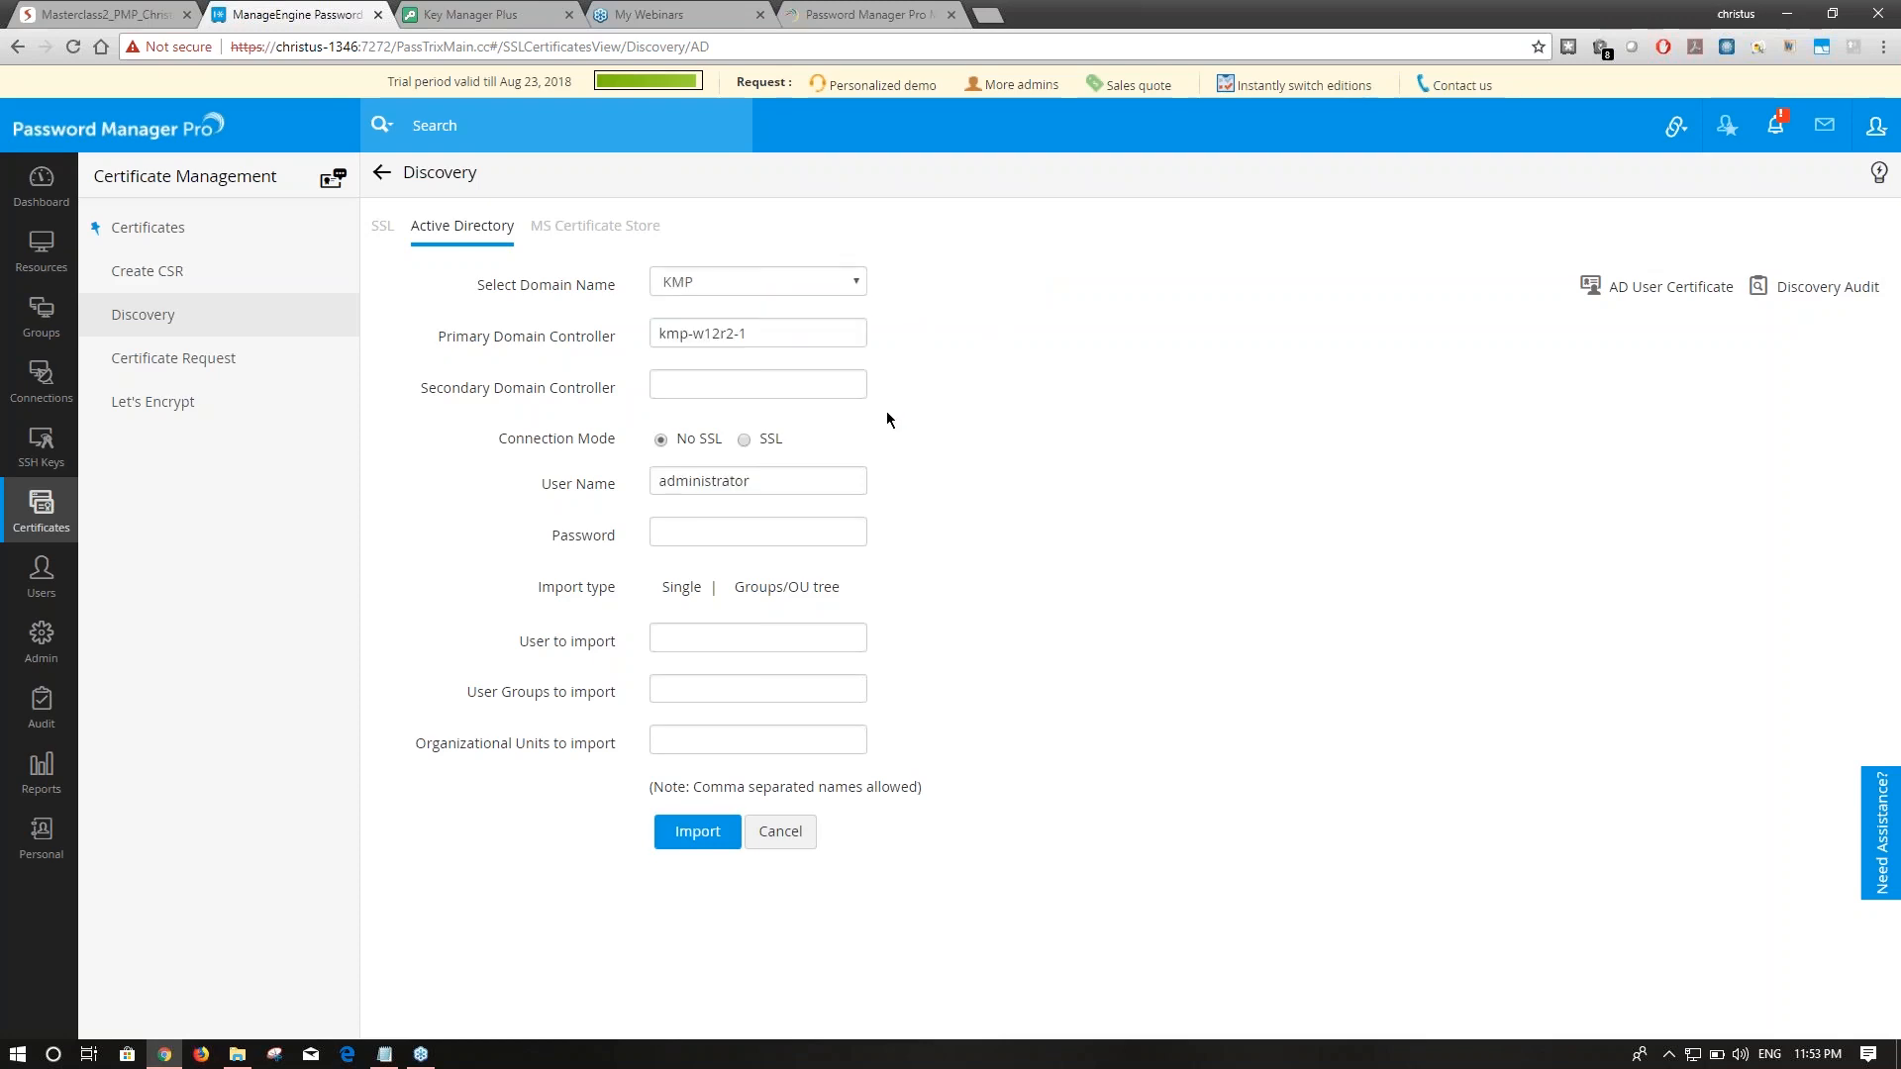
pyautogui.click(384, 1054)
pyautogui.moveTo(253, 473); pyautogui.dragTo(179, 472)
pyautogui.click(1442, 164)
pyautogui.hotkey('ctrl', 'v')
# Switch to the Organization Units tree and import KMP user certificates into the Certificates list.
pyautogui.click(784, 592)
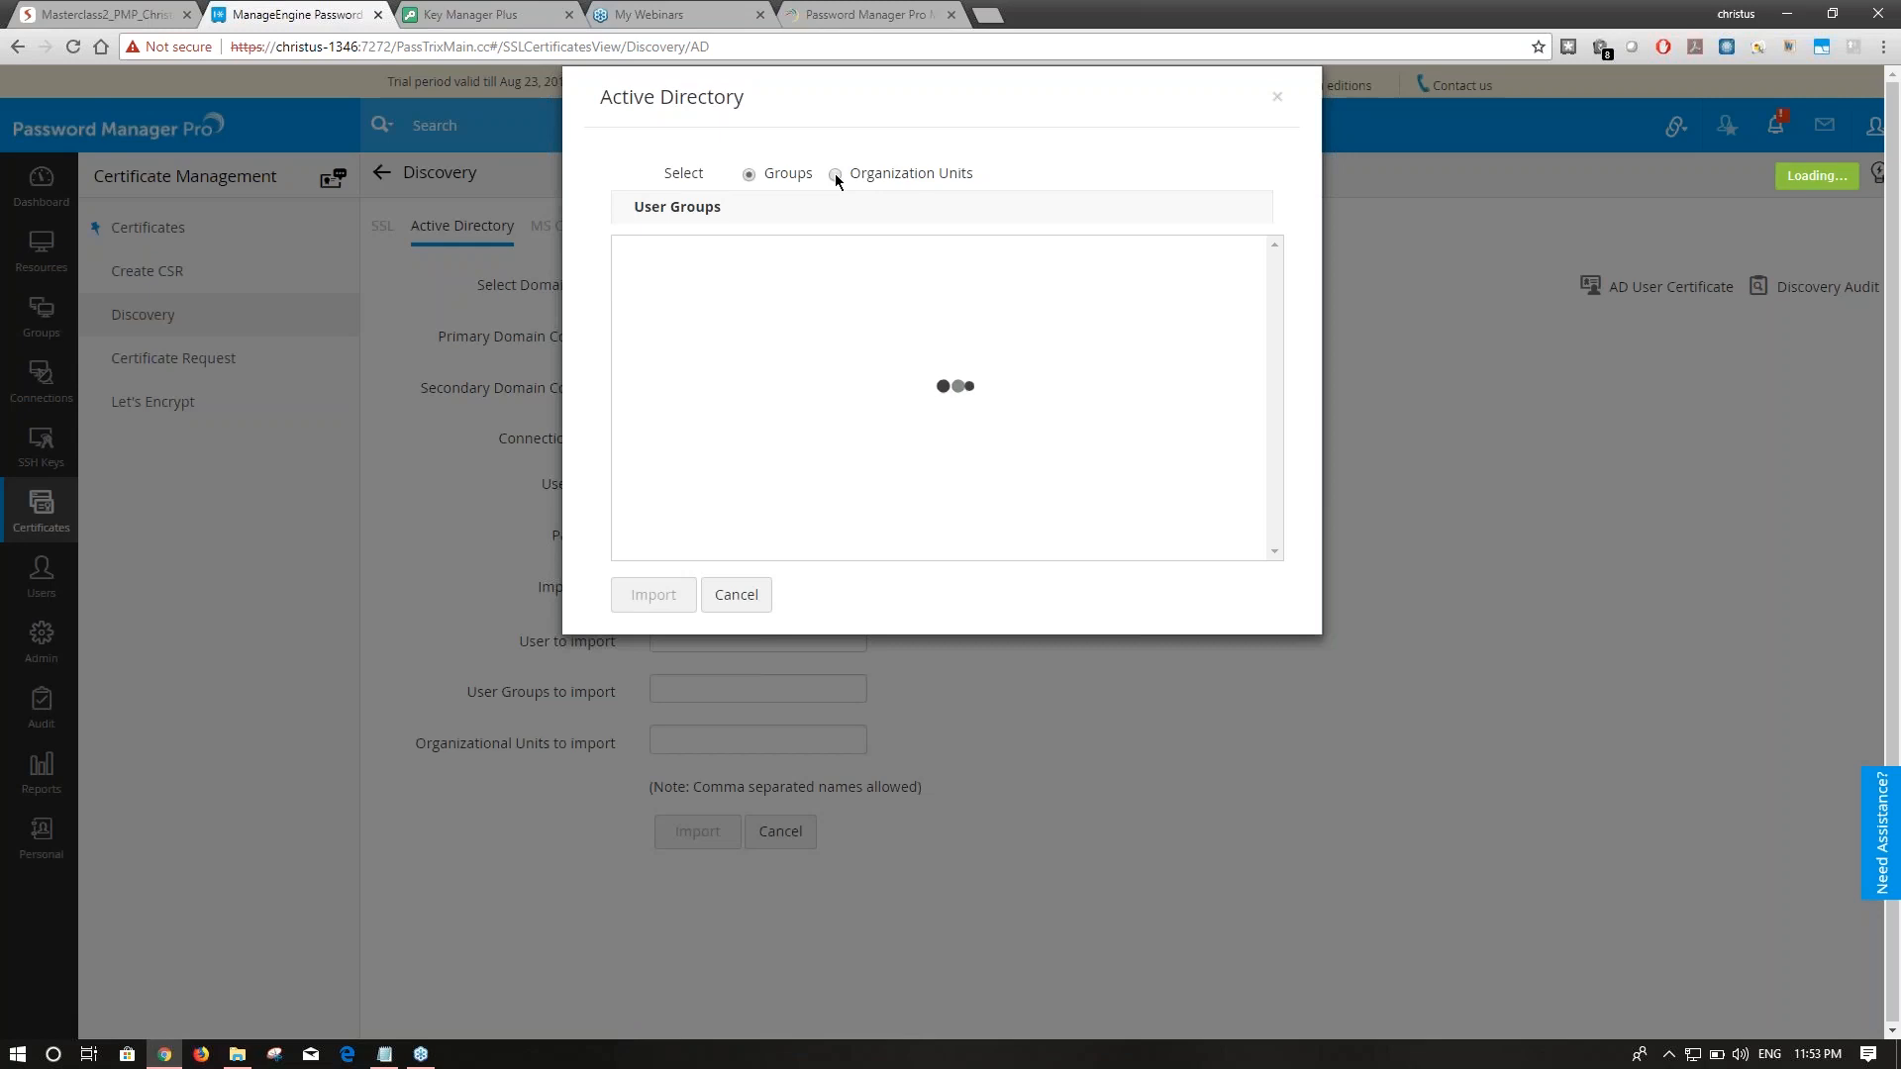
pyautogui.moveTo(874, 85); pyautogui.dragTo(1127, 233)
pyautogui.click(973, 96)
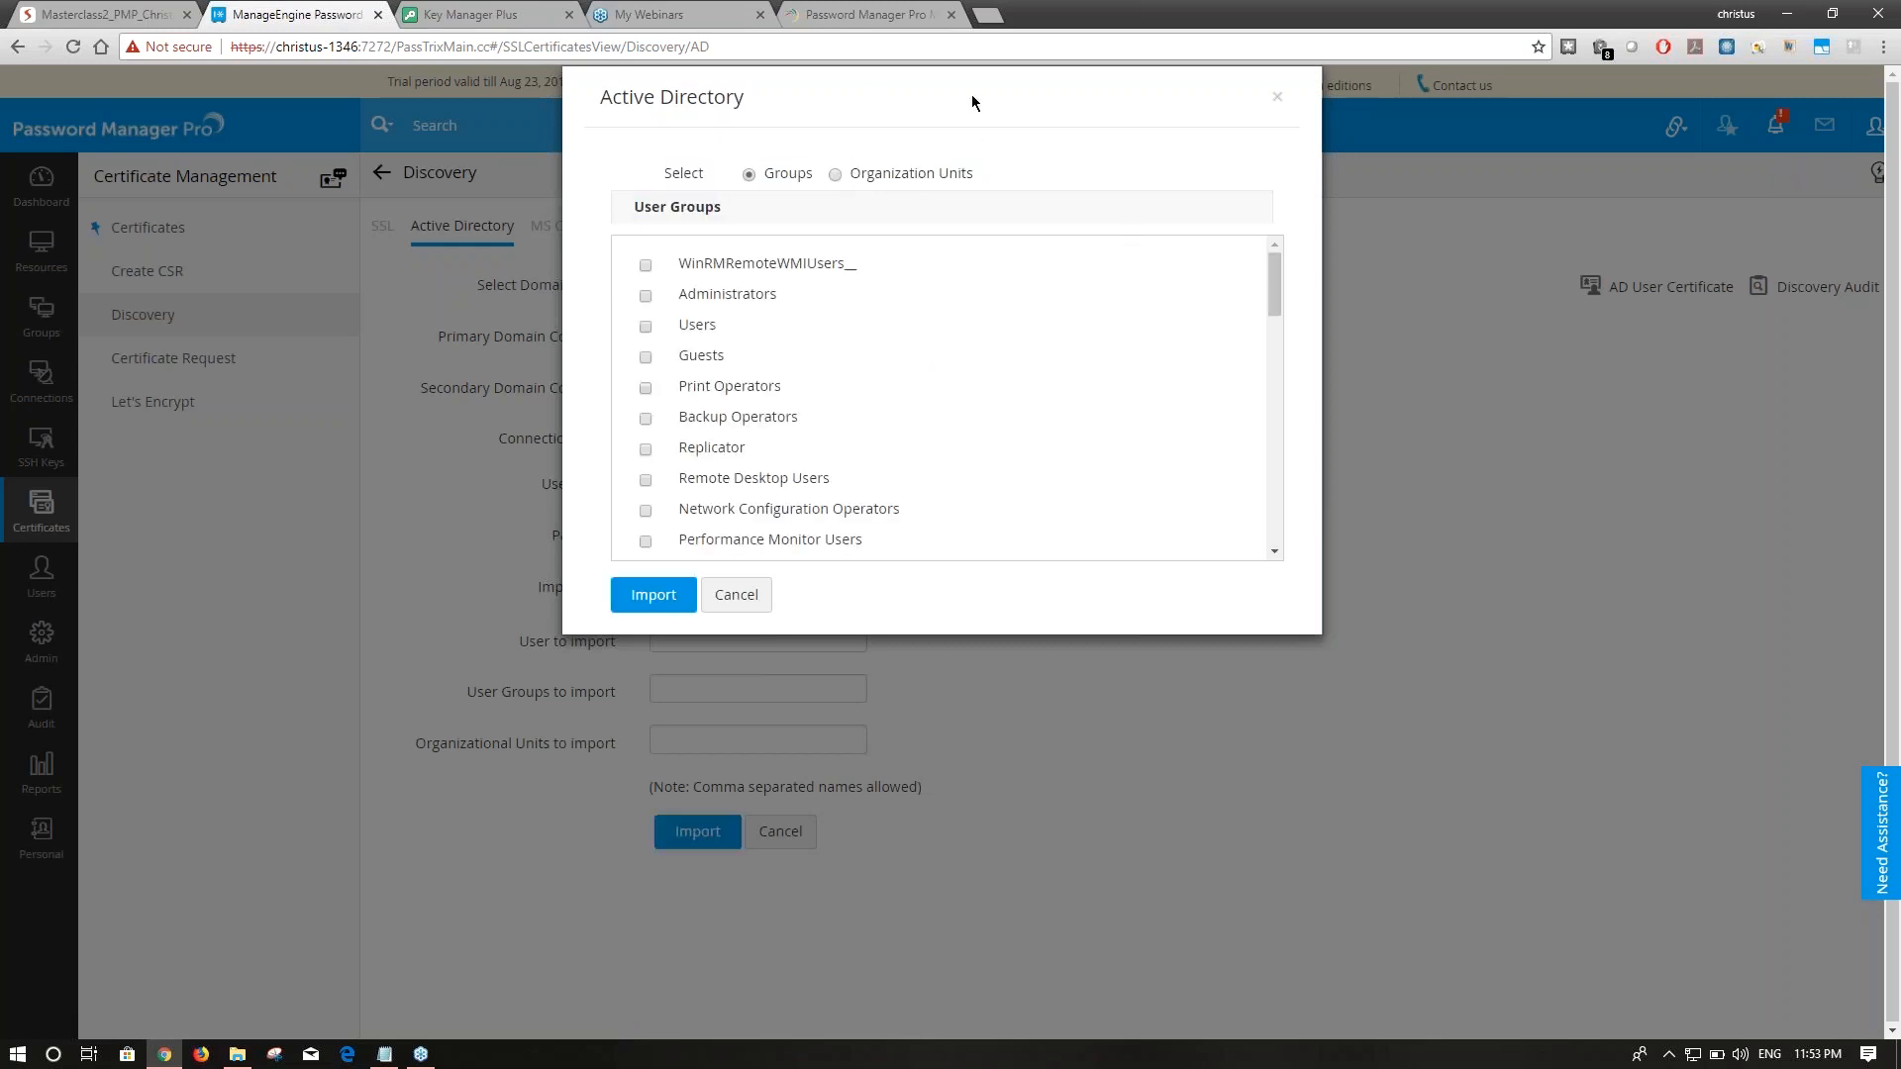
pyautogui.click(835, 174)
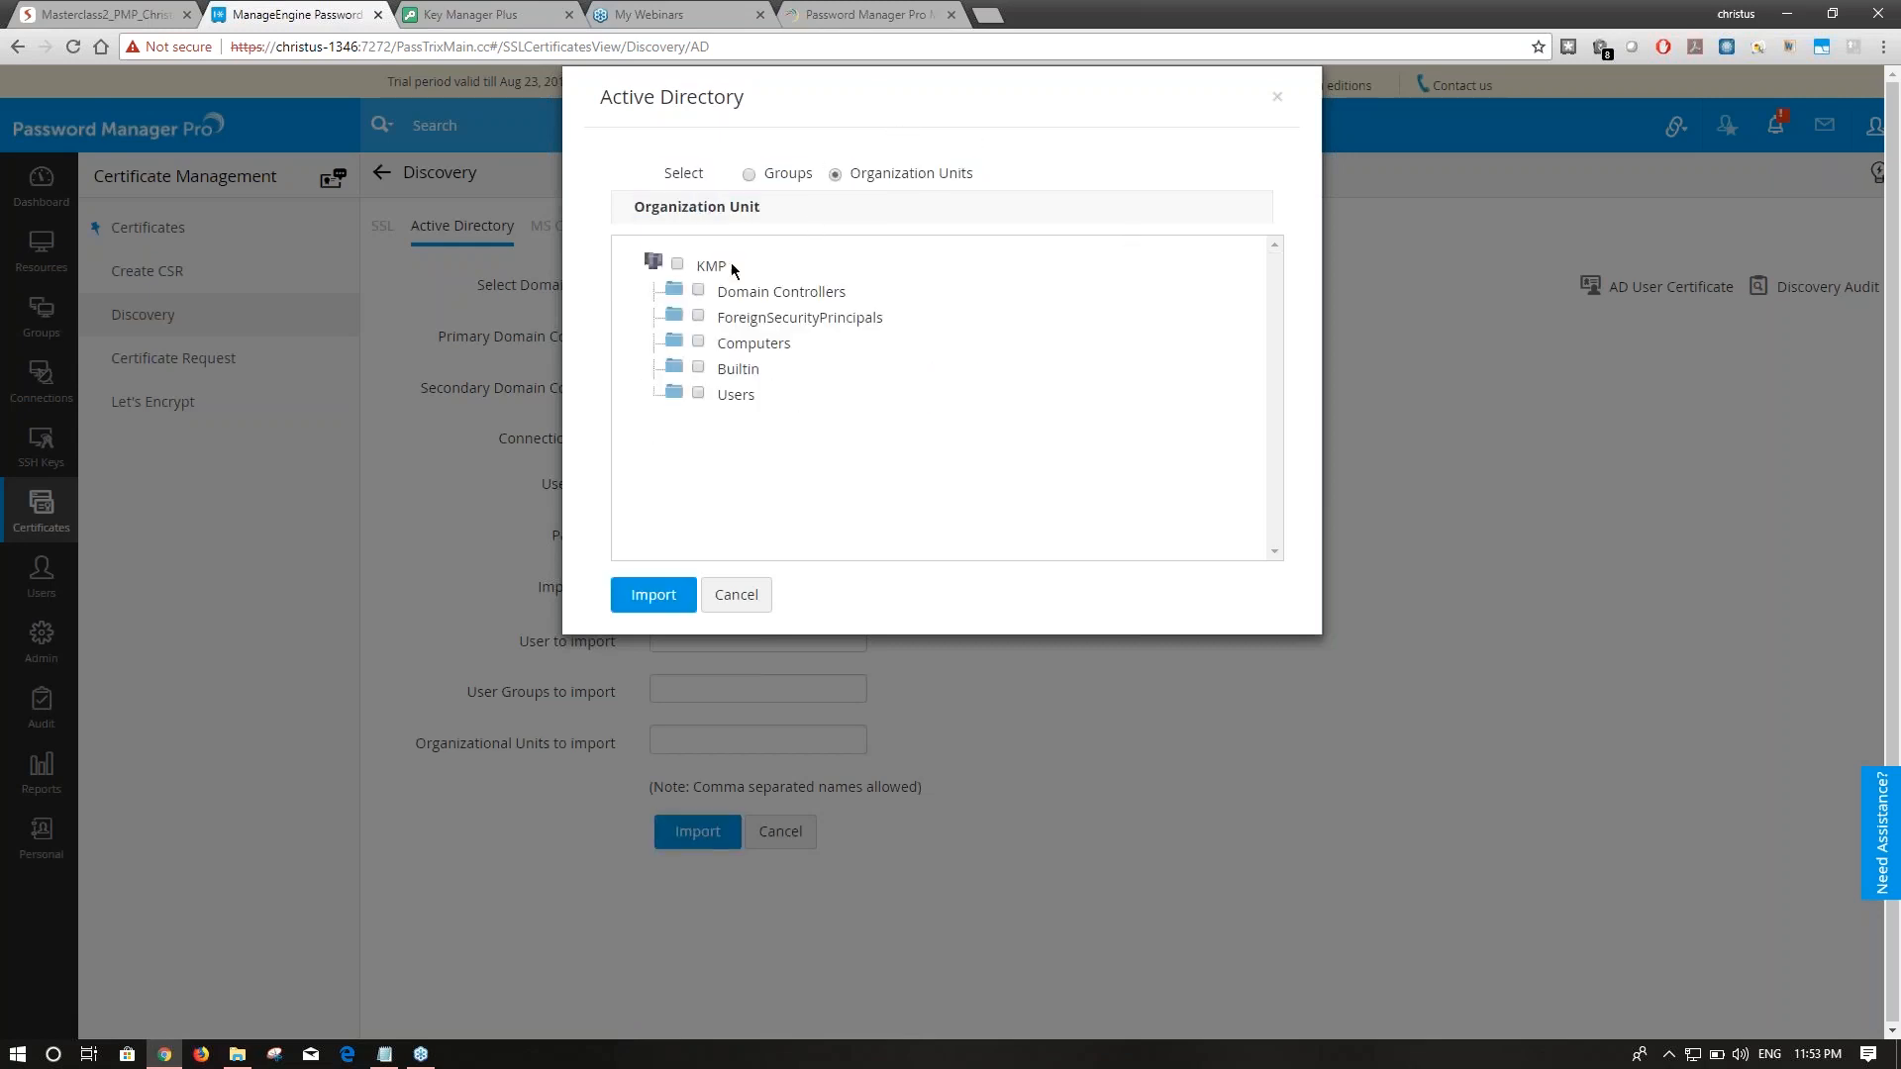
pyautogui.click(662, 591)
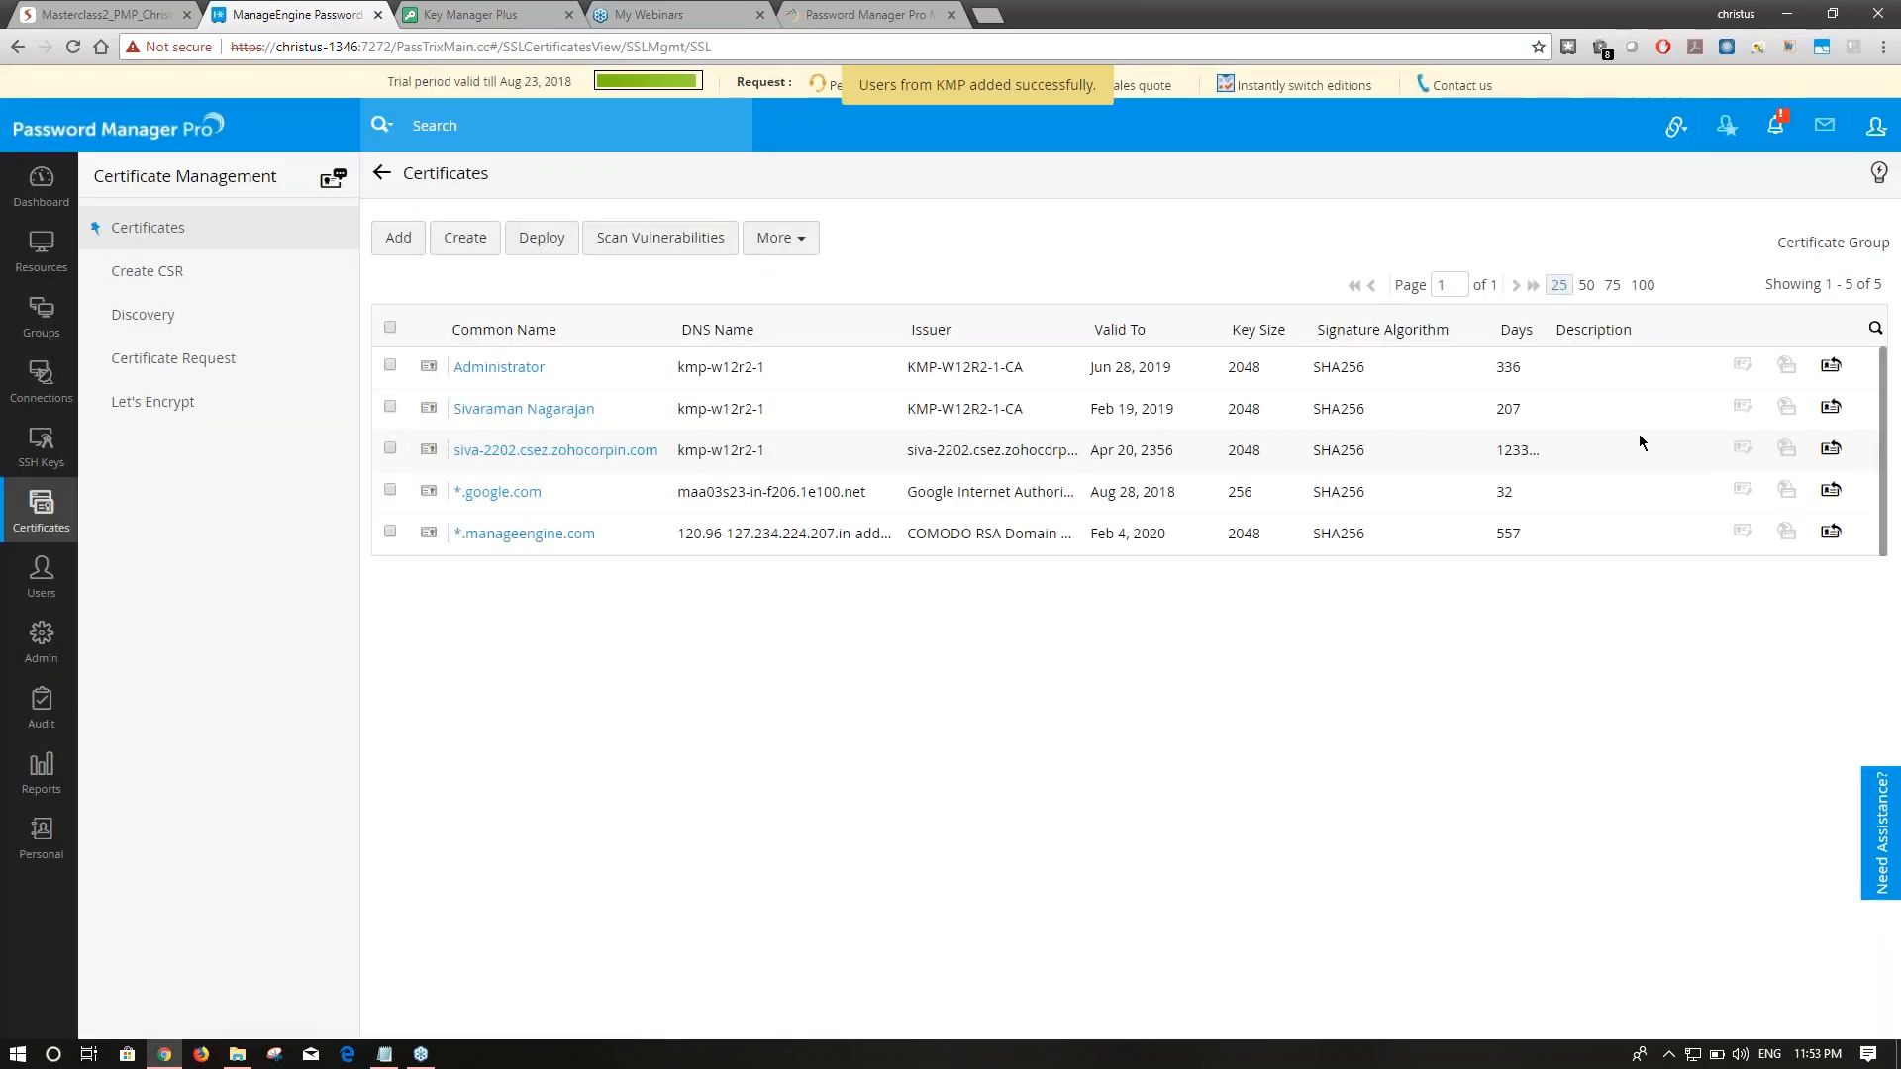
pyautogui.click(233, 238)
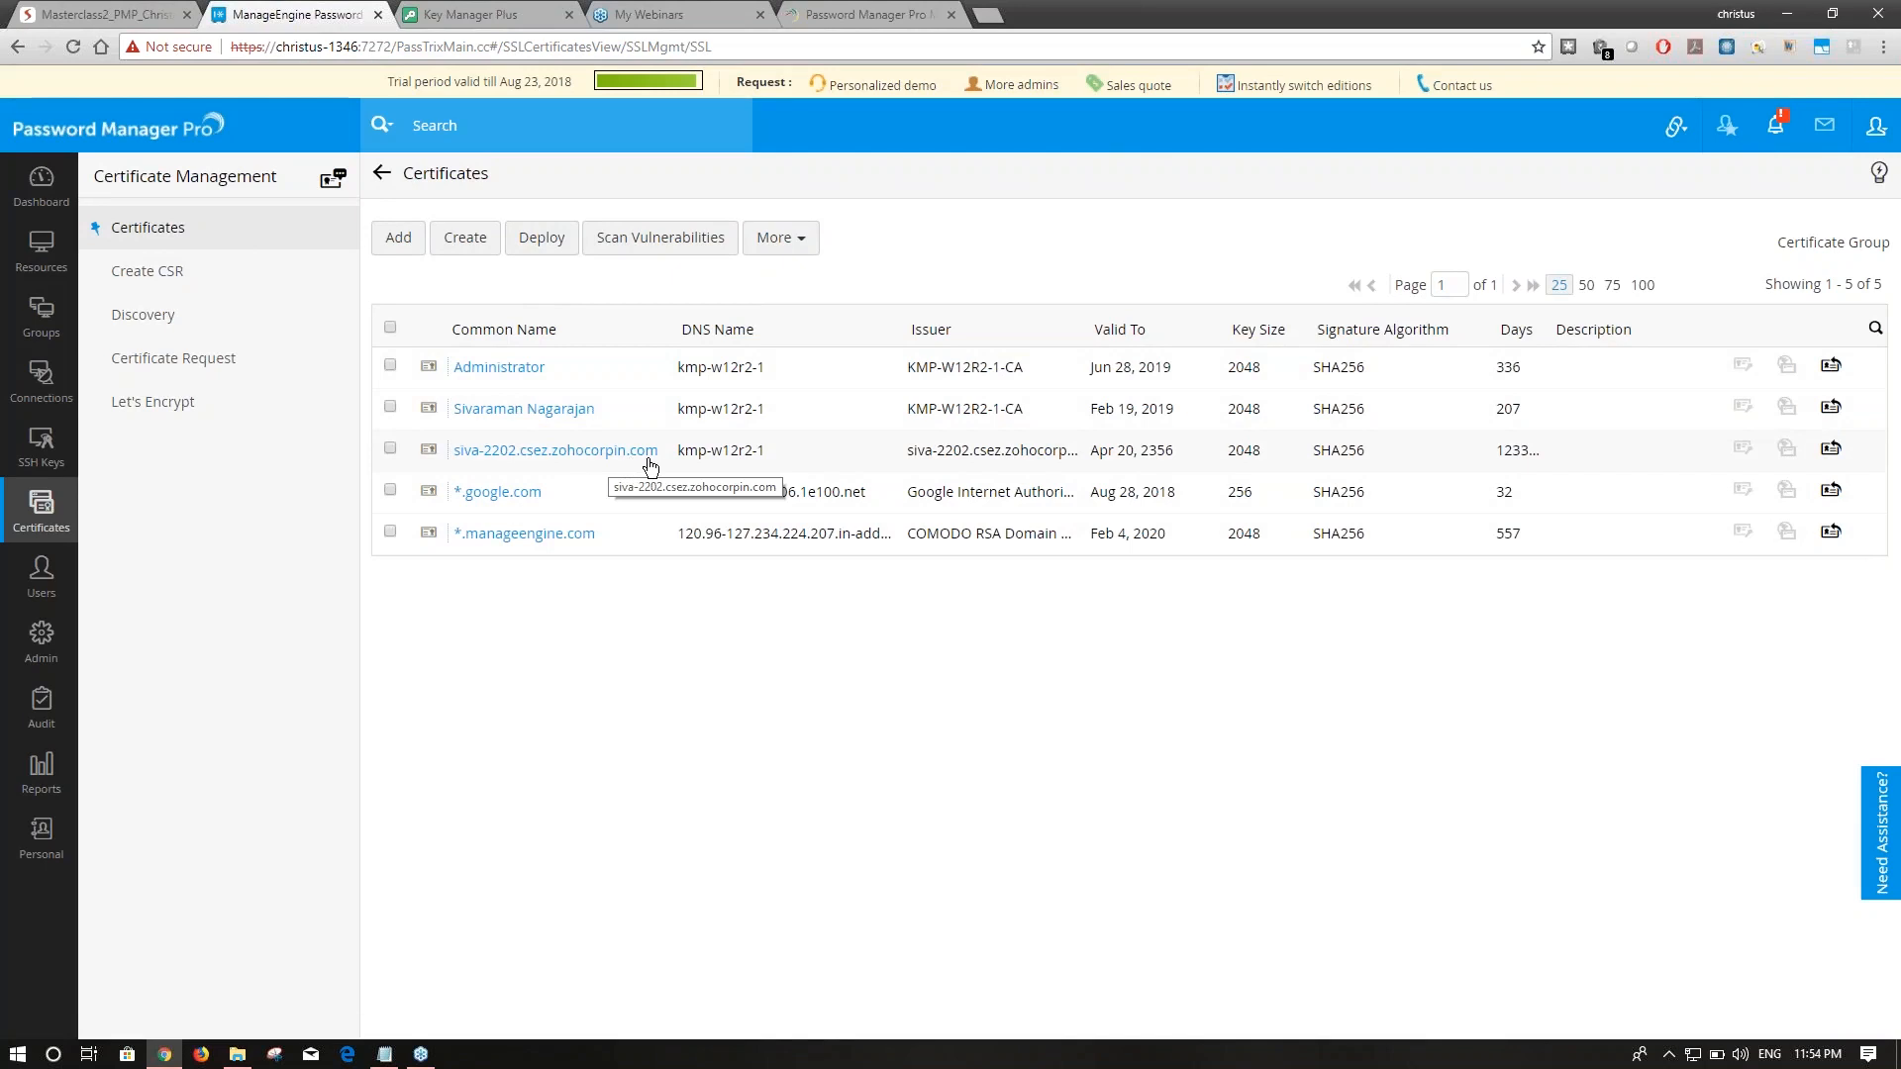
# View the Administrator certificate's details, then go to the certificate Discovery page.
pyautogui.click(485, 372)
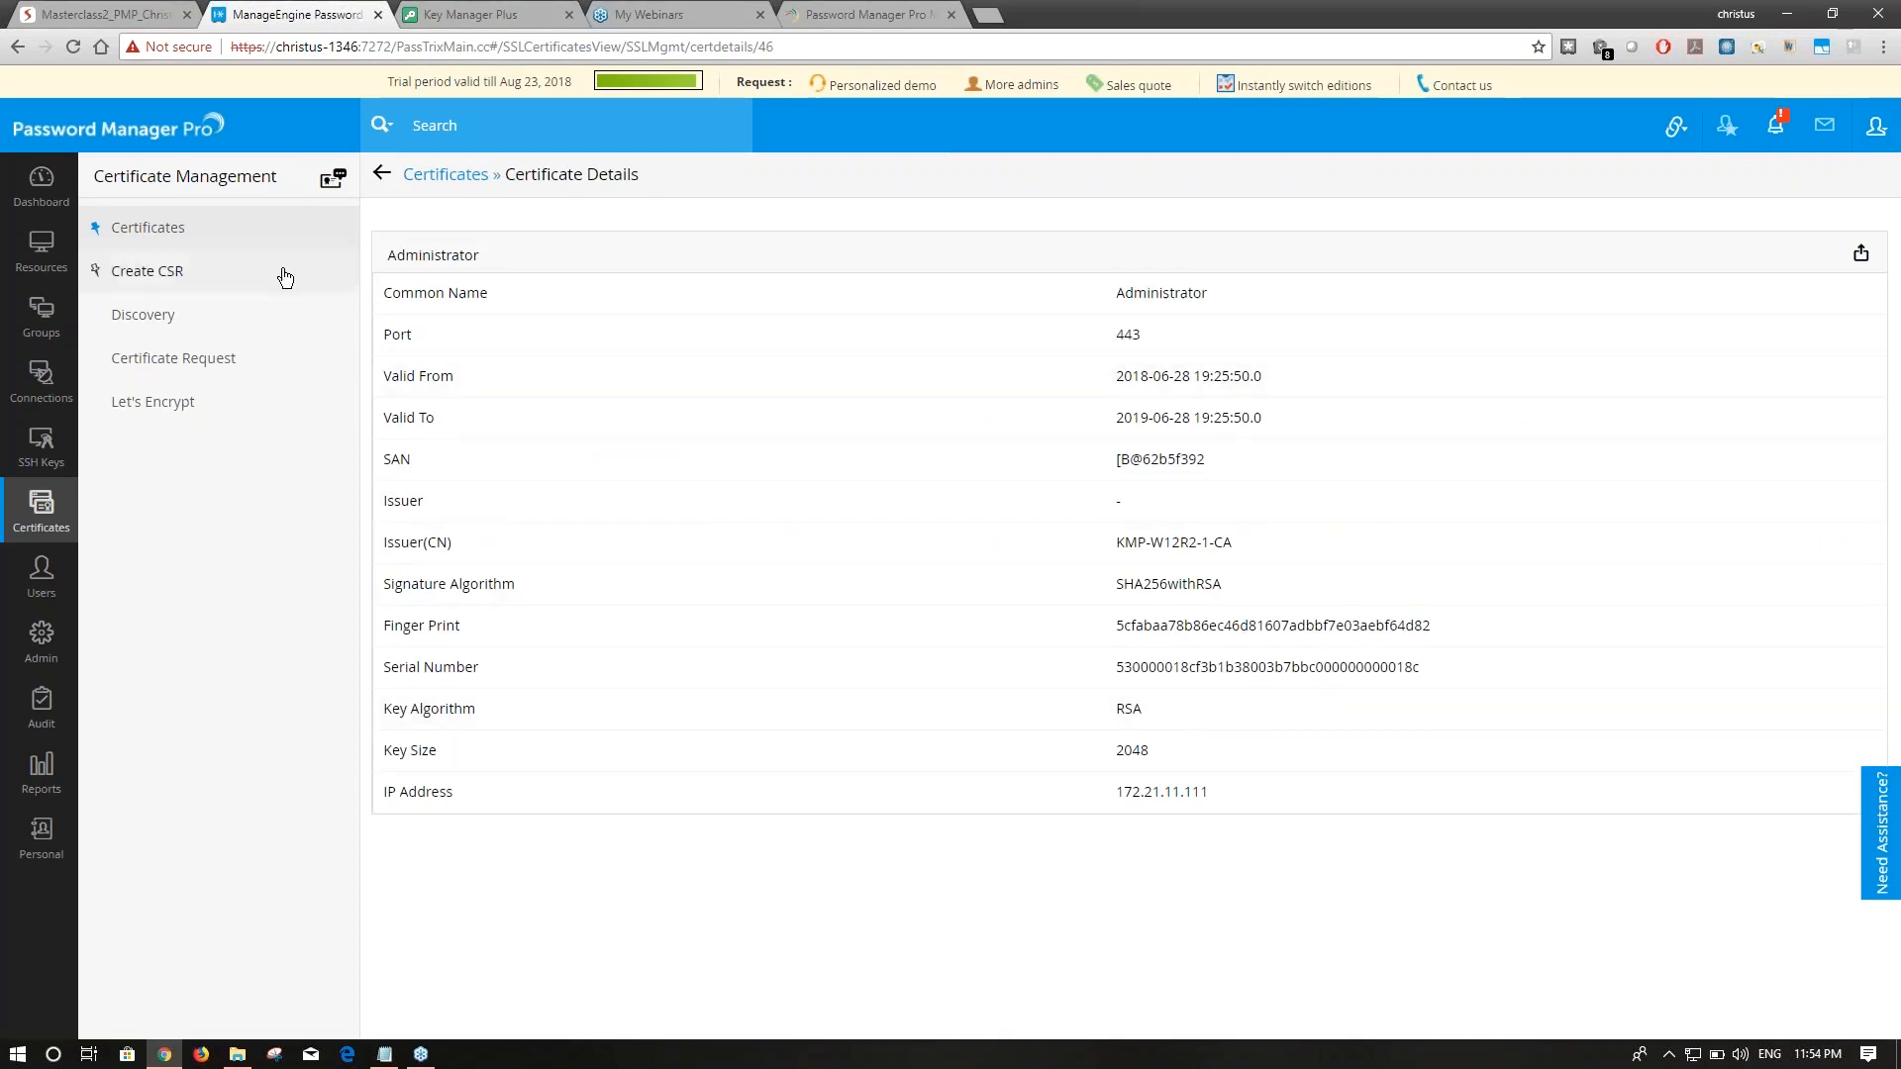
pyautogui.click(260, 239)
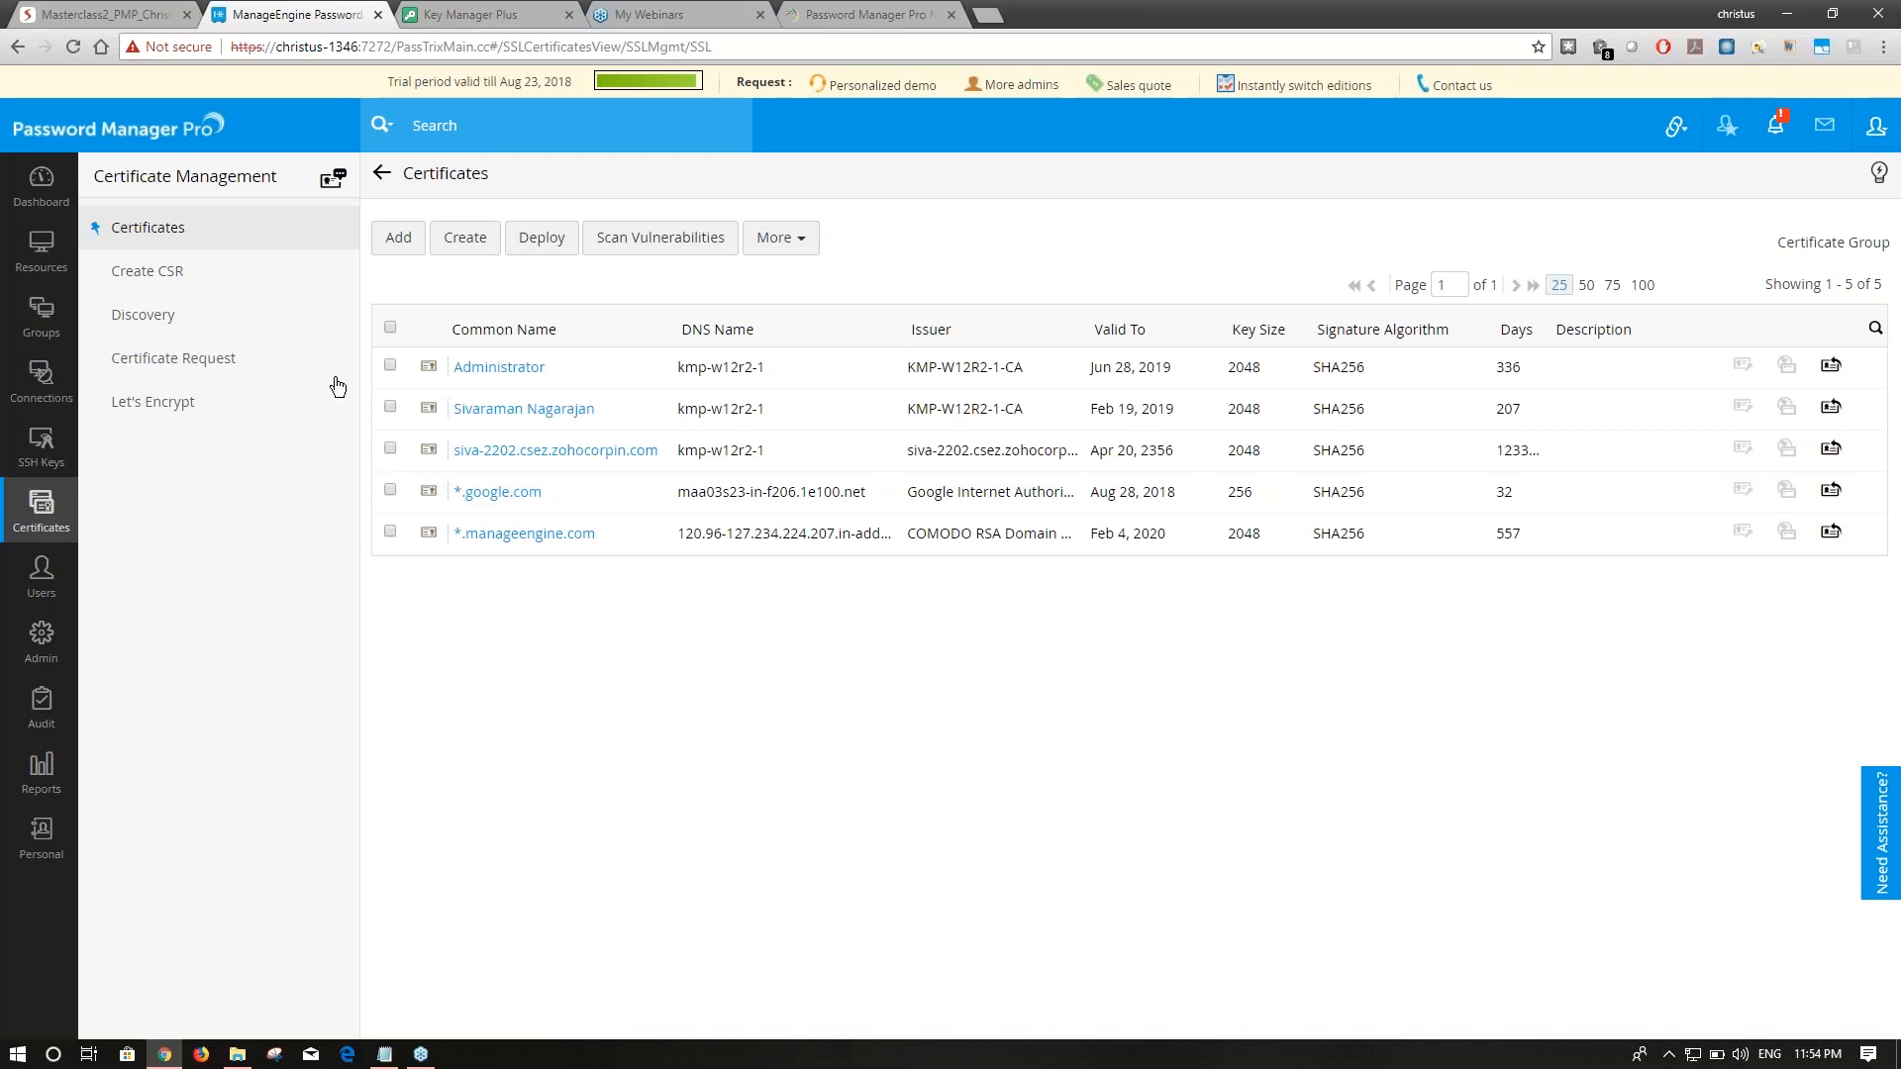
pyautogui.click(128, 314)
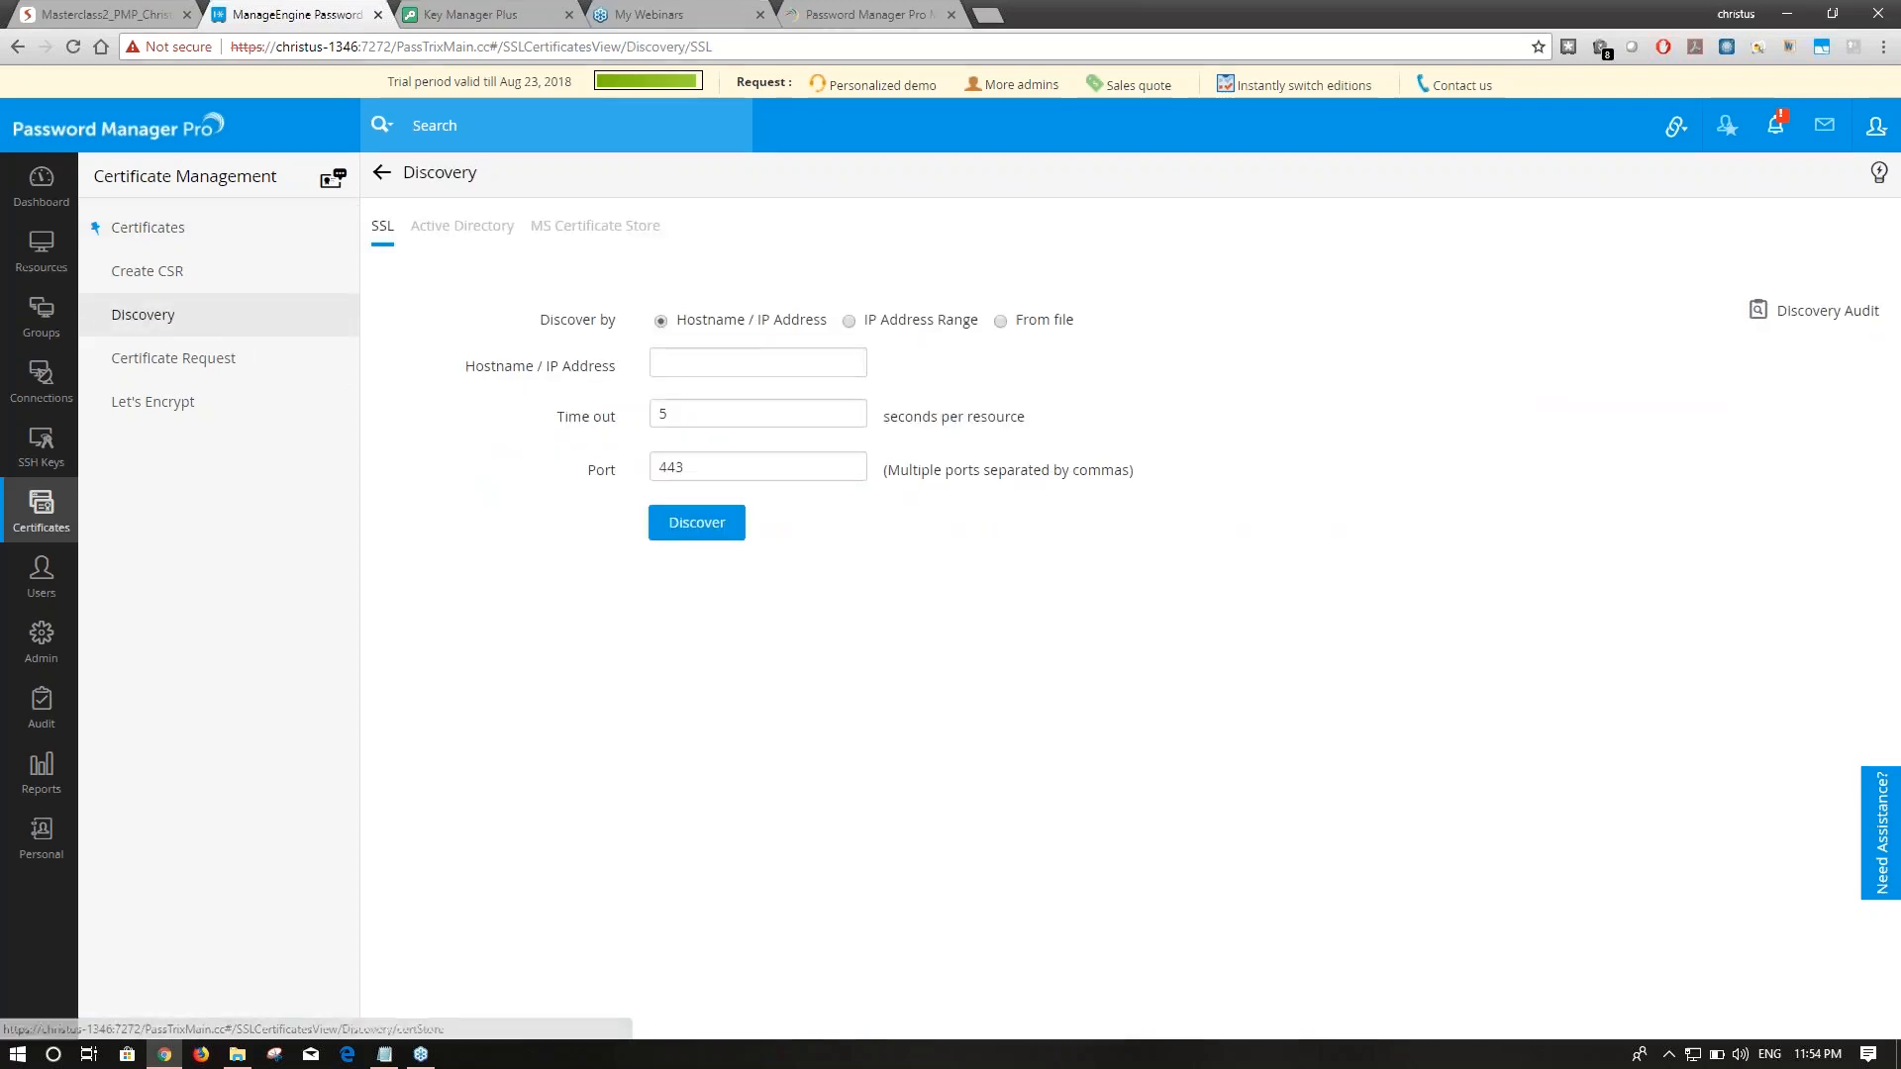
# Choose MS Certificate Store discovery with the type set to Certificate Store.
pyautogui.click(595, 225)
pyautogui.click(848, 309)
pyautogui.click(819, 355)
pyautogui.click(804, 318)
pyautogui.click(788, 341)
pyautogui.click(822, 322)
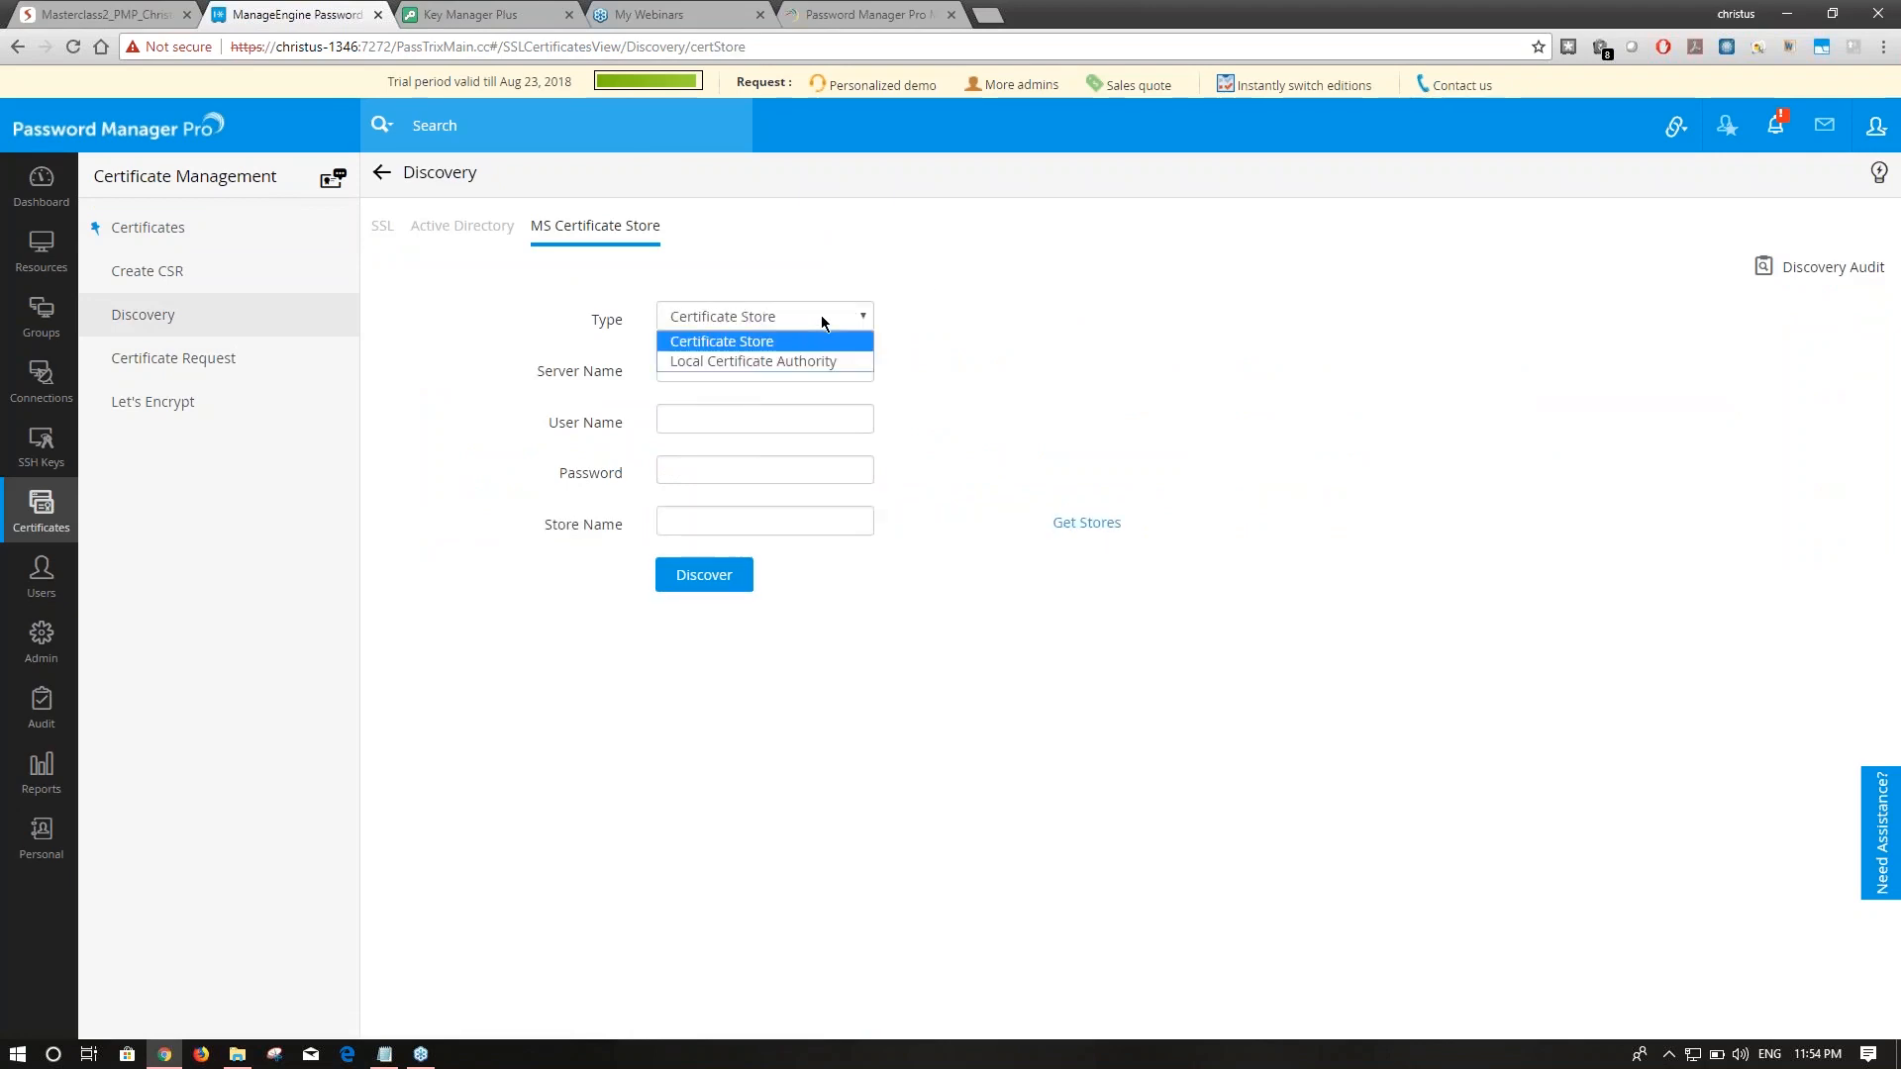
pyautogui.click(795, 362)
pyautogui.click(788, 319)
pyautogui.click(779, 341)
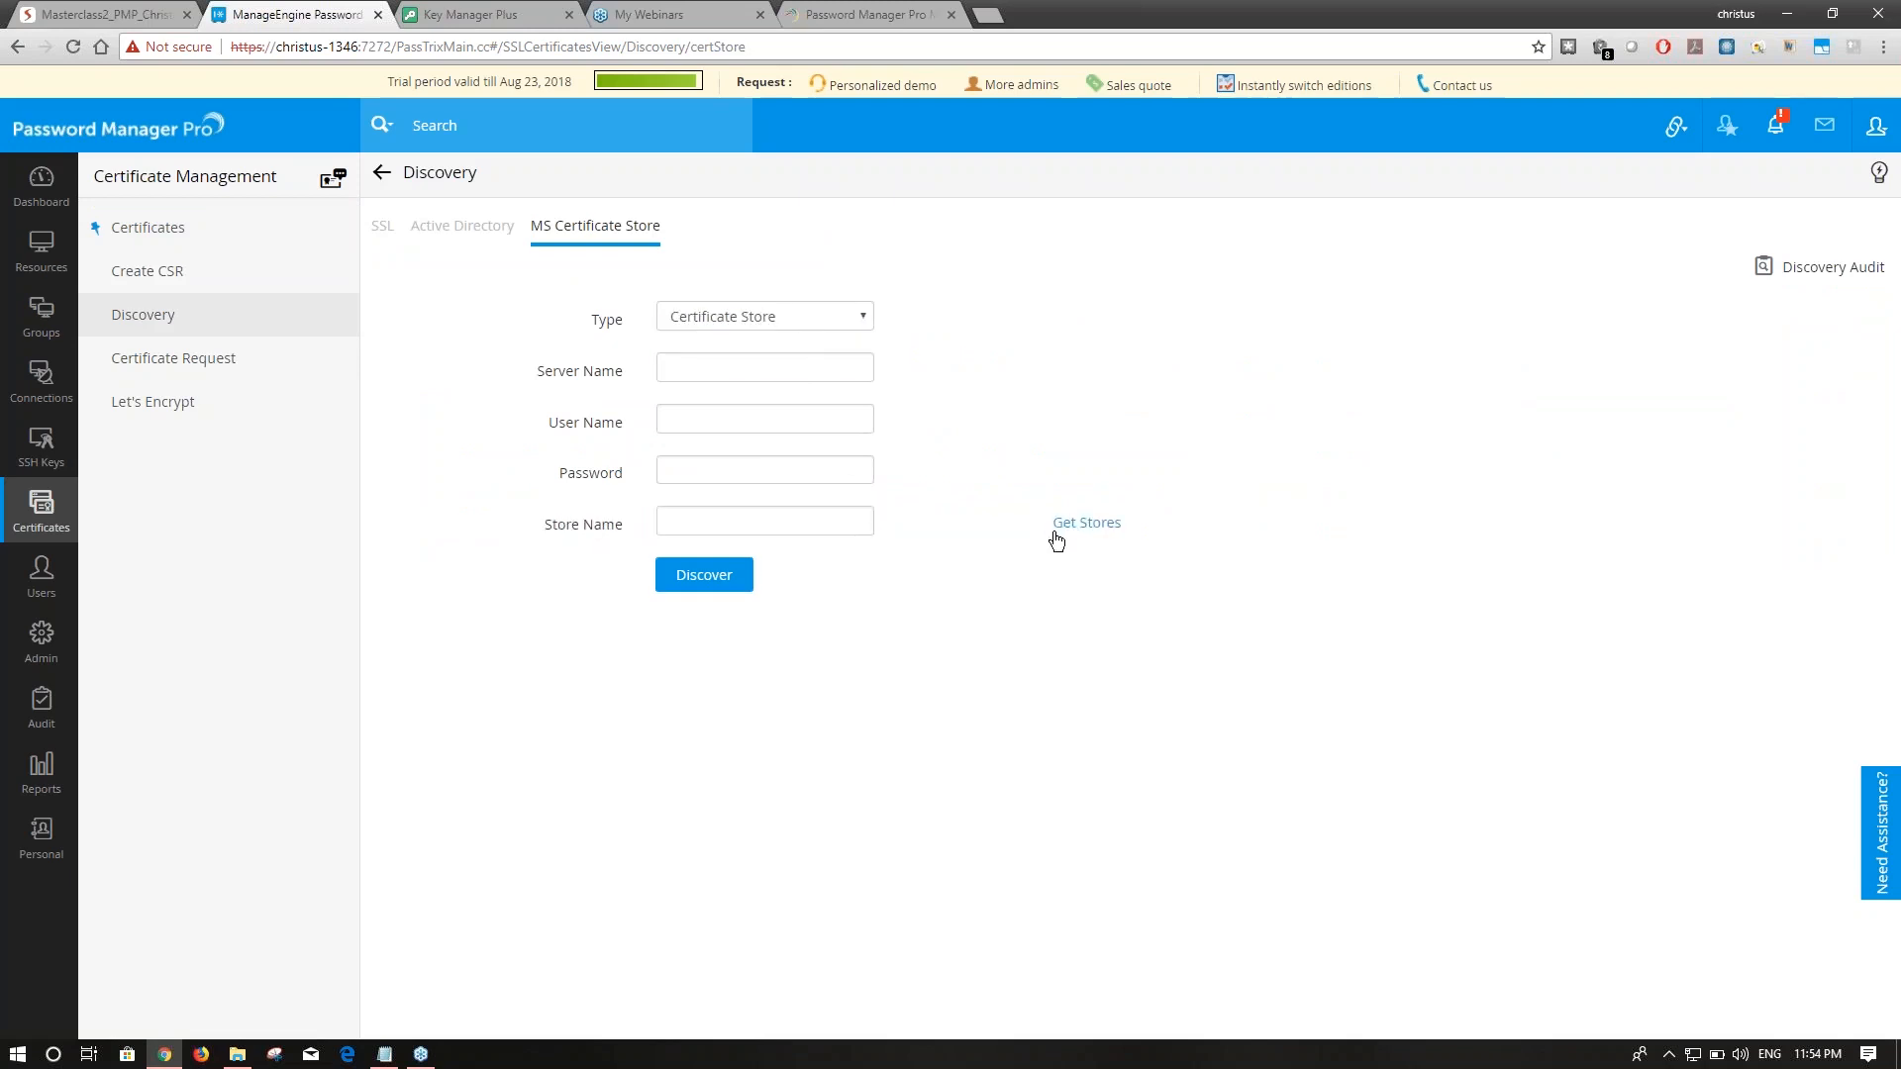
# Enter server kmp-w12r2-1 with administrator credentials and discover certificates in its My store.
pyautogui.click(782, 368)
pyautogui.click(757, 400)
pyautogui.click(757, 423)
pyautogui.write('administrator********')
pyautogui.click(1105, 535)
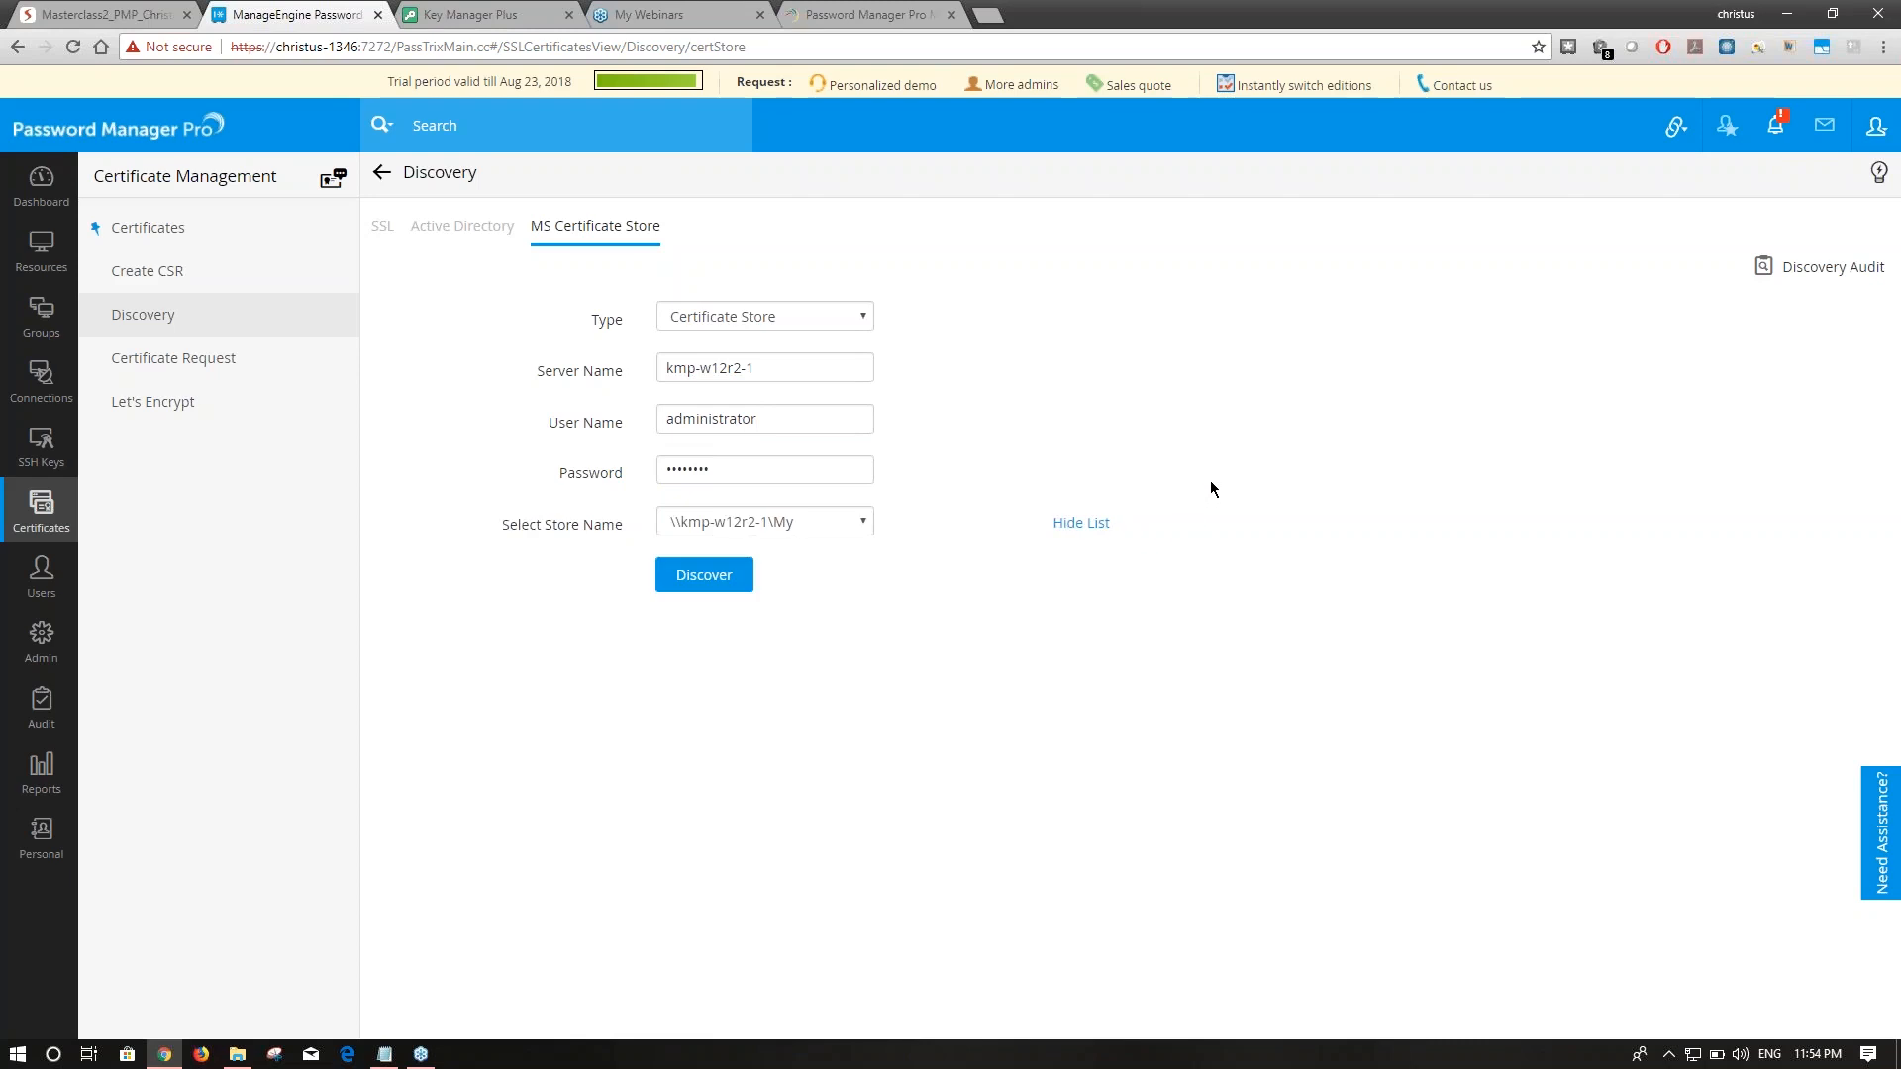
pyautogui.click(793, 525)
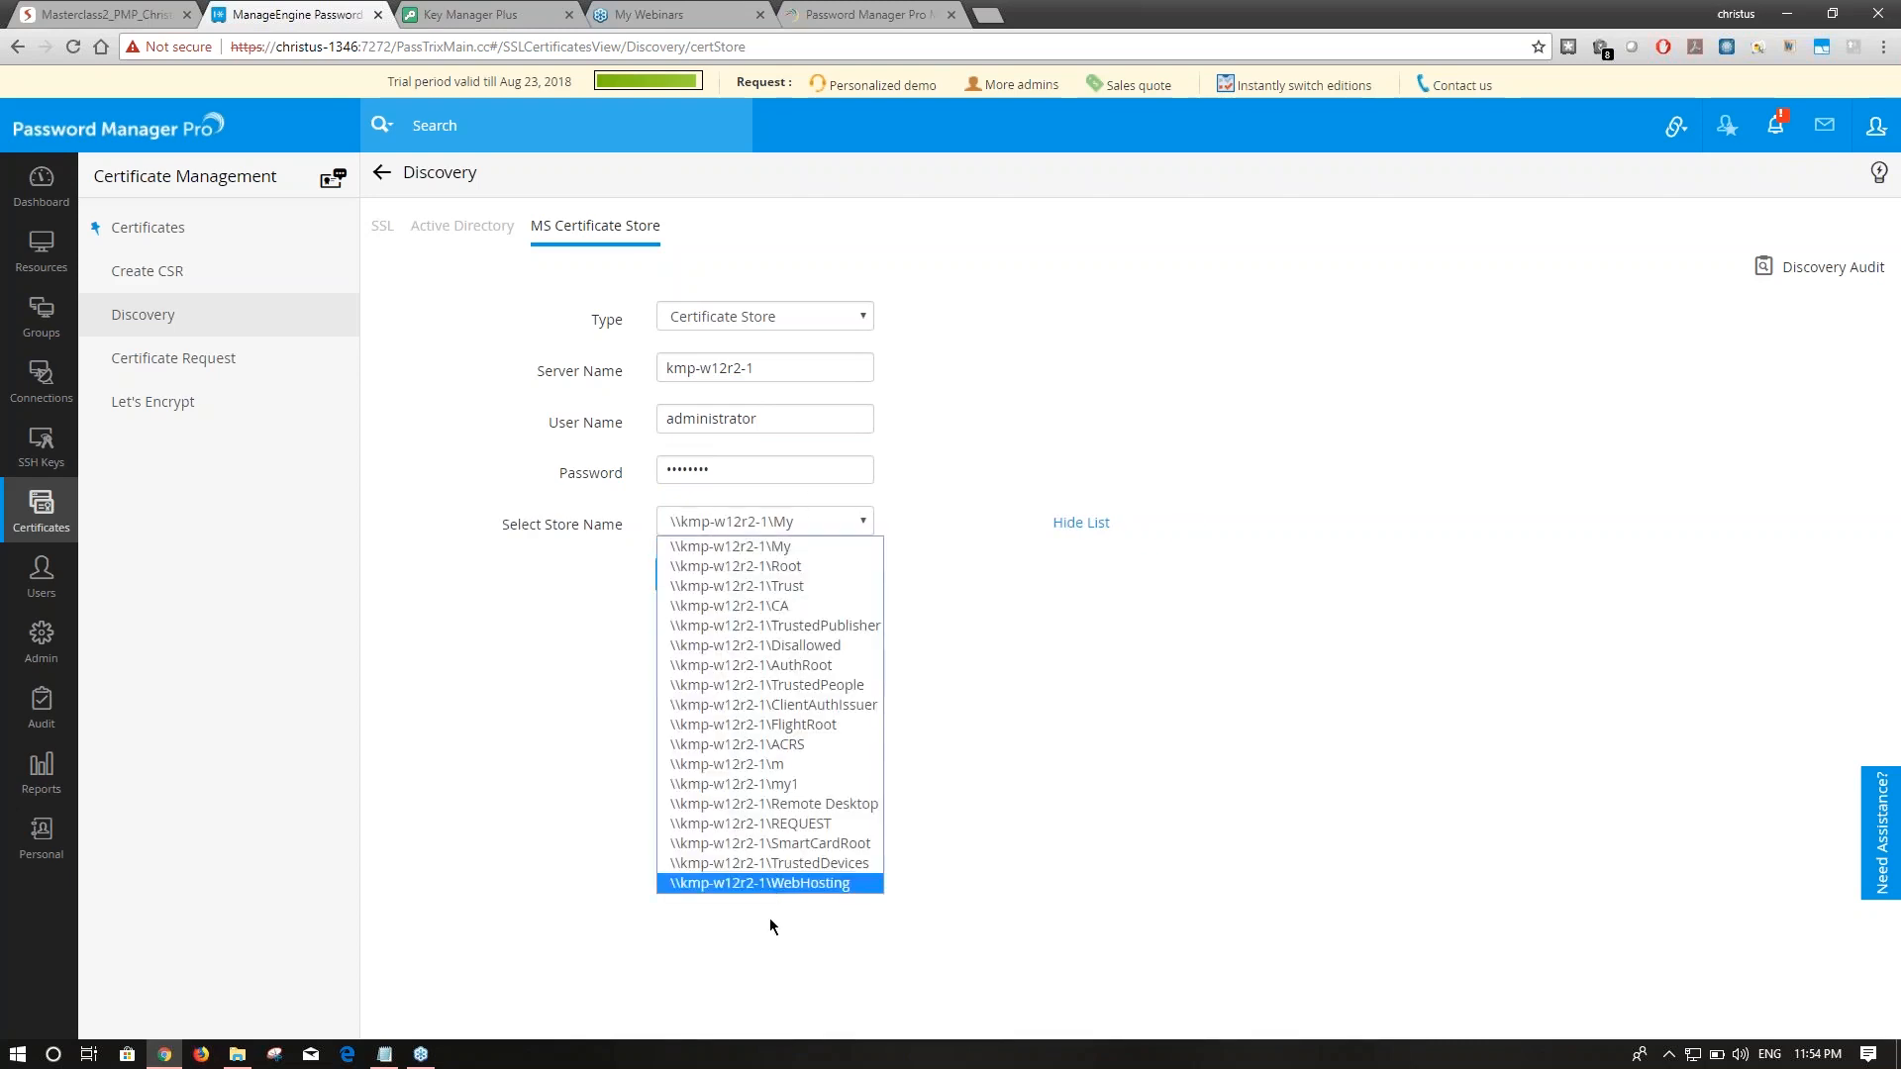
pyautogui.click(799, 550)
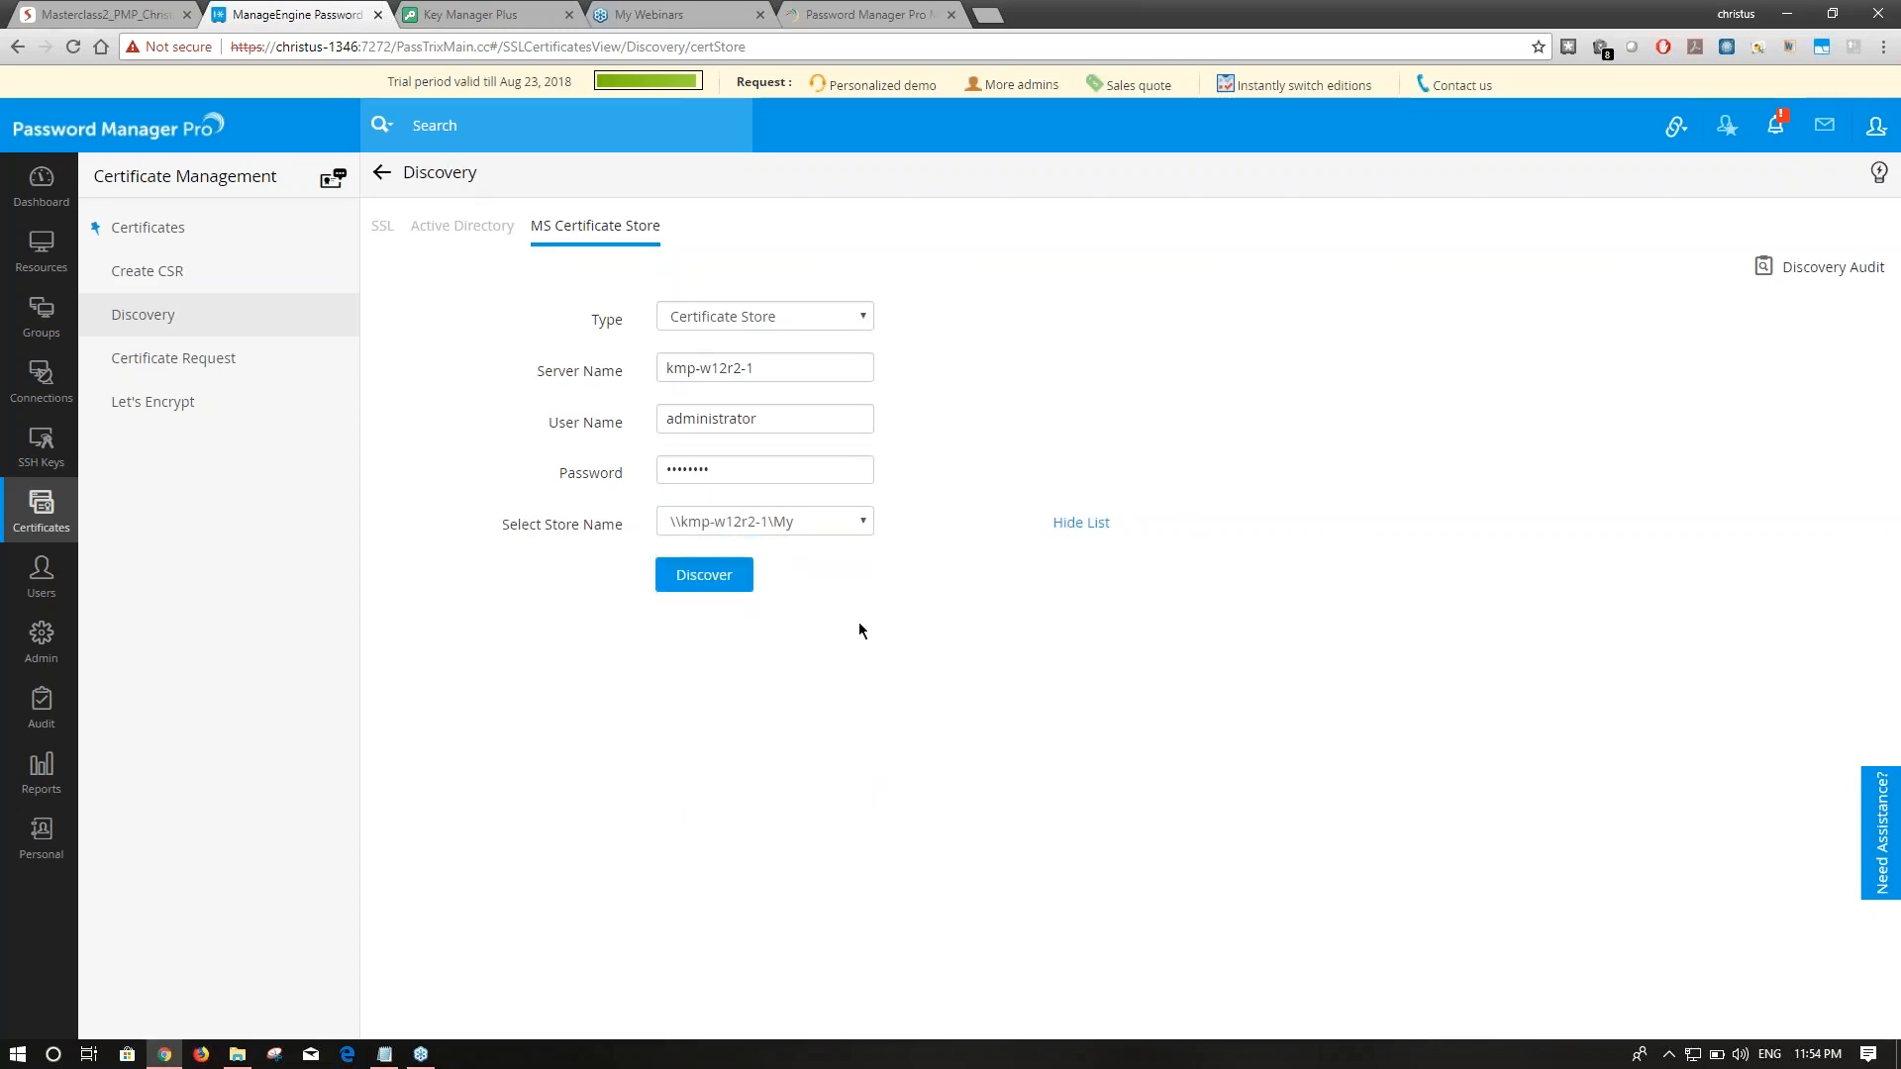
pyautogui.click(698, 576)
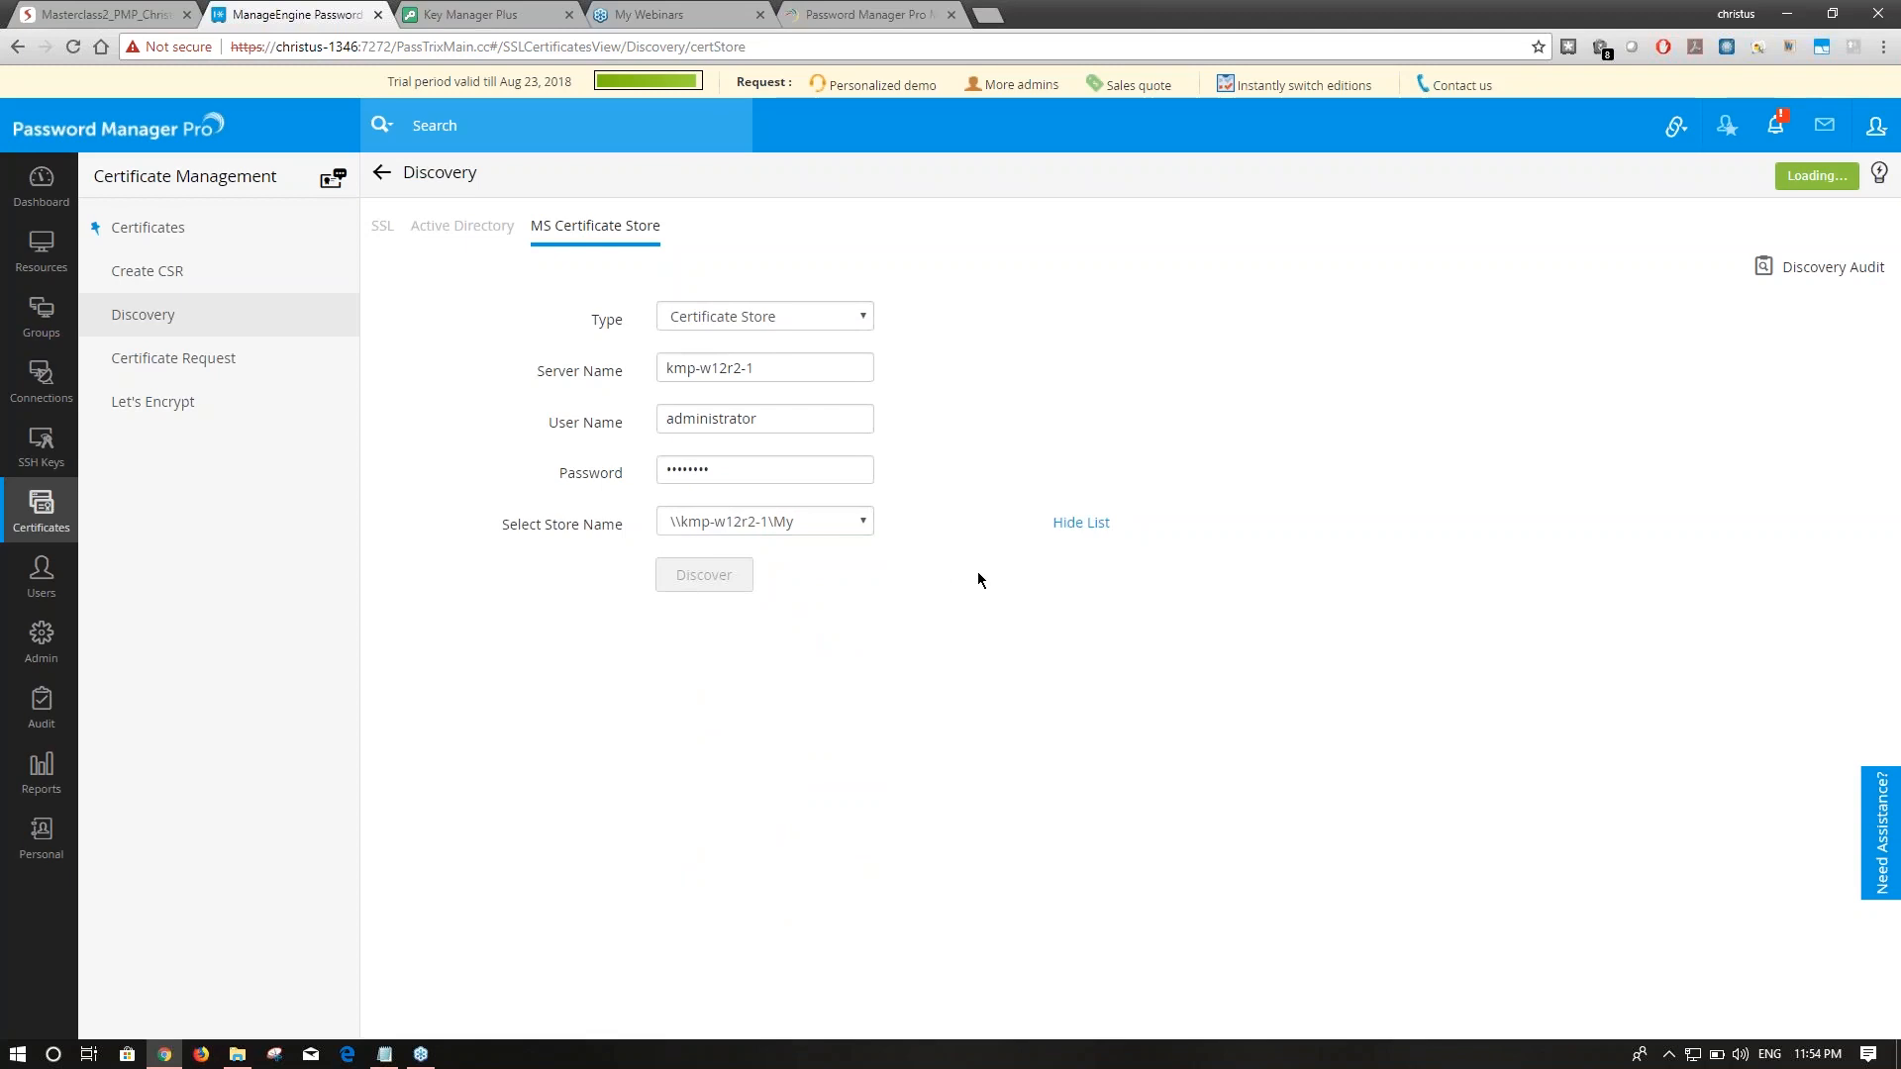
pyautogui.click(212, 246)
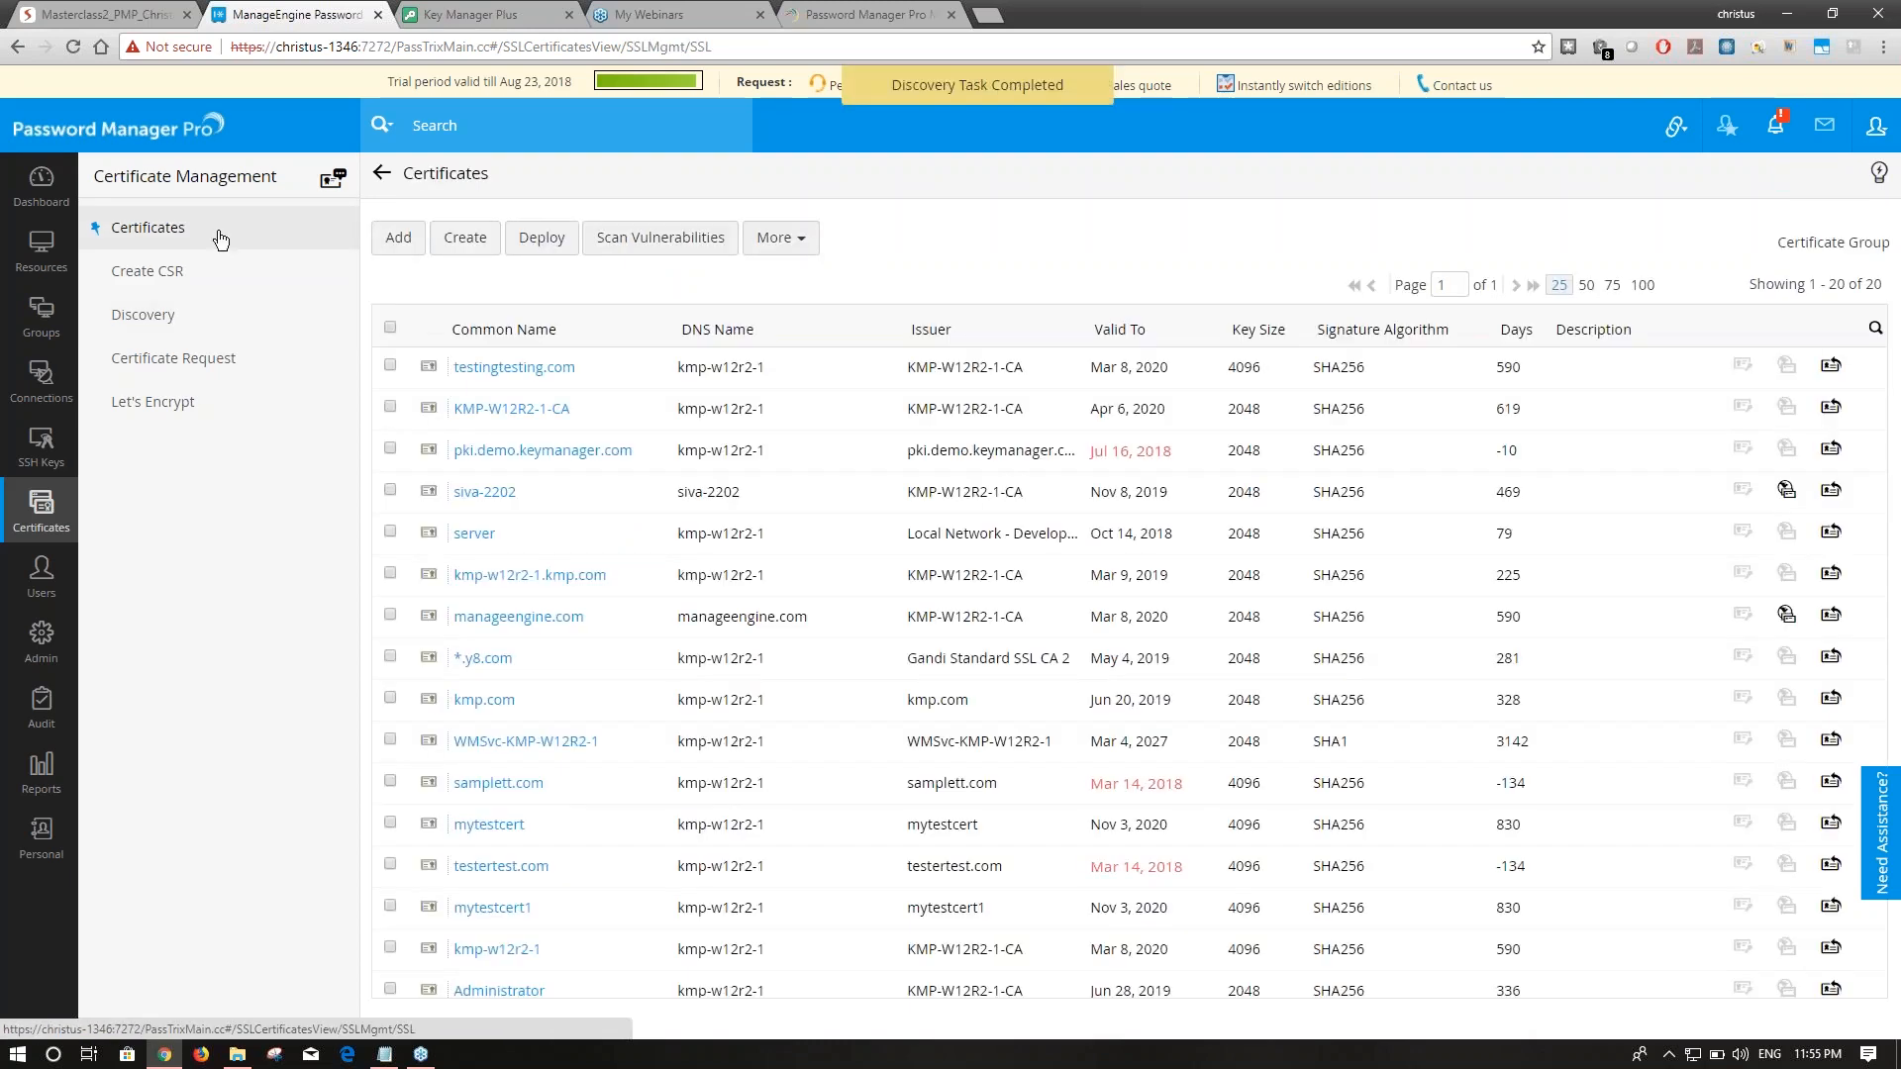
pyautogui.scroll(-2, 1178, 802)
pyautogui.scroll(2, 1178, 849)
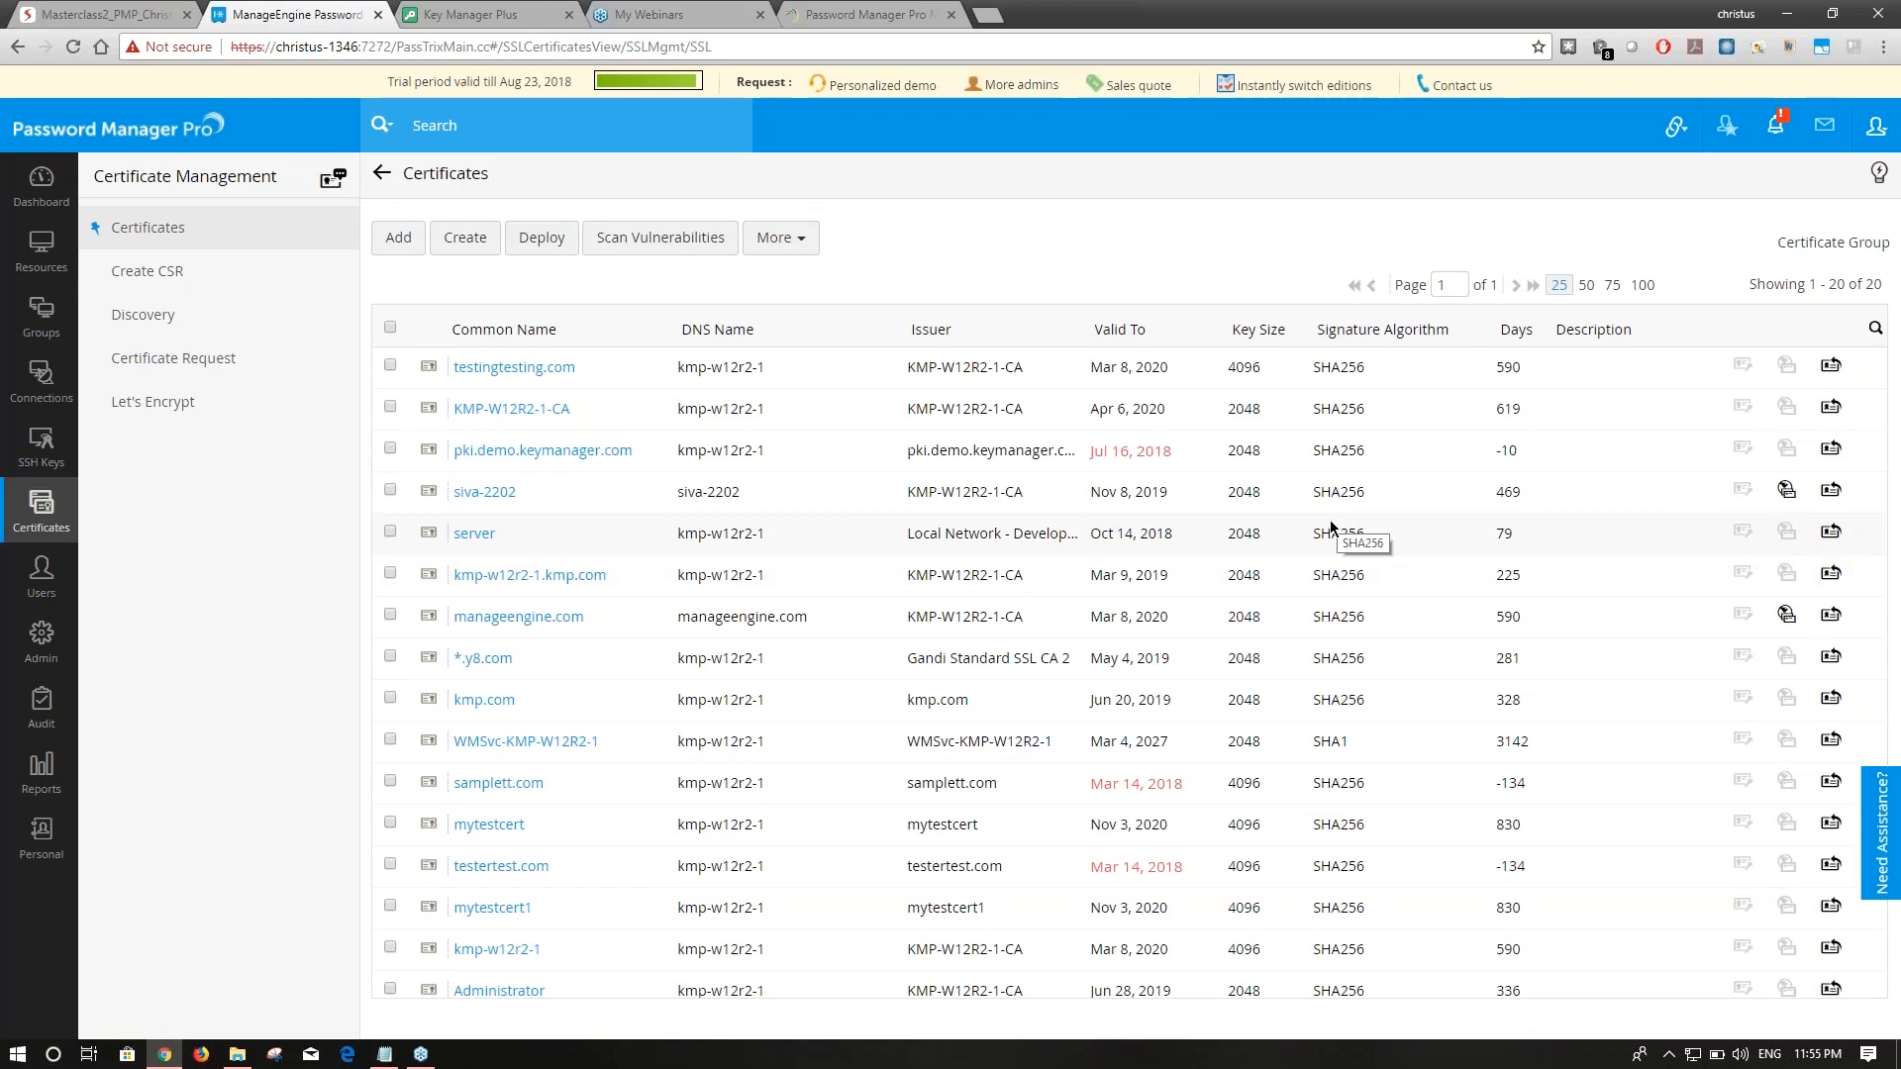
pyautogui.click(113, 13)
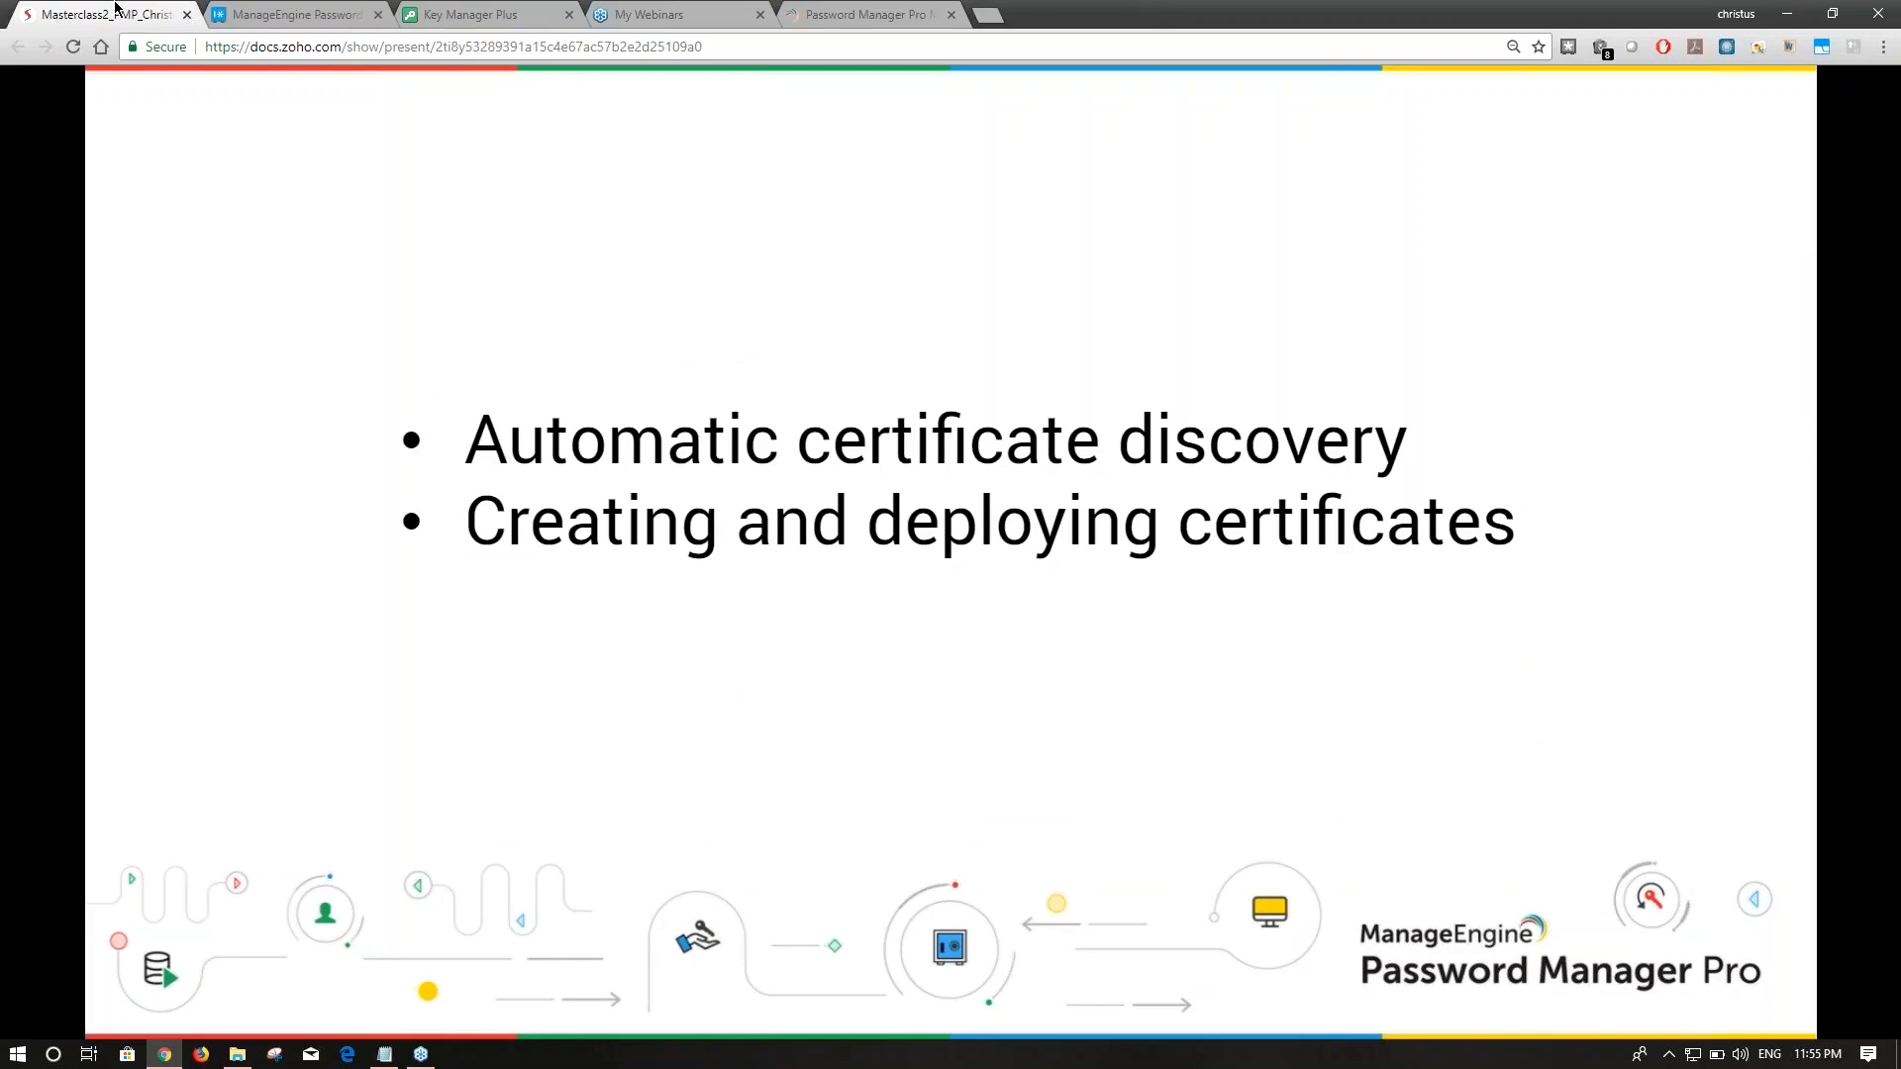
pyautogui.click(290, 14)
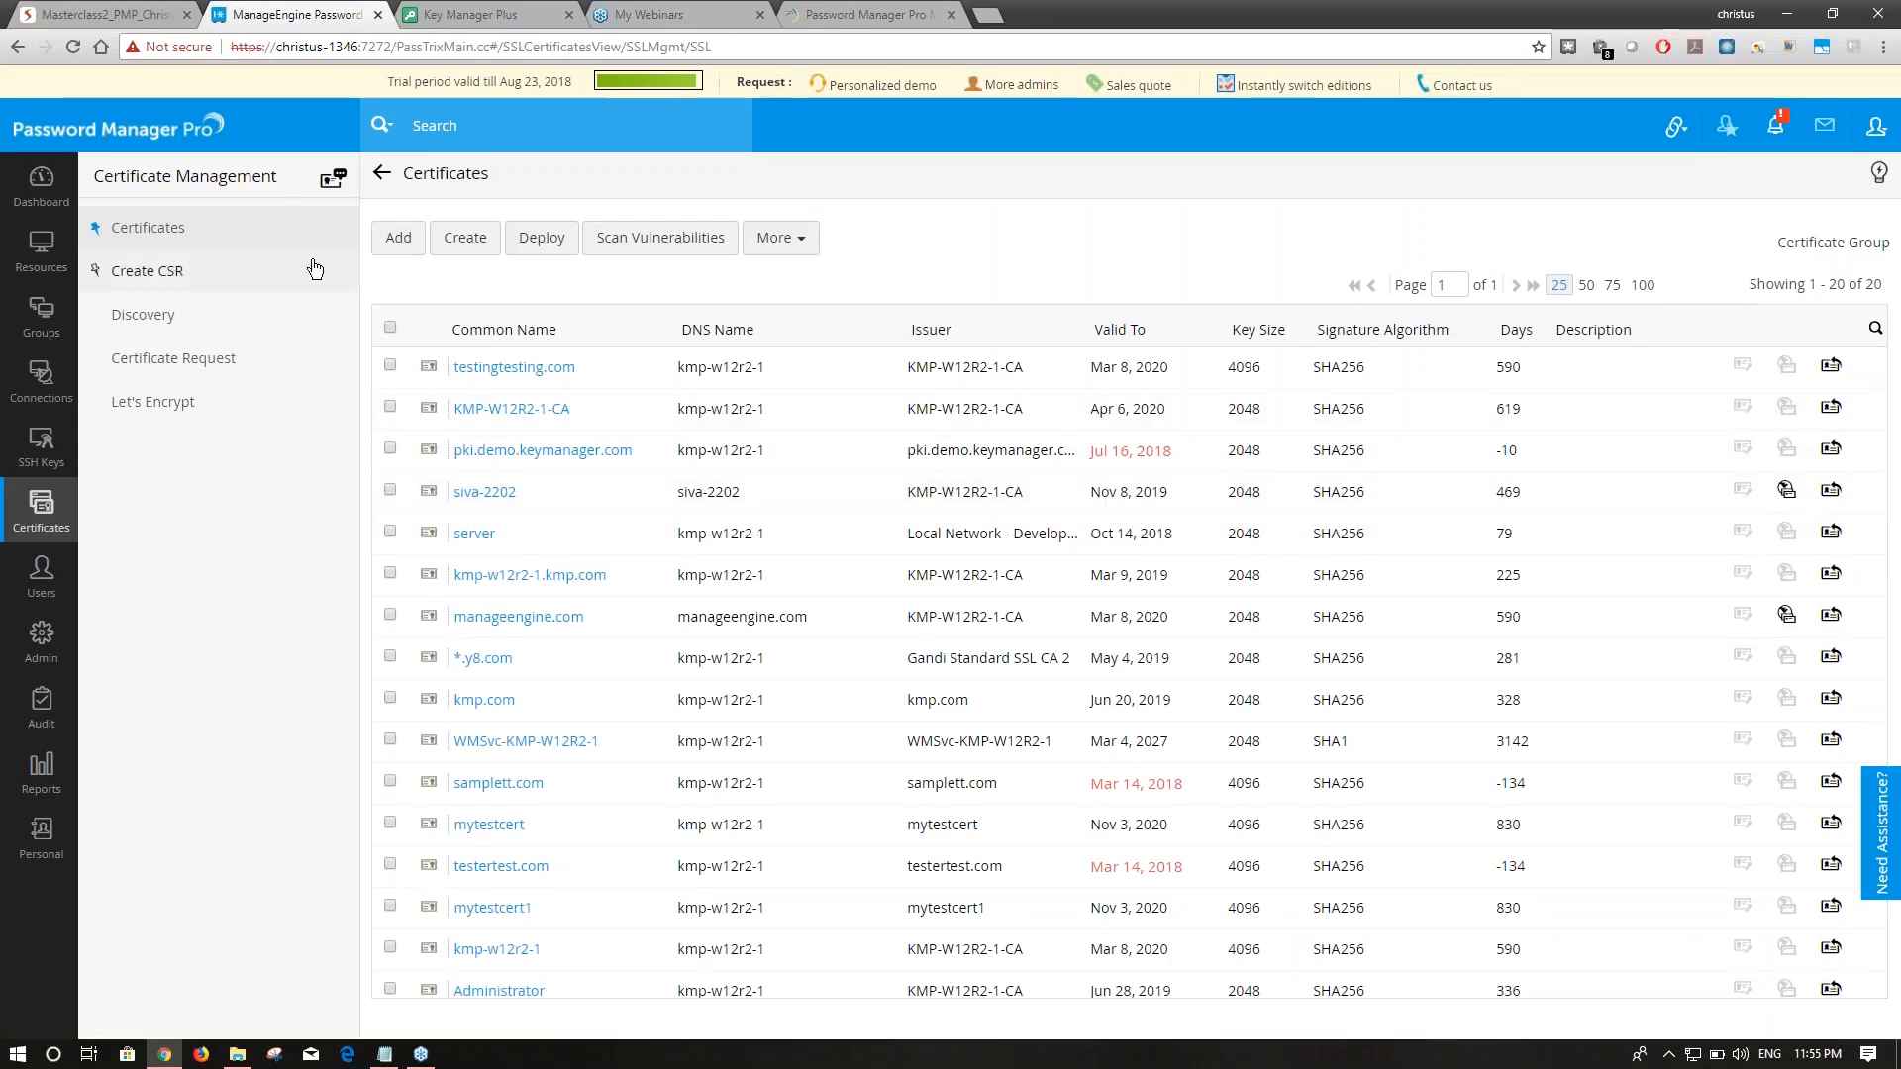
# Open the new CSR form, glance at the keystore option, and settle on creating from scratch.
pyautogui.click(488, 248)
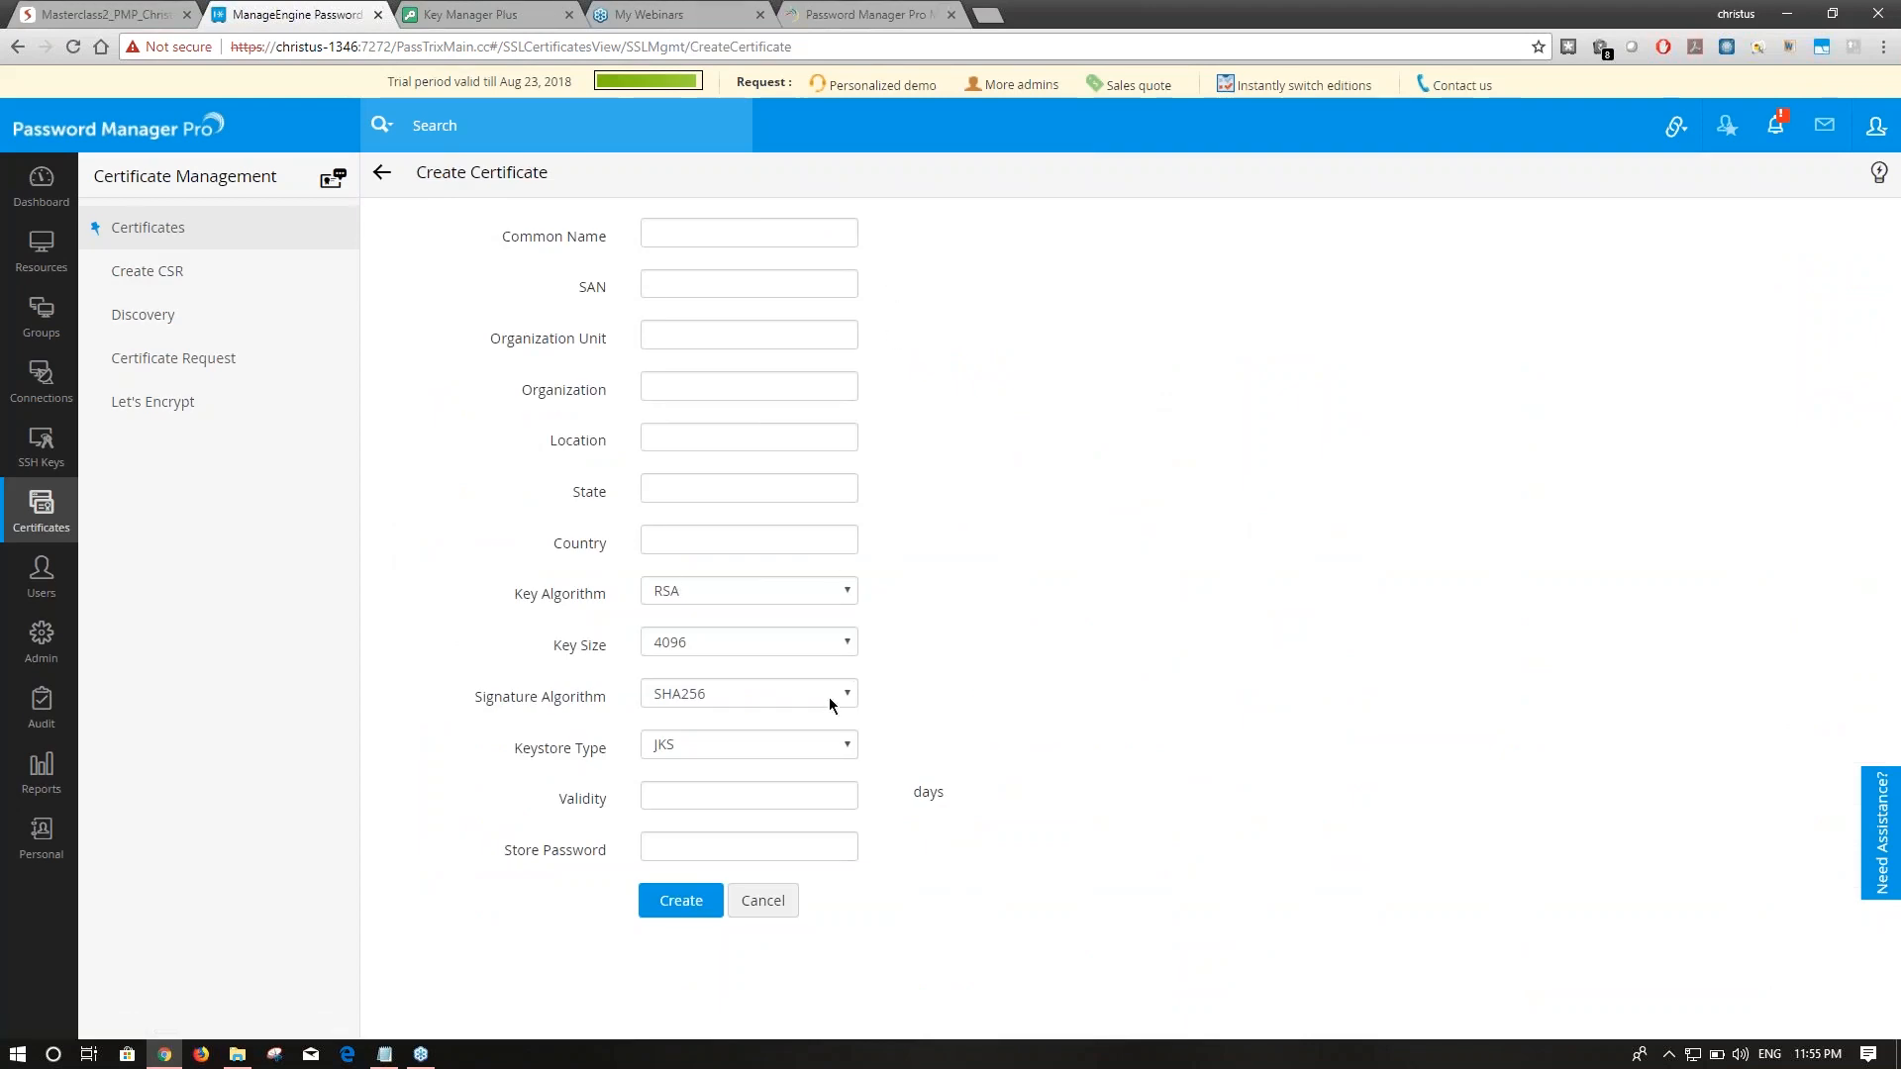
pyautogui.click(135, 280)
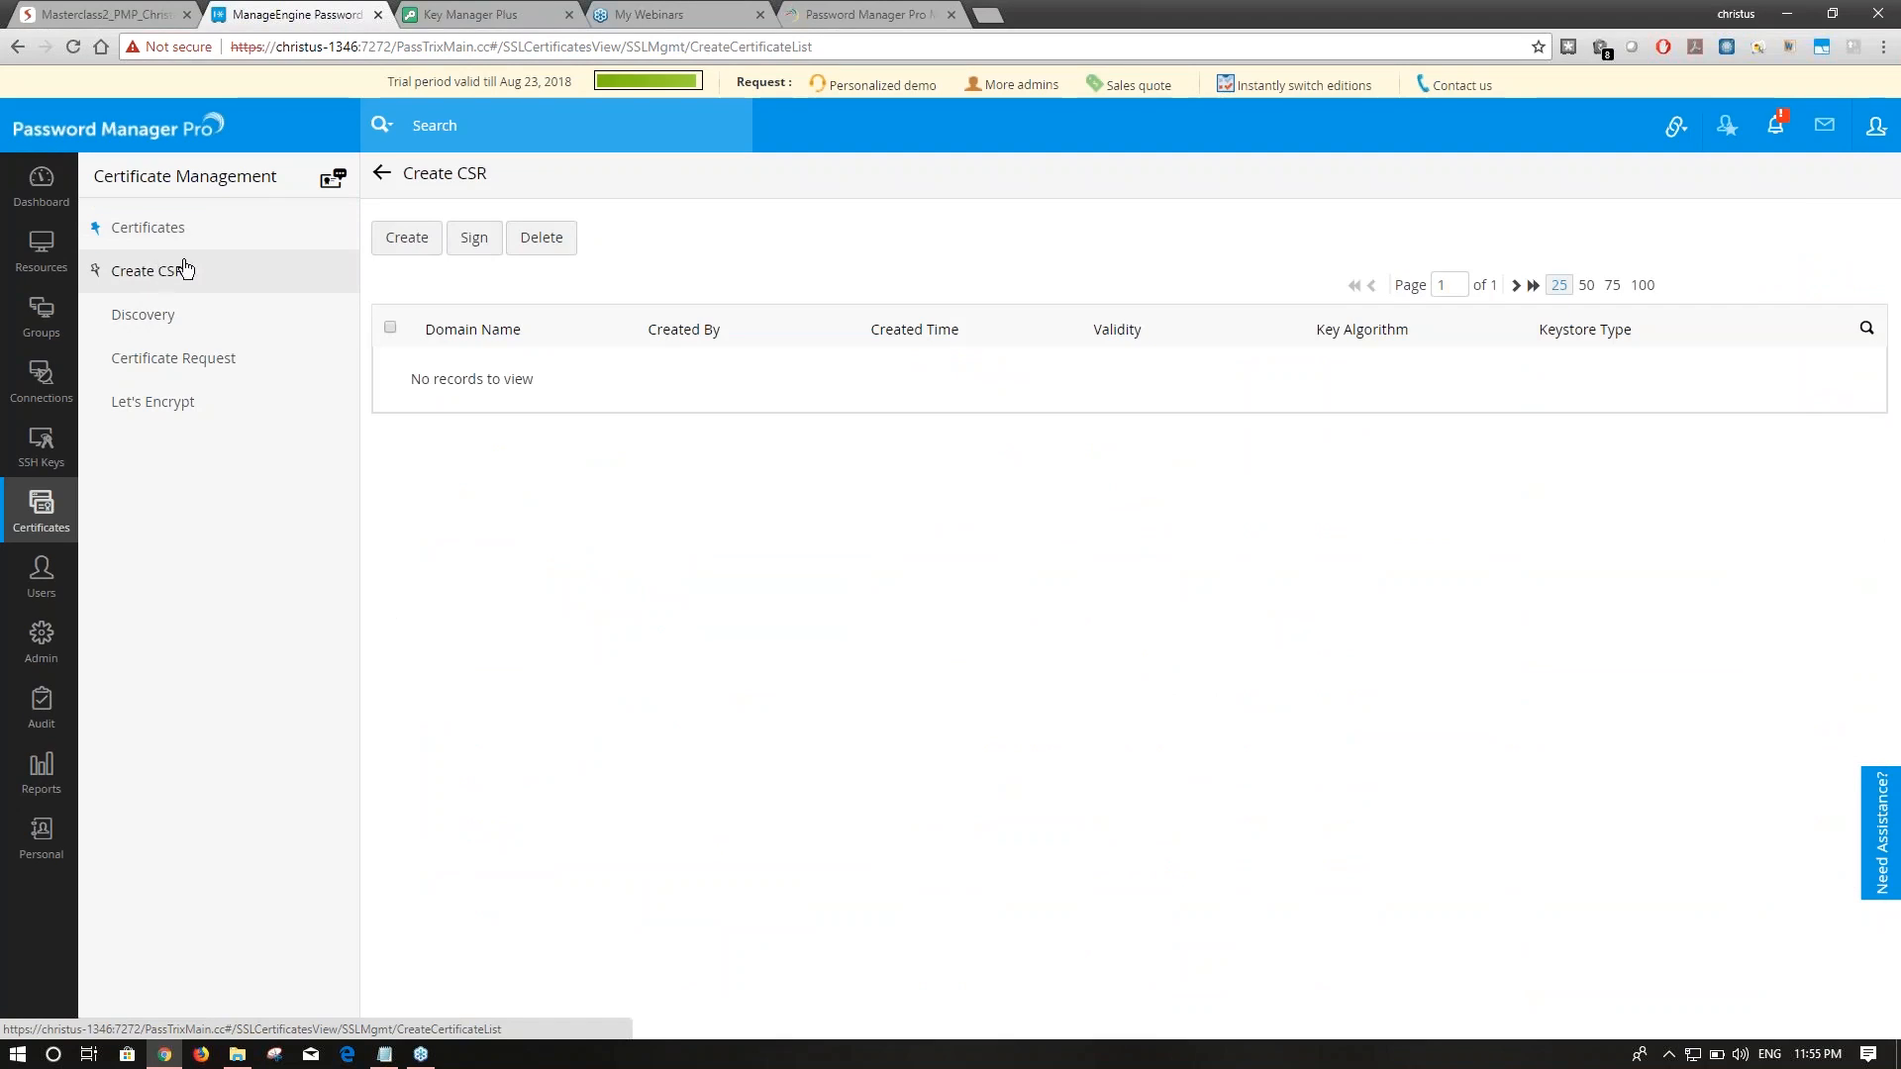
pyautogui.click(385, 247)
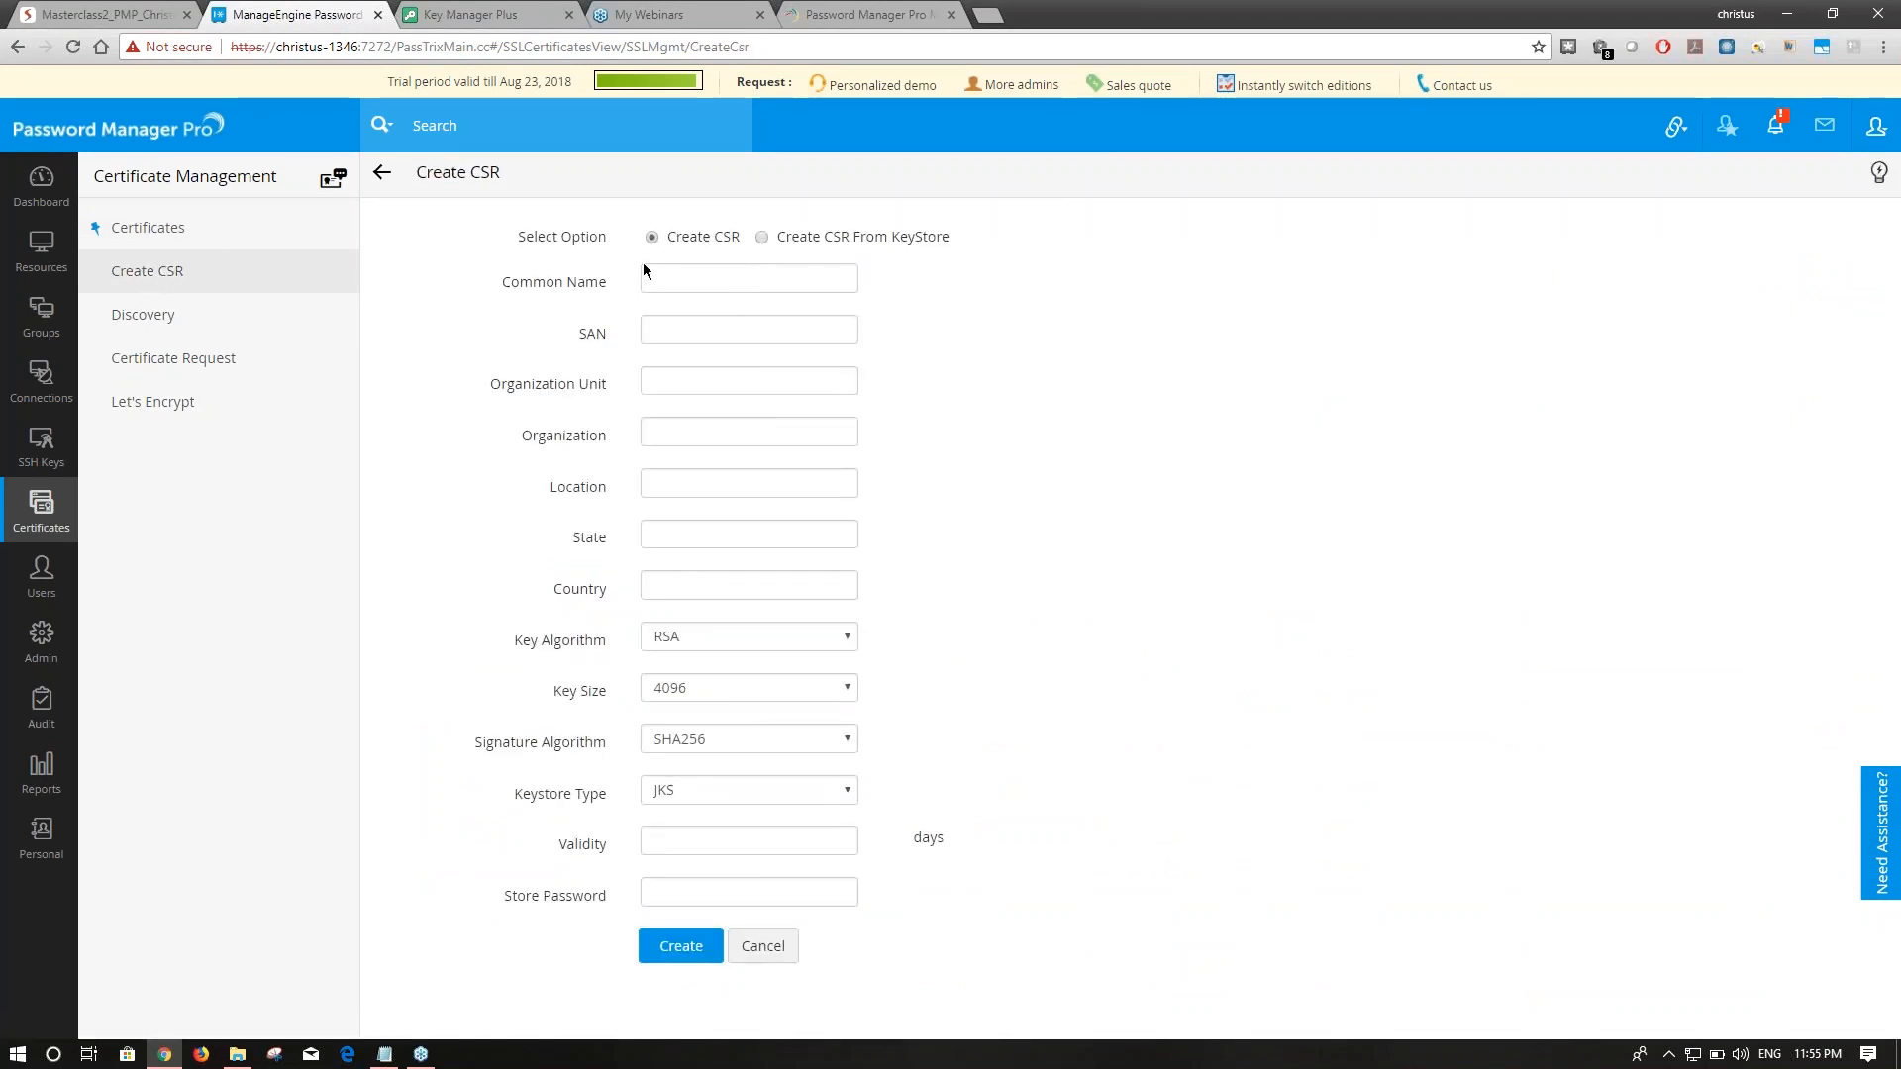
pyautogui.click(762, 237)
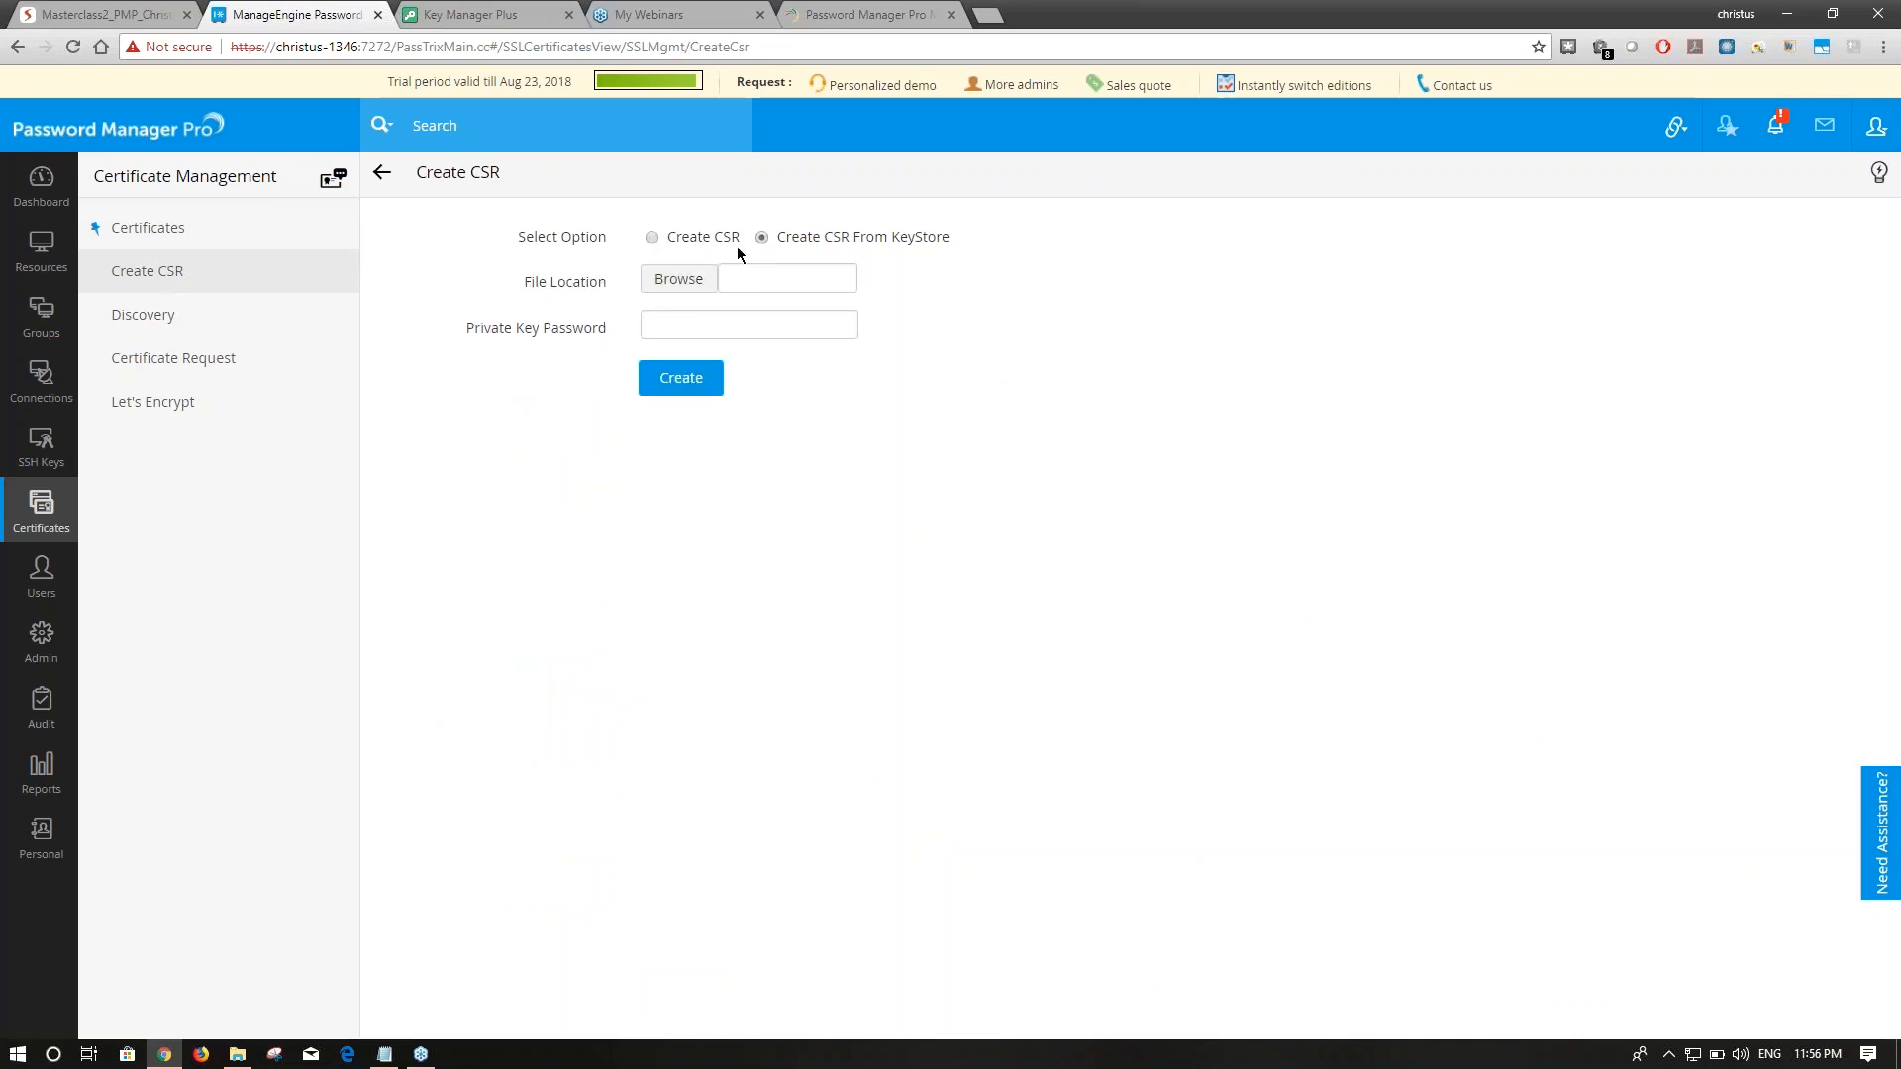
pyautogui.moveTo(572, 328); pyautogui.dragTo(592, 327)
pyautogui.click(692, 240)
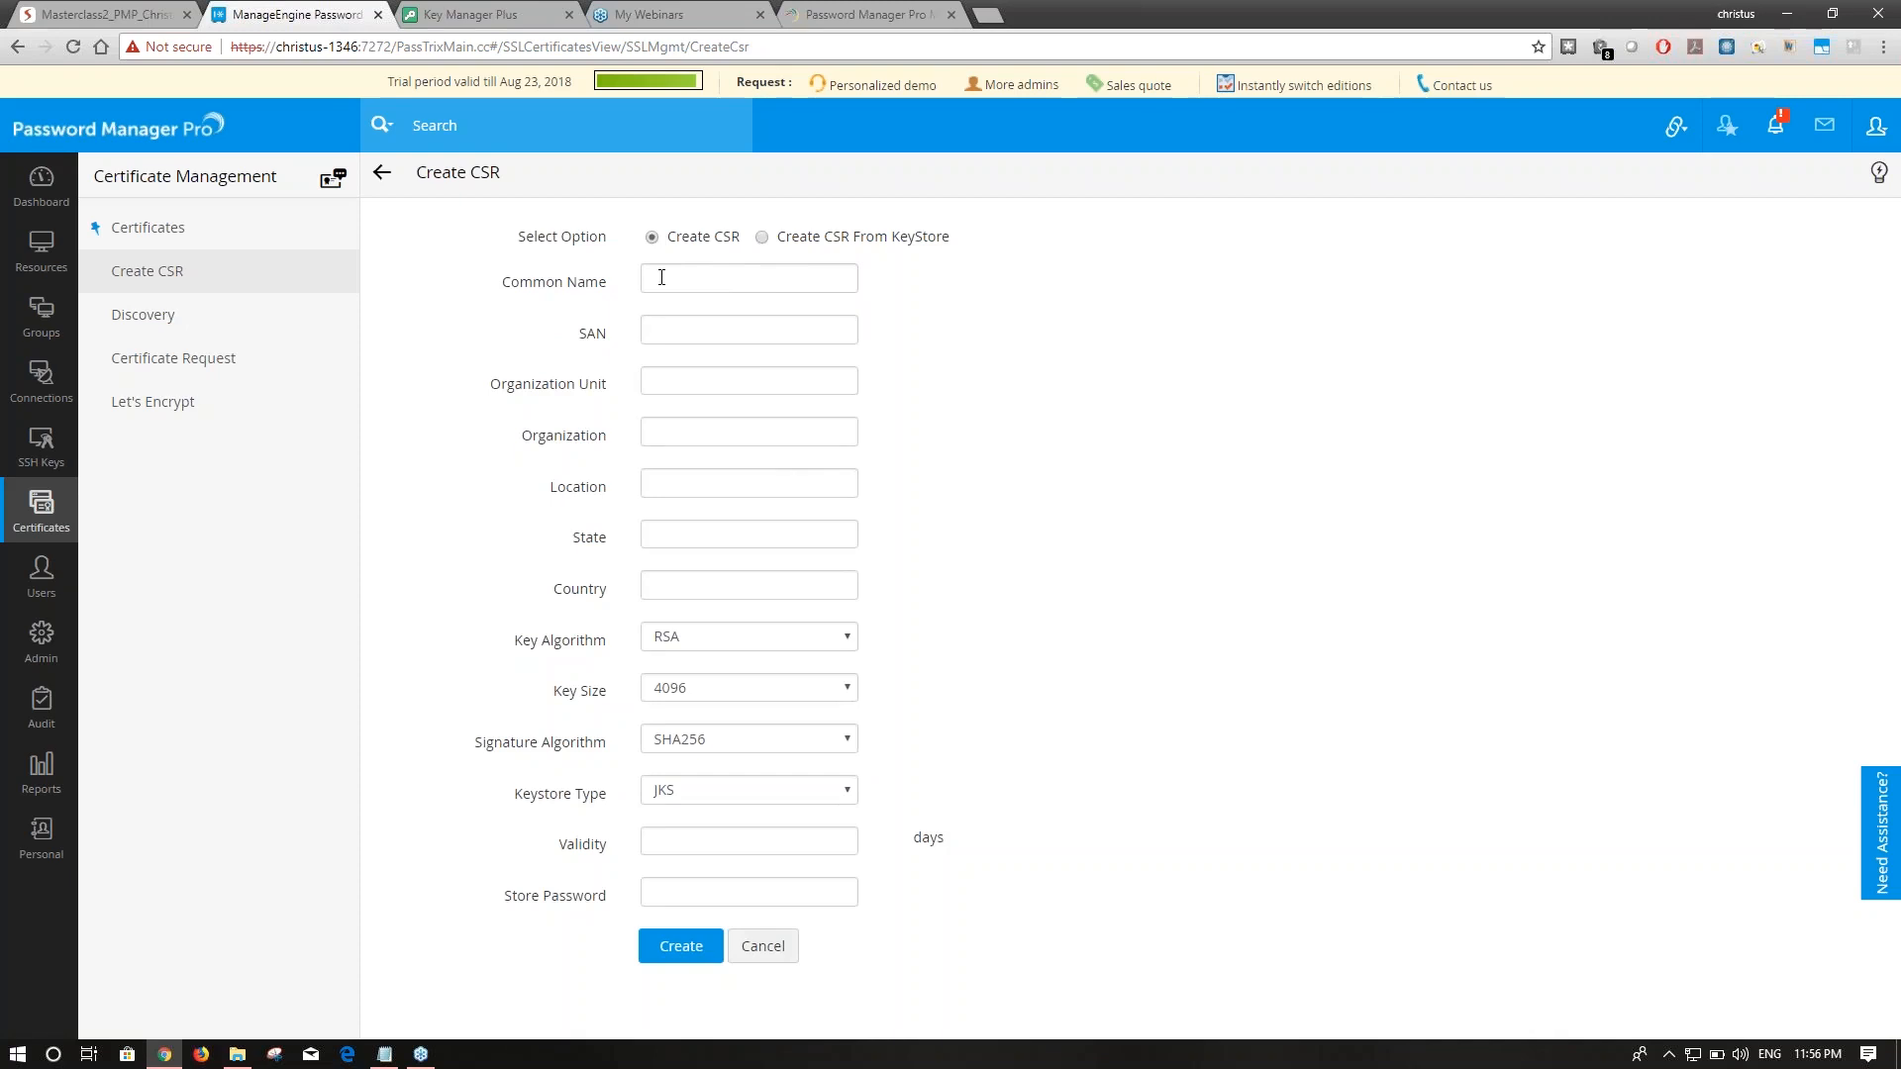
# Enter common name and SAN christus1122, organization unit OU, organization Or, and US address fields.
pyautogui.click(661, 277)
pyautogui.write('christus1122')
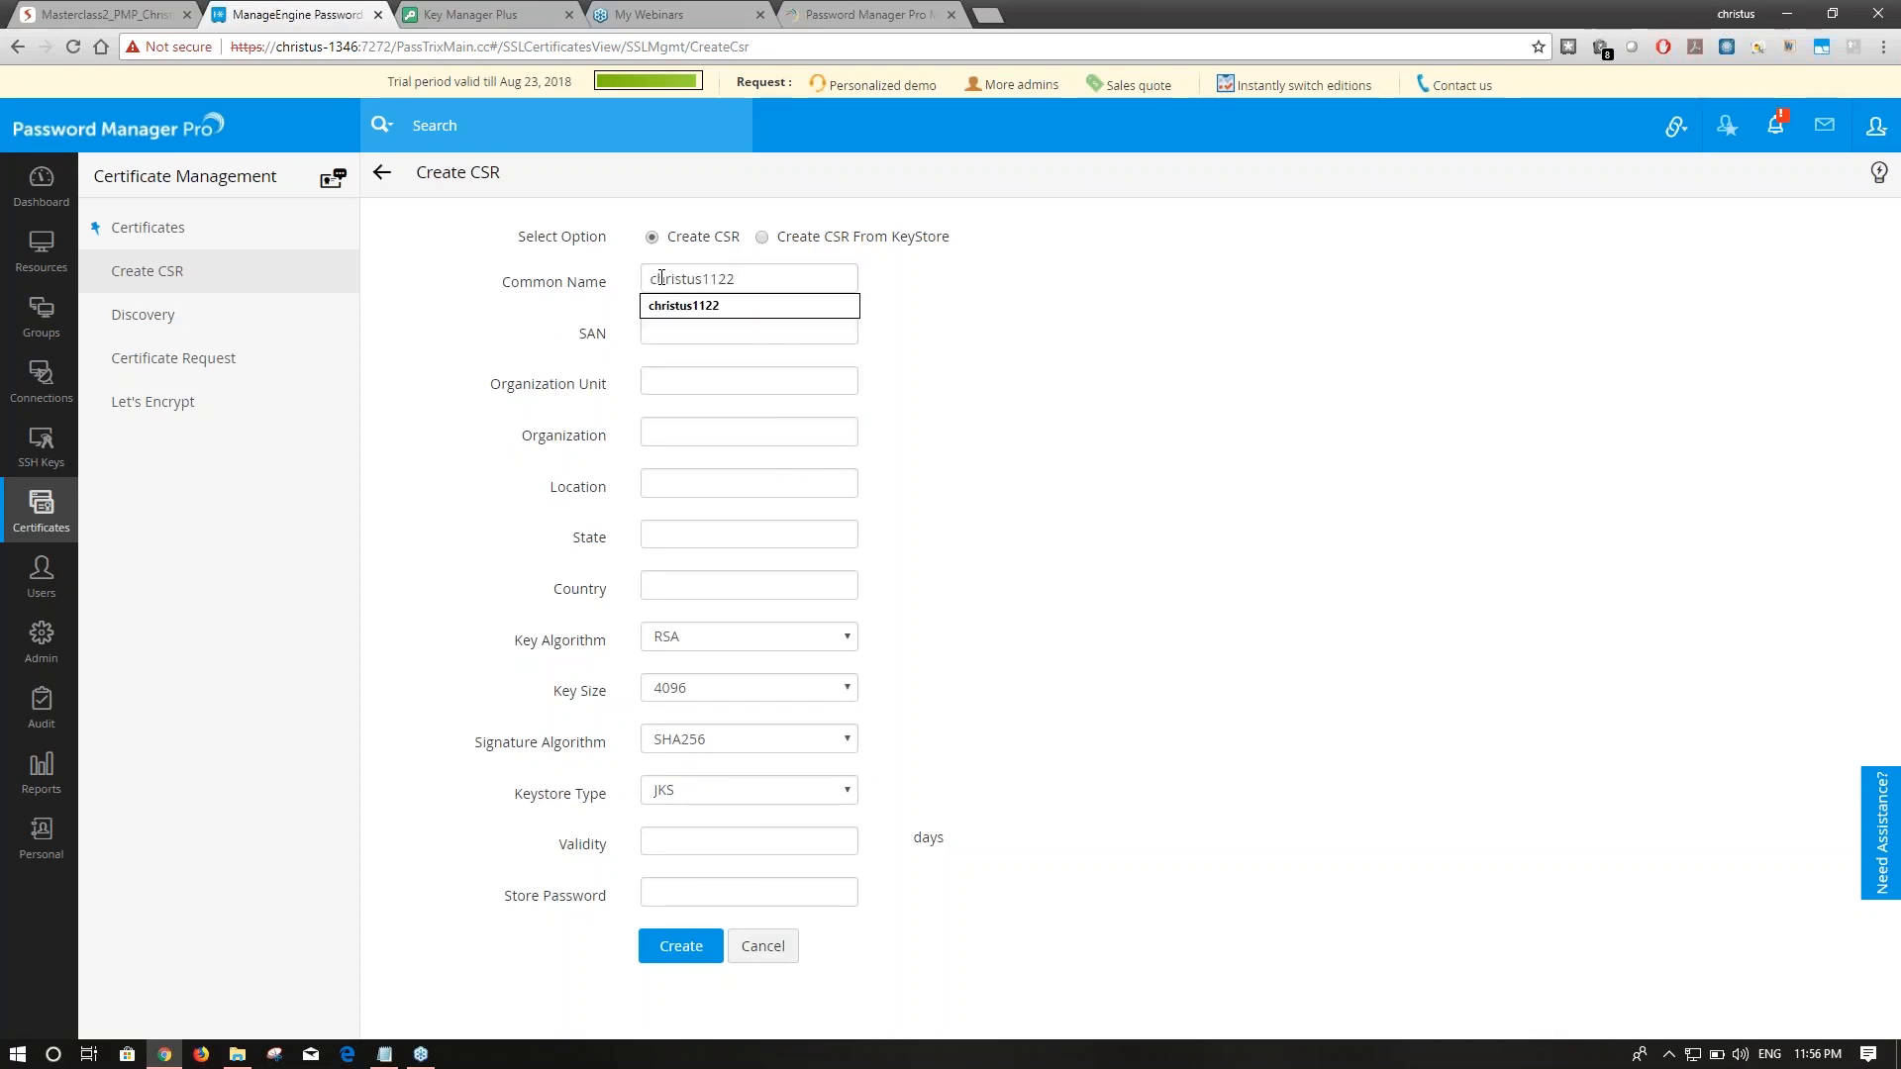
pyautogui.press('Tab')
pyautogui.press('Right')
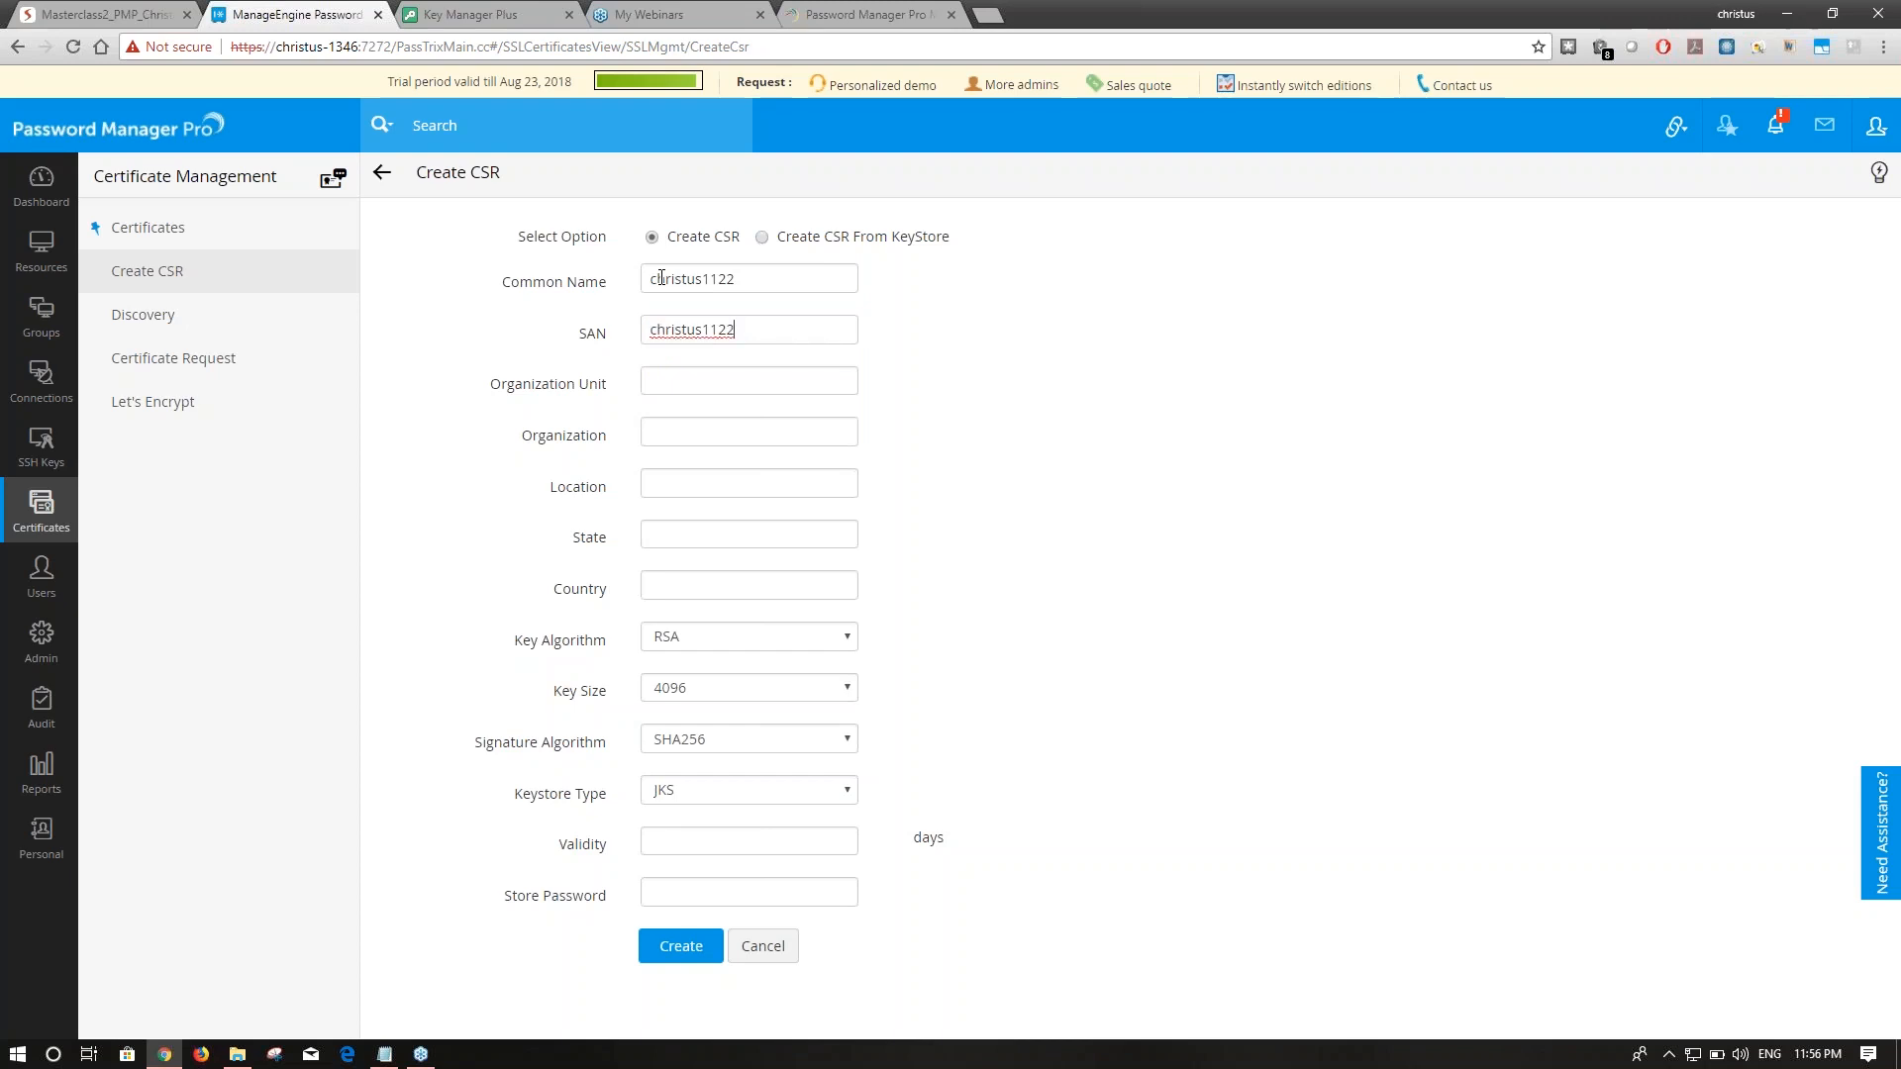
pyautogui.press('Tab')
pyautogui.write('OU')
pyautogui.press('Tab')
pyautogui.write('Or')
pyautogui.write('US')
pyautogui.press('Tab')
pyautogui.write('US')
pyautogui.press('Tab')
pyautogui.write('US')
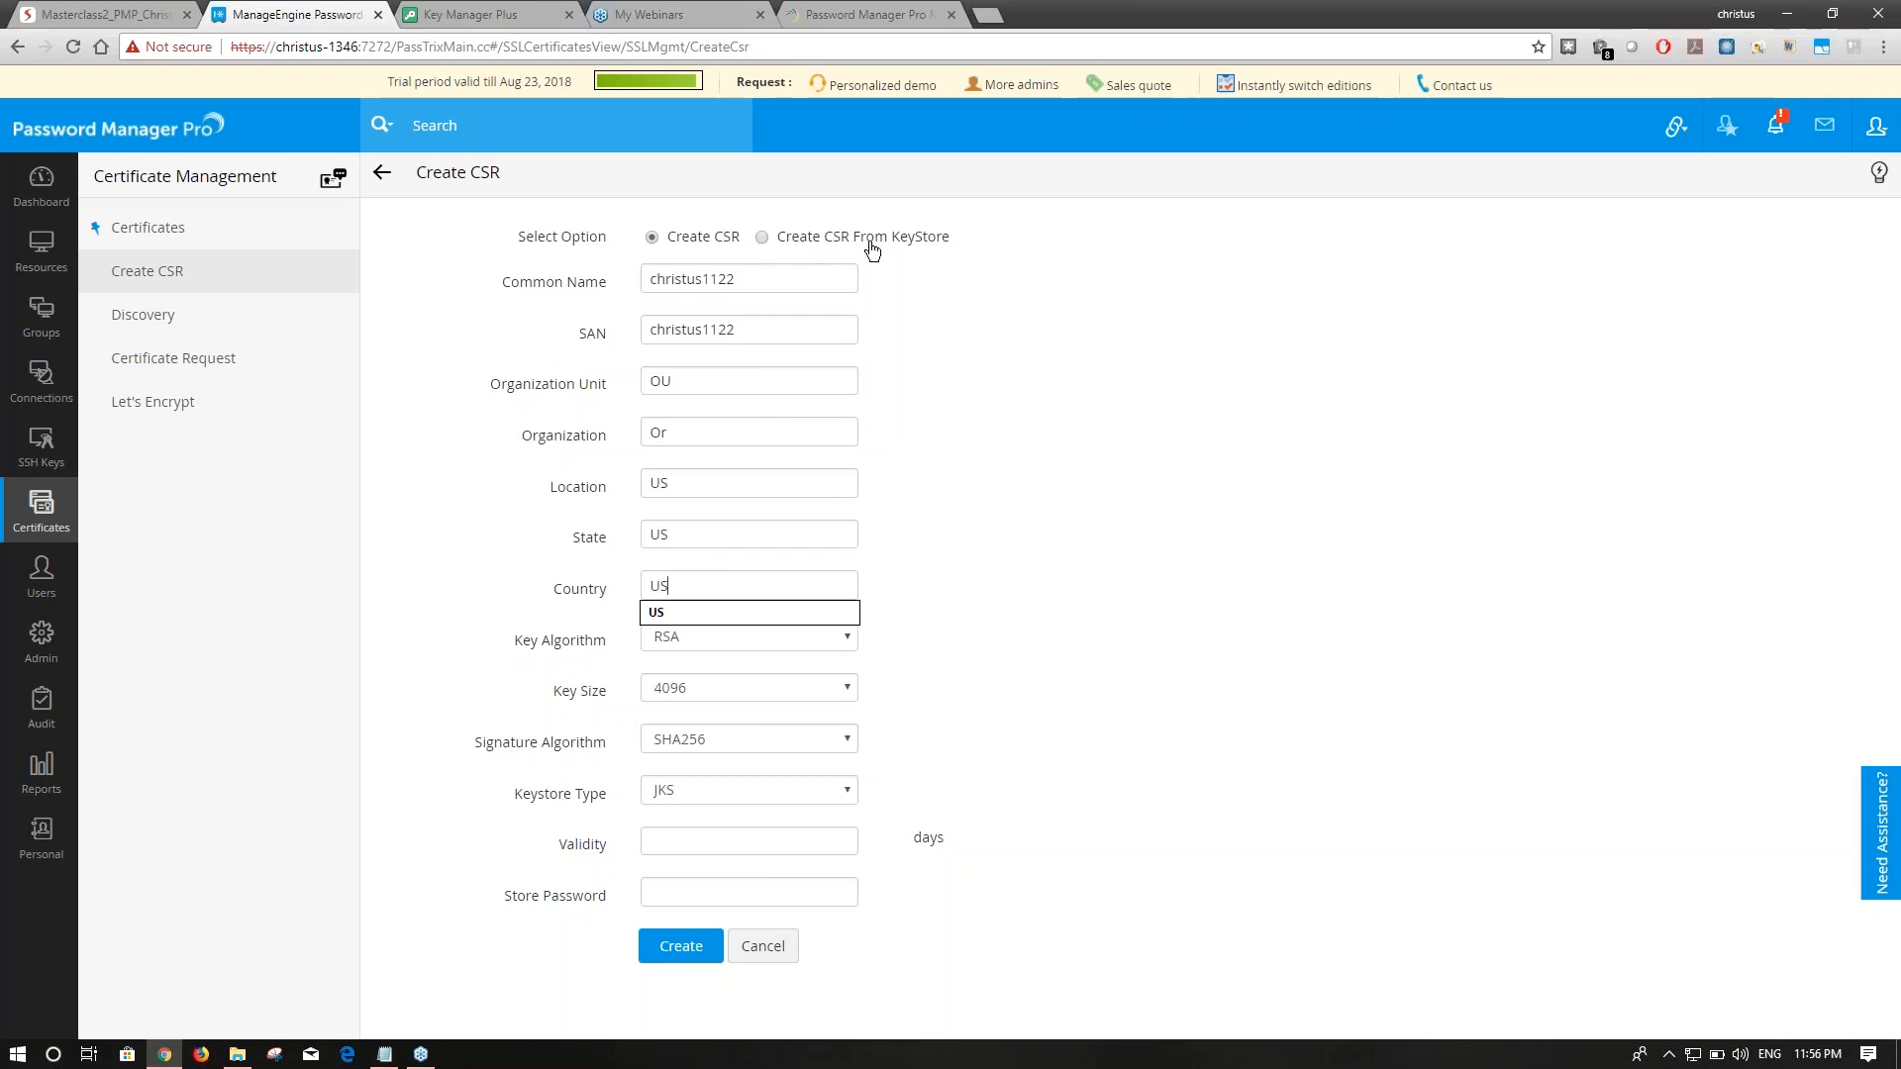
pyautogui.click(1030, 324)
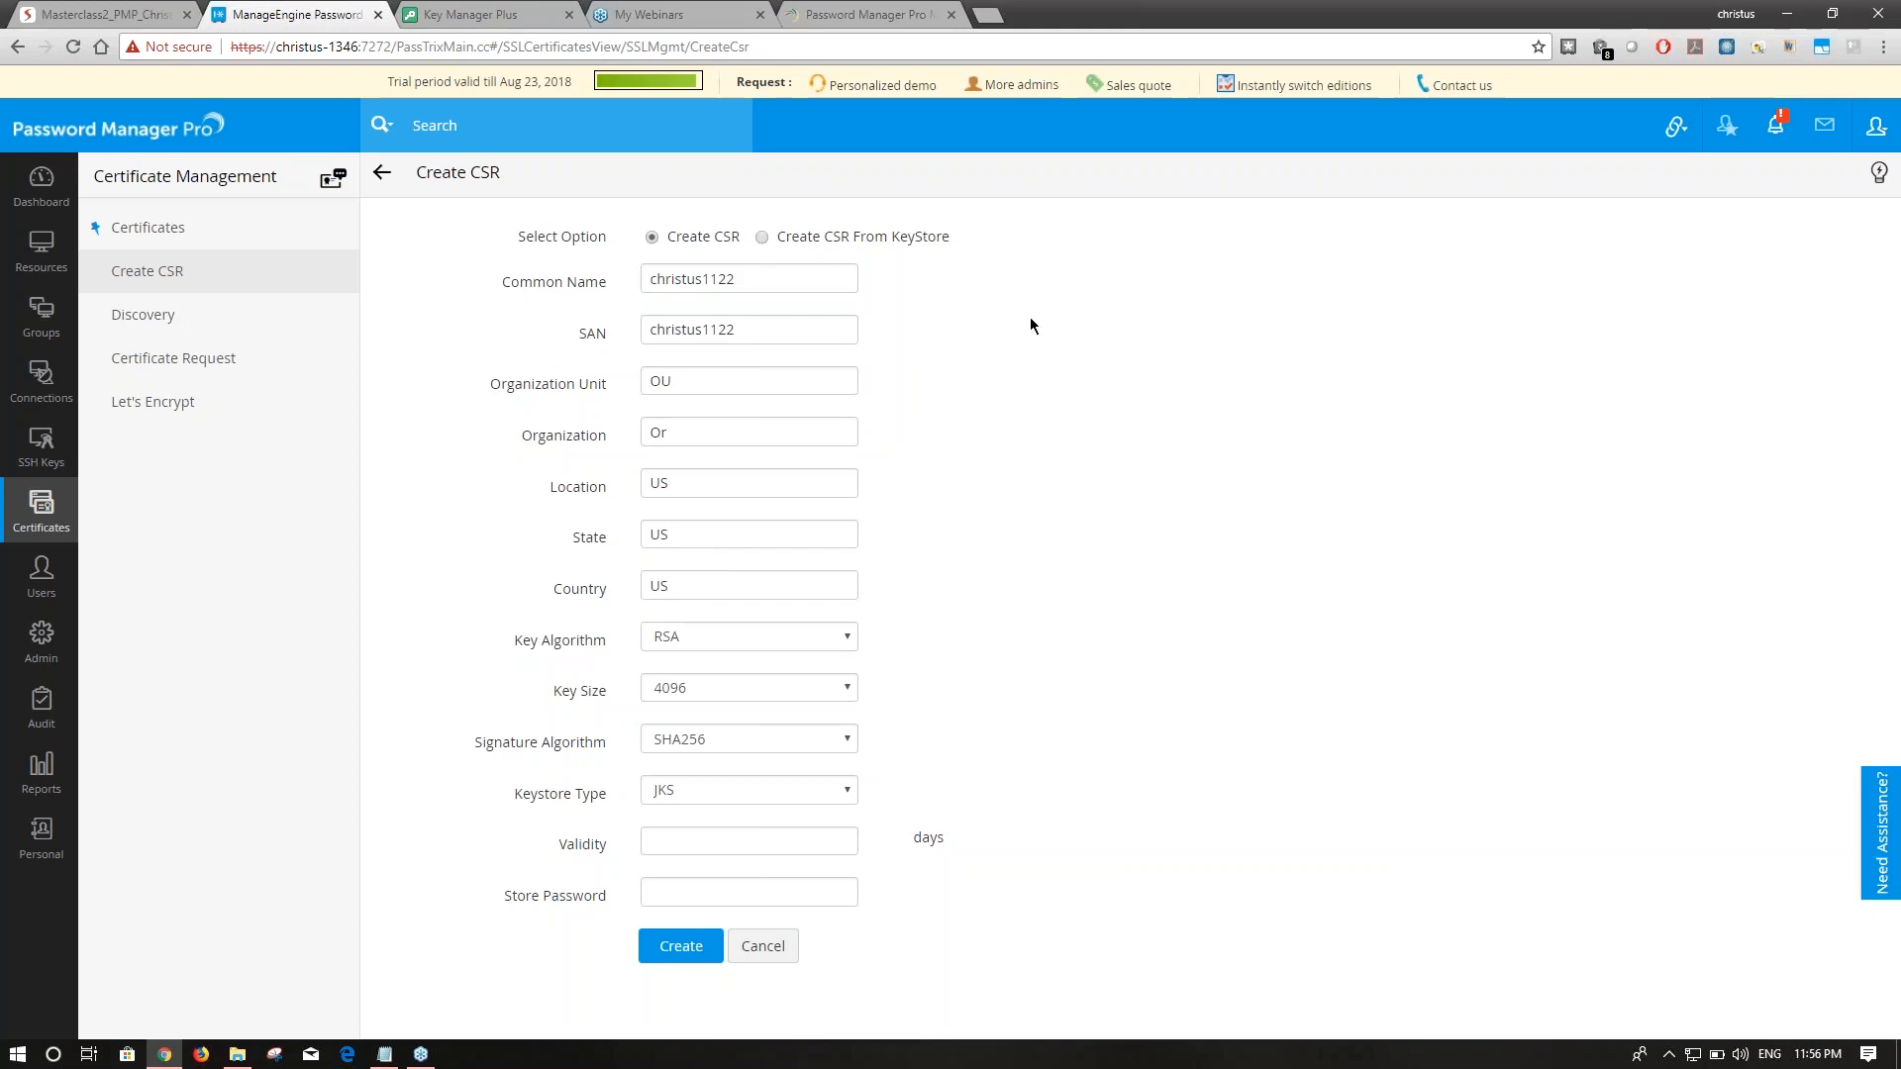
# Set validity to 3650 days, enter the store password, and create the CSR.
pyautogui.click(737, 840)
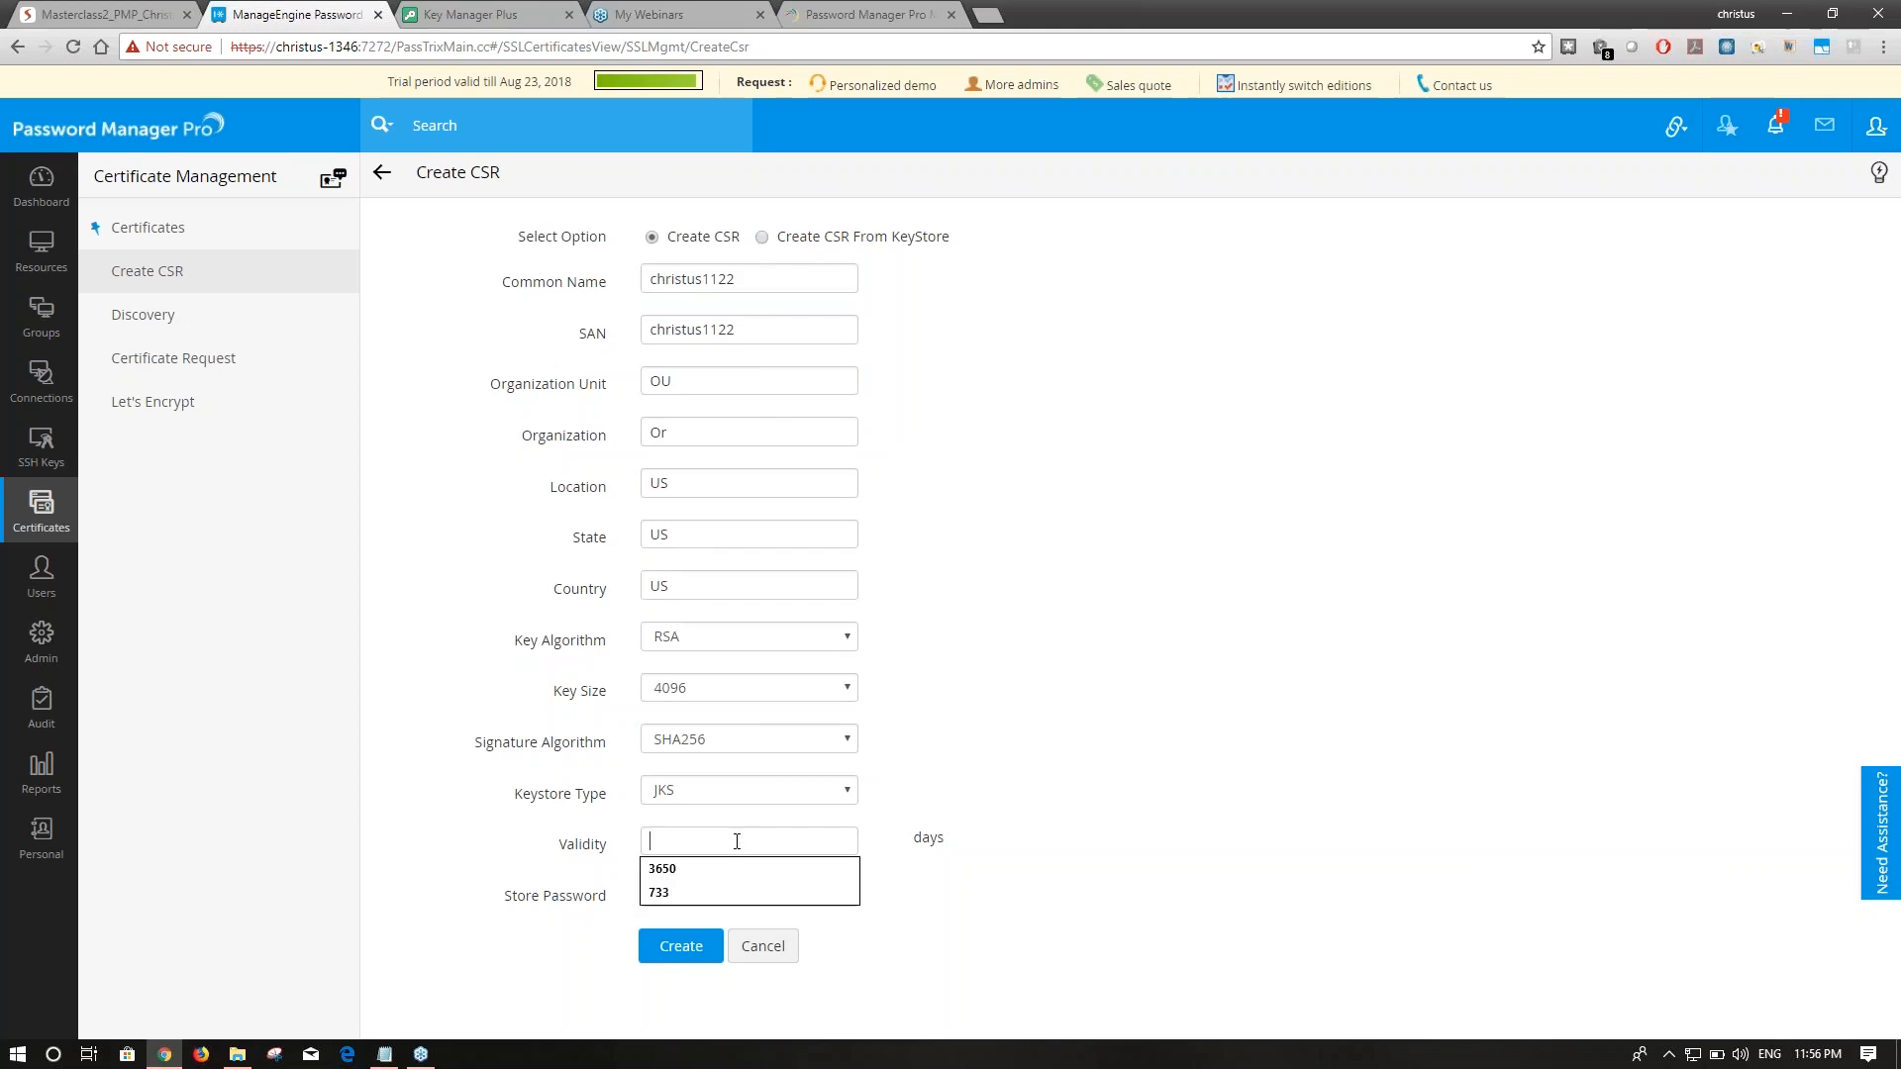
pyautogui.write('3650')
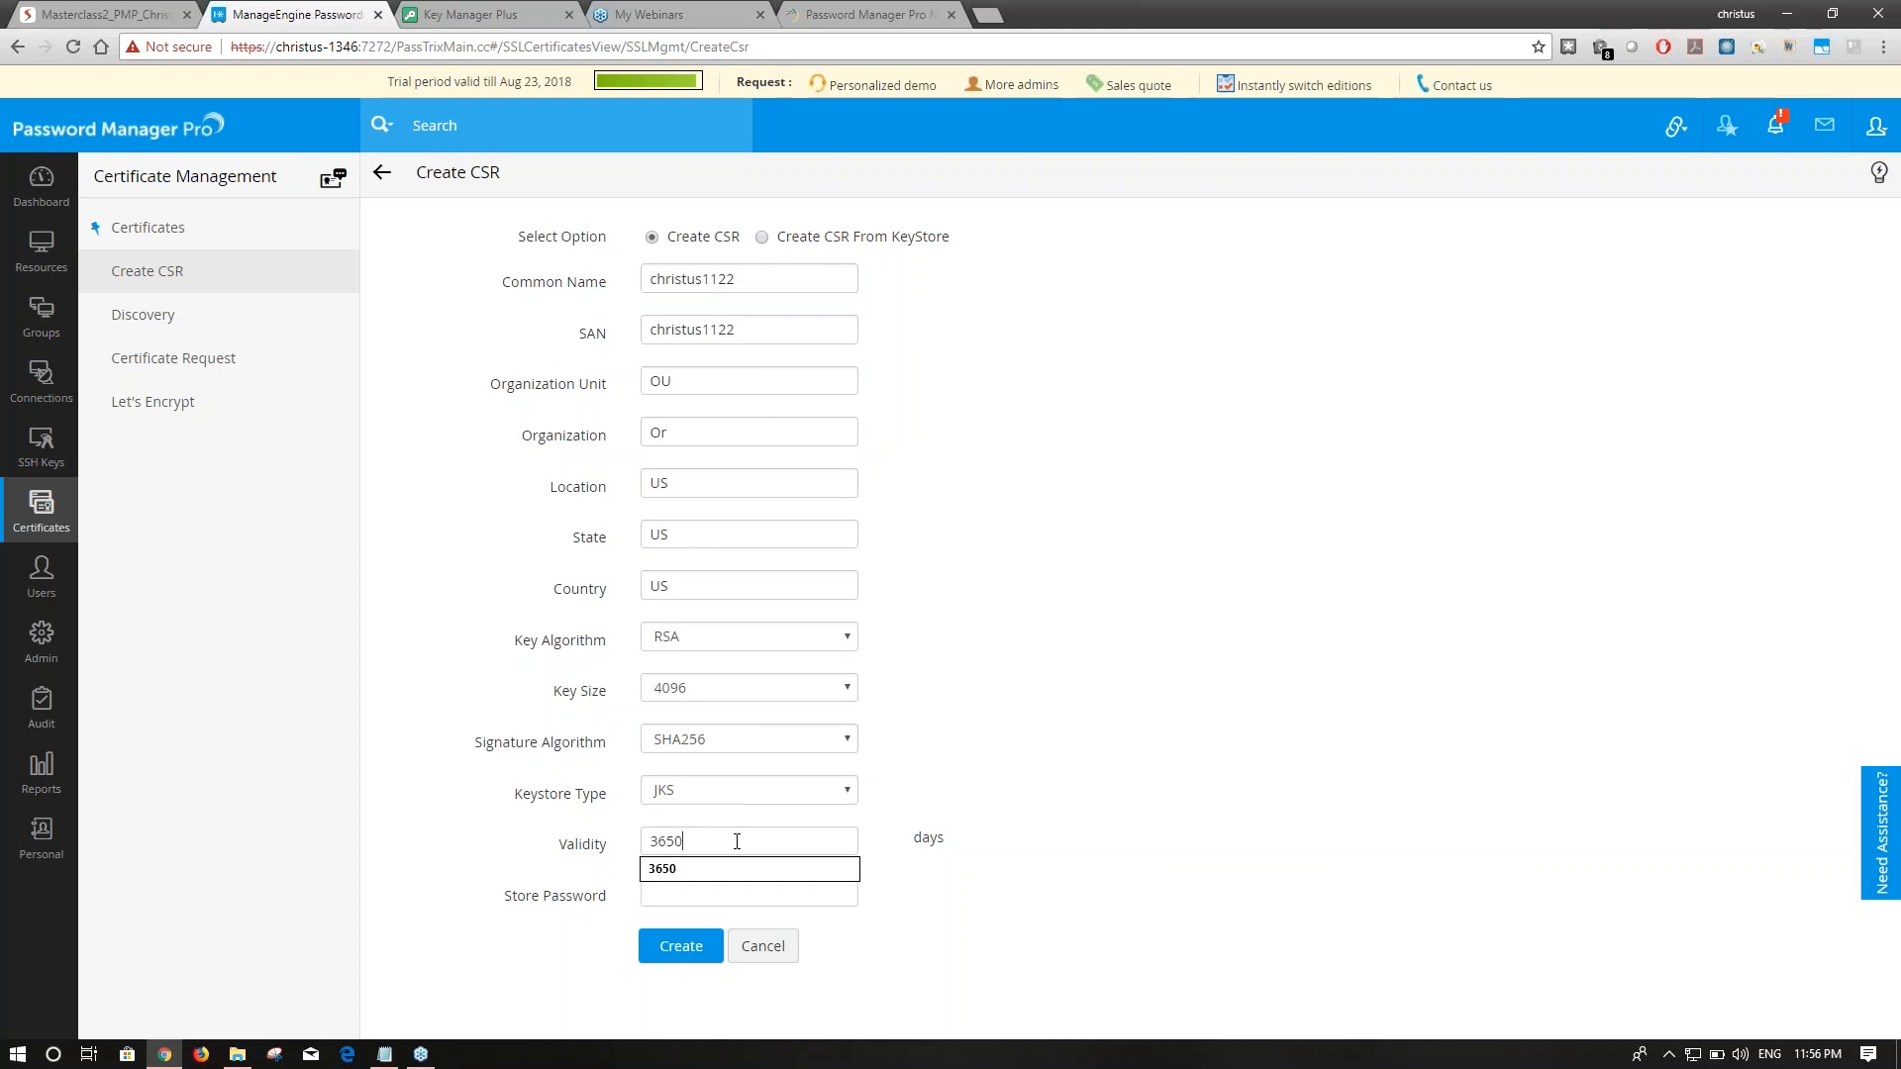
pyautogui.click(1042, 792)
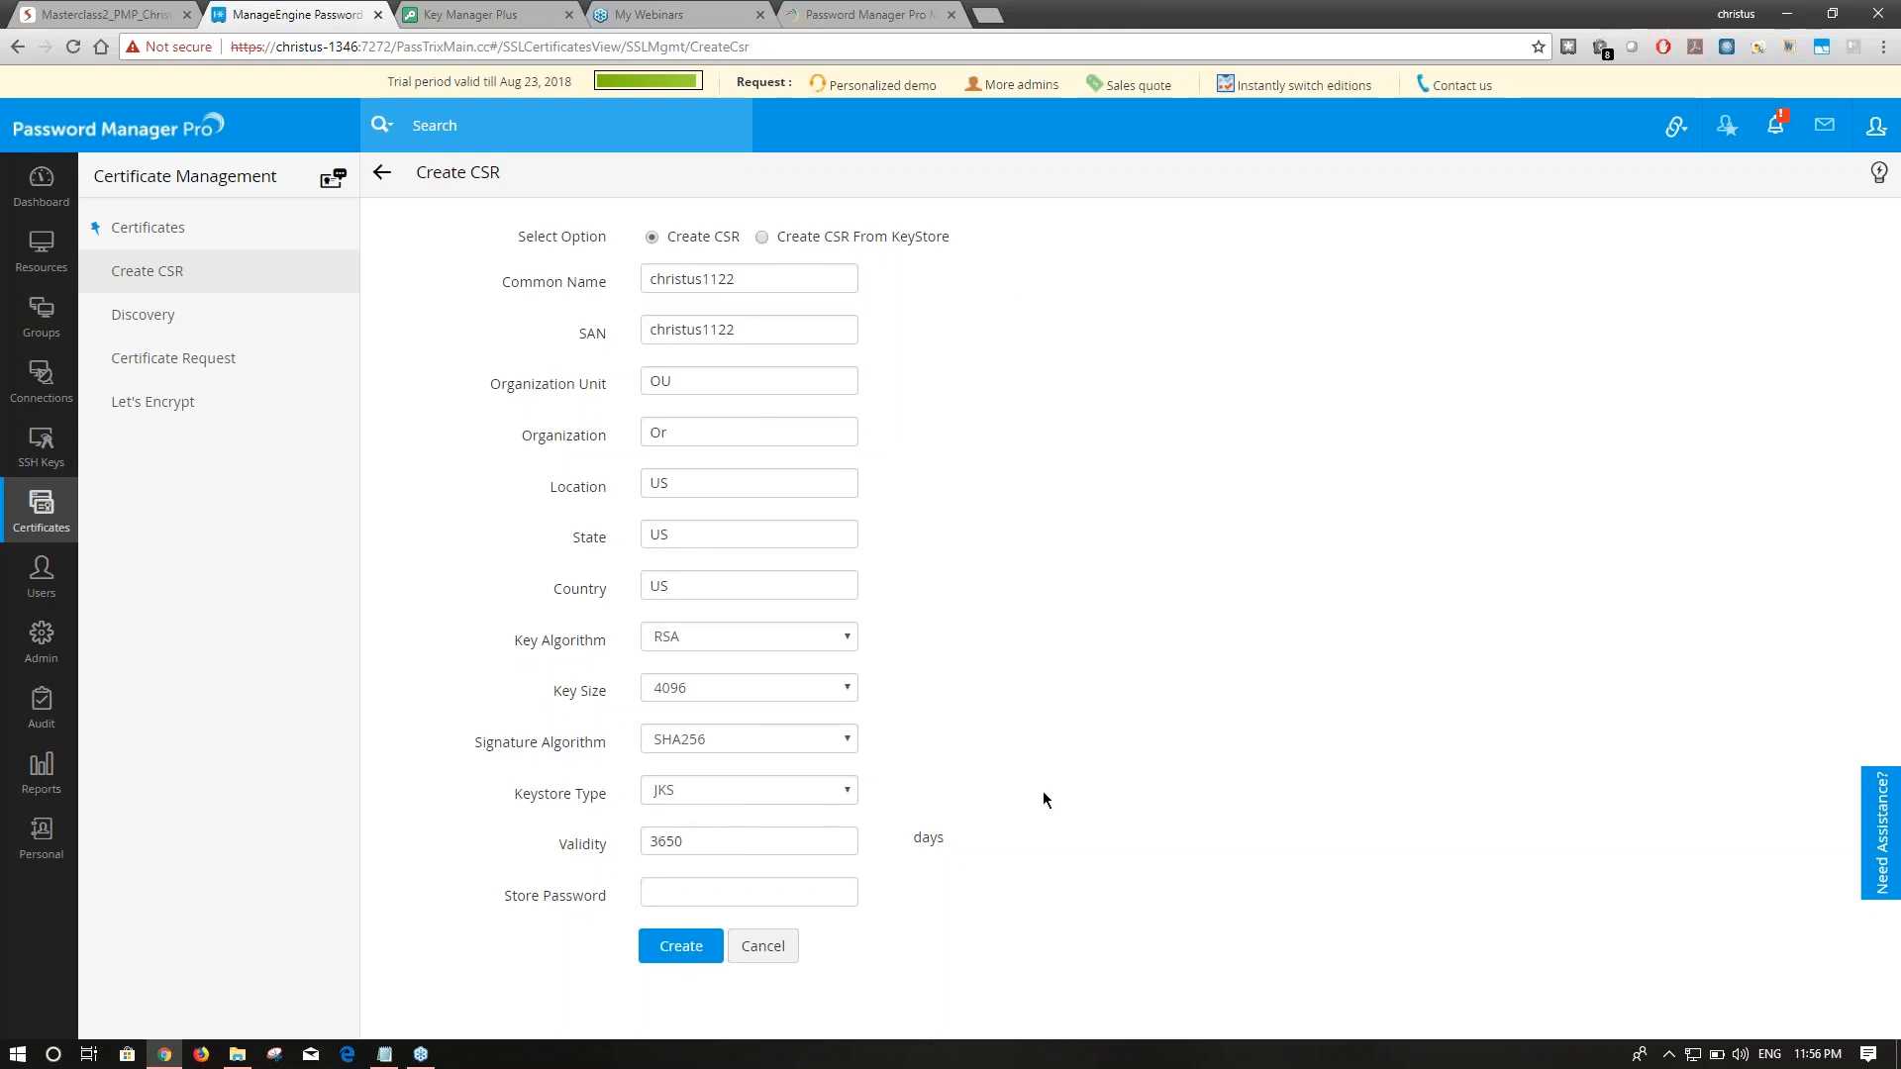
pyautogui.click(747, 897)
pyautogui.write('********')
pyautogui.click(689, 951)
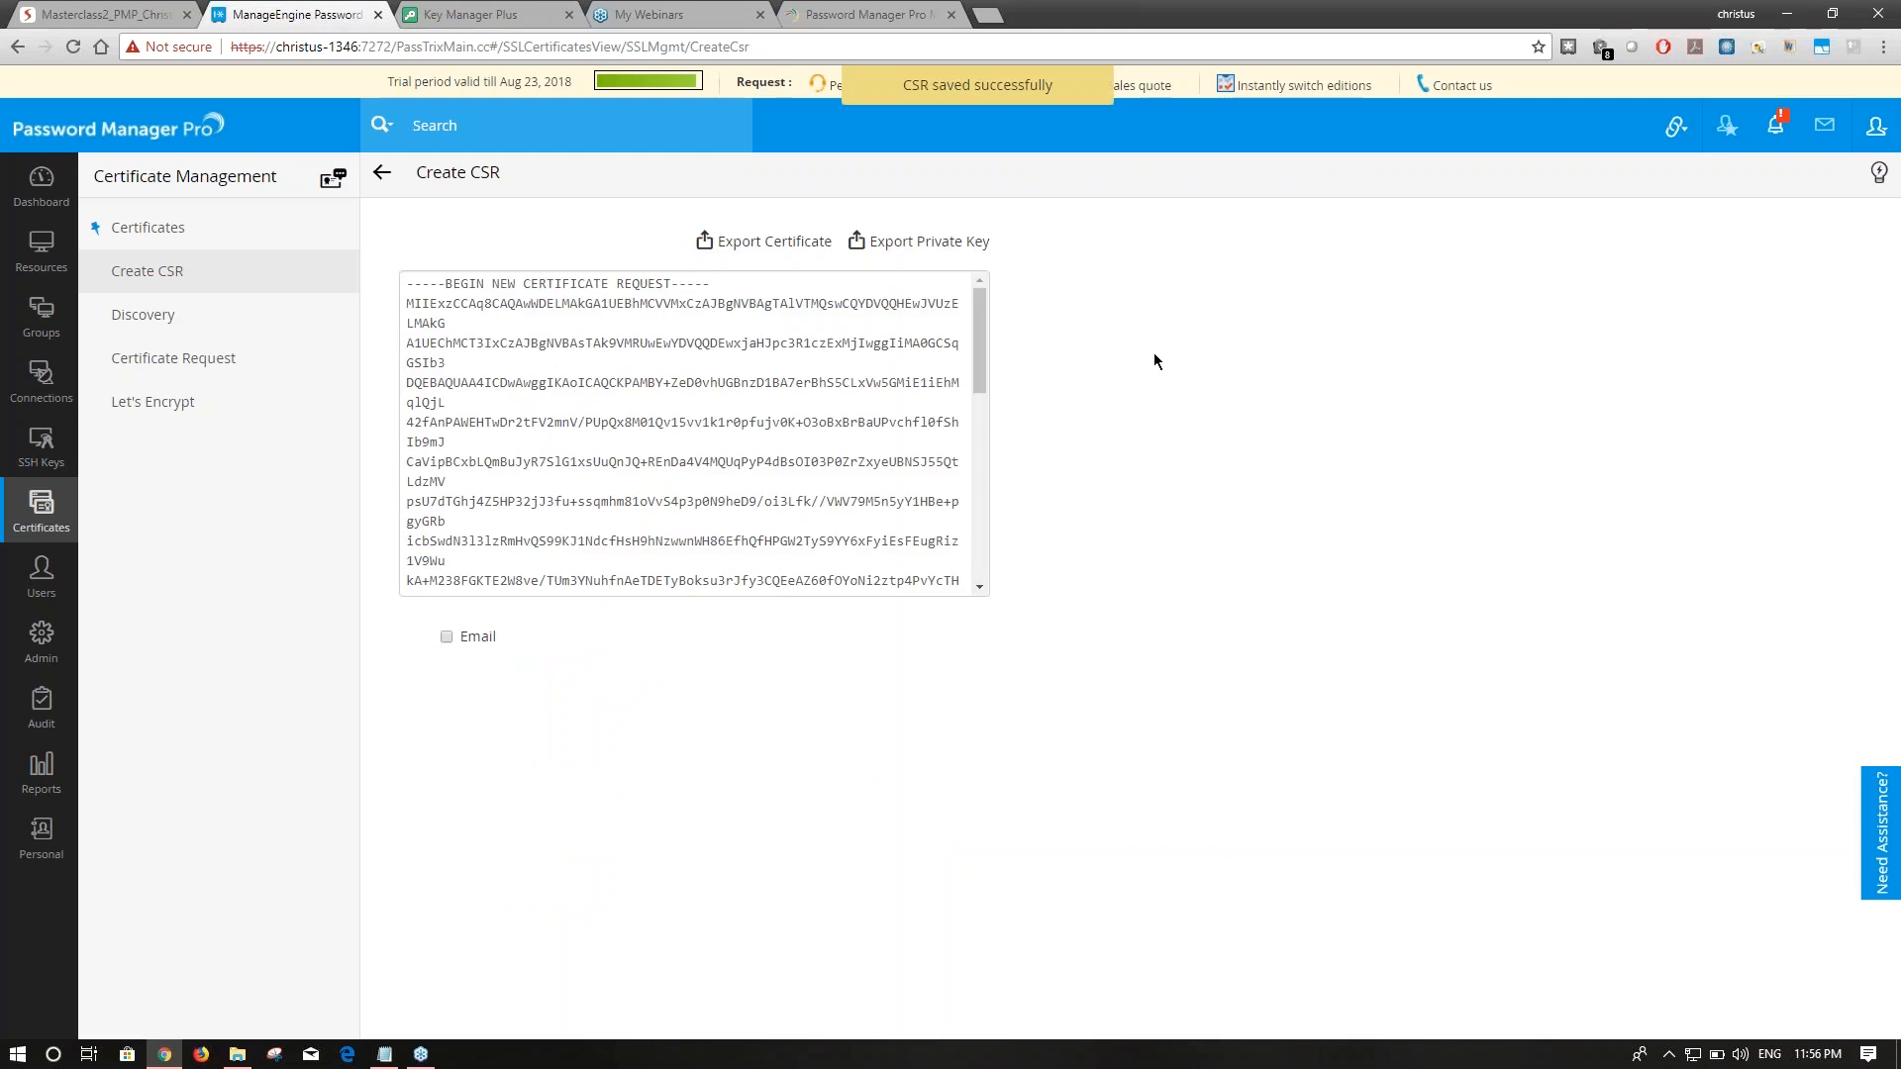
# Select the generated CSR text, enable its Email option, then view the list of created CSRs.
pyautogui.moveTo(405, 284); pyautogui.dragTo(787, 734)
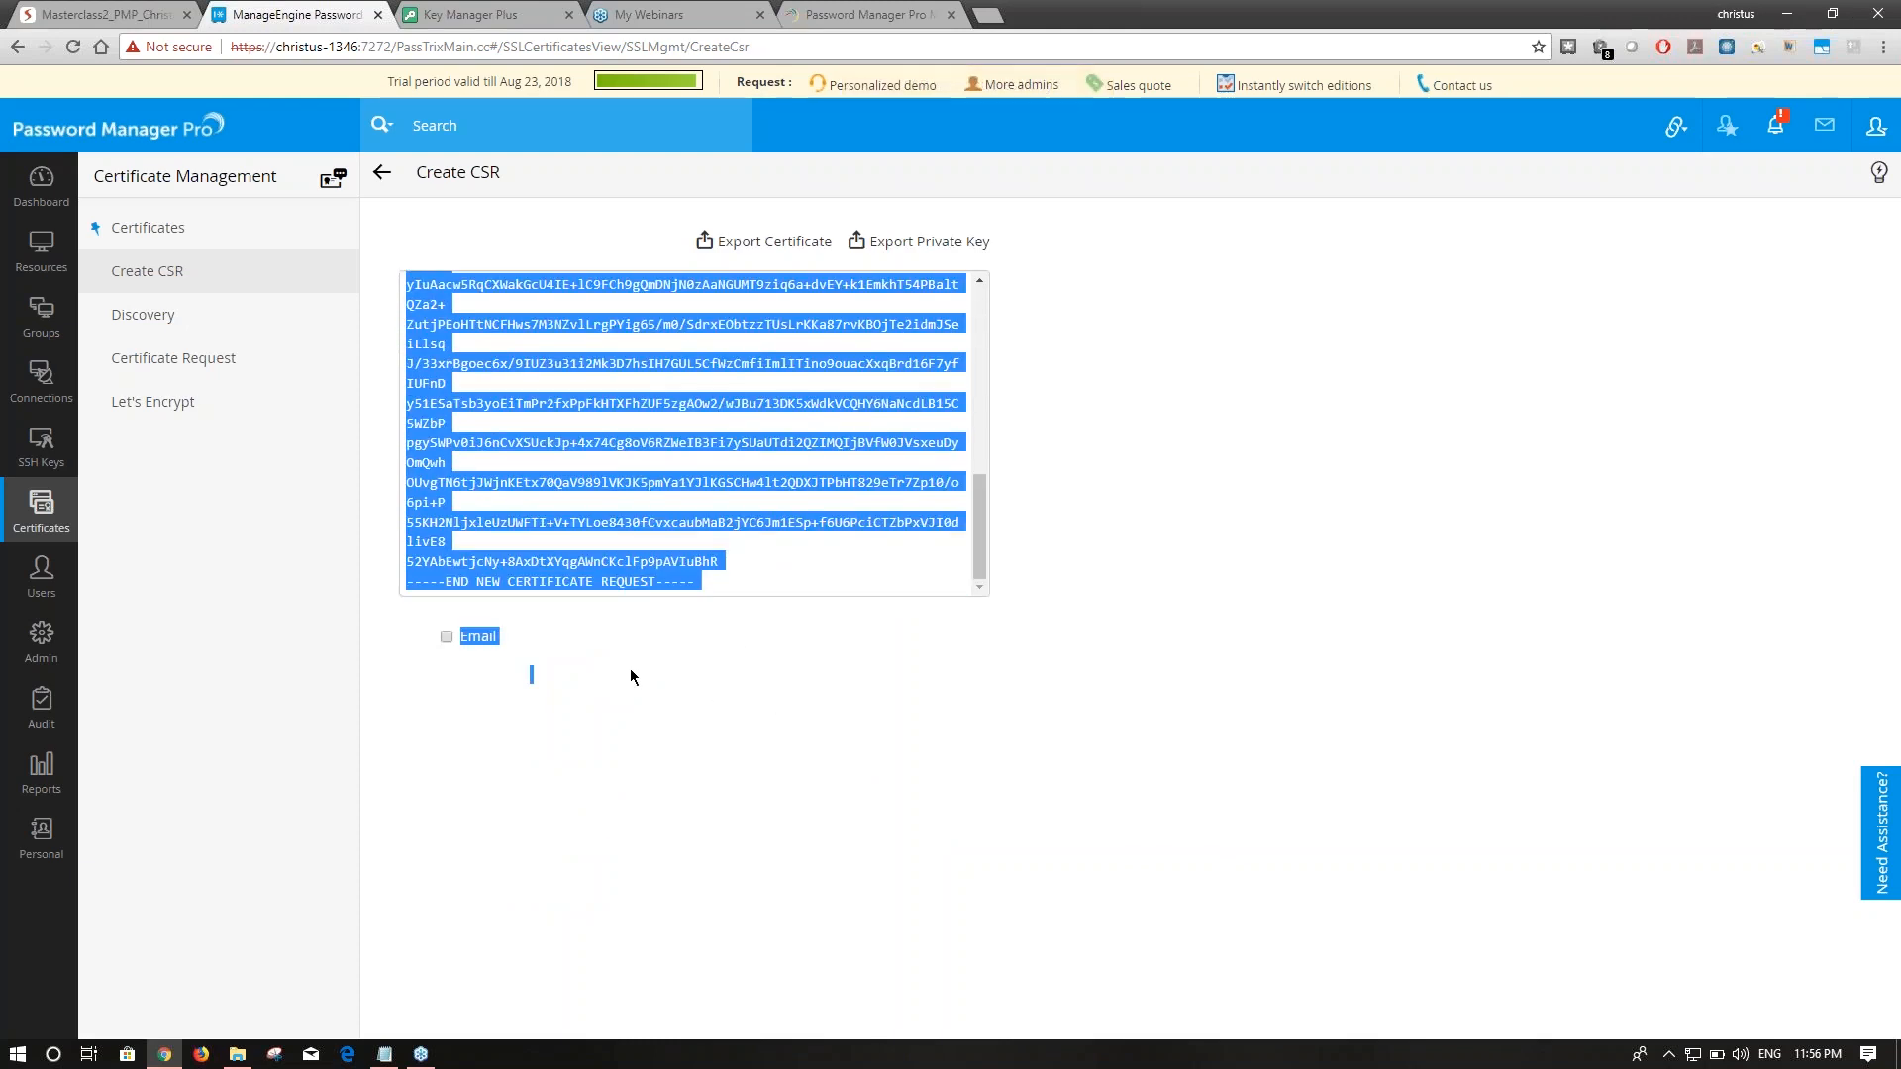
pyautogui.click(447, 637)
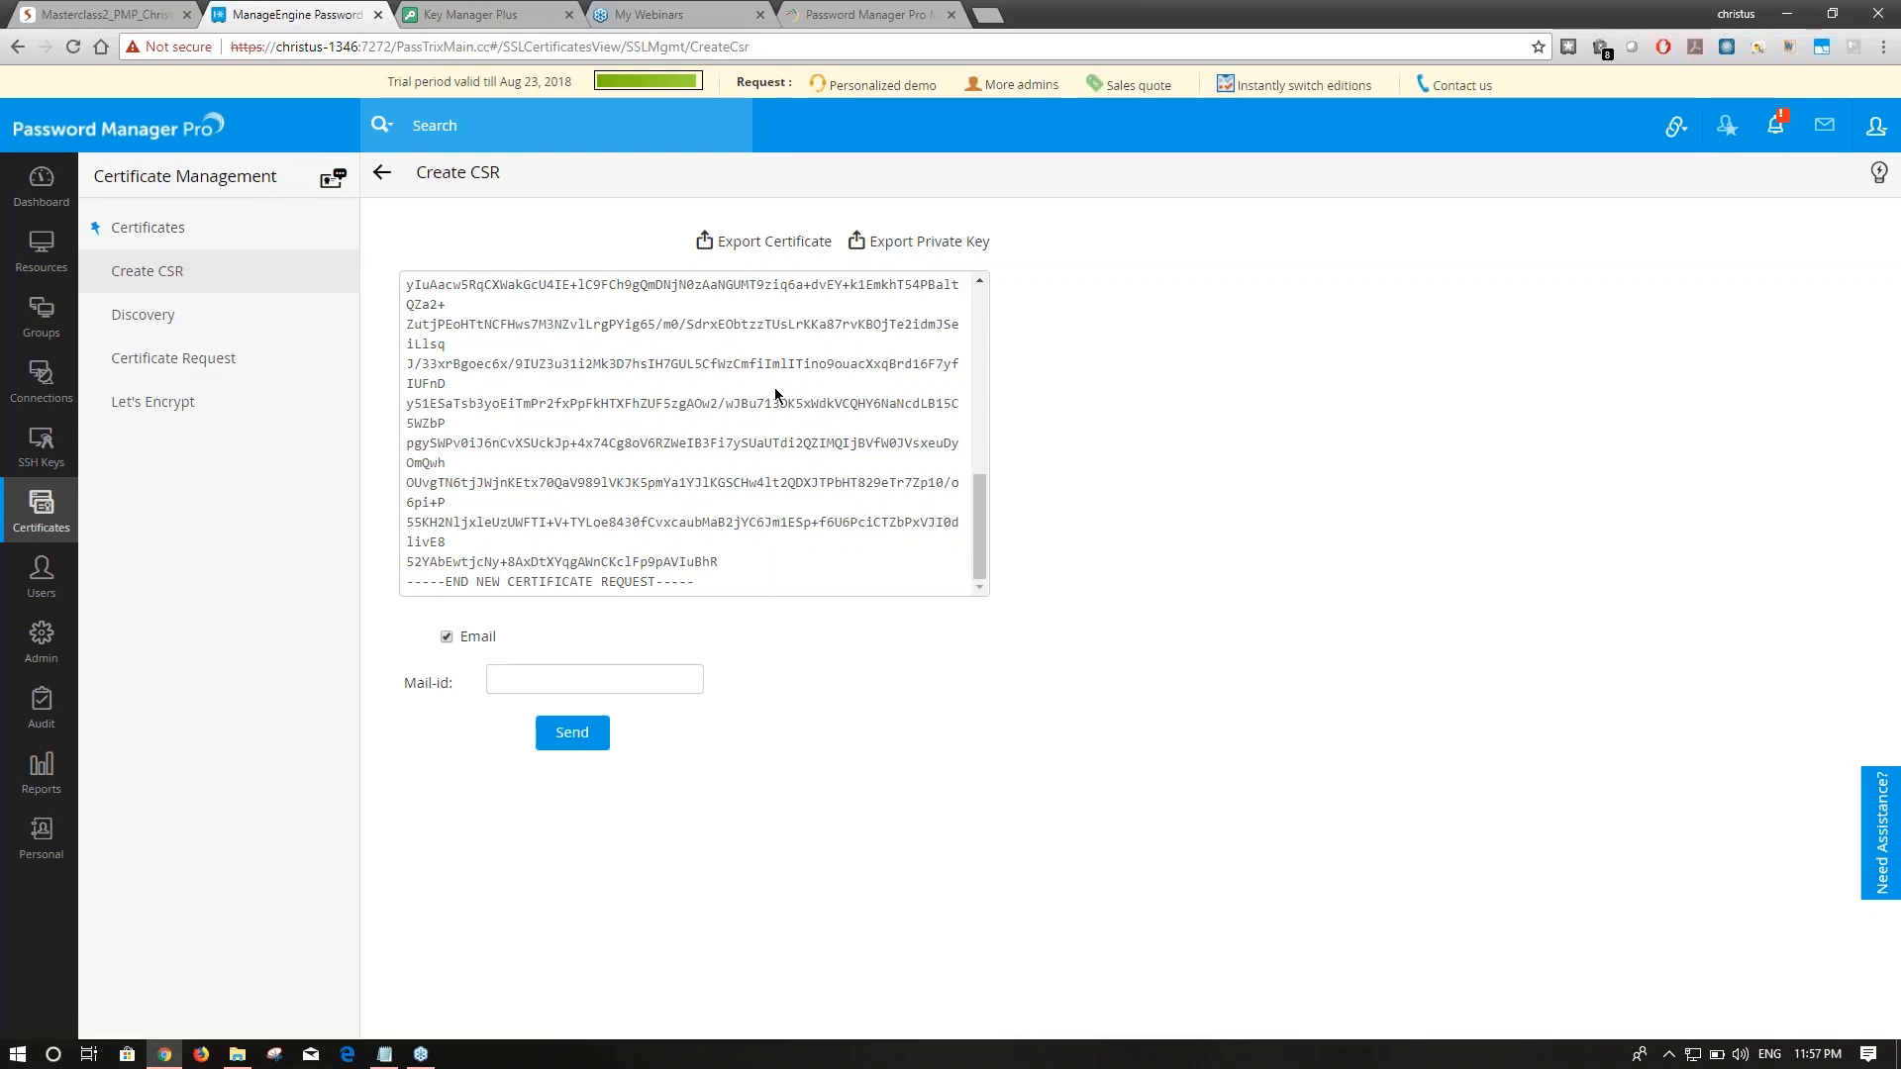
pyautogui.click(180, 273)
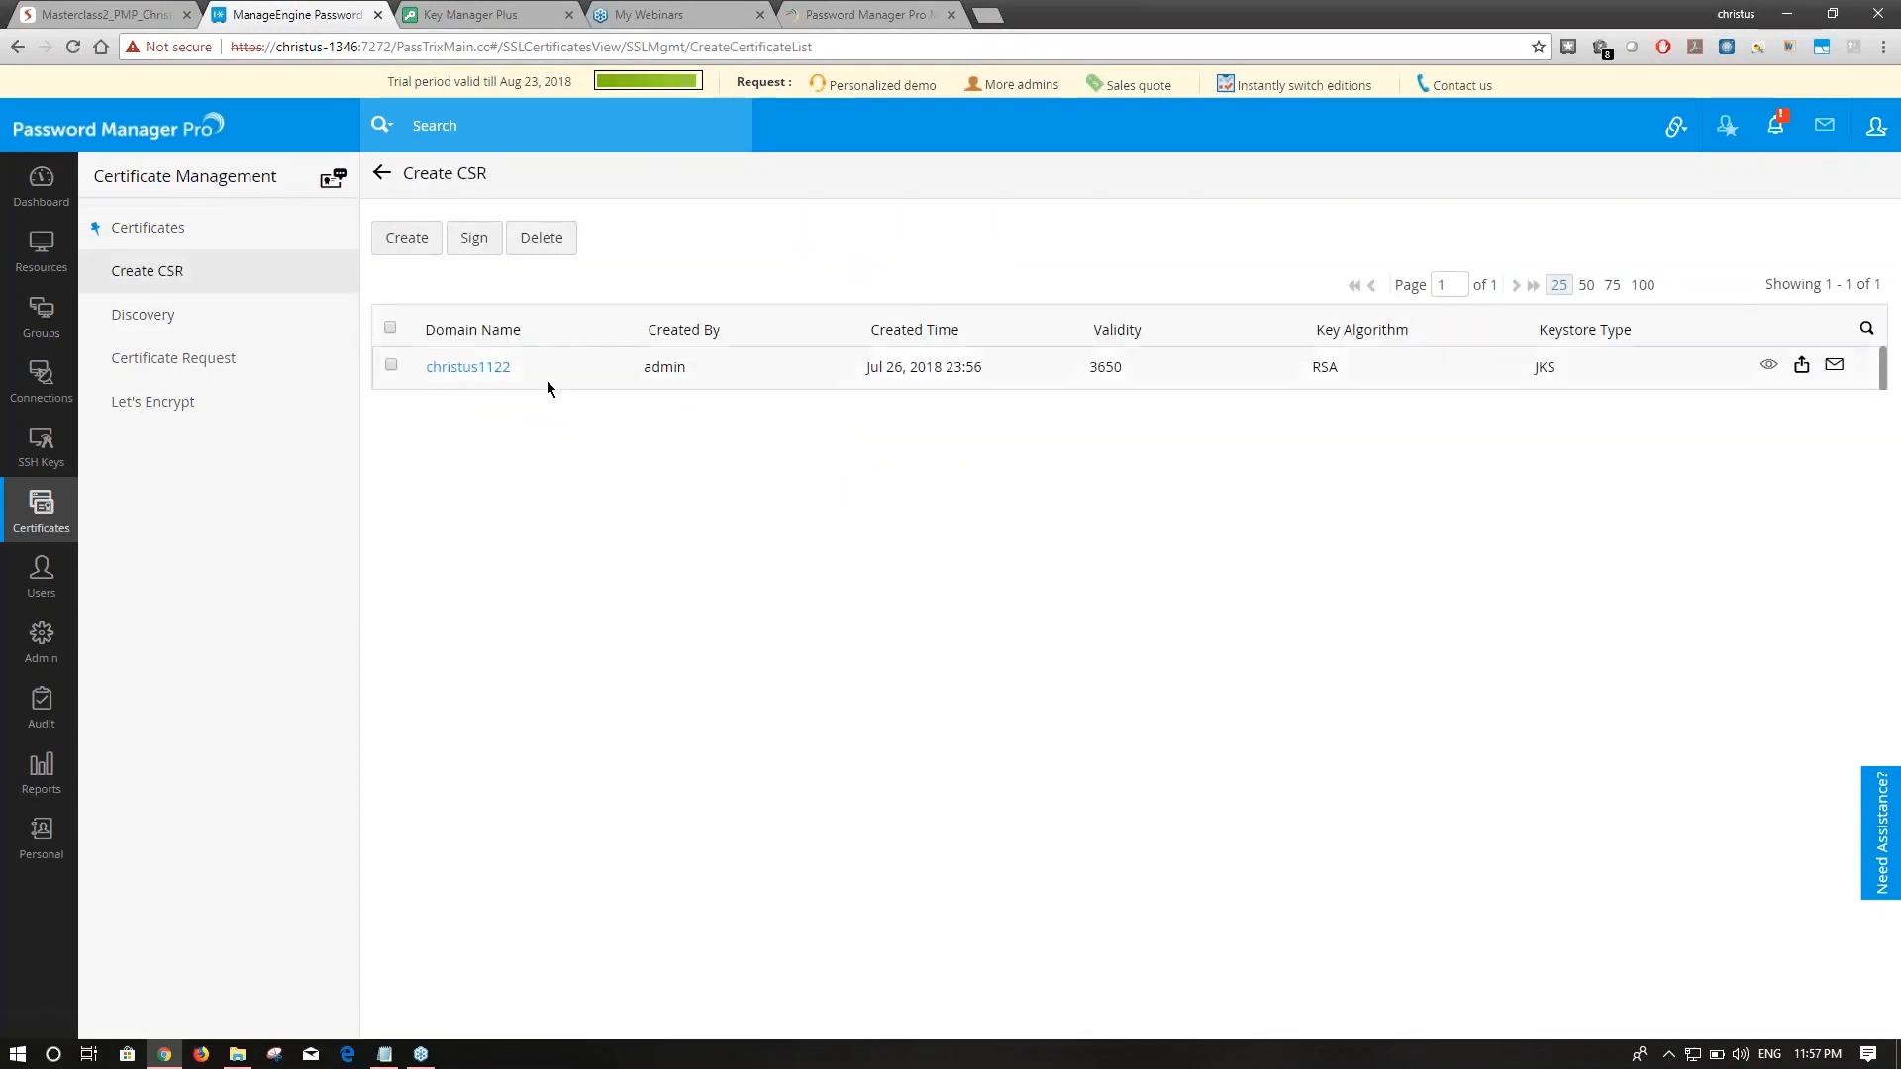
# Browse the Certificates list and Add Certificate page, then tick the testingtesting.com certificate.
pyautogui.click(188, 233)
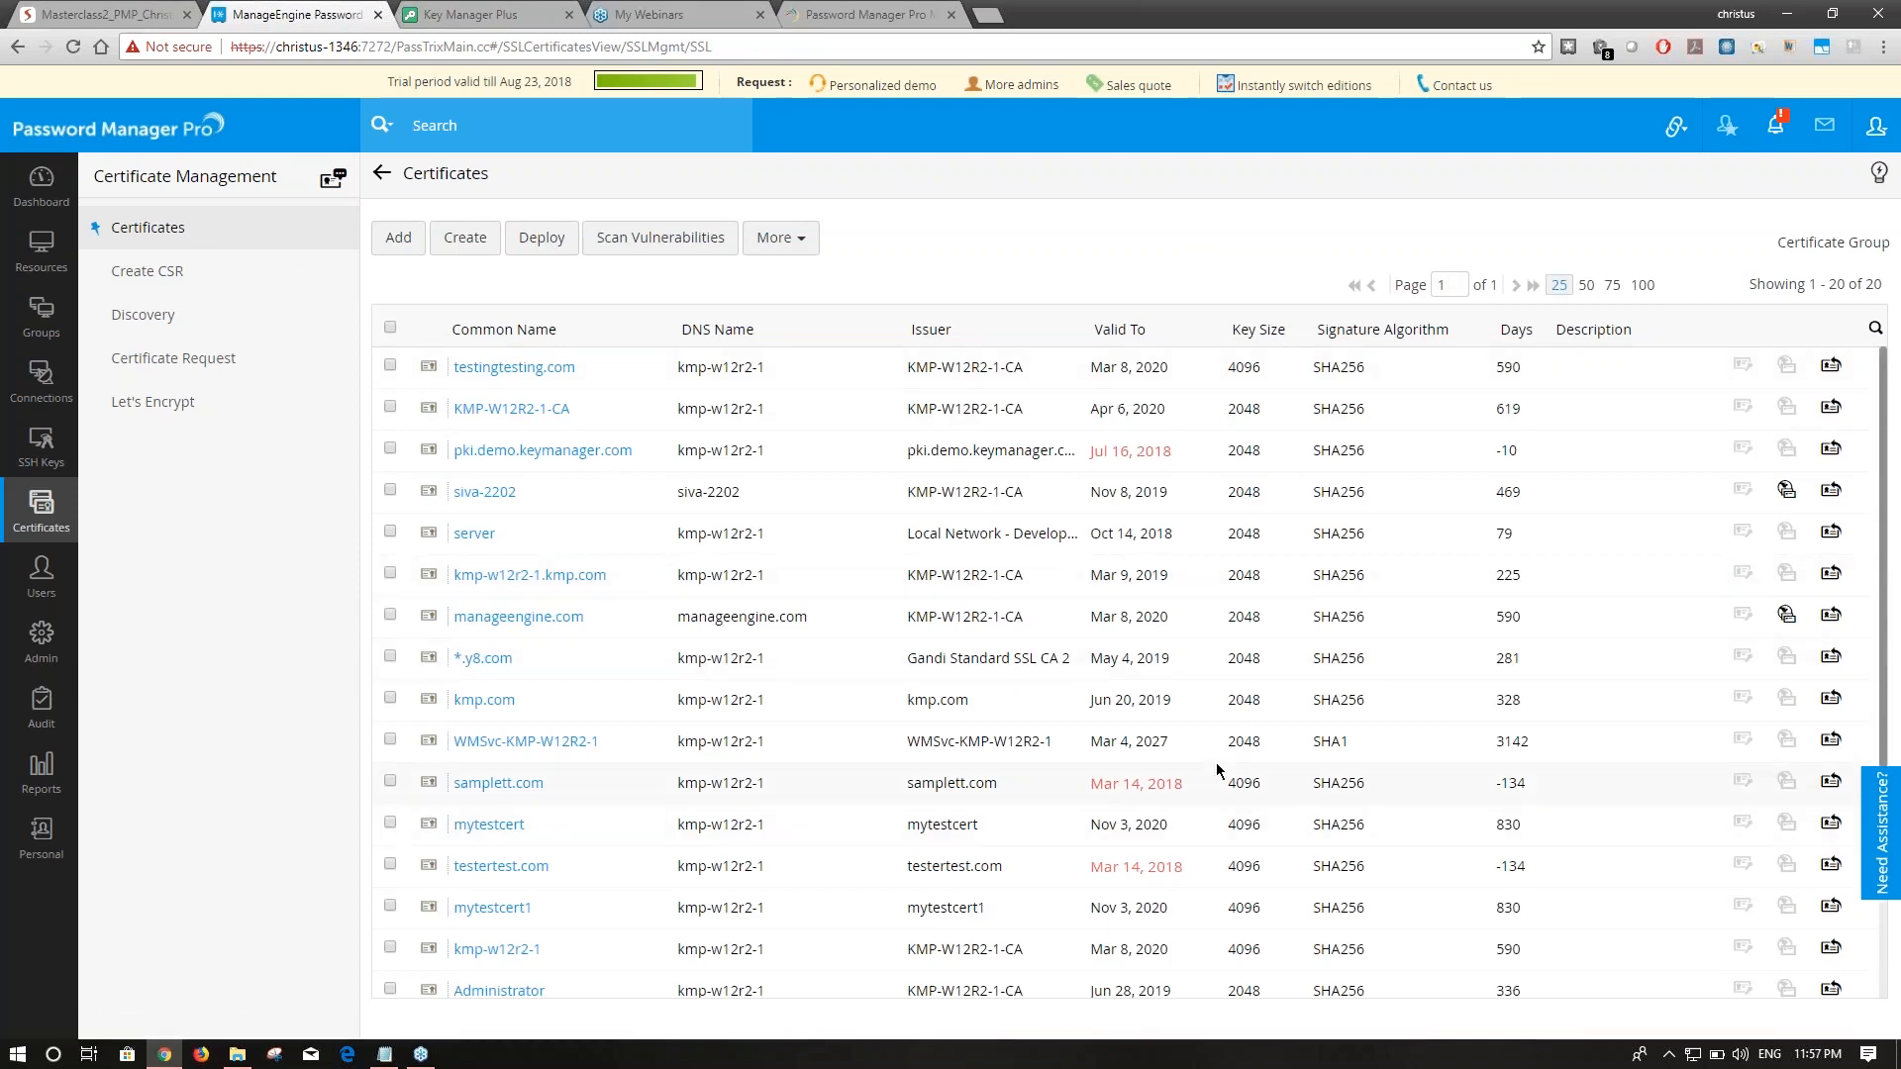
pyautogui.scroll(-2, 1219, 778)
pyautogui.scroll(2, 1219, 778)
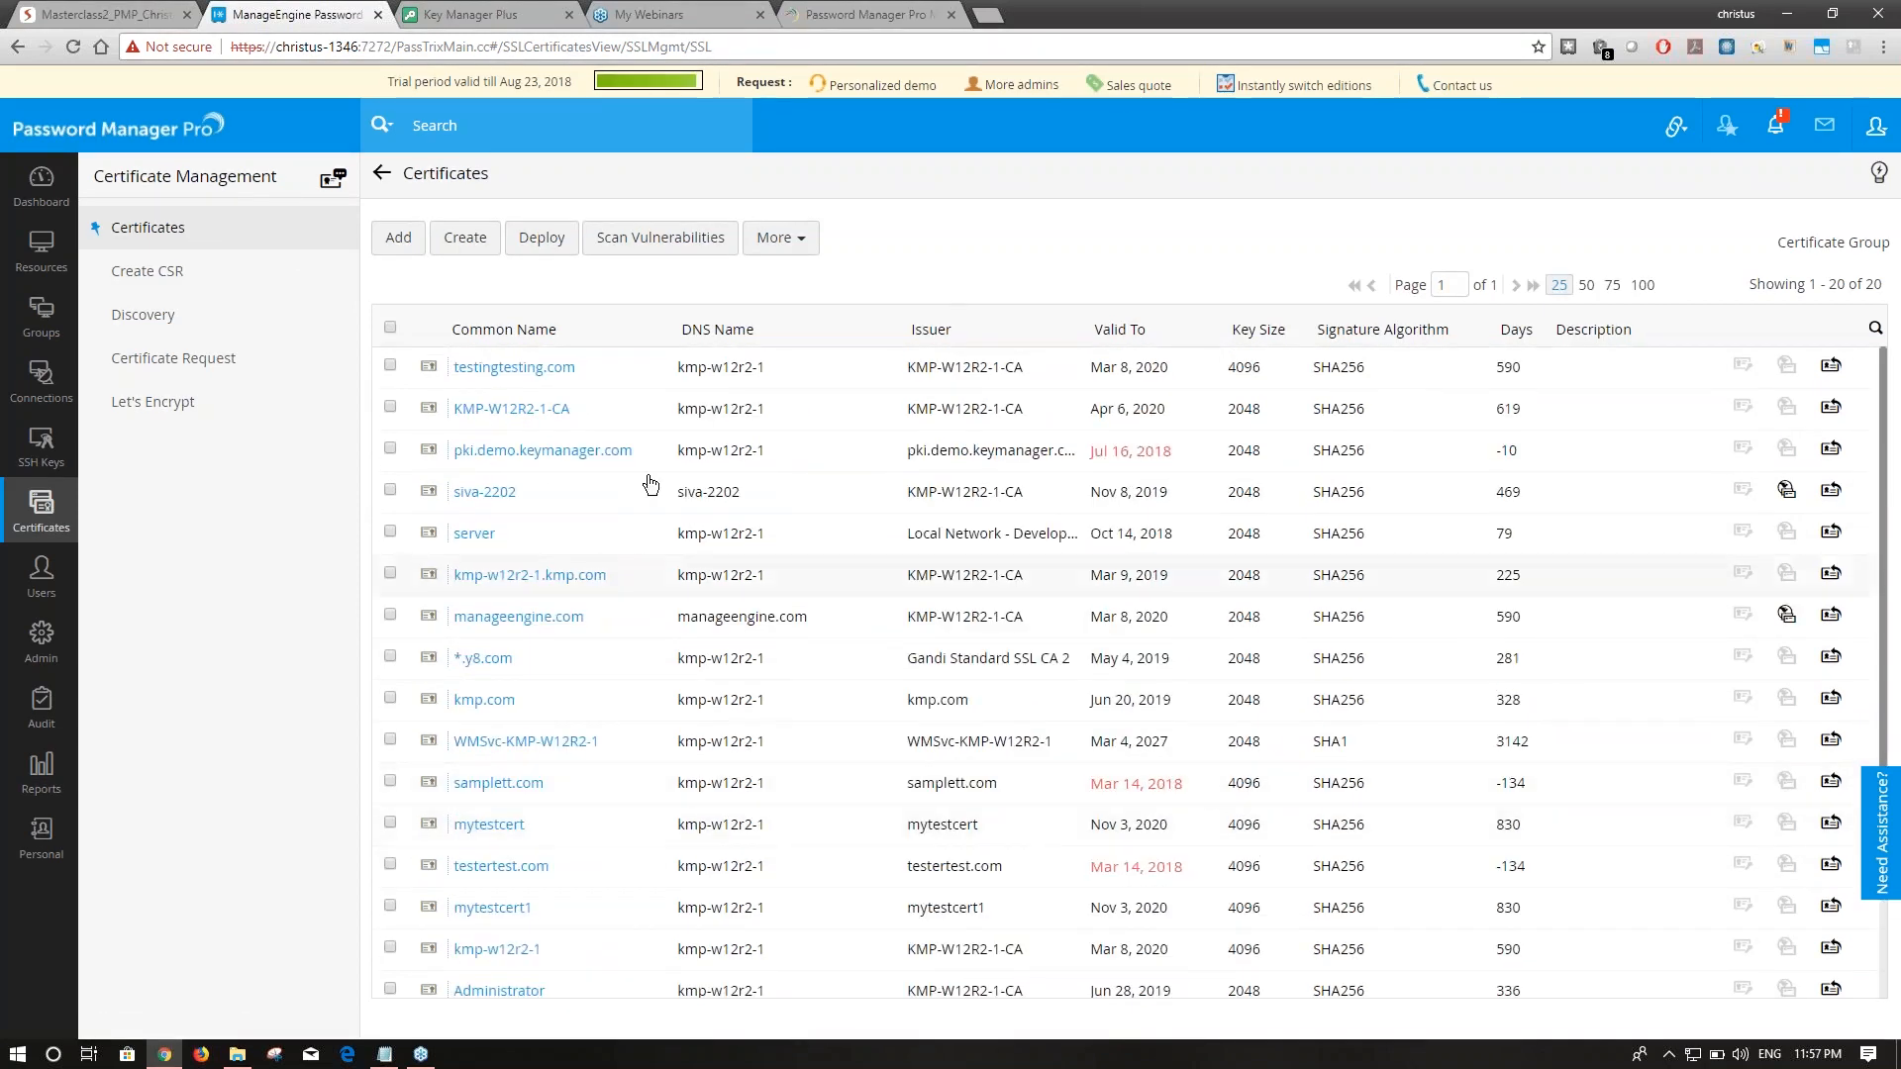
pyautogui.click(397, 254)
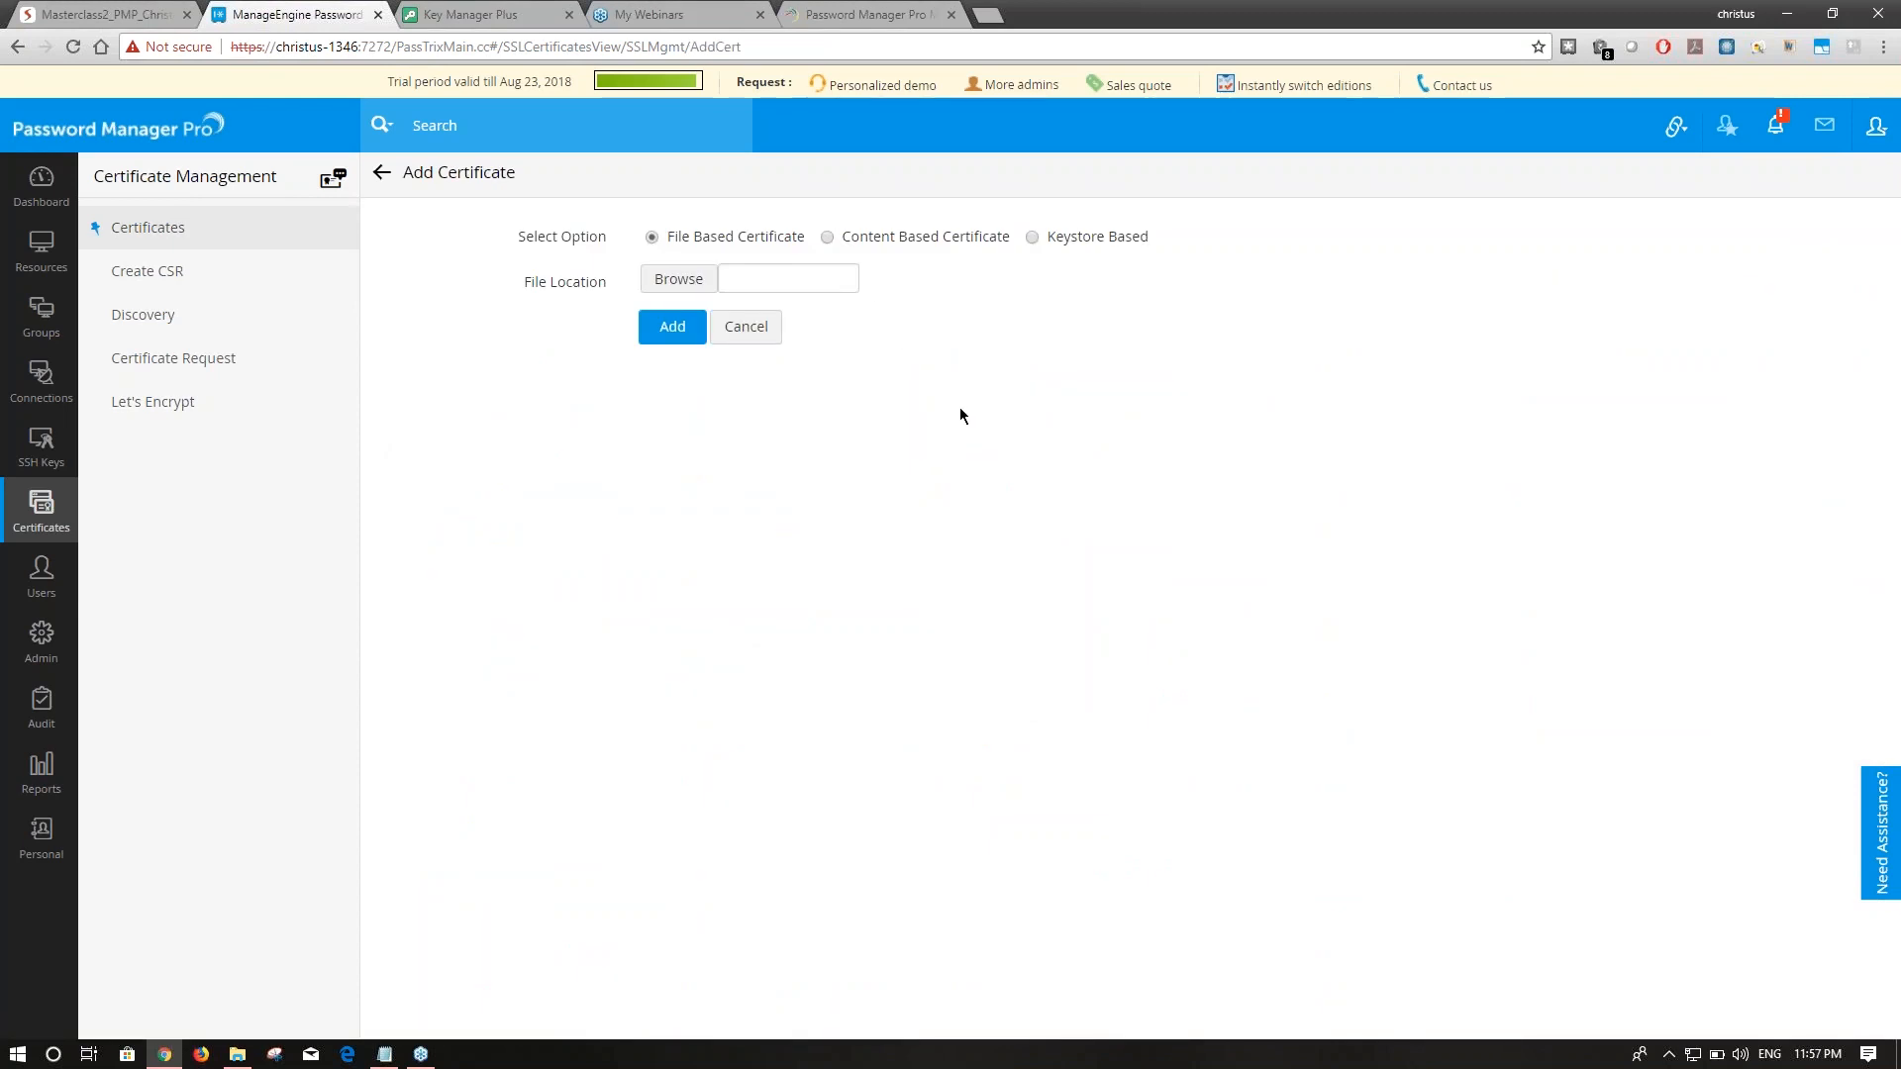
pyautogui.click(139, 269)
pyautogui.click(188, 232)
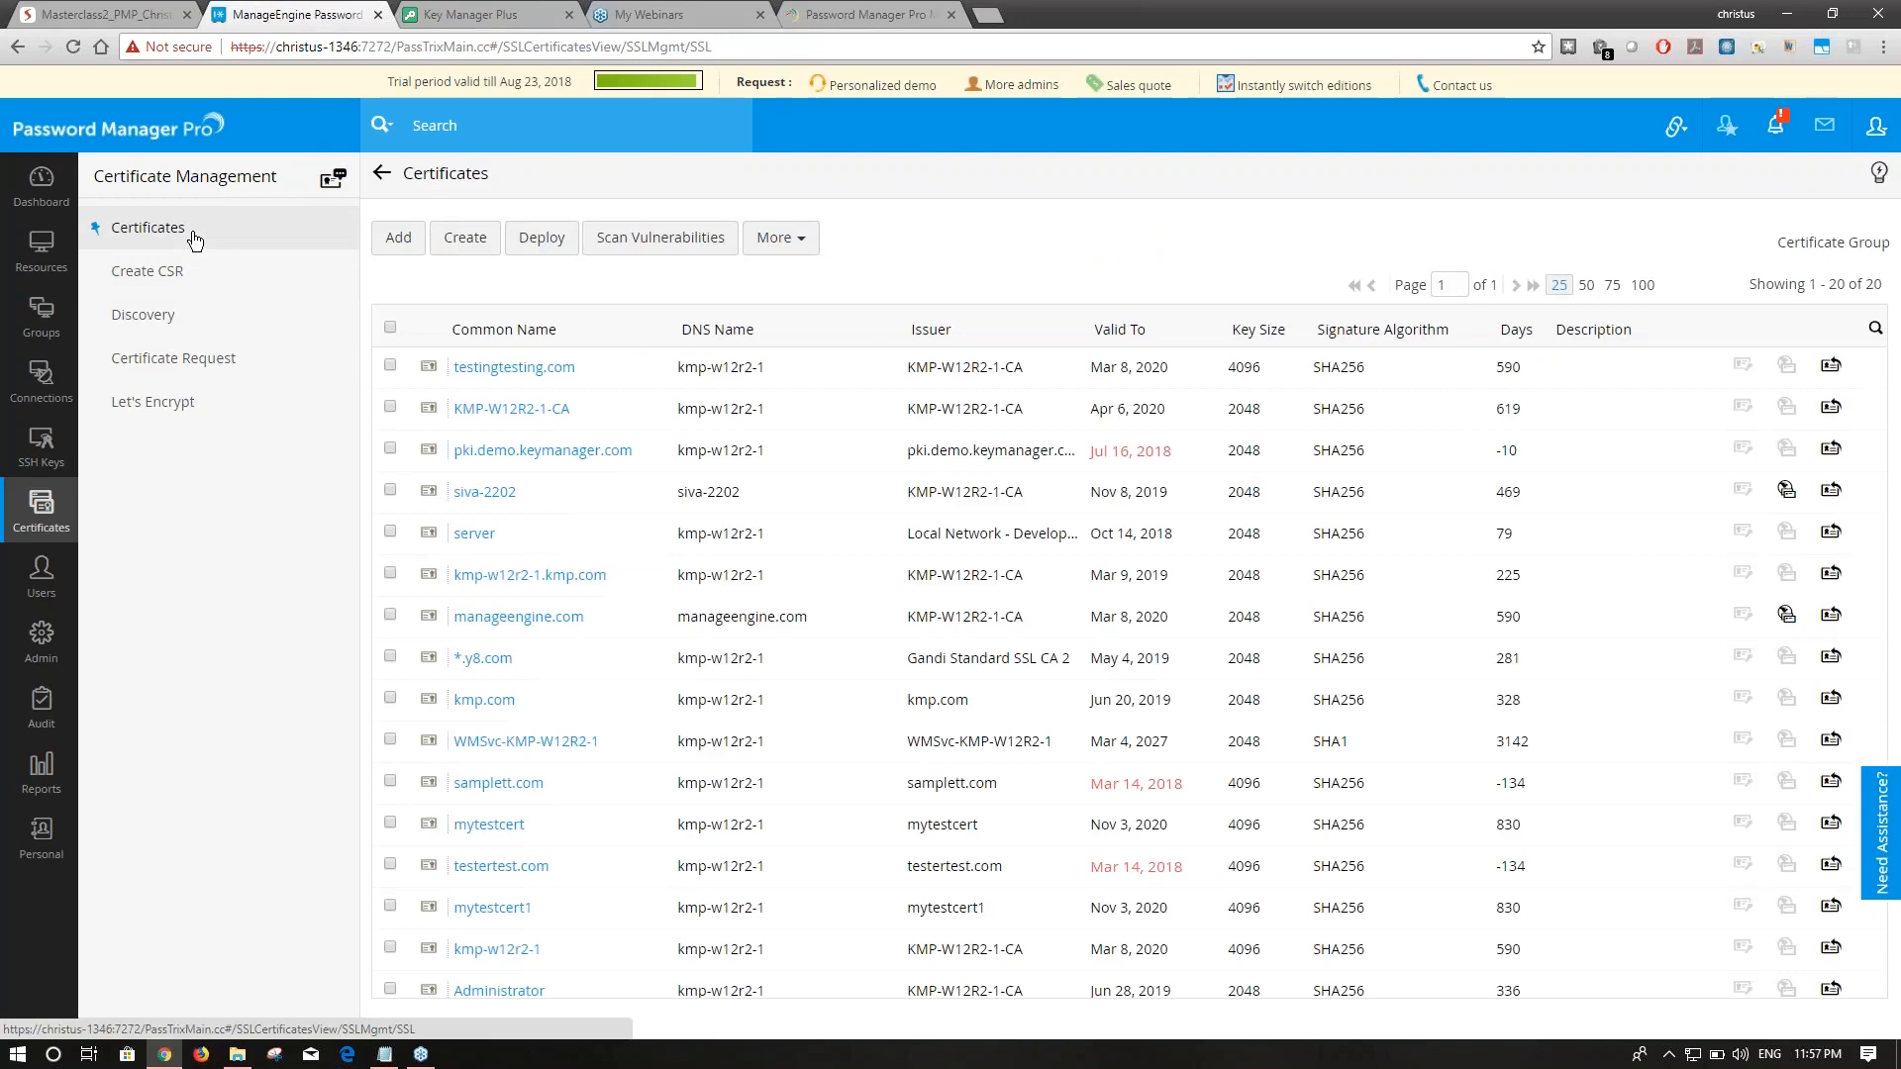
pyautogui.click(391, 365)
pyautogui.click(542, 238)
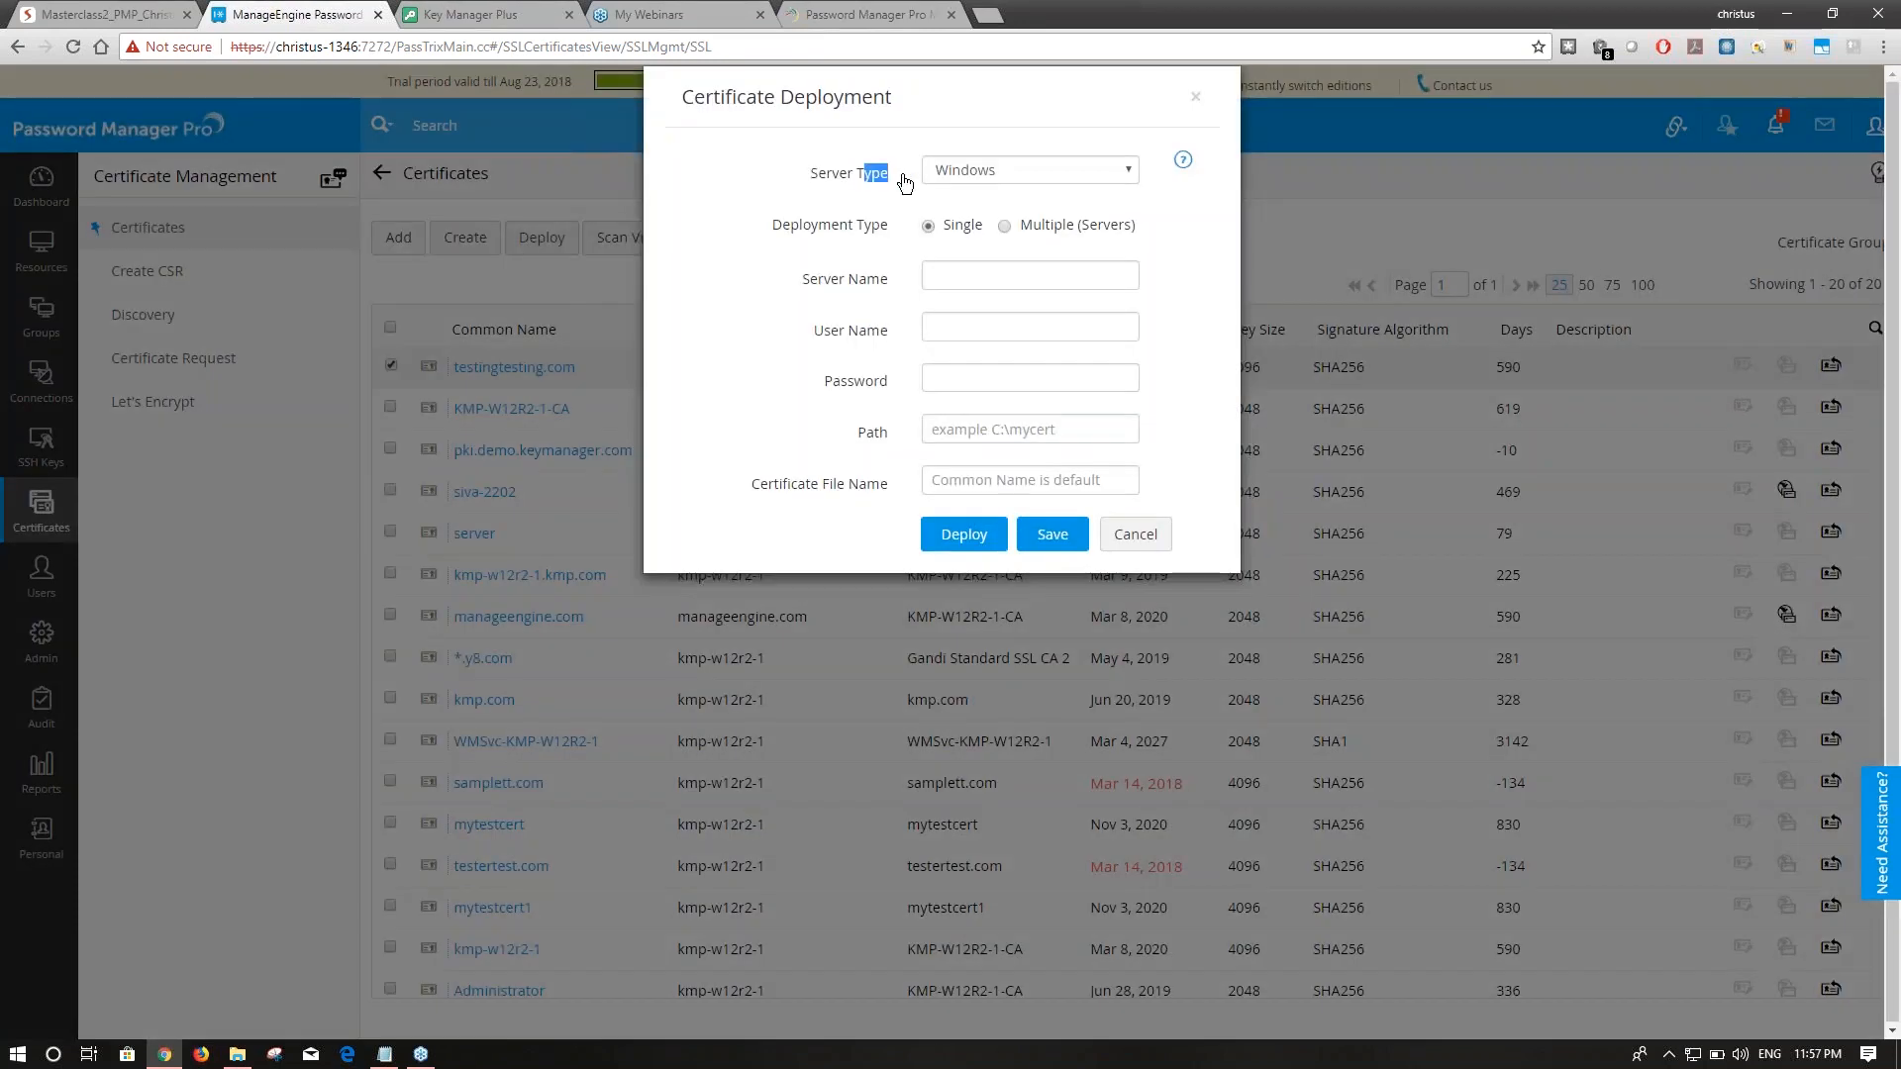
pyautogui.click(1046, 178)
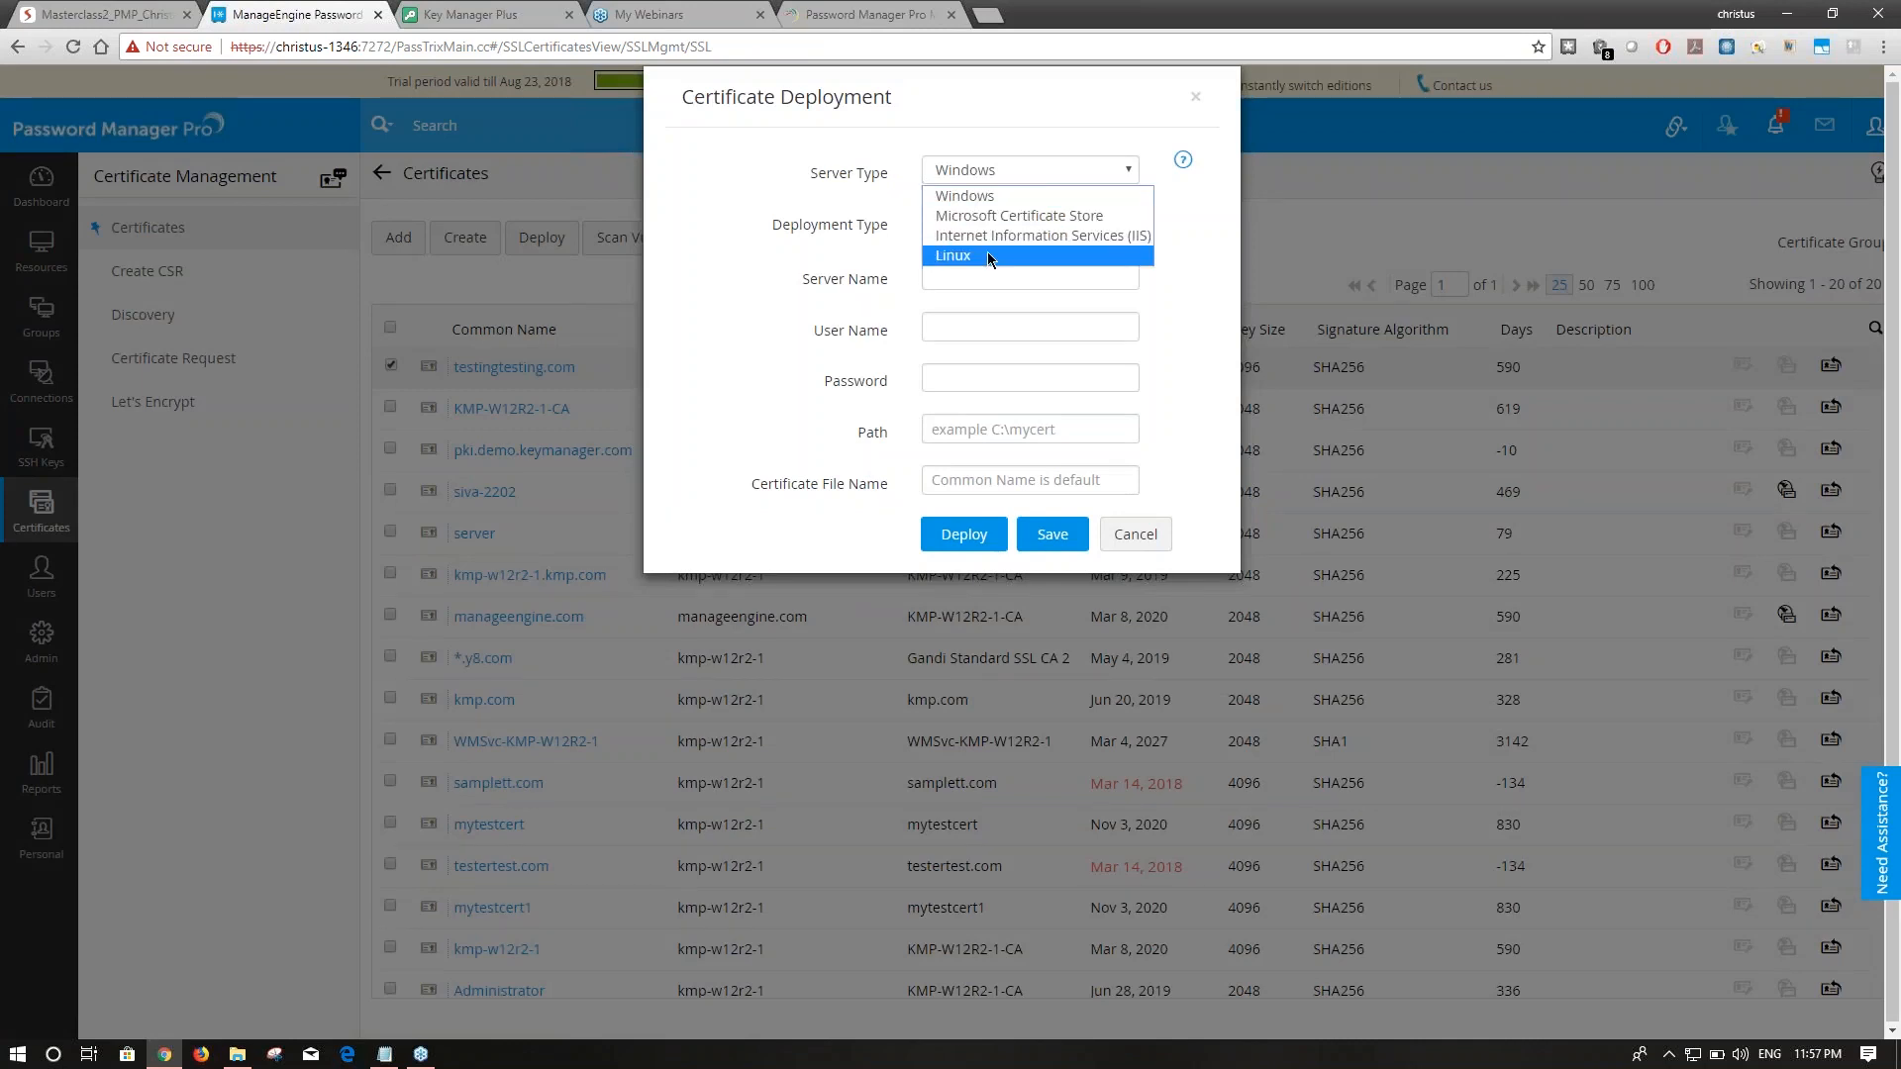
pyautogui.click(960, 237)
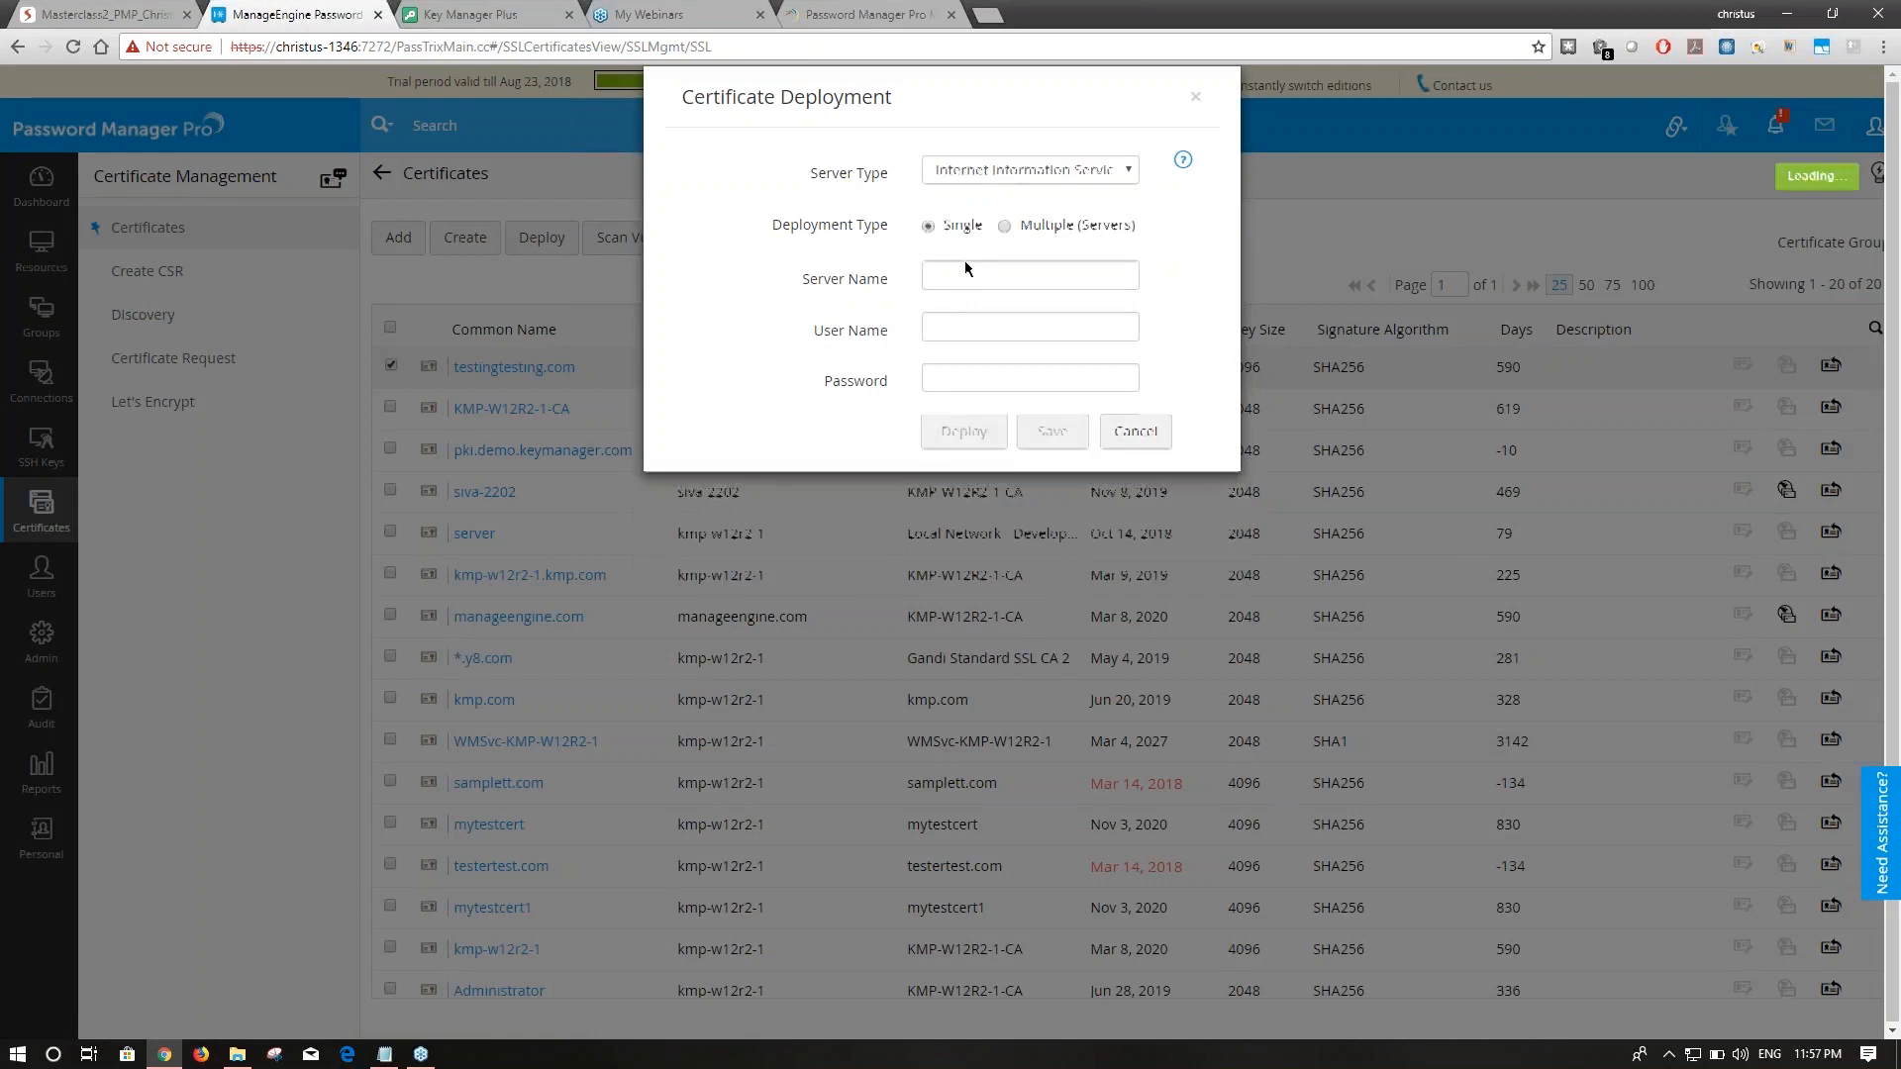
pyautogui.moveTo(824, 331); pyautogui.dragTo(888, 354)
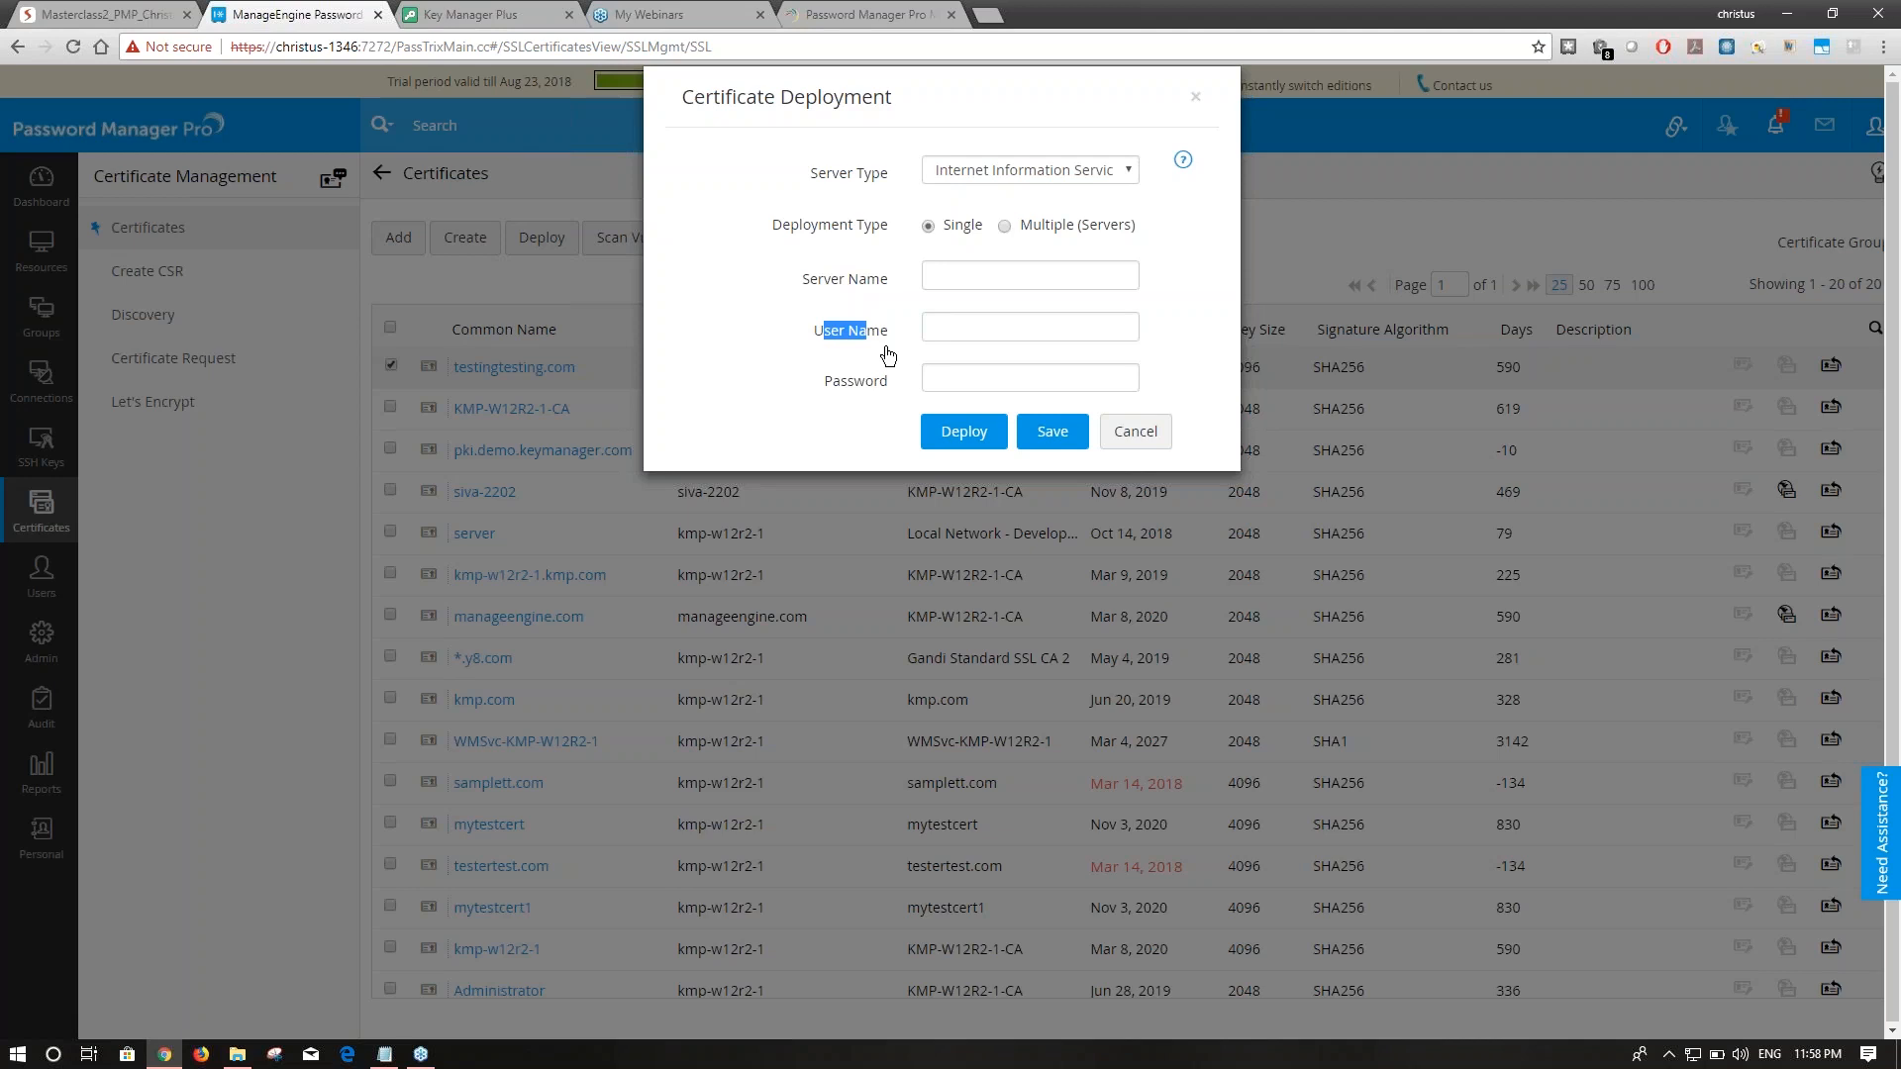
pyautogui.click(1156, 441)
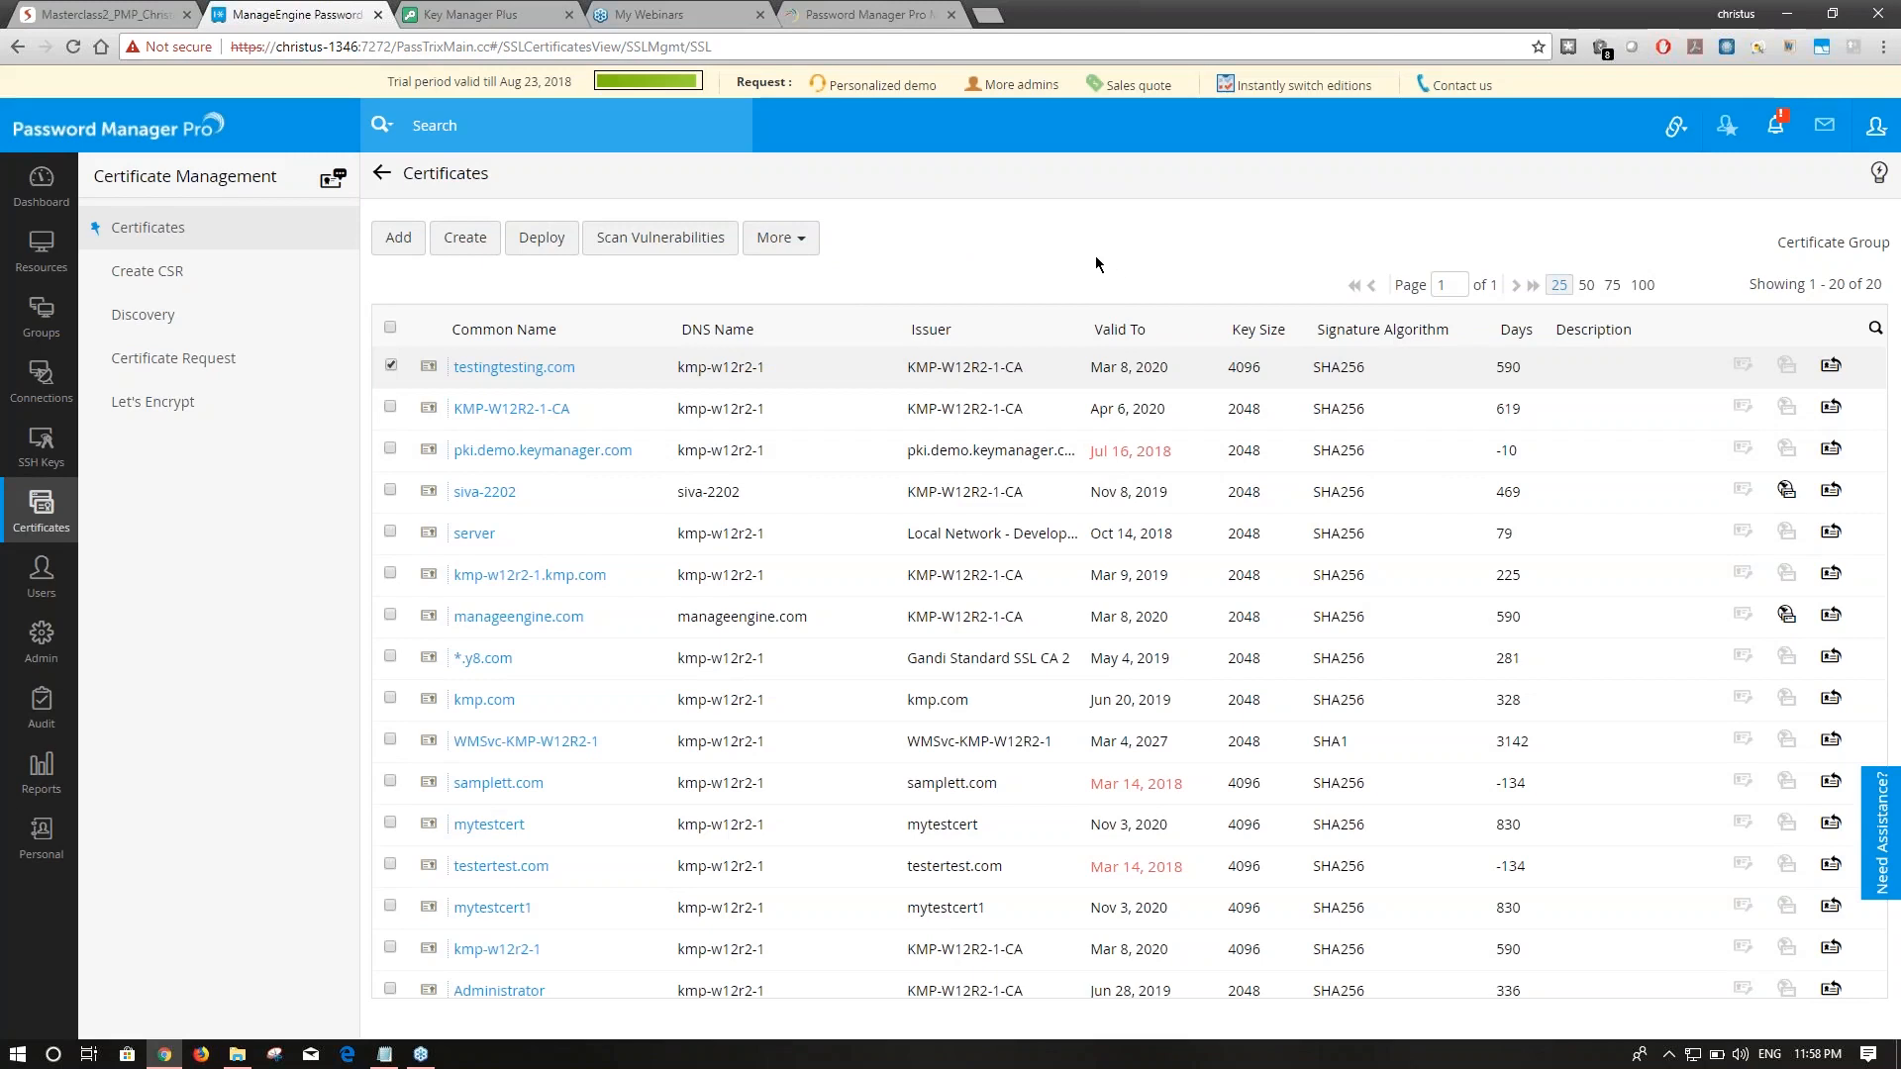
# Open Microsoft CA signing for the christus1122 CSR, close it unsigned, and go back to the slides.
pyautogui.click(214, 274)
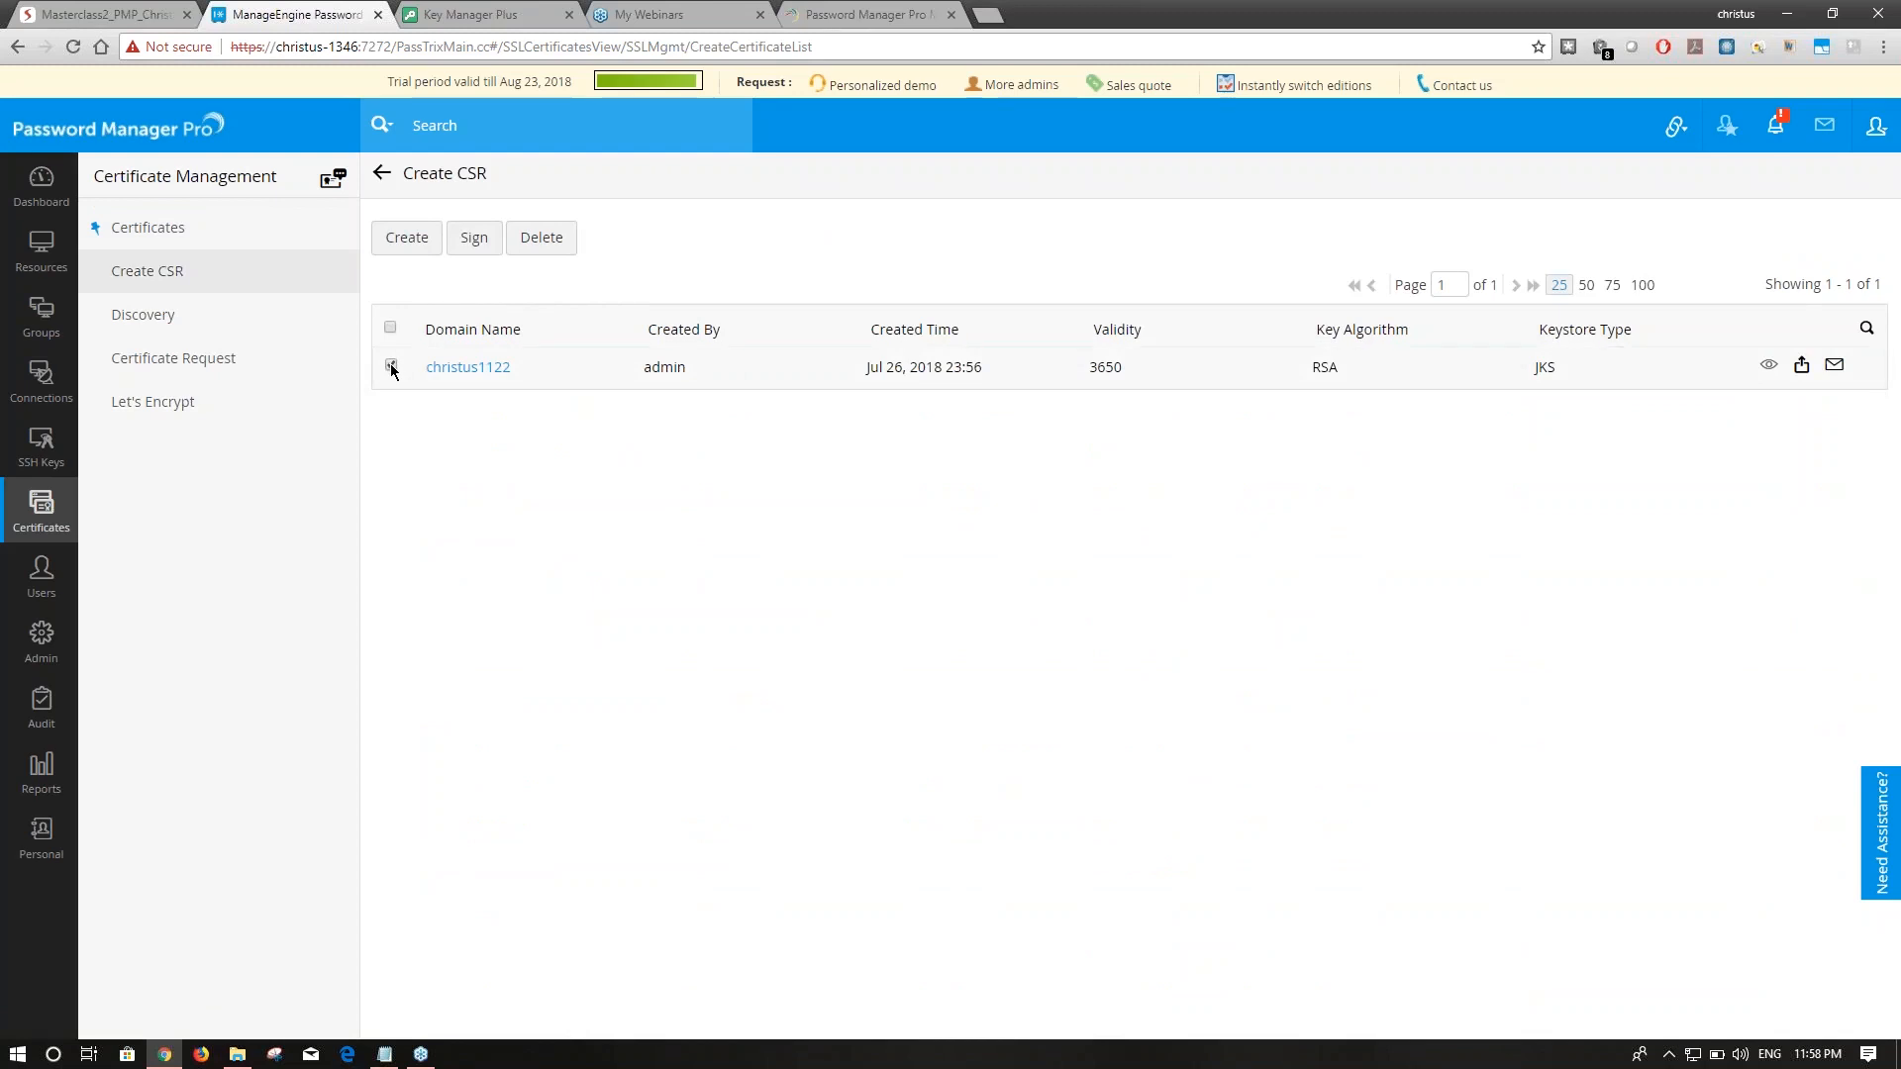
pyautogui.click(474, 238)
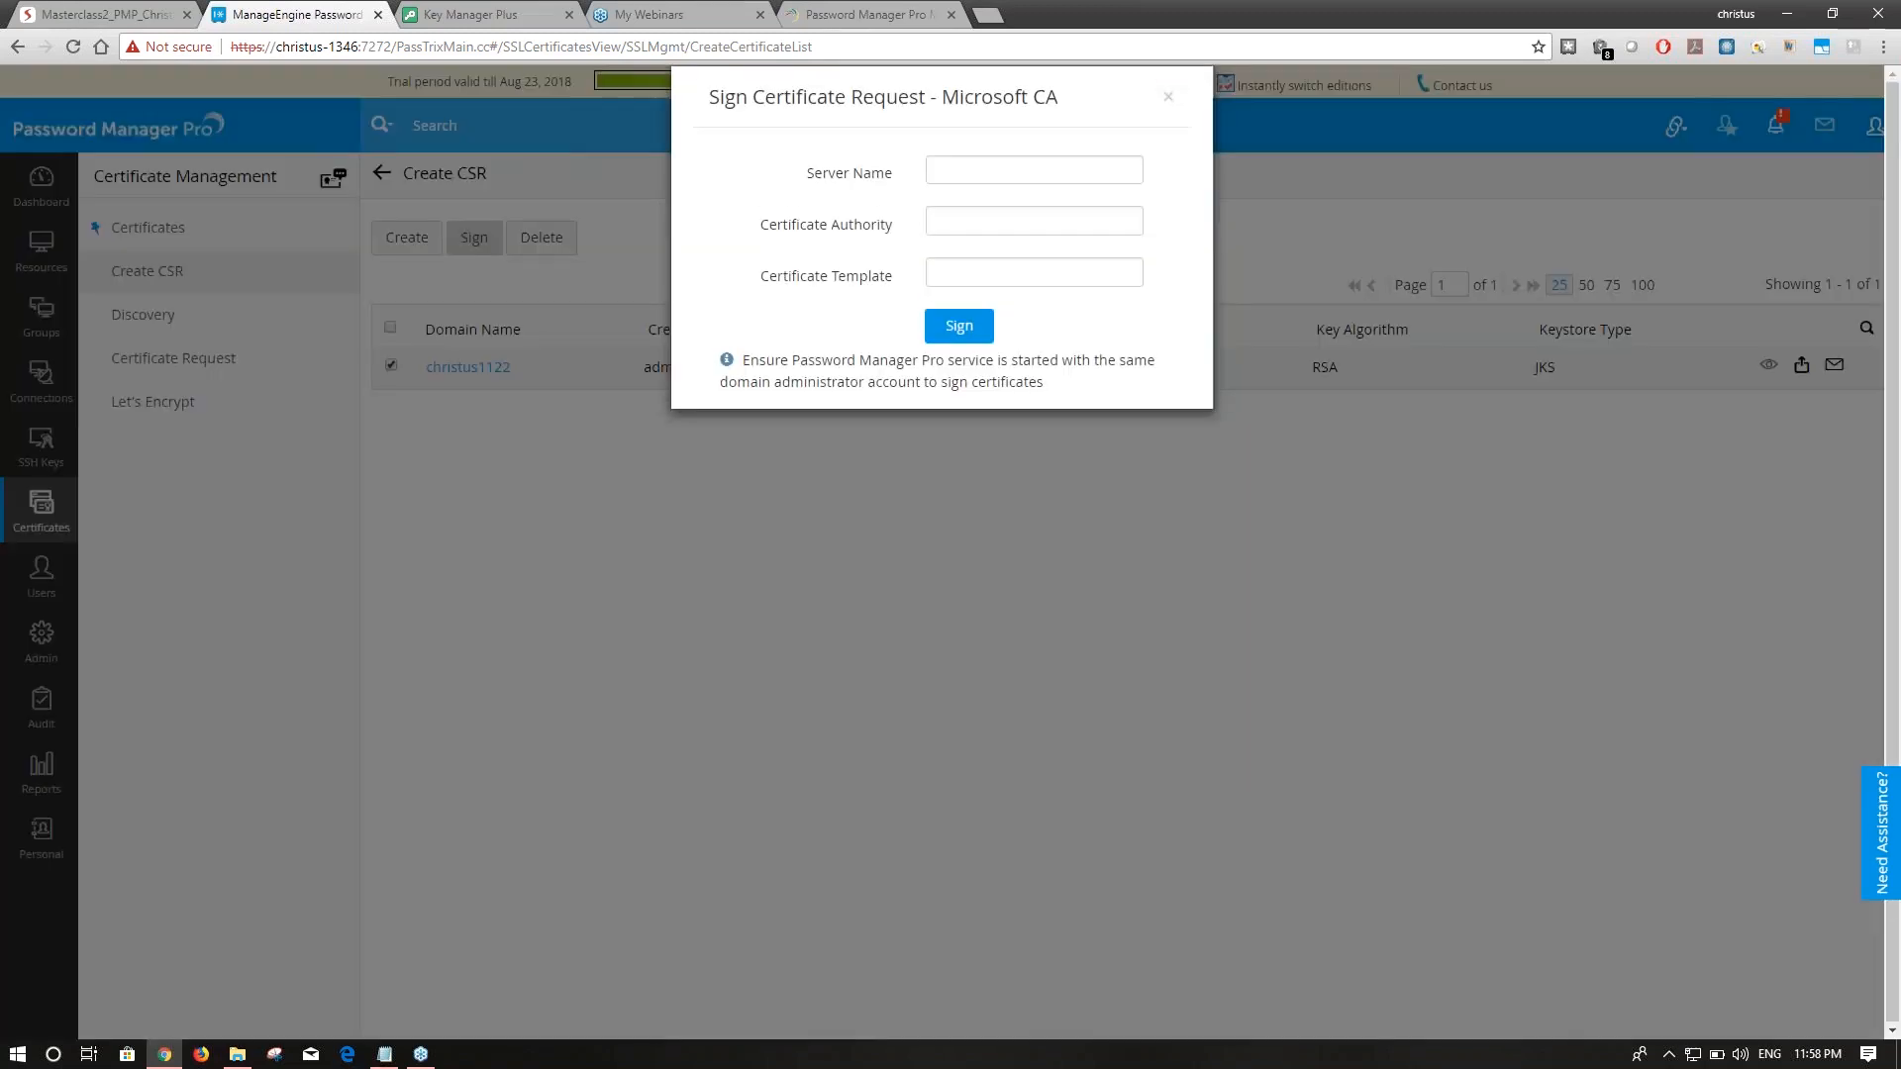
pyautogui.moveTo(805, 174); pyautogui.dragTo(879, 278)
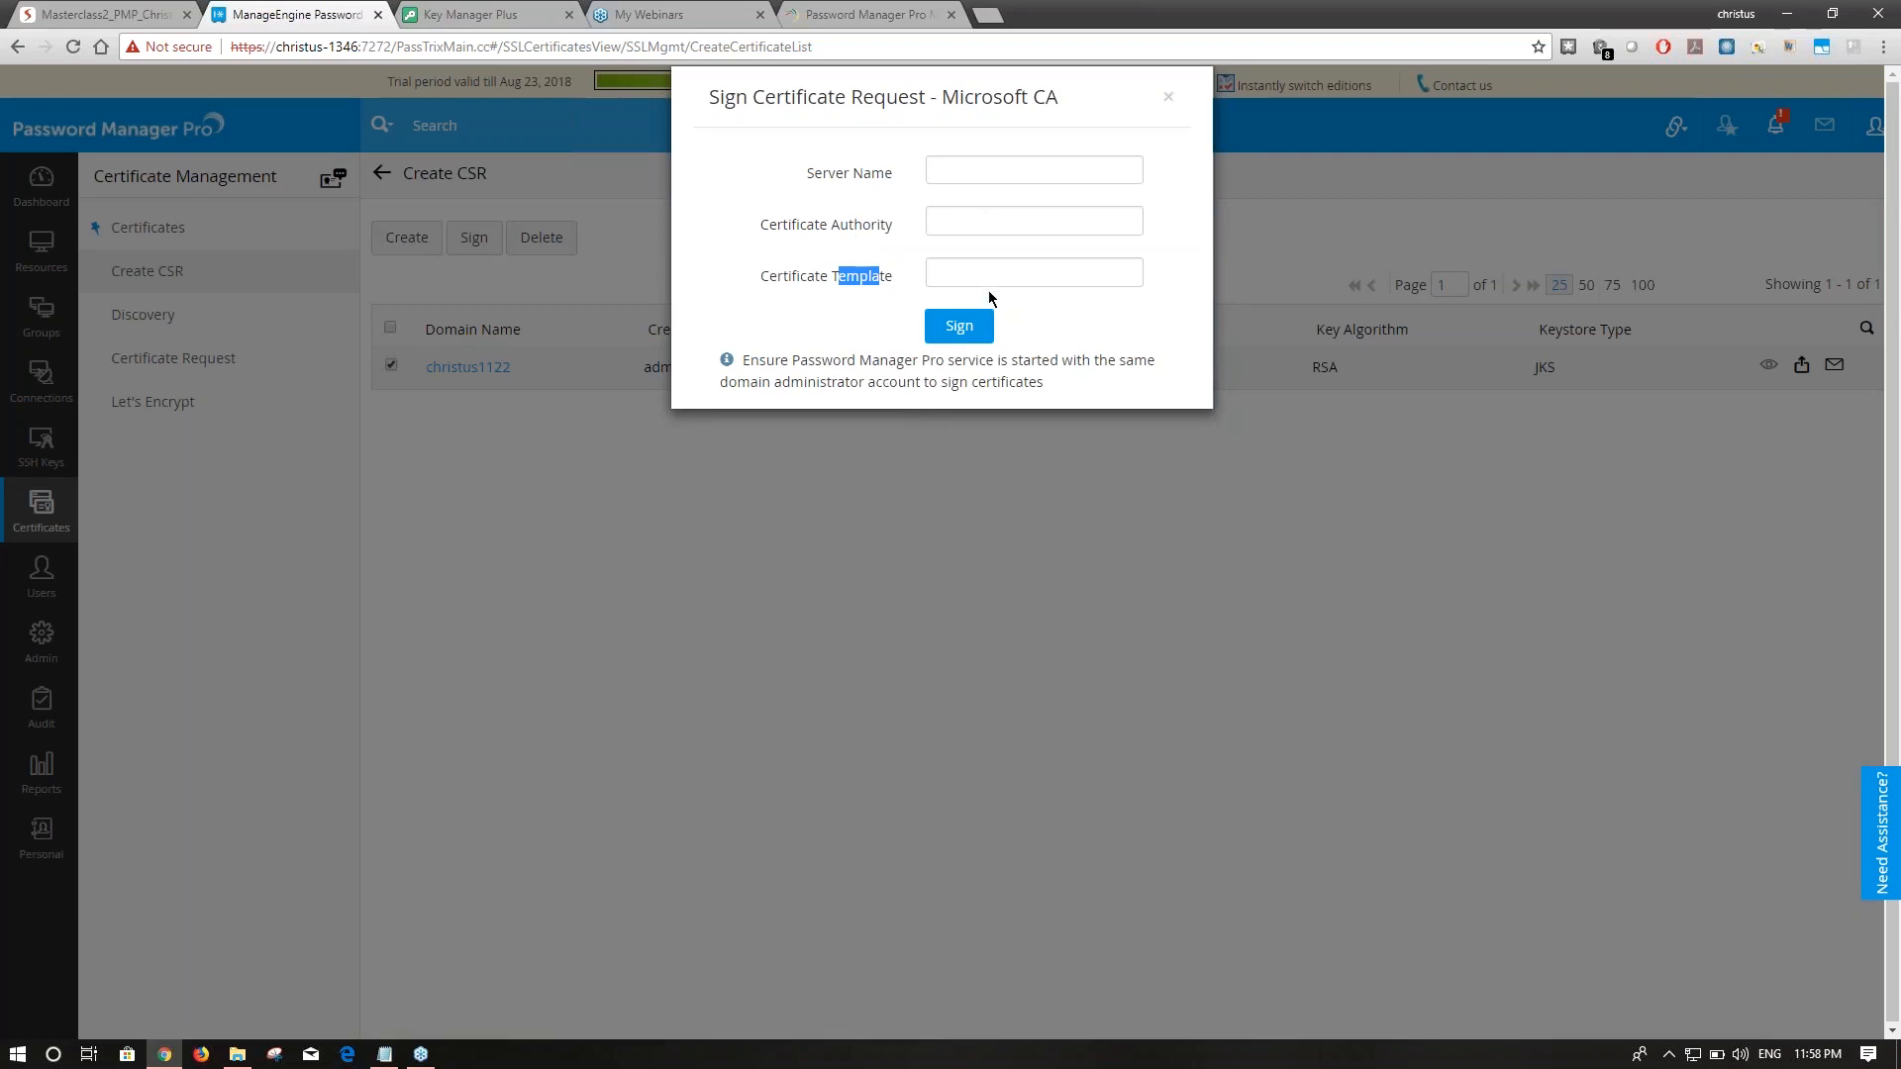
pyautogui.click(1169, 96)
pyautogui.click(237, 247)
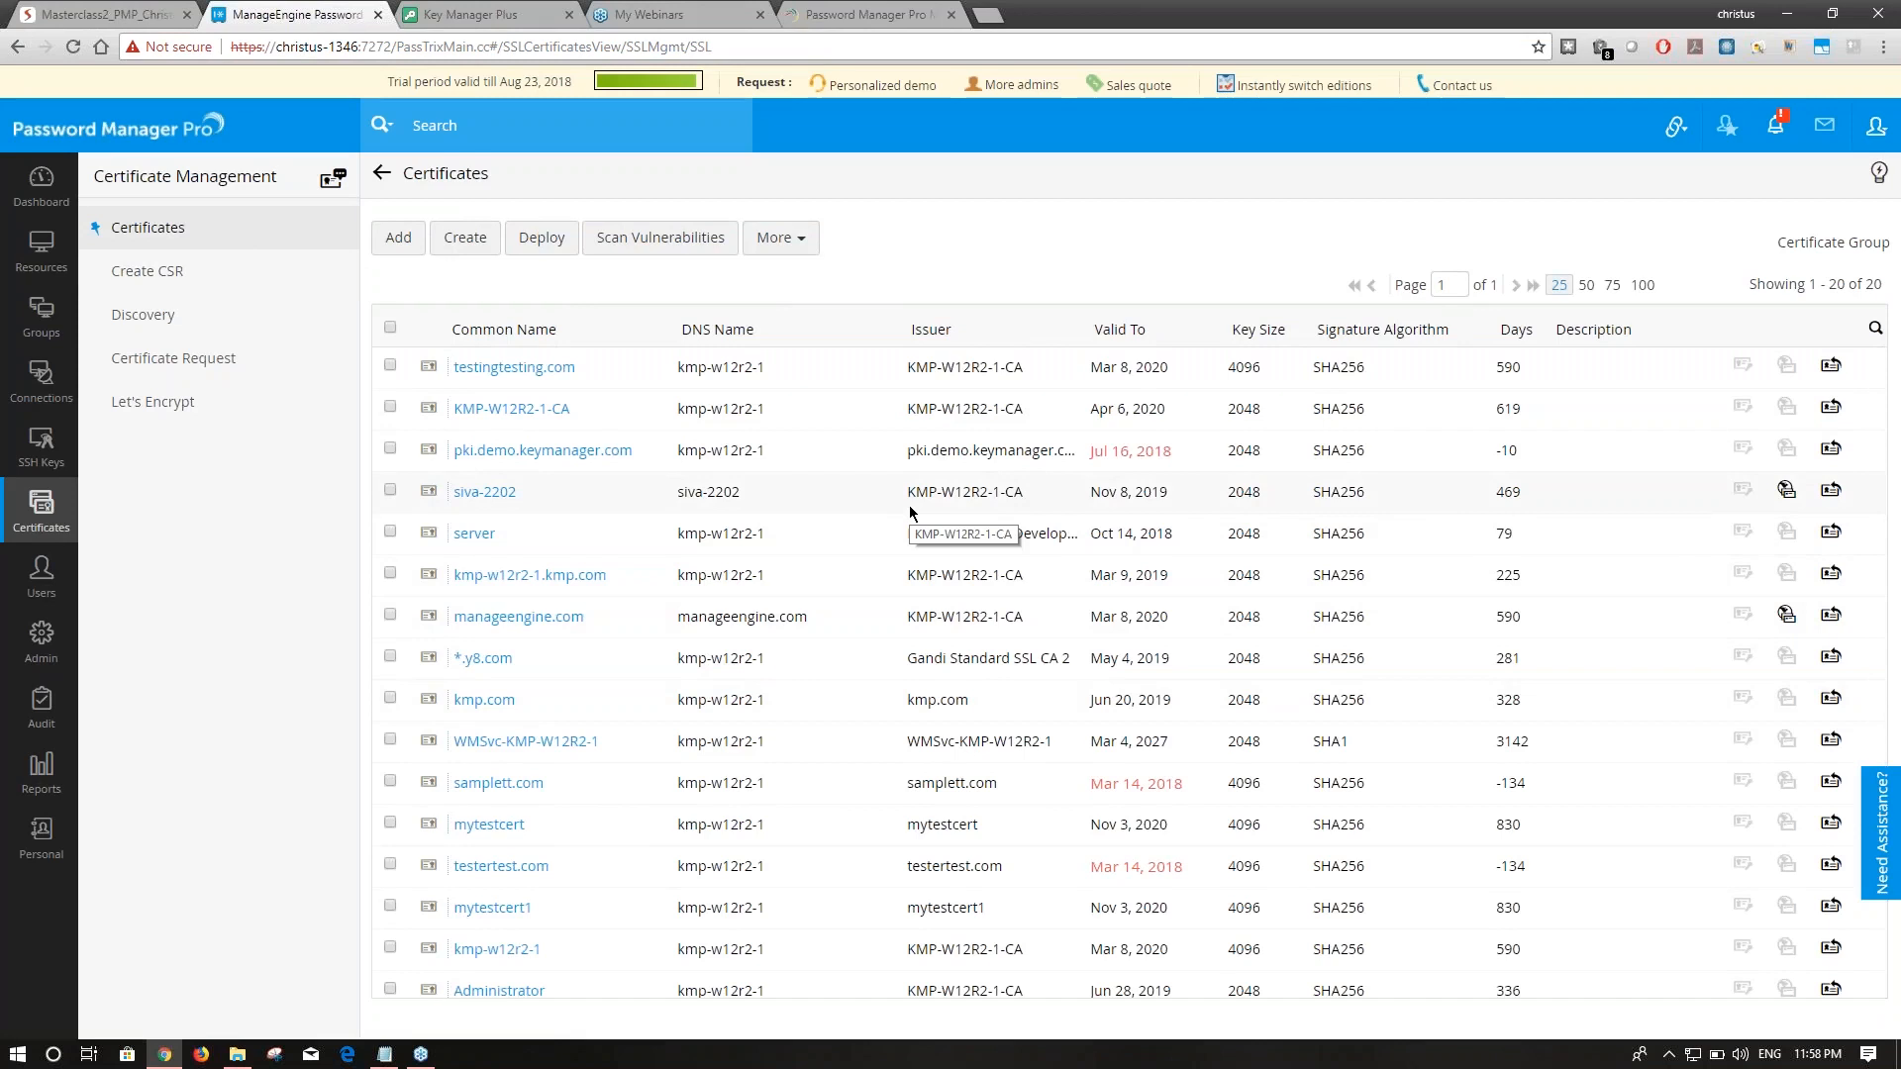
pyautogui.click(144, 12)
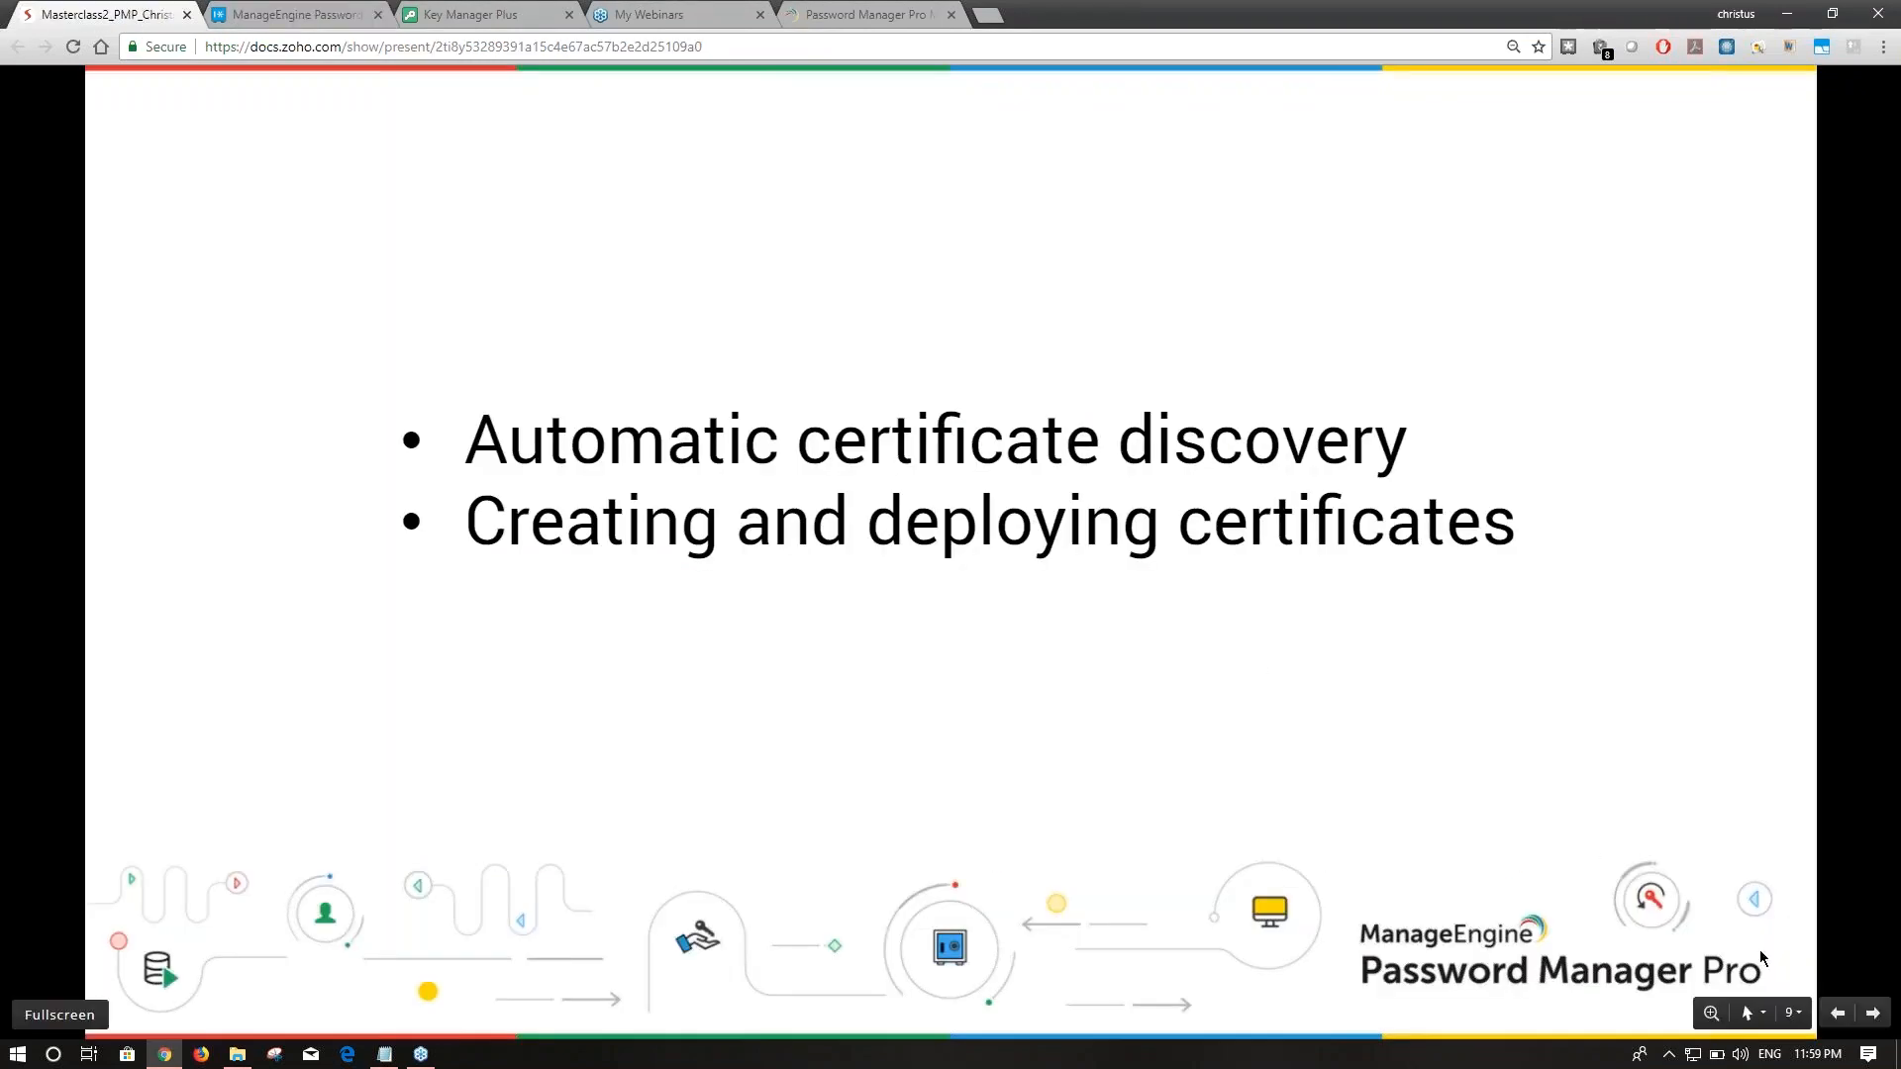
# Advance two slides to the certificate life cycle diagram, then tick testingtesting.com in the Certificates list.
pyautogui.click(1868, 1015)
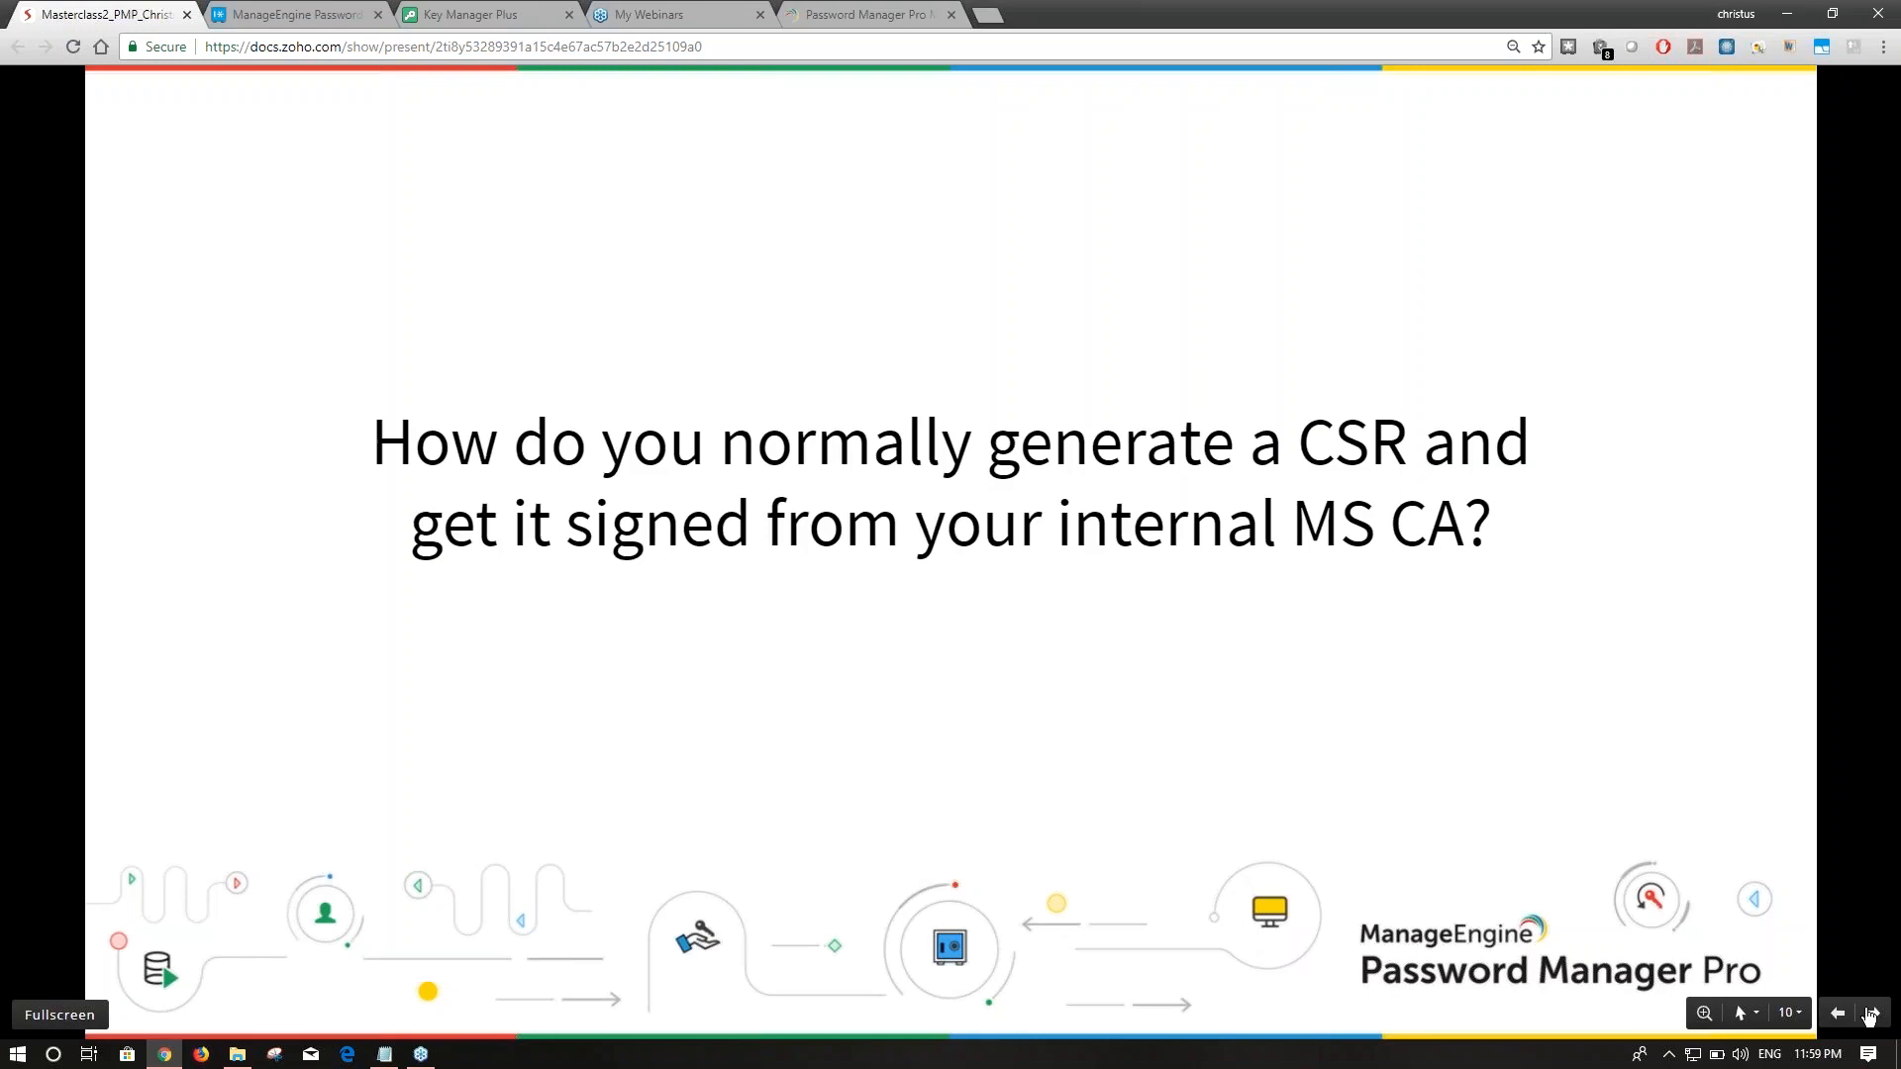
pyautogui.click(1870, 1014)
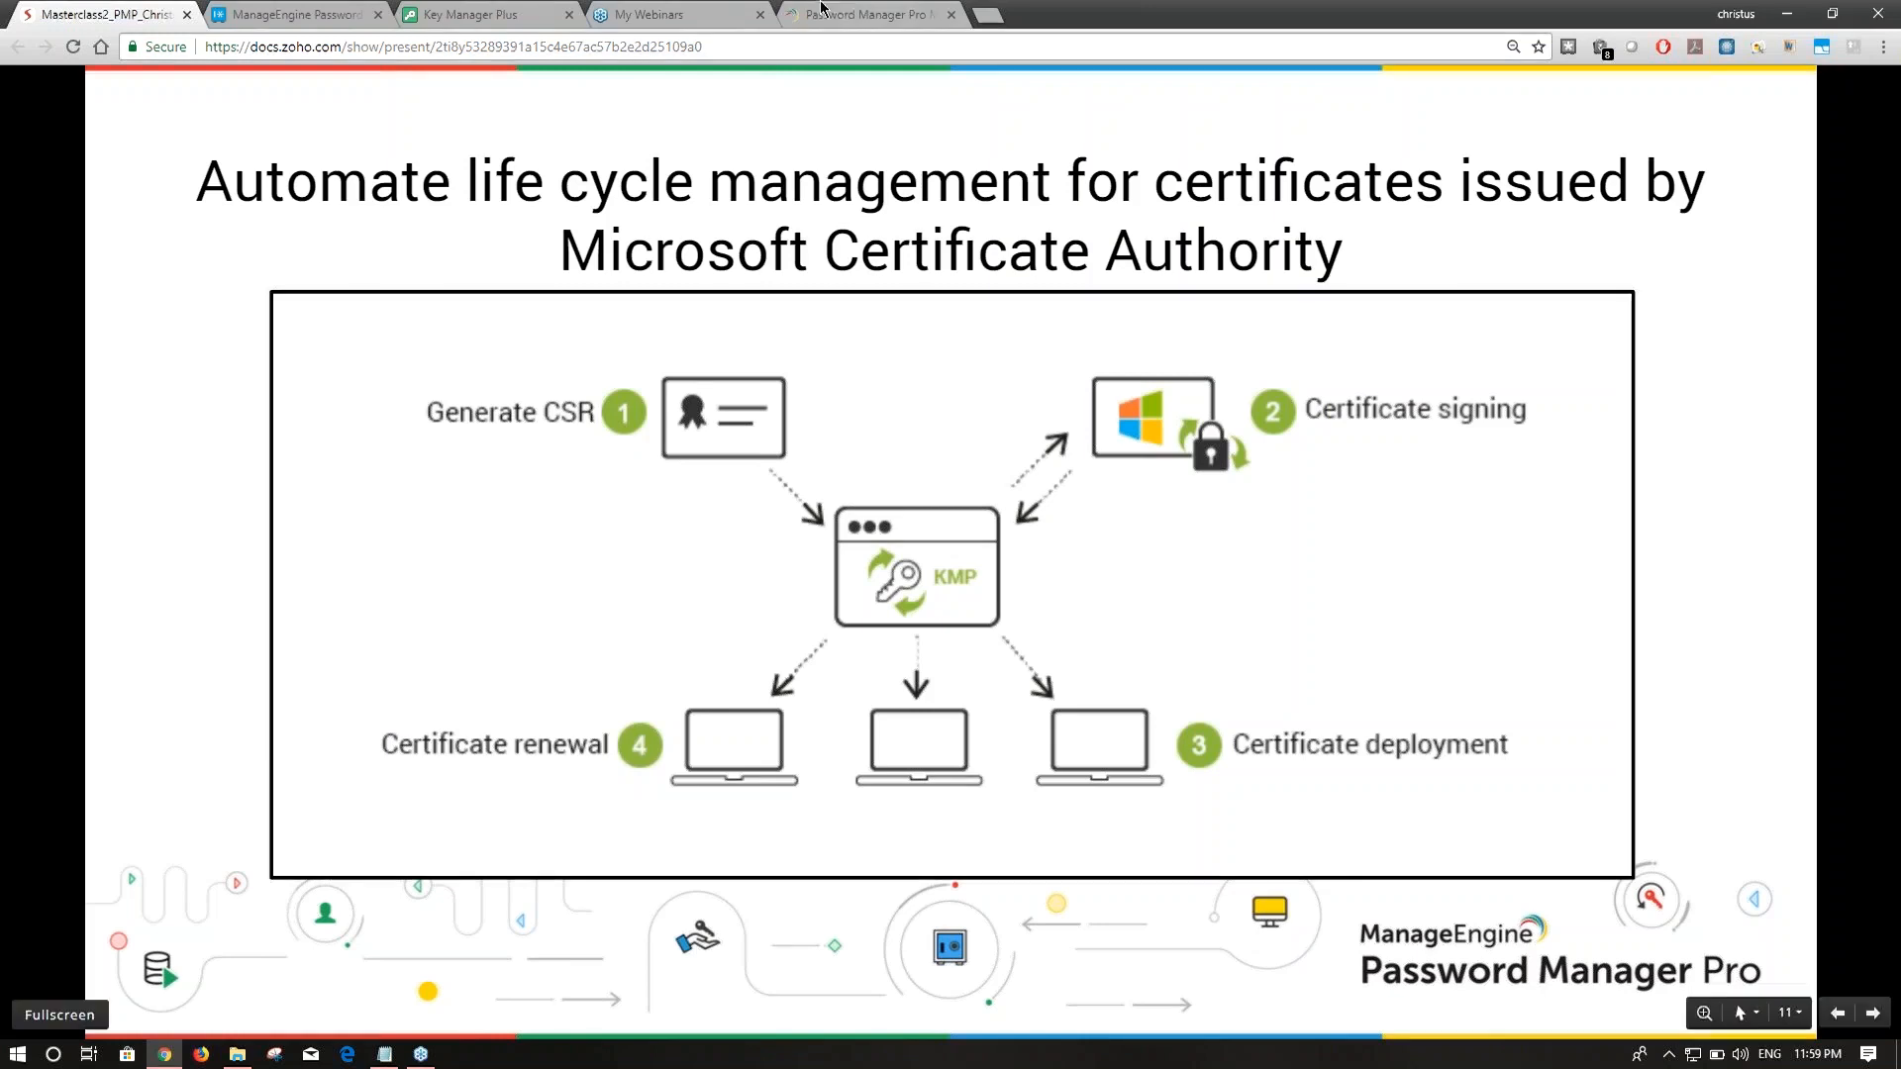
pyautogui.click(249, 18)
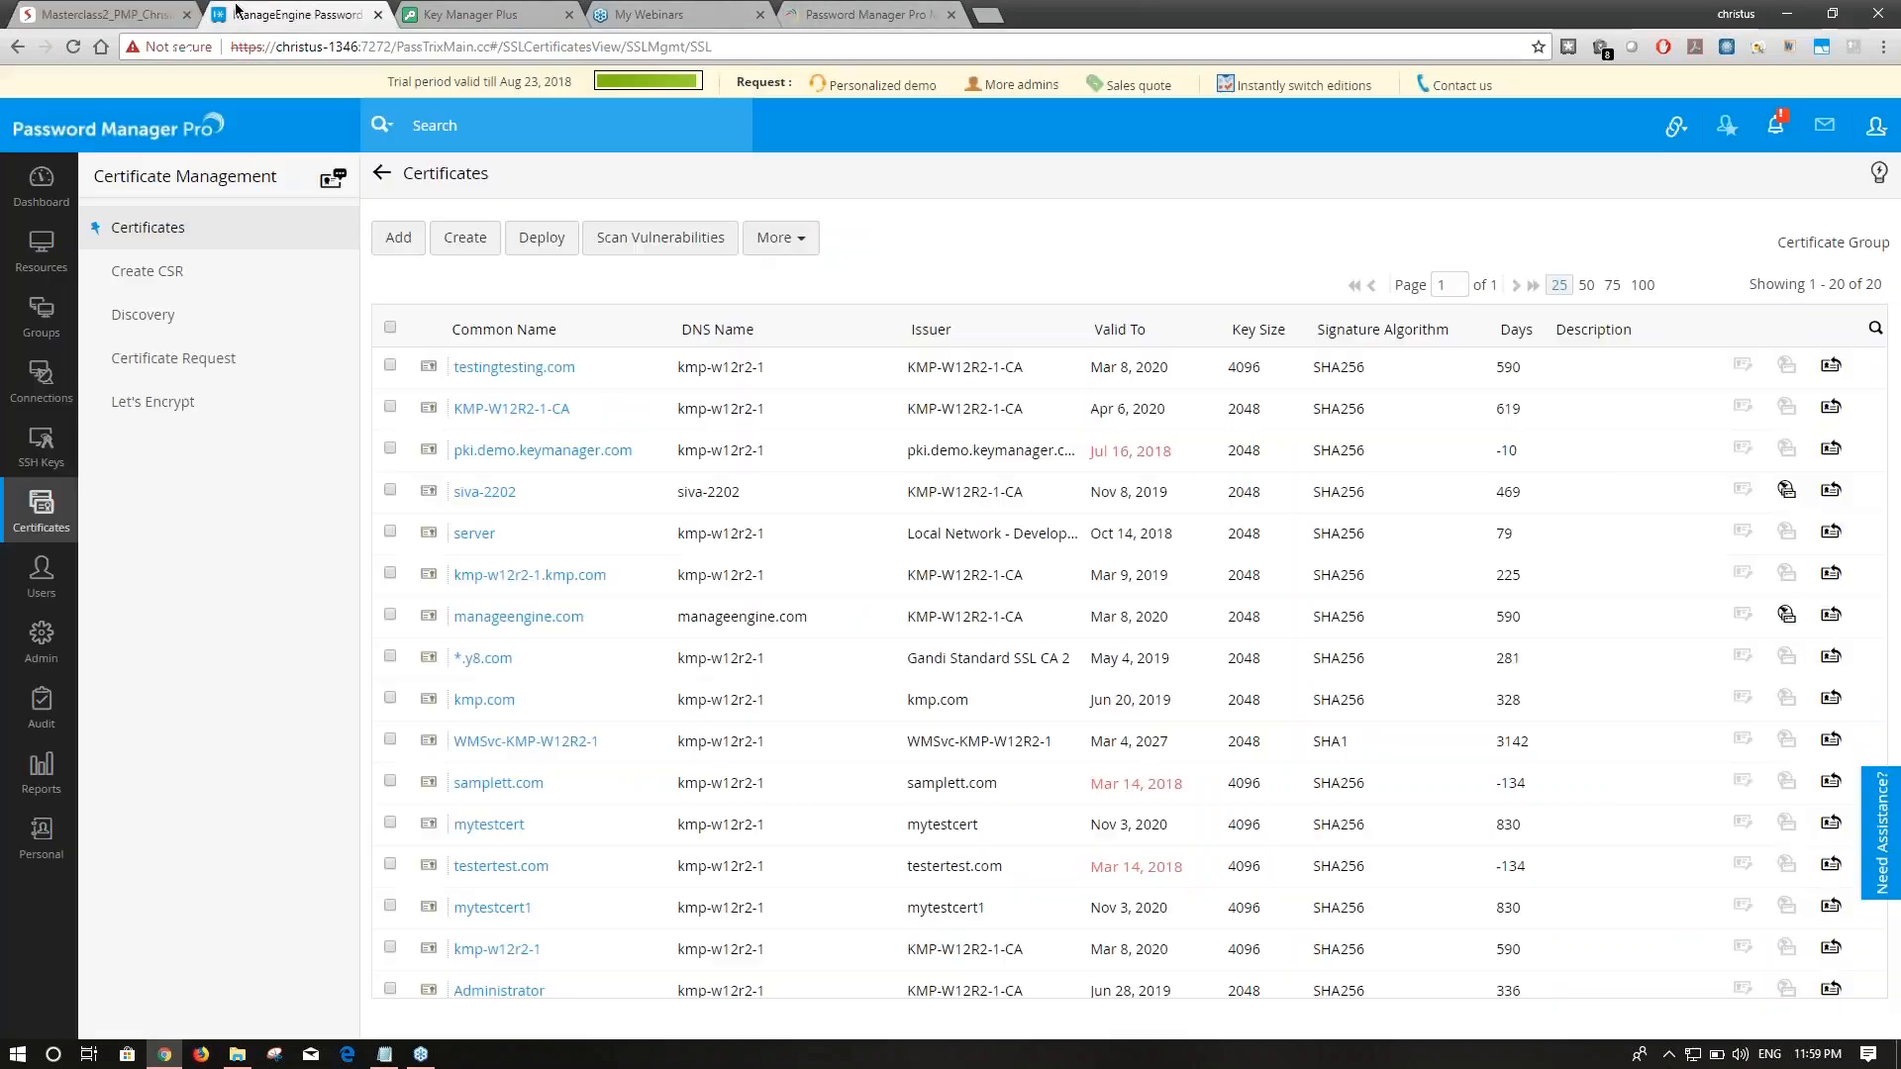
pyautogui.click(390, 365)
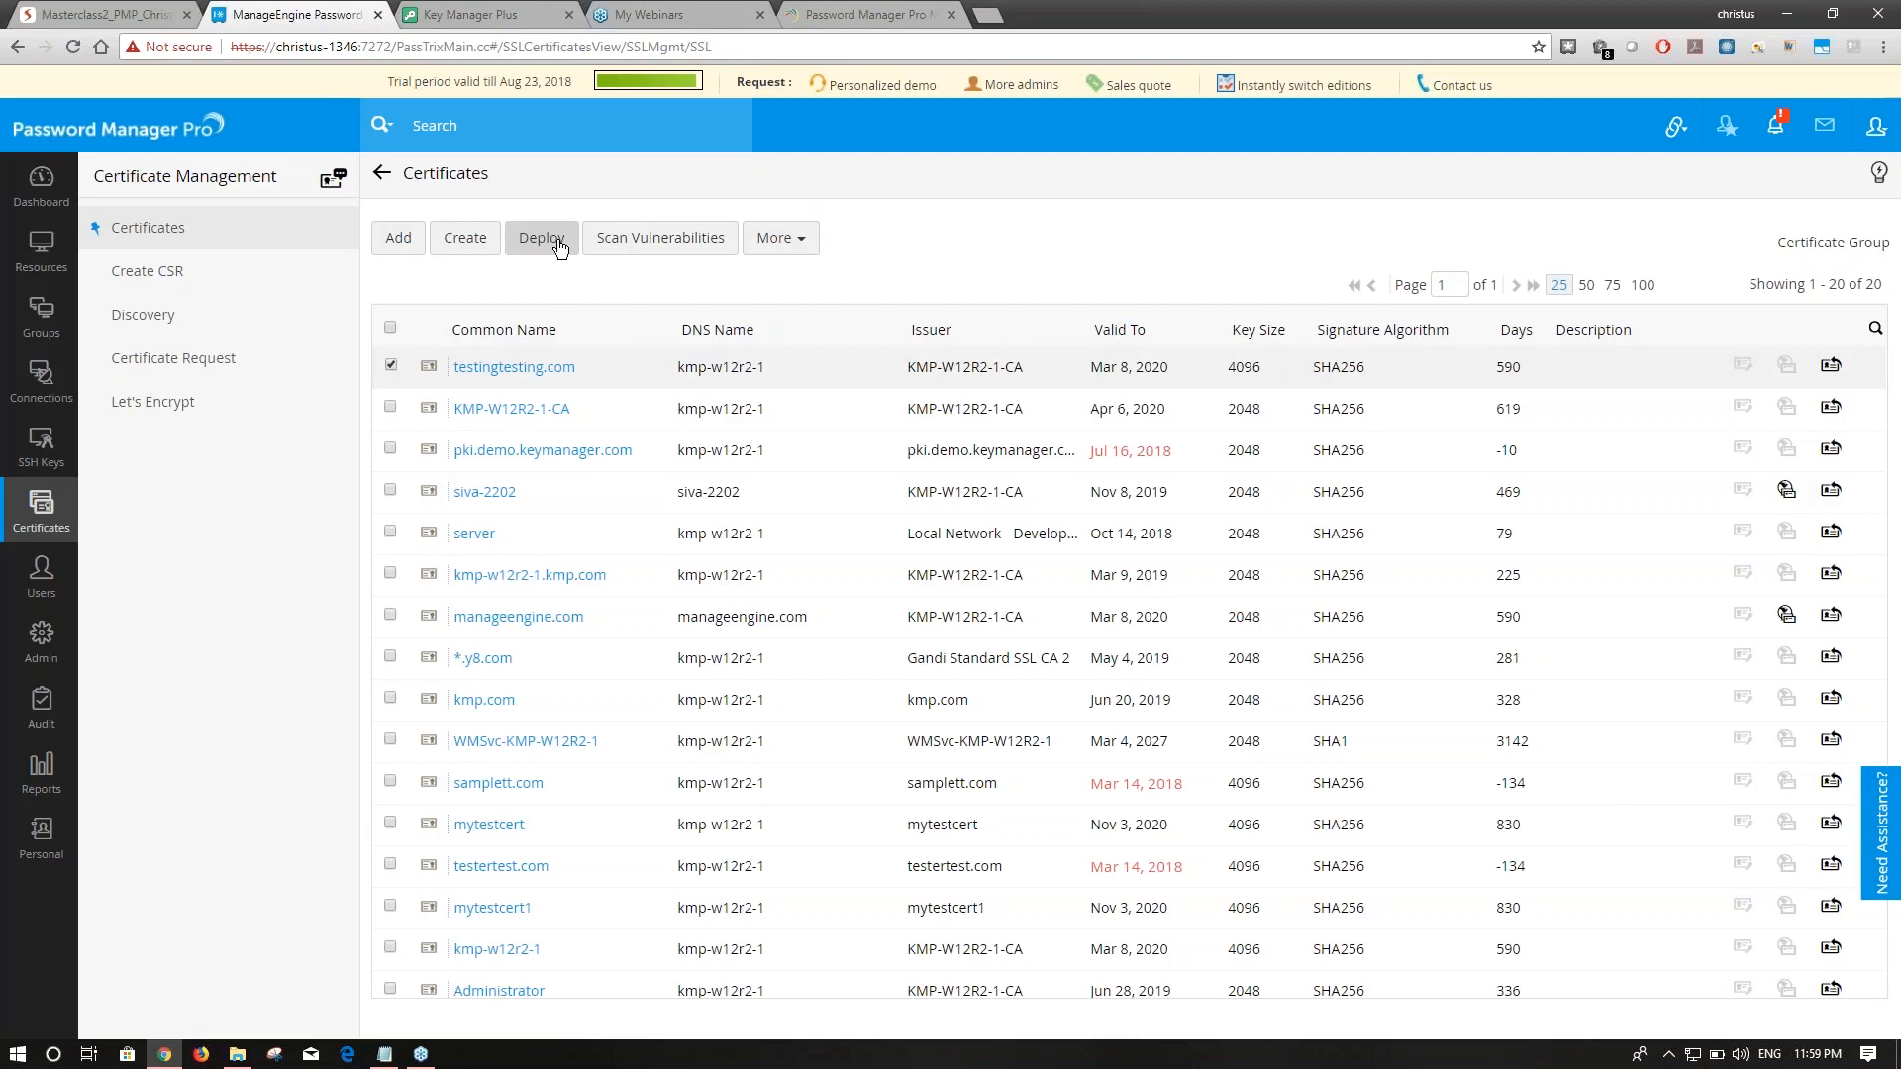
pyautogui.click(97, 15)
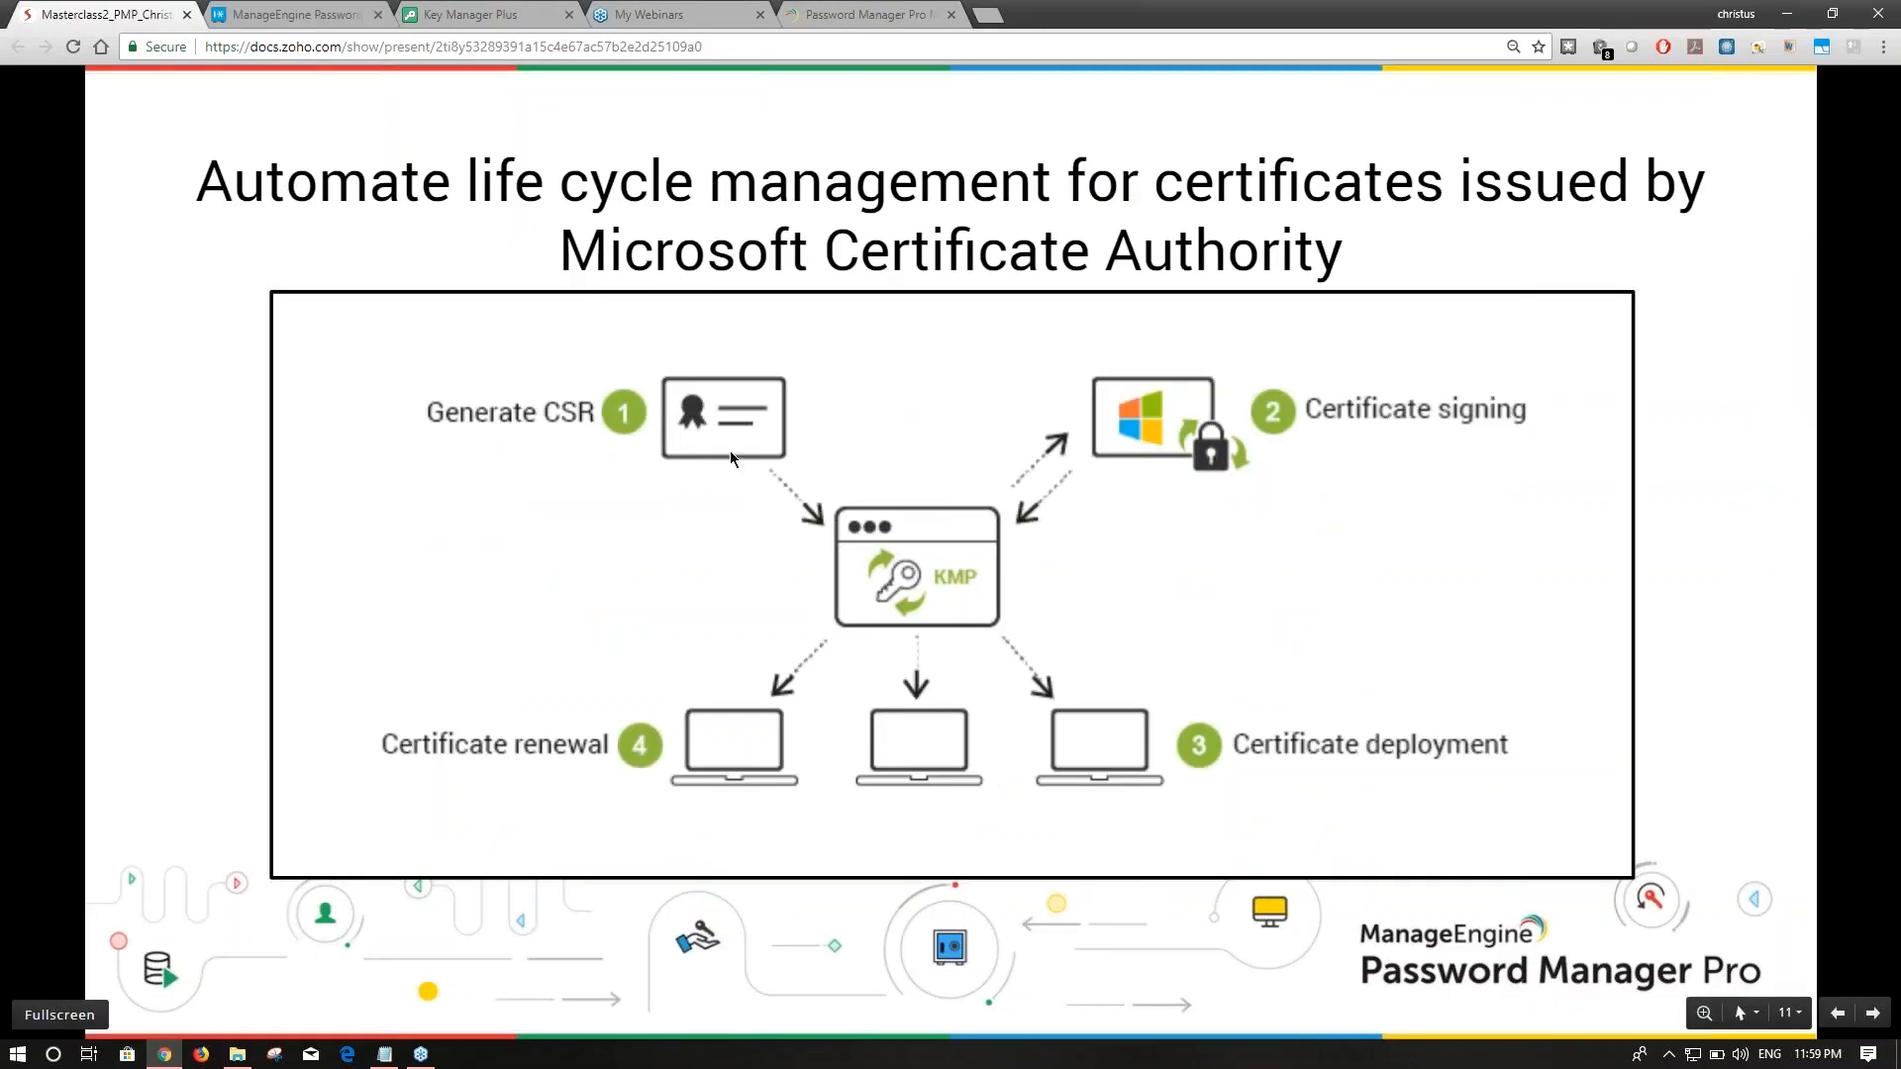
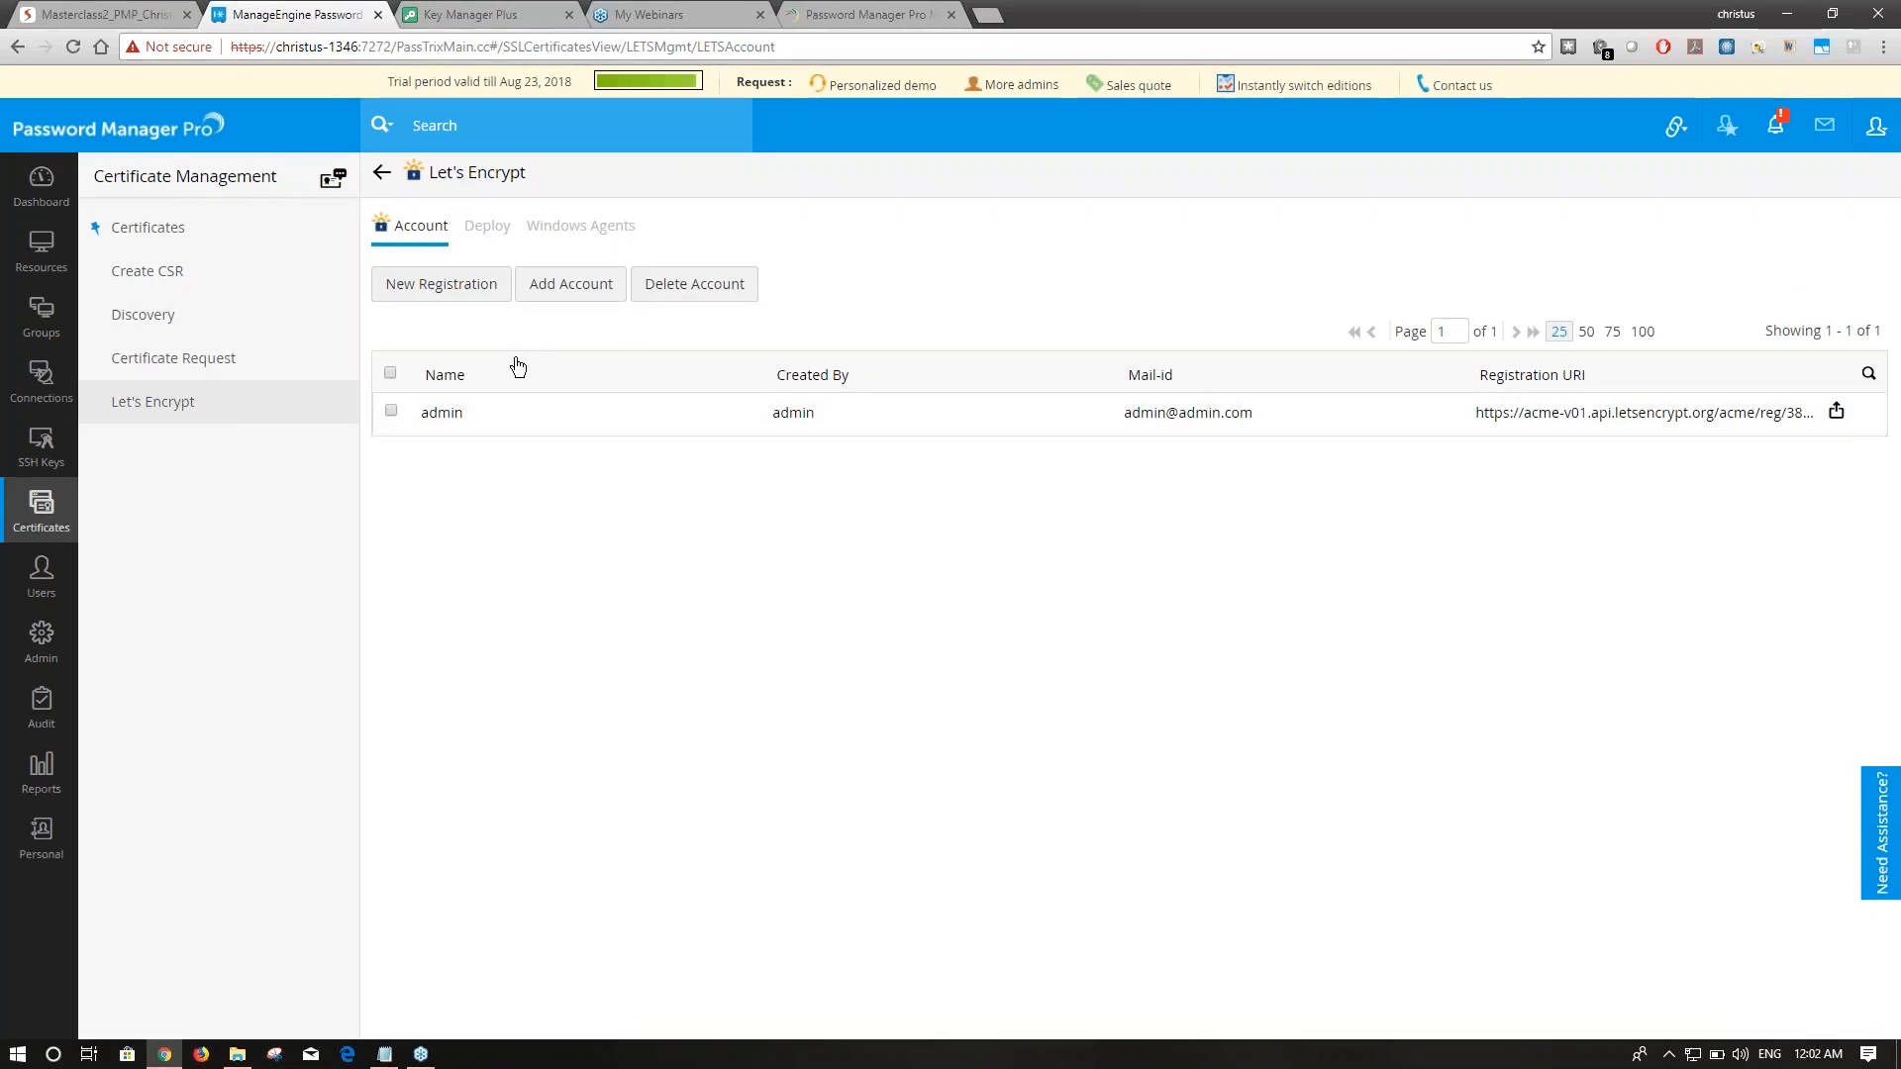
# Open a new Let's Encrypt request form, try the Common Name field, then return to the Let's Encrypt list.
pyautogui.click(210, 361)
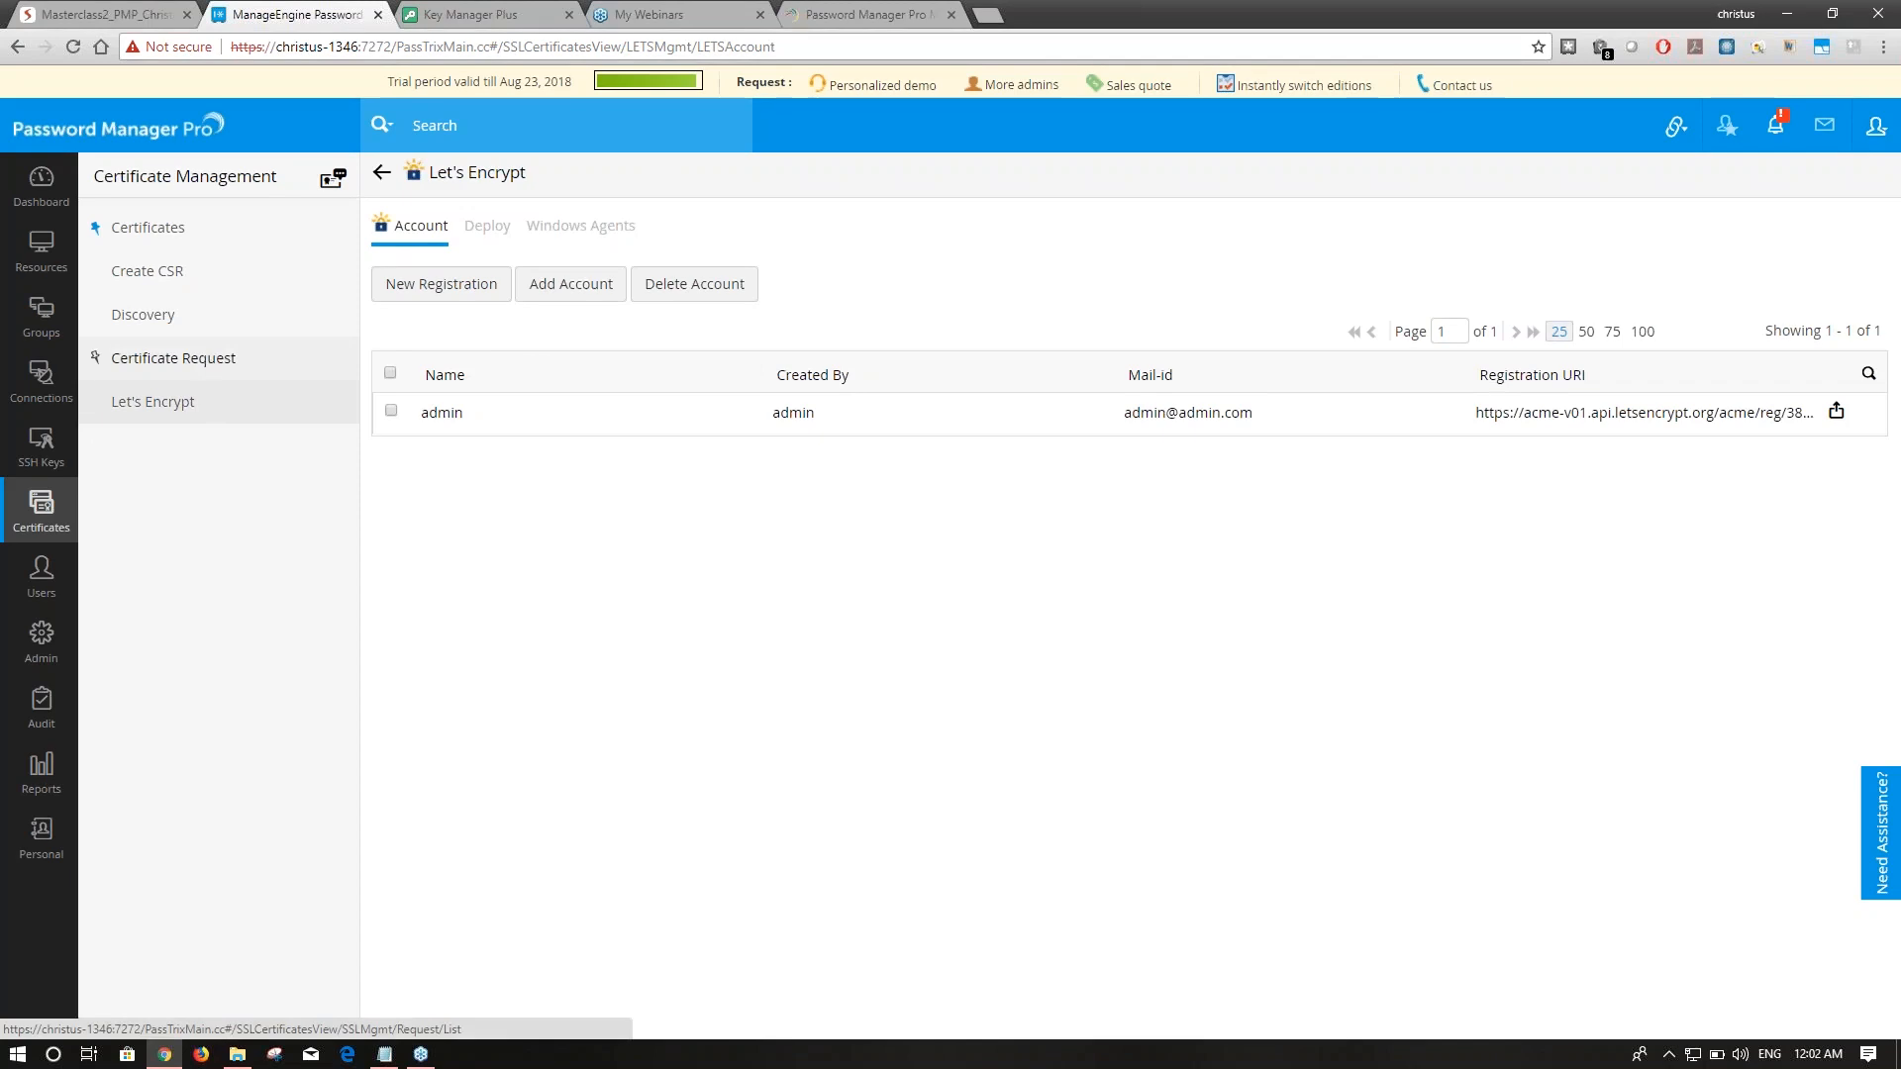
pyautogui.click(204, 408)
pyautogui.click(467, 252)
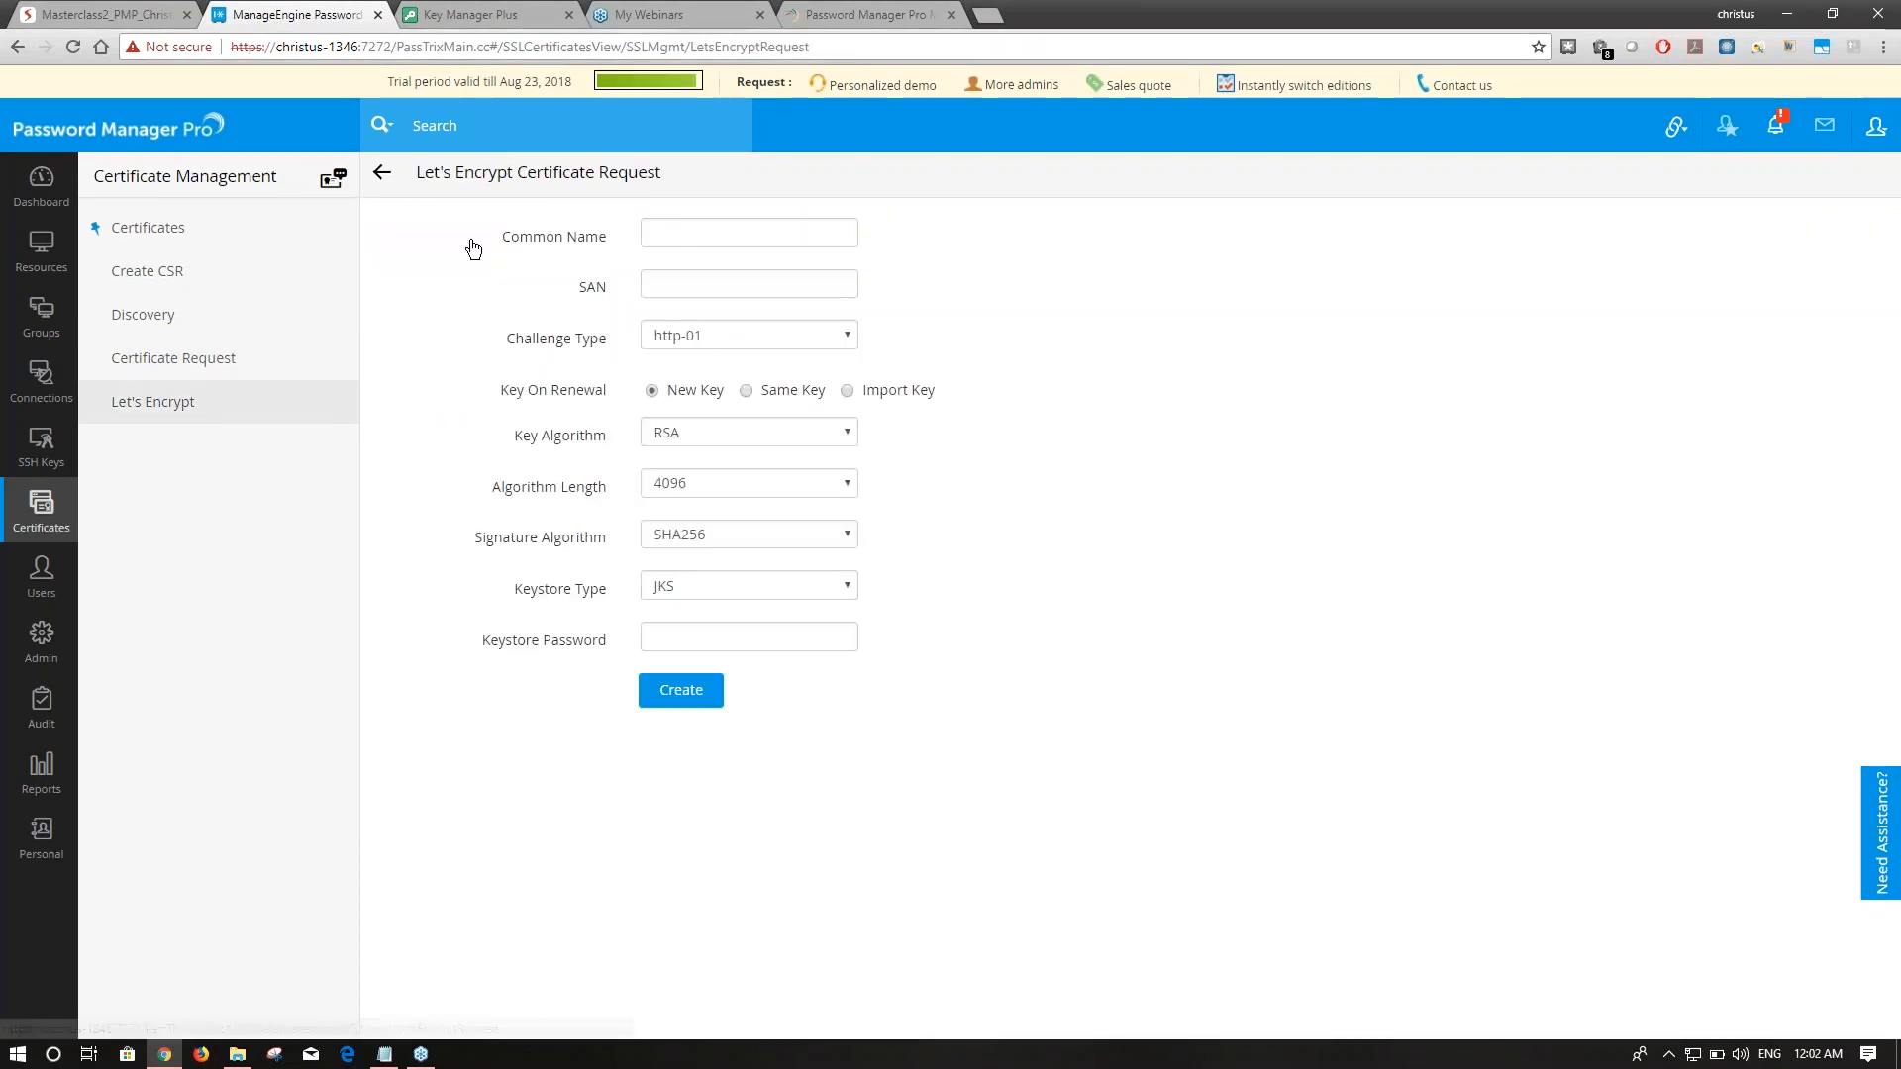
pyautogui.click(705, 238)
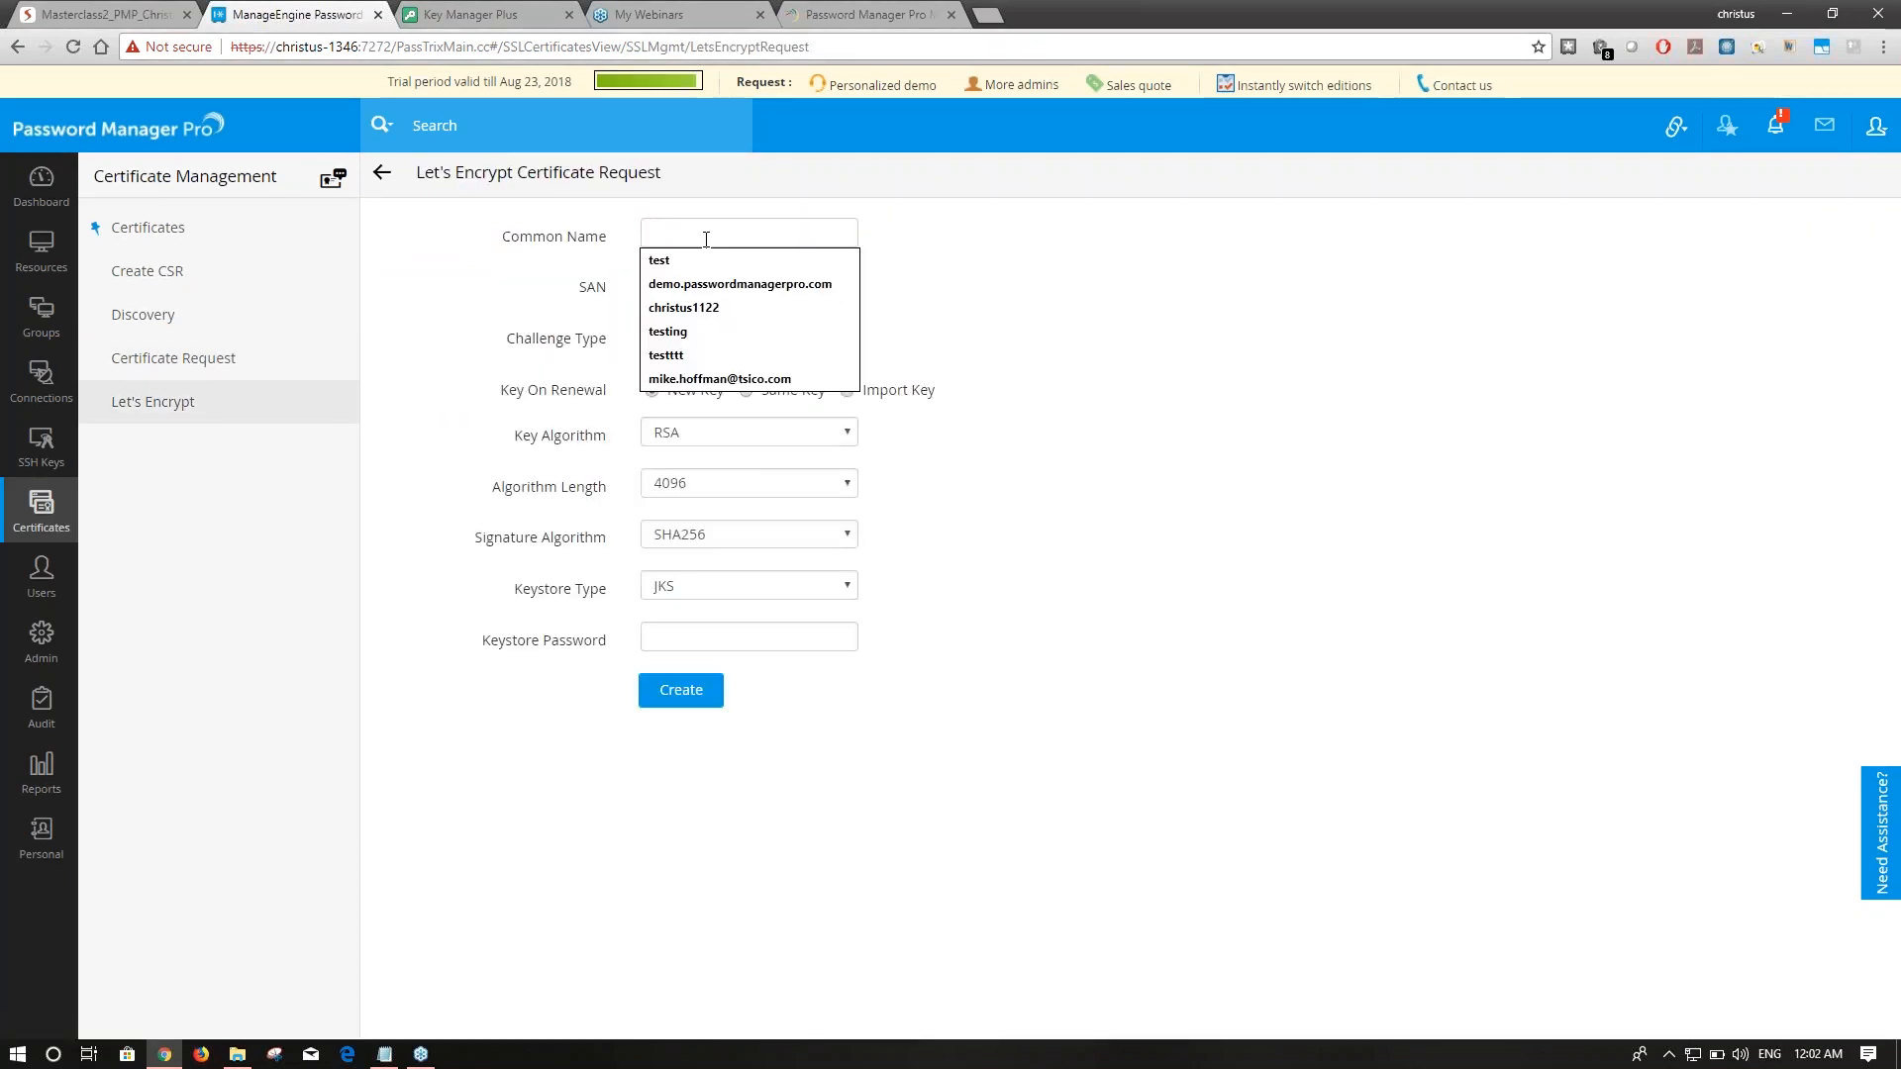
pyautogui.click(1123, 447)
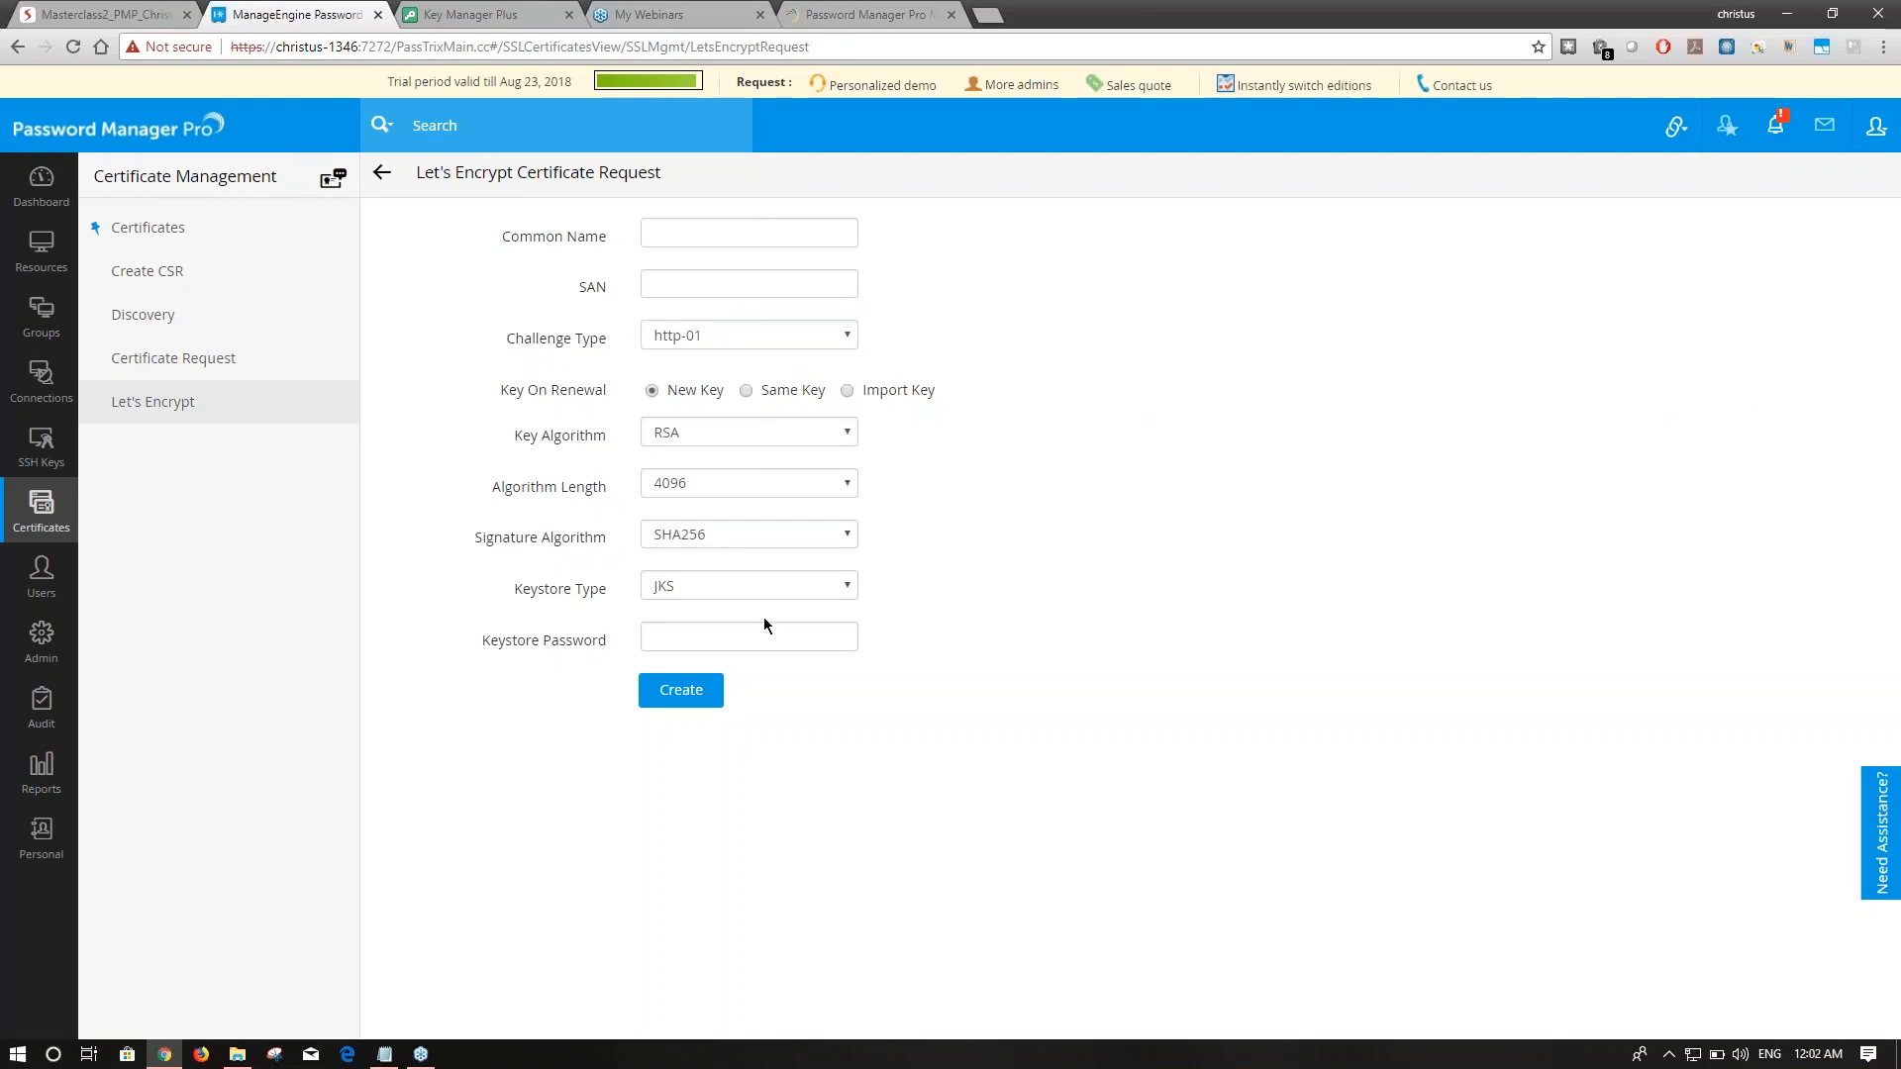
pyautogui.click(212, 406)
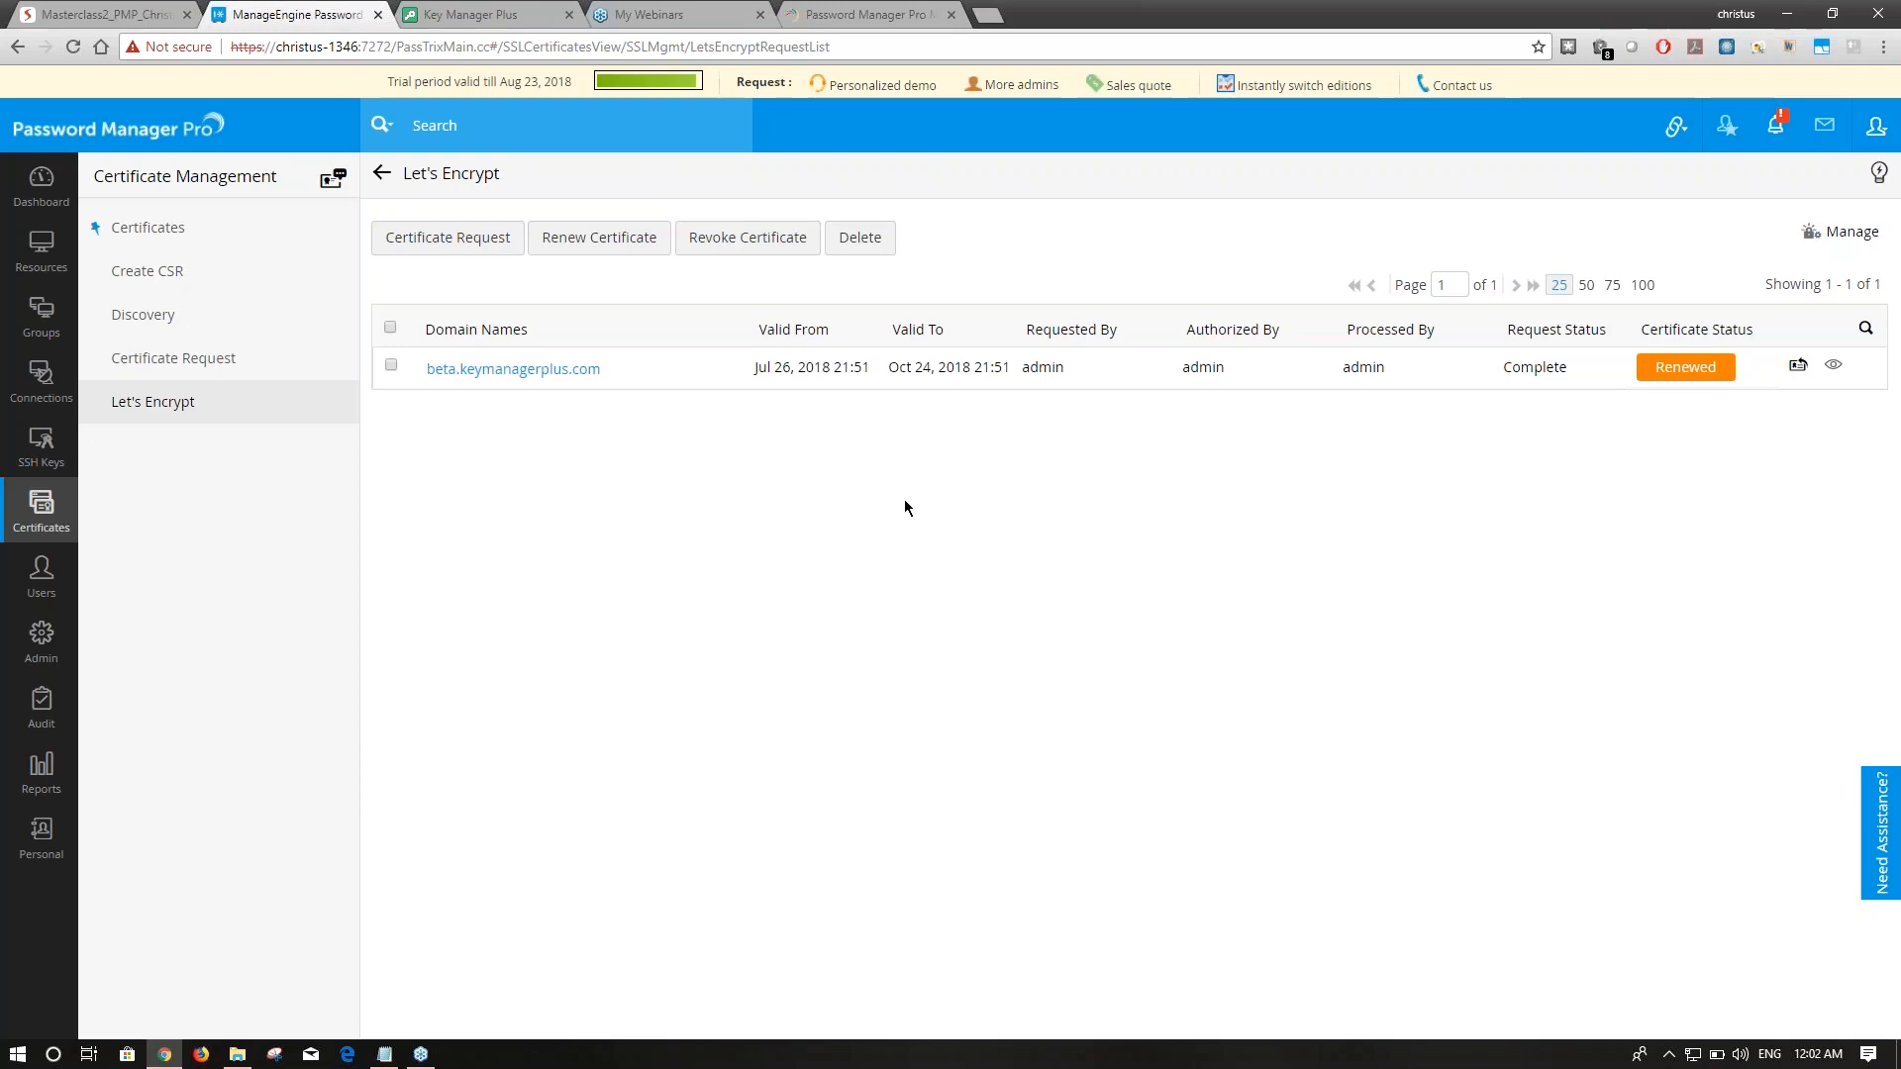
pyautogui.click(1839, 232)
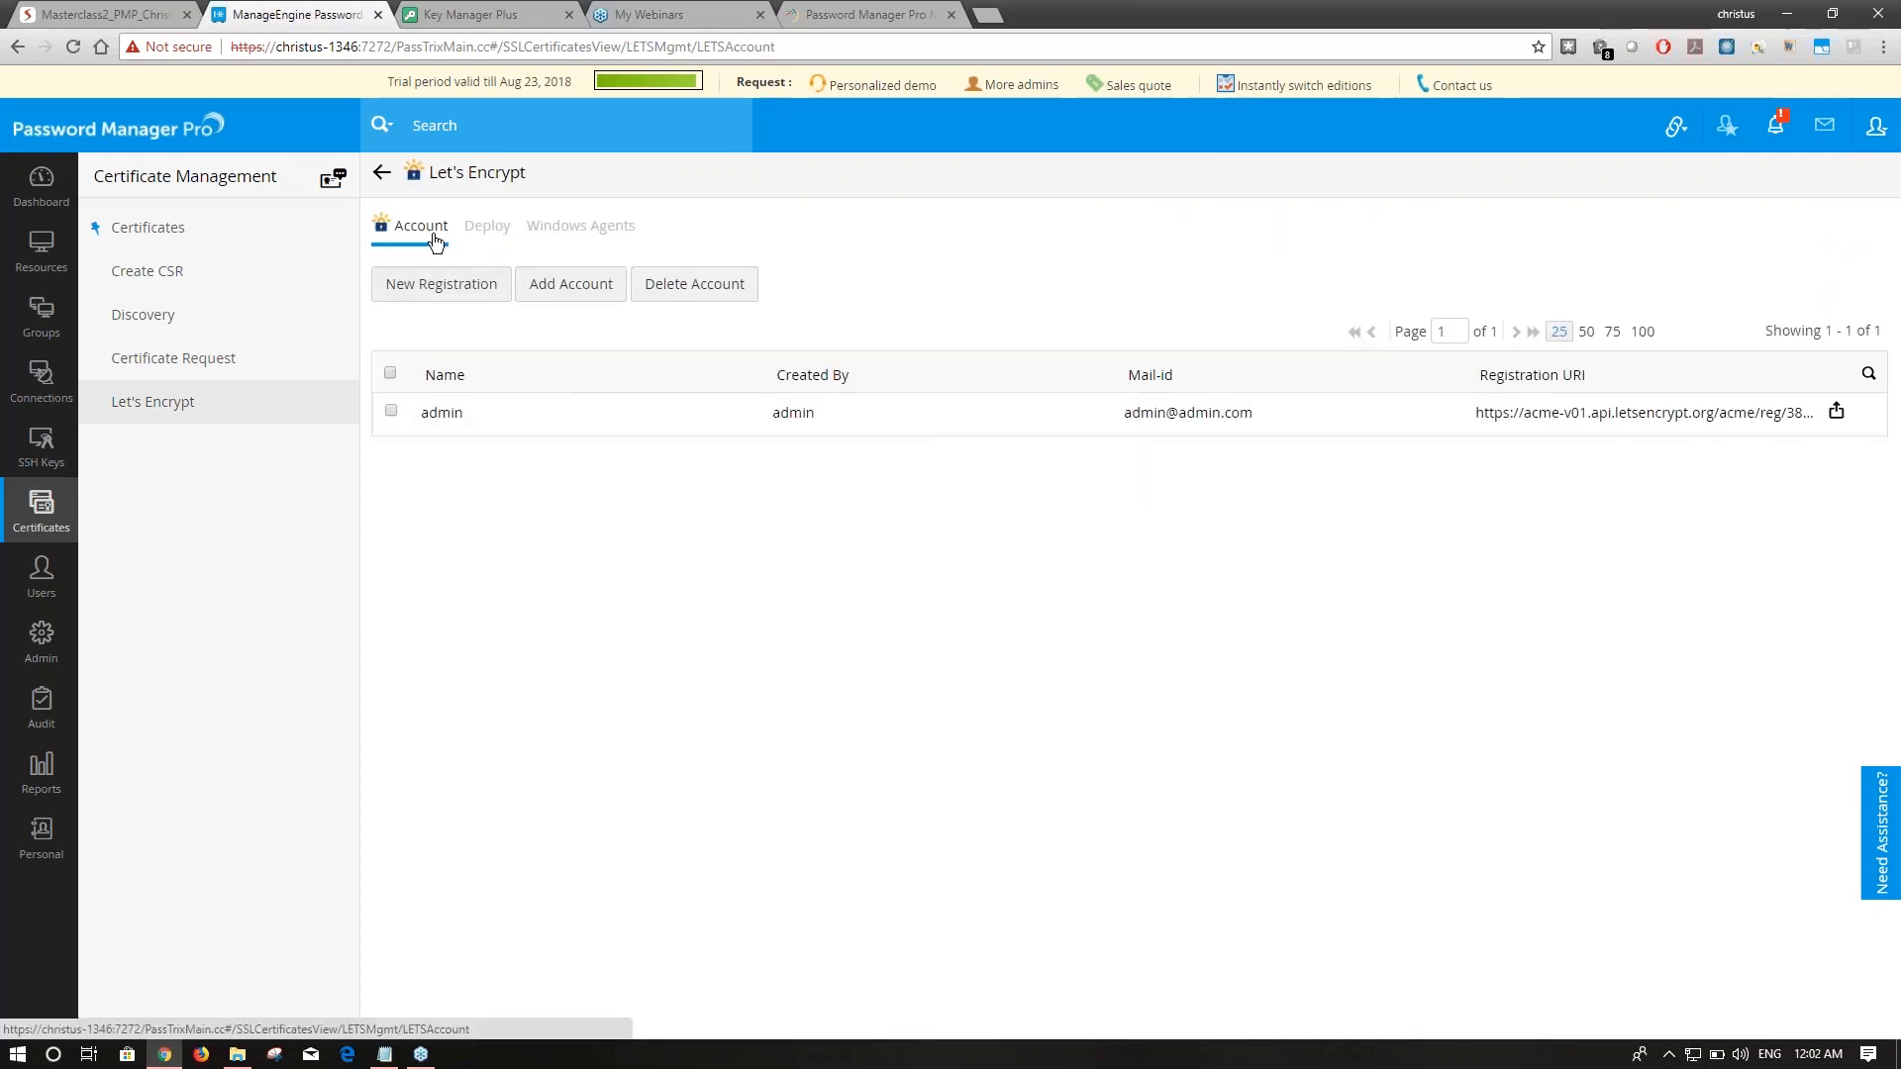
pyautogui.click(234, 402)
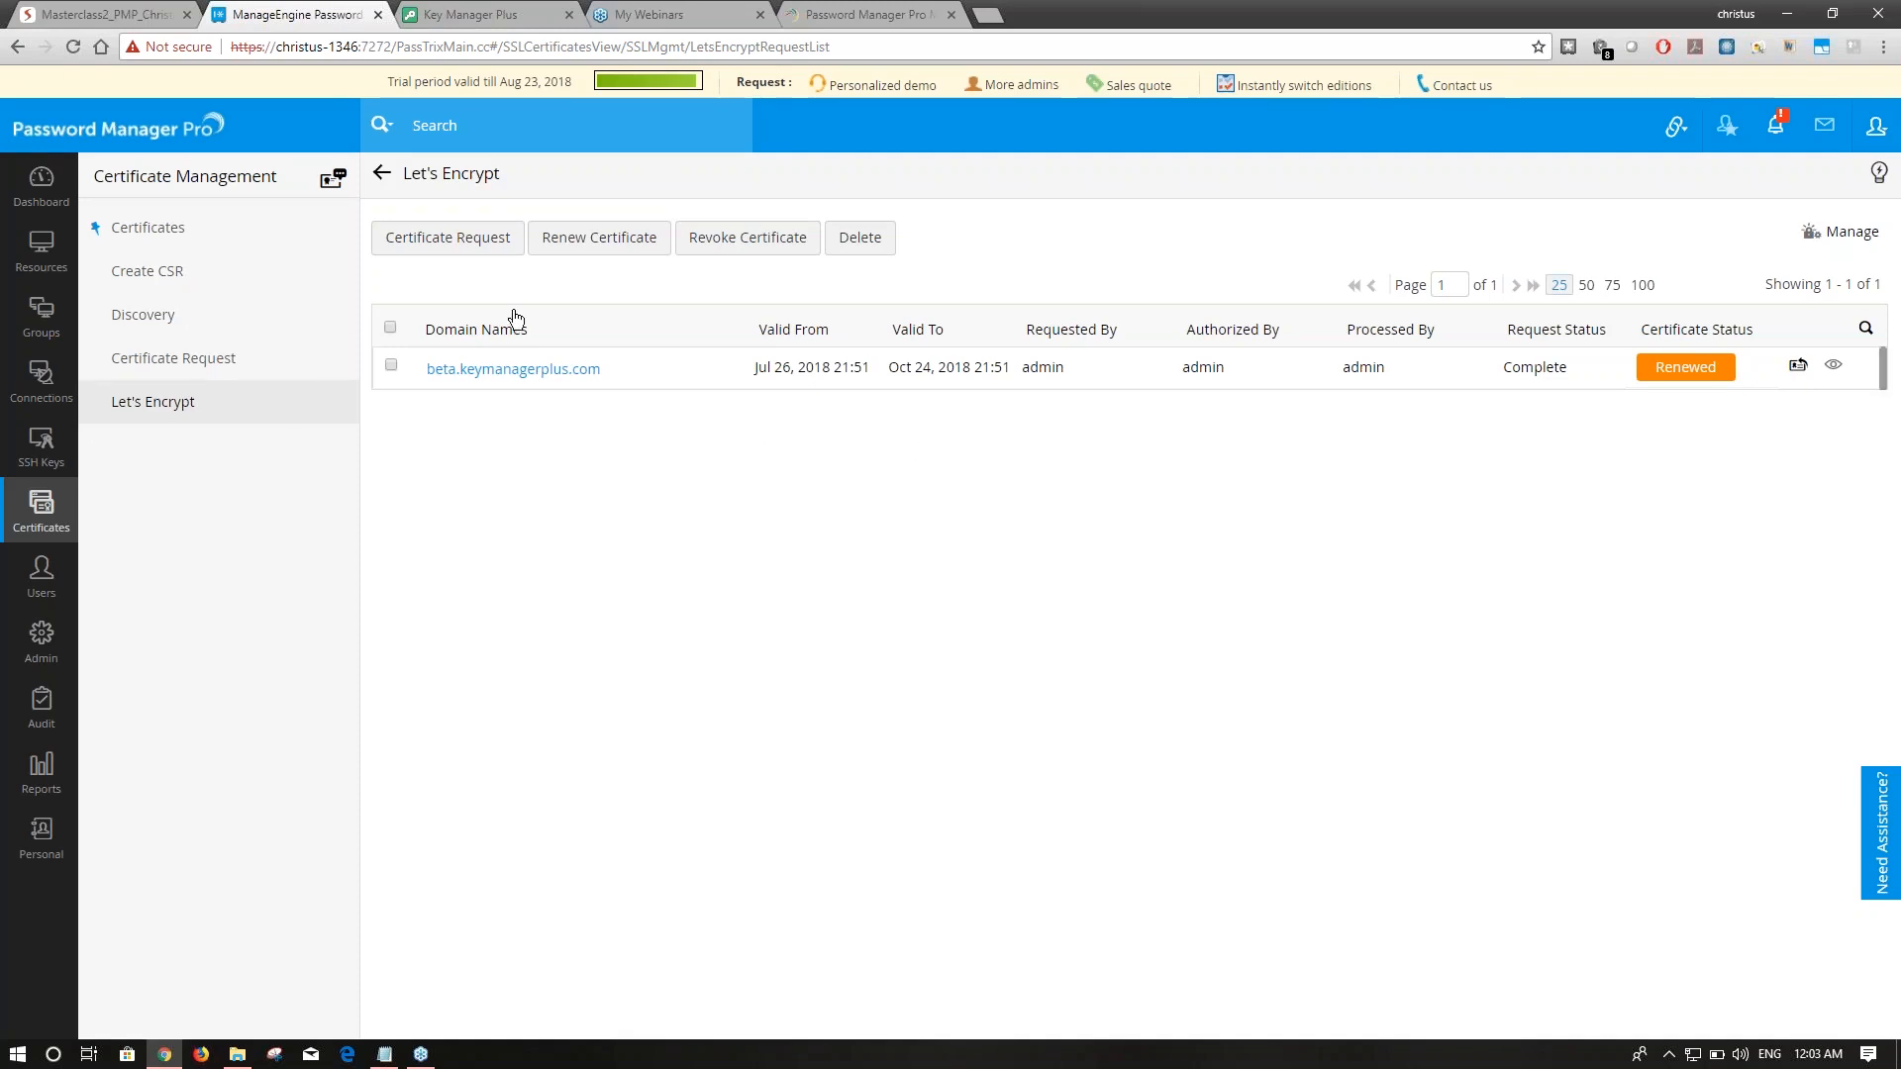
pyautogui.click(1843, 235)
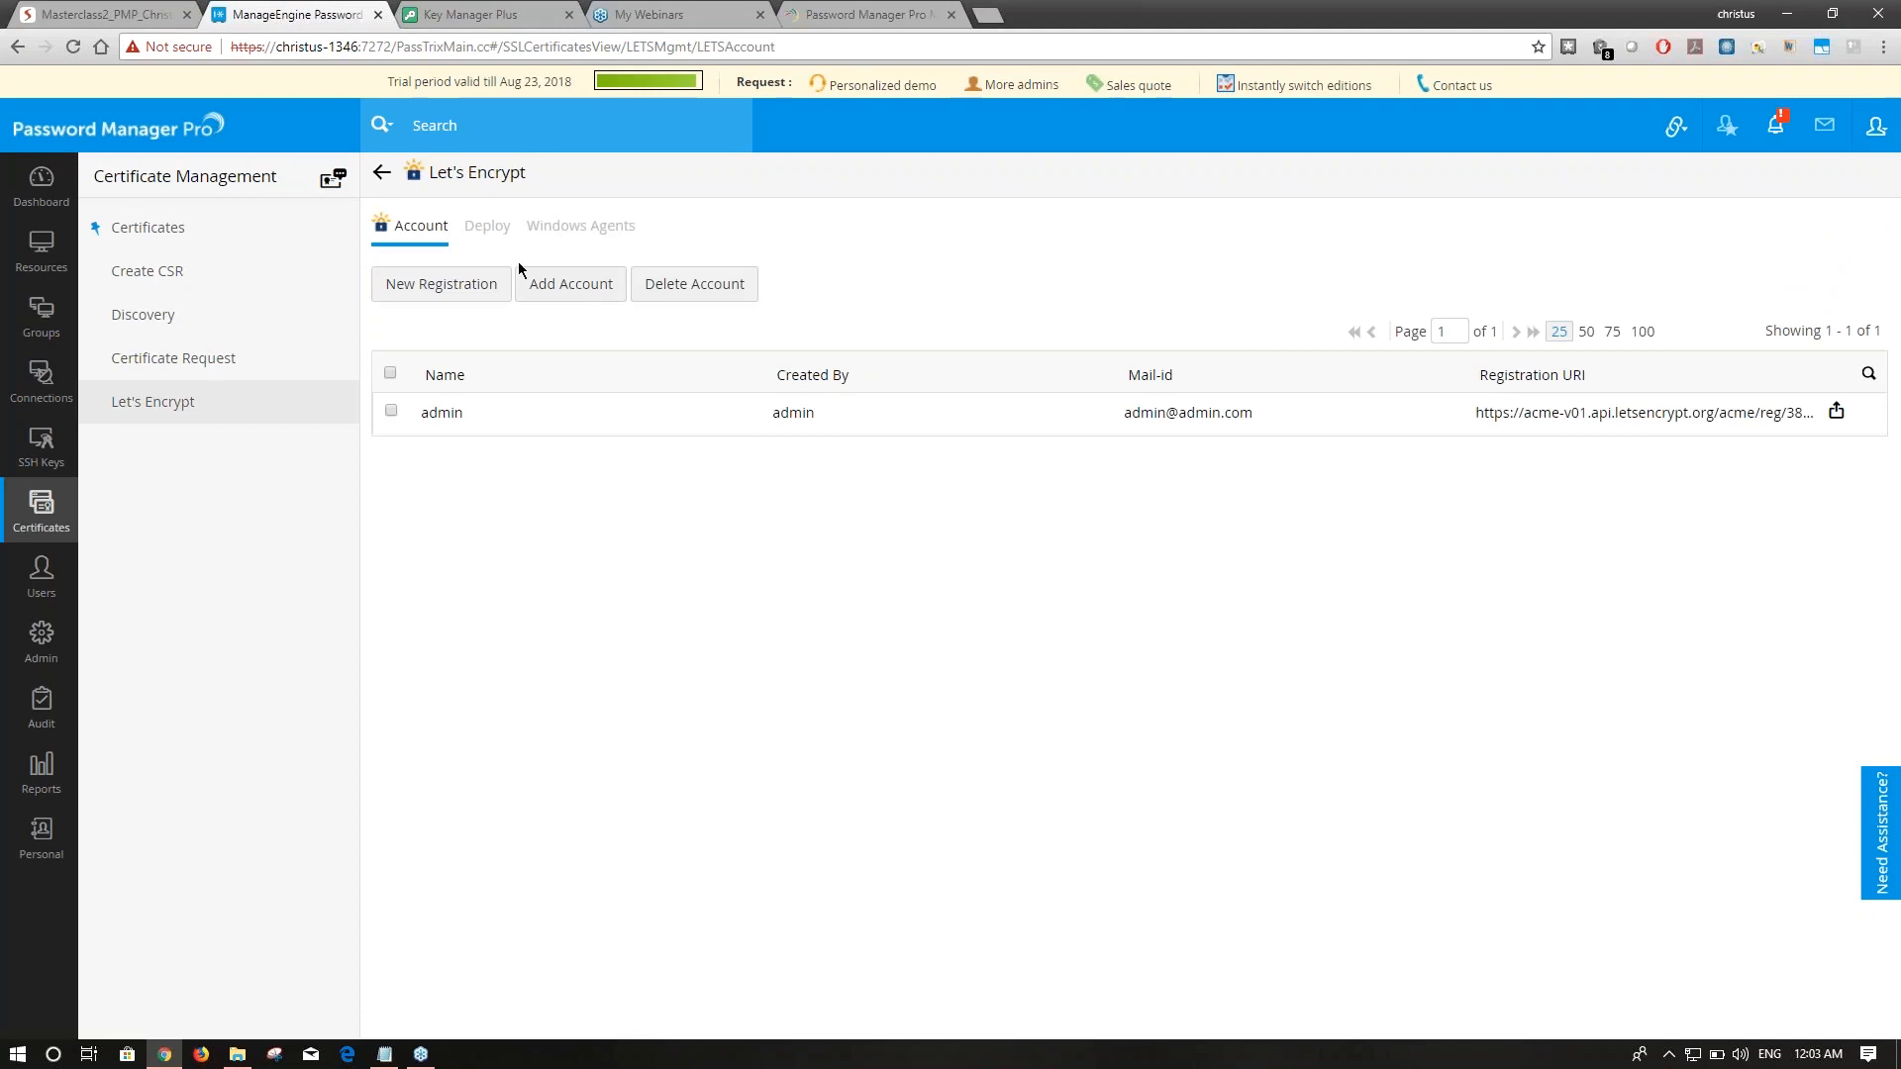
pyautogui.click(491, 239)
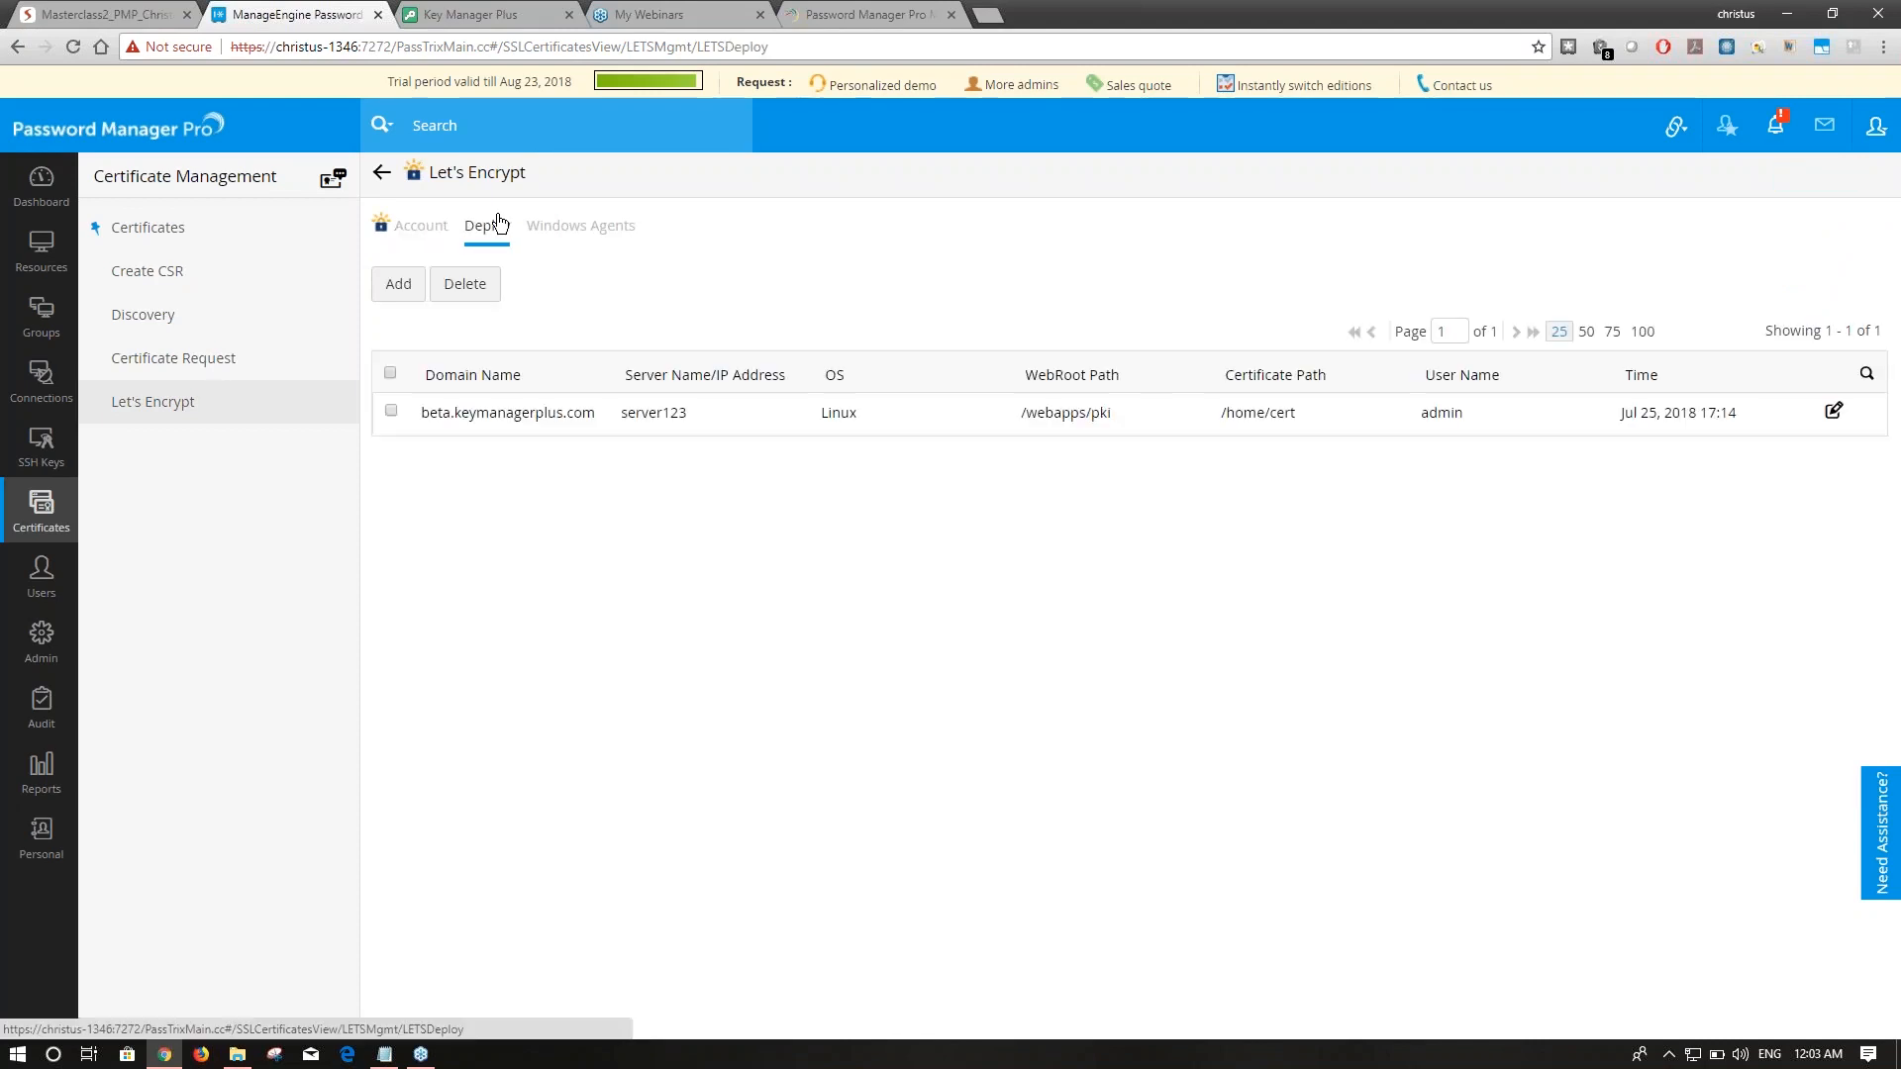
pyautogui.click(572, 230)
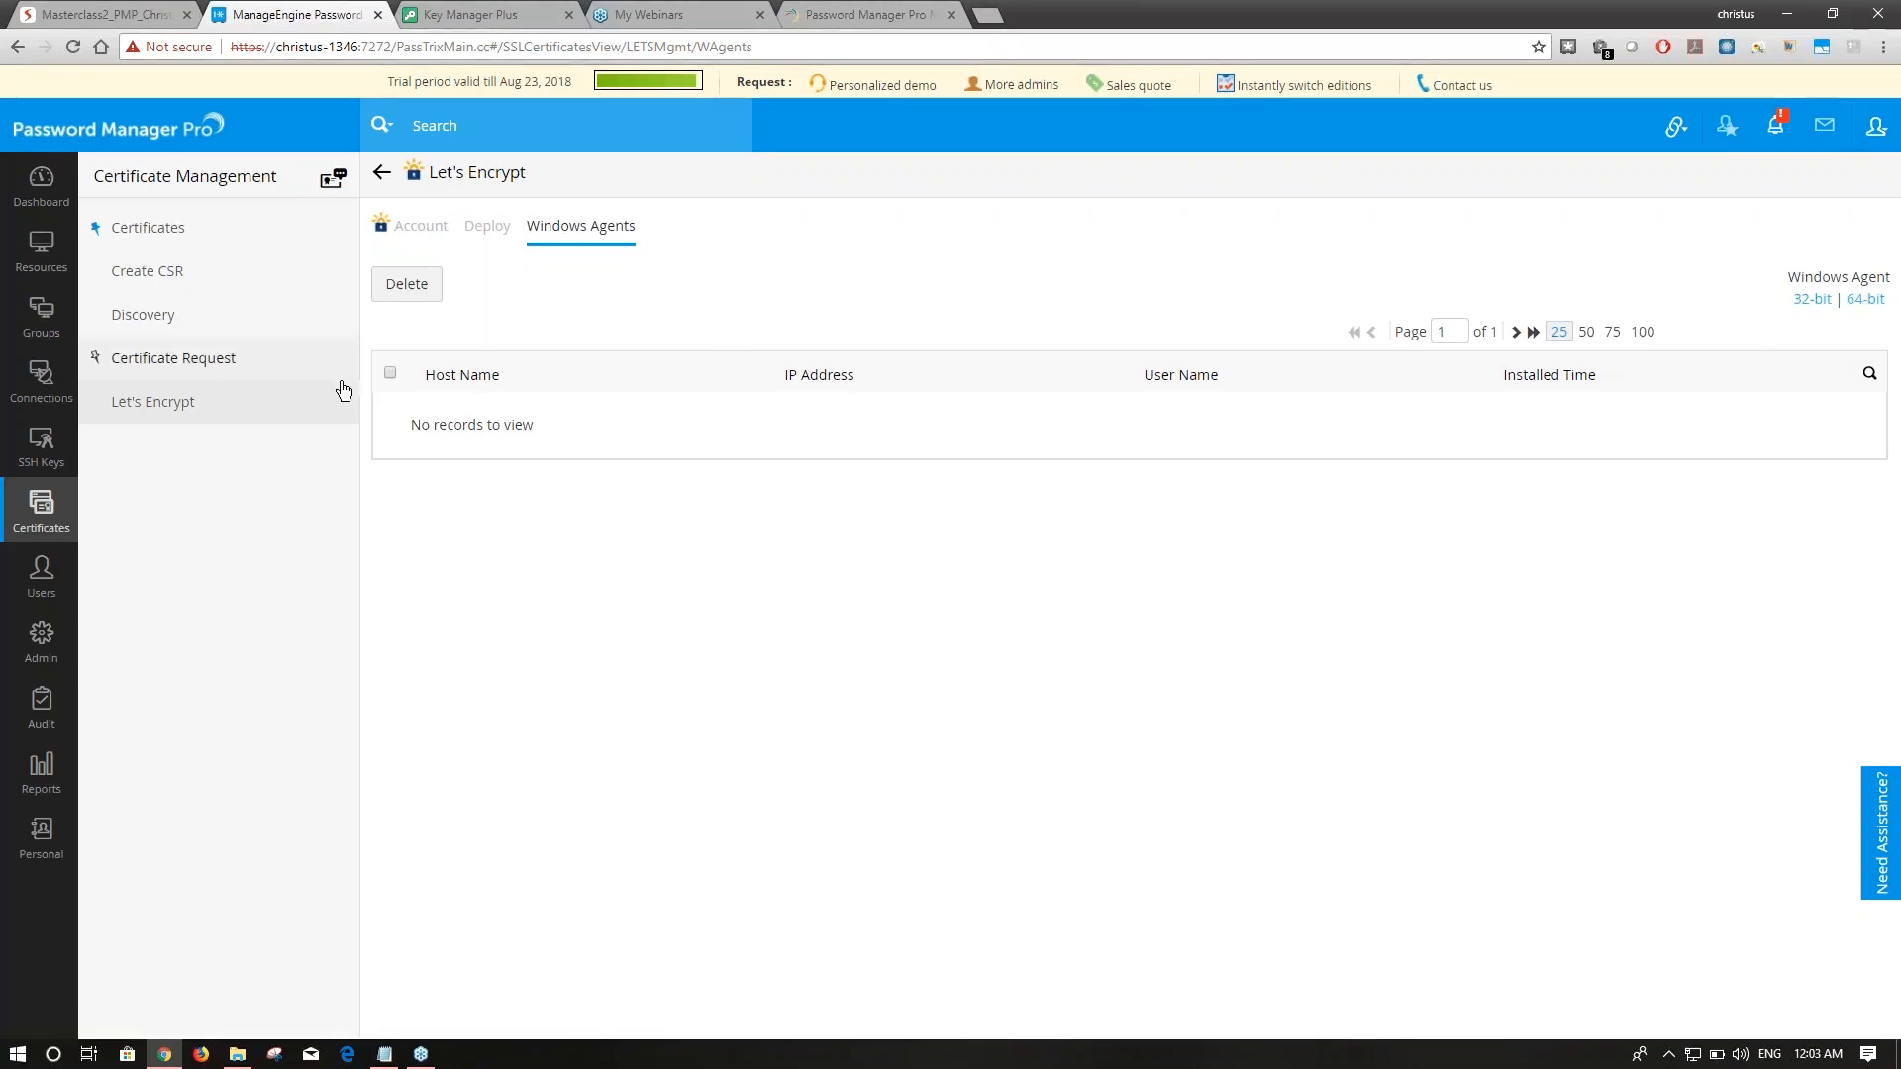
pyautogui.click(264, 374)
pyautogui.click(349, 406)
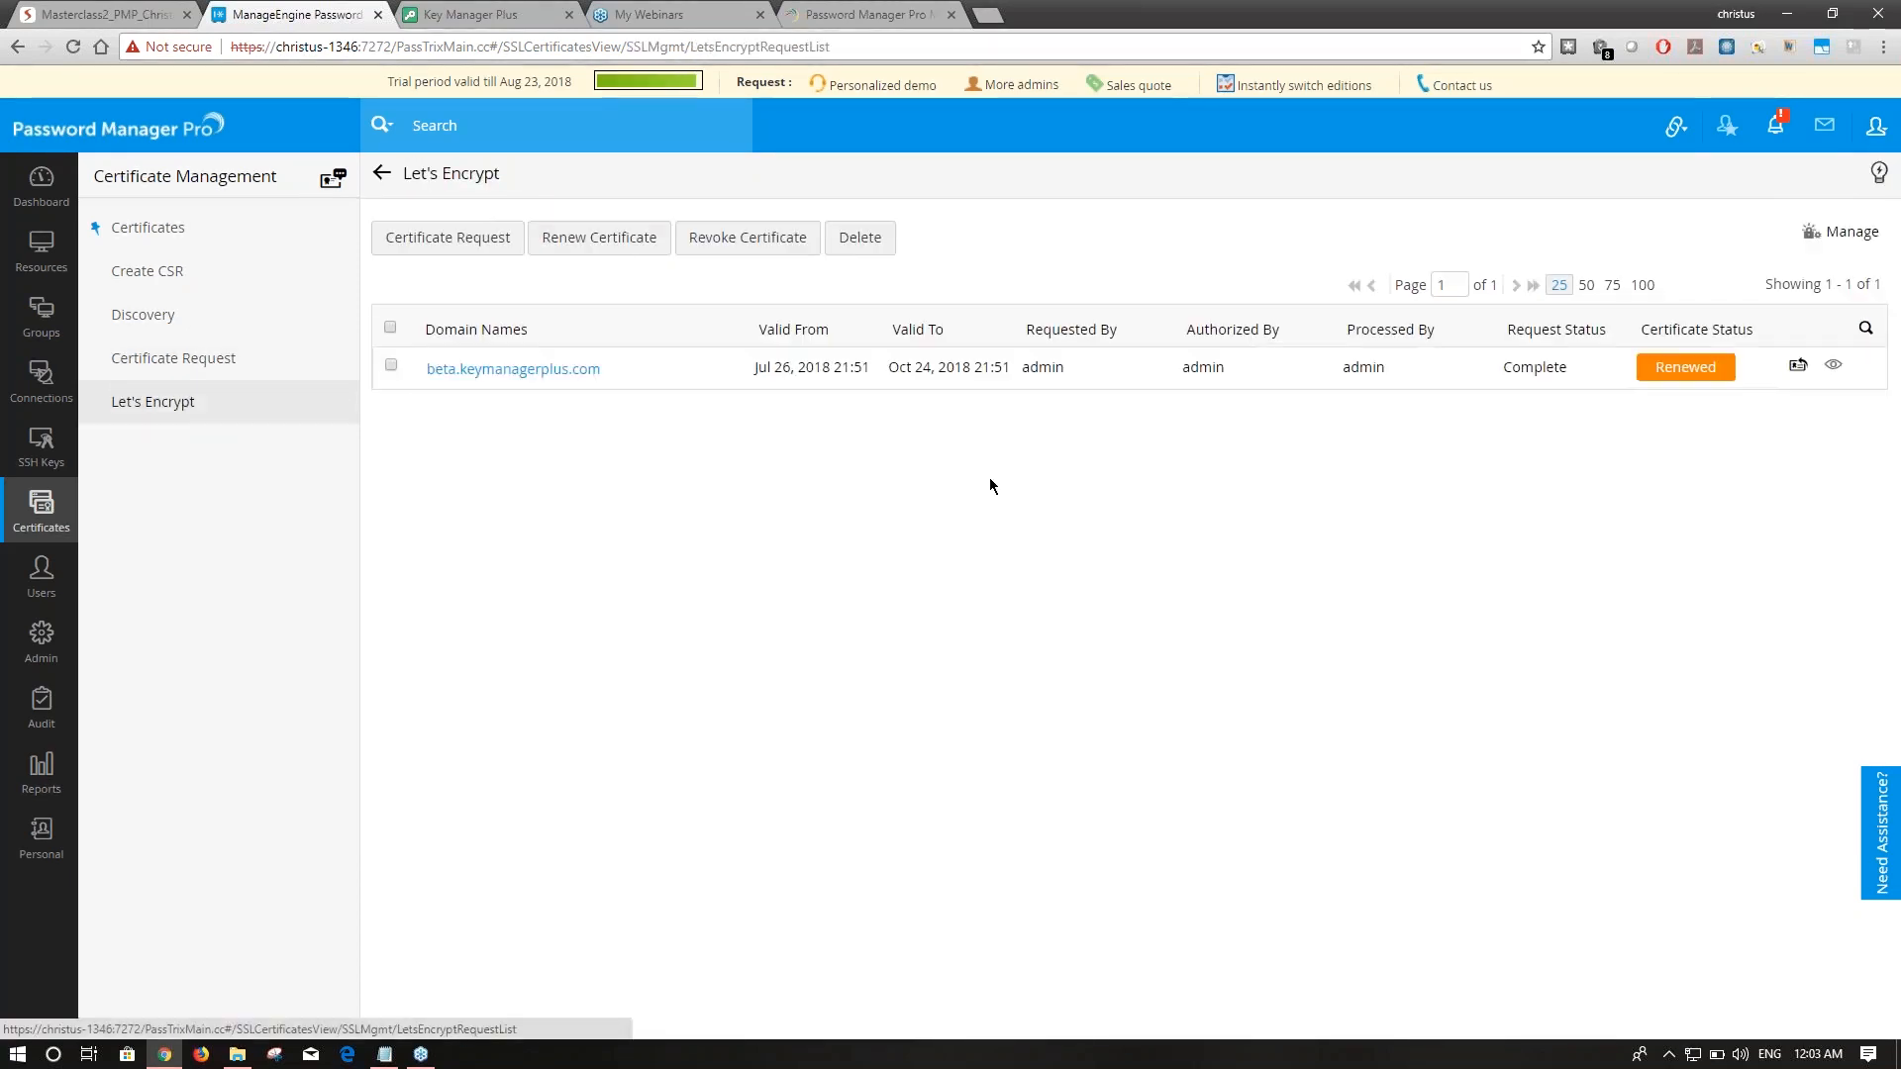
# Save the beta.keymanagerplus.com certificate into the certificate repository from its contents view.
pyautogui.click(725, 372)
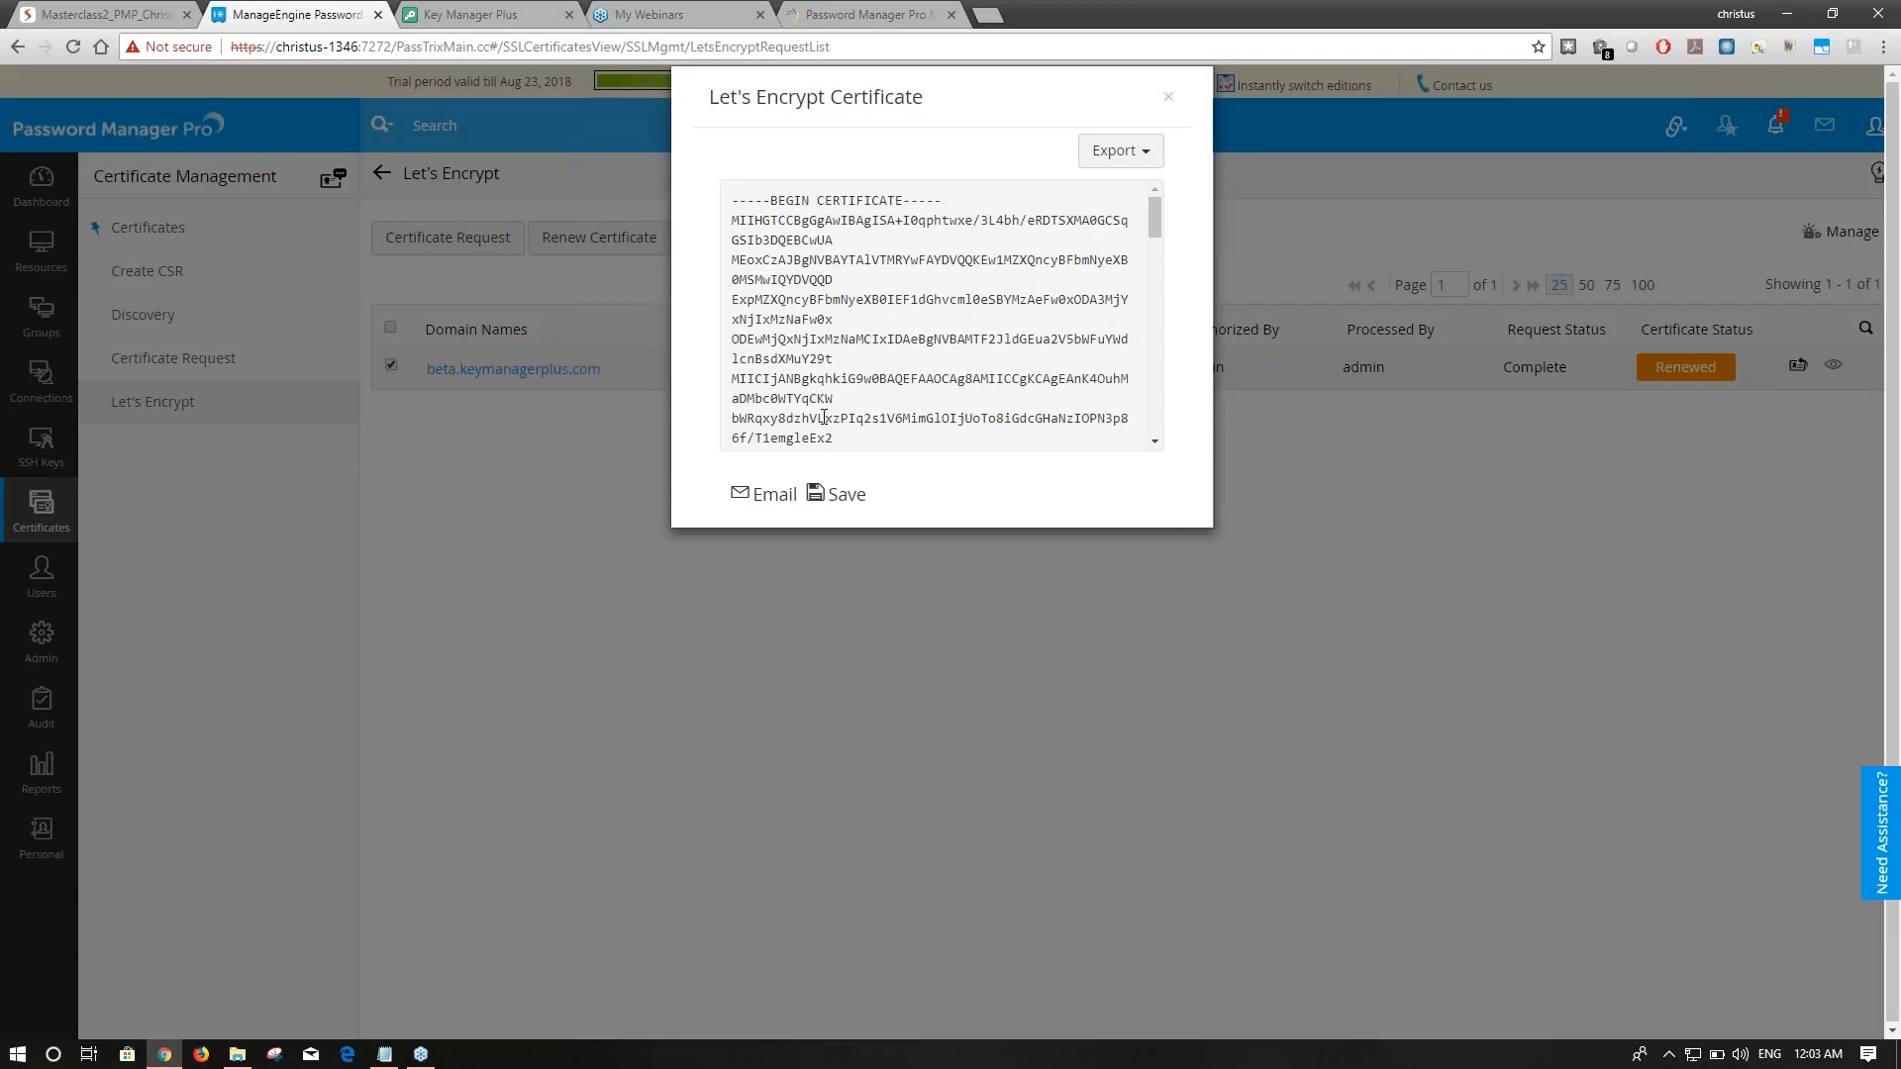
pyautogui.click(850, 493)
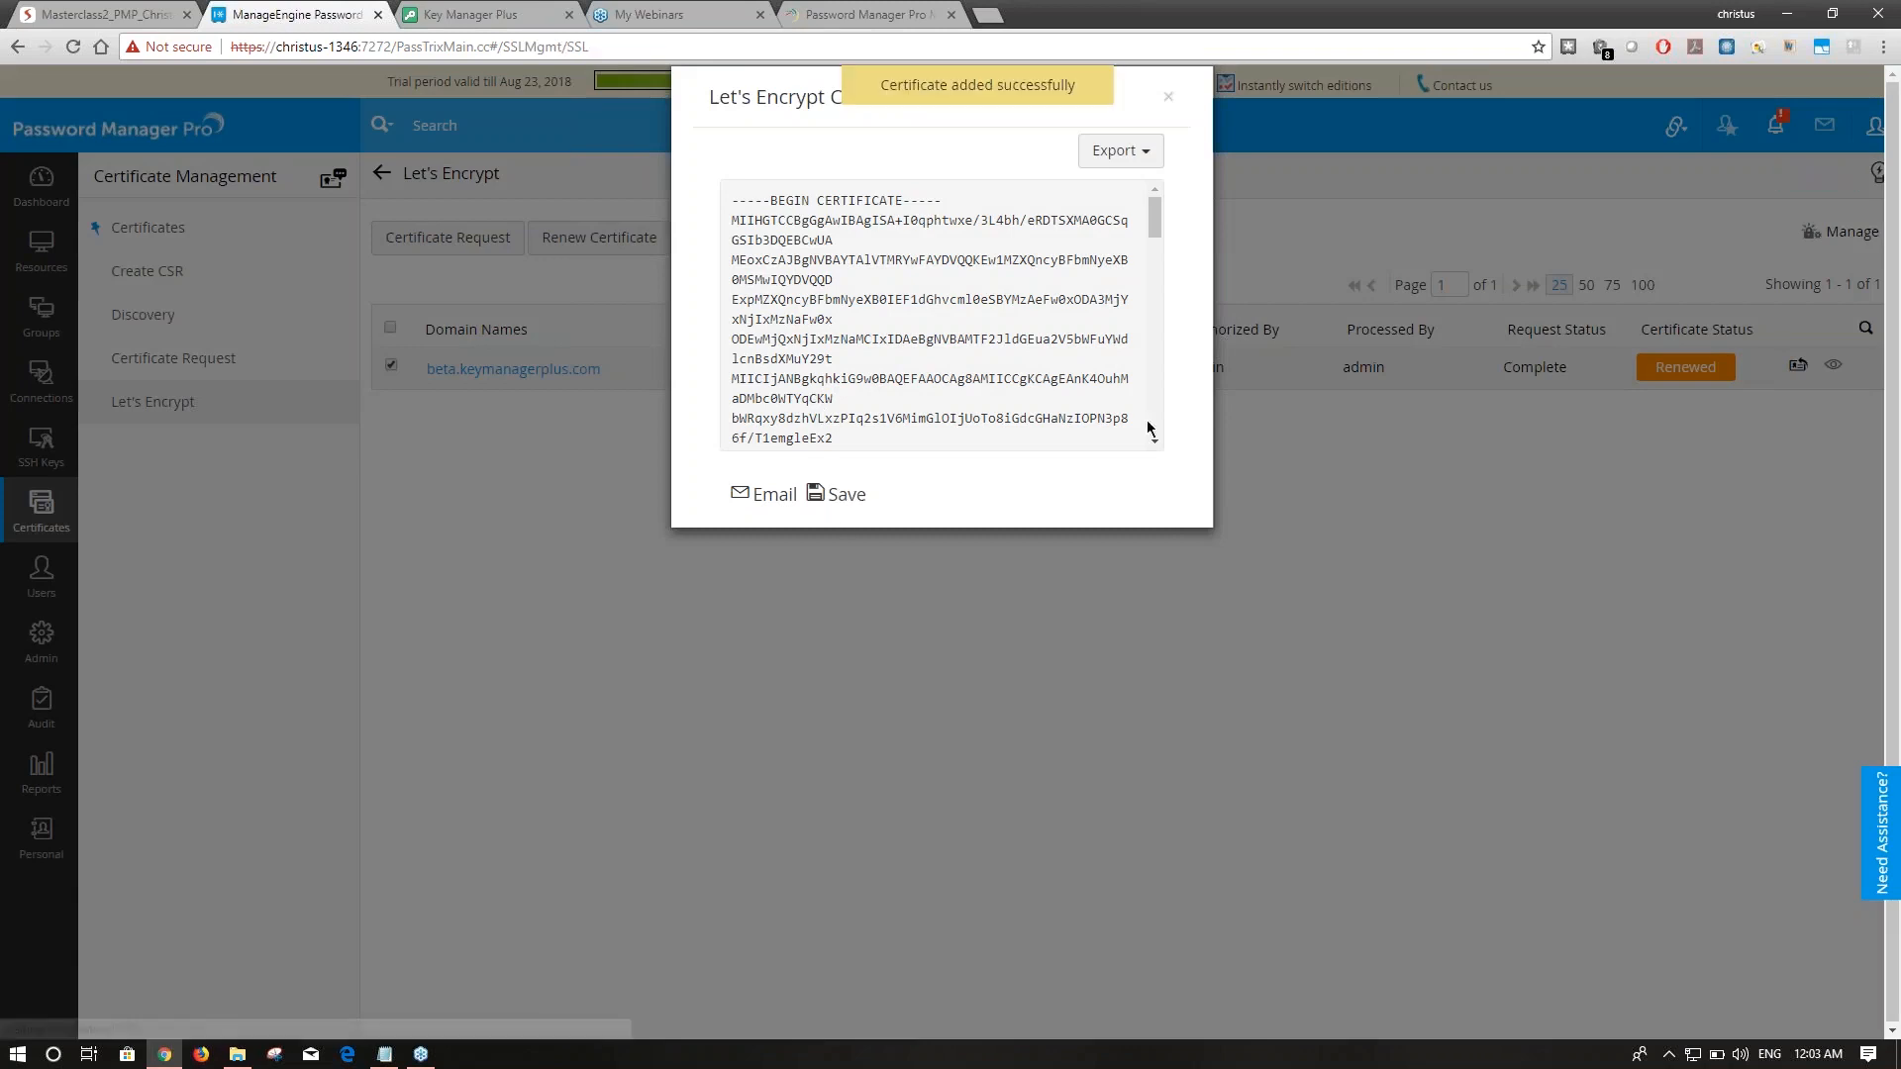
pyautogui.click(1168, 96)
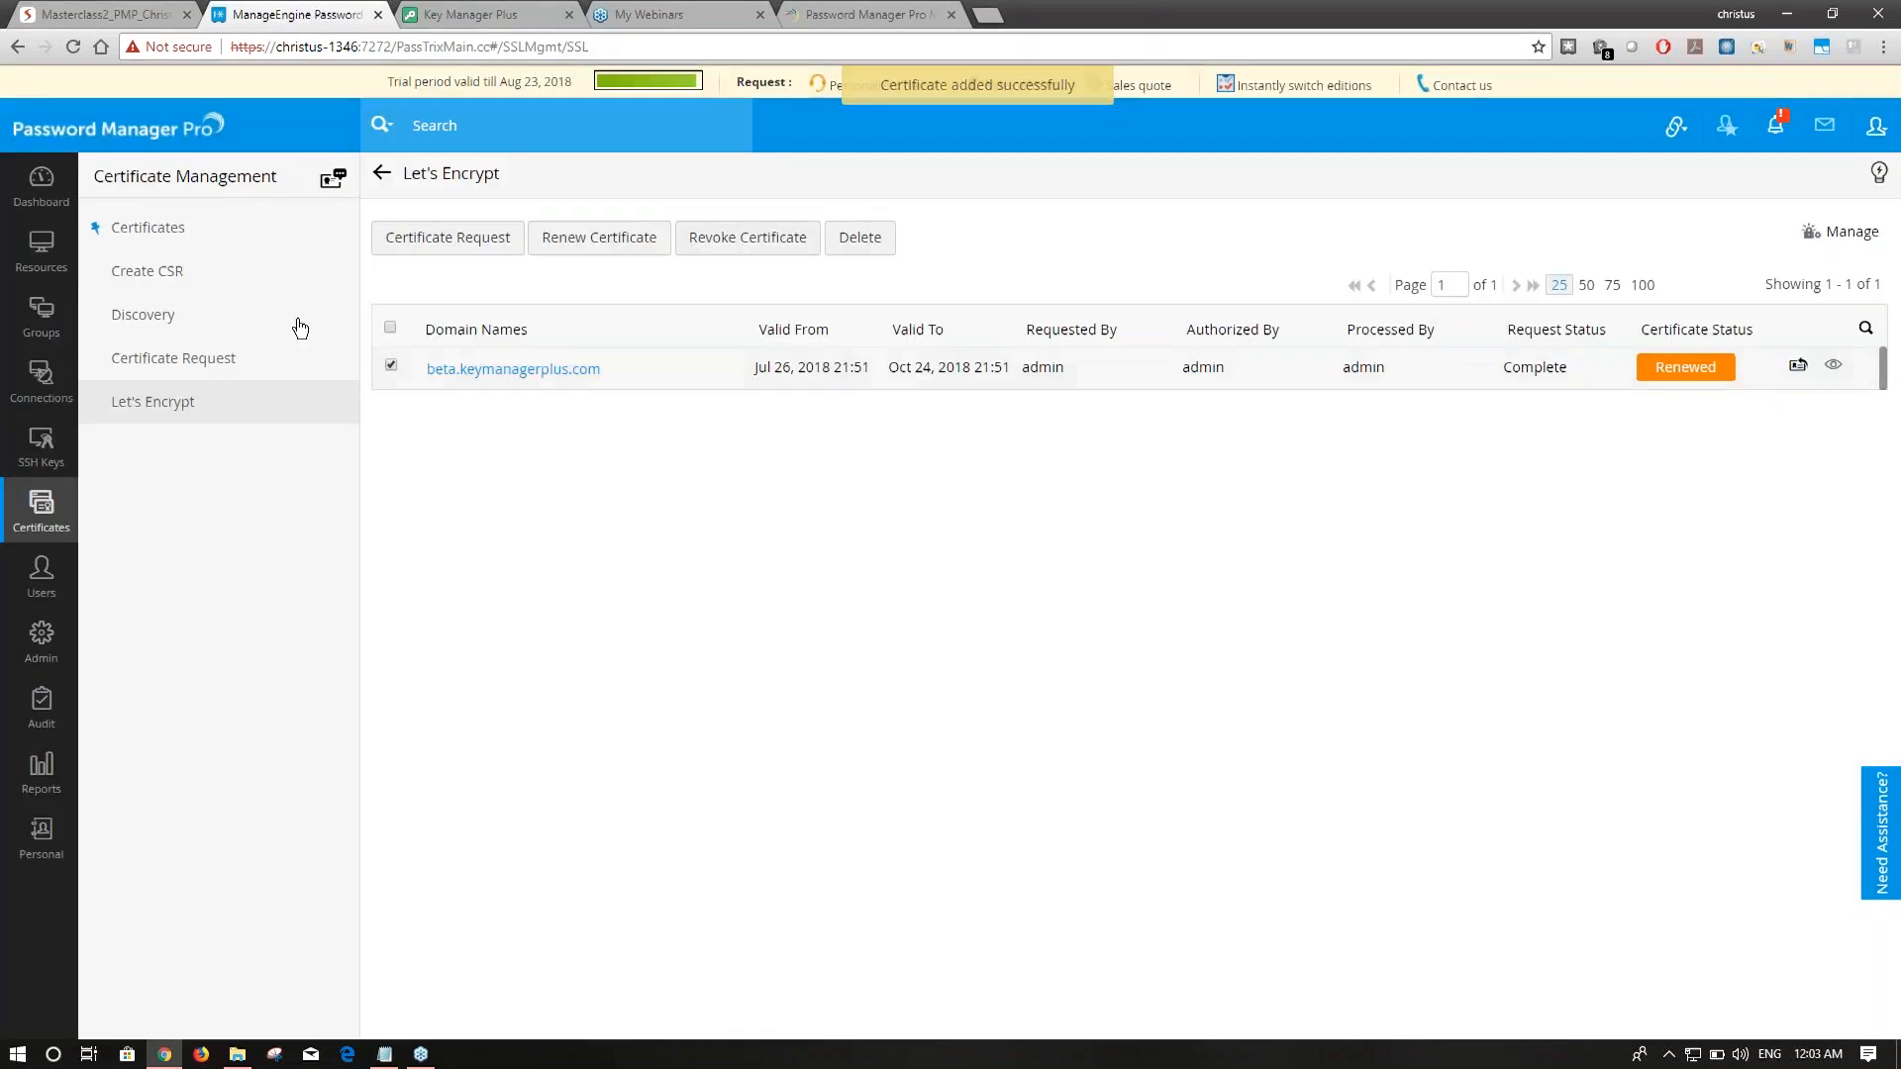
# Find the new certificate's common name and DNS name in the Certificates list, then return to Let's Encrypt.
pyautogui.click(179, 232)
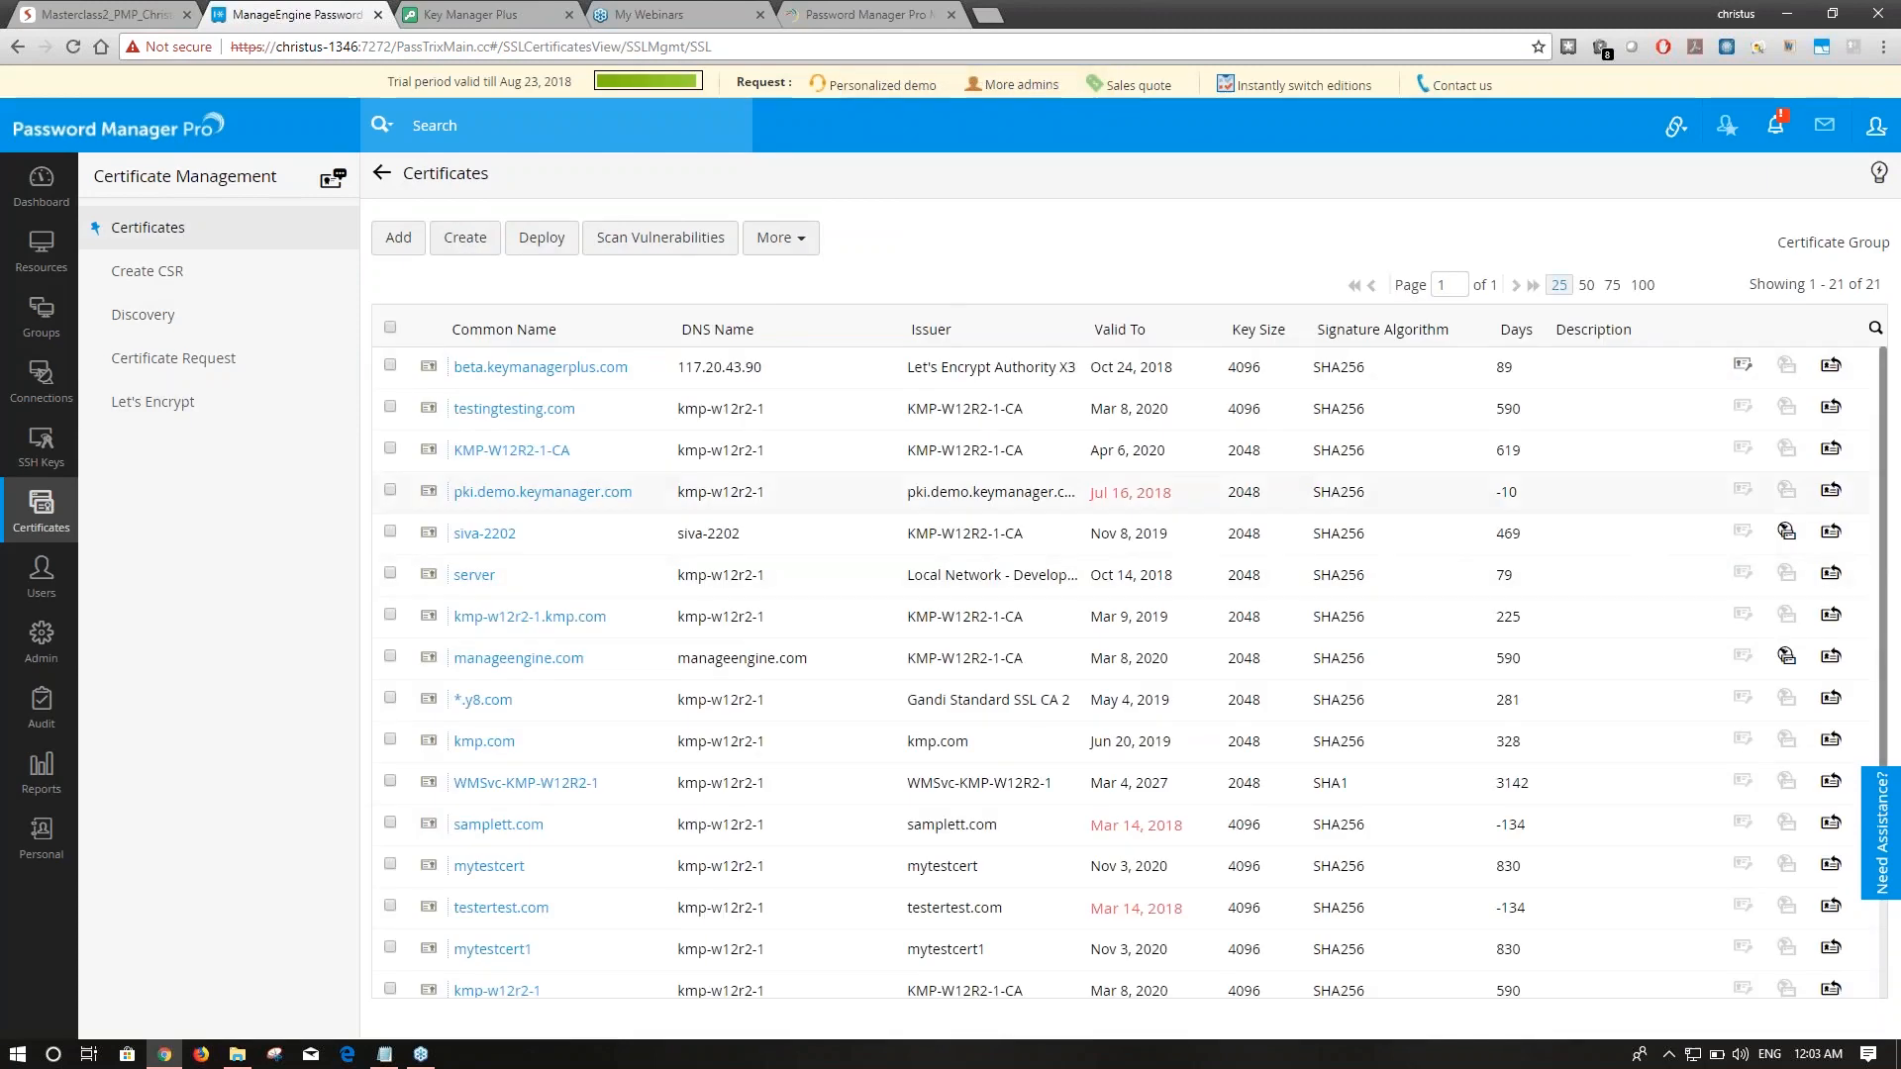
pyautogui.moveTo(757, 371); pyautogui.dragTo(452, 367)
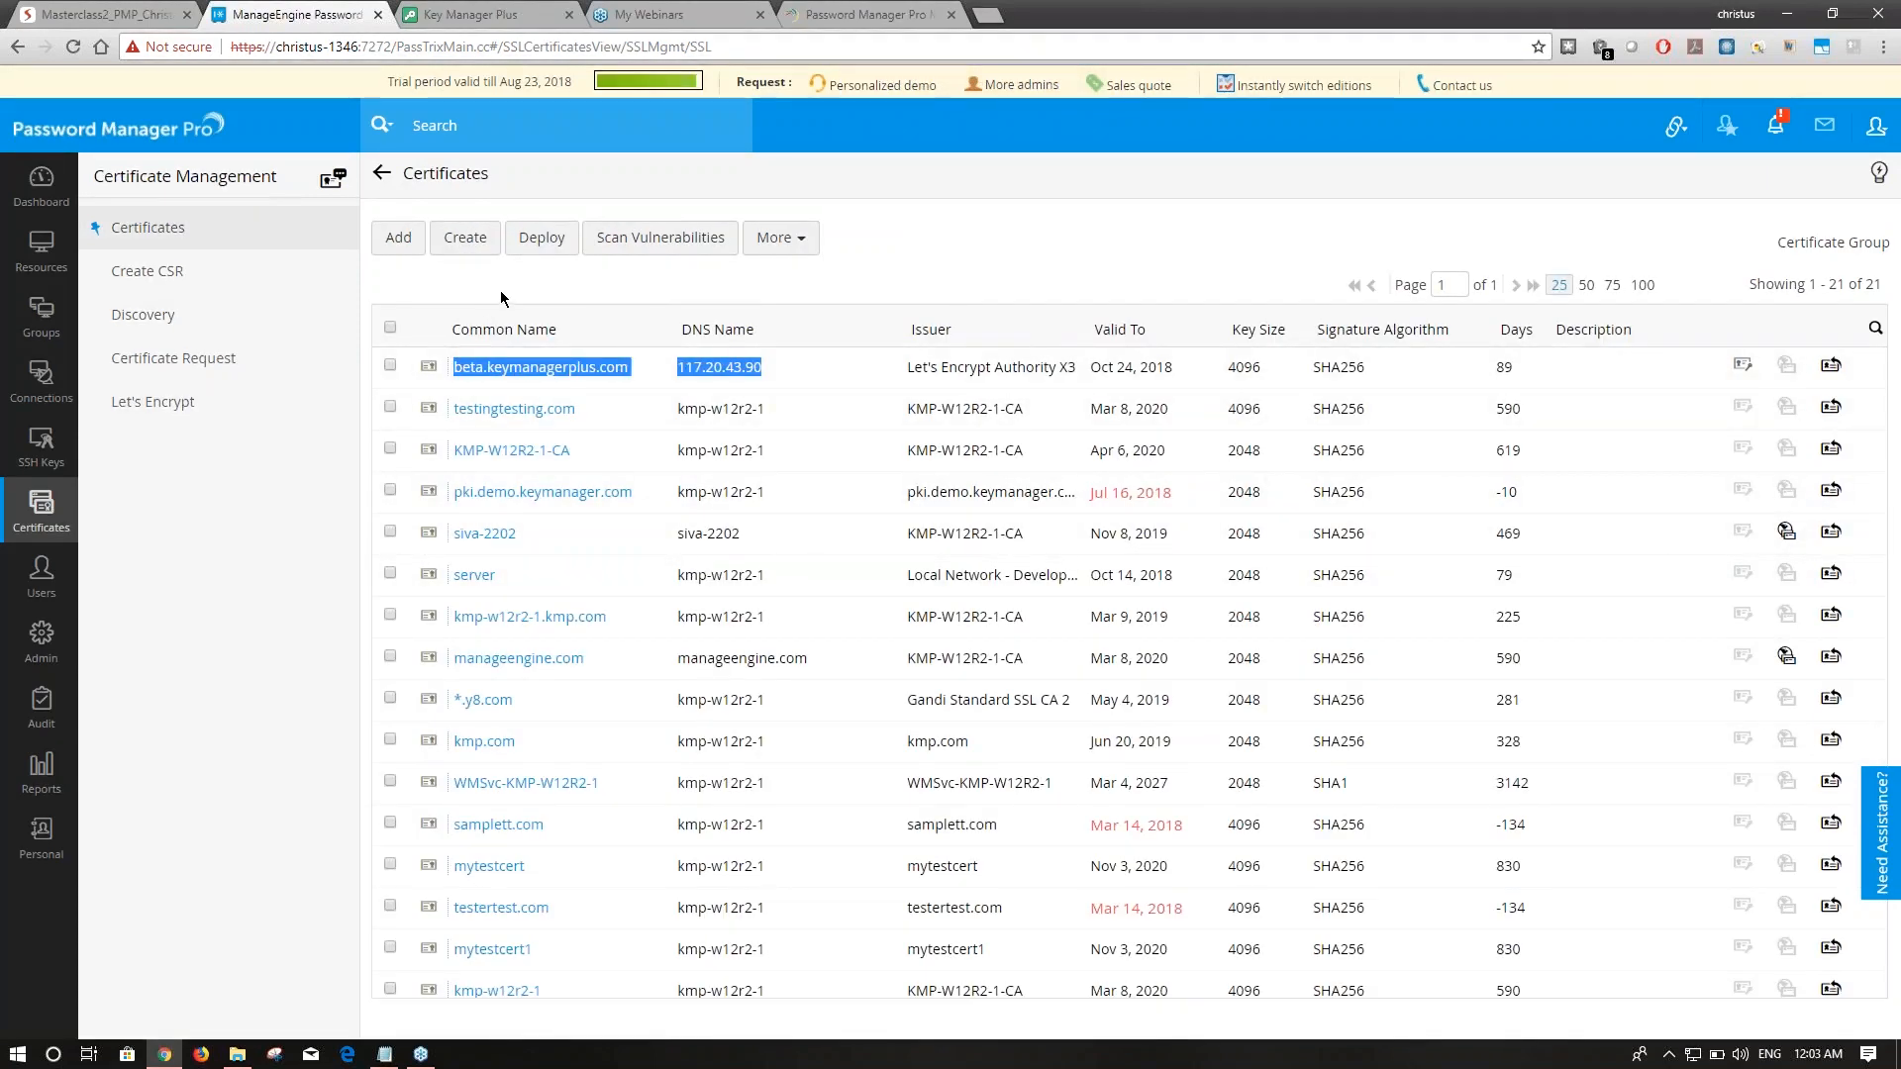
pyautogui.click(545, 292)
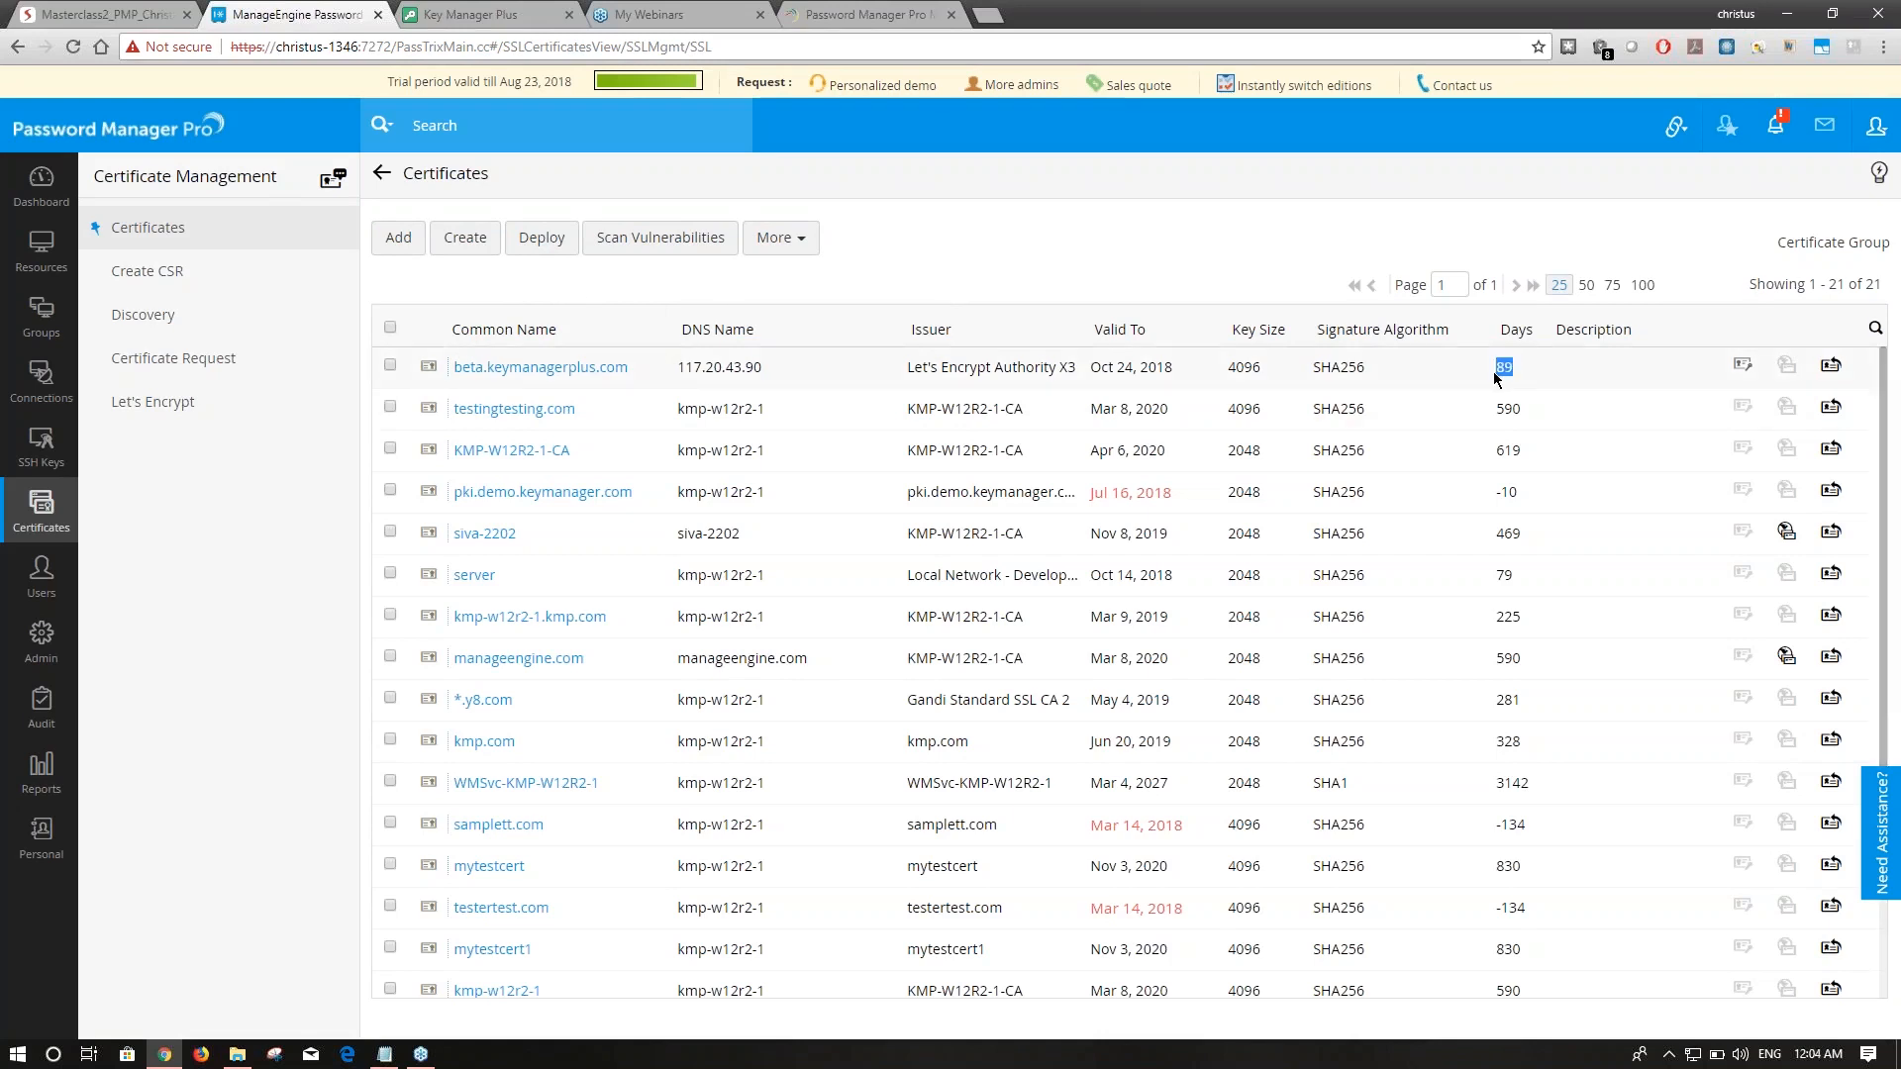
pyautogui.click(1234, 248)
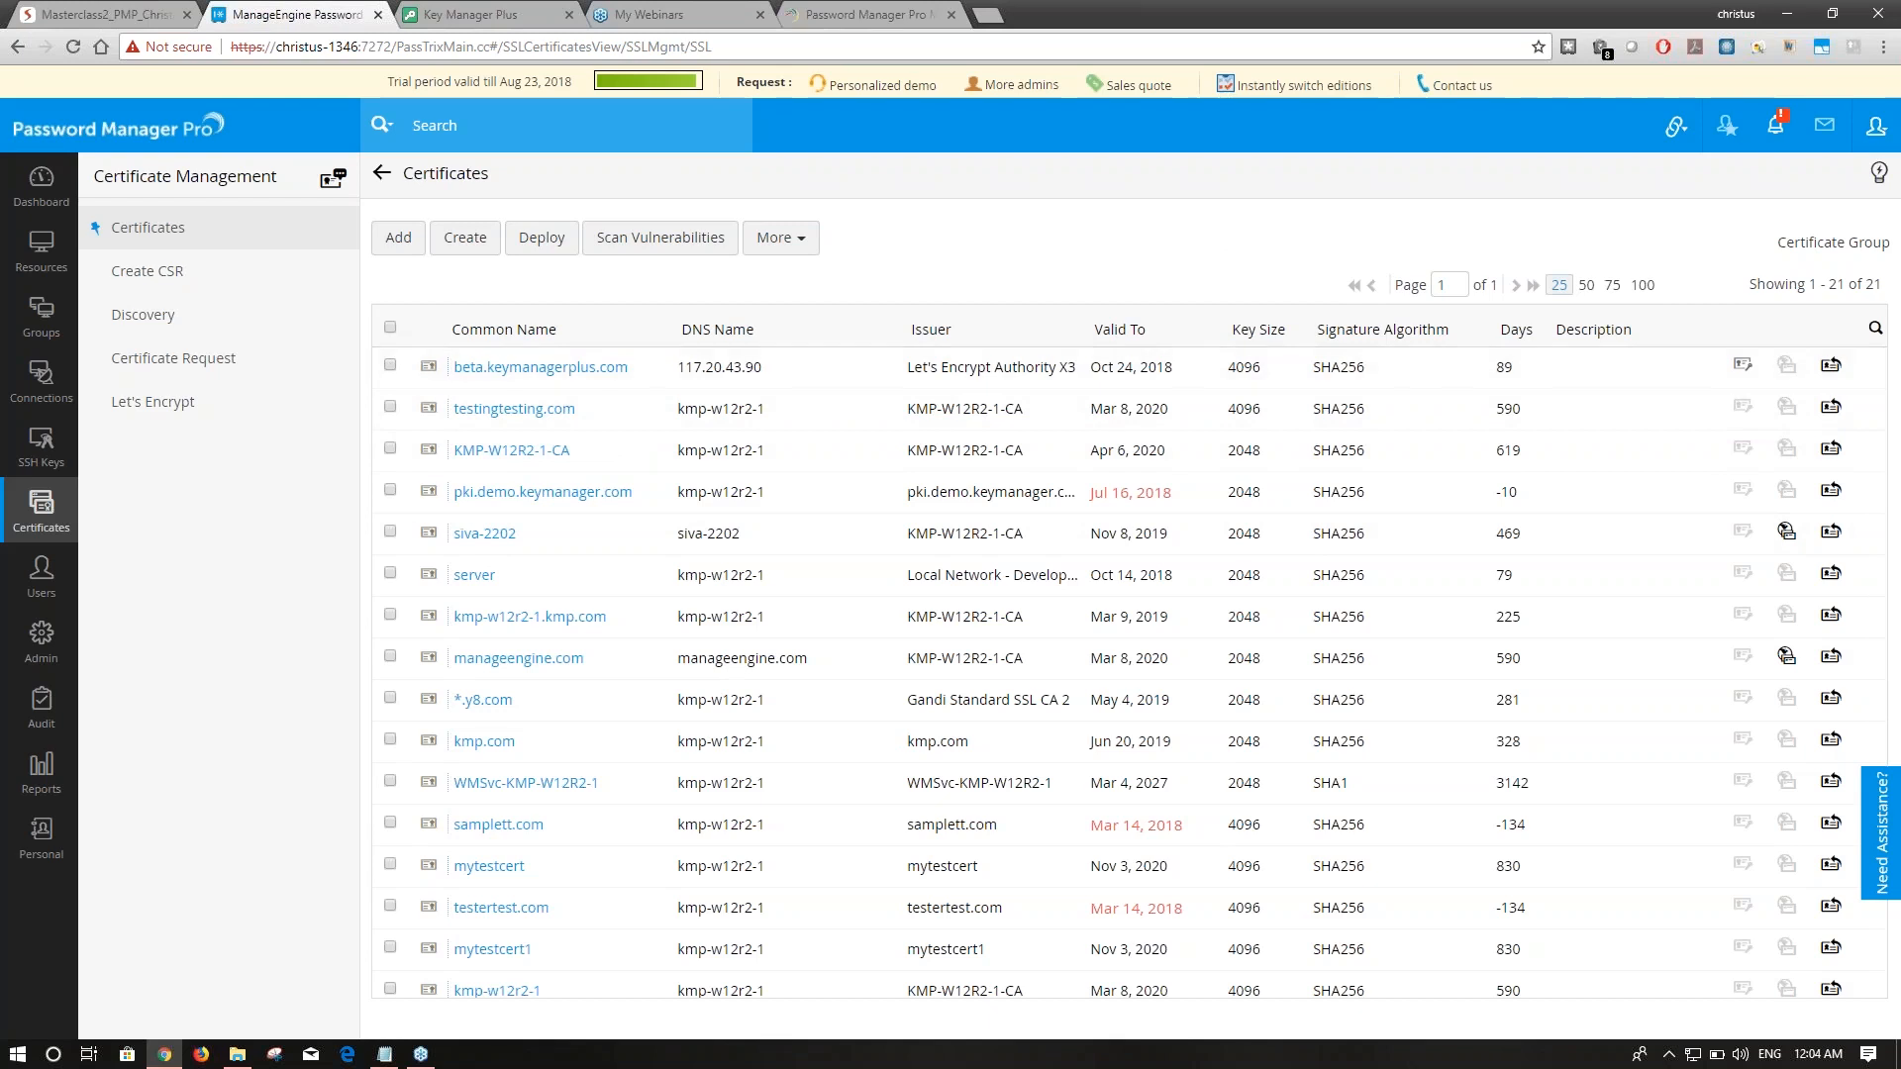
pyautogui.click(167, 404)
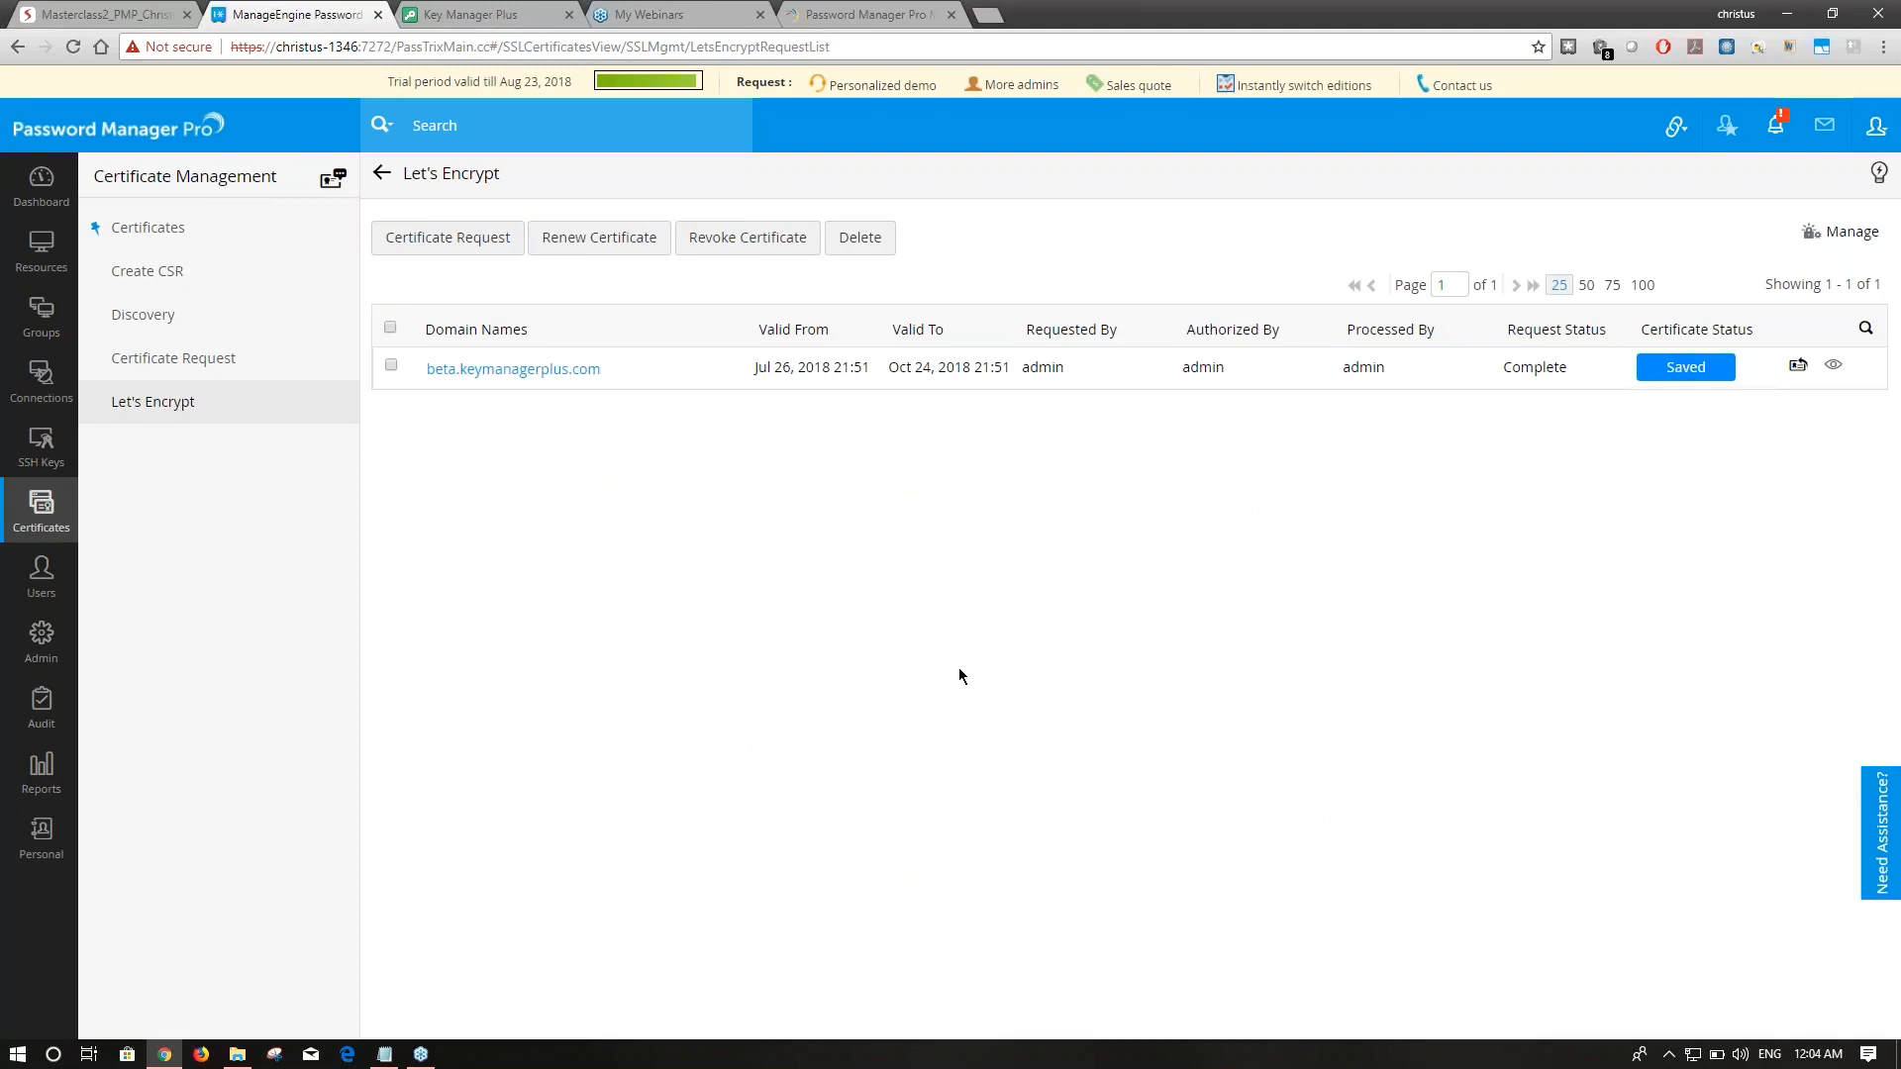
# Advance the Zoho Show deck to the SSL vulnerability scanning slide and return to Password Manager Pro.
pyautogui.hotkey('ctrl', 'shift', 'Tab')
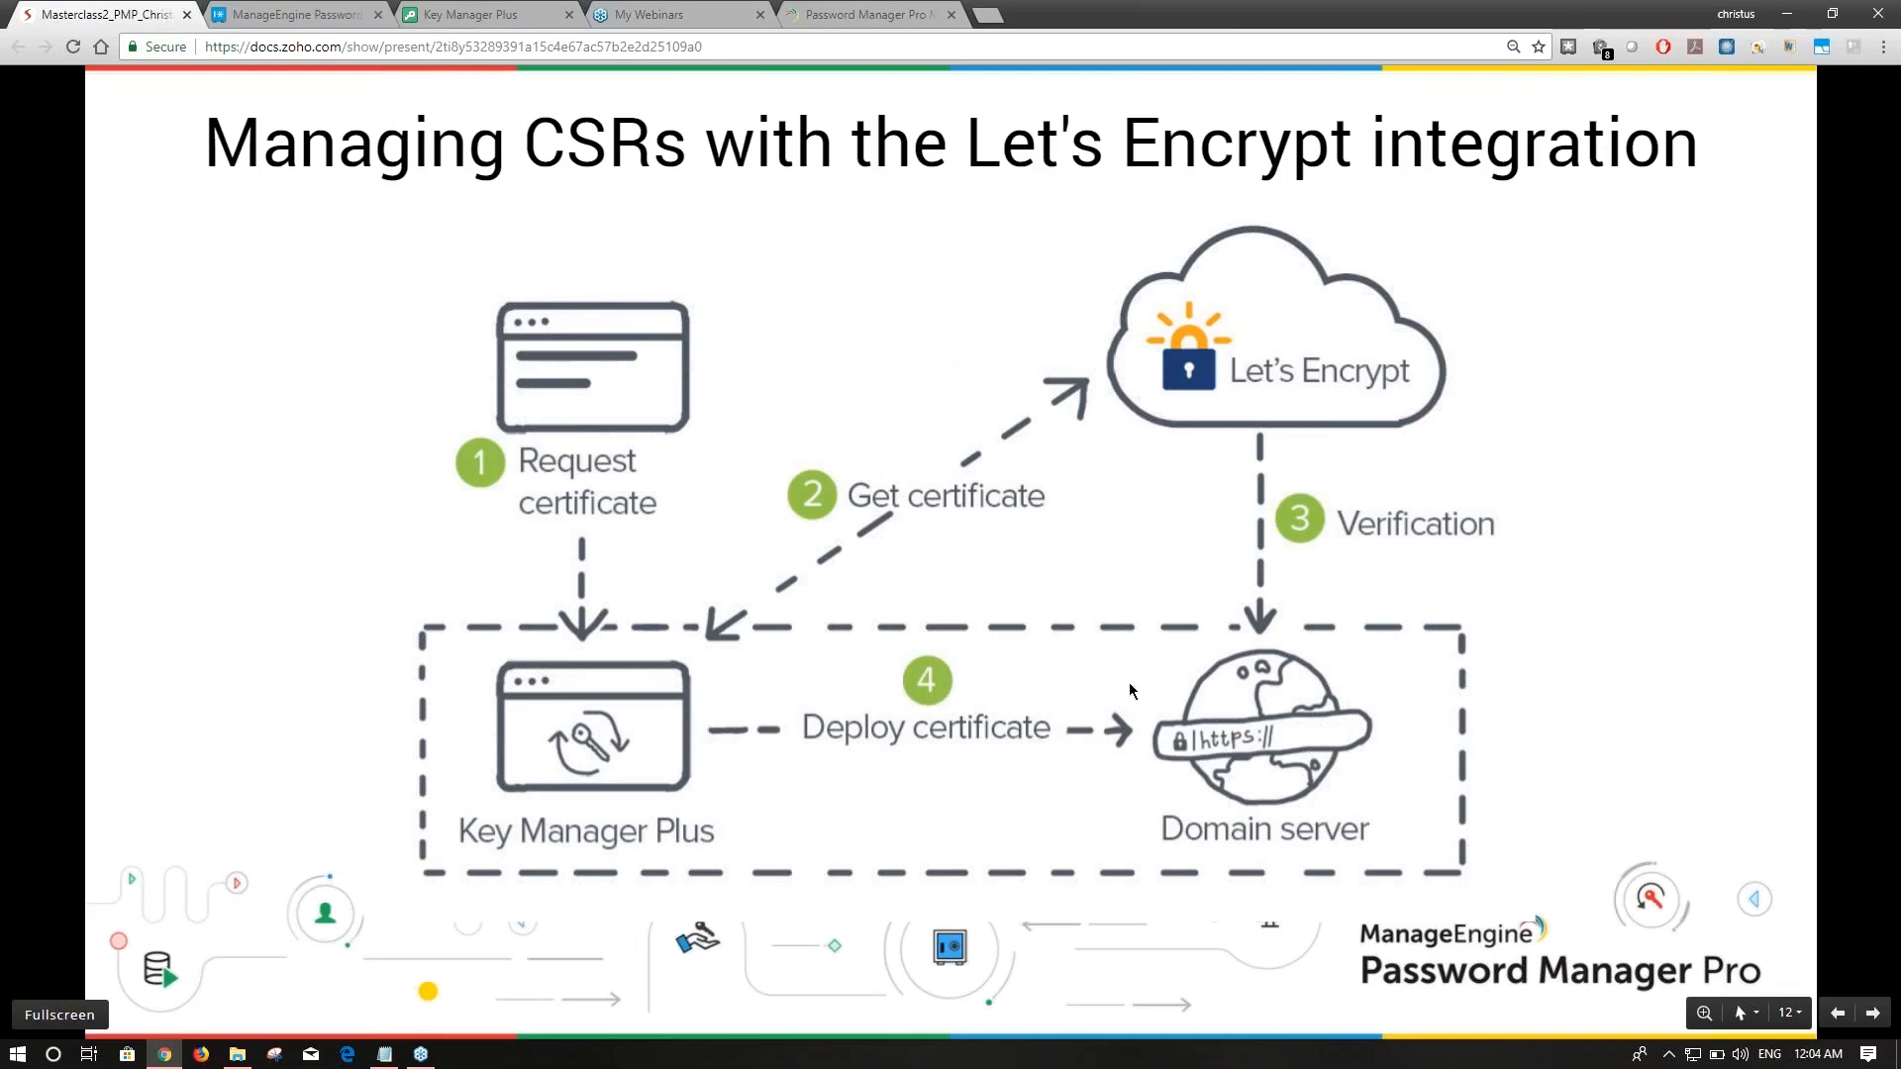
pyautogui.click(1872, 1013)
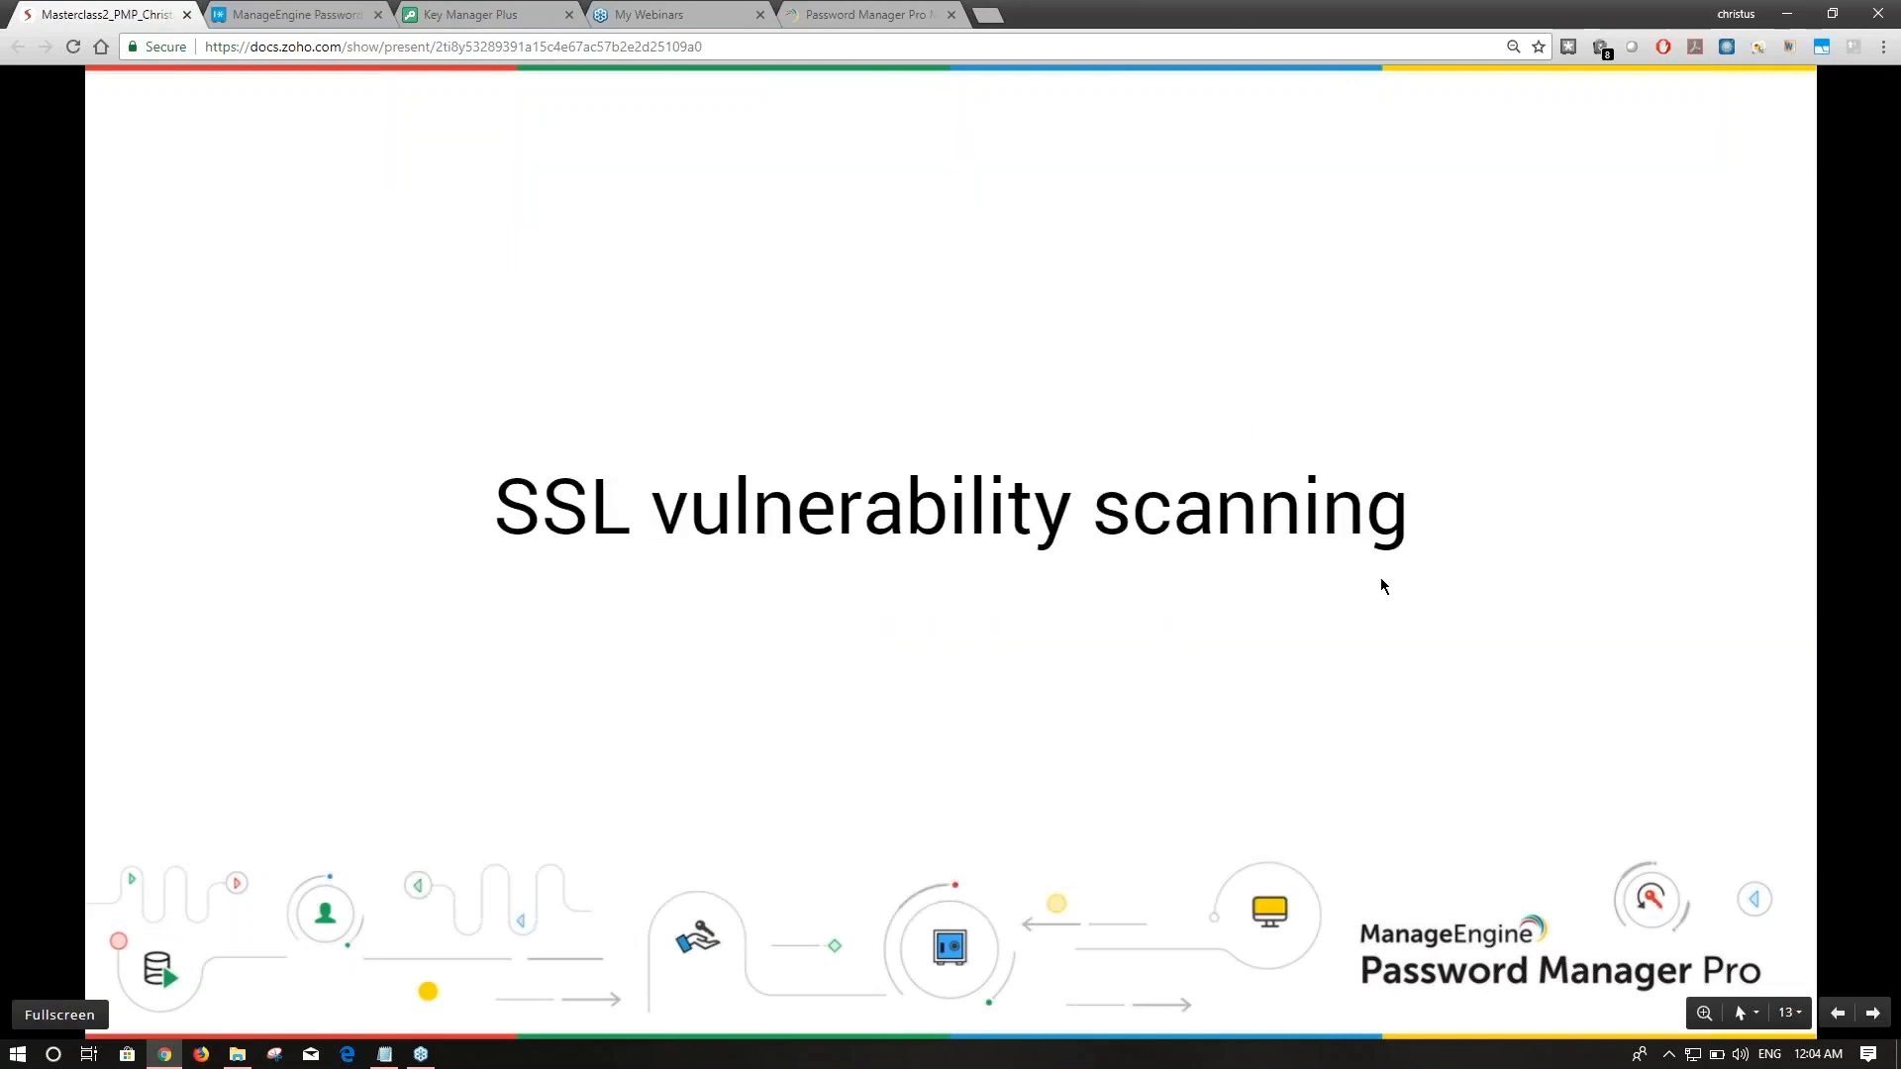
pyautogui.click(331, 8)
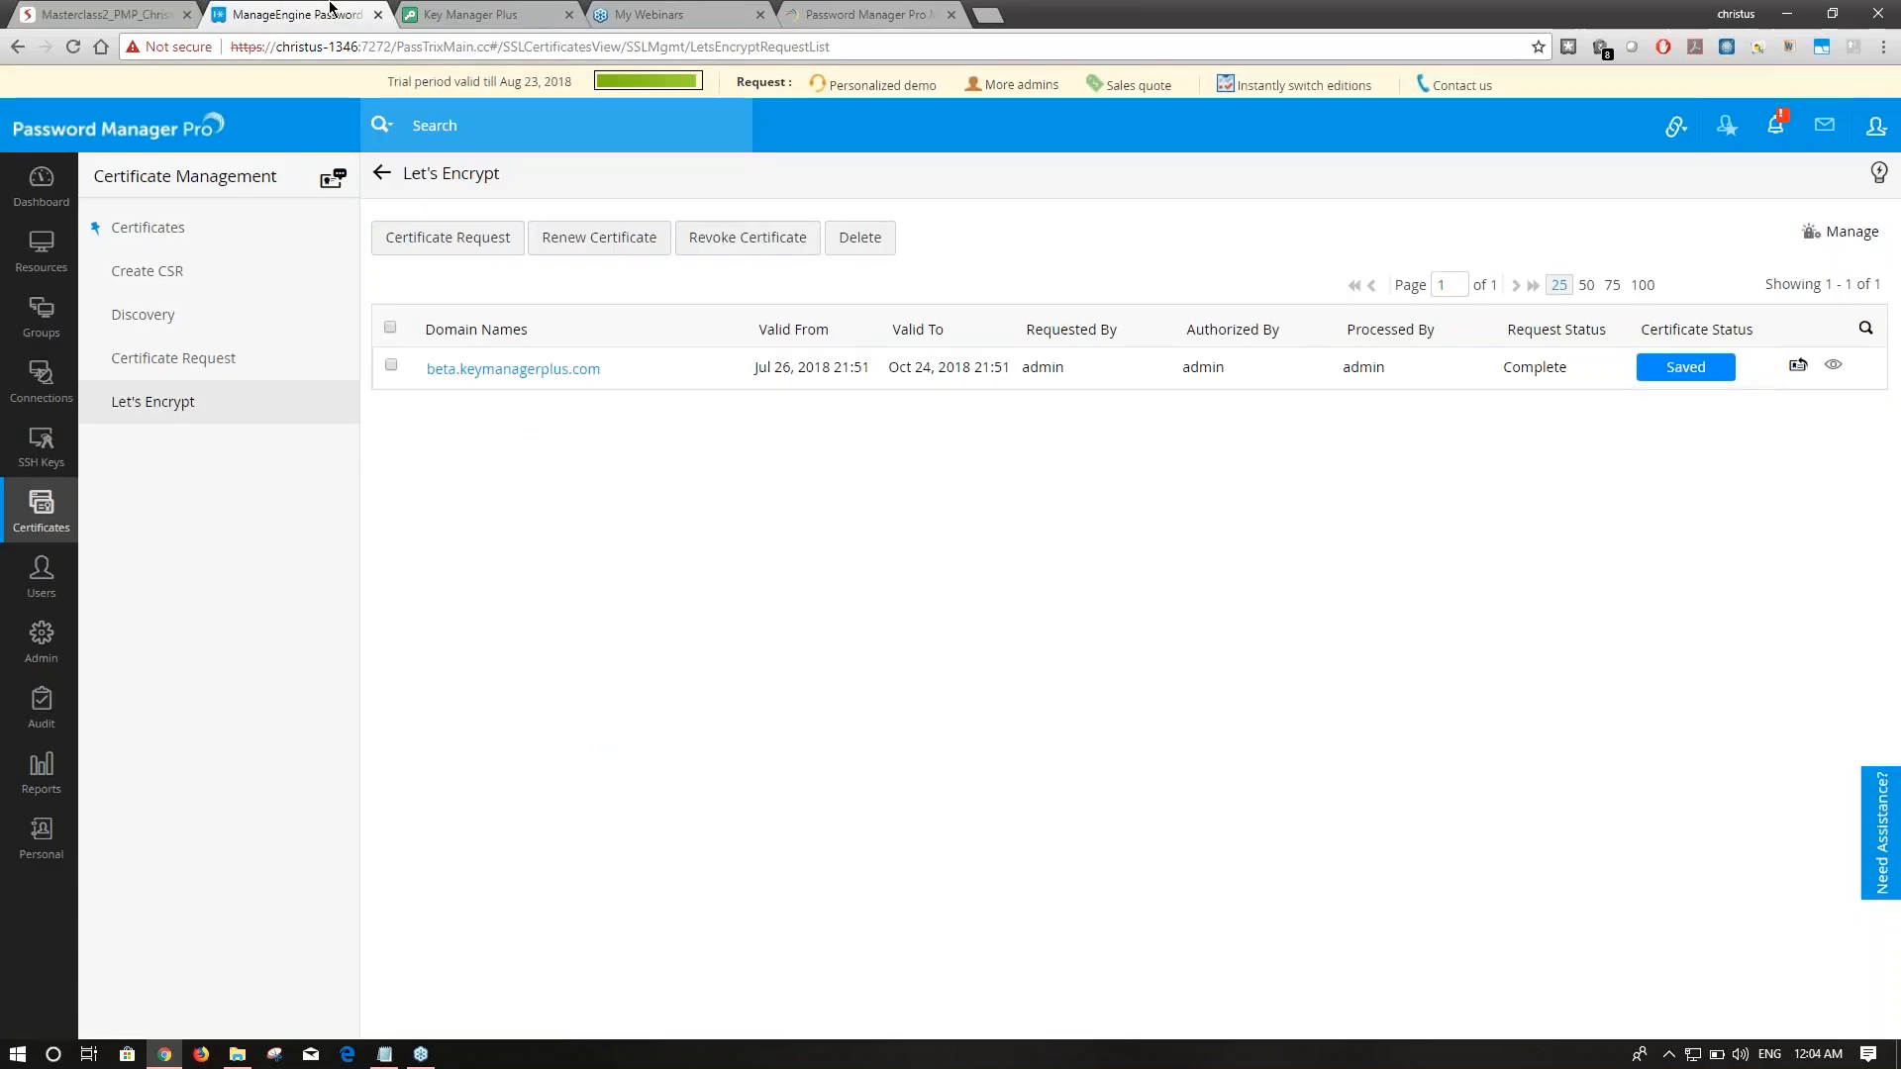
# Run an SSL vulnerability scan on beta.keymanagerplus.com, then return to the 21-entry Certificates list.
pyautogui.click(208, 250)
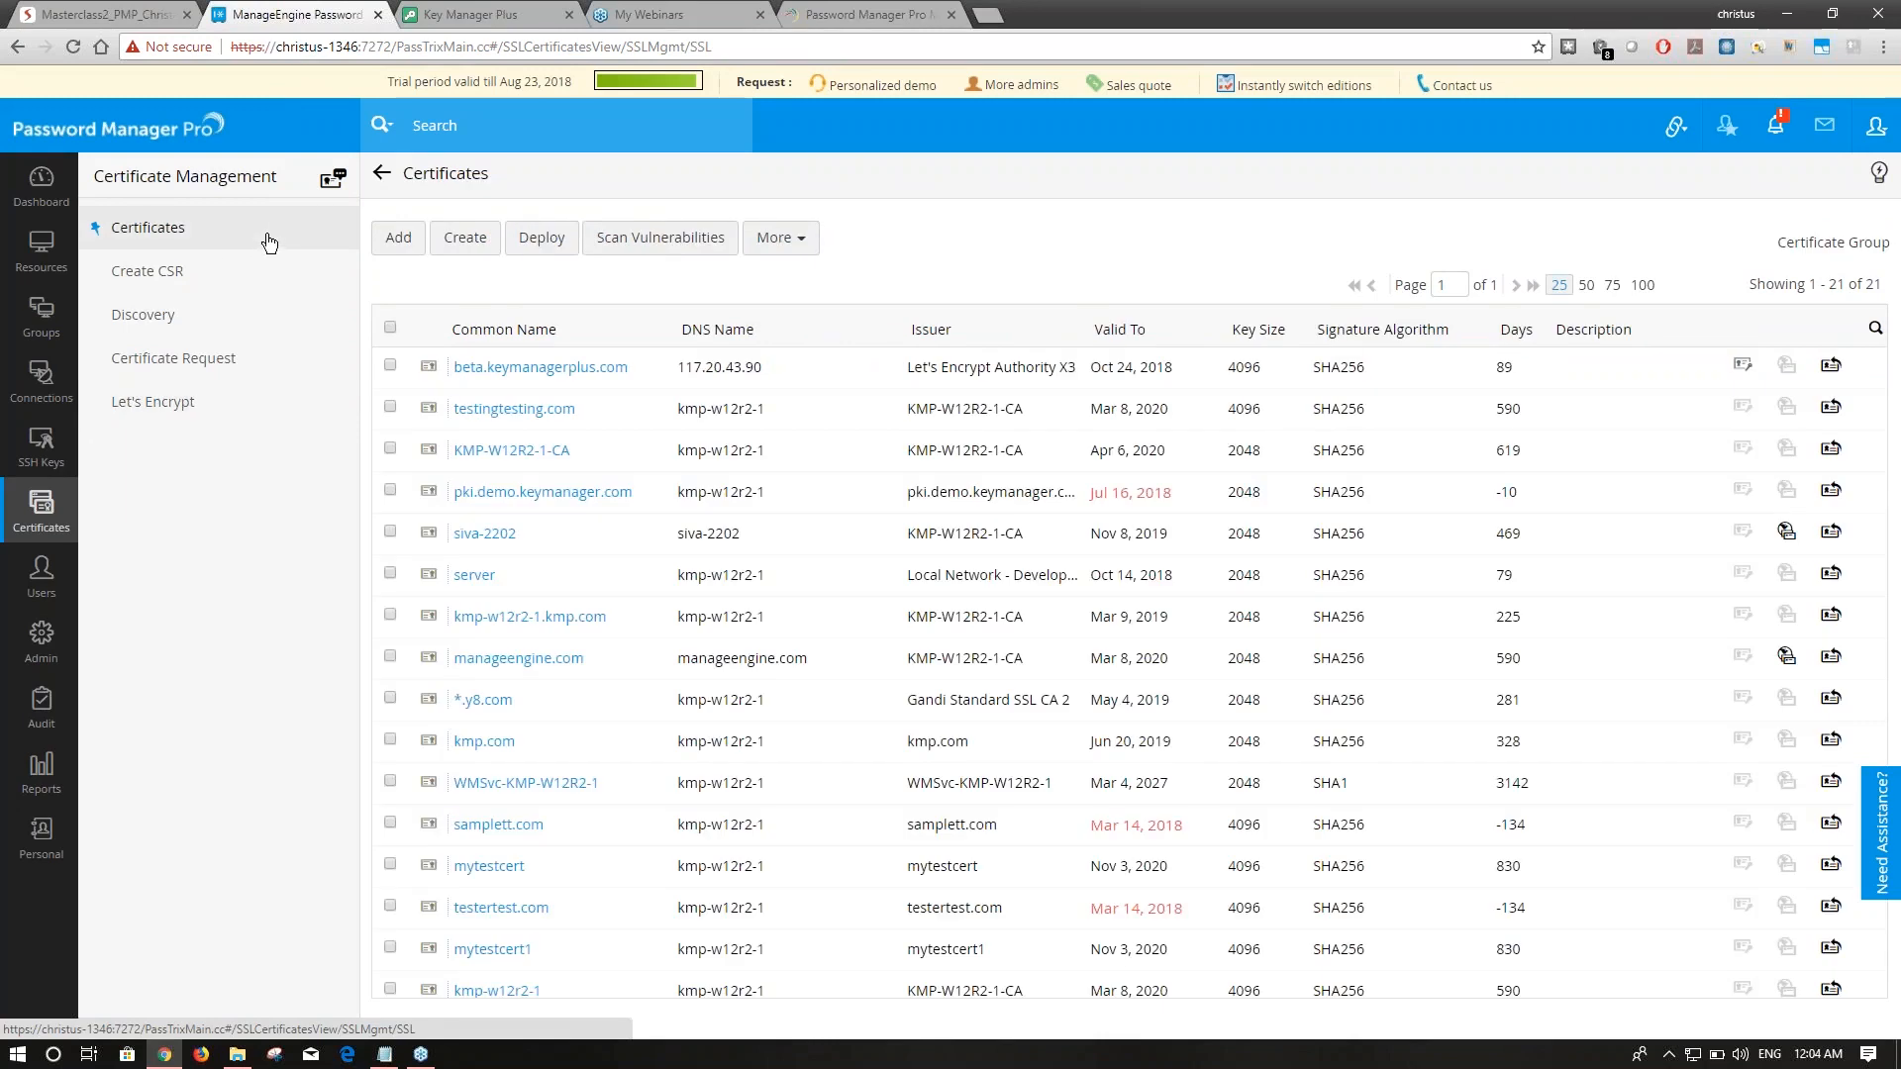
pyautogui.click(426, 369)
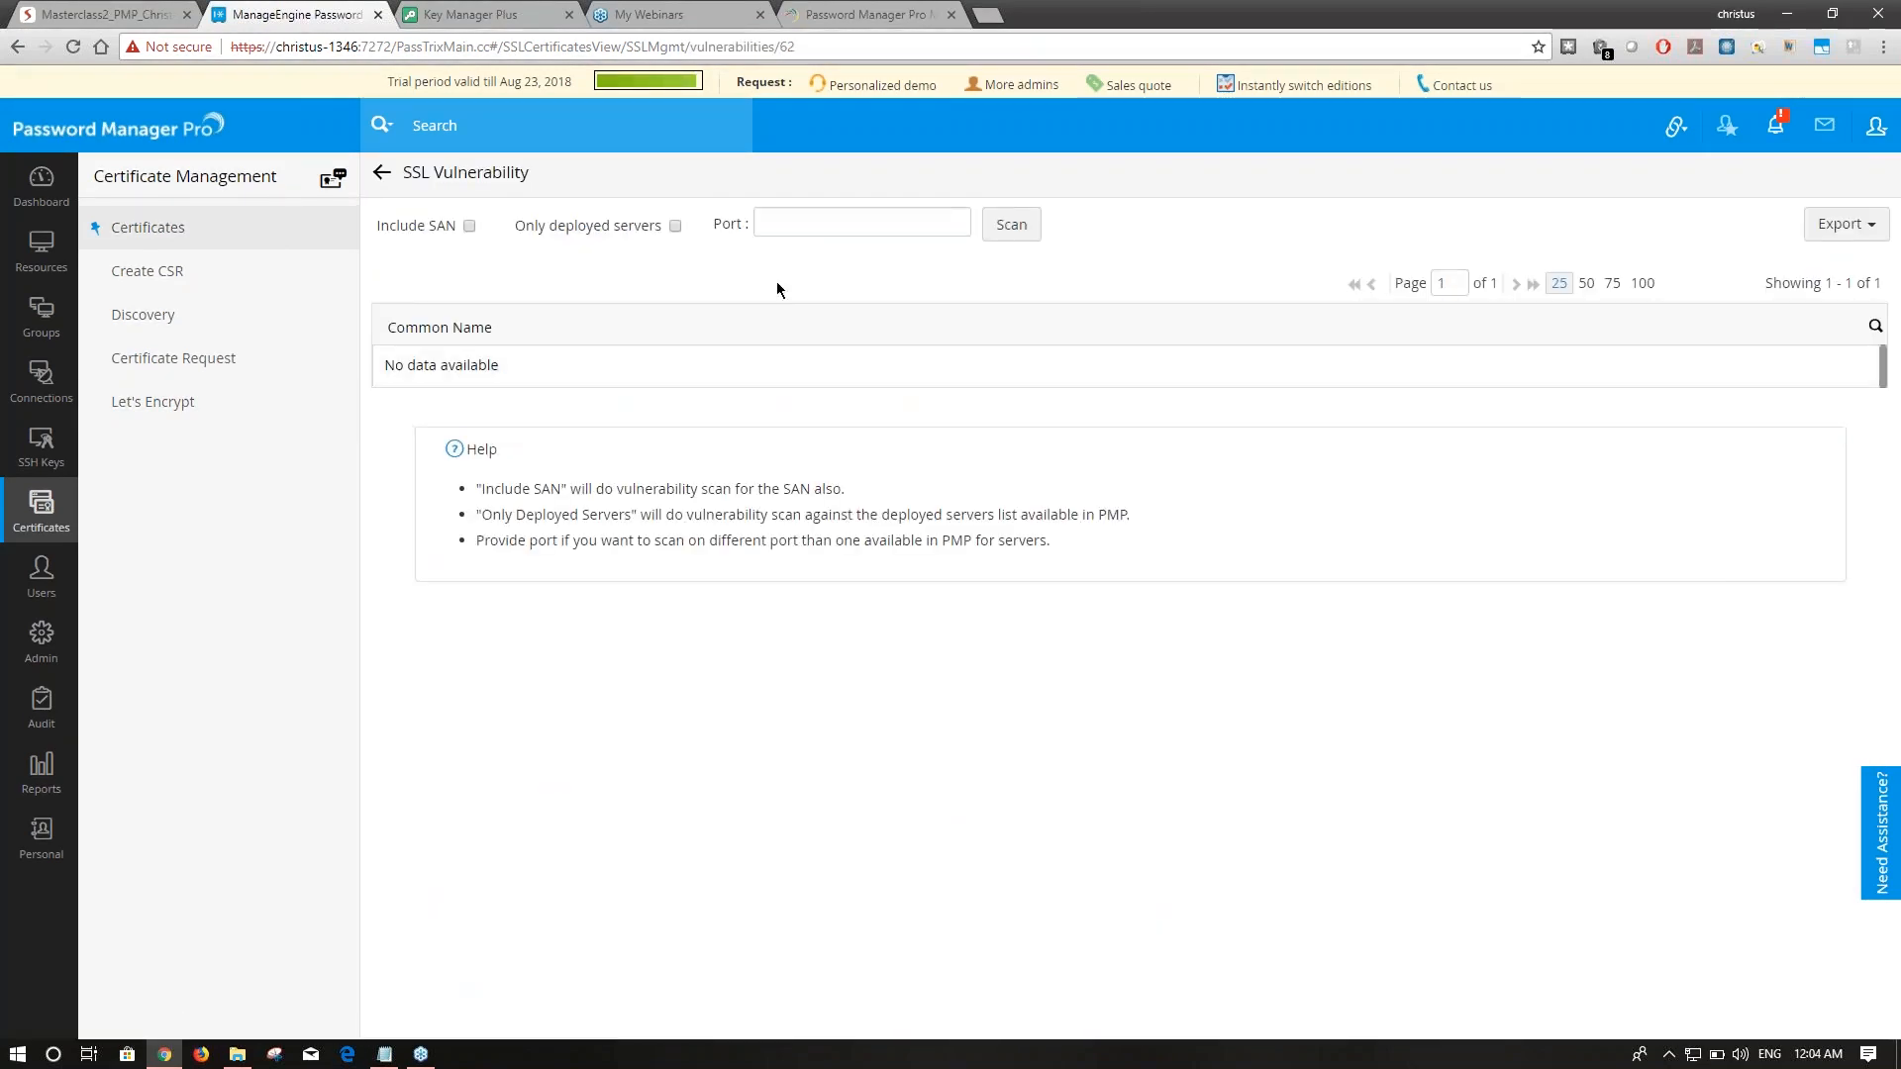
pyautogui.moveTo(389, 227); pyautogui.dragTo(408, 226)
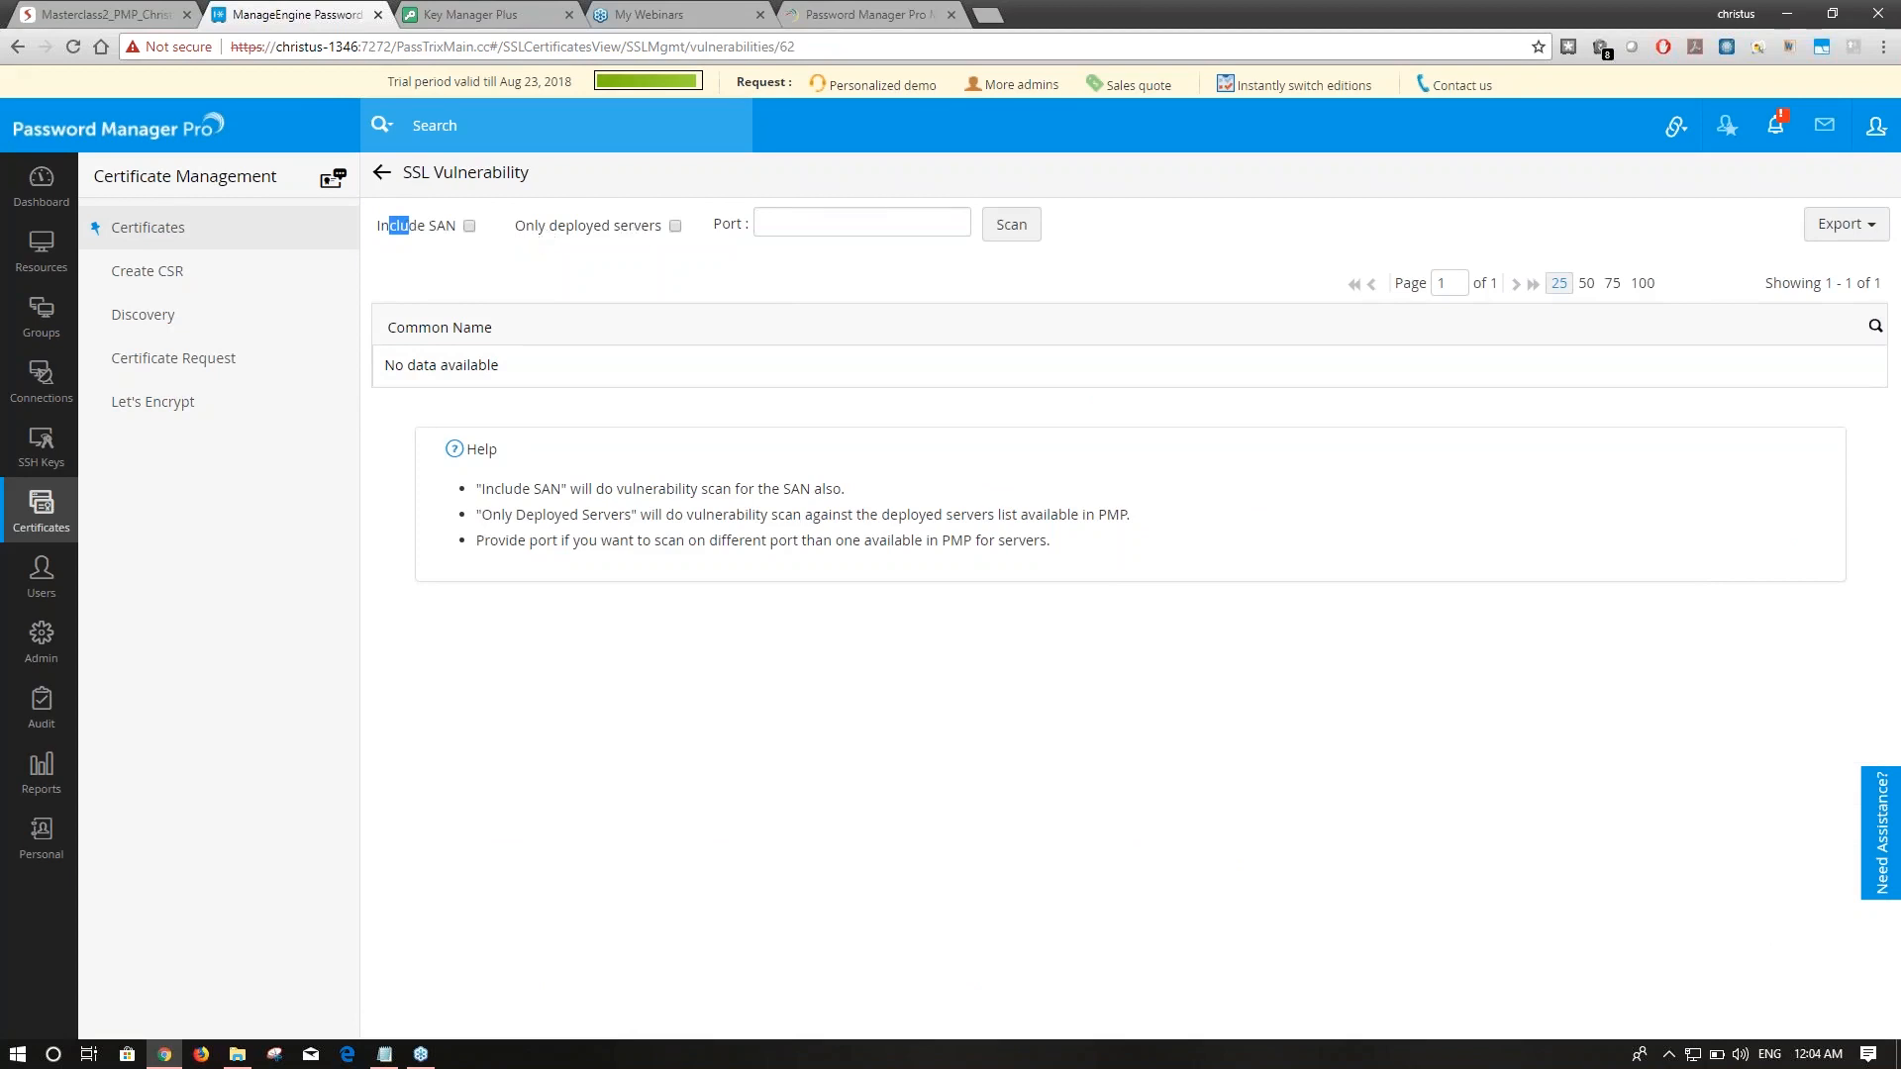
pyautogui.click(1033, 231)
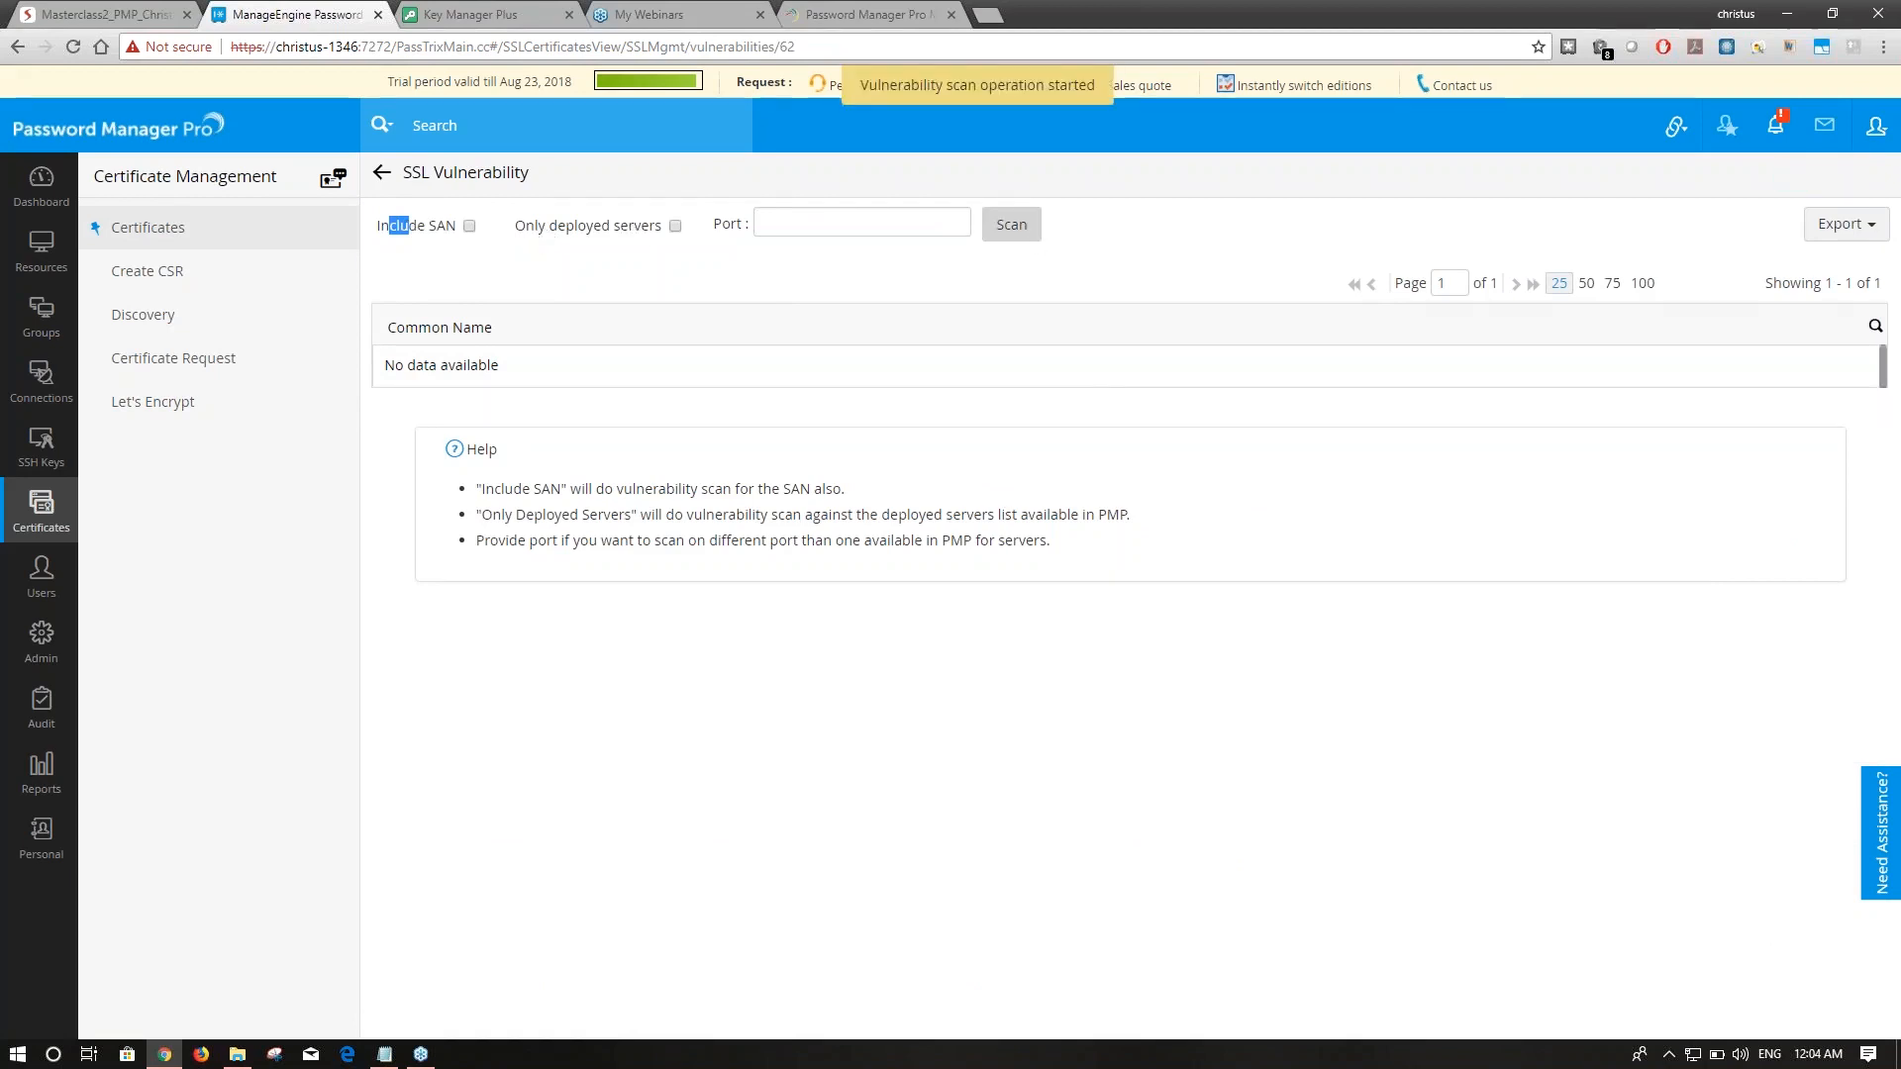
pyautogui.click(163, 225)
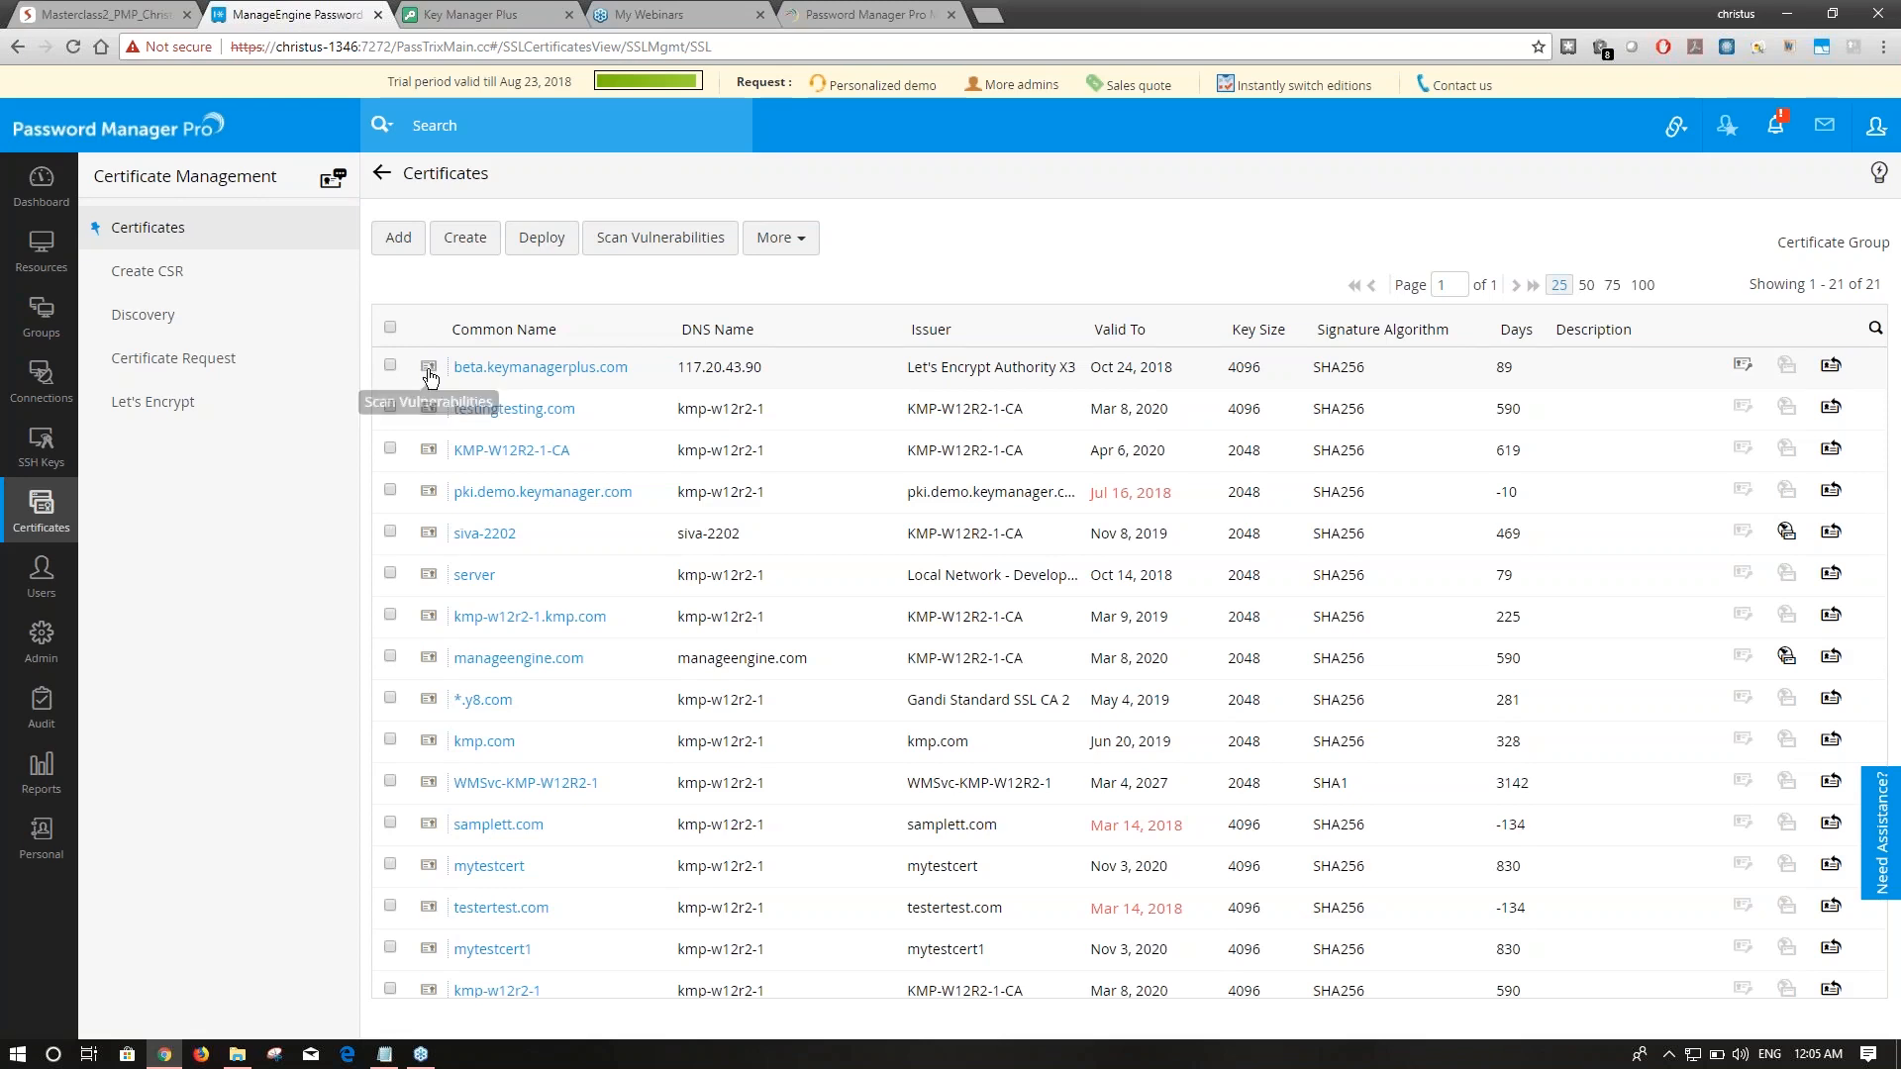
# Browse the Weak Cipher Suites List under Admin's SSL Vulnerability settings and cancel without saving.
pyautogui.click(58, 654)
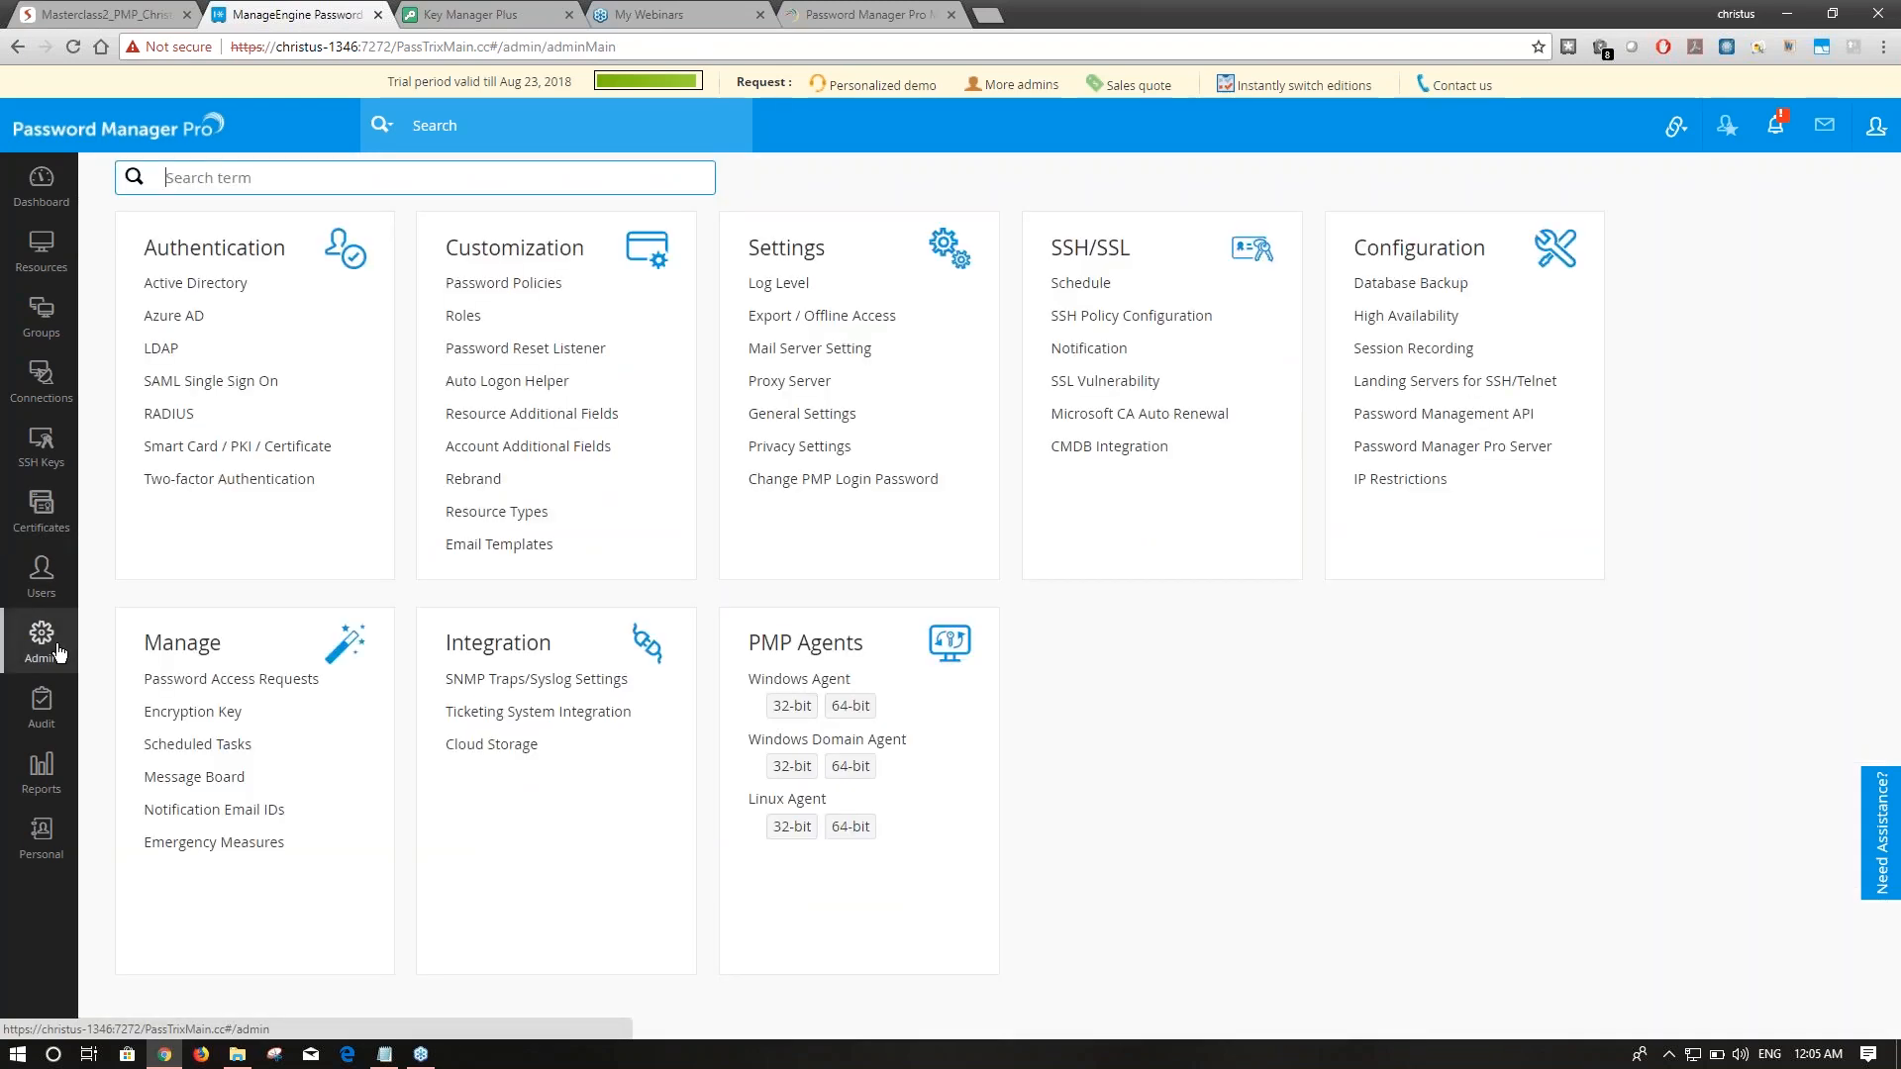
pyautogui.click(1099, 383)
pyautogui.click(1192, 162)
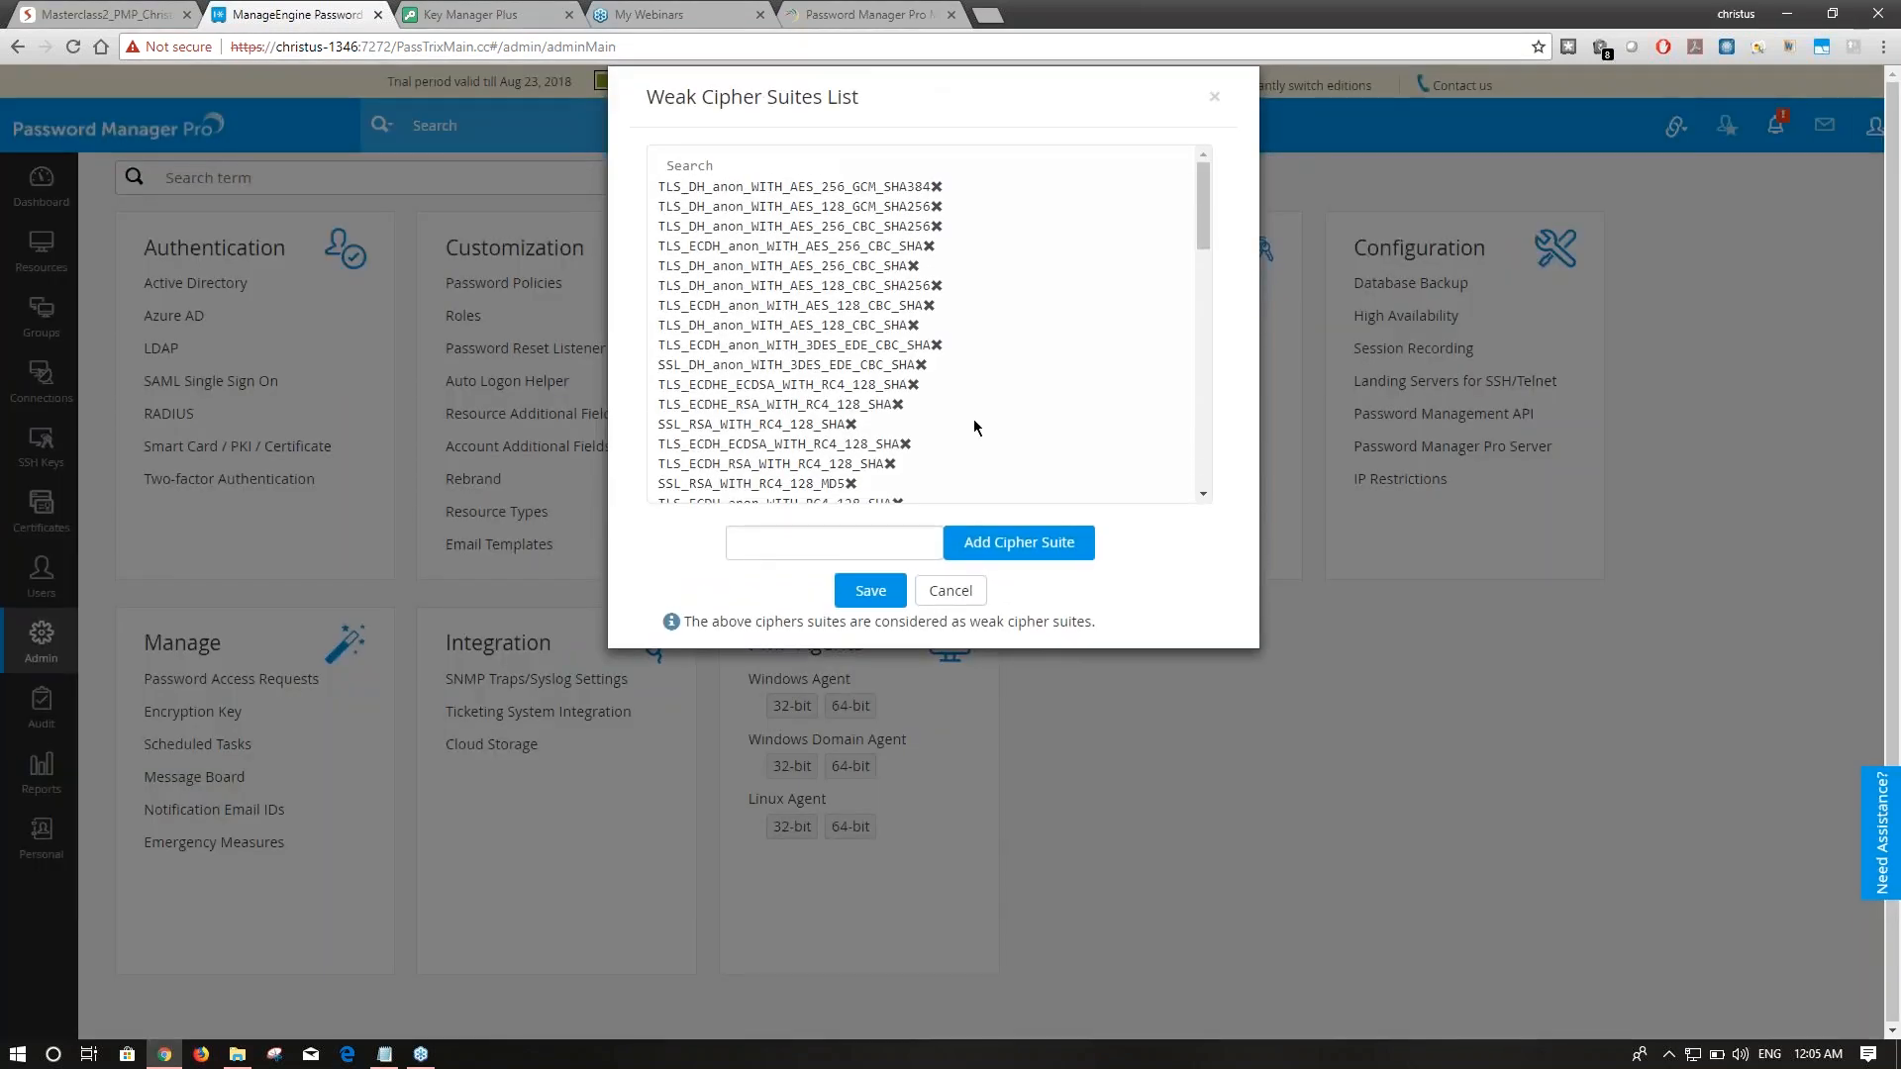
pyautogui.moveTo(1204, 193); pyautogui.dragTo(1203, 435)
pyautogui.click(875, 548)
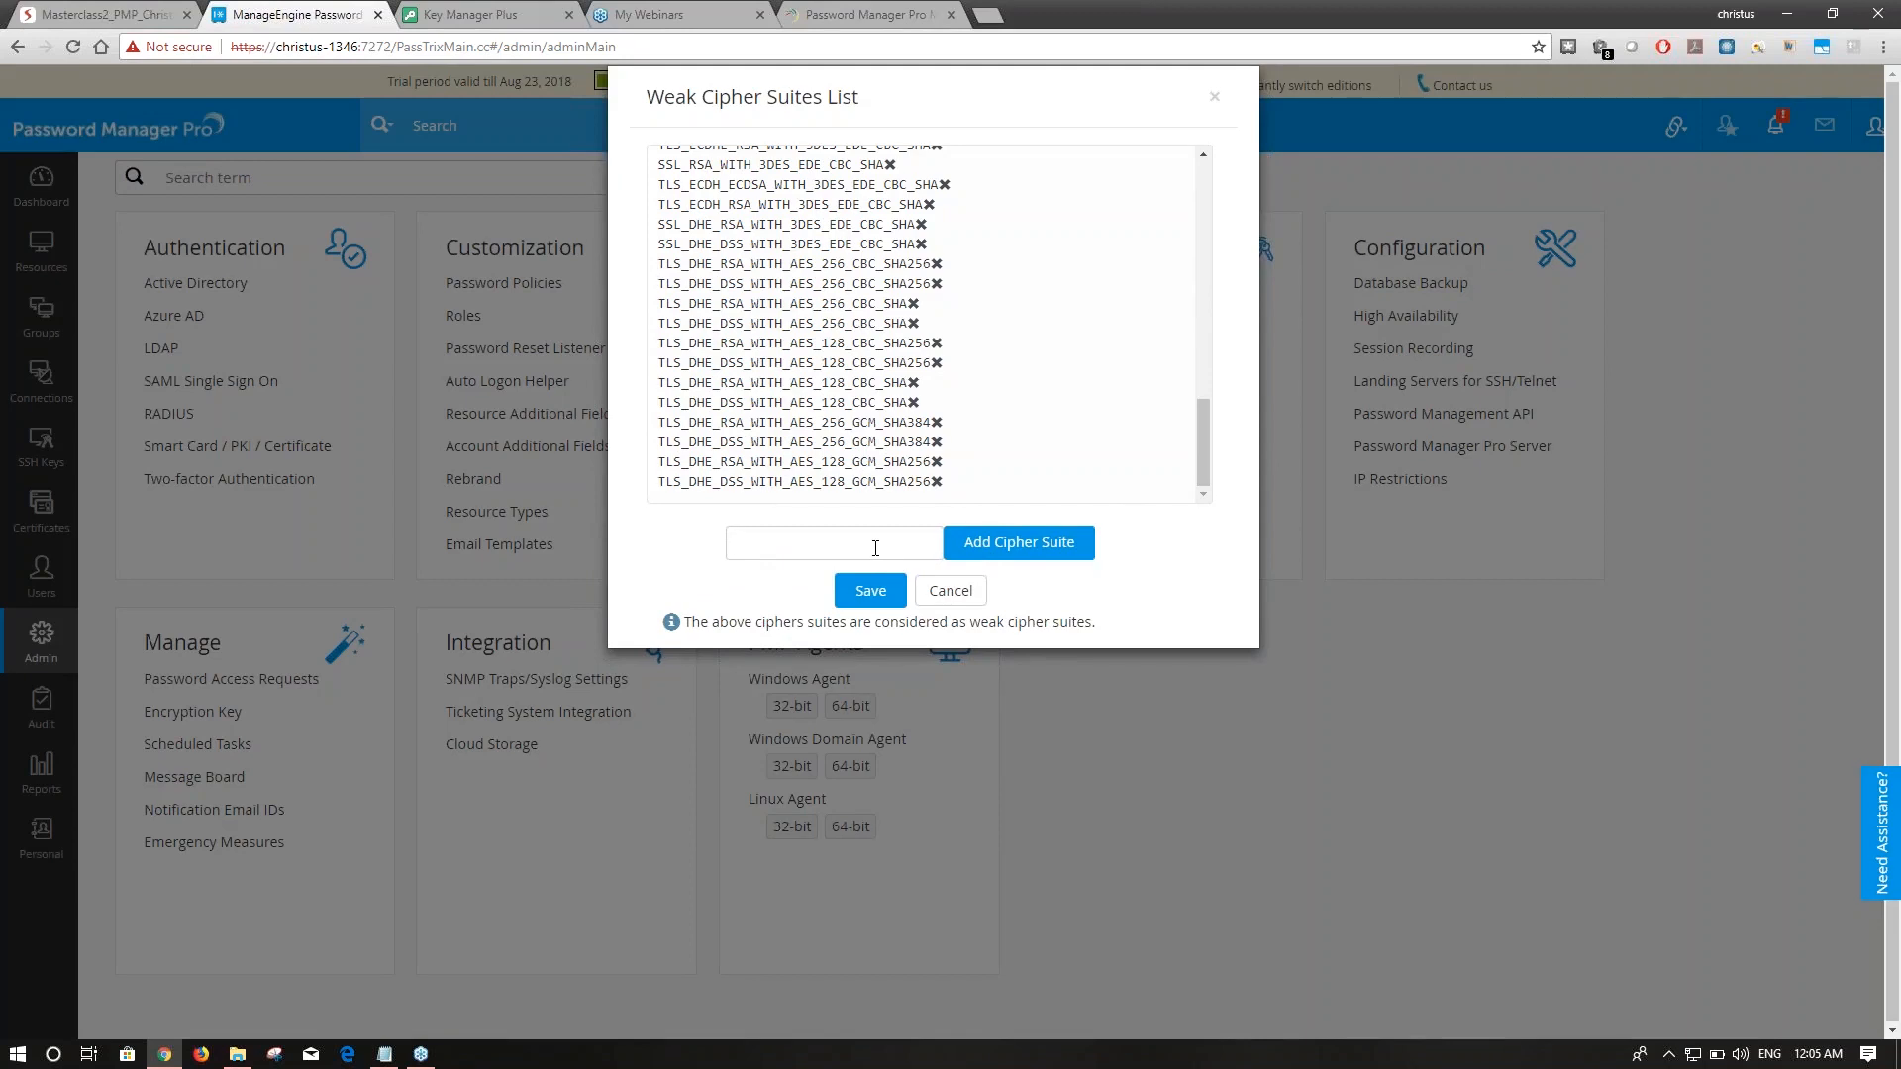
pyautogui.click(941, 590)
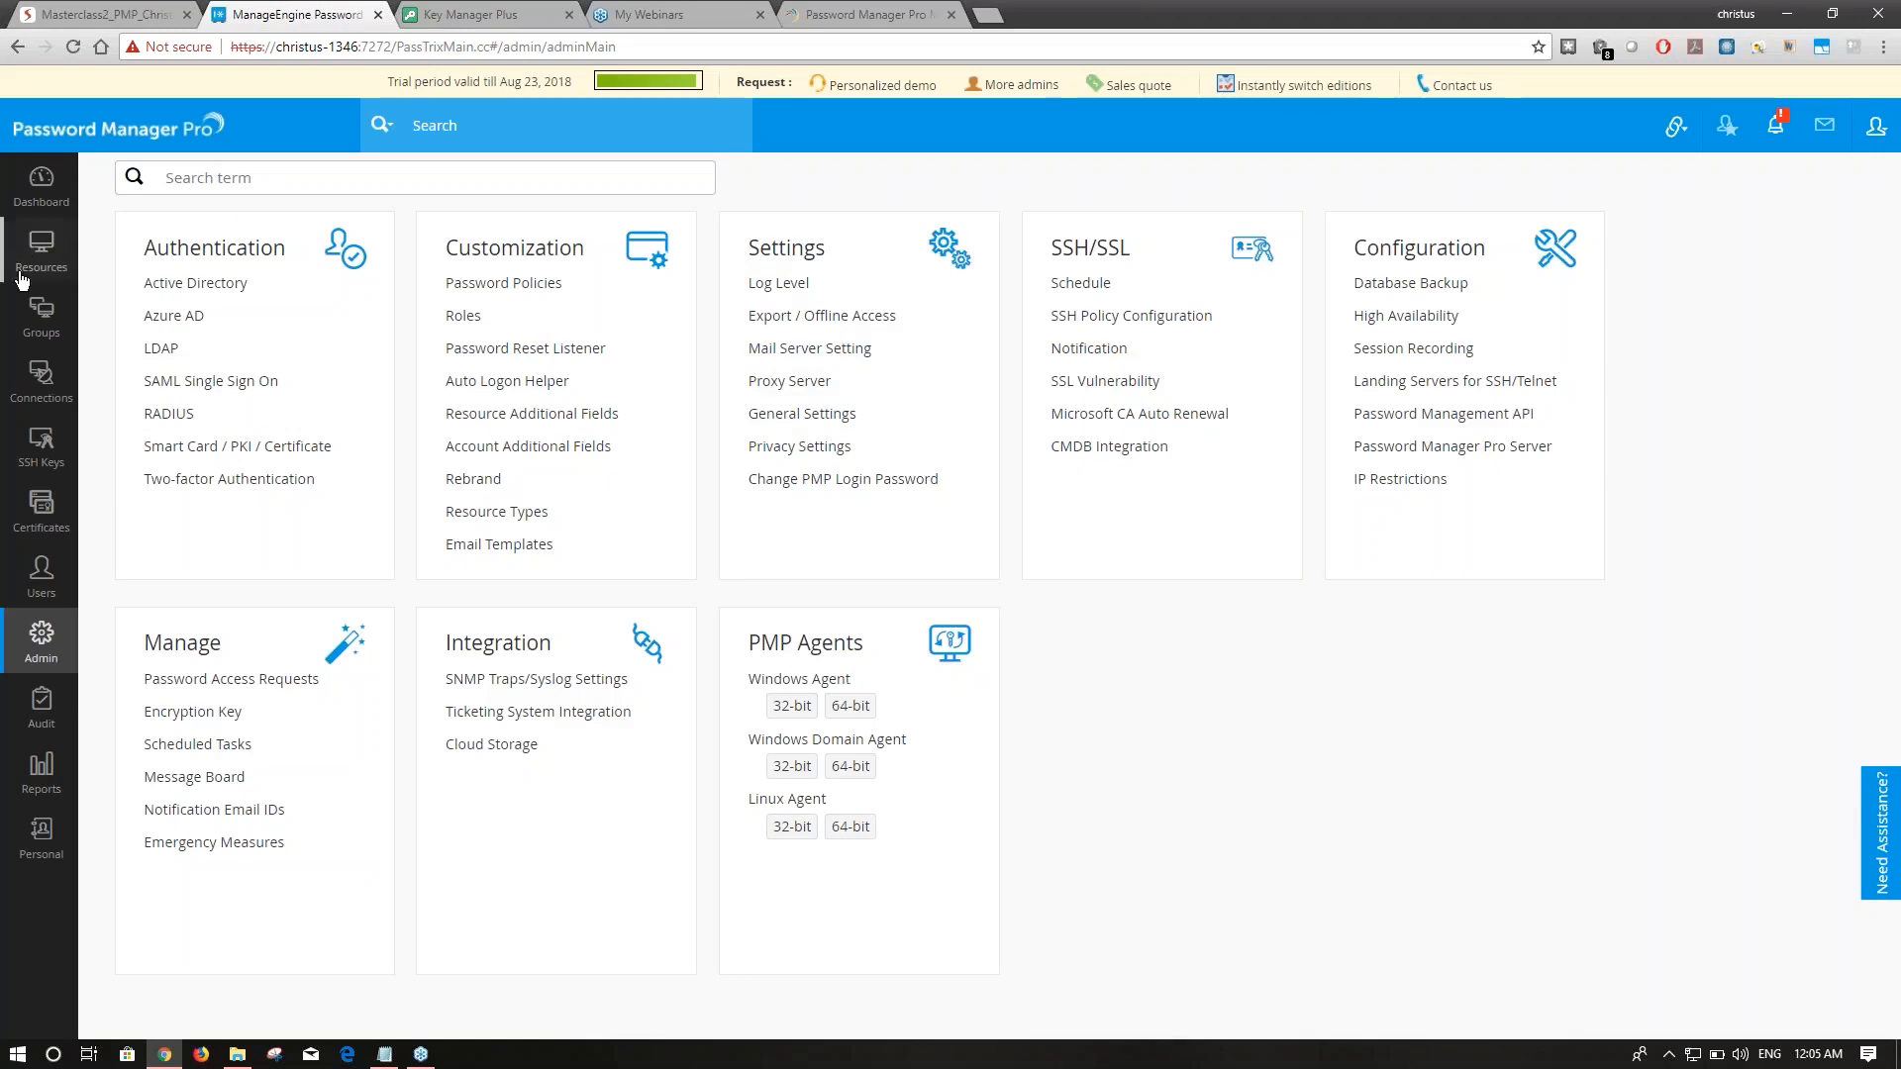
# Open the vulnerability details for beta.keymanagerplus.com from the Certificates list.
pyautogui.click(37, 465)
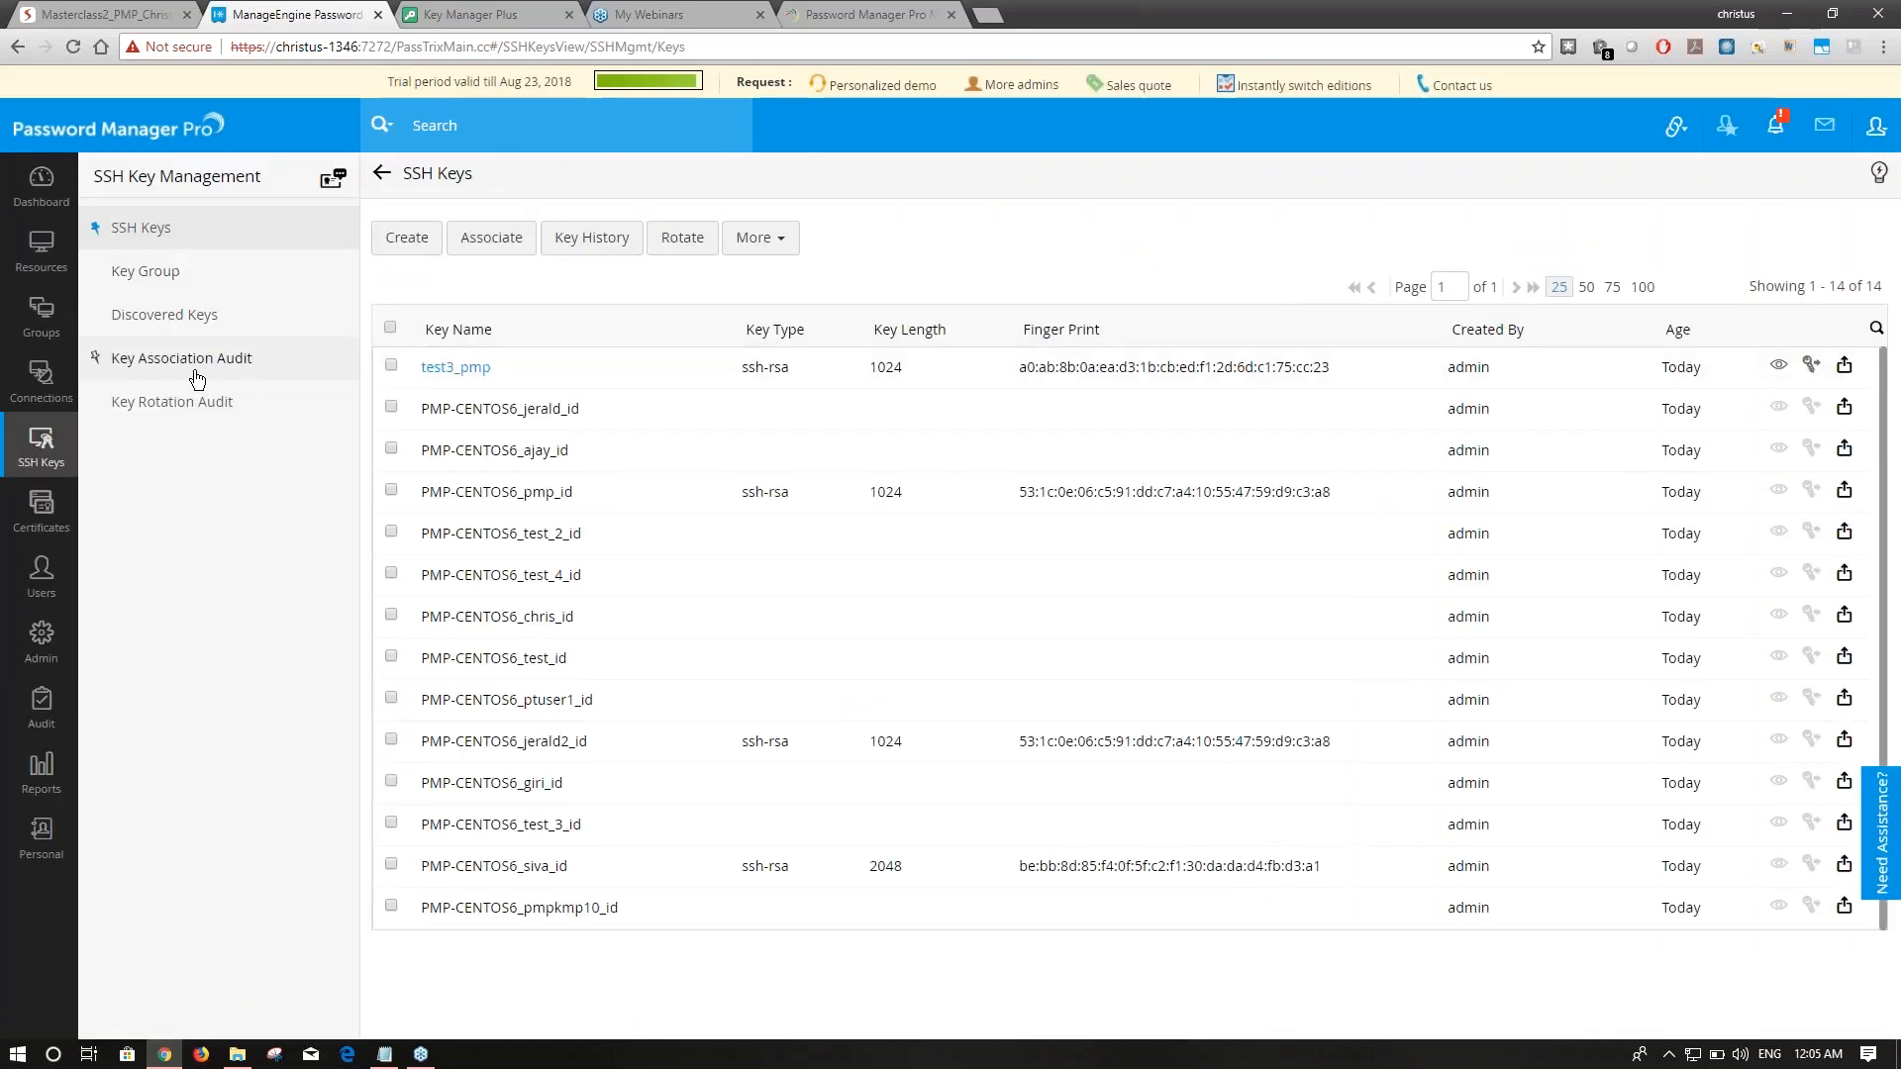
pyautogui.click(54, 511)
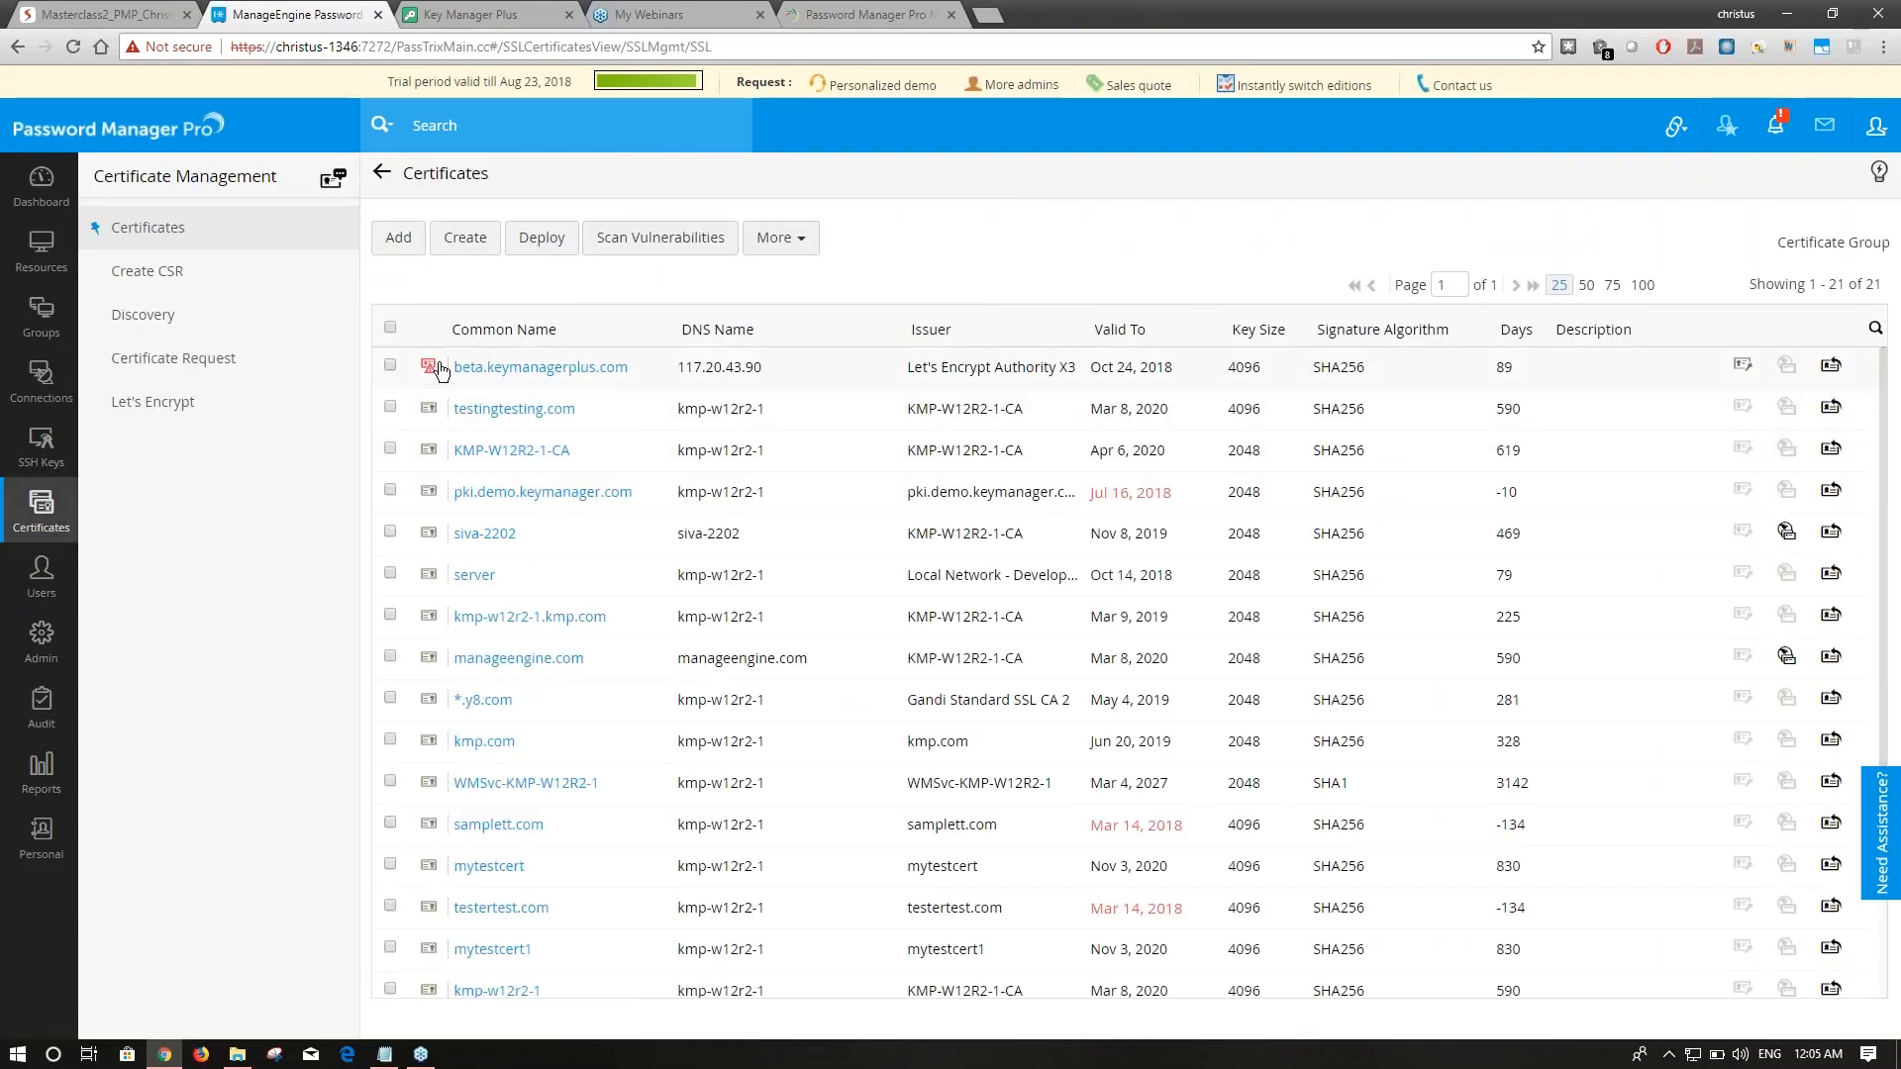
pyautogui.click(431, 368)
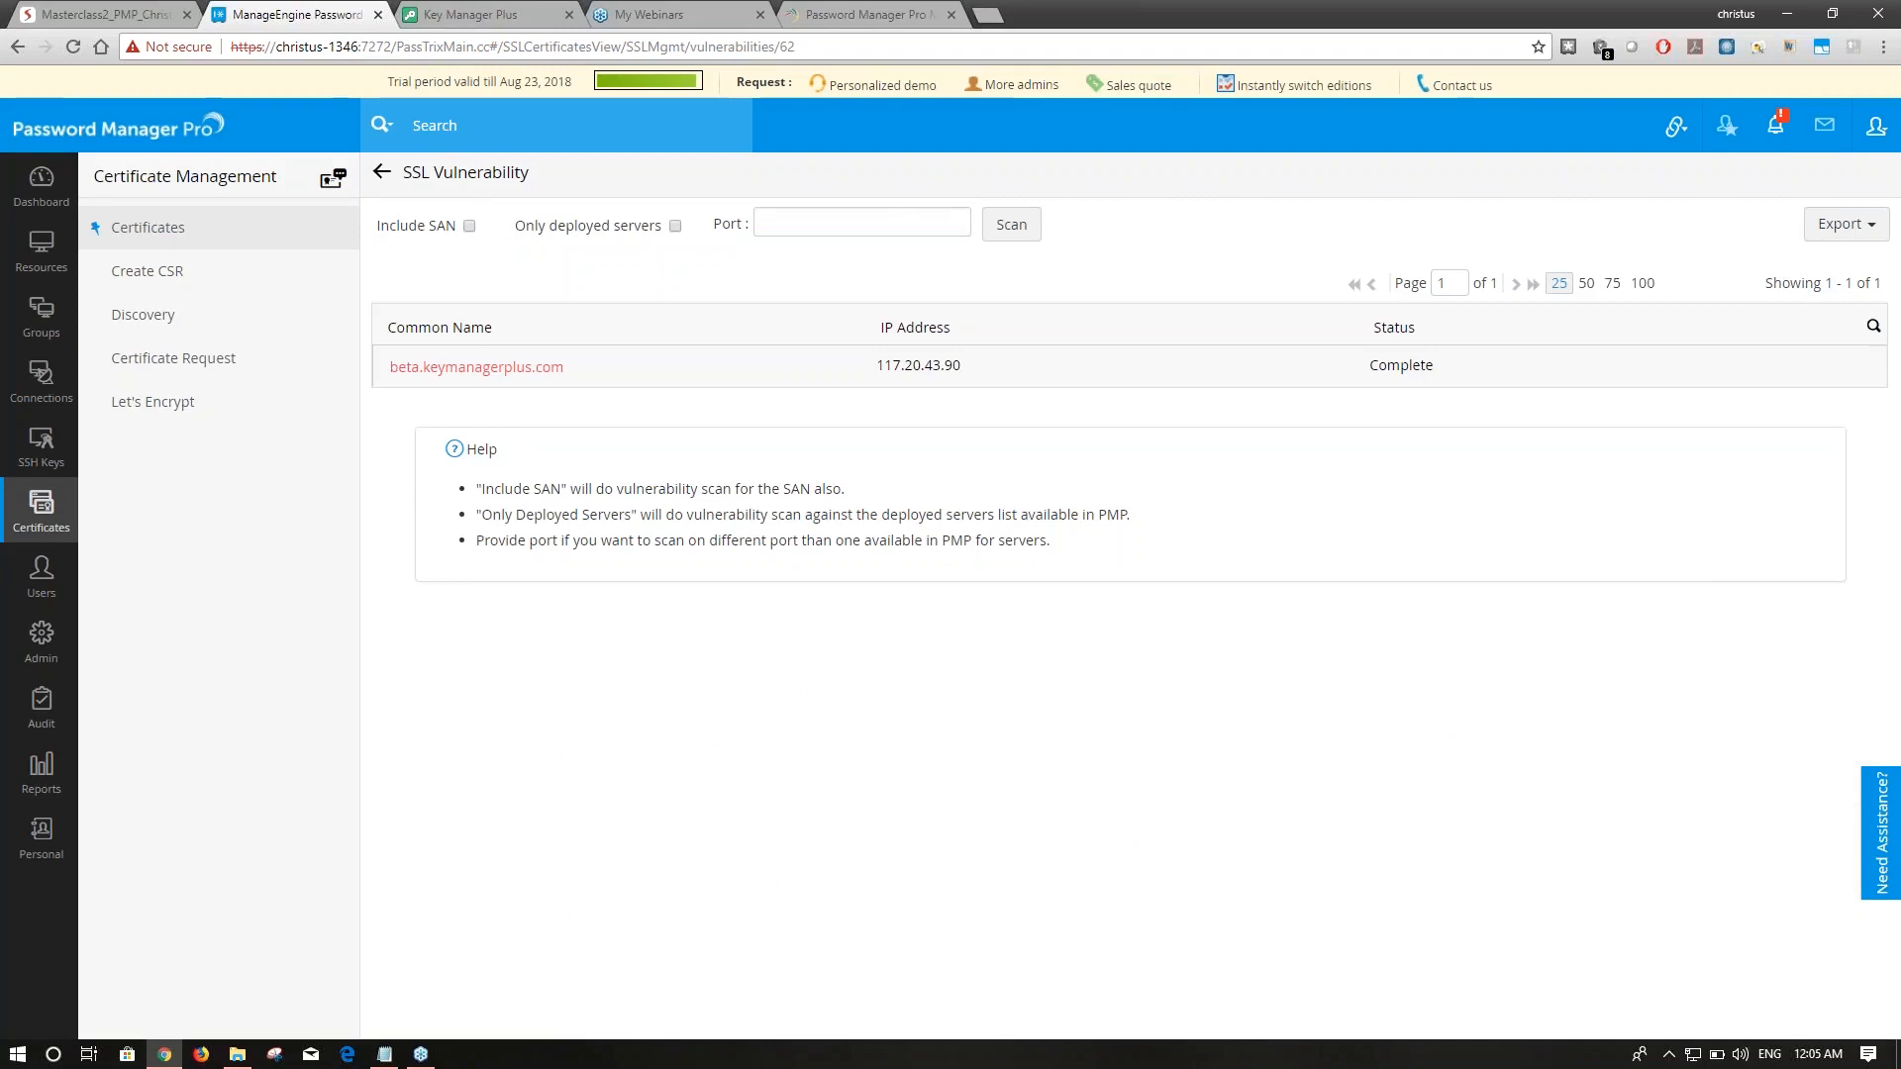
pyautogui.click(475, 367)
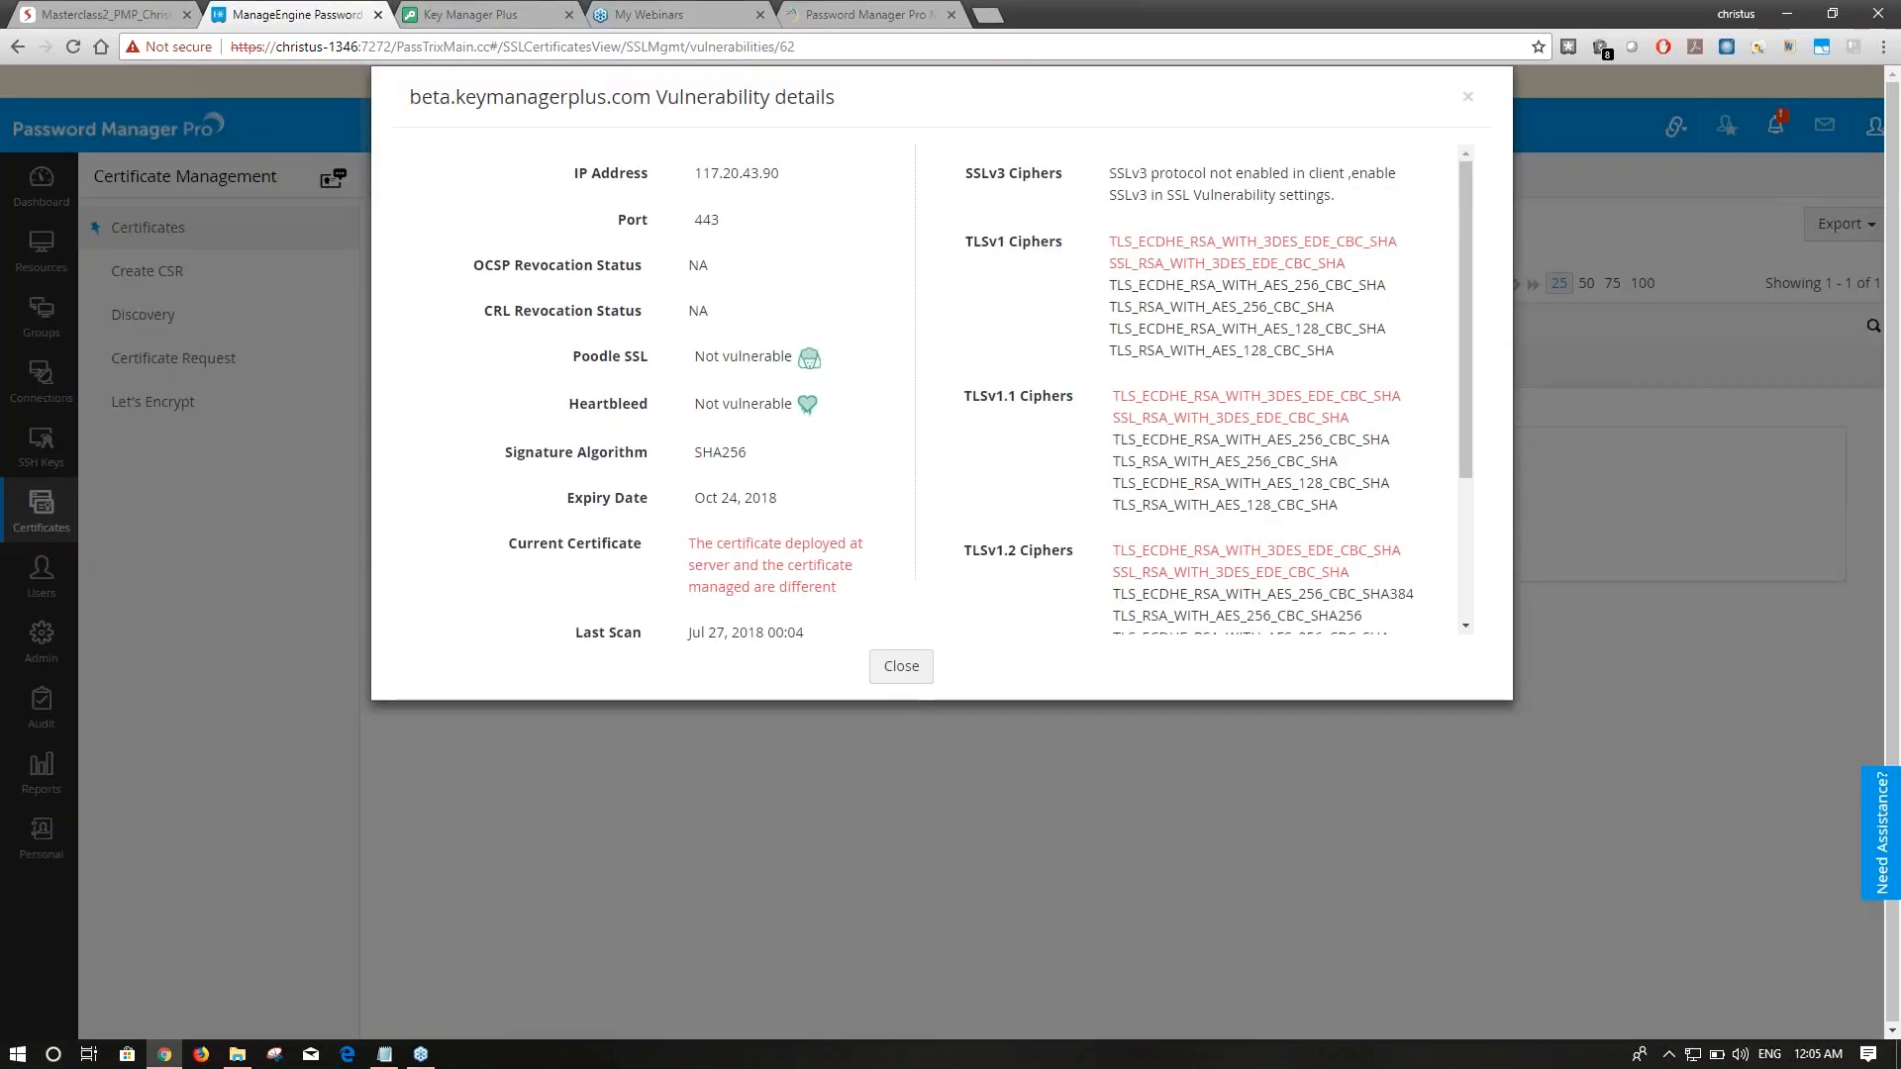
# Review the certificate mismatch warning and weak TLSv1/TLSv1.1 ciphers, then close and return to Certificates.
pyautogui.moveTo(689, 543); pyautogui.dragTo(840, 588)
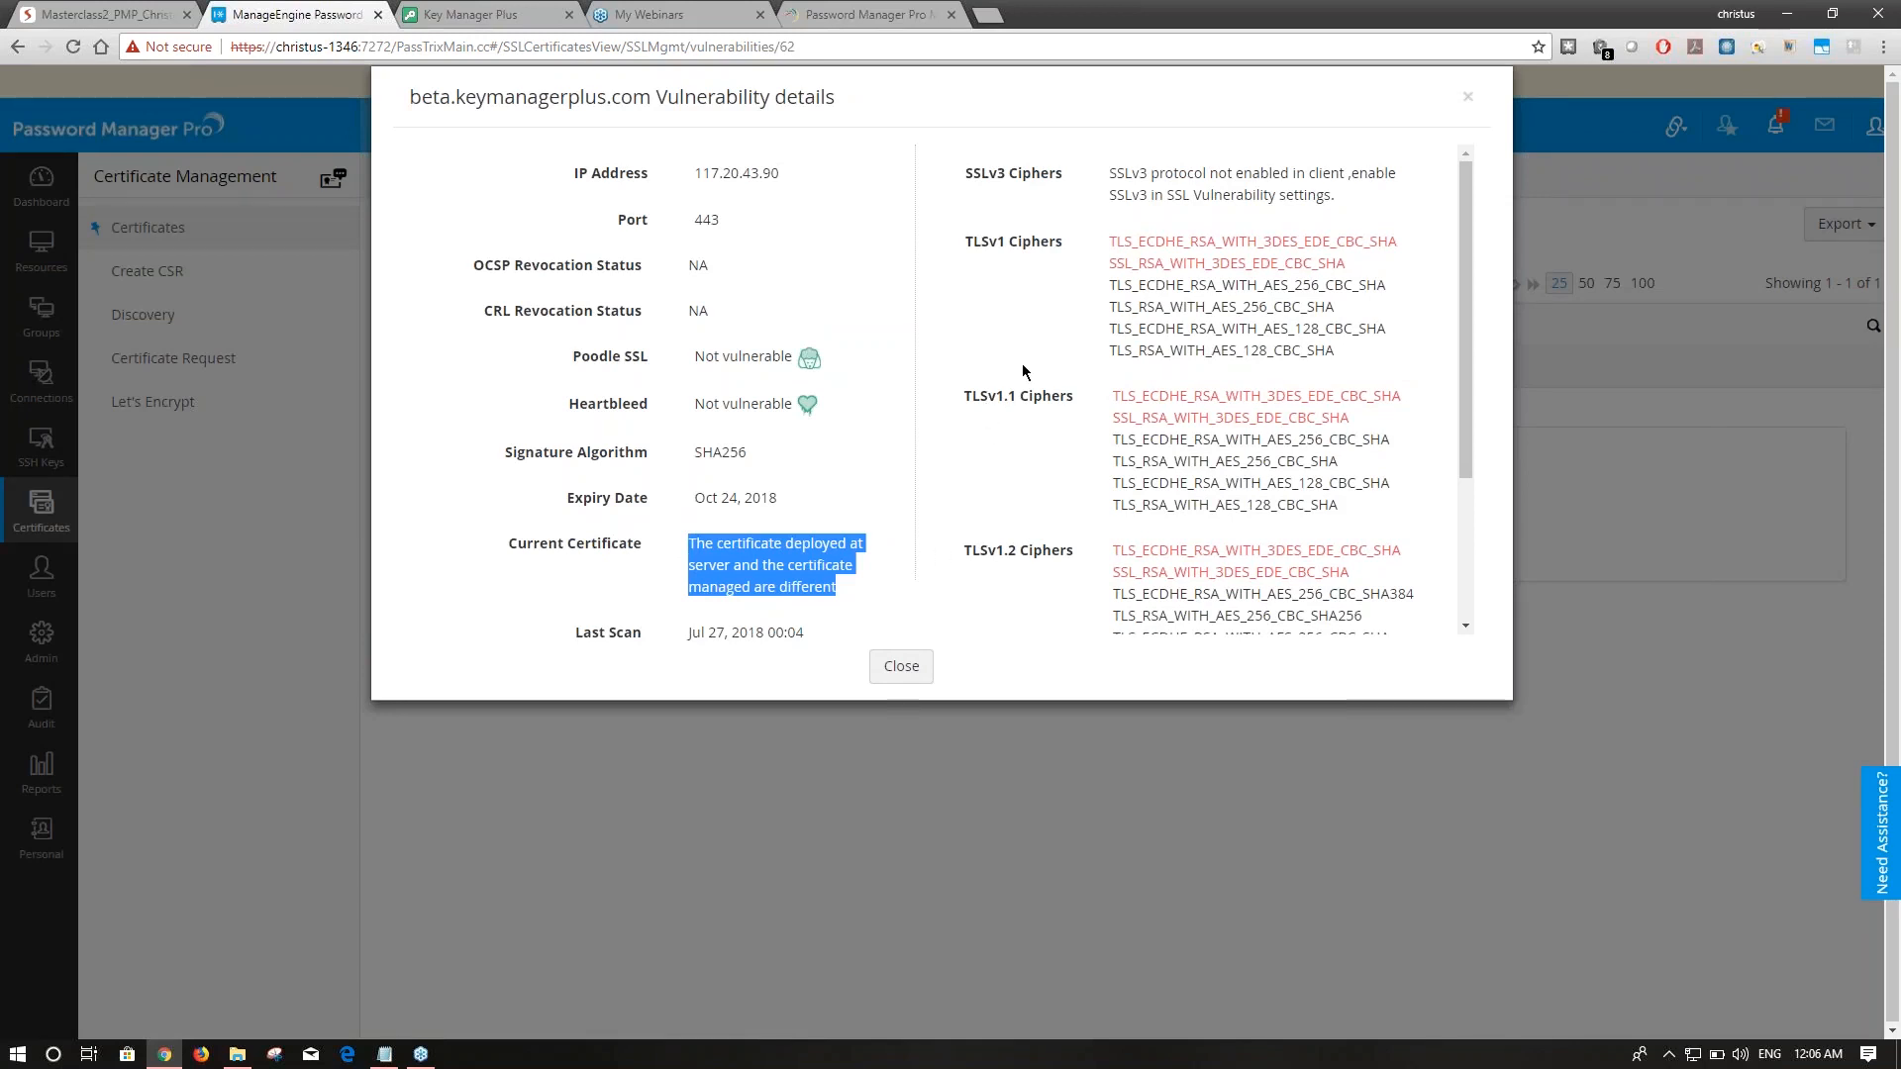
pyautogui.moveTo(1109, 243); pyautogui.dragTo(1345, 268)
pyautogui.click(1153, 406)
pyautogui.moveTo(1152, 399); pyautogui.dragTo(1243, 418)
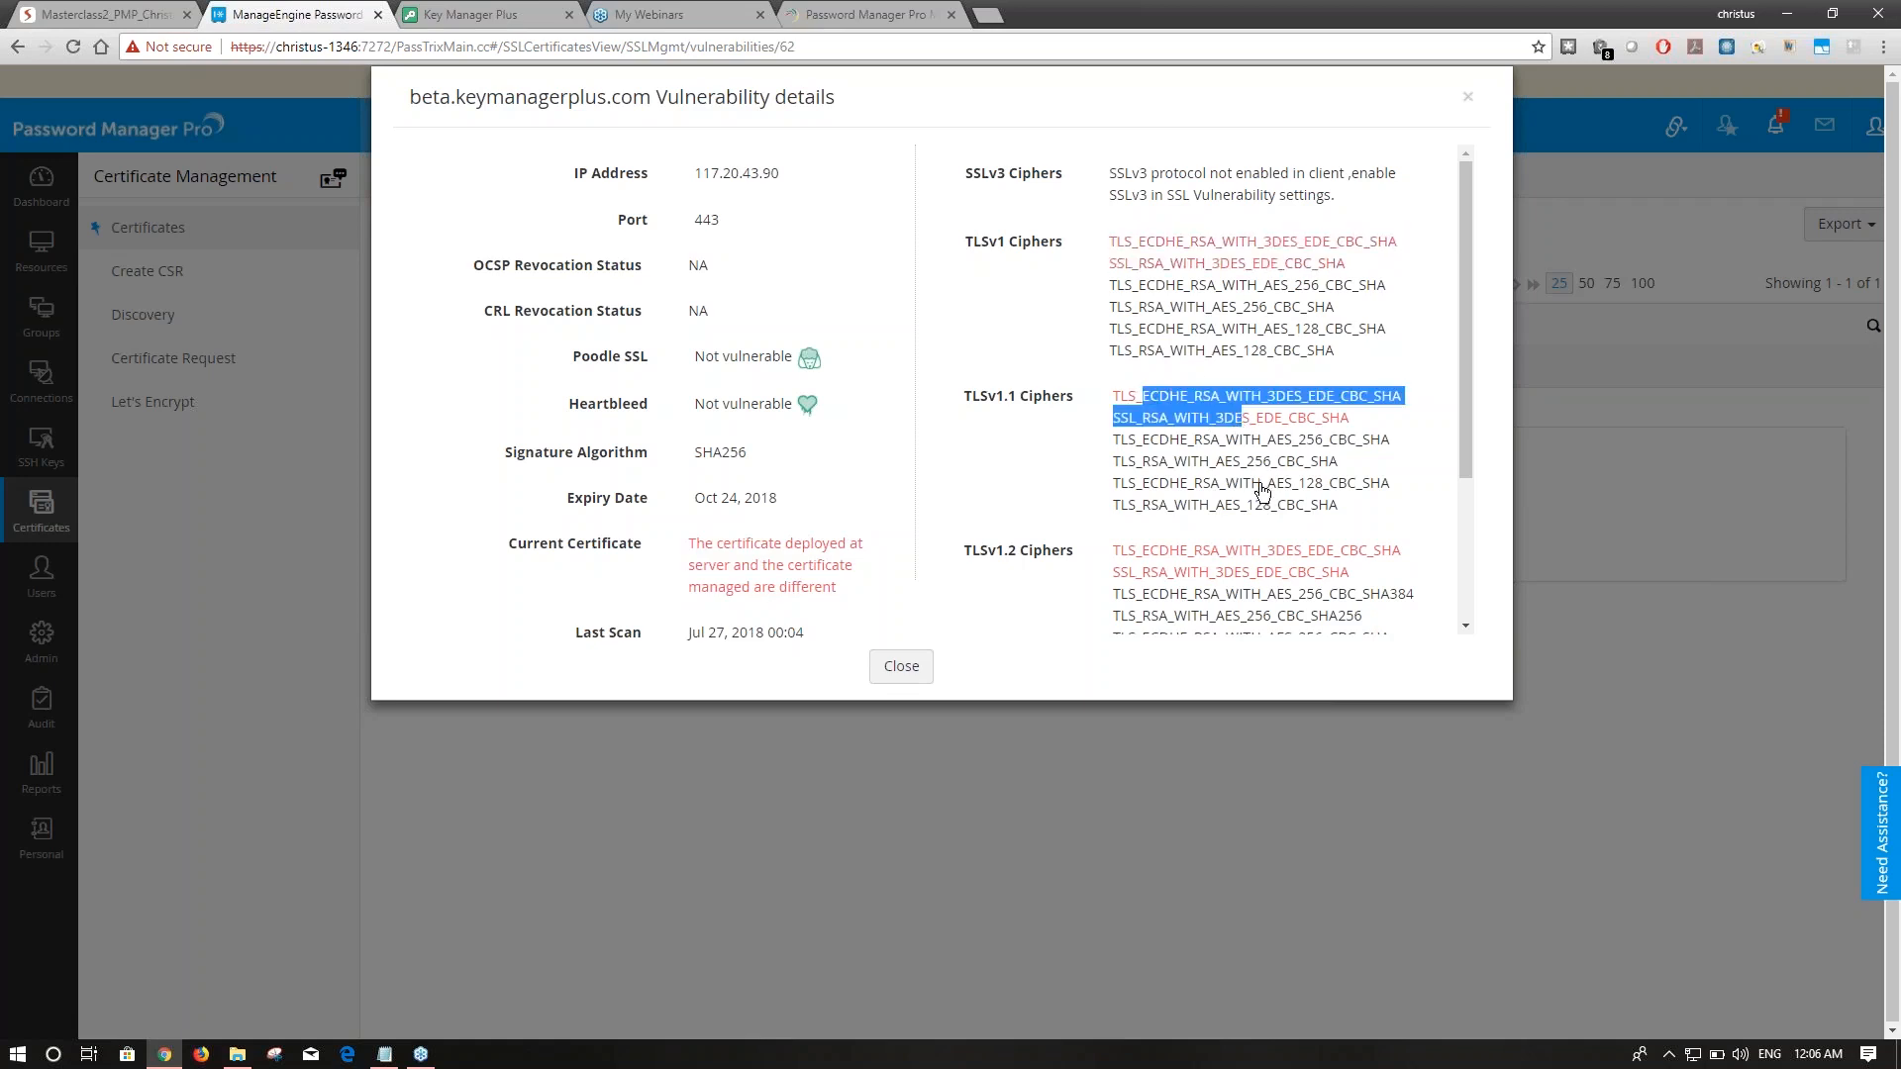
pyautogui.click(887, 681)
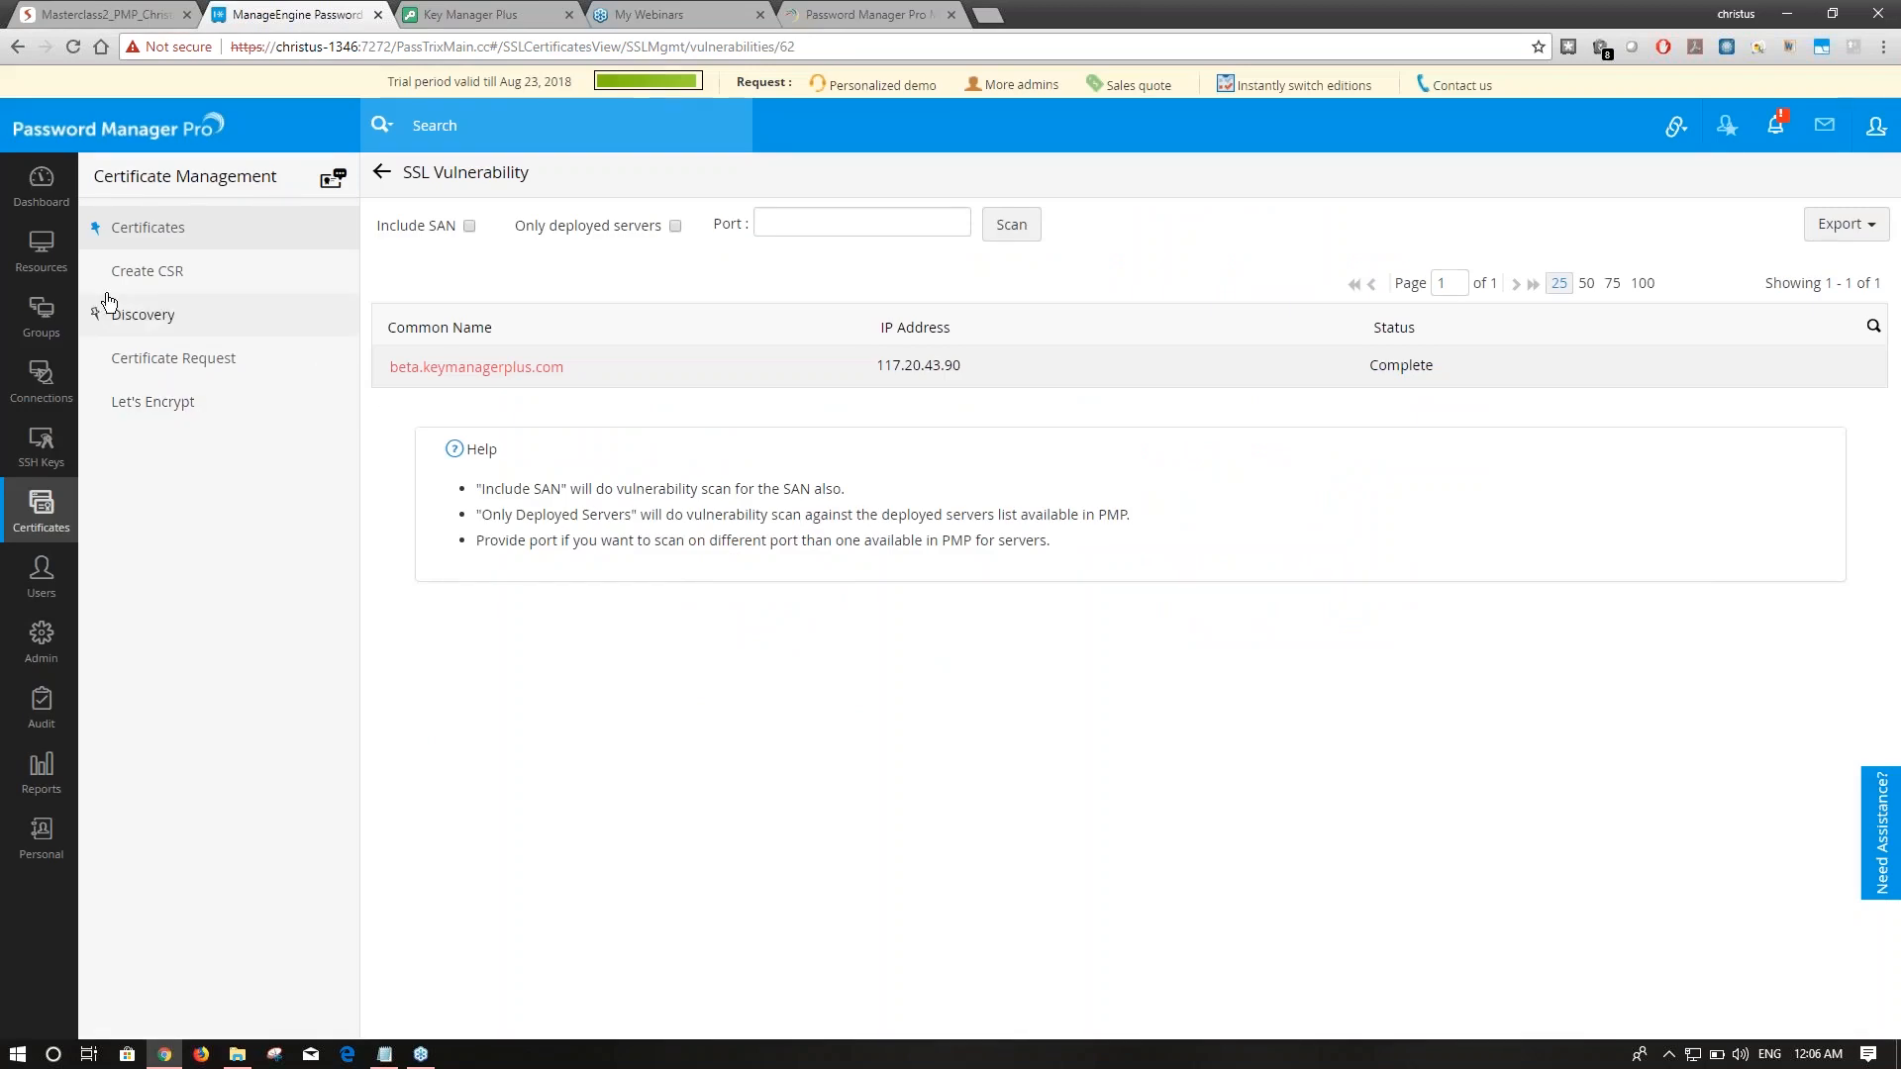
pyautogui.click(160, 270)
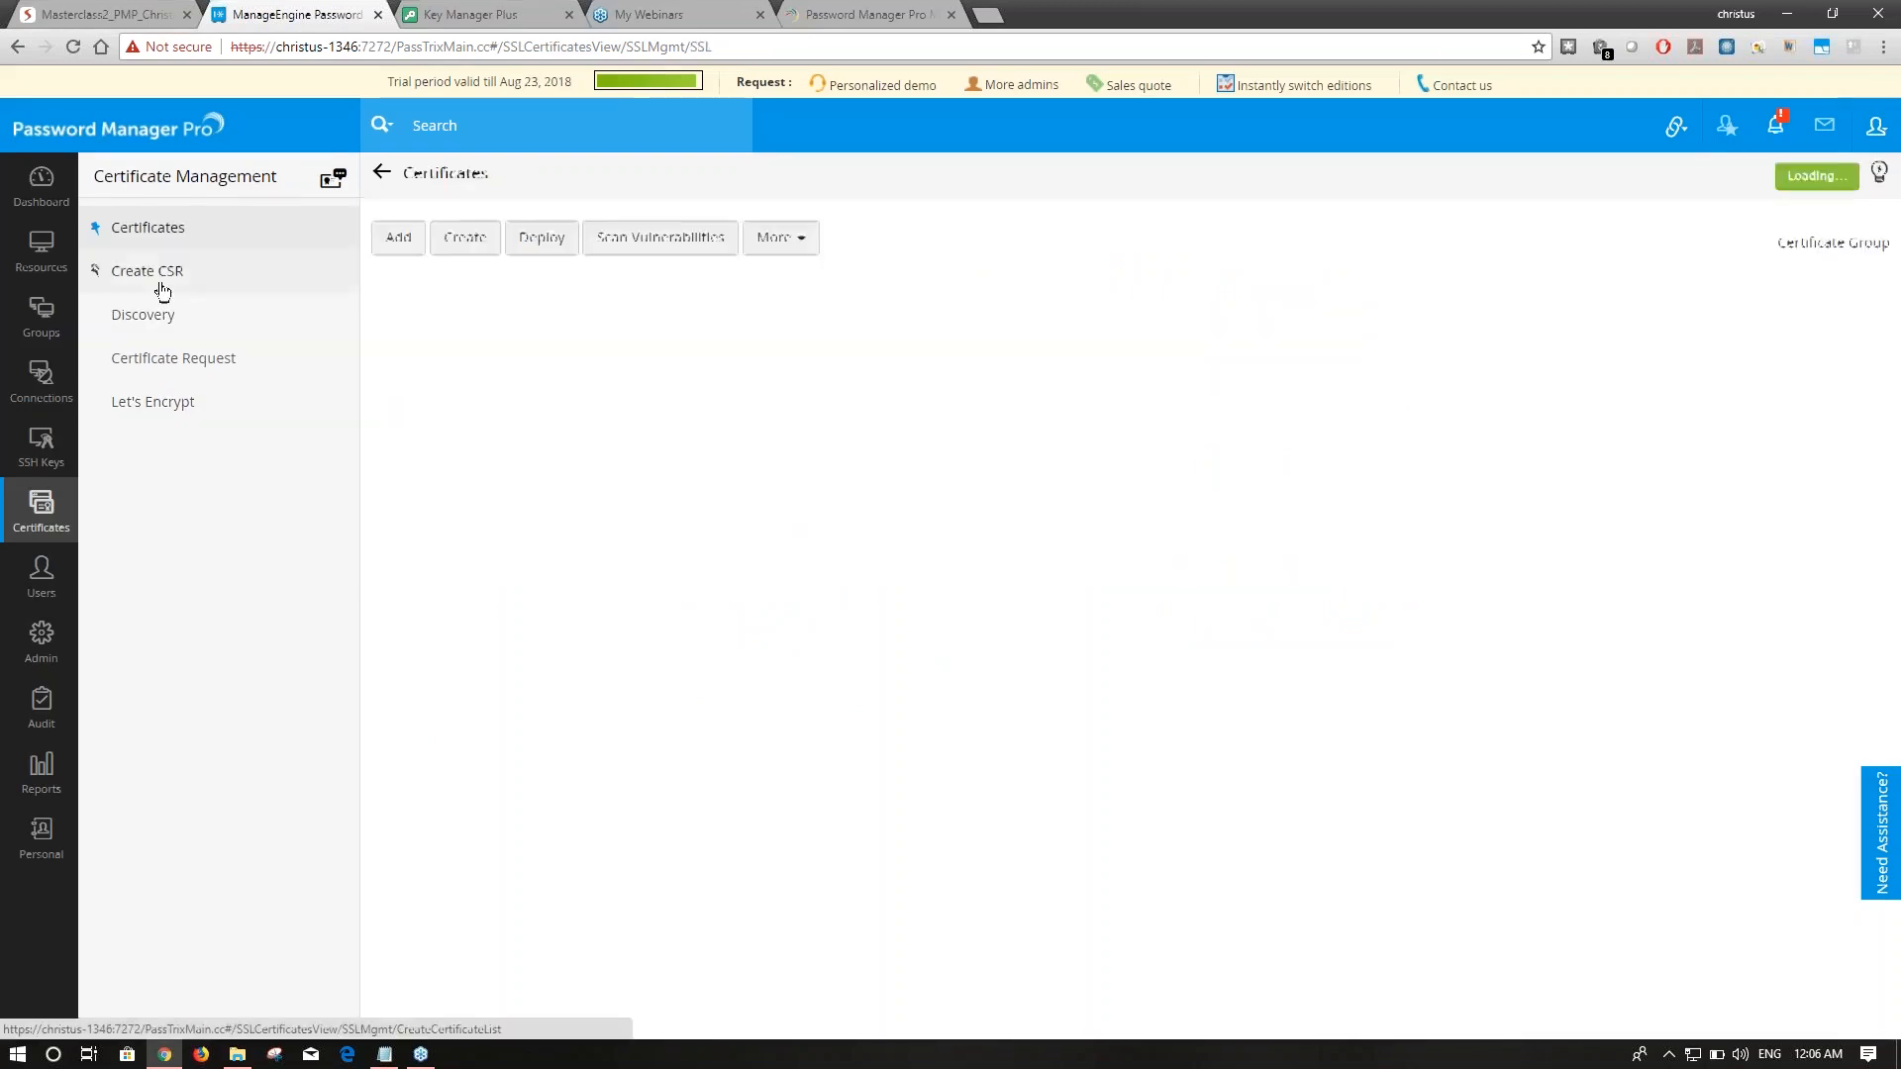
pyautogui.click(148, 228)
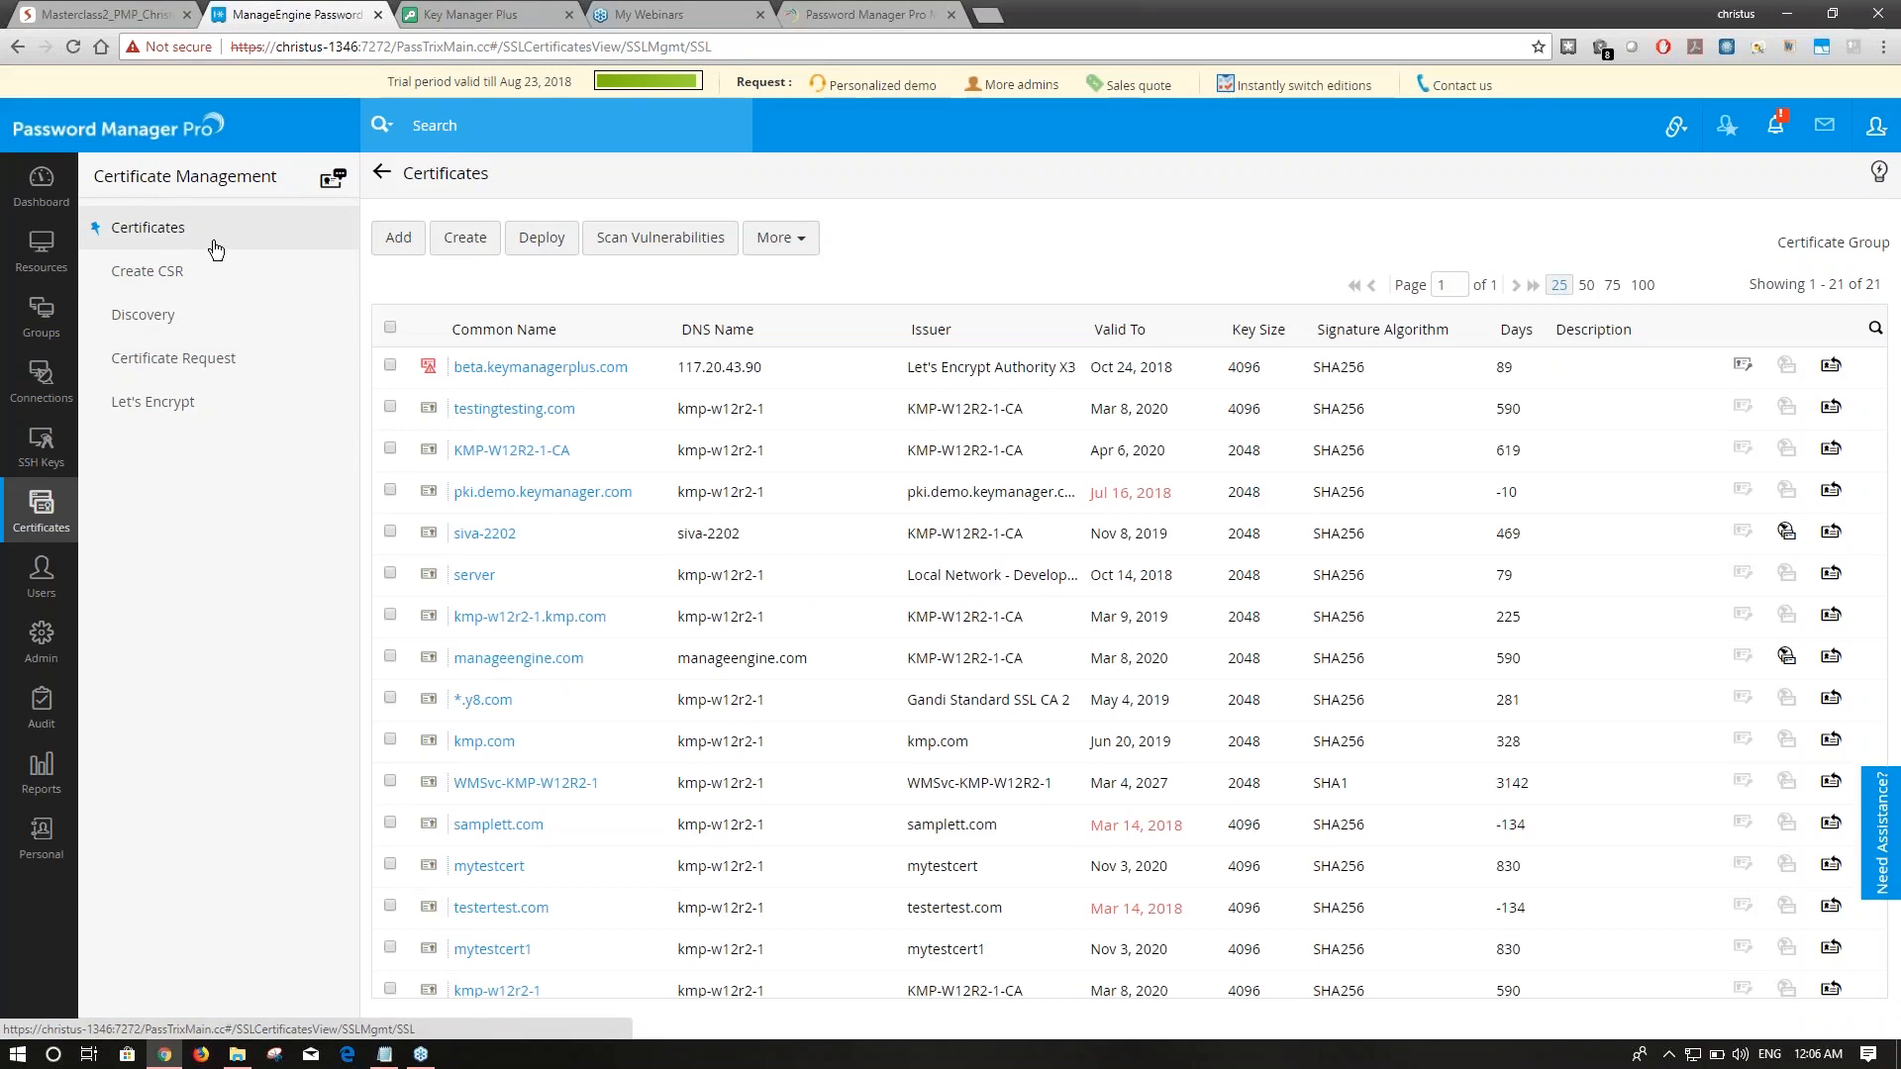
# Start a new Admin schedule, trying SSL Vulnerability then Report as its type, then return to Certificates.
pyautogui.click(41, 639)
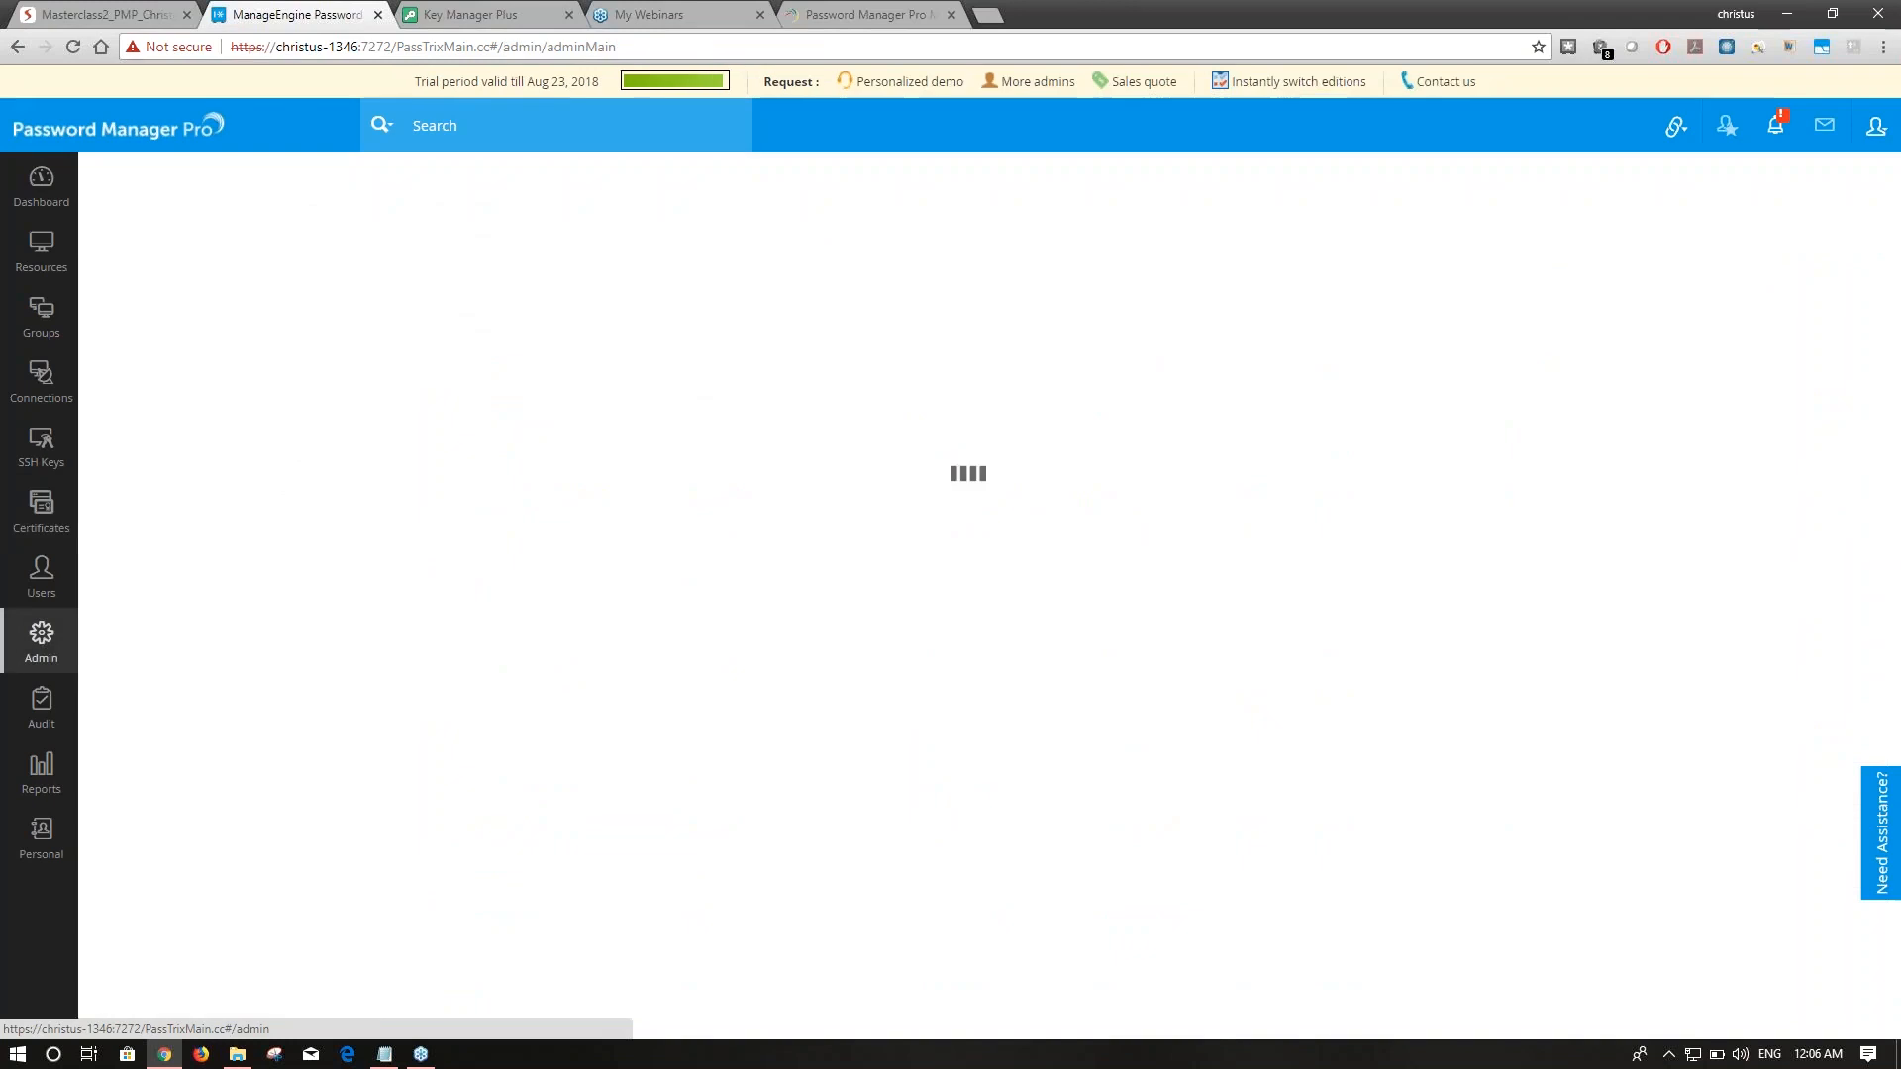
pyautogui.click(1082, 287)
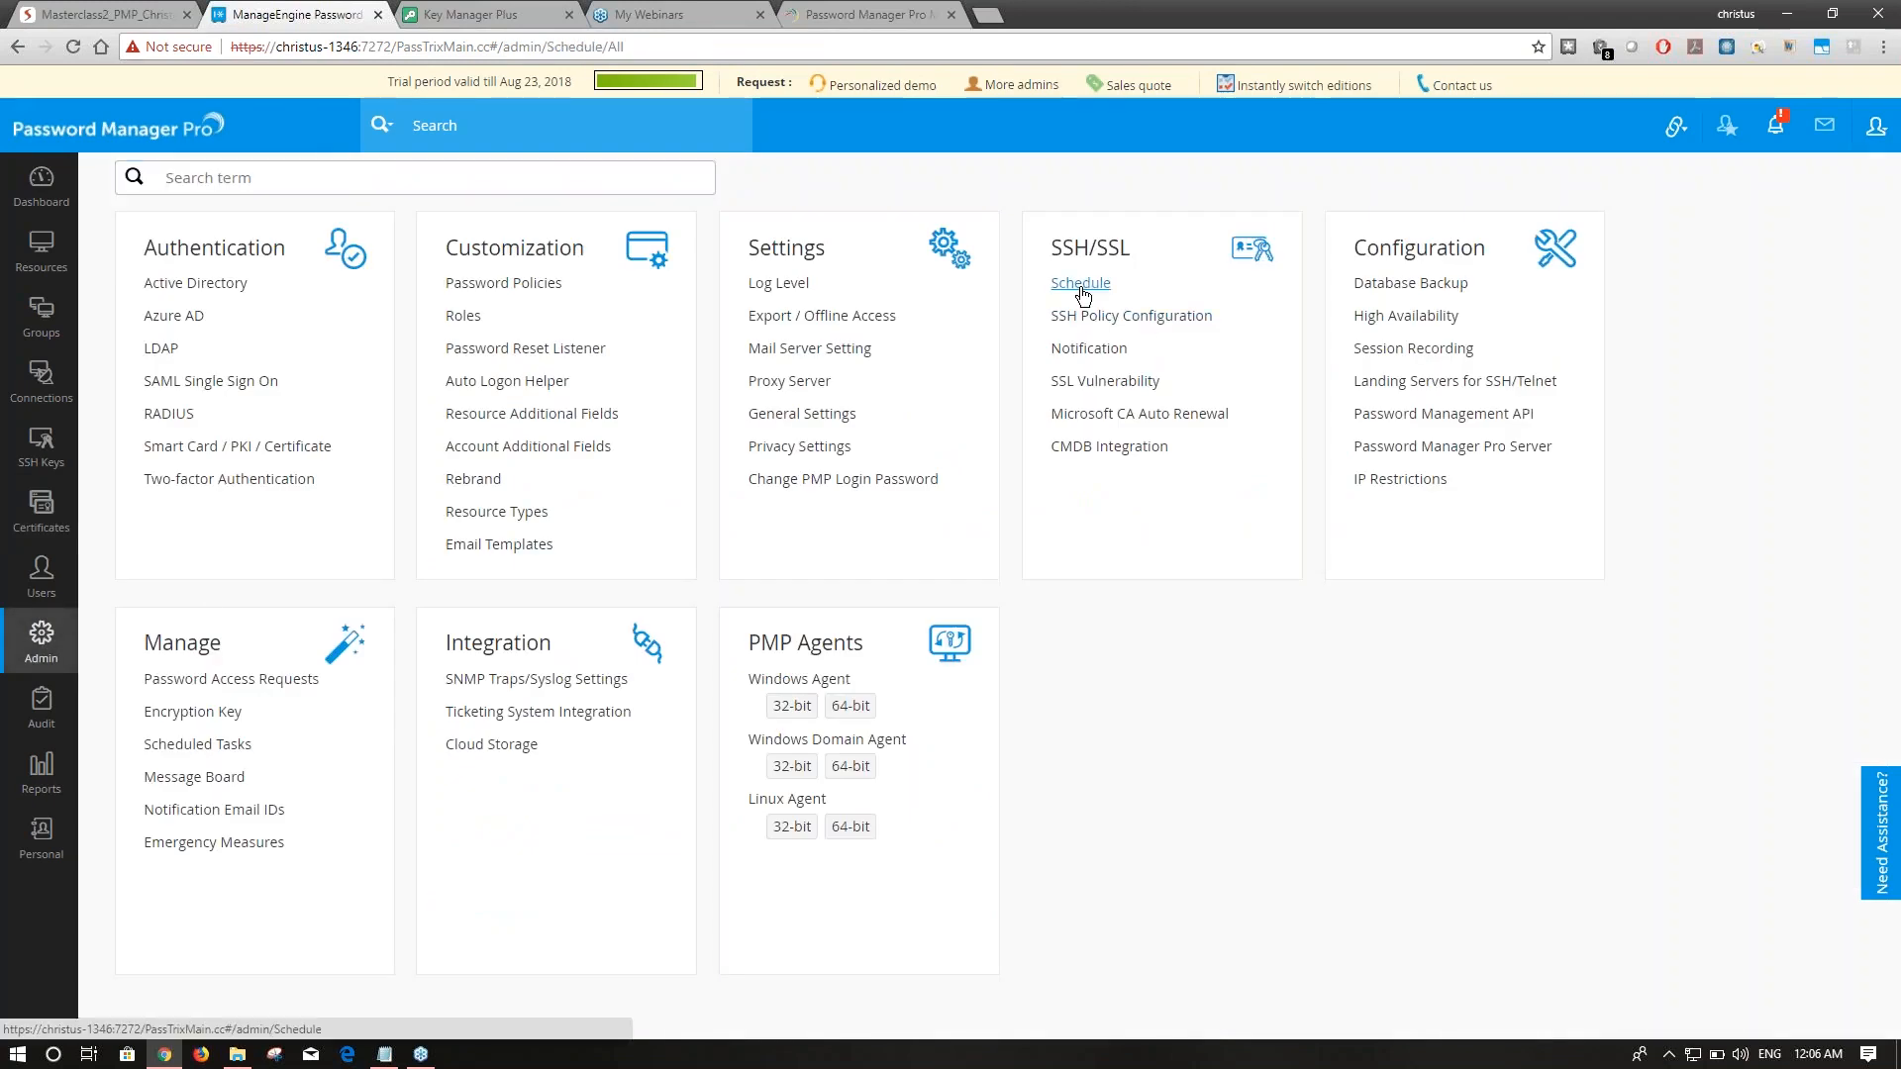
pyautogui.click(173, 248)
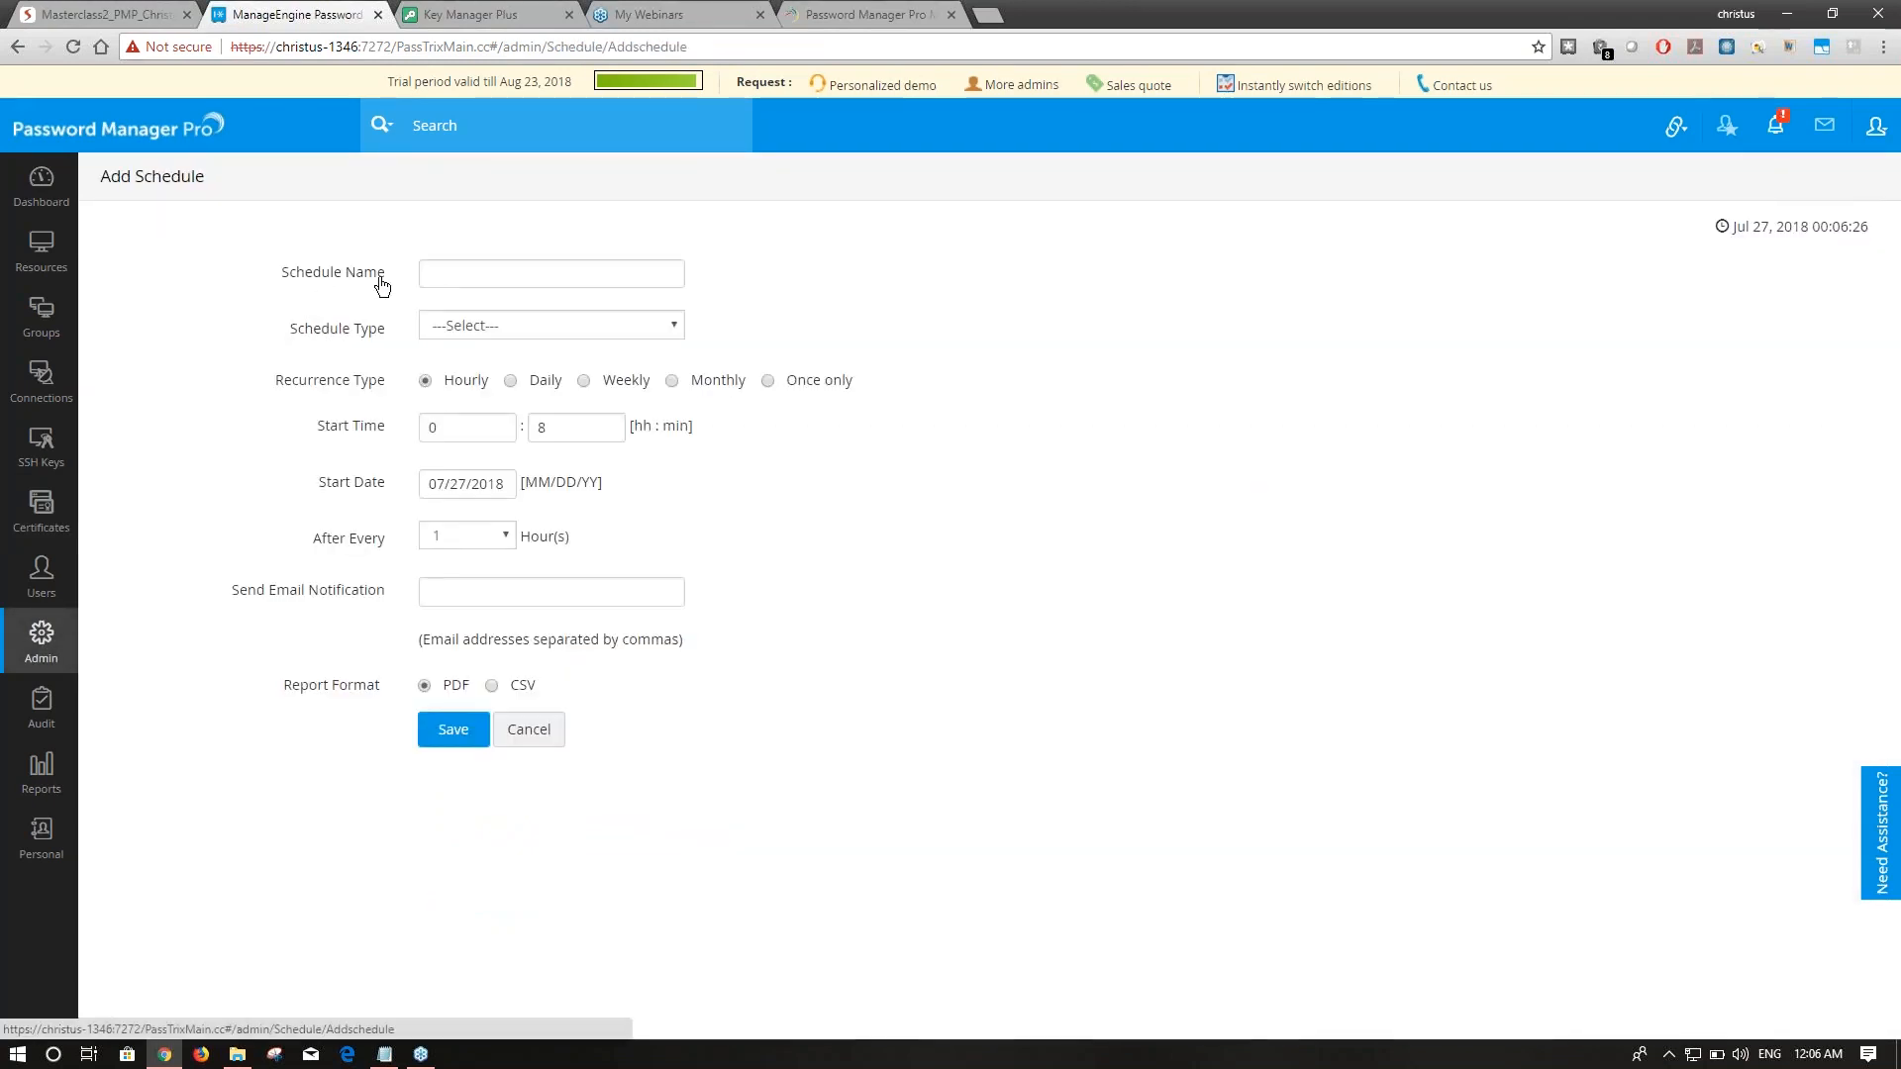
pyautogui.click(532, 324)
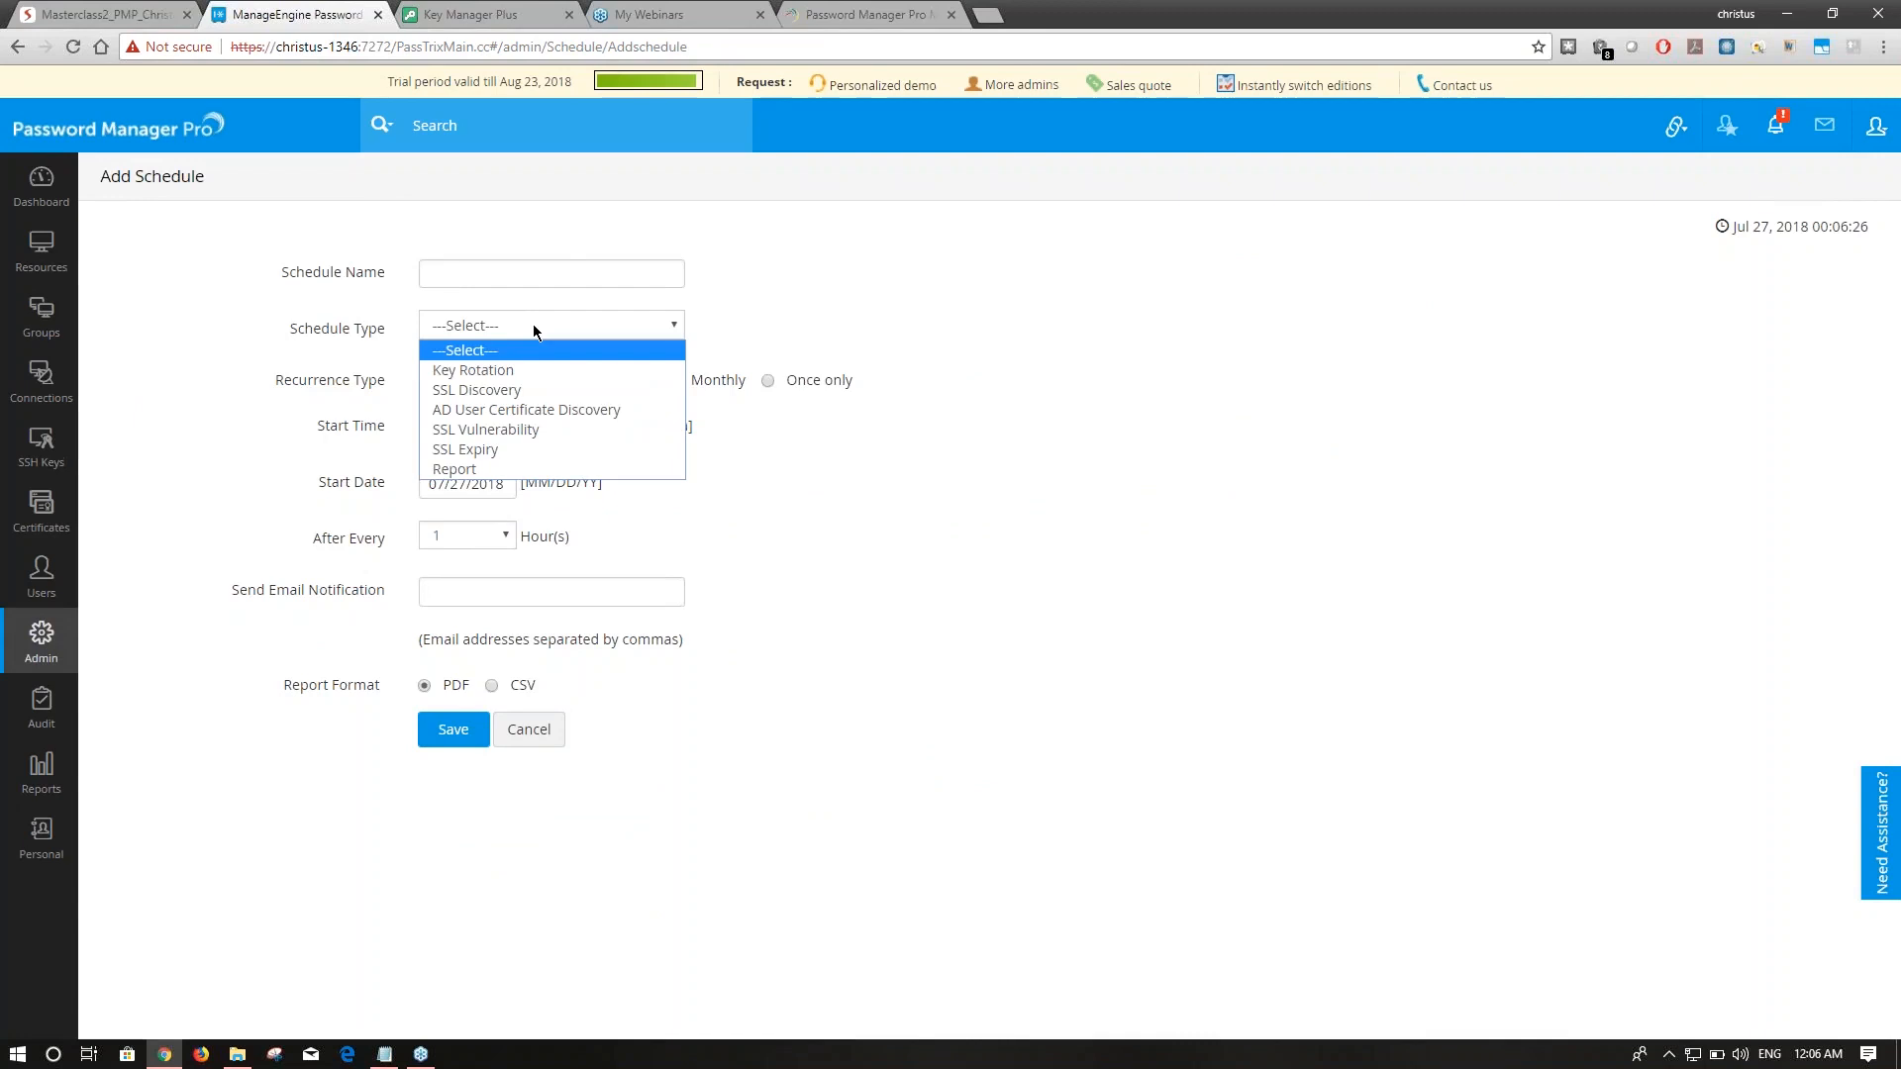
pyautogui.click(522, 440)
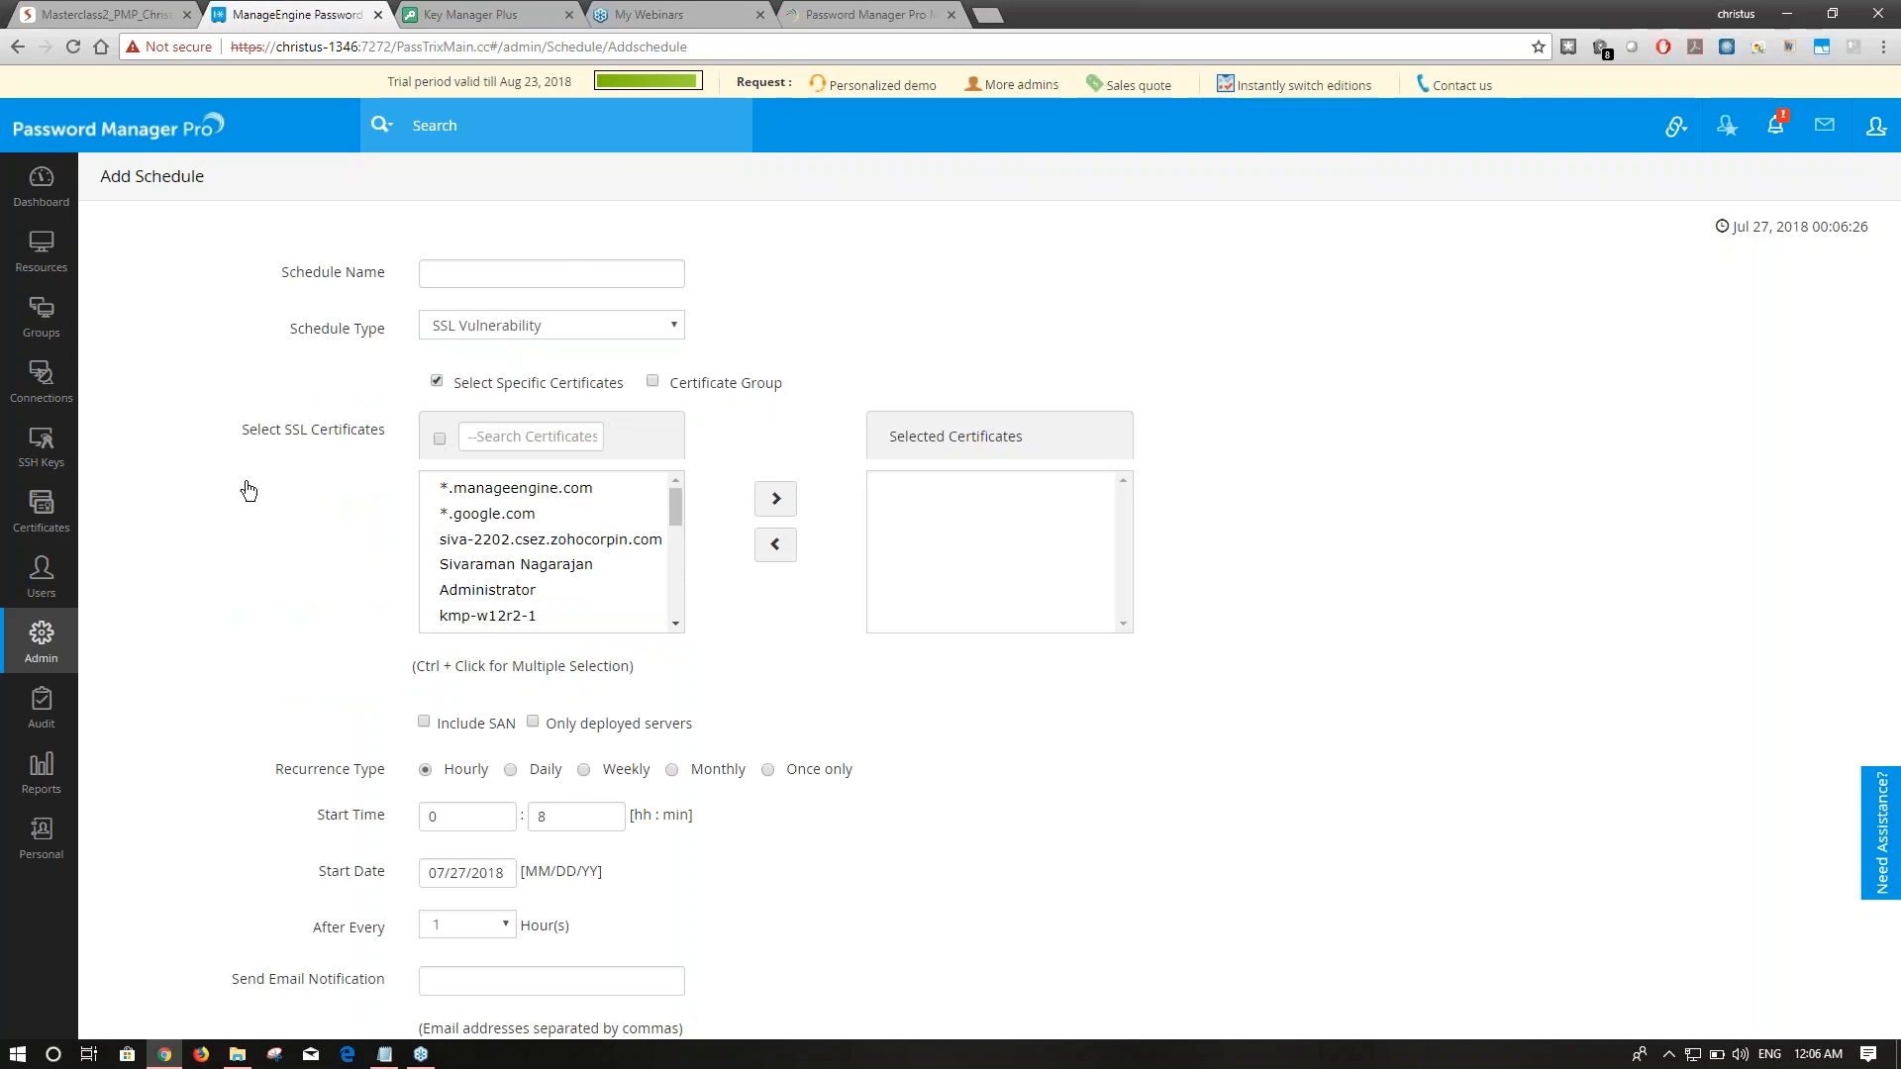
pyautogui.click(487, 331)
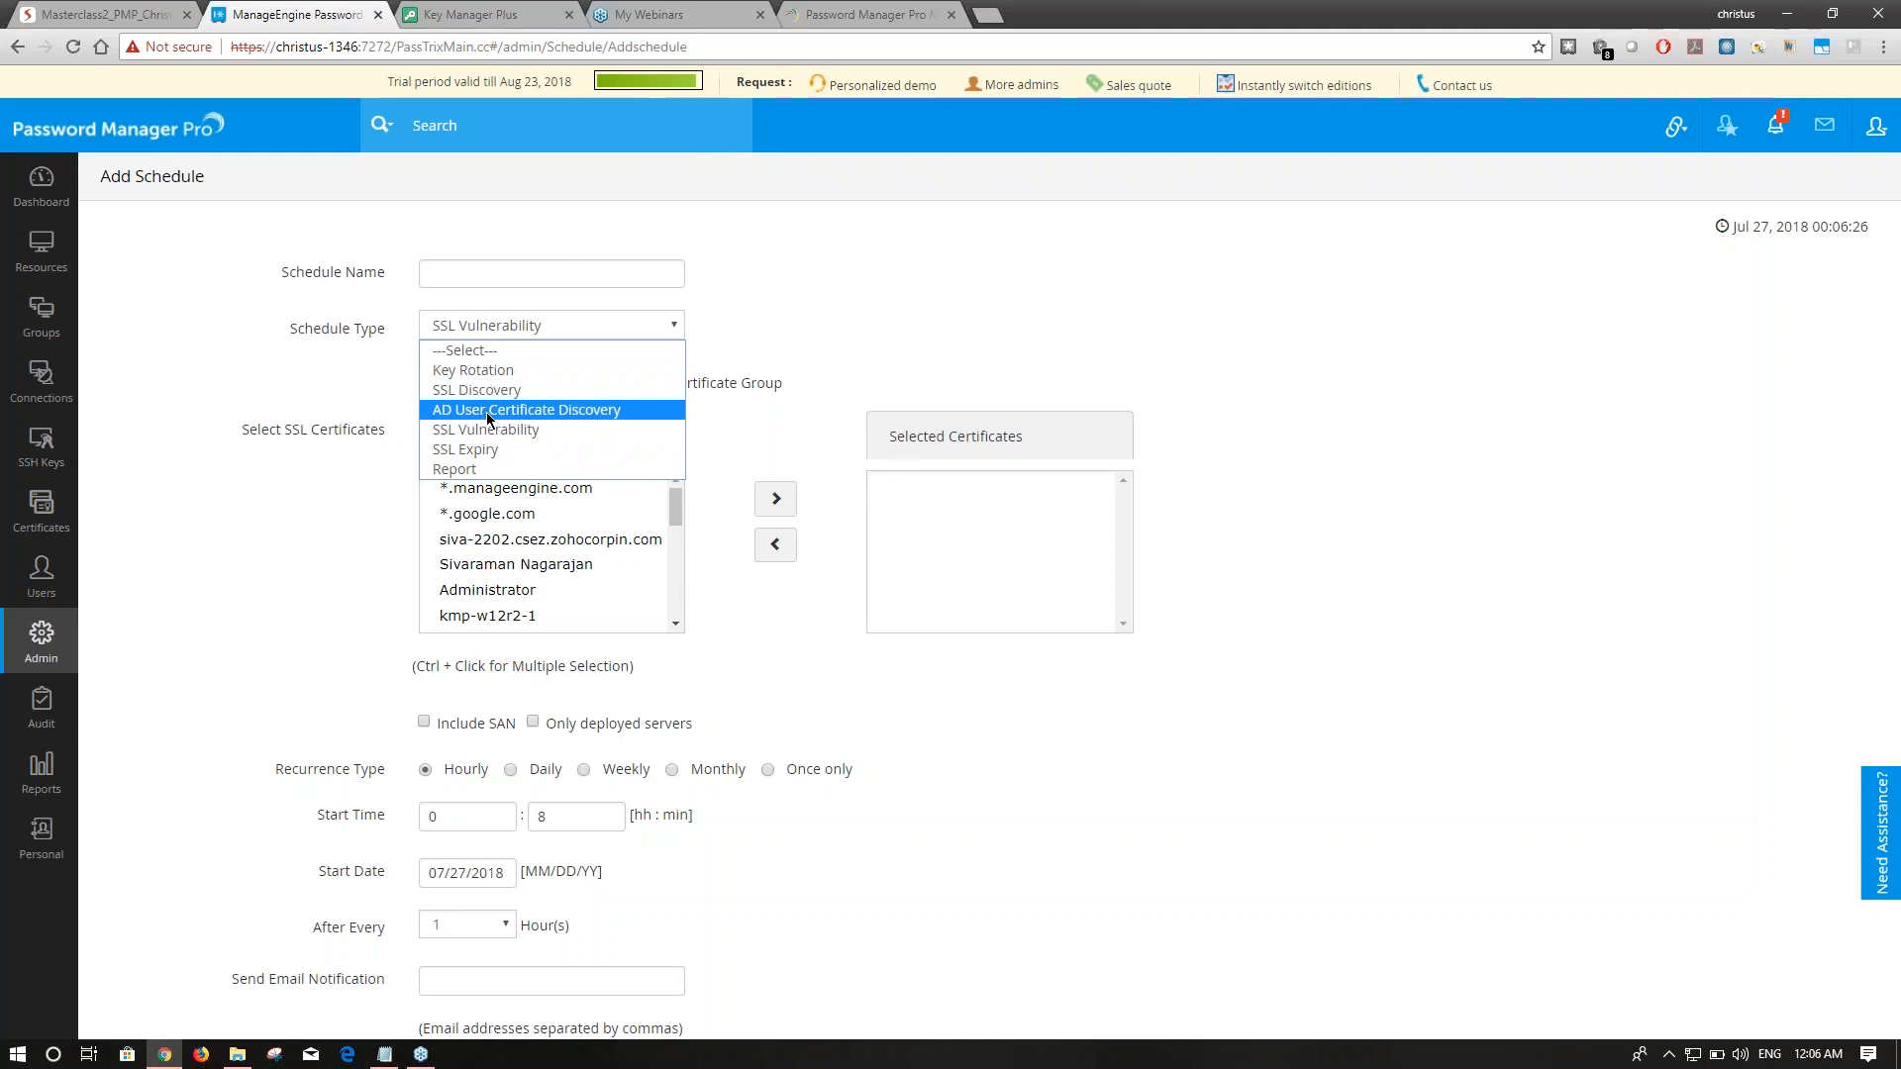
pyautogui.click(470, 472)
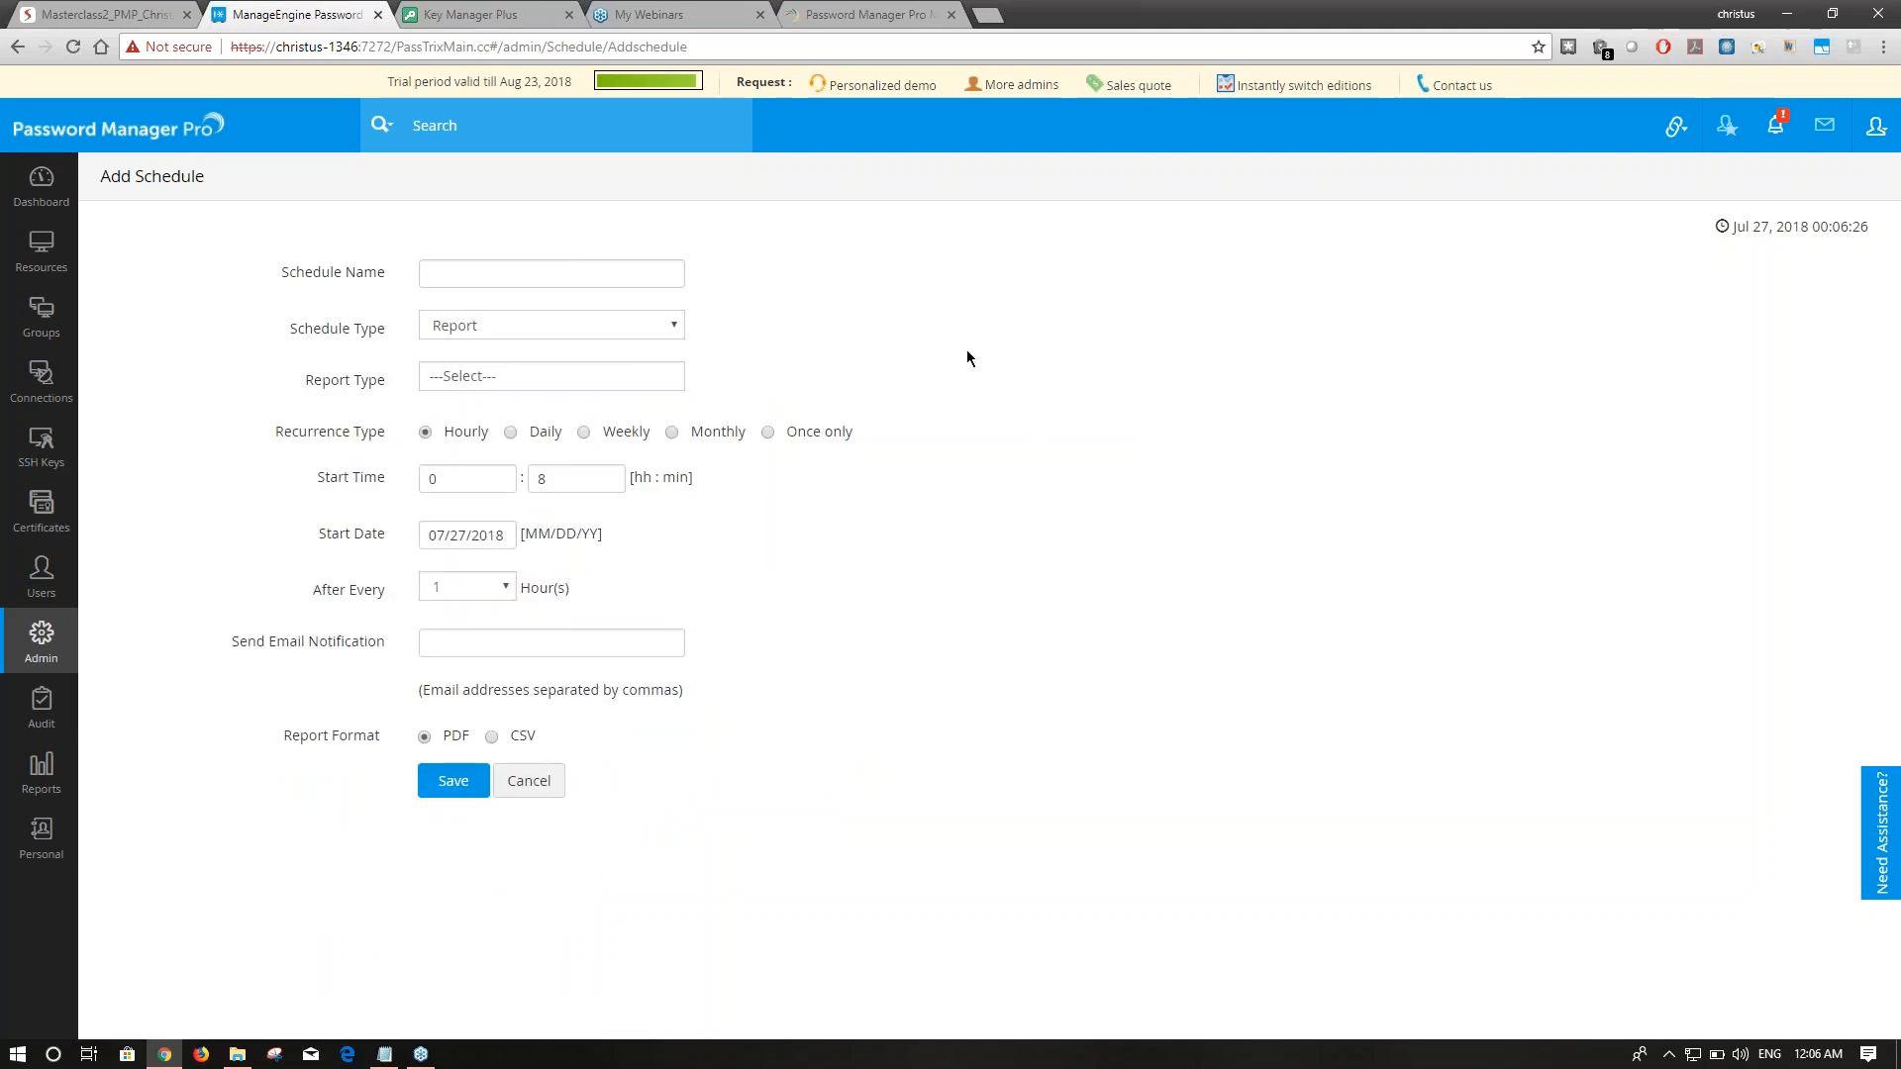
pyautogui.click(72, 508)
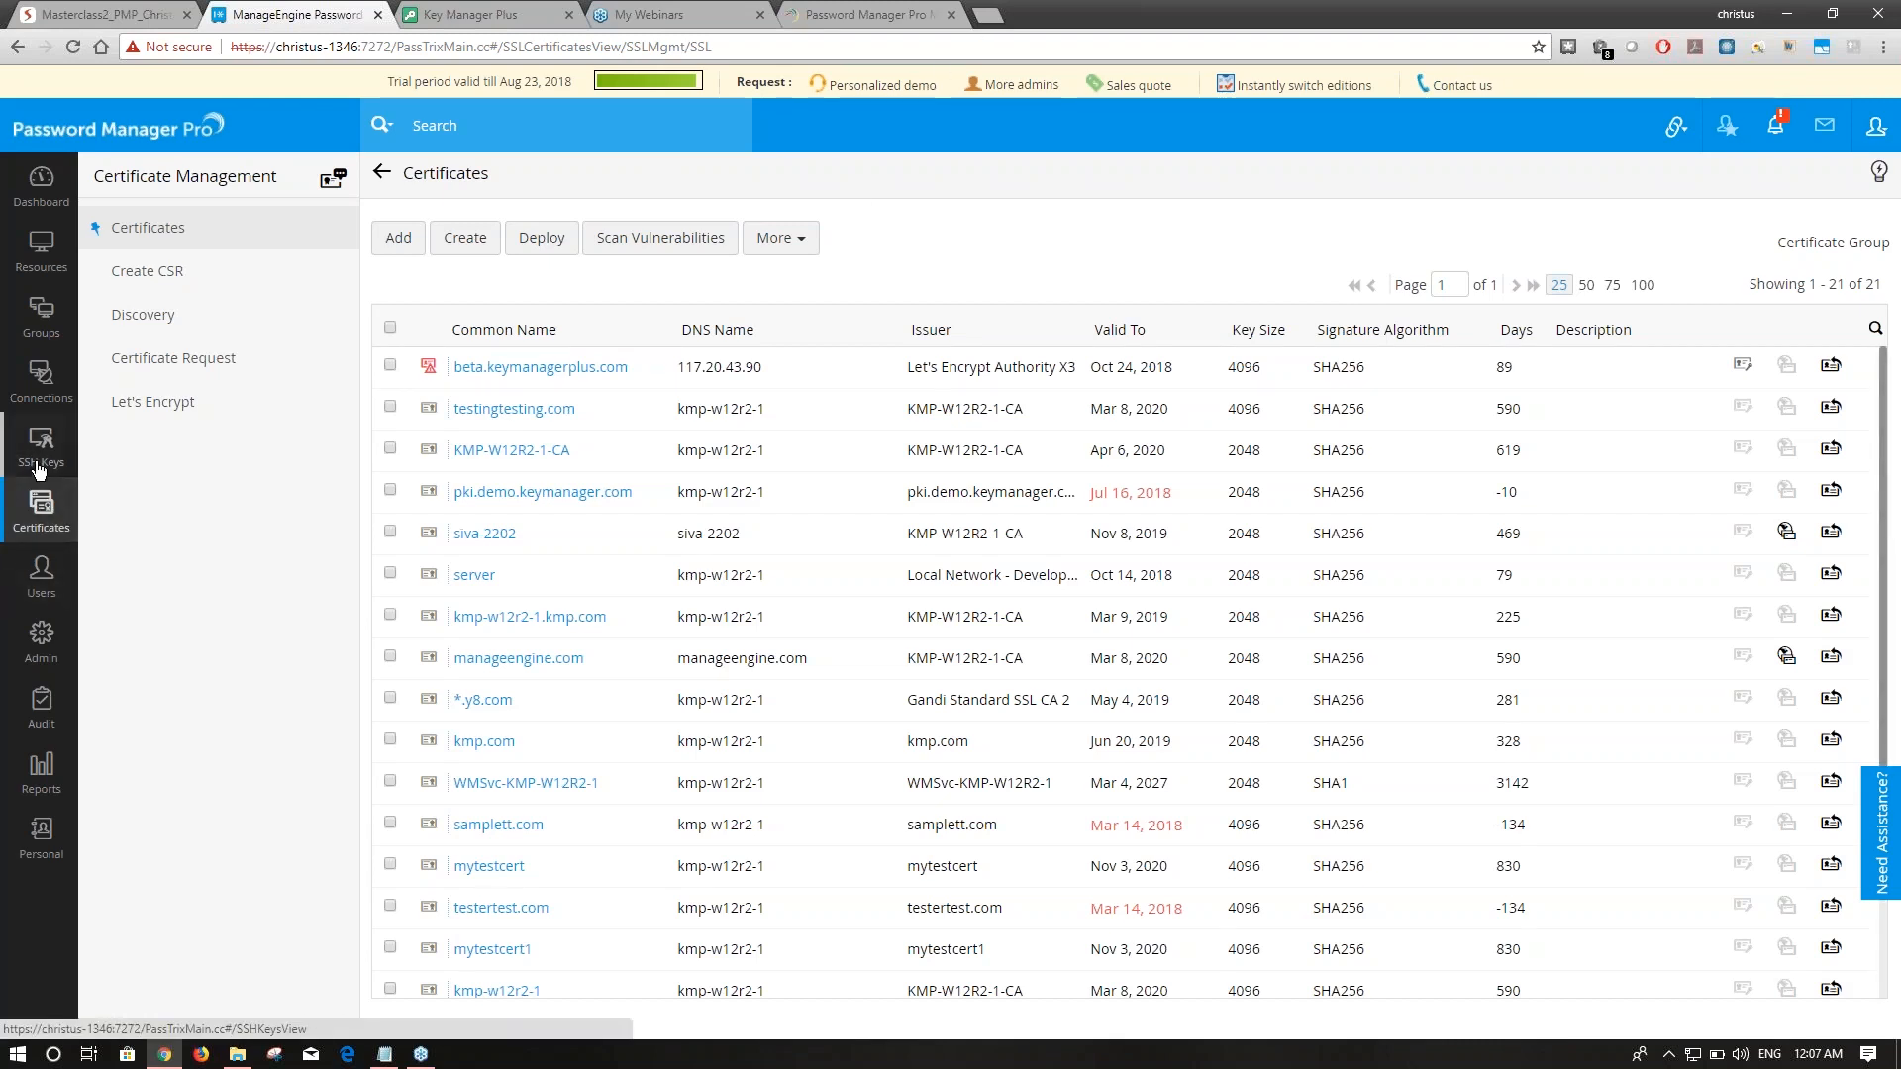
pyautogui.hotkey('ctrl', 'Tab')
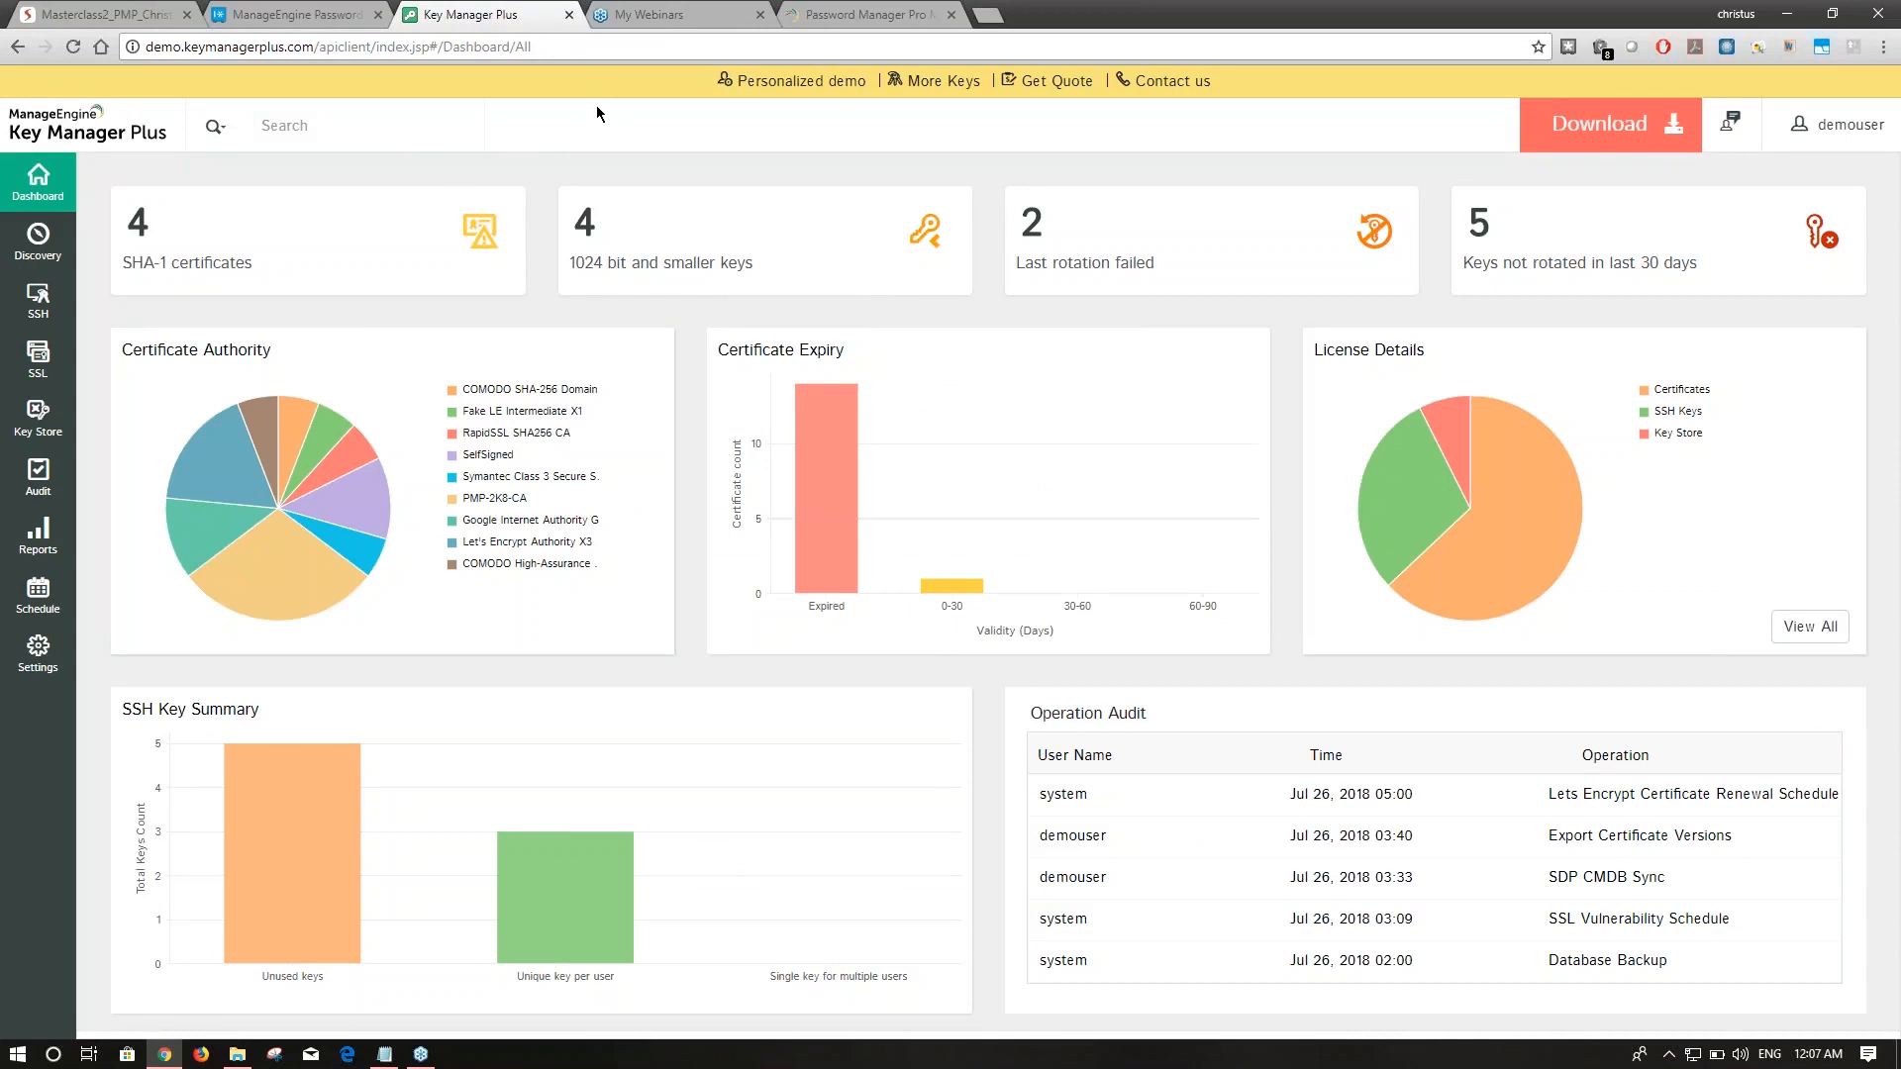
pyautogui.click(38, 299)
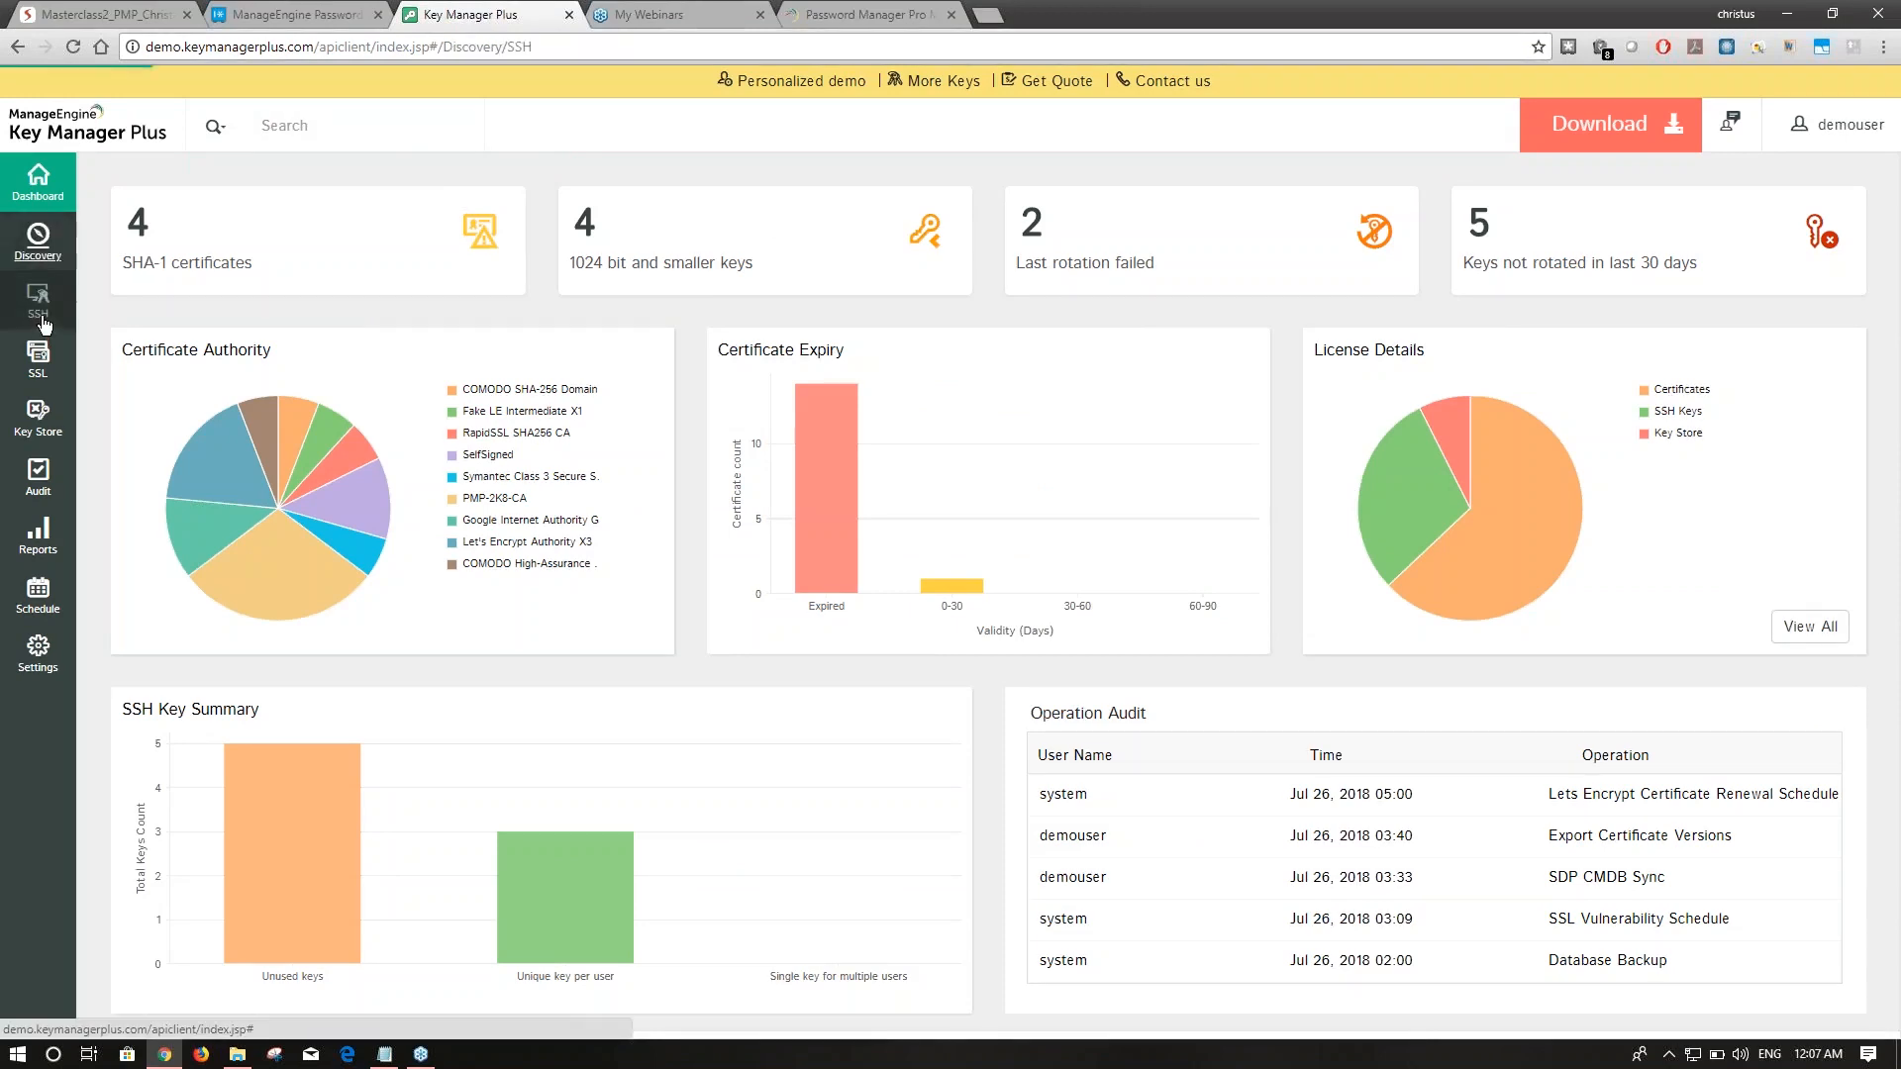
pyautogui.click(343, 12)
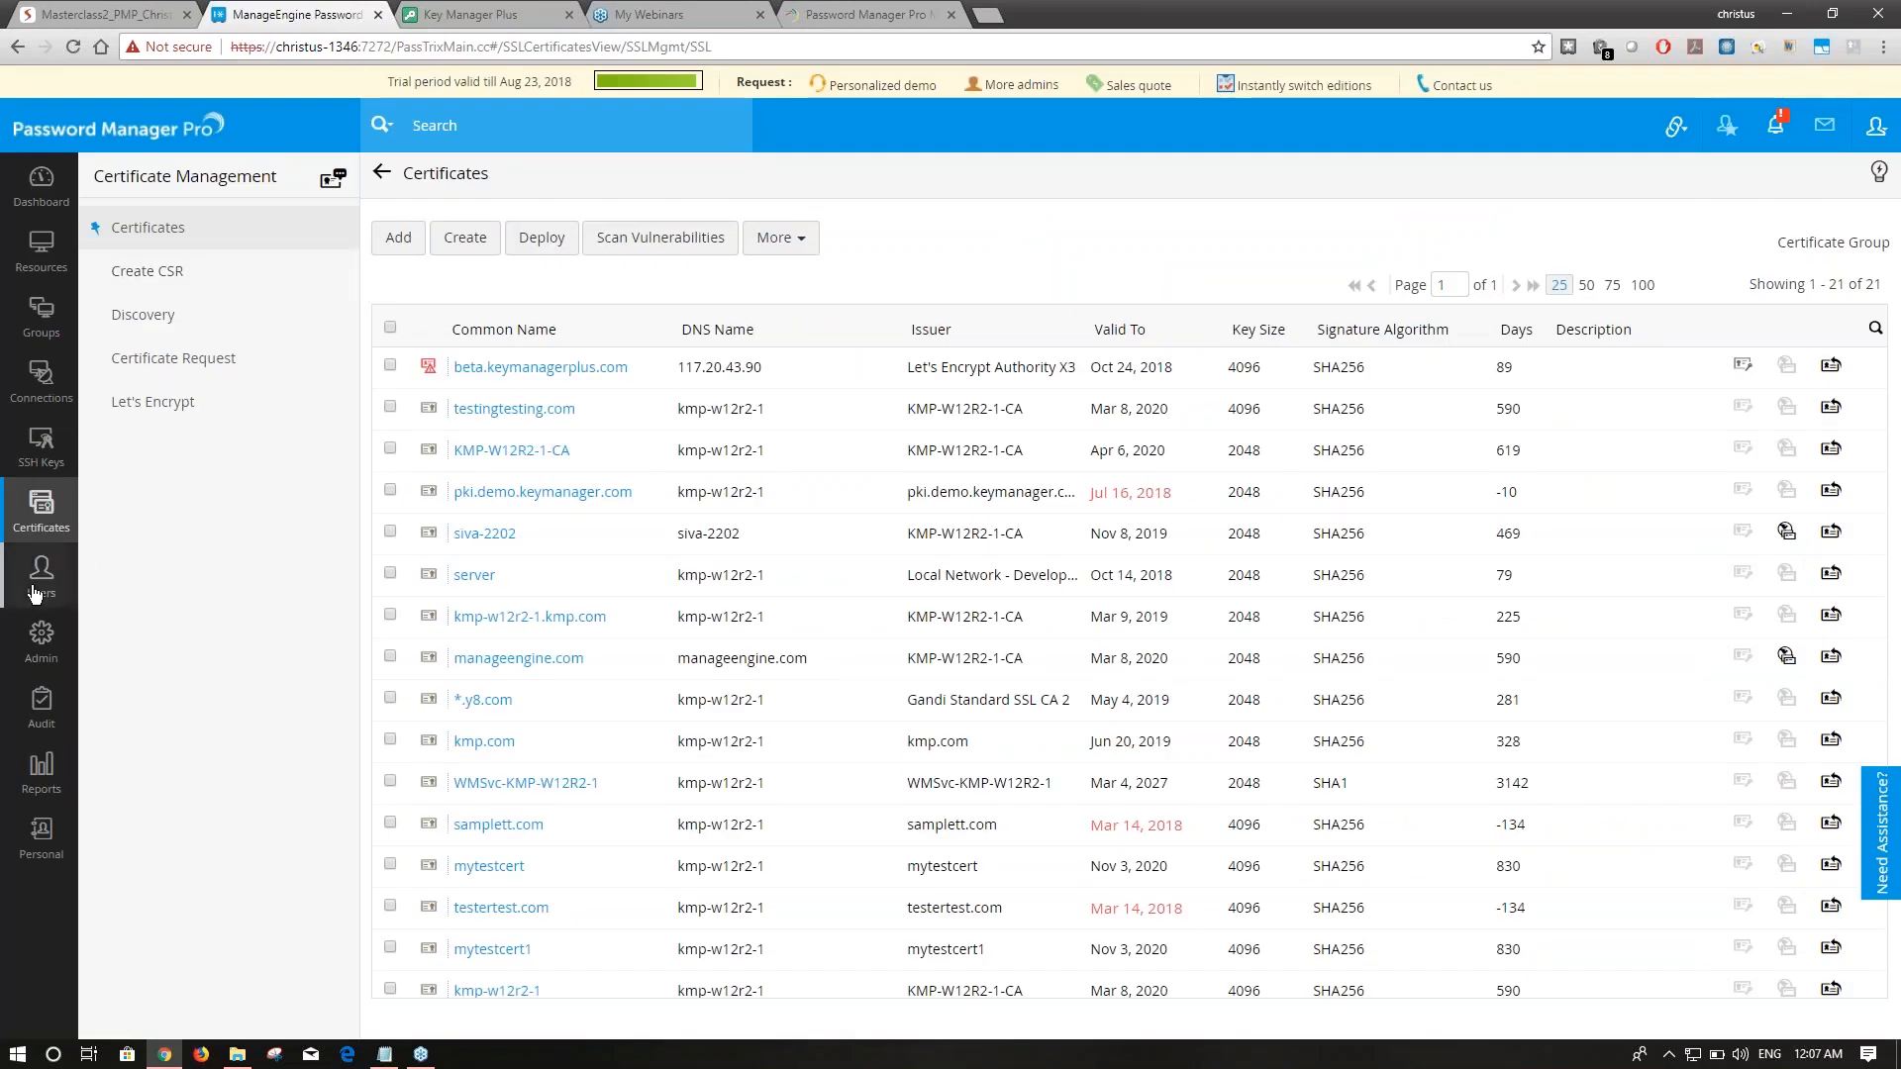
# View the Keys Audit trail showing the beta.keymanagerplus.com scan, then switch to the Masterclass2 slides.
pyautogui.click(40, 630)
pyautogui.click(44, 703)
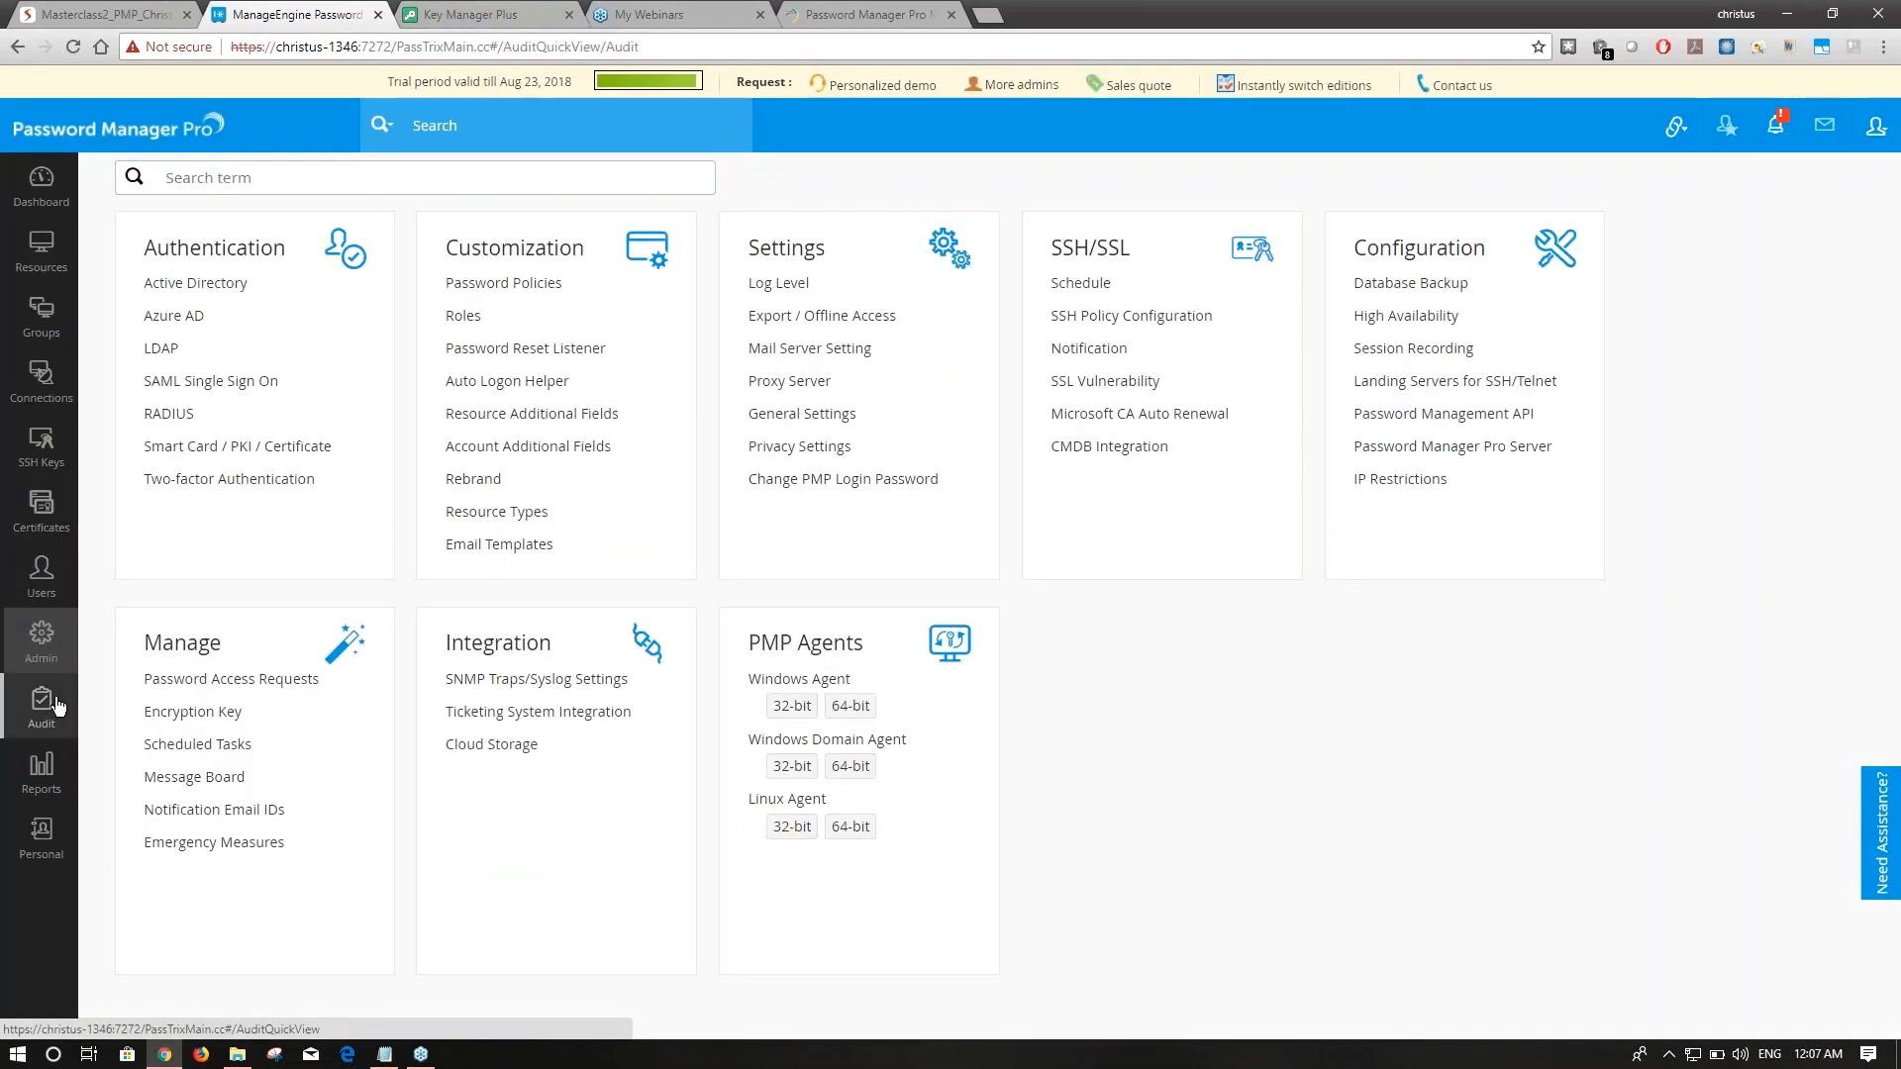
pyautogui.click(109, 482)
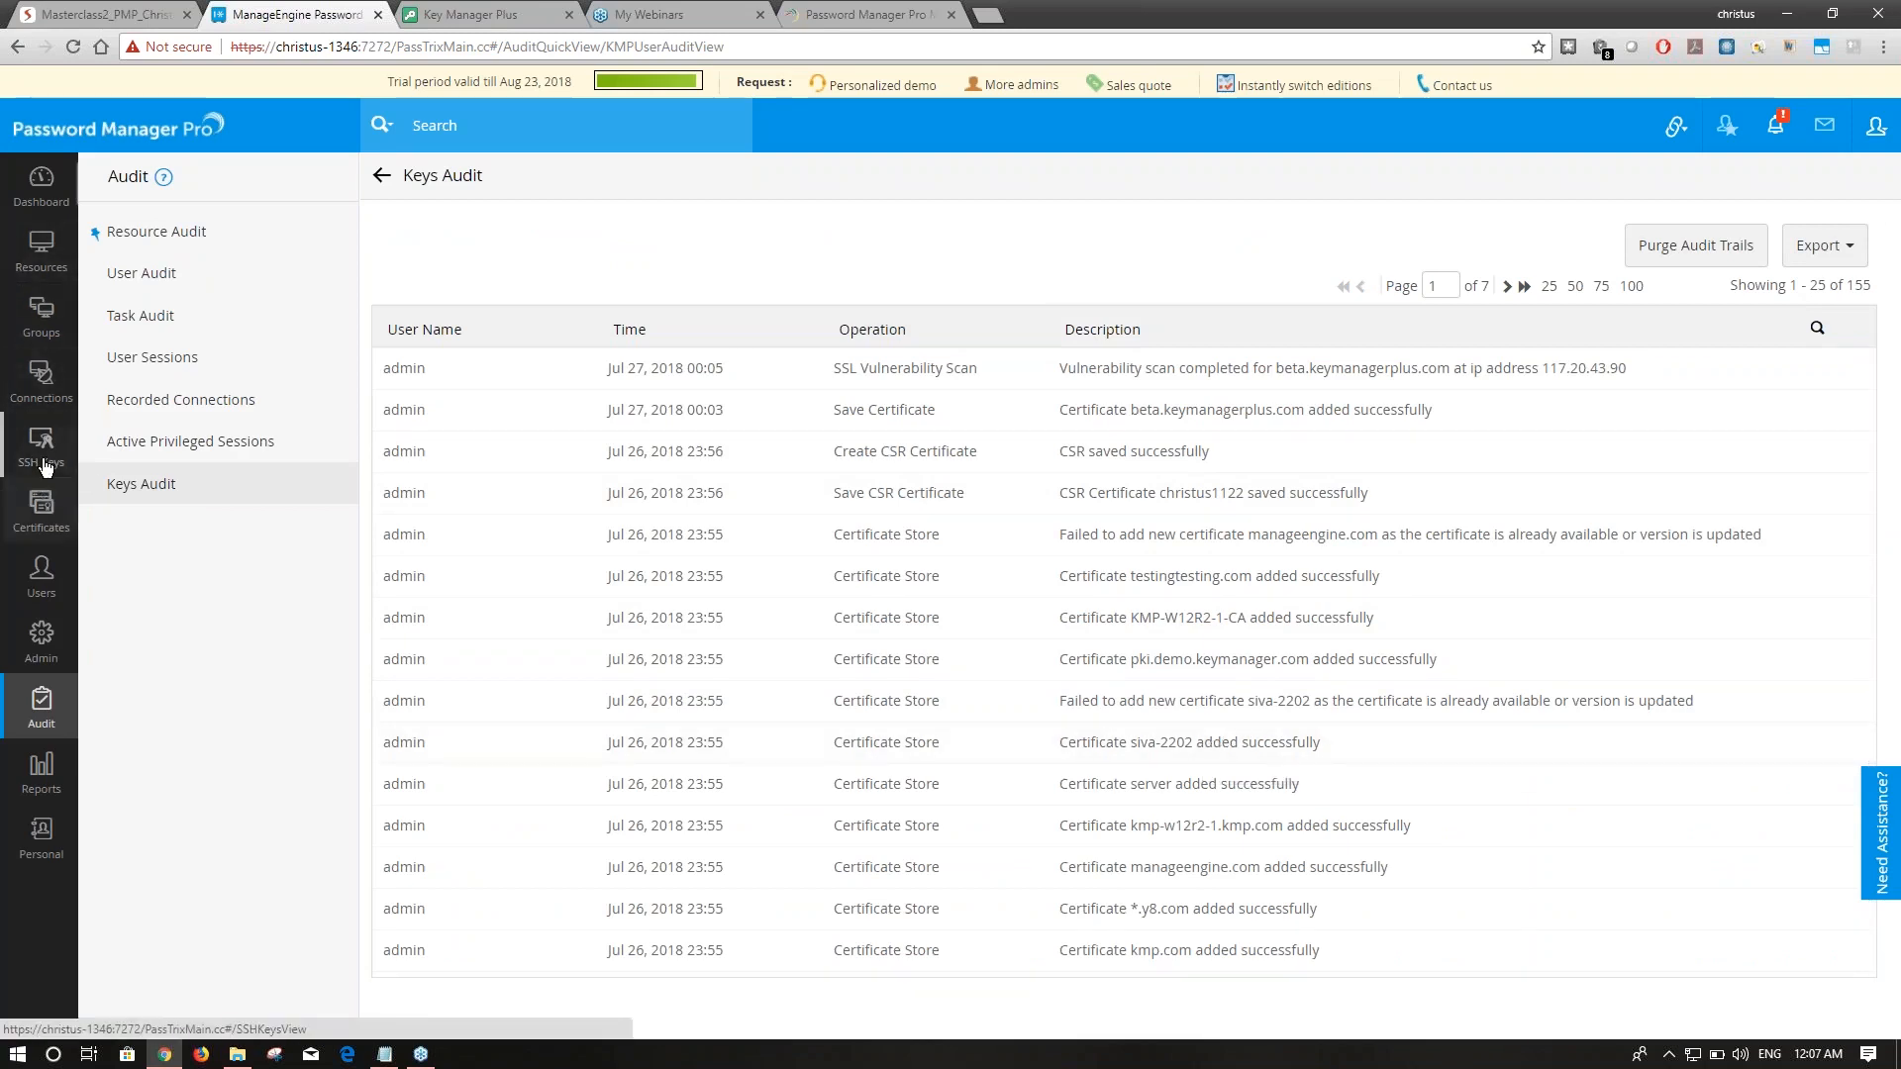
pyautogui.click(99, 15)
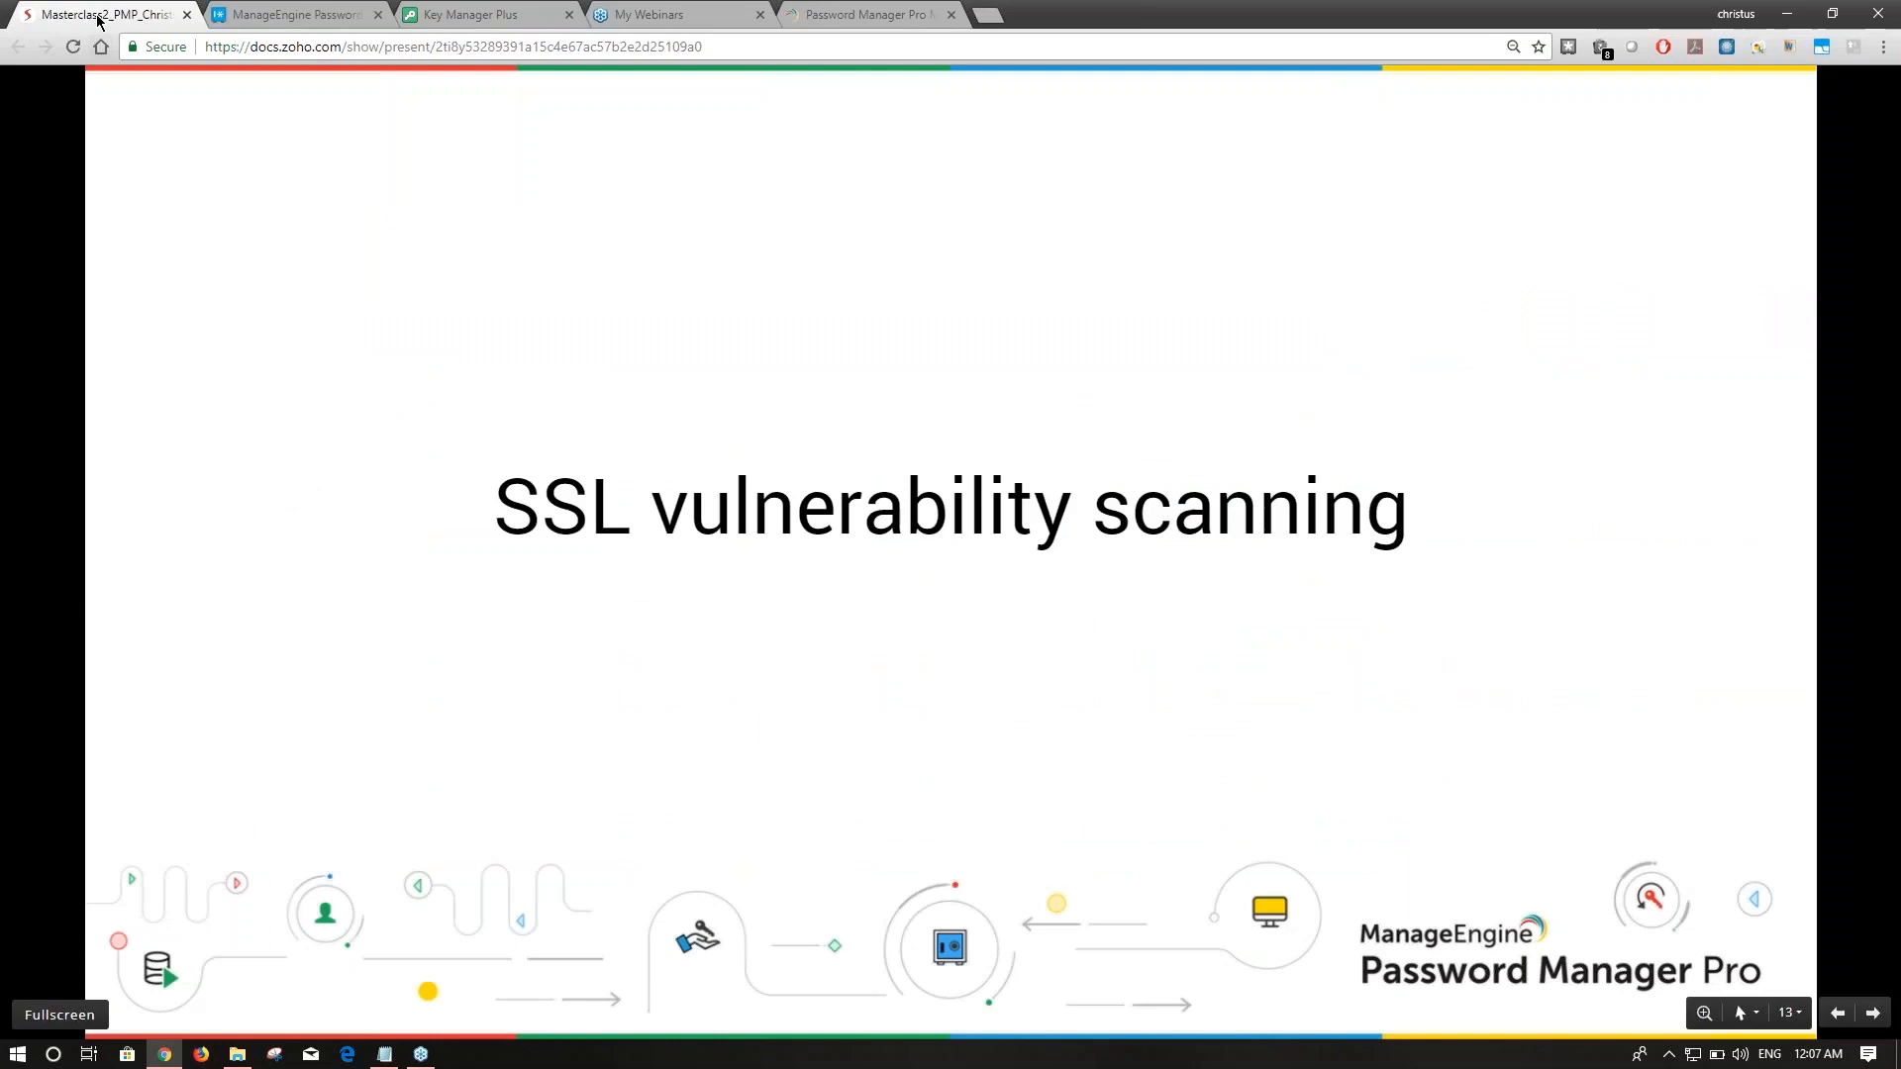
# Advance the deck to the closing Q&A slide, then return to the Password Manager Pro Keys Audit.
pyautogui.click(1875, 1017)
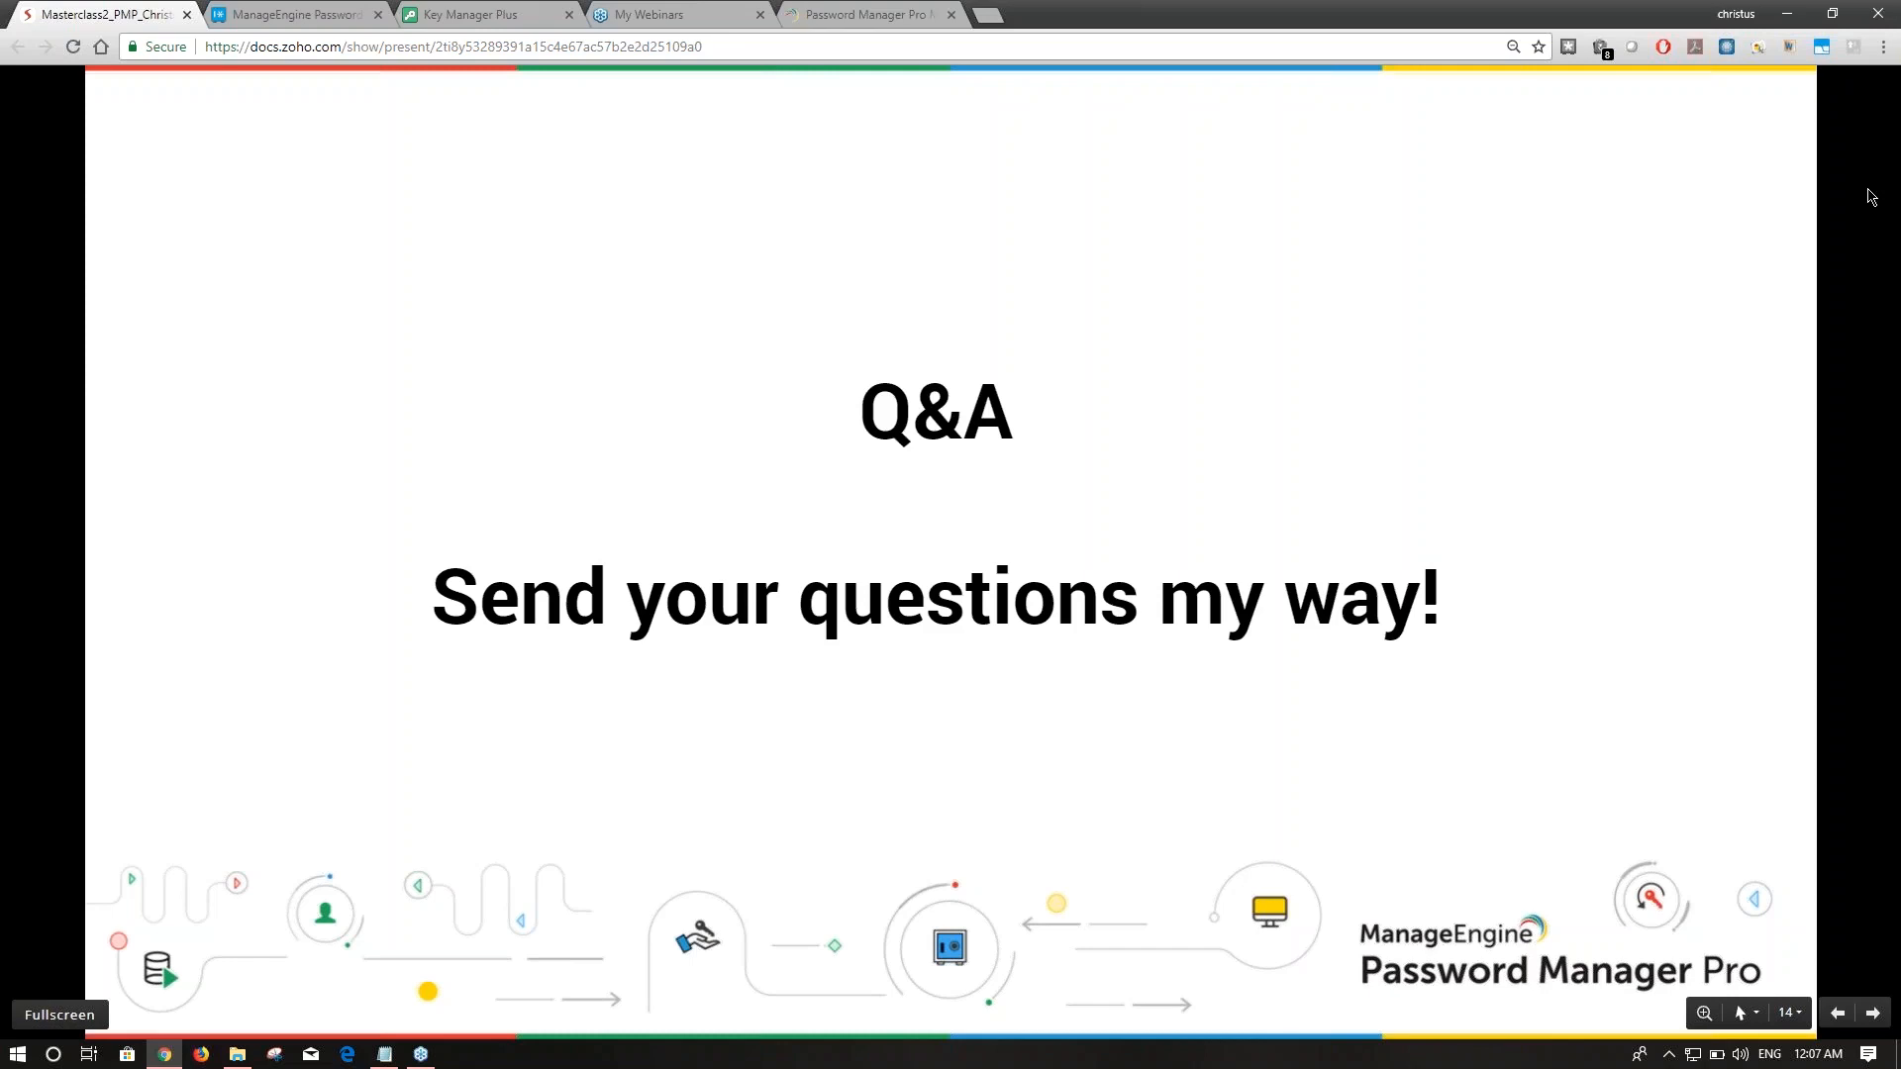
pyautogui.click(1877, 51)
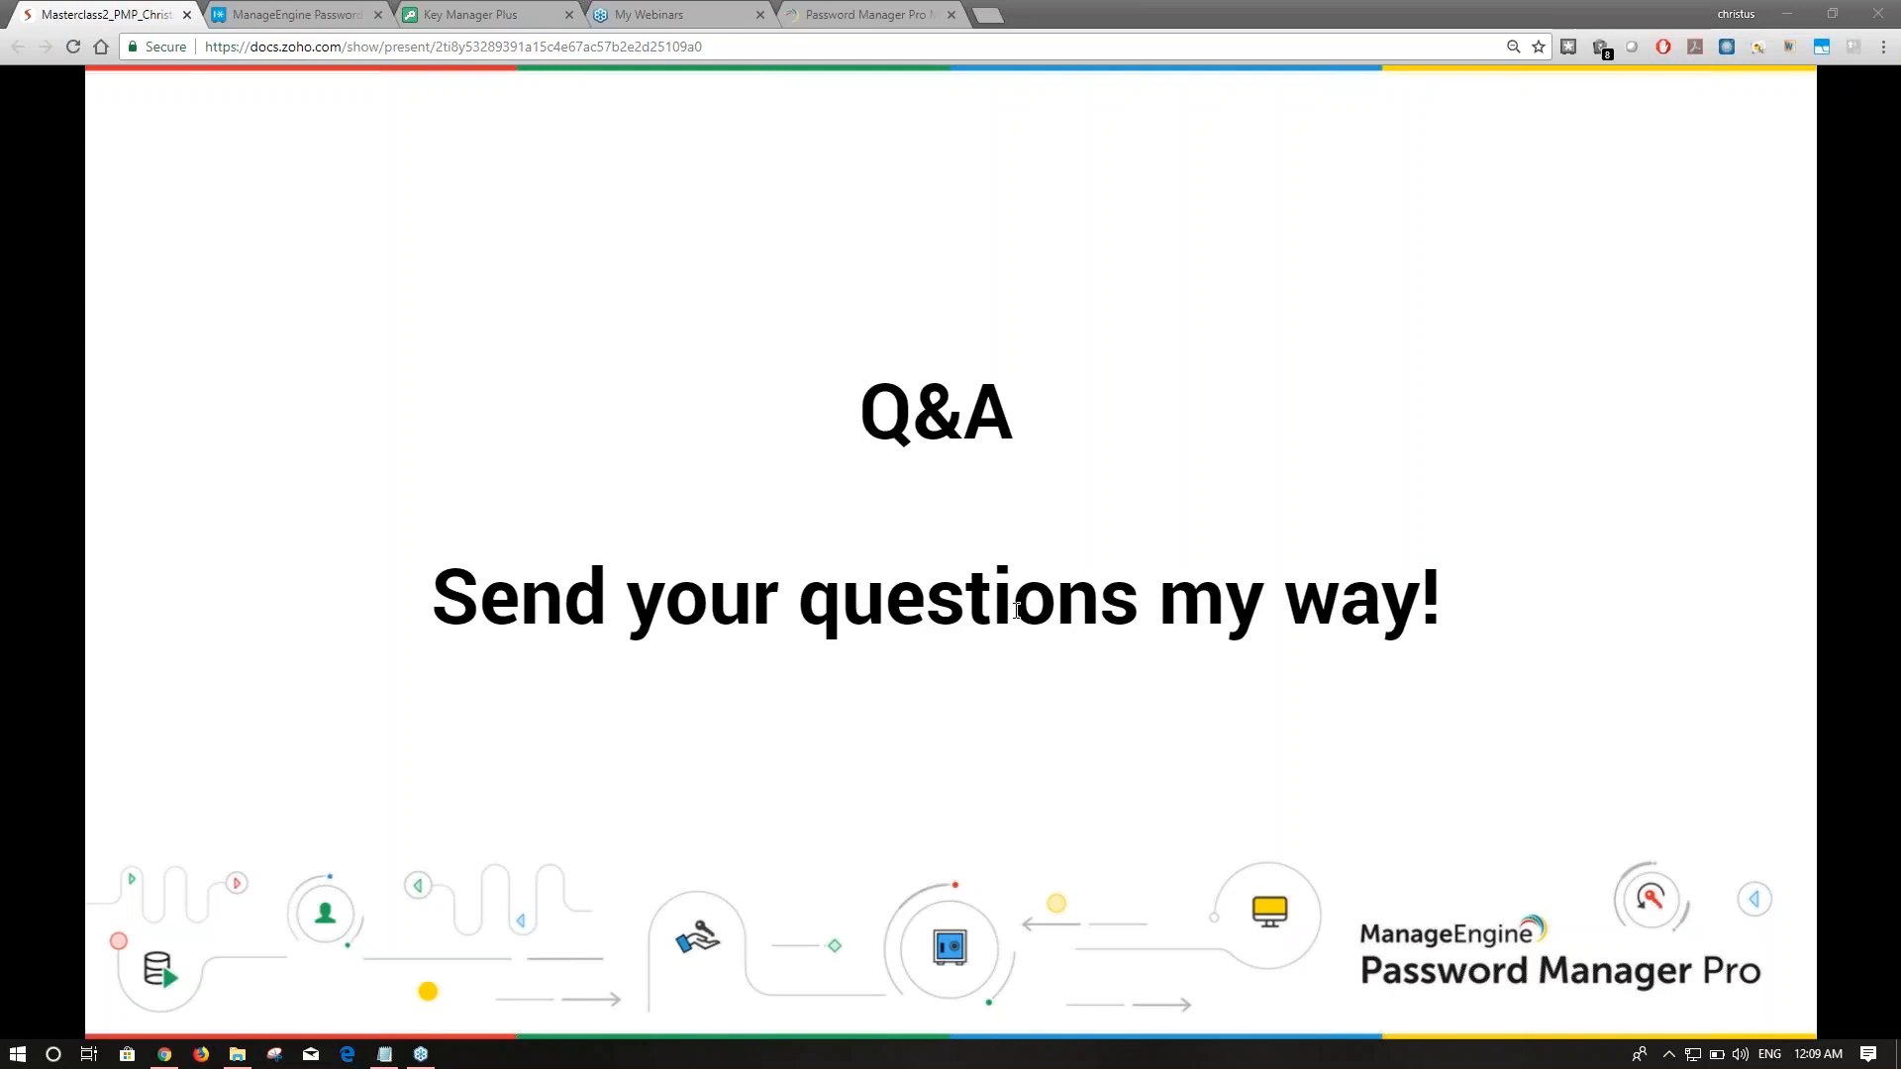
pyautogui.click(323, 13)
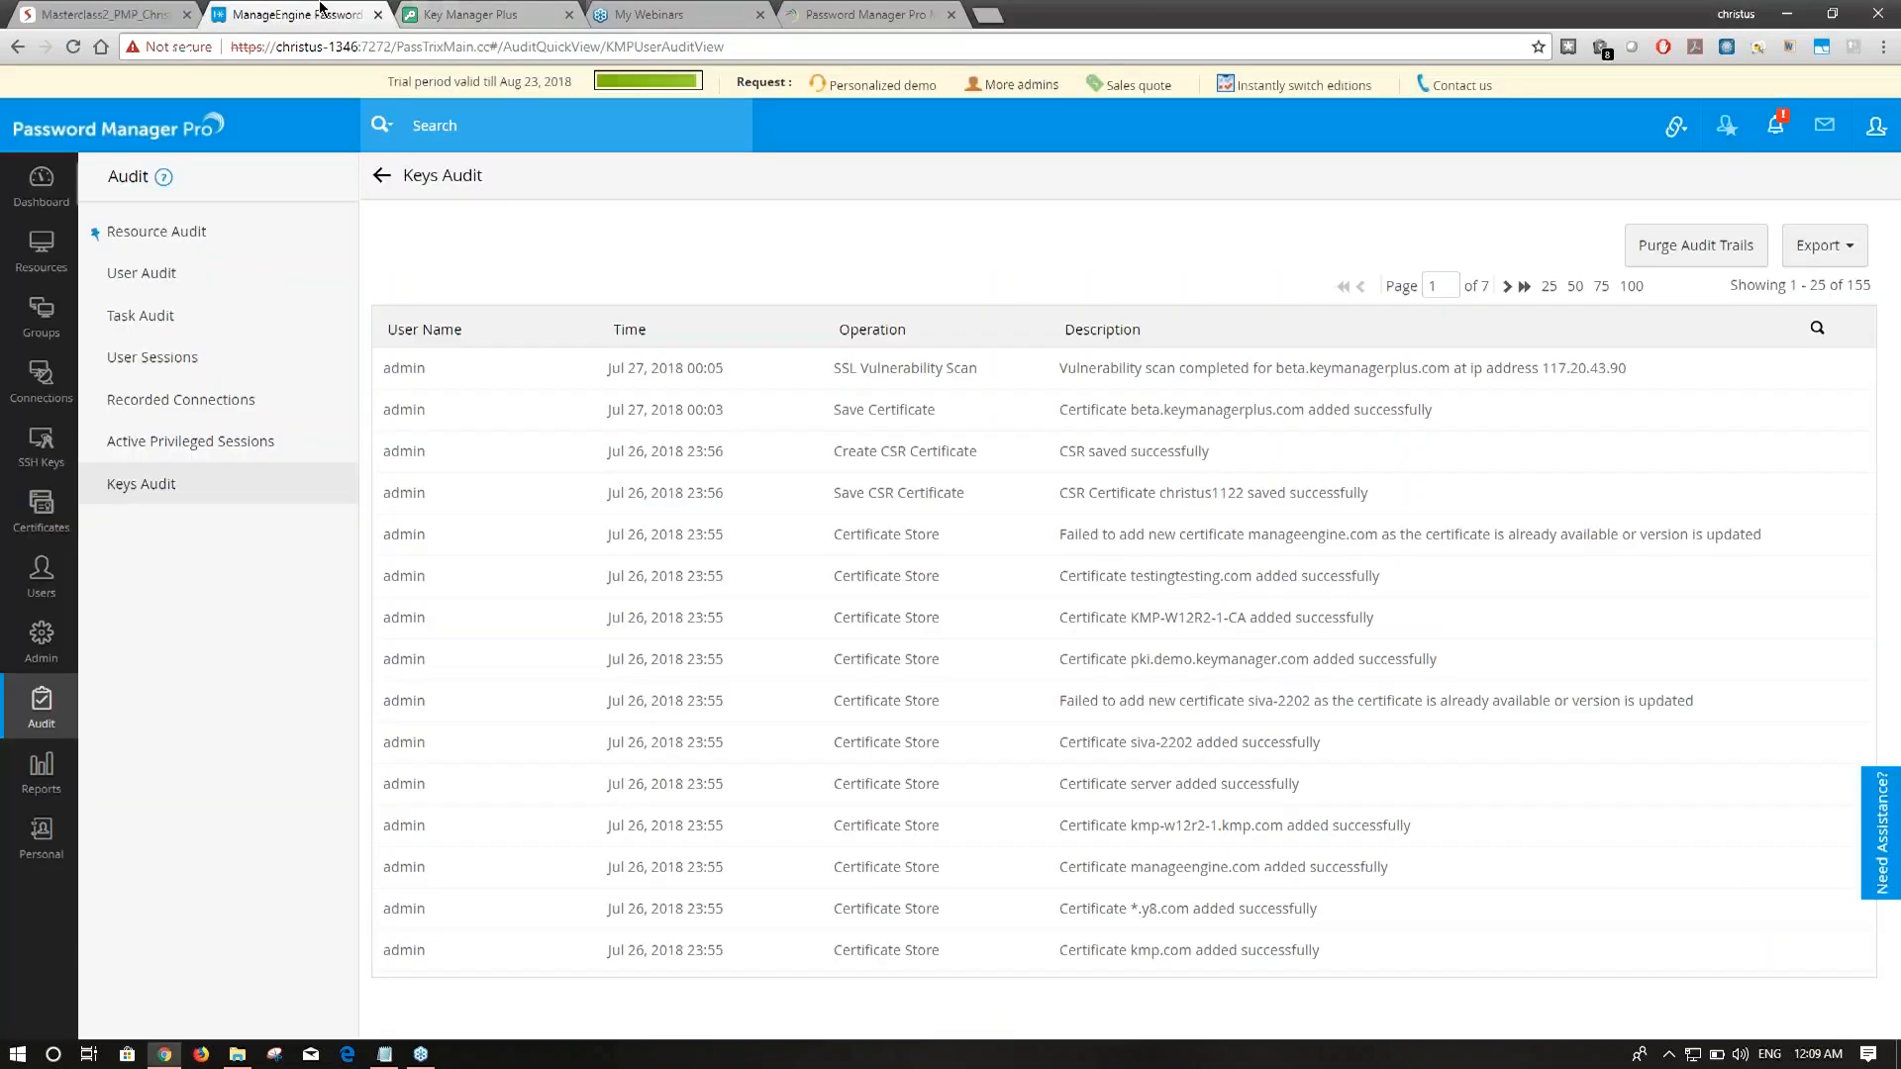
# Dissociate the user from SSH key test3_pmp via More > Dissociate, then go back to Certificates.
pyautogui.click(36, 448)
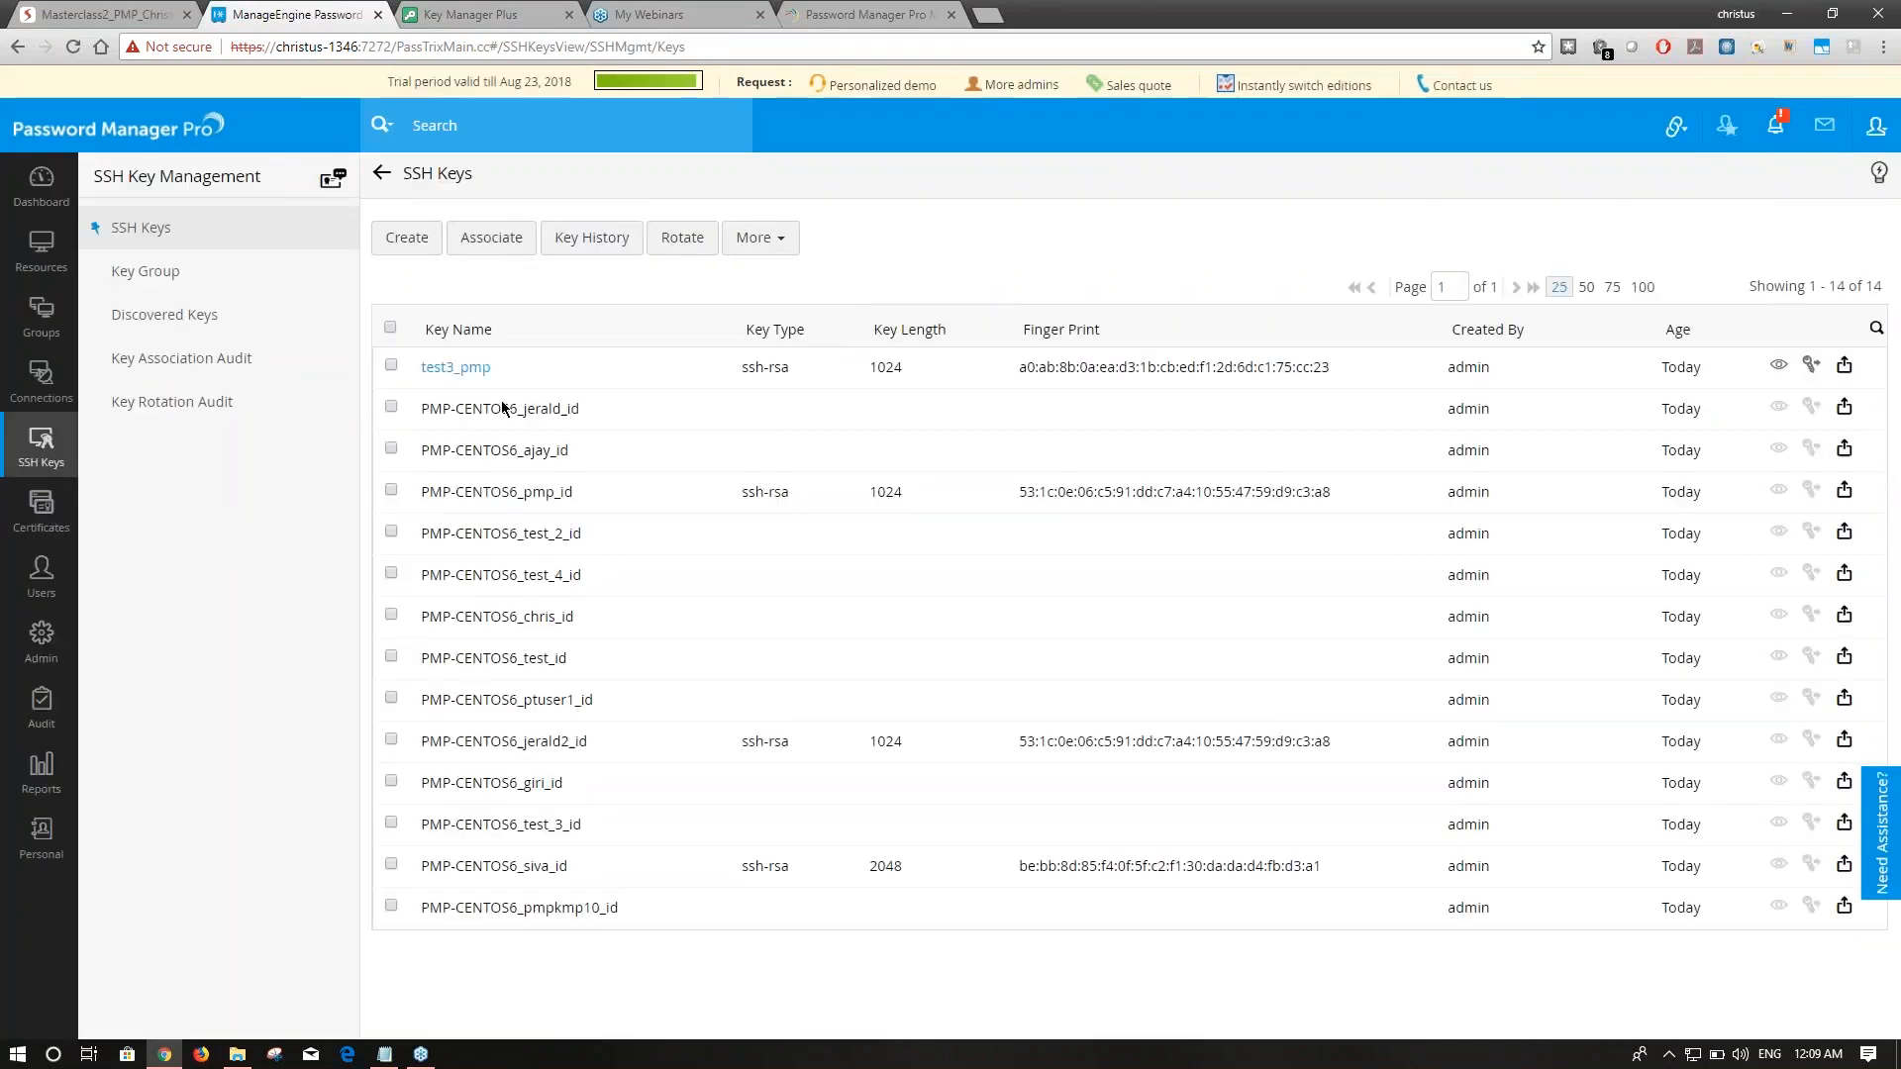
pyautogui.click(391, 366)
pyautogui.click(771, 239)
pyautogui.click(778, 280)
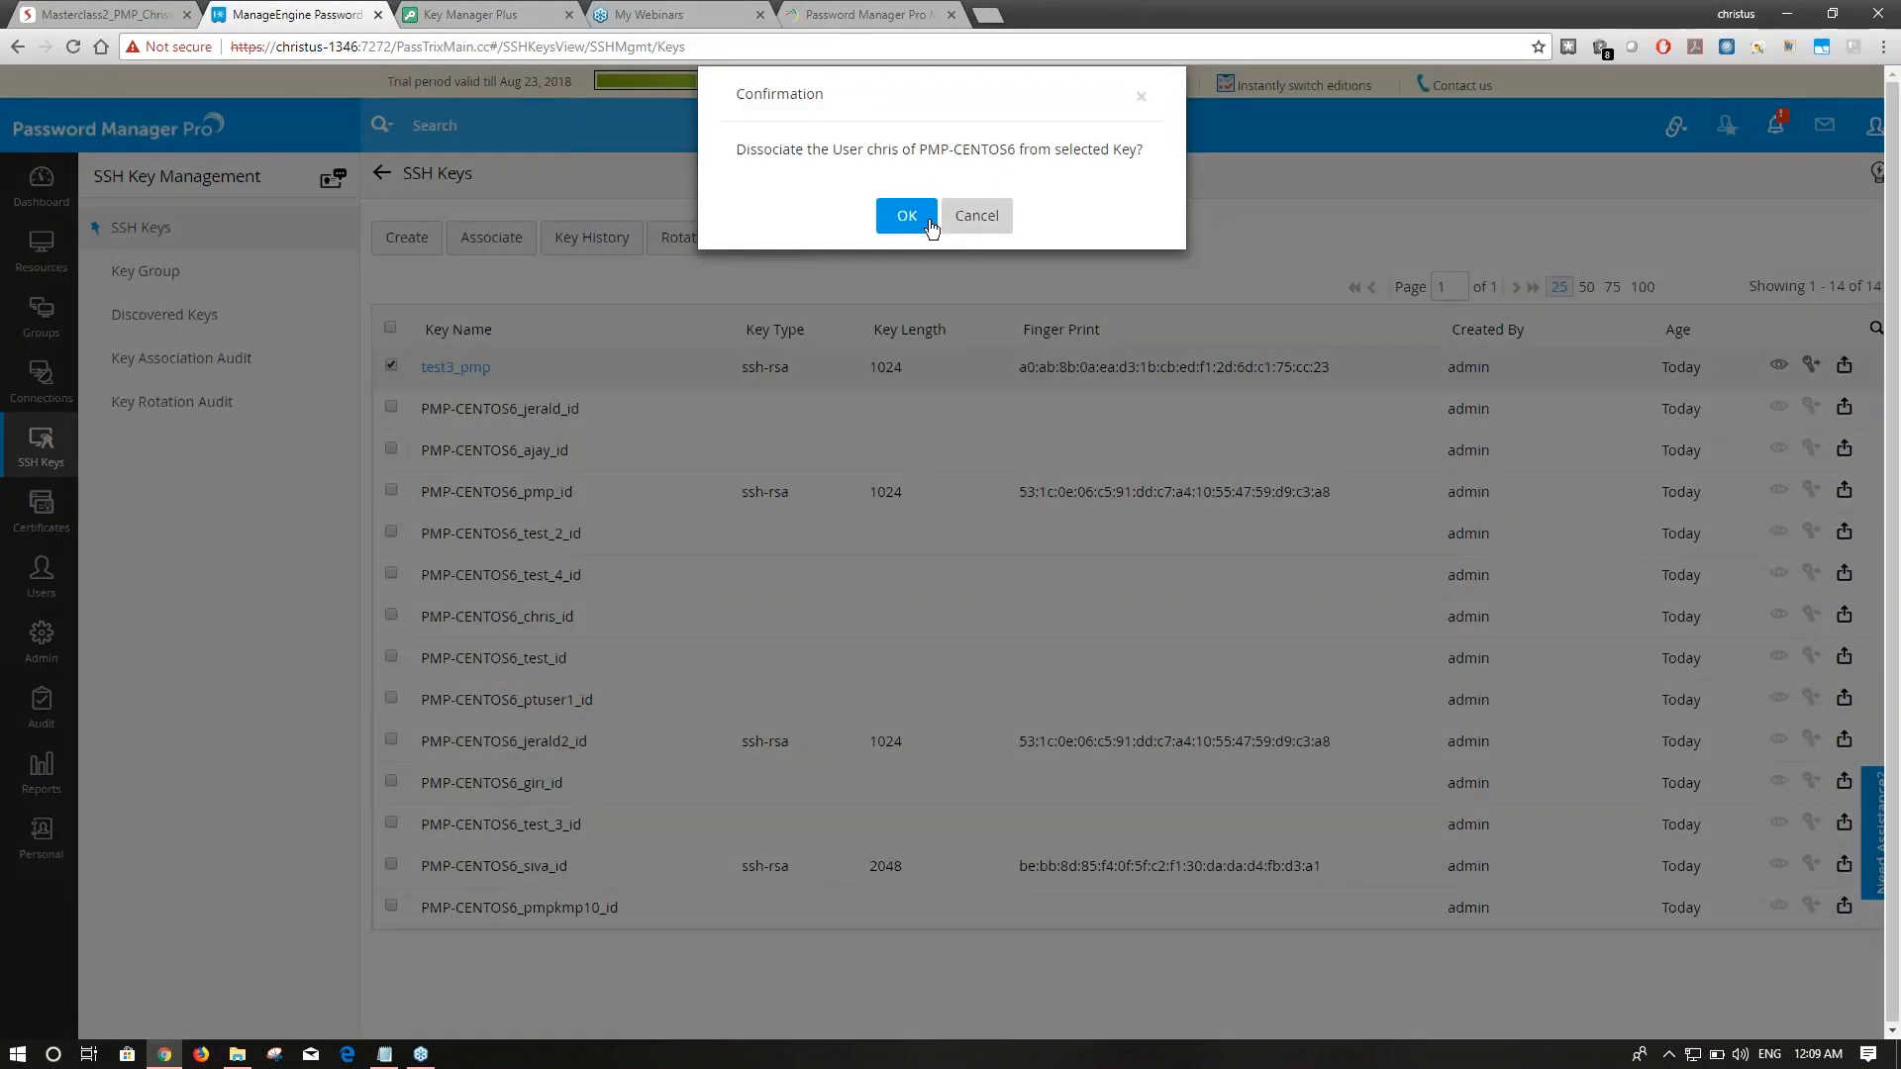
pyautogui.click(926, 226)
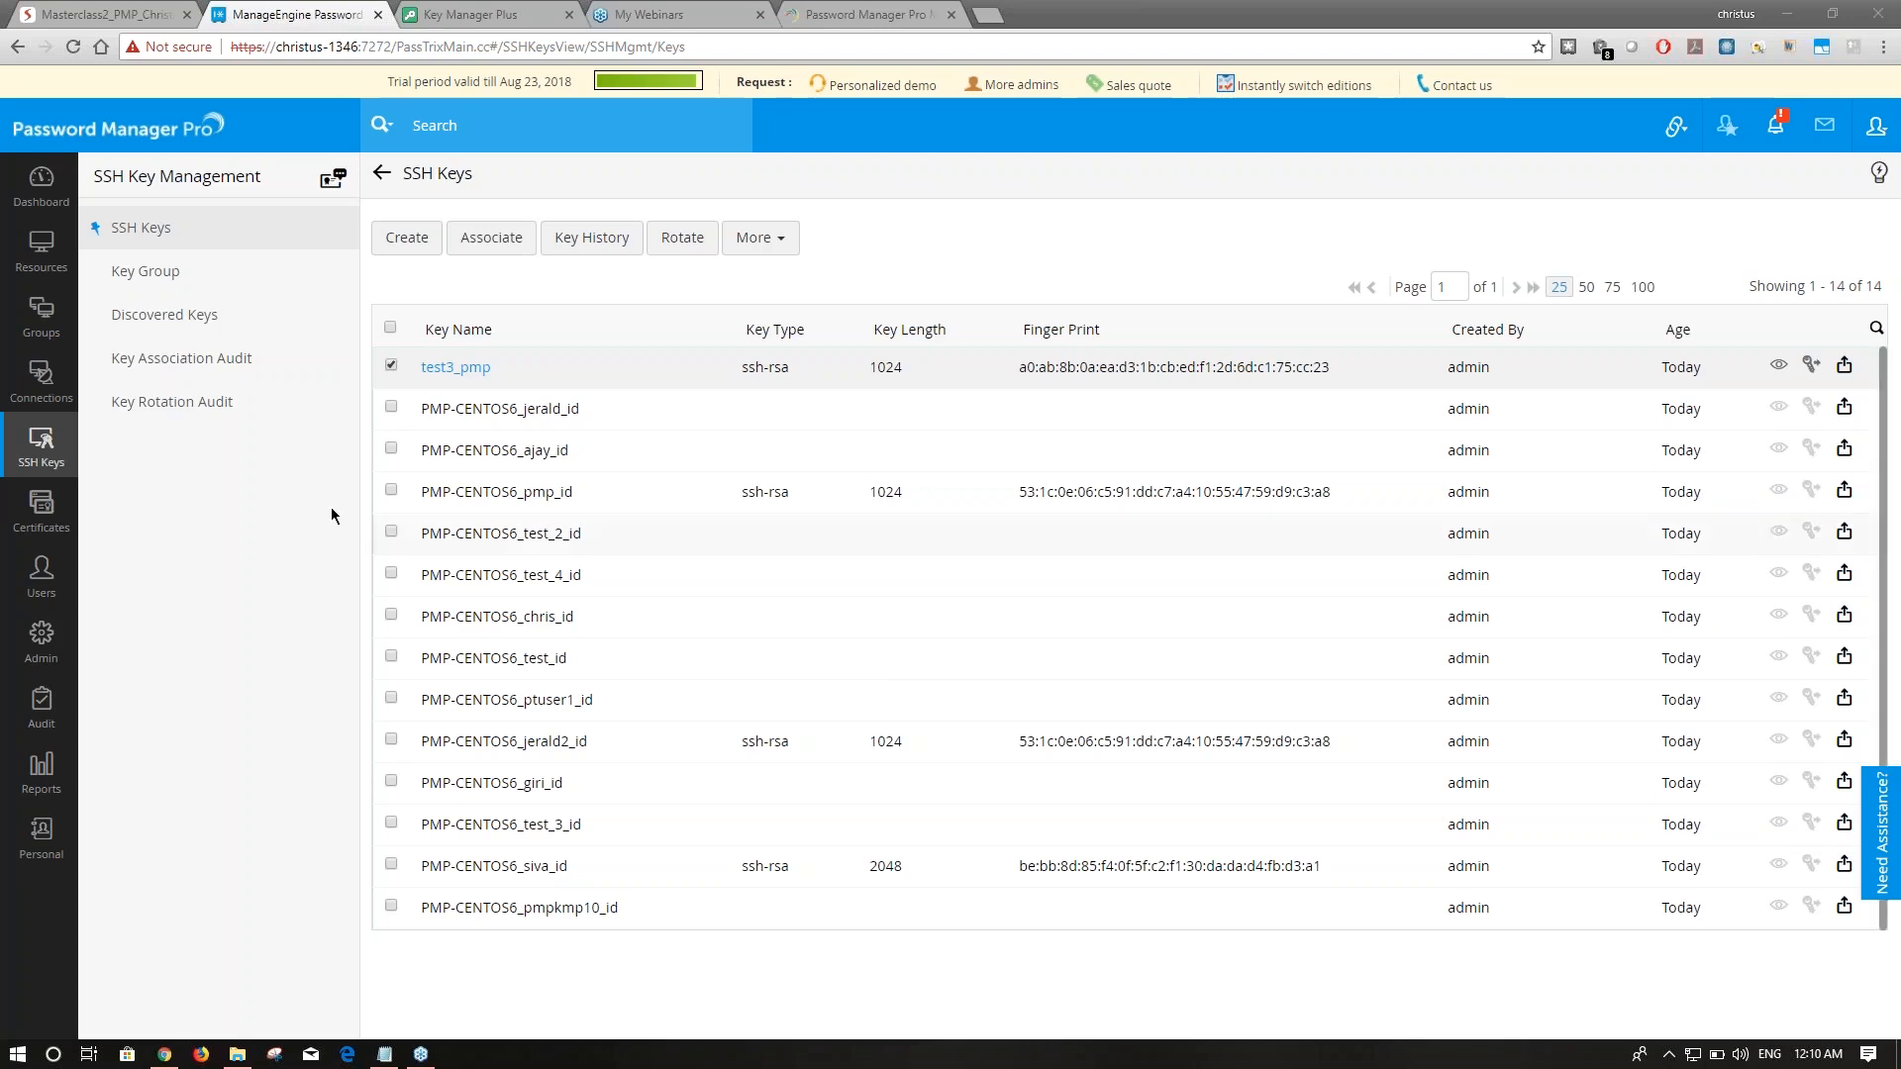
pyautogui.click(41, 510)
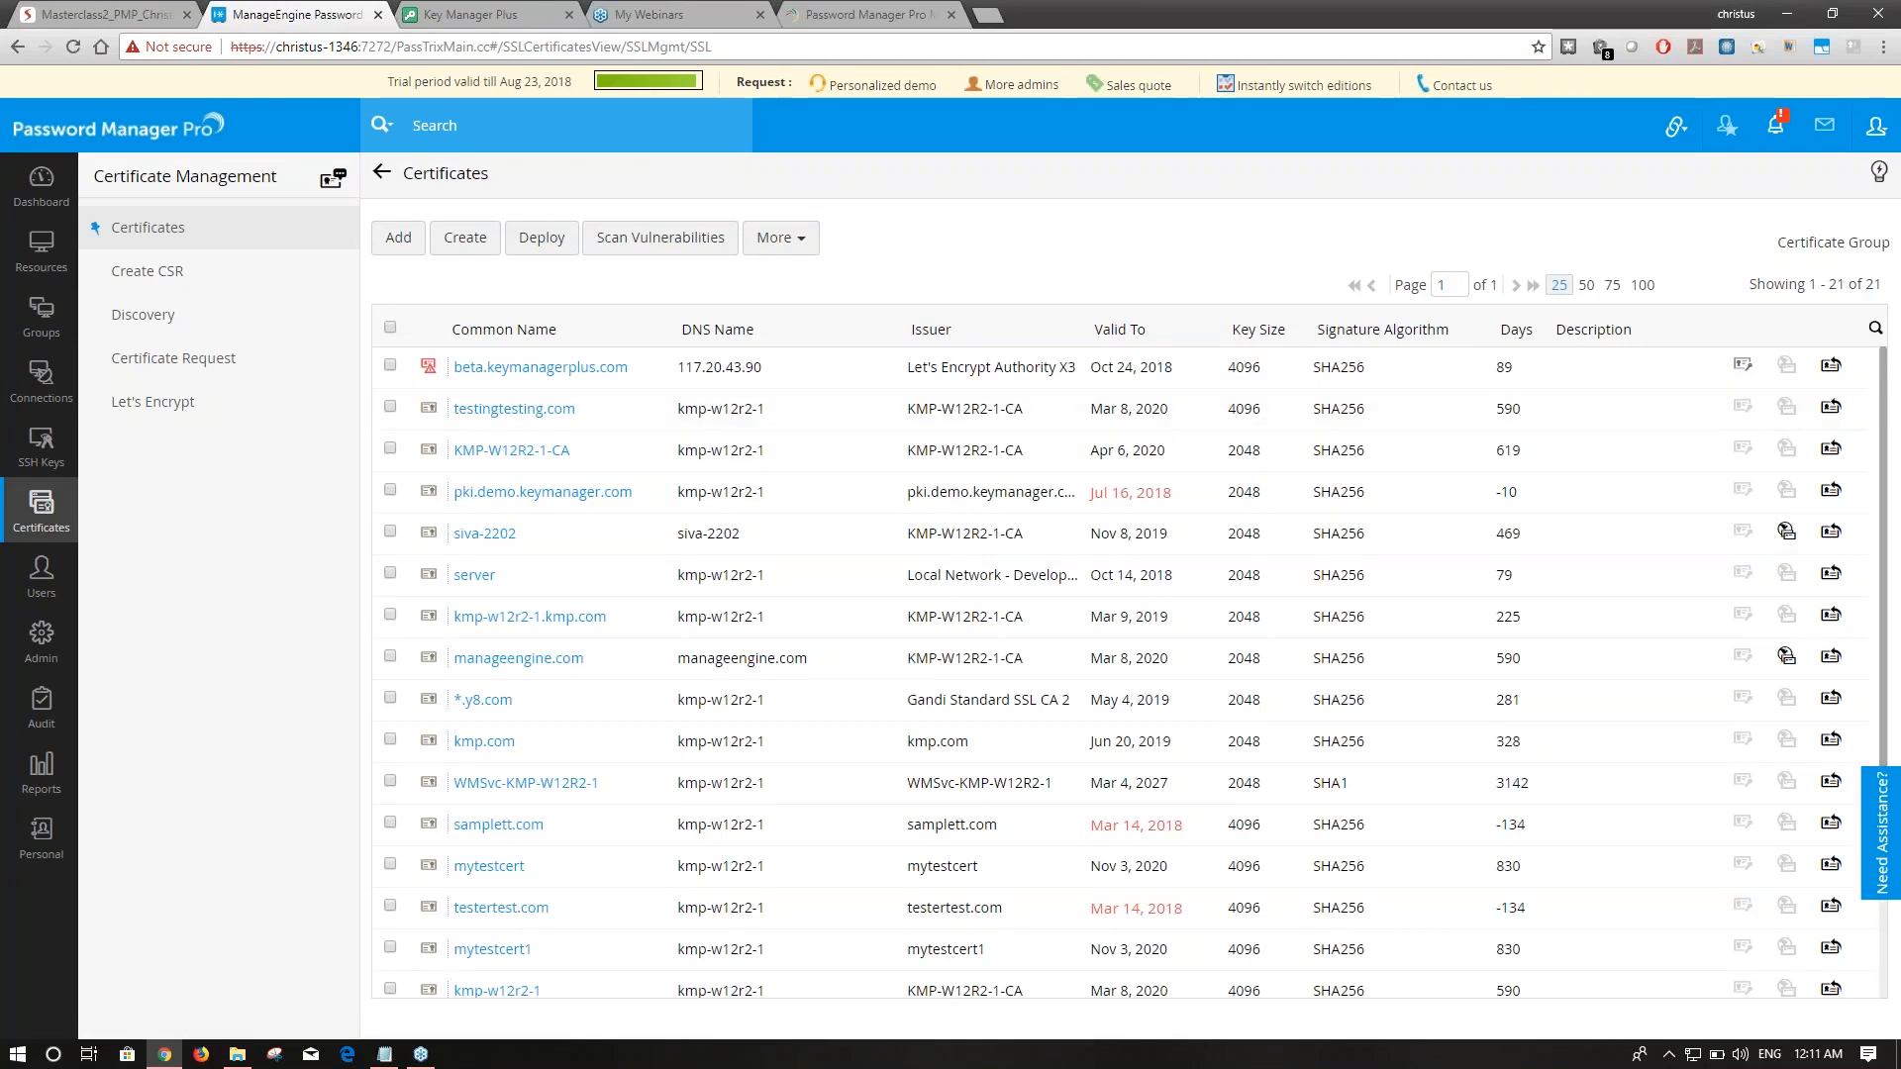
pyautogui.scroll(-2, 1393, 923)
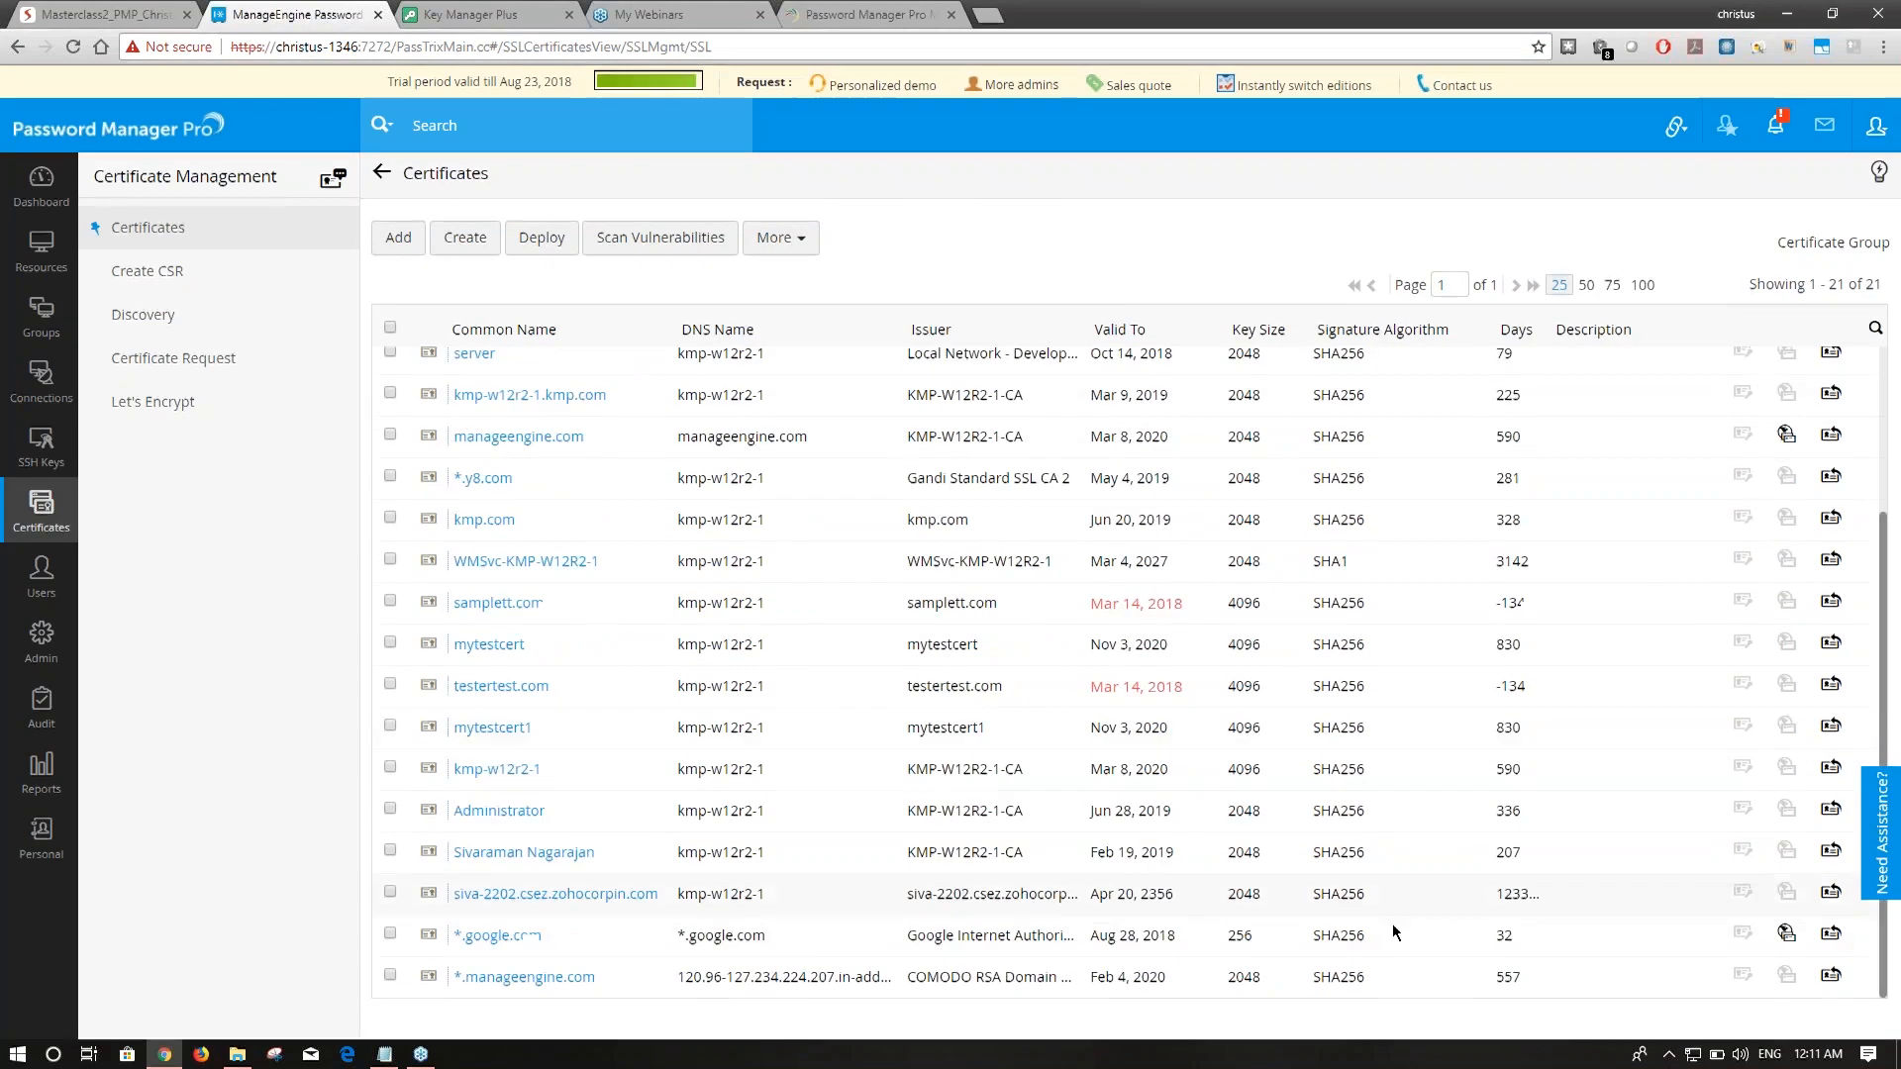
pyautogui.click(1788, 933)
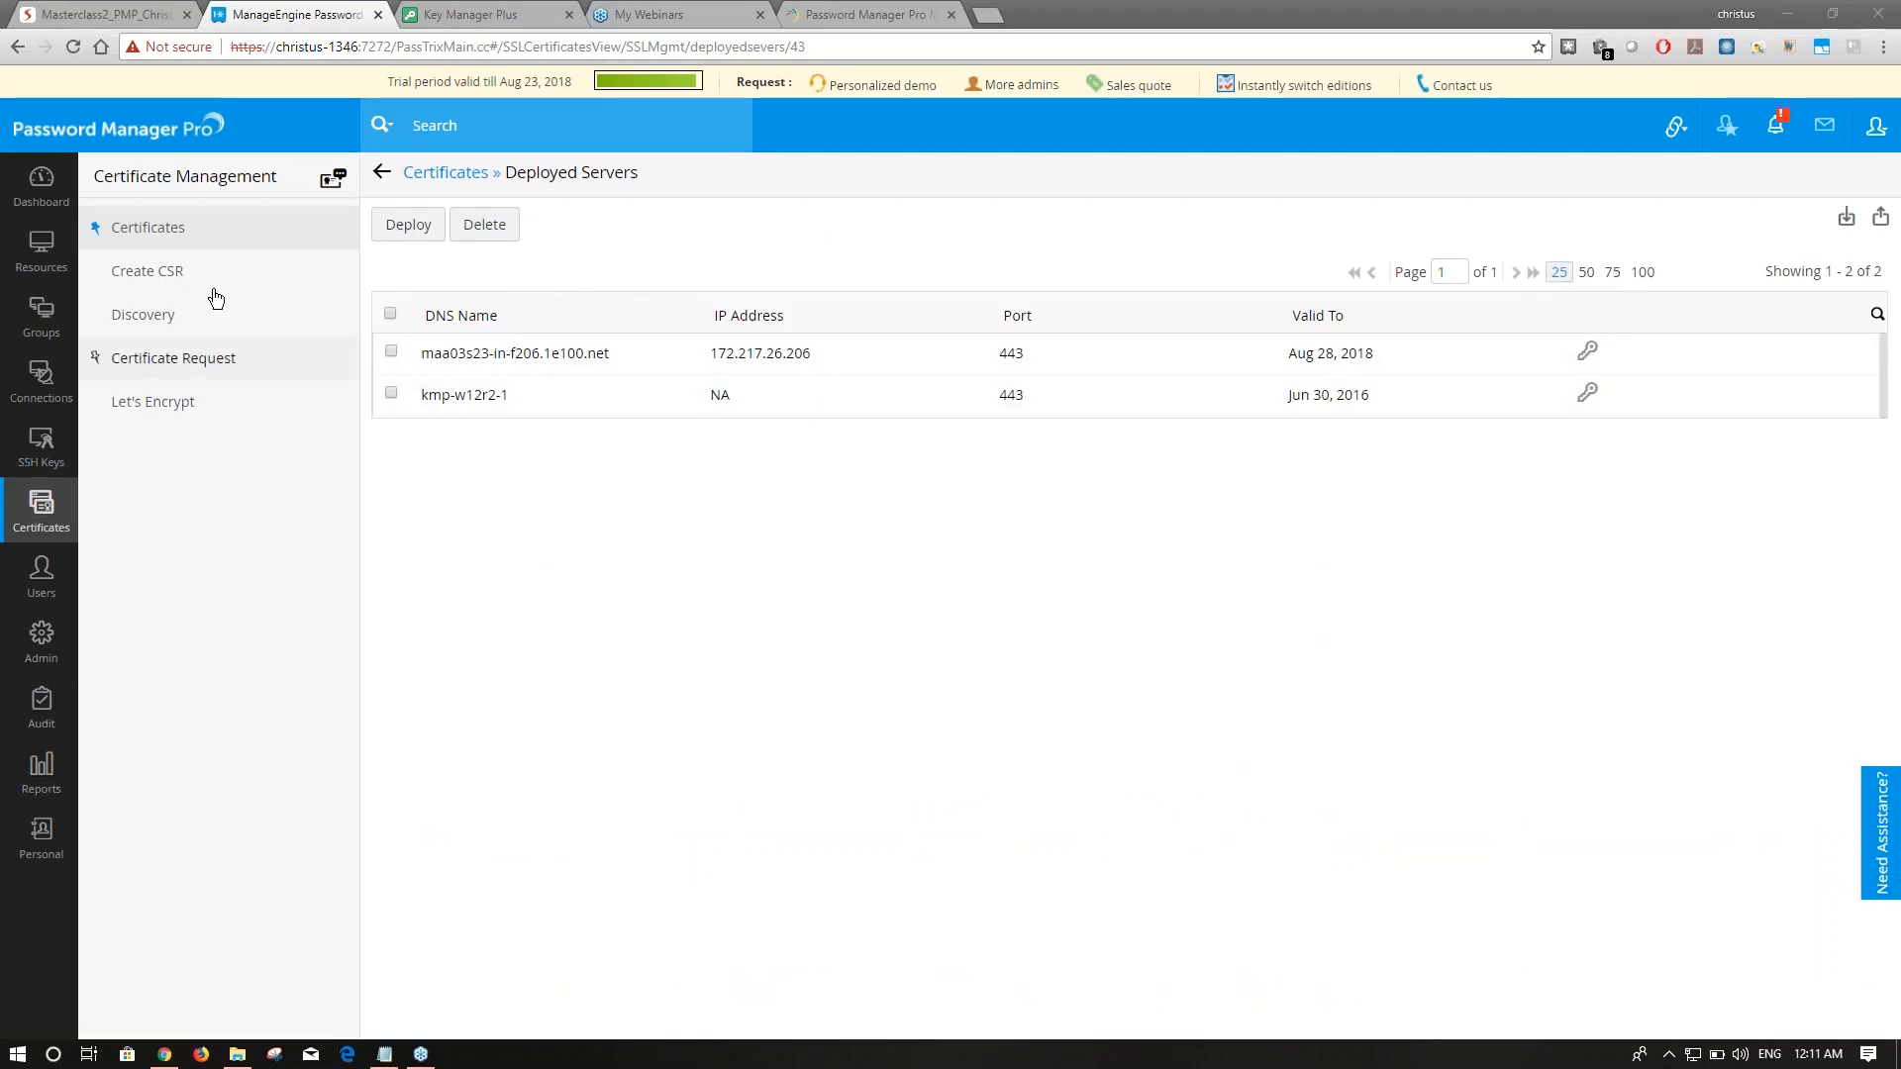
pyautogui.click(198, 229)
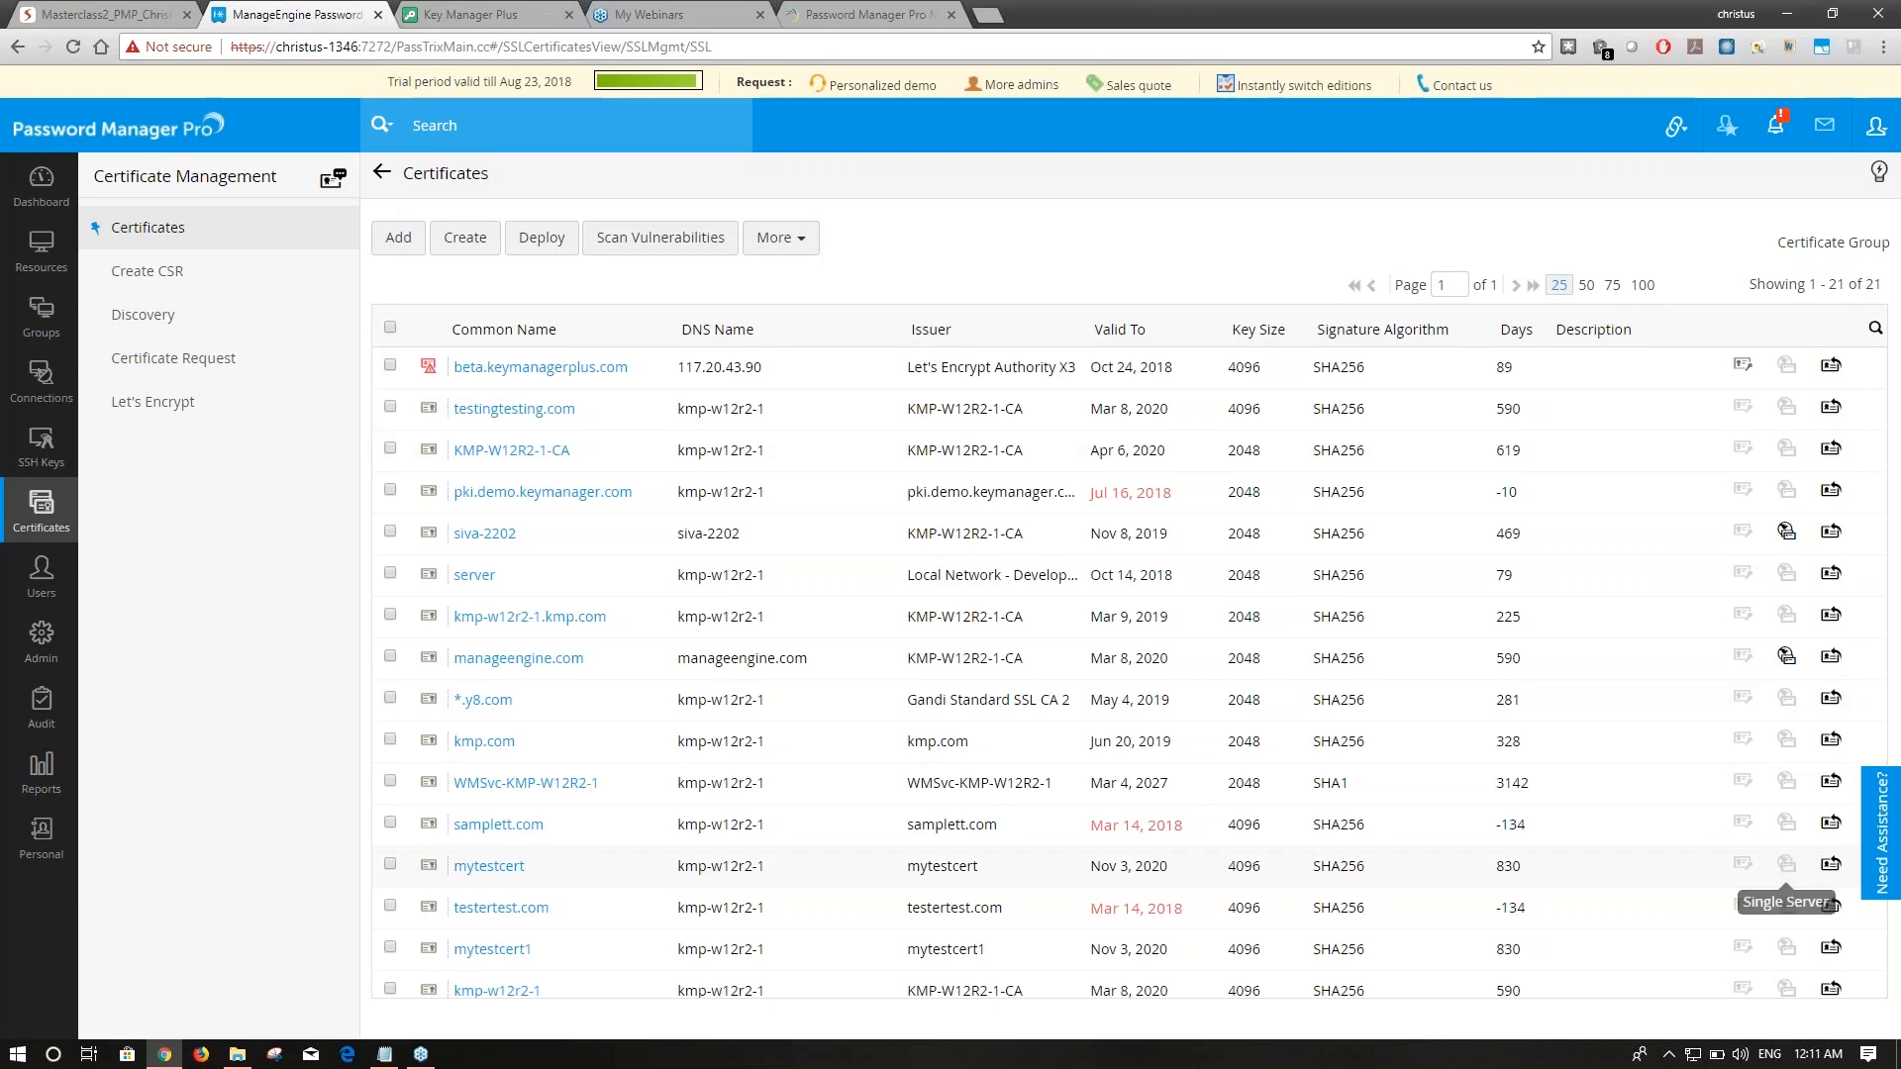
pyautogui.click(1832, 865)
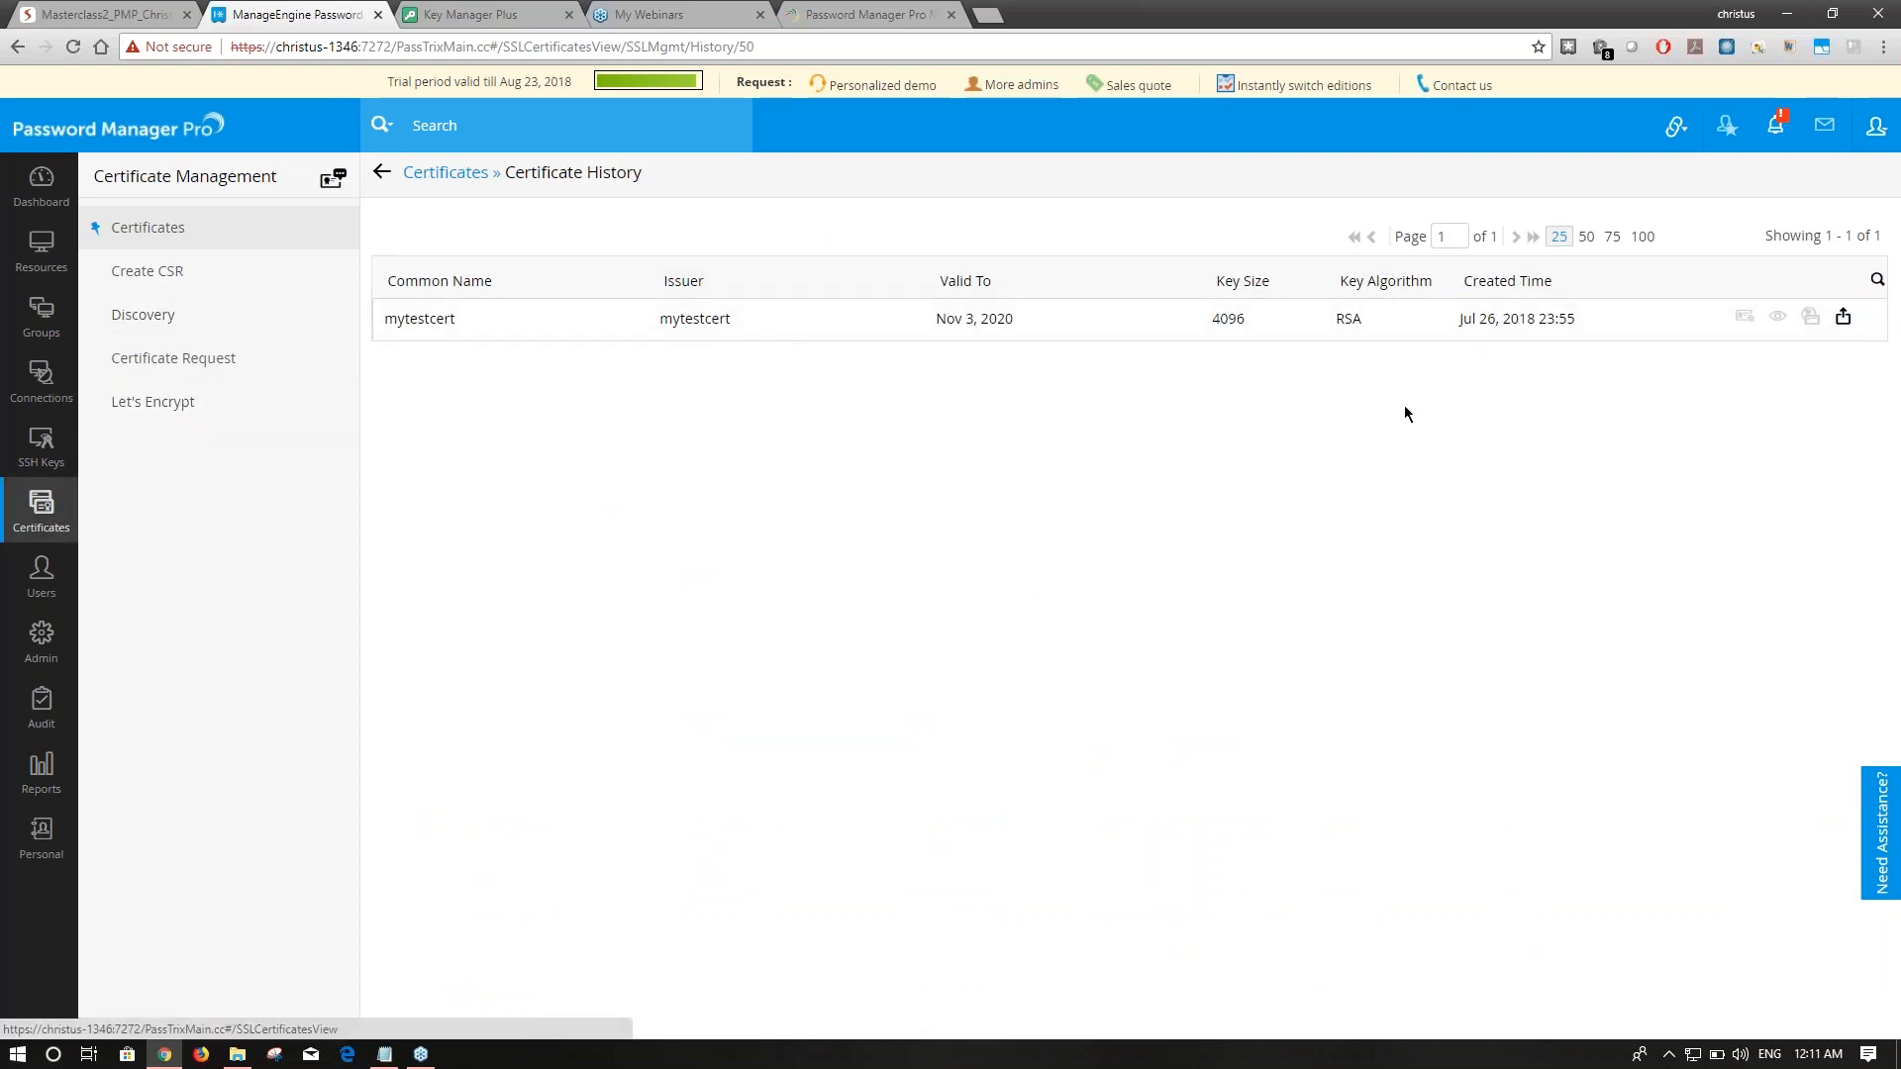
pyautogui.click(56, 457)
pyautogui.click(41, 507)
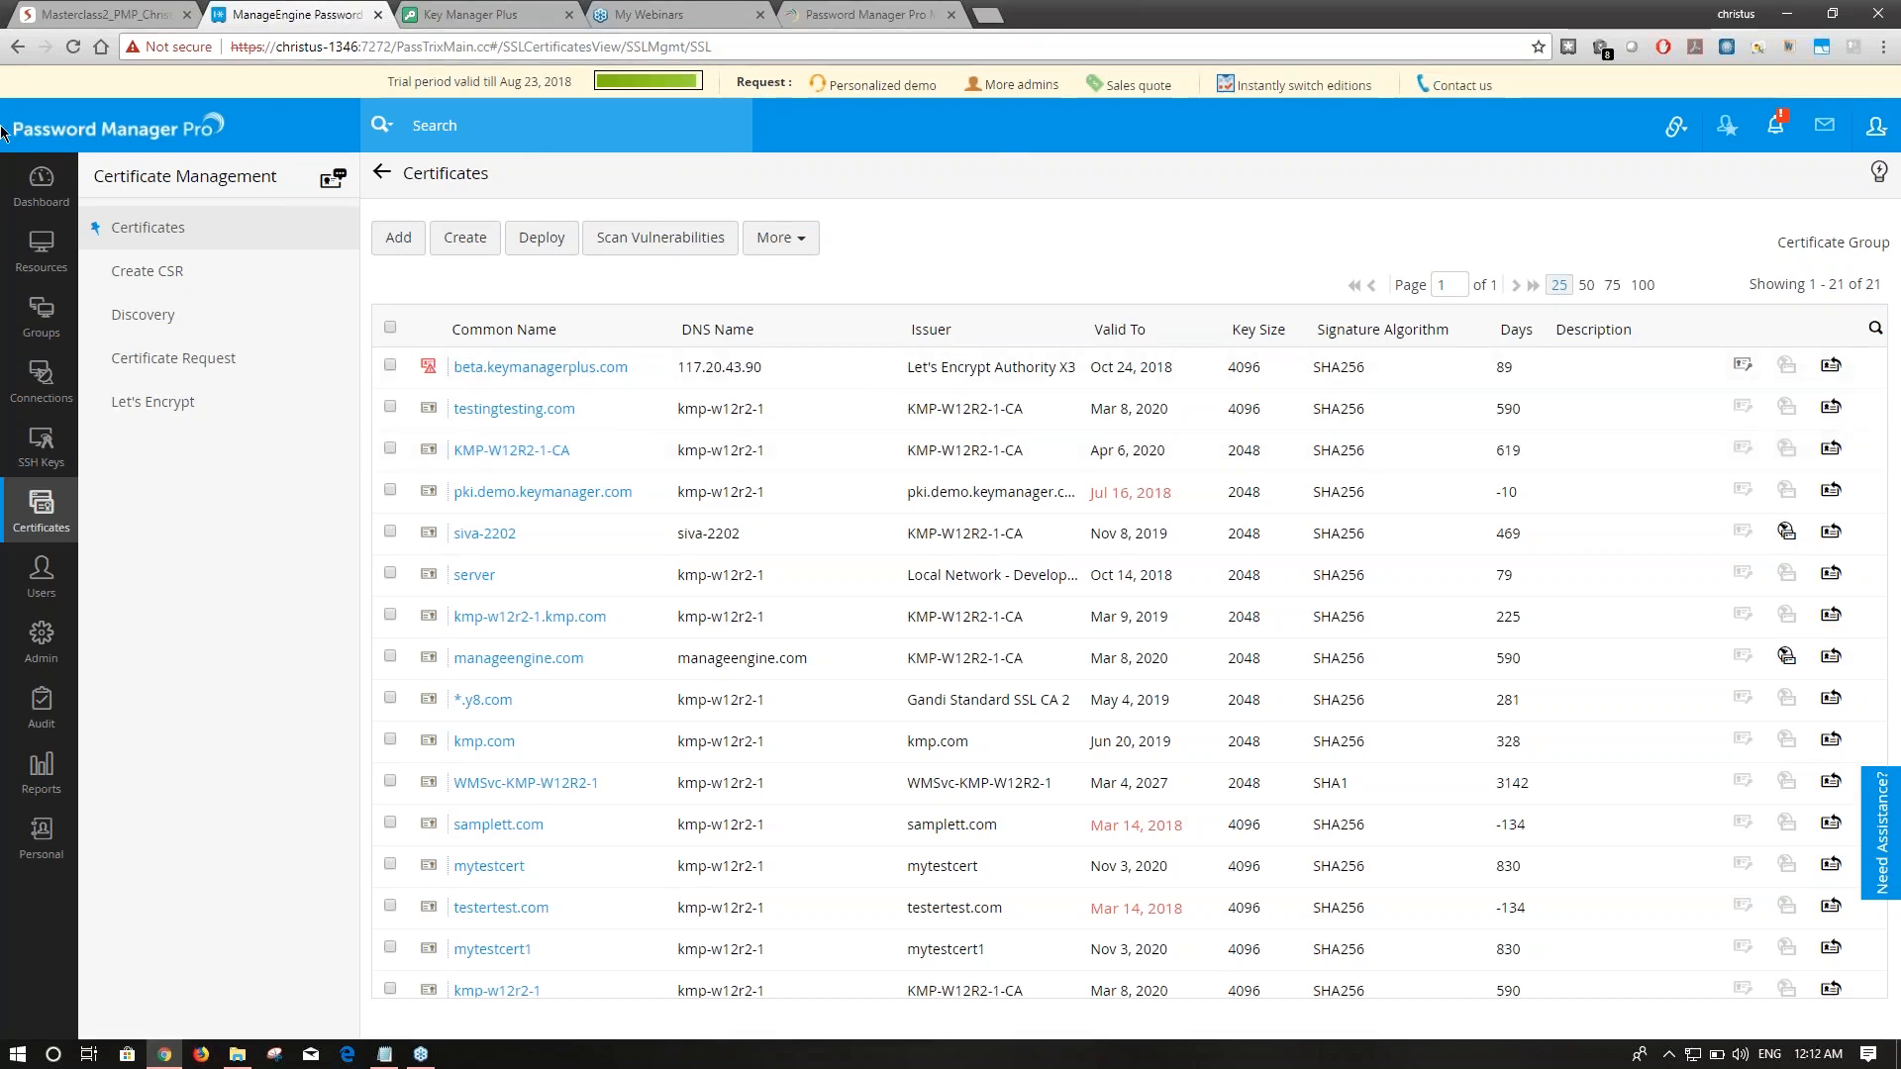
# Check the Resources list and webinars page, then advance the Zoho Show deck to the 'Have any feedback?' slide.
pyautogui.click(55, 271)
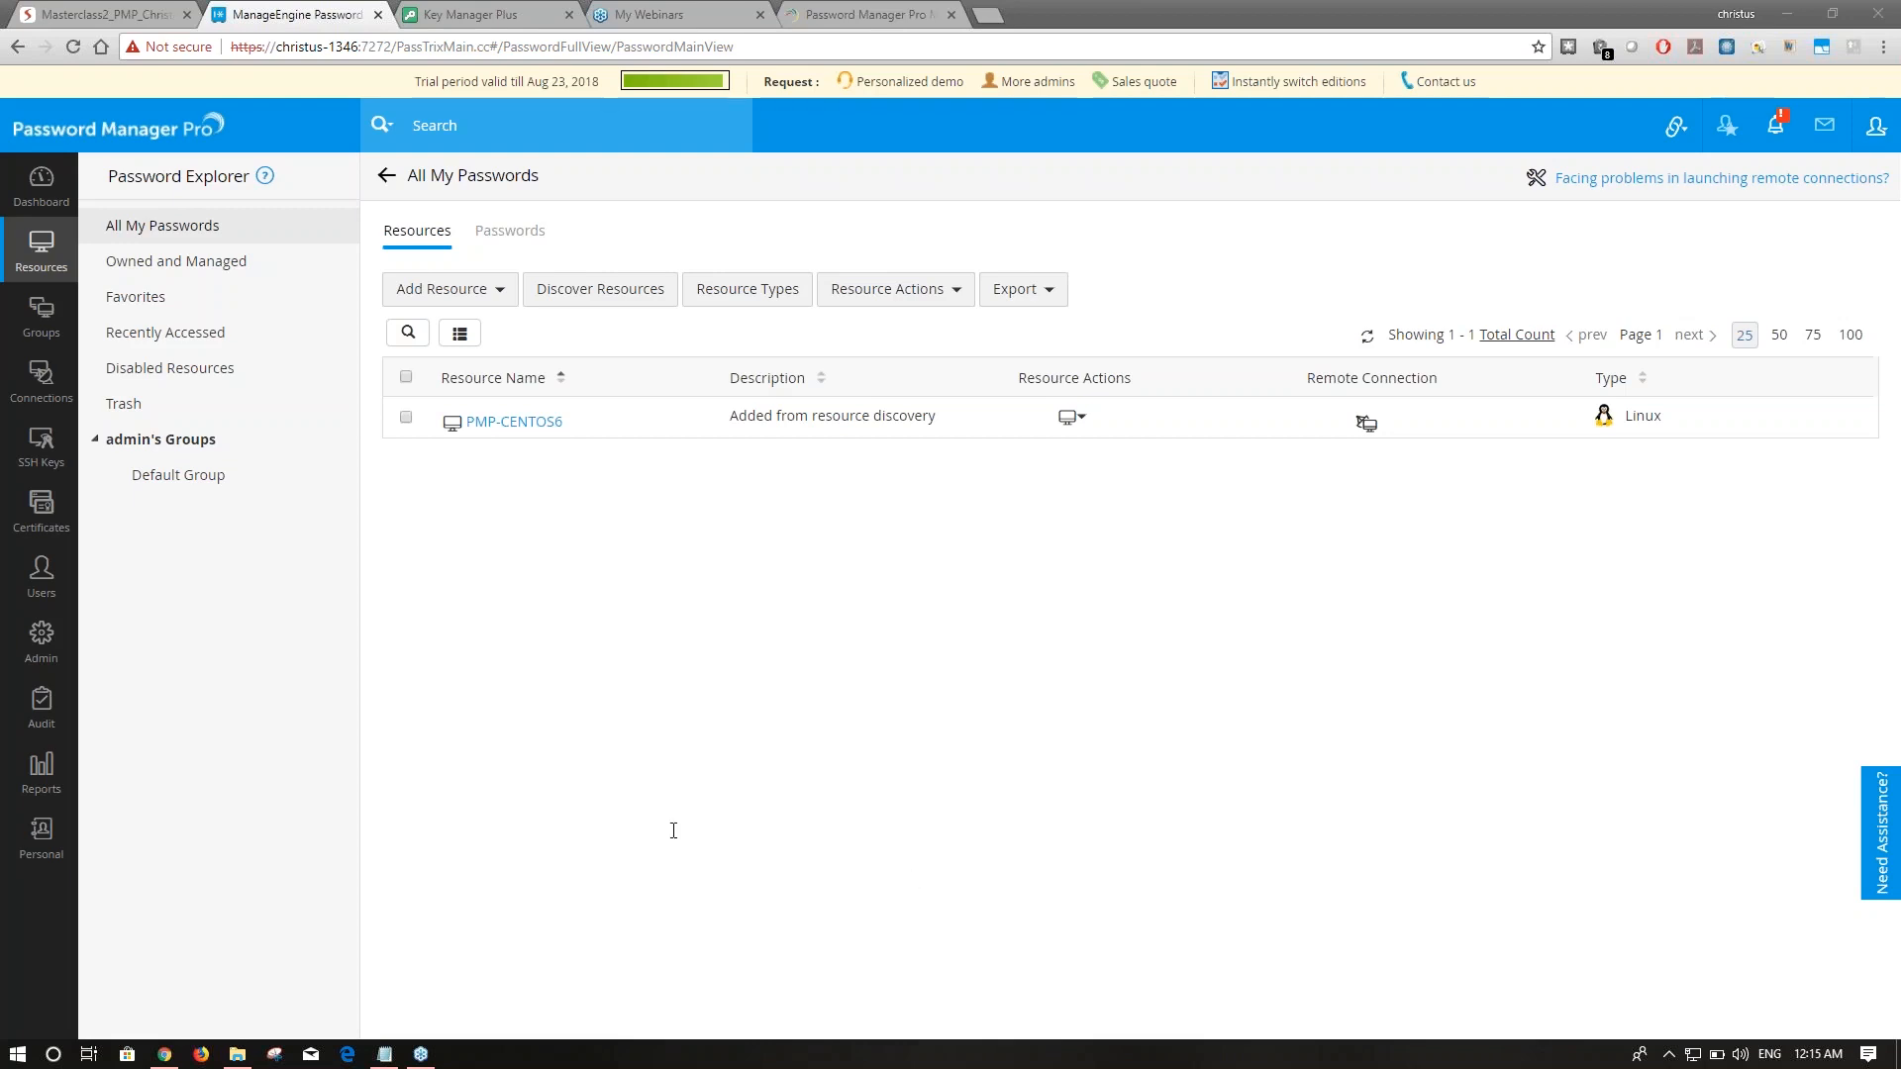
pyautogui.click(861, 13)
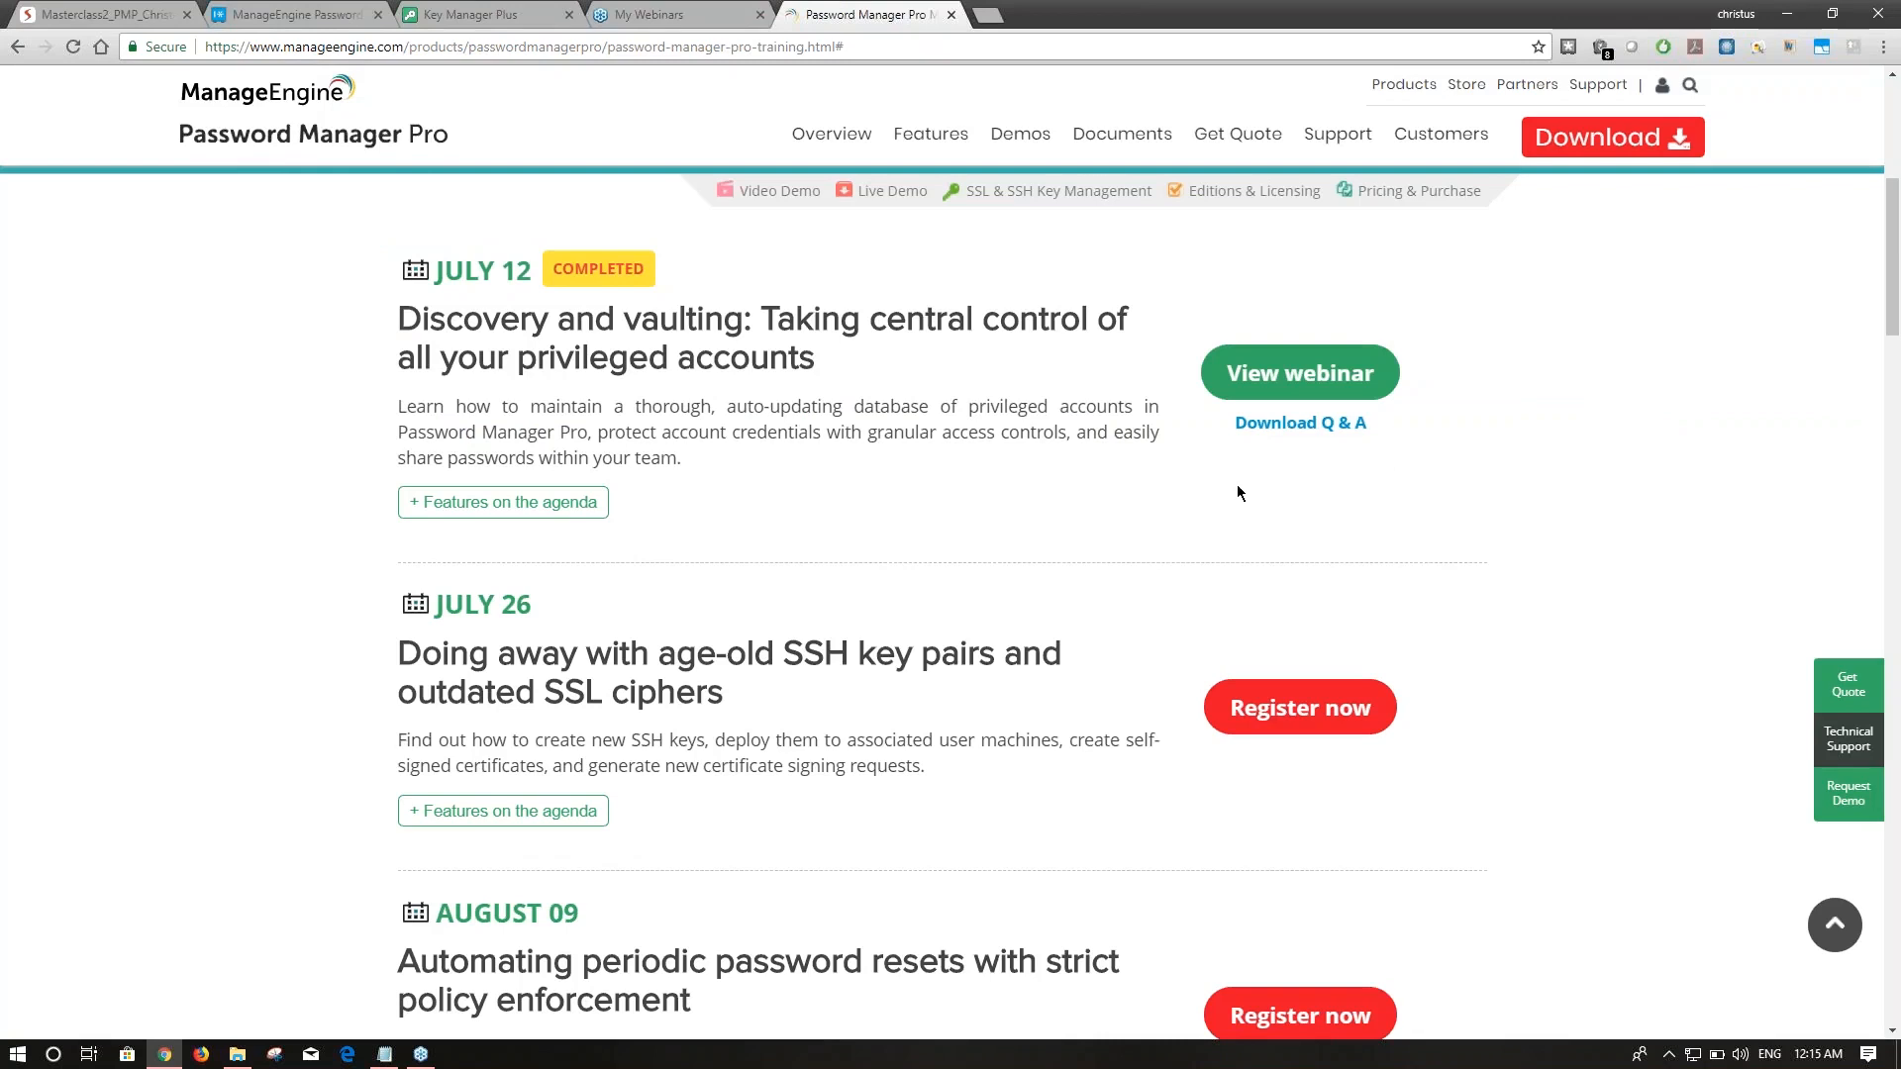
pyautogui.click(313, 10)
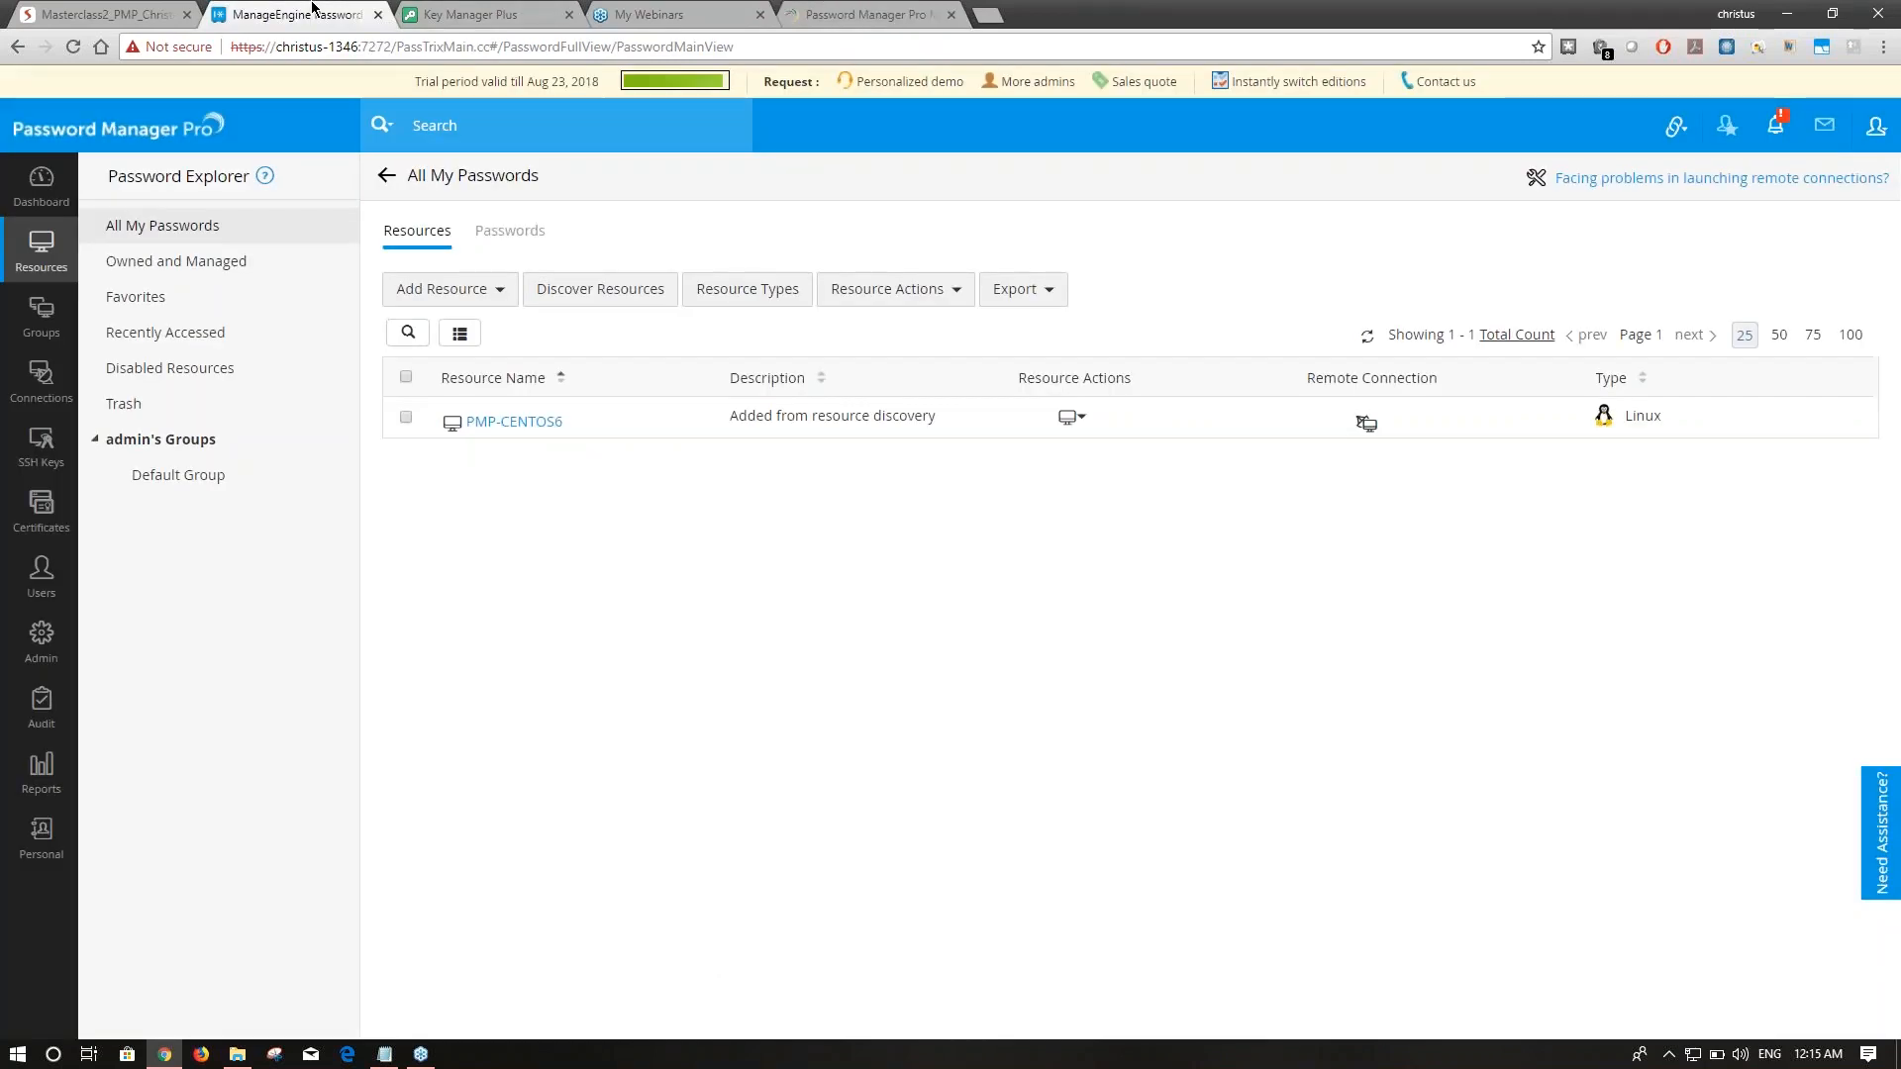
pyautogui.click(104, 14)
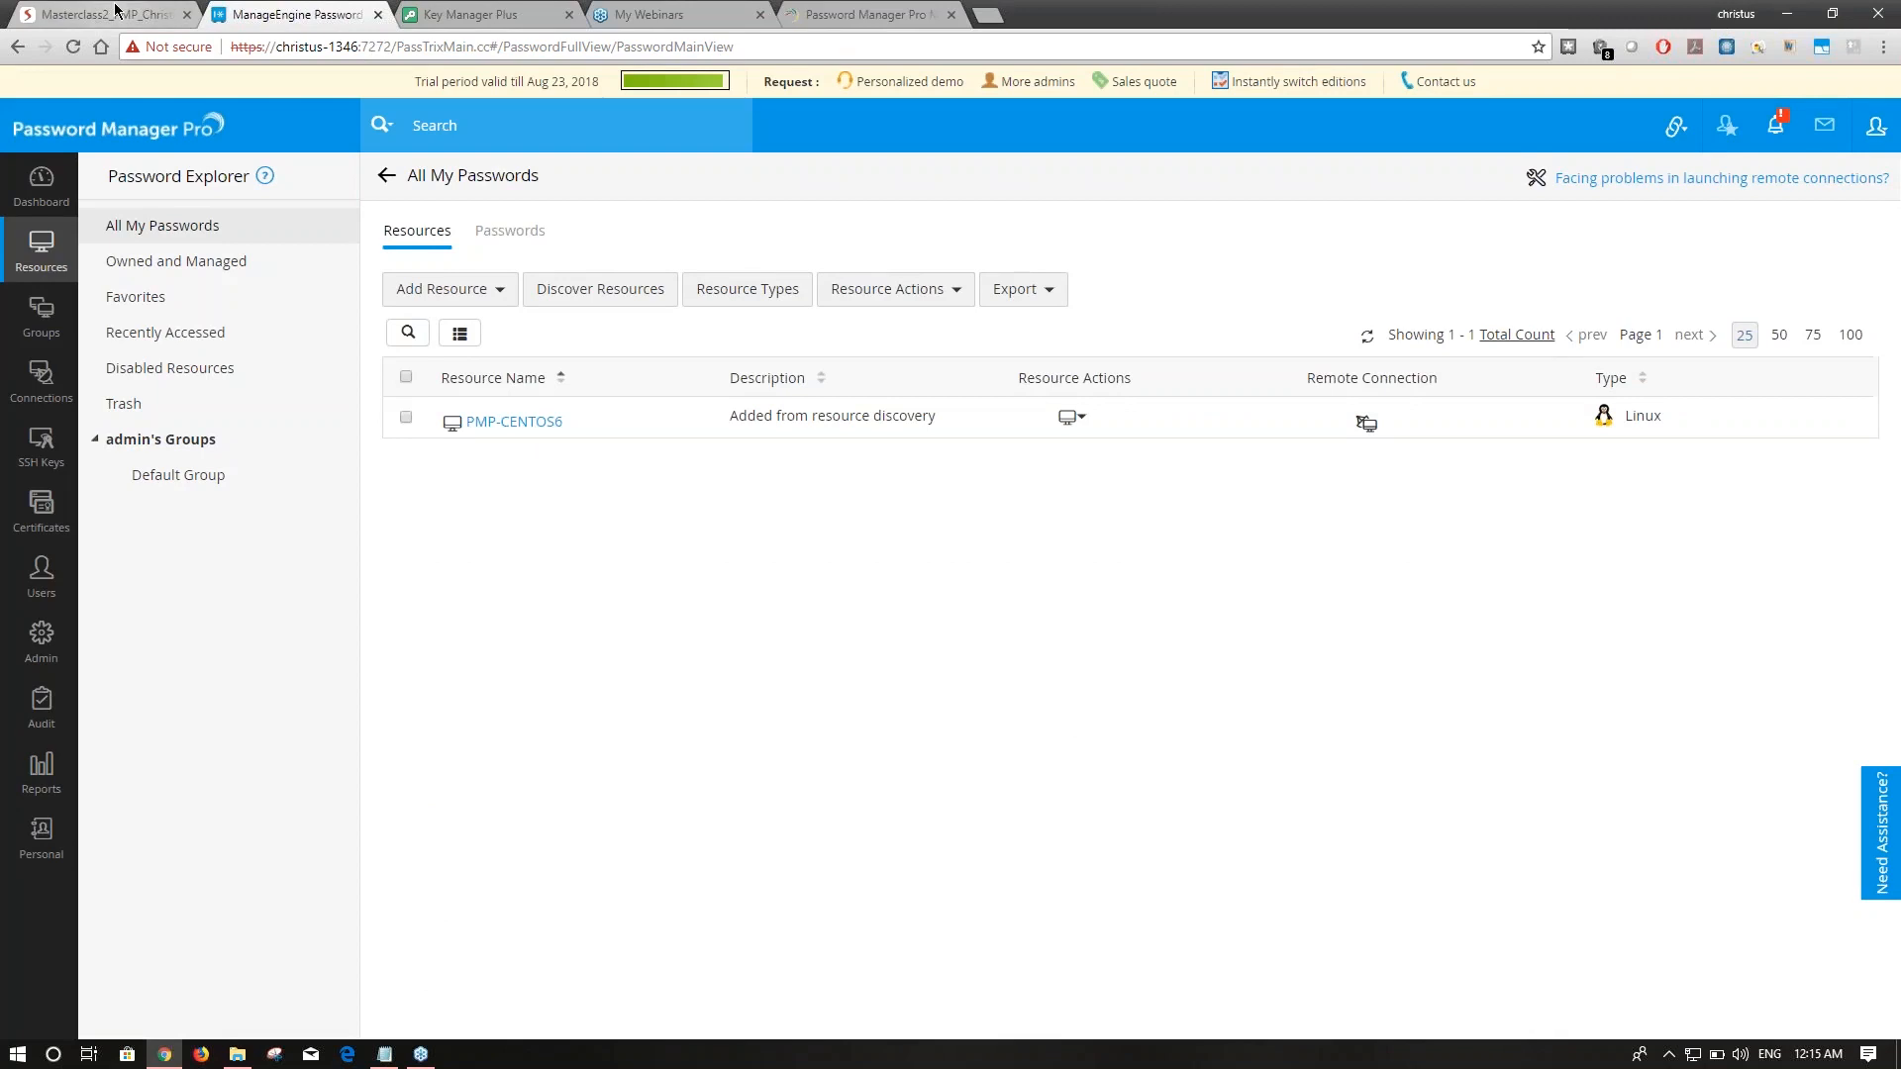
pyautogui.click(1145, 368)
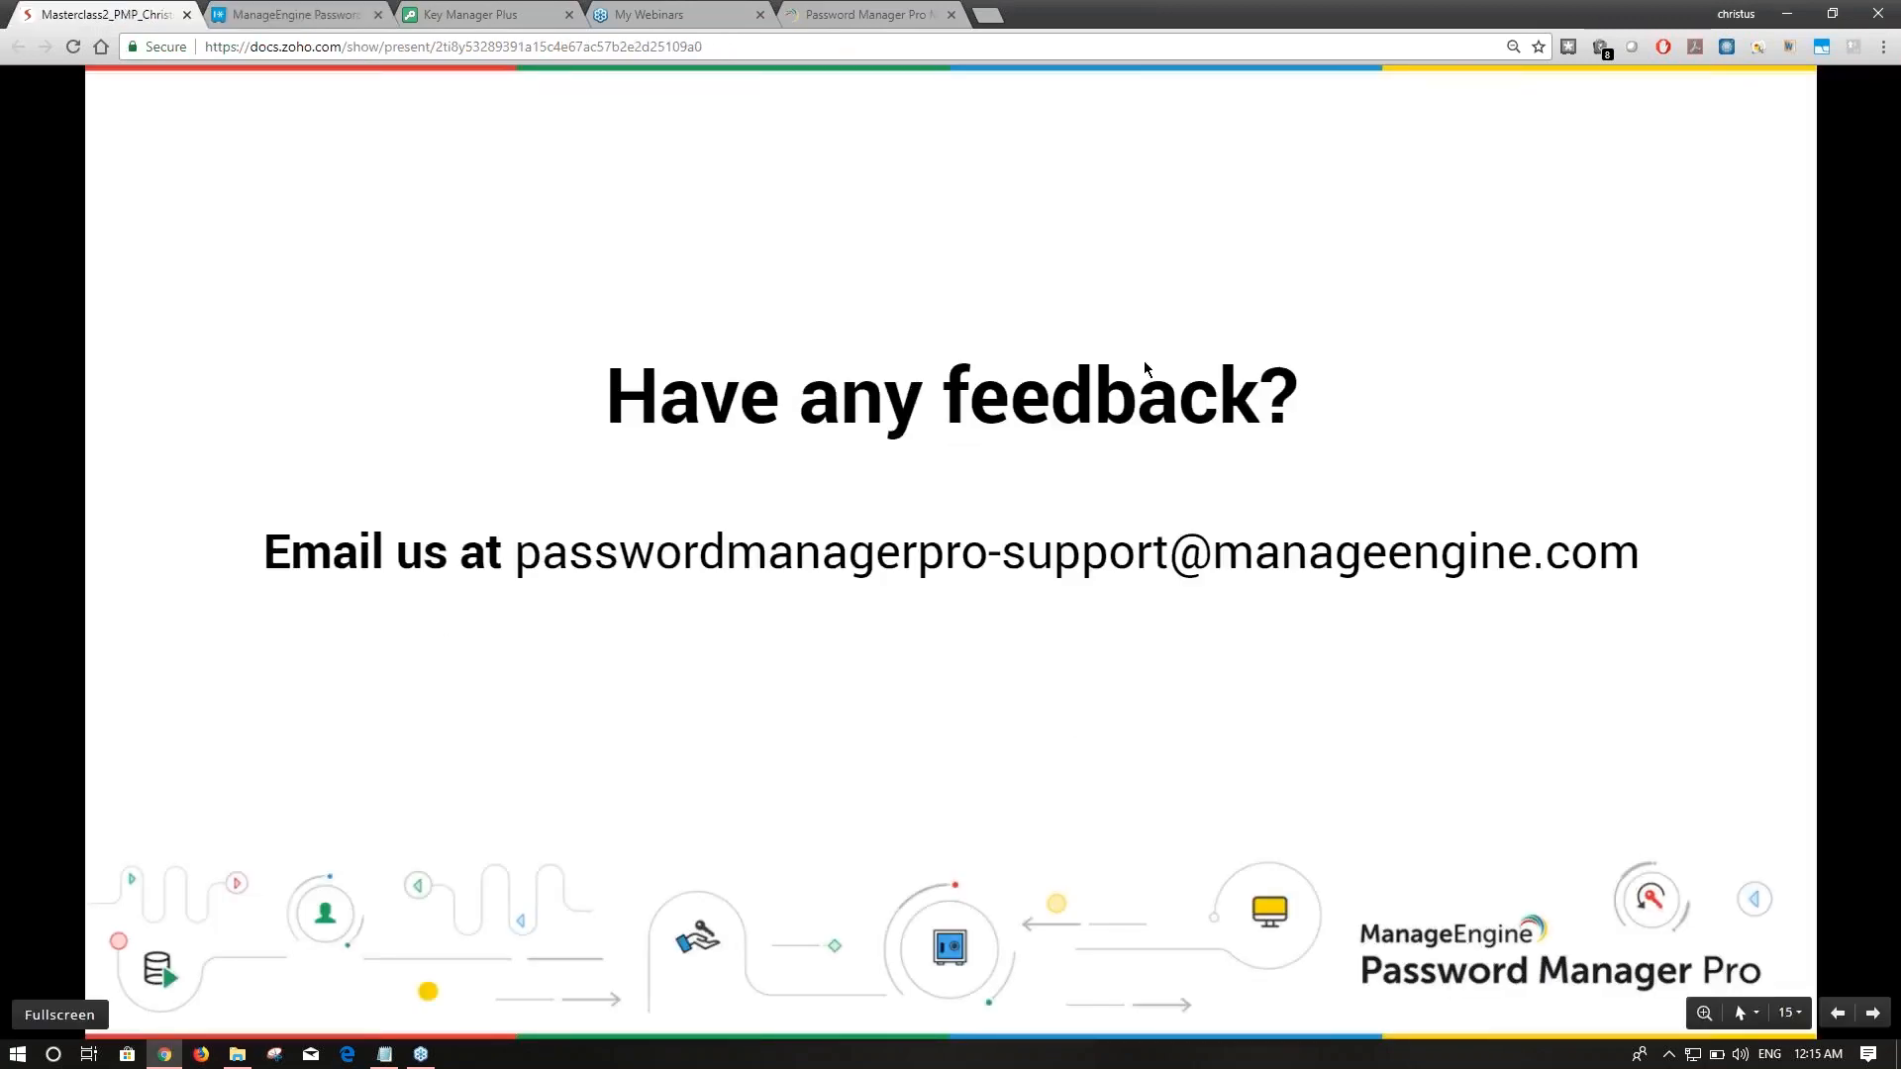